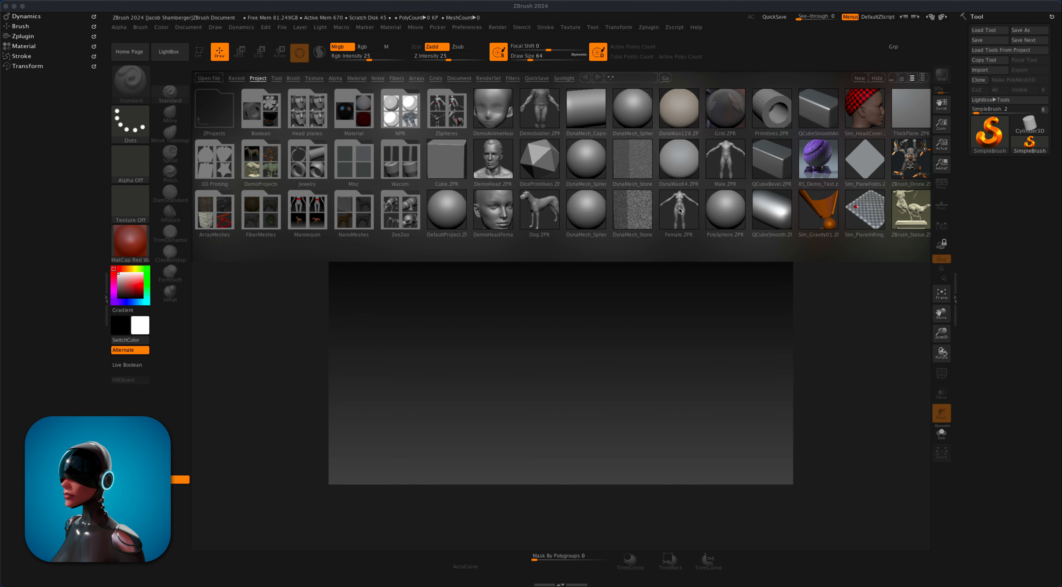
Step: Load the Female.ZPR project from the project library
key(alt)
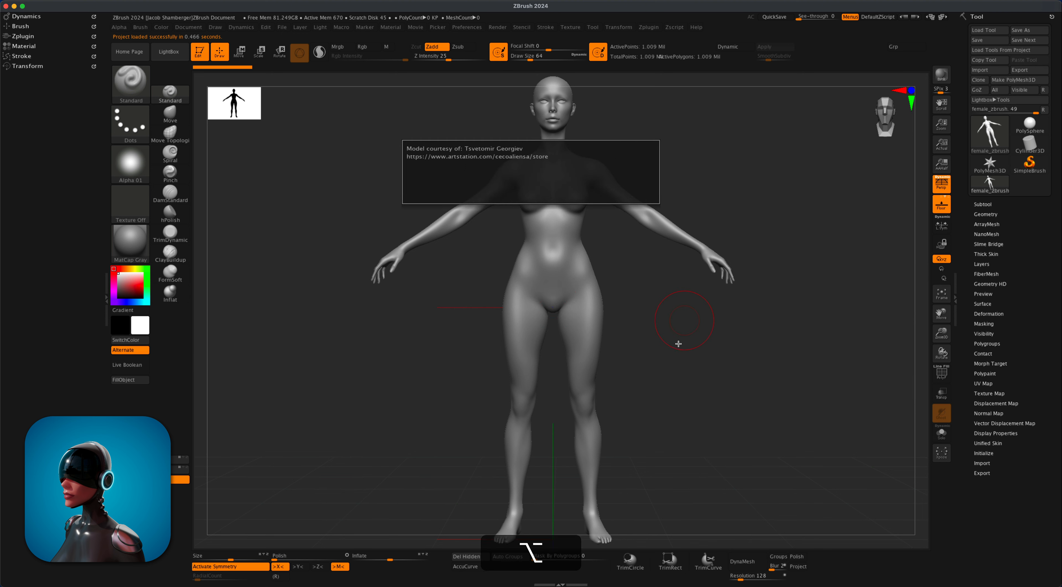
drag(680, 355, 734, 312)
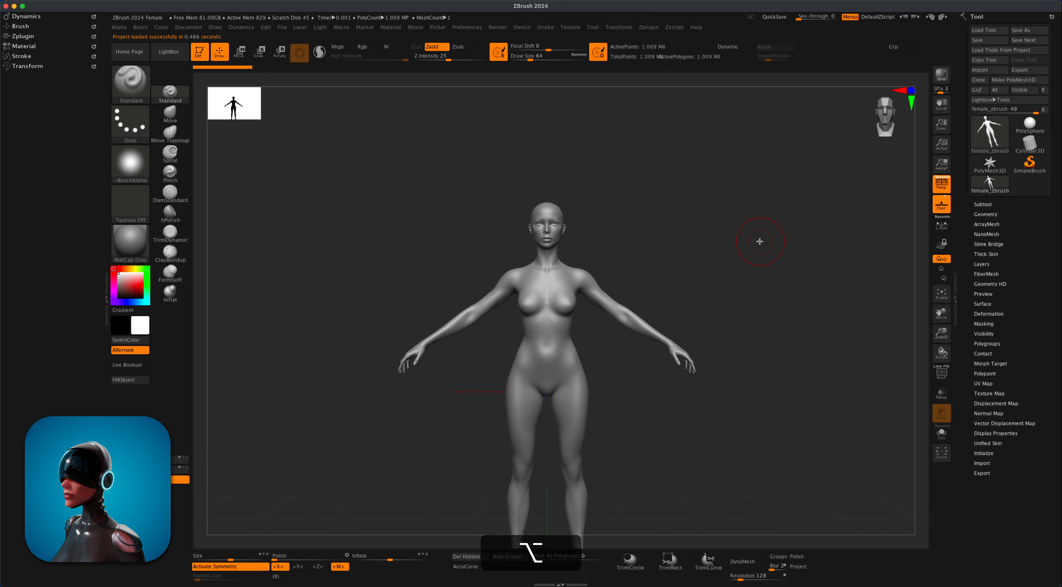
alt+drag(759, 241, 774, 200)
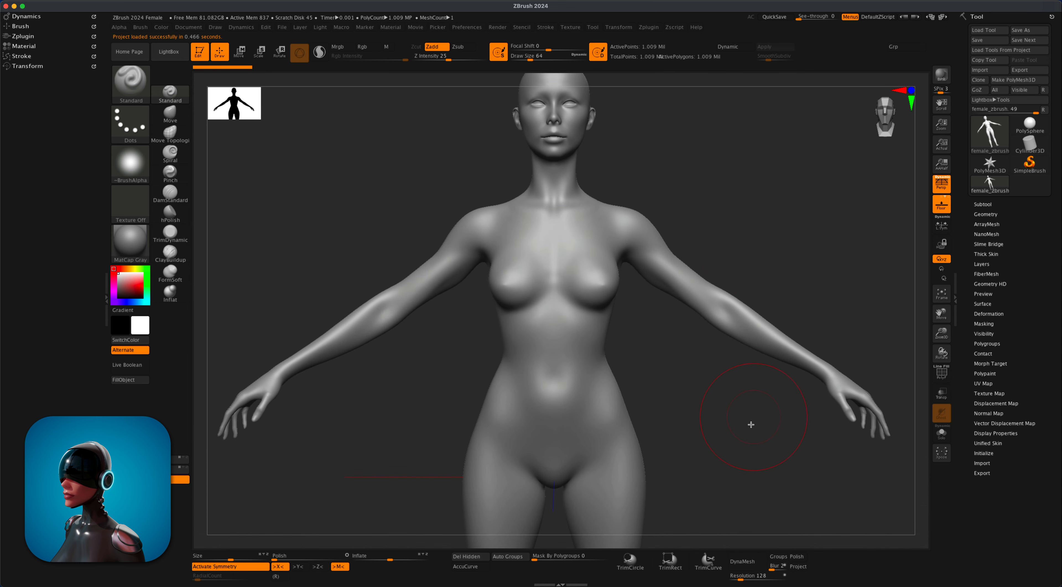
alt+drag(751, 425, 744, 222)
alt+drag(774, 320, 782, 280)
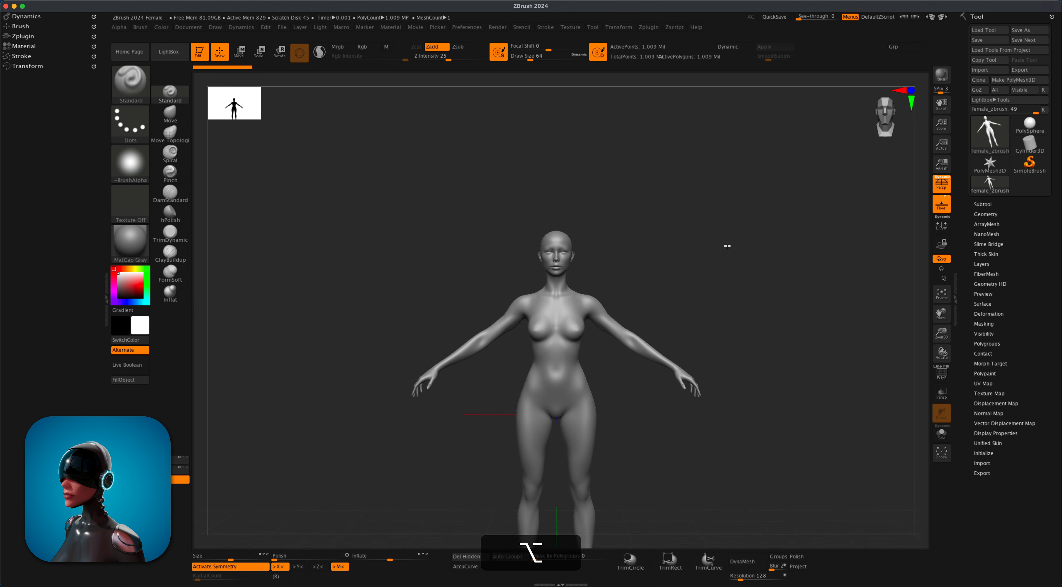
alt+drag(725, 244, 776, 428)
Step: Mask the whole figure except the forearms and hands
key(super)
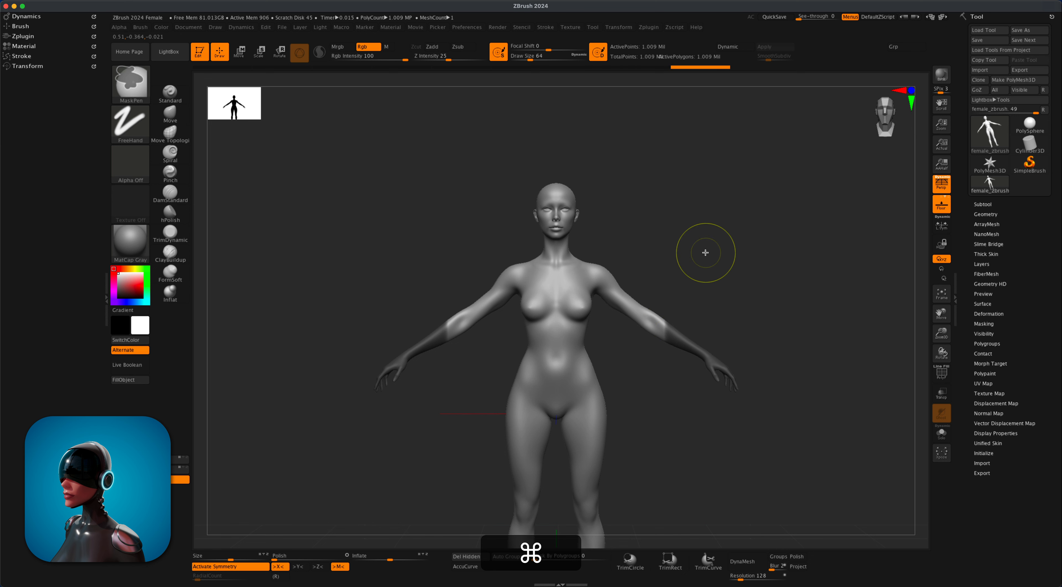
super+click(698, 272)
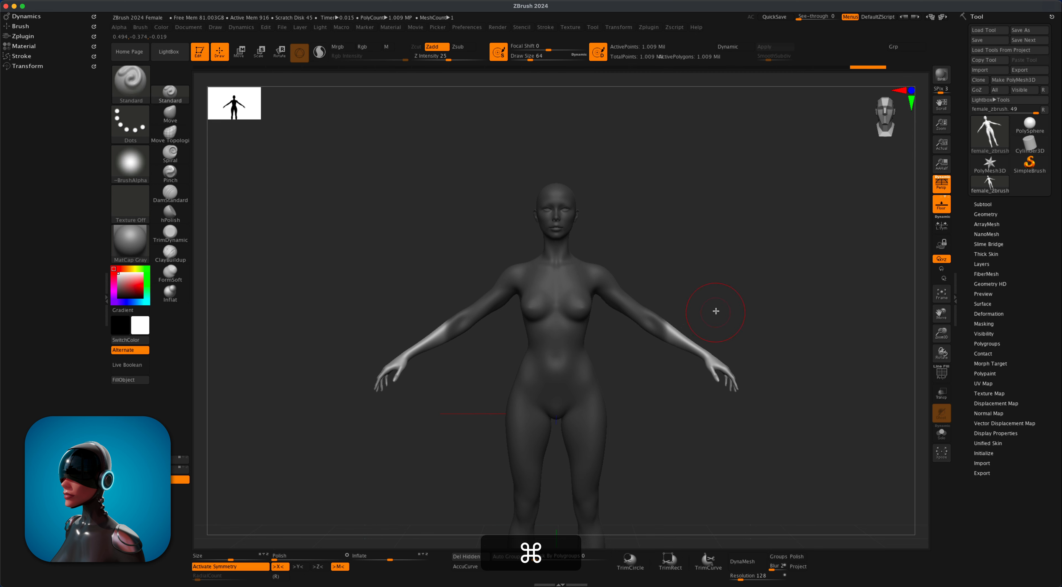
drag(717, 311, 717, 311)
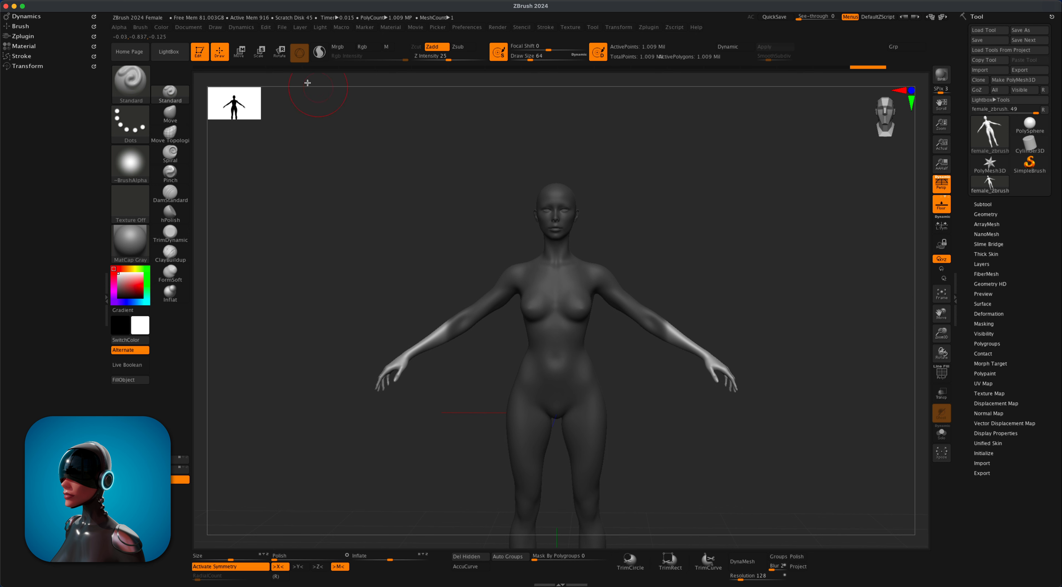
Step: Try to bend the unmasked forearms at the elbows with the Rotate gizmo, and clear the mask
click(277, 57)
drag(612, 173, 669, 228)
key(super+z)
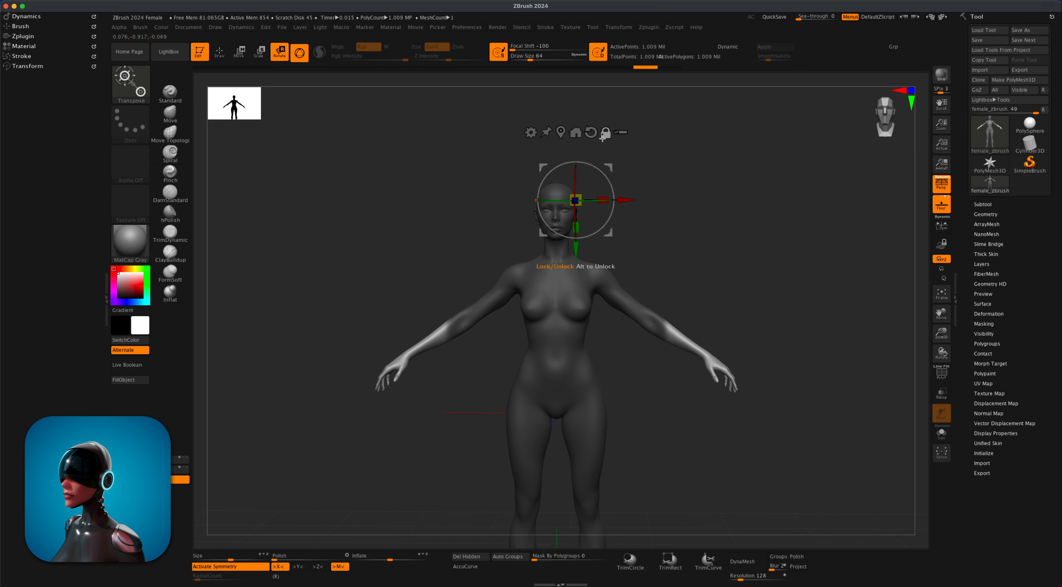
drag(613, 161, 701, 294)
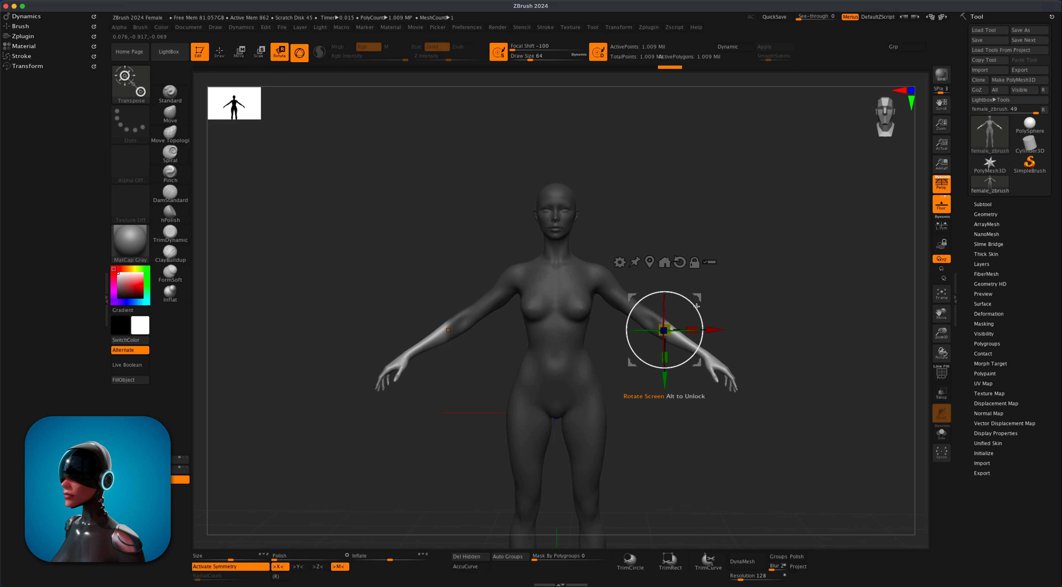
drag(699, 302, 696, 307)
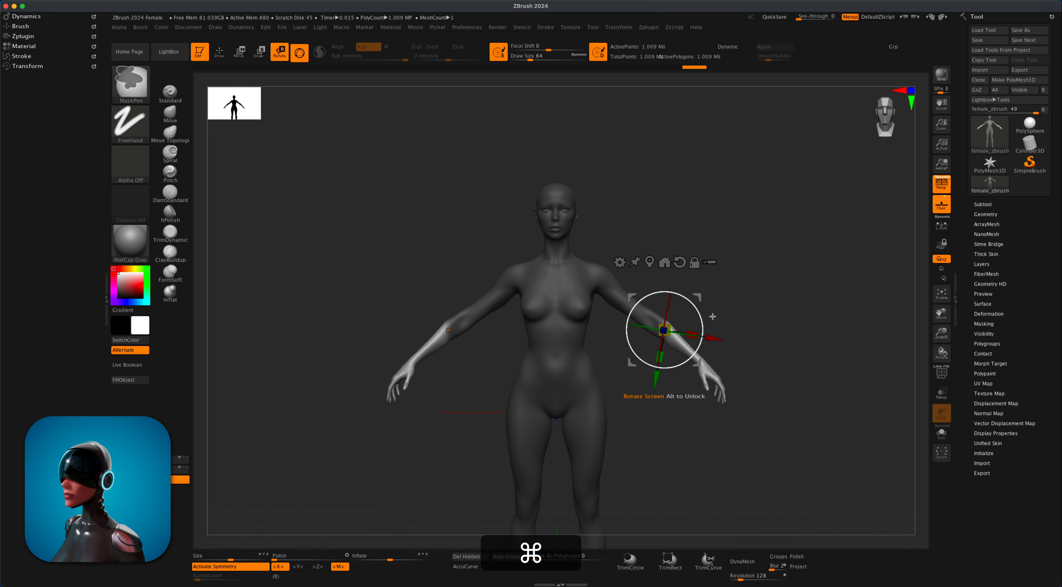
key(super+z)
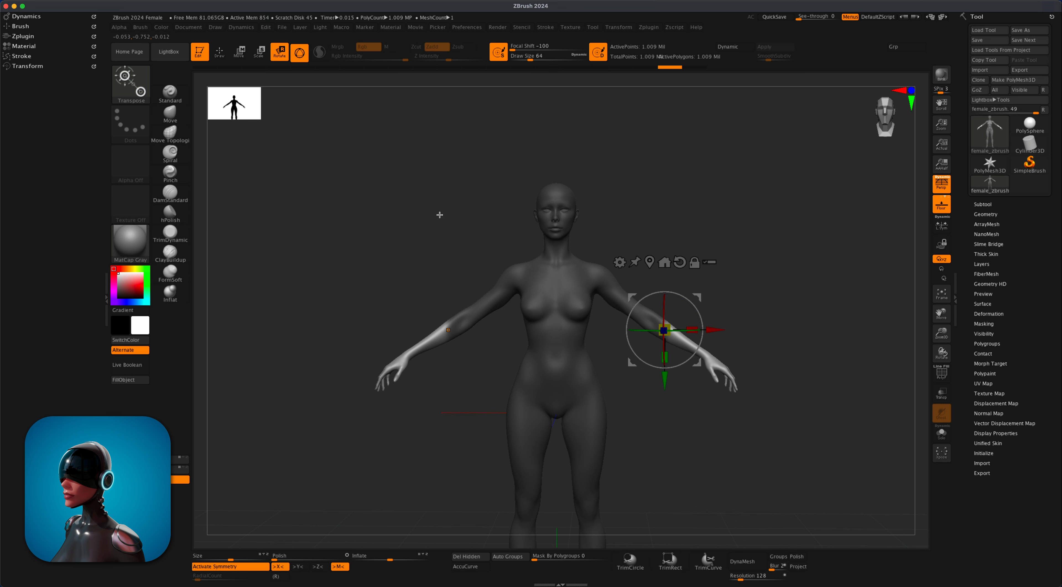
ctrl+click(433, 216)
click(220, 52)
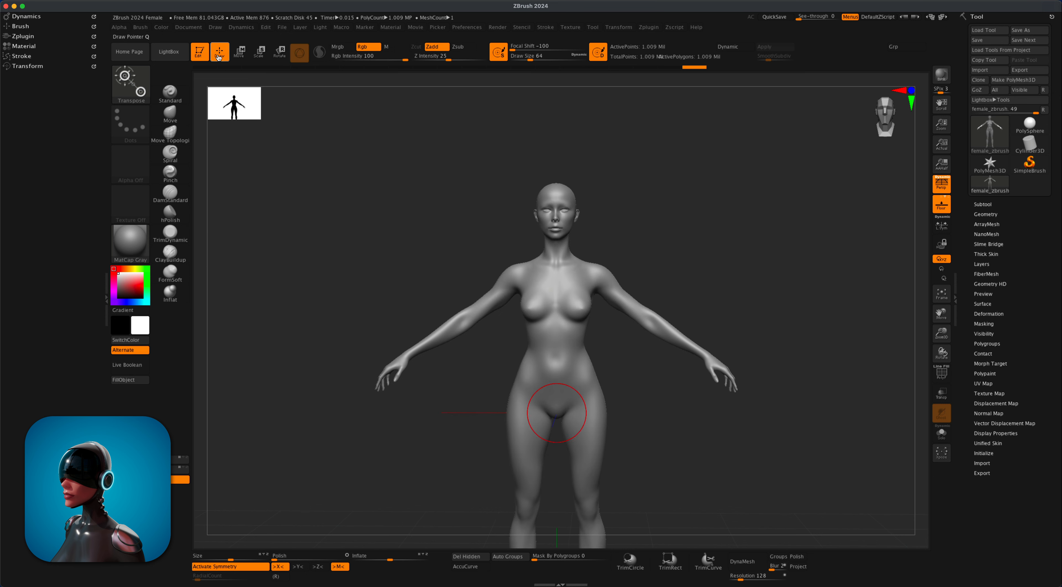
Step: Turn off perspective for the figure's view
mouse_move(417, 271)
alt+mouse_down()
mouse_move(429, 264)
mouse_move(468, 287)
alt+mouse_up()
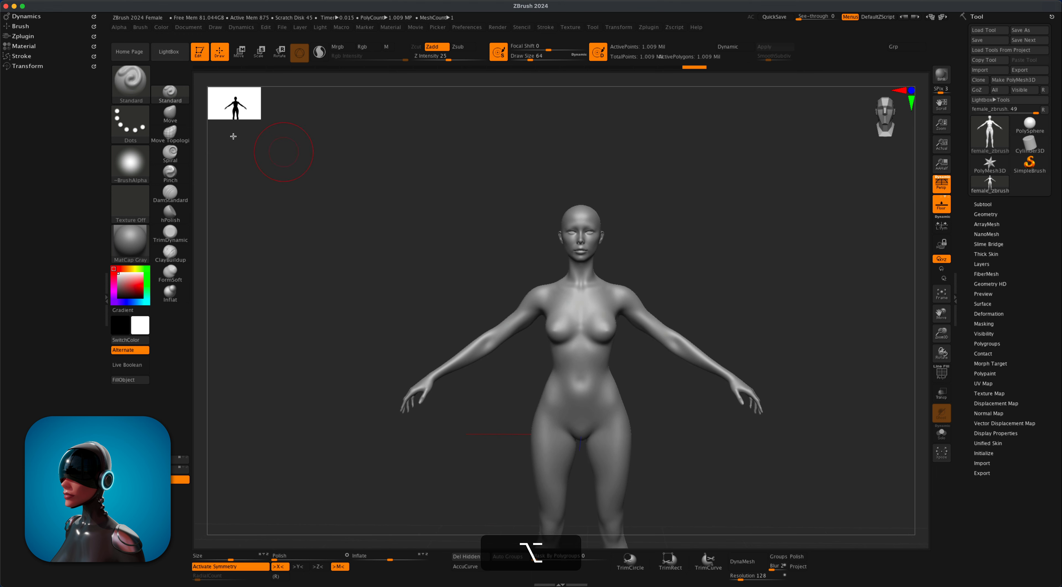
alt+drag(835, 277, 751, 260)
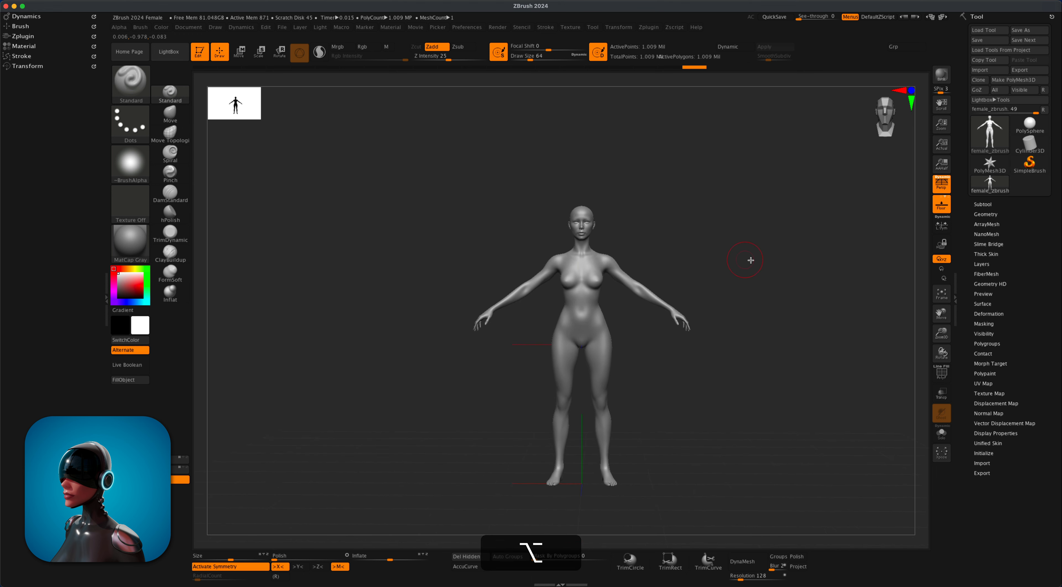
click(944, 182)
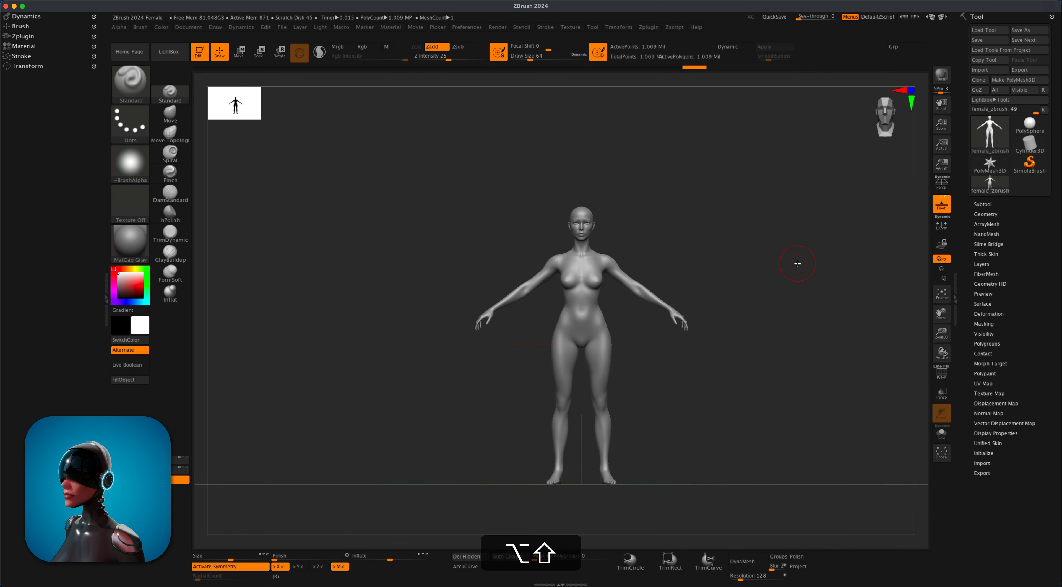
alt+shift+drag(797, 266, 804, 311)
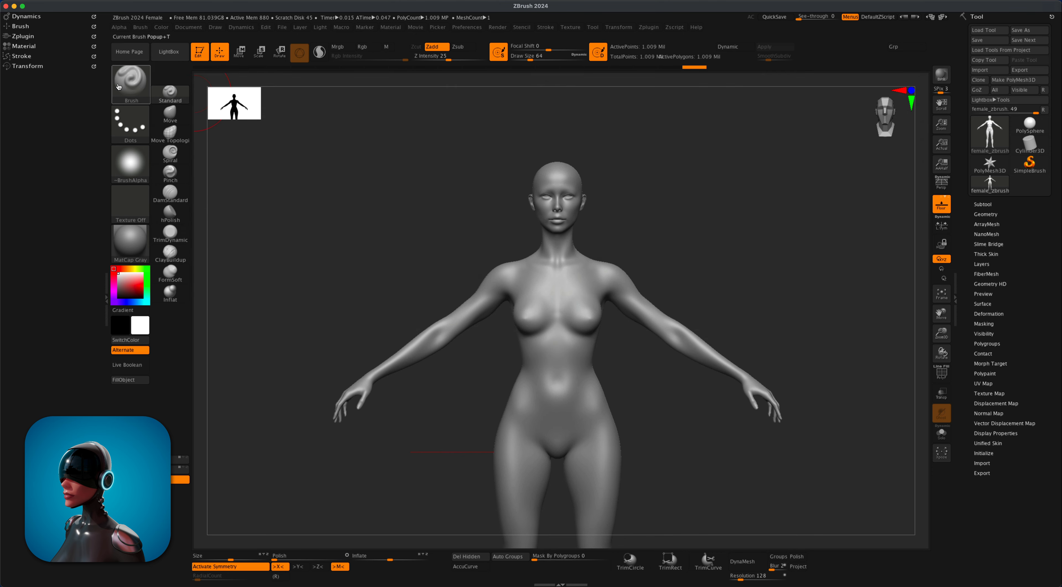
Step: Select the Anchors sculpting brush
click(118, 87)
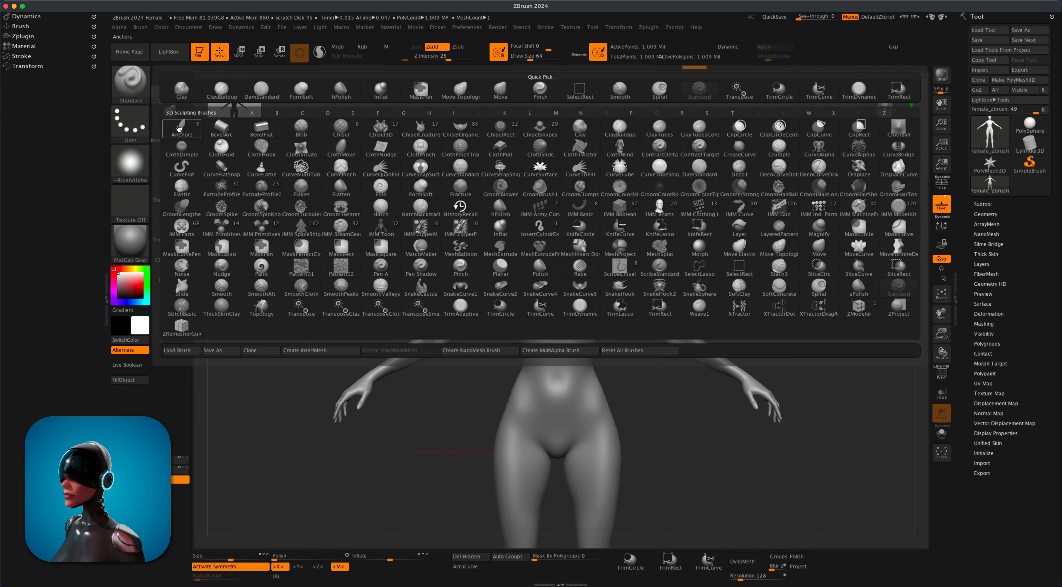
click(178, 129)
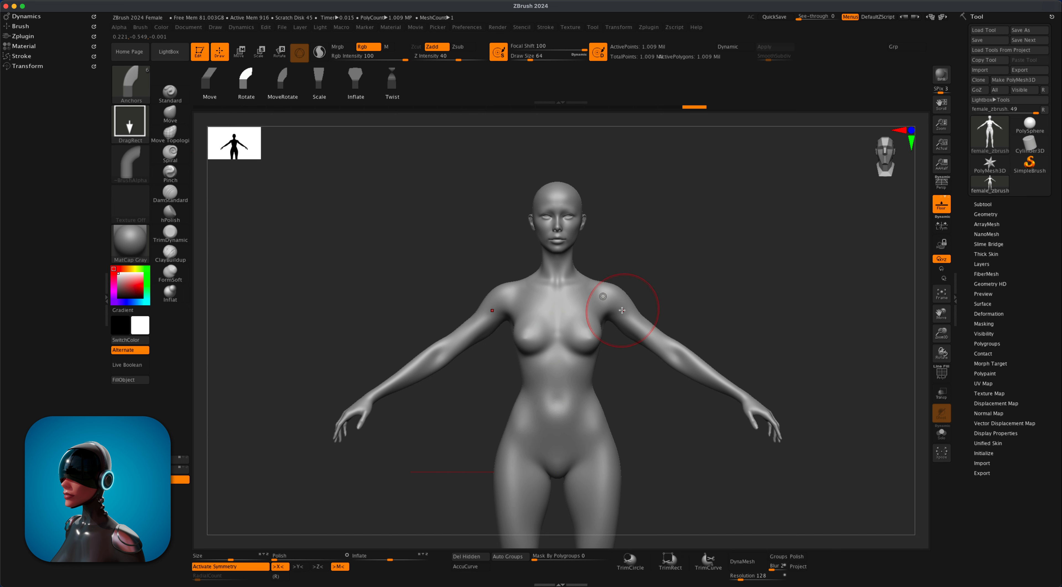
Step: Try to rotate both arms down from the shoulders with the Anchors brush in Rotate mode
drag(621, 319, 636, 336)
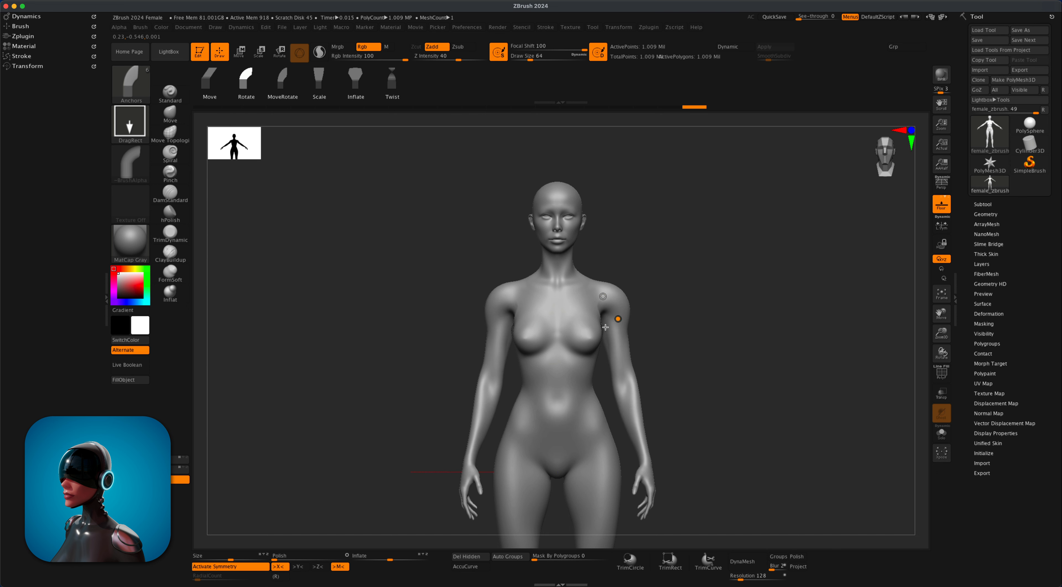
key(super)
key(super+z)
key(super+z)
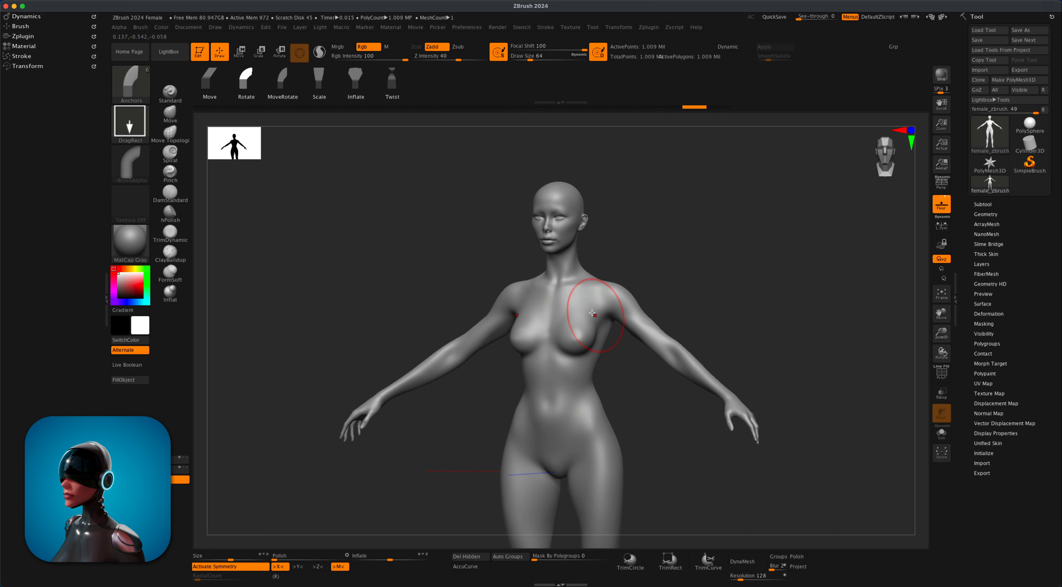
Step: Rotate both arms down to the figure's sides using Anchors Rotate, with the anchor placed on the inner shoulder beside the chest
shift+drag(680, 284, 677, 285)
mouse_move(610, 294)
mouse_down()
mouse_move(668, 347)
mouse_move(634, 334)
mouse_move(606, 343)
mouse_up()
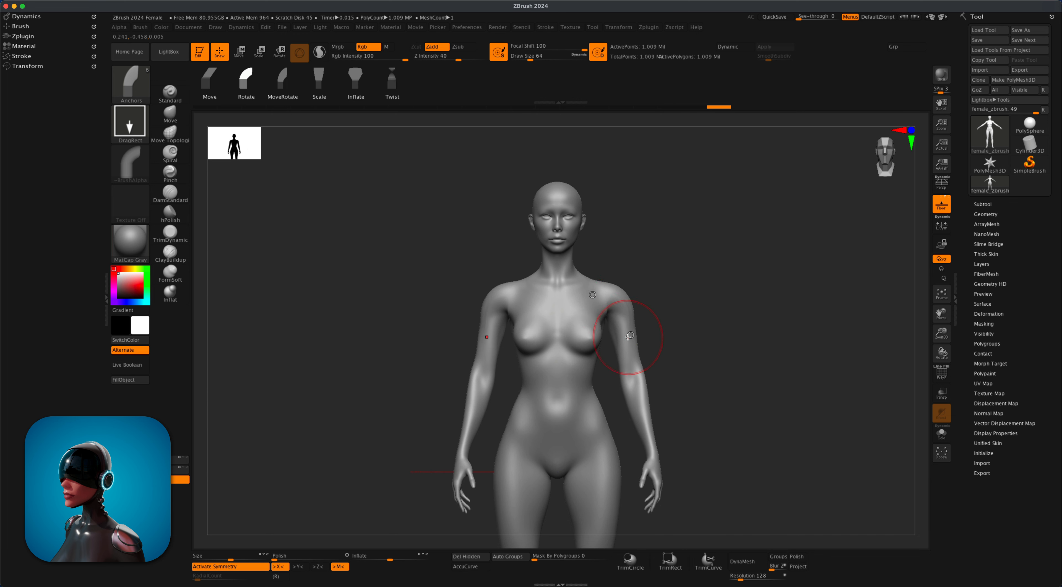
drag(626, 344, 631, 344)
mouse_move(667, 342)
mouse_down()
mouse_move(600, 337)
mouse_move(671, 319)
mouse_up()
key(shift)
drag(556, 306, 597, 308)
key(shift)
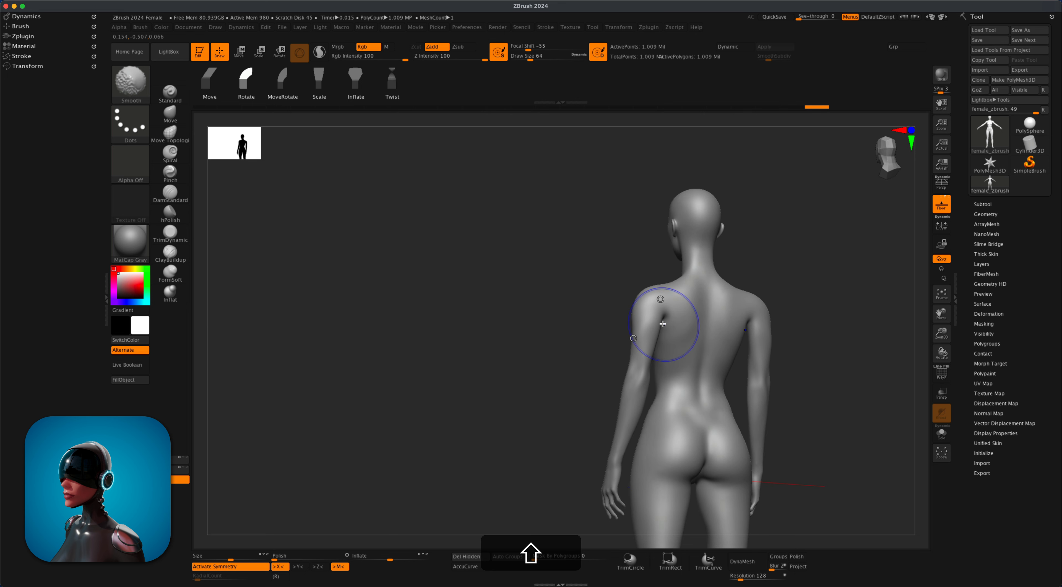
mouse_move(517, 324)
mouse_down()
mouse_move(602, 329)
mouse_move(548, 331)
mouse_move(647, 313)
mouse_up()
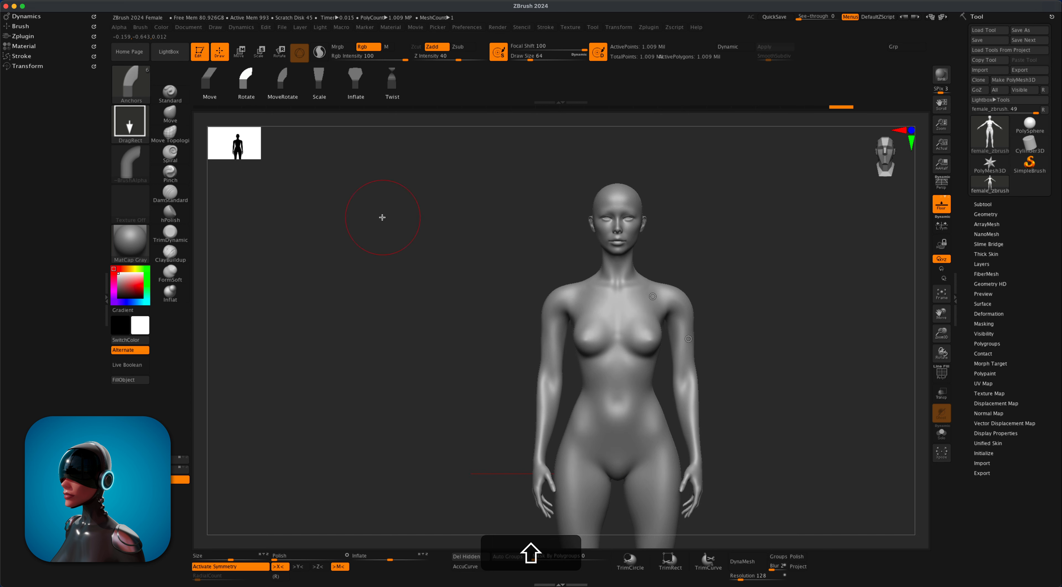
Step: Push the outer shoulders inward with the Move brush at a draw size of about 101
click(174, 115)
key(s)
drag(436, 277, 444, 279)
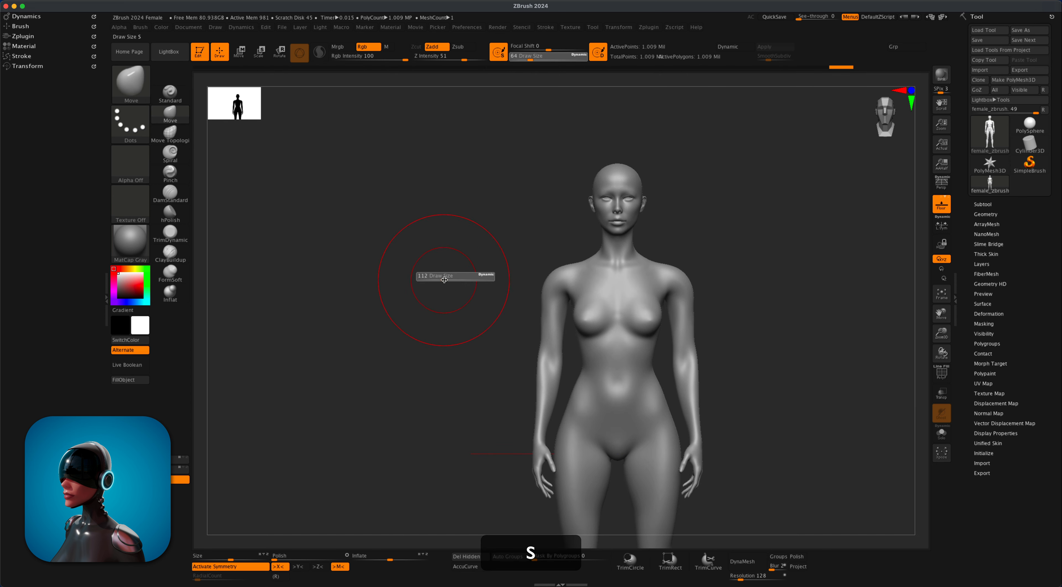
key(s)
drag(786, 286, 781, 285)
key(s)
click(723, 274)
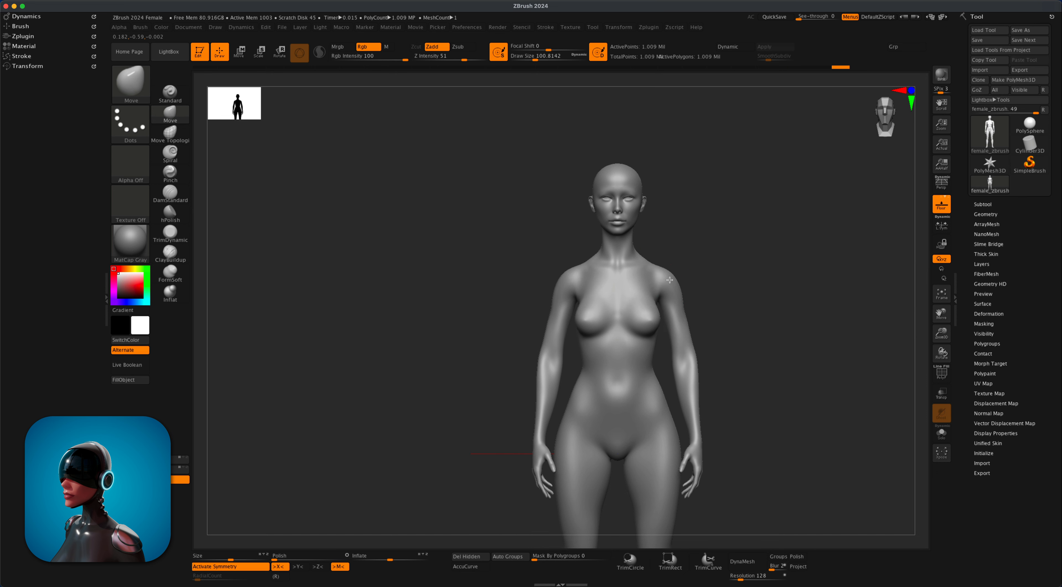
drag(731, 270, 821, 272)
Step: Lower the figure's mesh to subdivision level 1
mouse_move(695, 361)
alt+shift+mouse_down()
mouse_move(744, 337)
mouse_move(704, 258)
mouse_move(701, 221)
alt+shift+mouse_up()
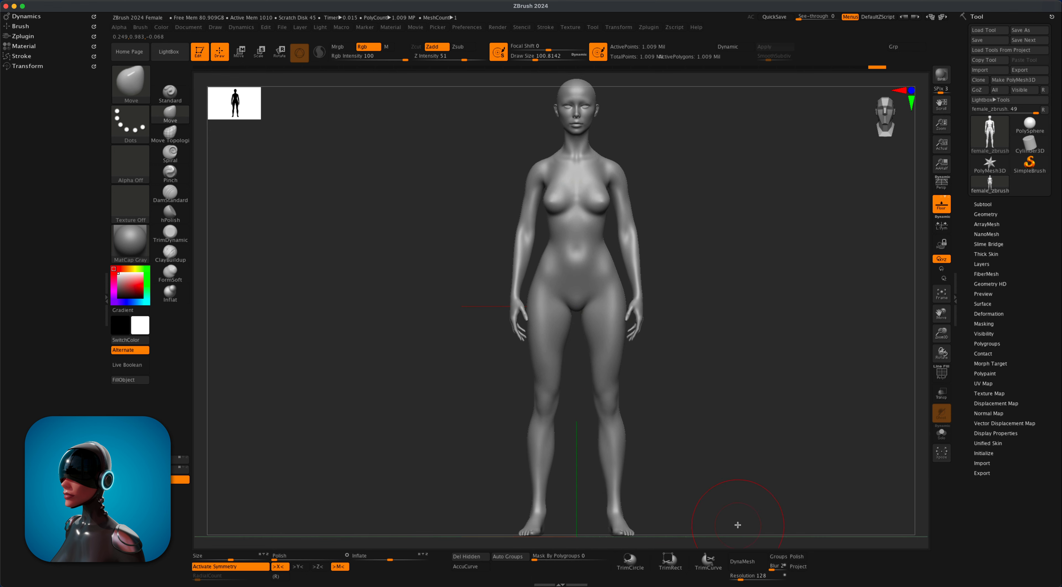
alt+drag(737, 524, 742, 453)
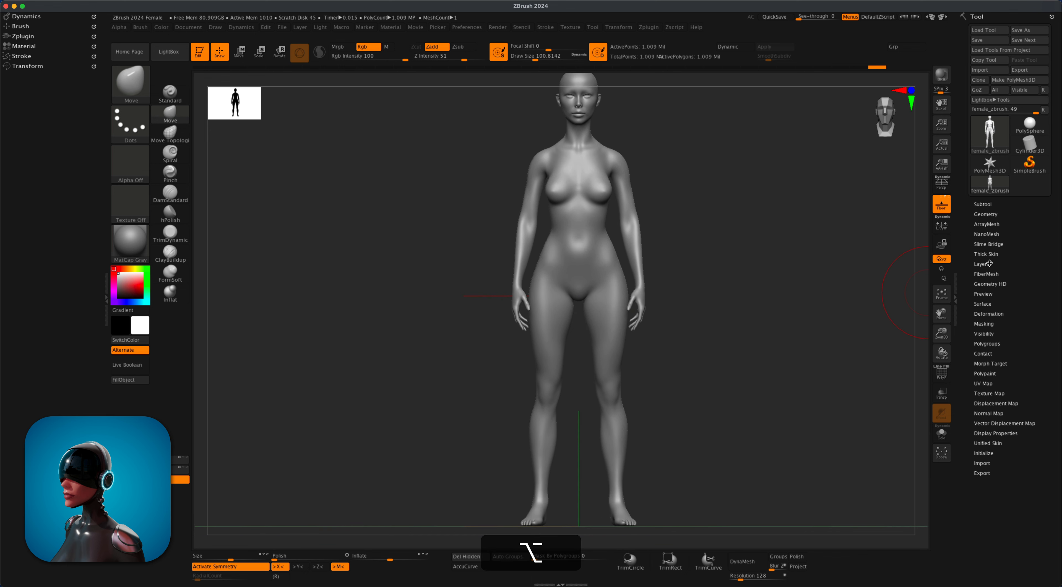
click(986, 214)
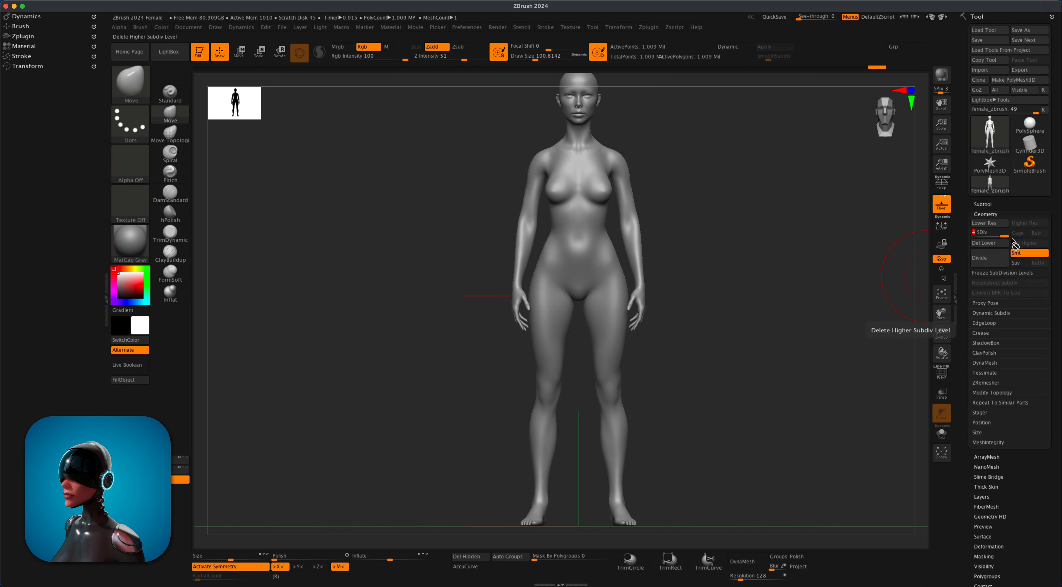
click(977, 232)
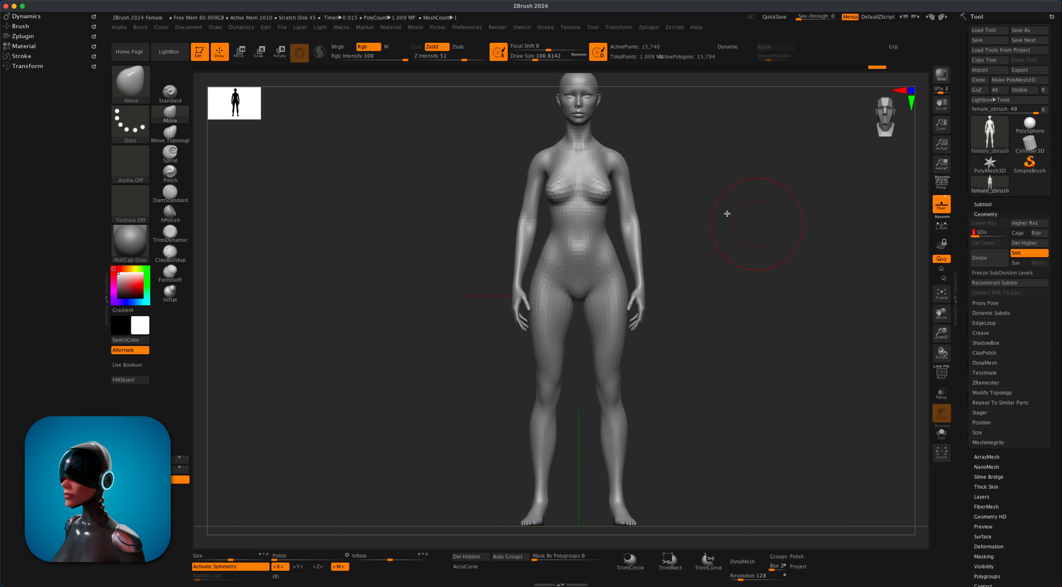
Step: Examine the low-resolution topology of the figure with the polyframe display, and turn the display off again
alt+drag(730, 211, 751, 319)
click(946, 372)
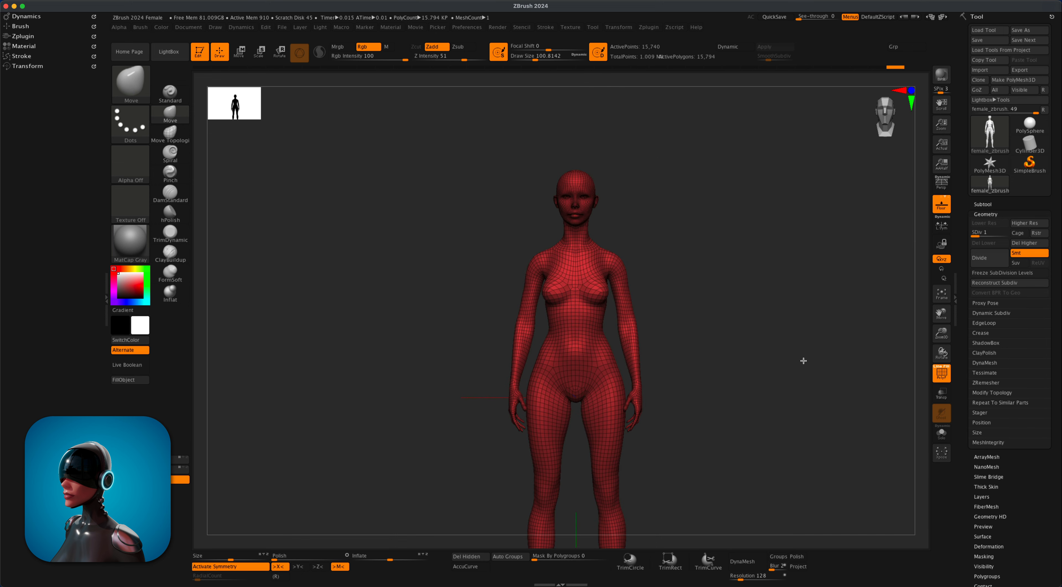
mouse_move(803, 361)
mouse_down()
mouse_move(820, 363)
mouse_move(774, 364)
mouse_move(828, 360)
mouse_move(808, 362)
mouse_up()
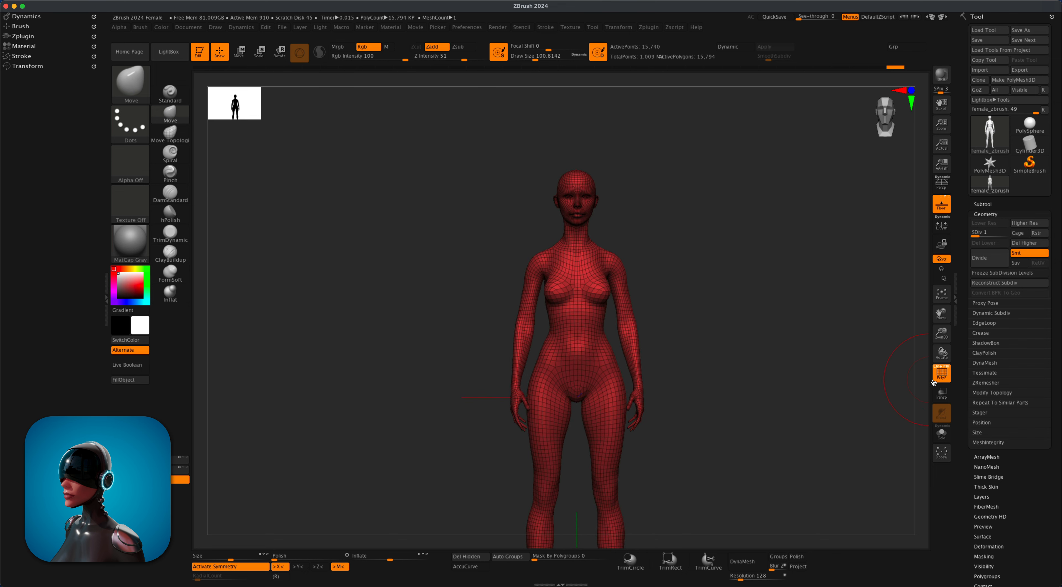
shift+drag(745, 307, 732, 353)
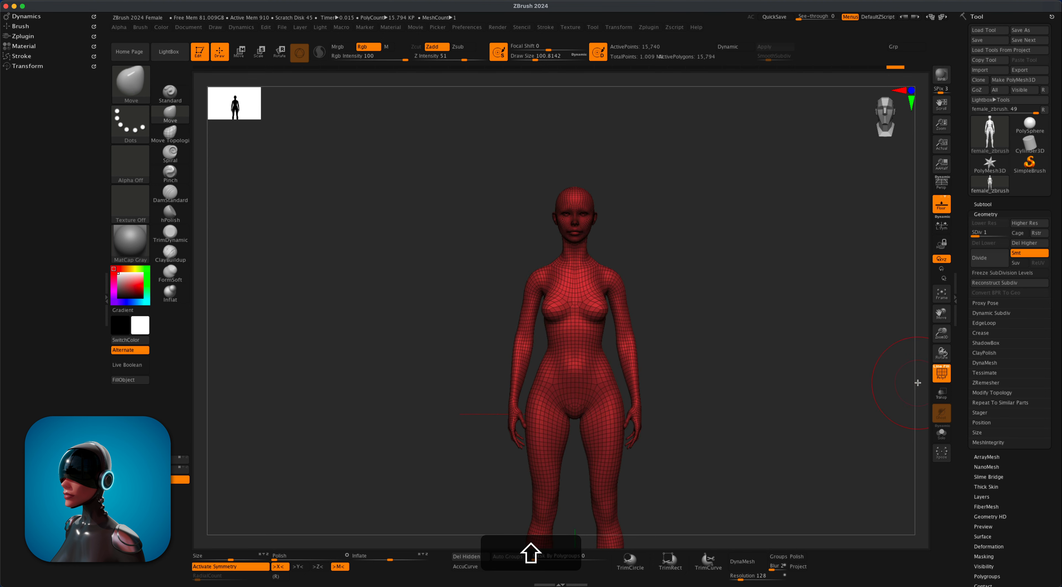
click(941, 373)
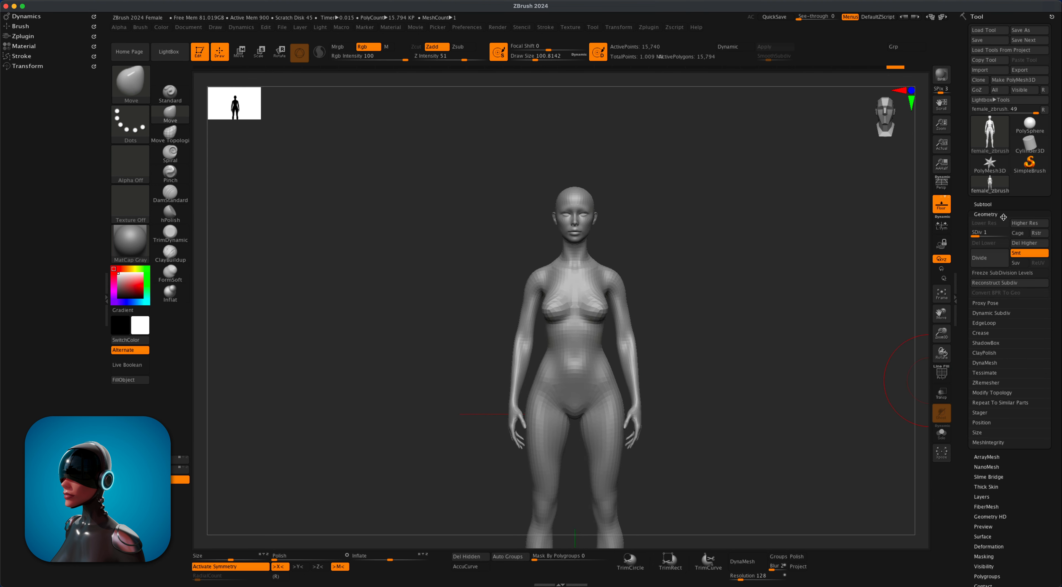
Step: Return the figure's mesh to subdivision level 4
drag(978, 236, 1009, 236)
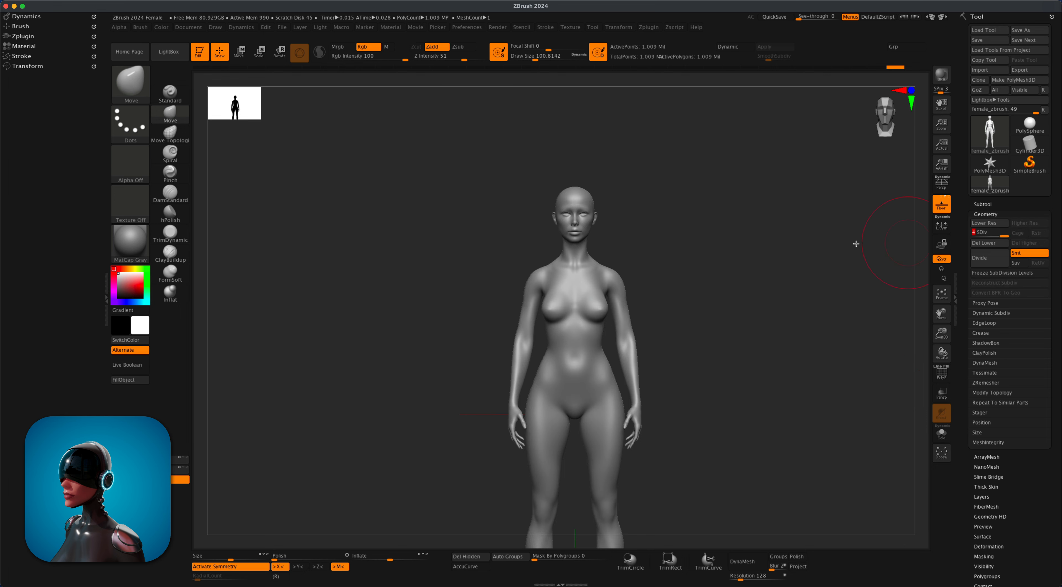
alt+drag(752, 266, 761, 244)
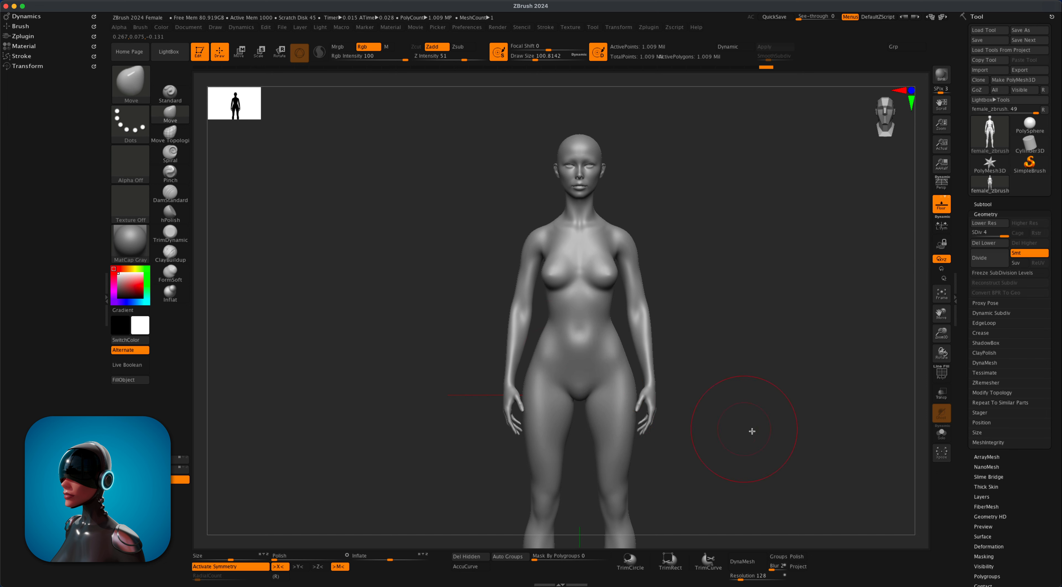
Step: Delete the lower subdivision levels of the figure's mesh
alt+drag(759, 381, 752, 403)
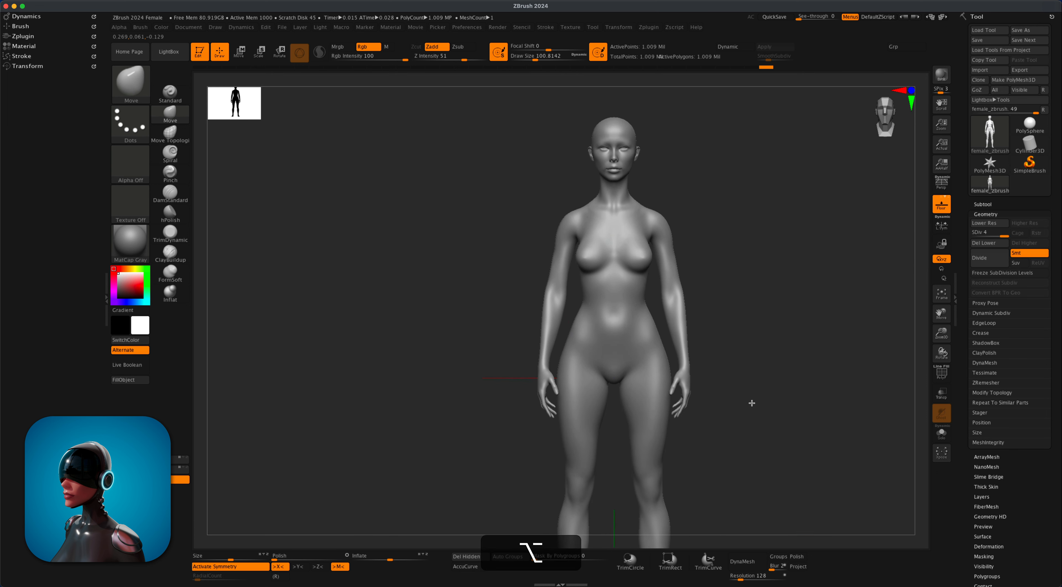
click(983, 243)
alt+drag(742, 343, 723, 331)
Step: Cut away the body below the chest with the KnifeRect brush and frame the remaining bust
shift+super+click(138, 84)
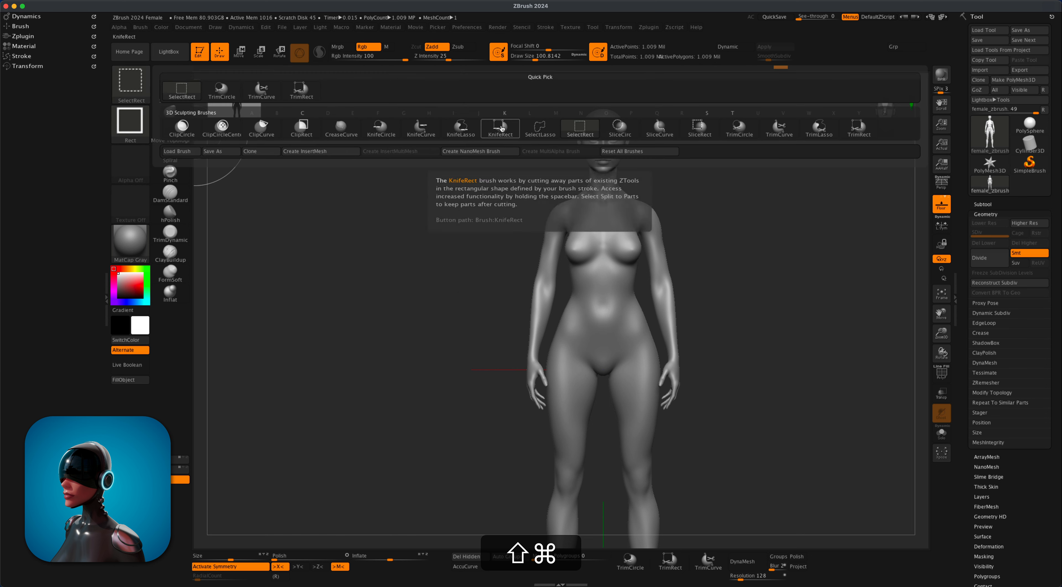
mouse_move(733, 374)
alt+mouse_down()
mouse_move(749, 384)
mouse_move(706, 344)
alt+mouse_up()
mouse_move(388, 518)
shift+super+mouse_down()
mouse_move(760, 288)
mouse_move(758, 204)
shift+super+mouse_up()
mouse_move(763, 315)
mouse_down()
mouse_move(734, 324)
mouse_move(746, 328)
mouse_move(745, 315)
mouse_move(749, 474)
mouse_move(756, 398)
mouse_move(790, 392)
mouse_move(789, 376)
mouse_up()
key(f)
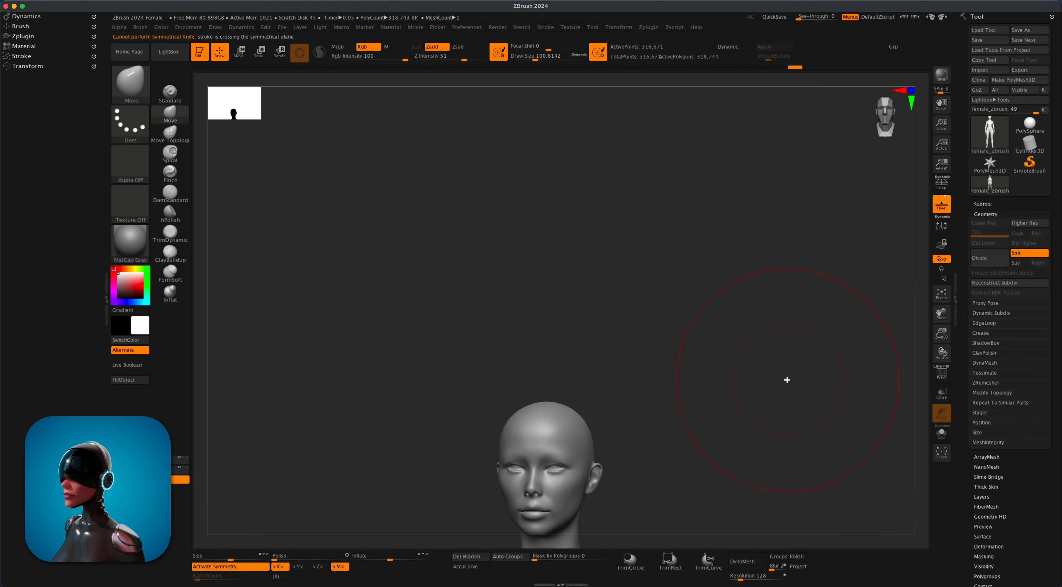
key(alt+f)
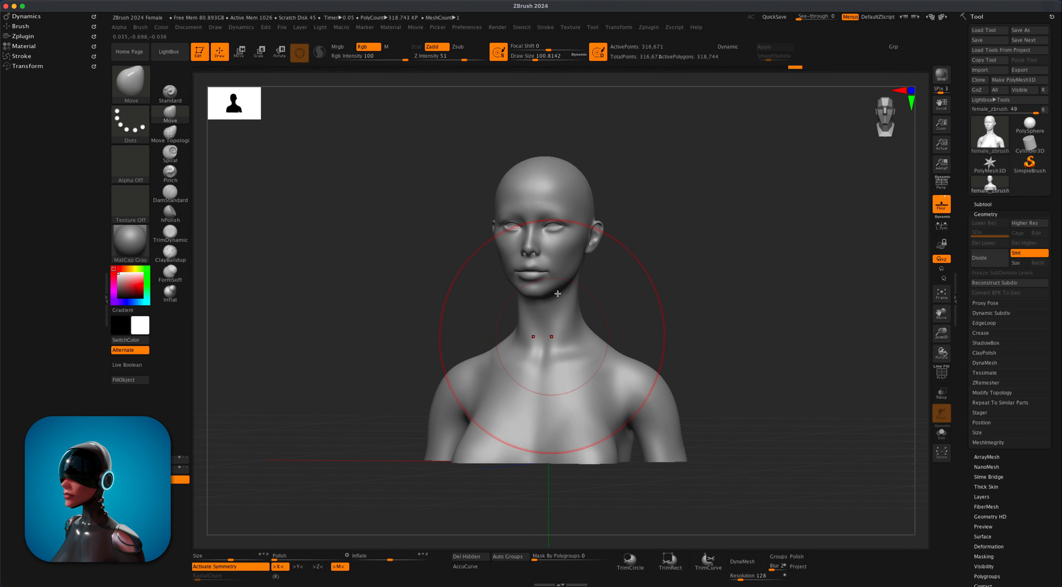
mouse_move(684, 294)
mouse_down()
mouse_move(673, 301)
mouse_move(713, 301)
mouse_move(687, 298)
mouse_up()
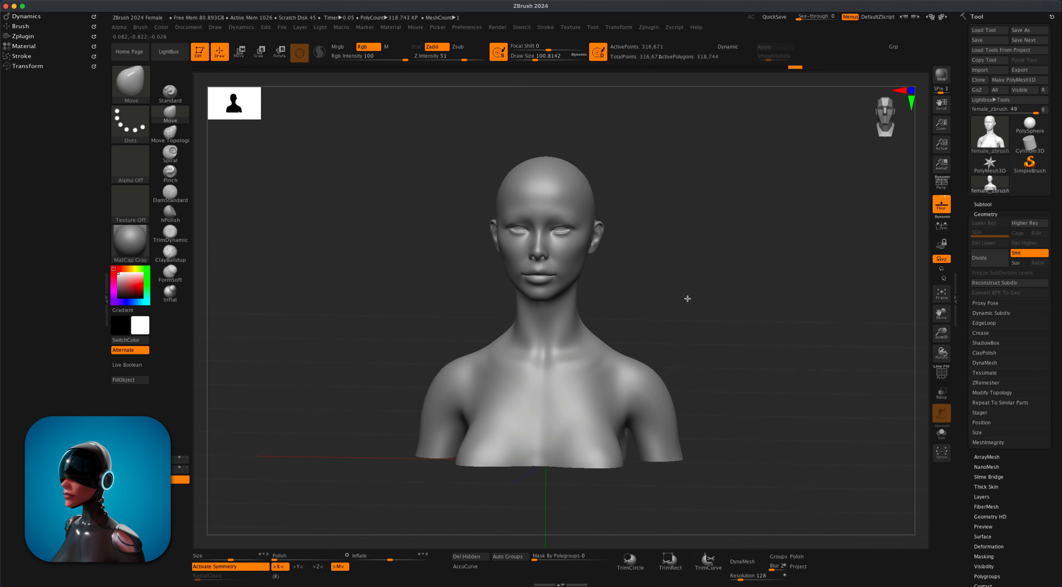
Step: Turn on perspective to examine the bust's side profile, and turn it off again
click(947, 184)
drag(784, 247, 625, 275)
mouse_move(695, 284)
mouse_down()
mouse_move(676, 287)
mouse_move(675, 252)
mouse_up()
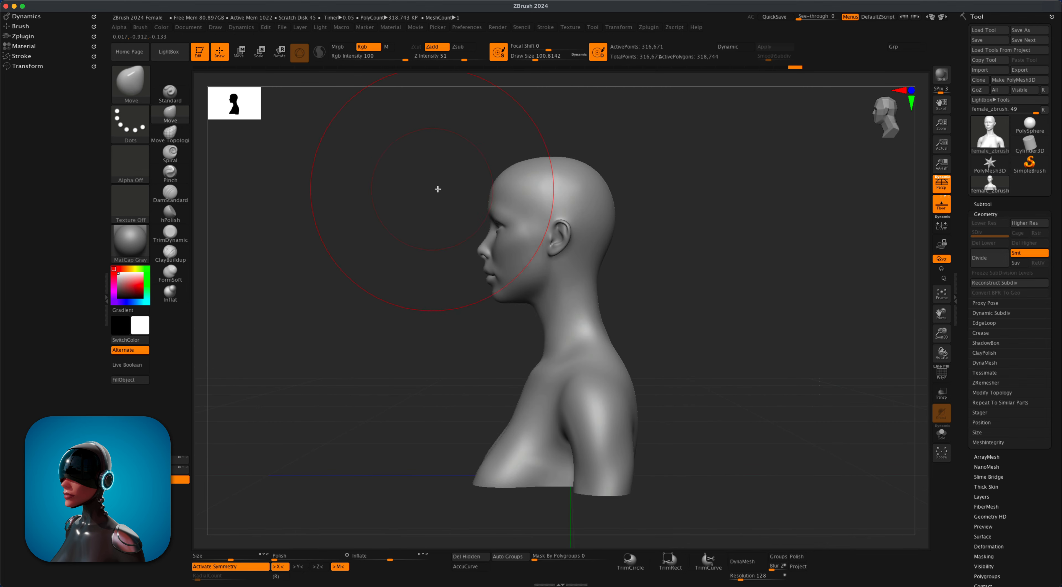
alt+drag(420, 291, 424, 297)
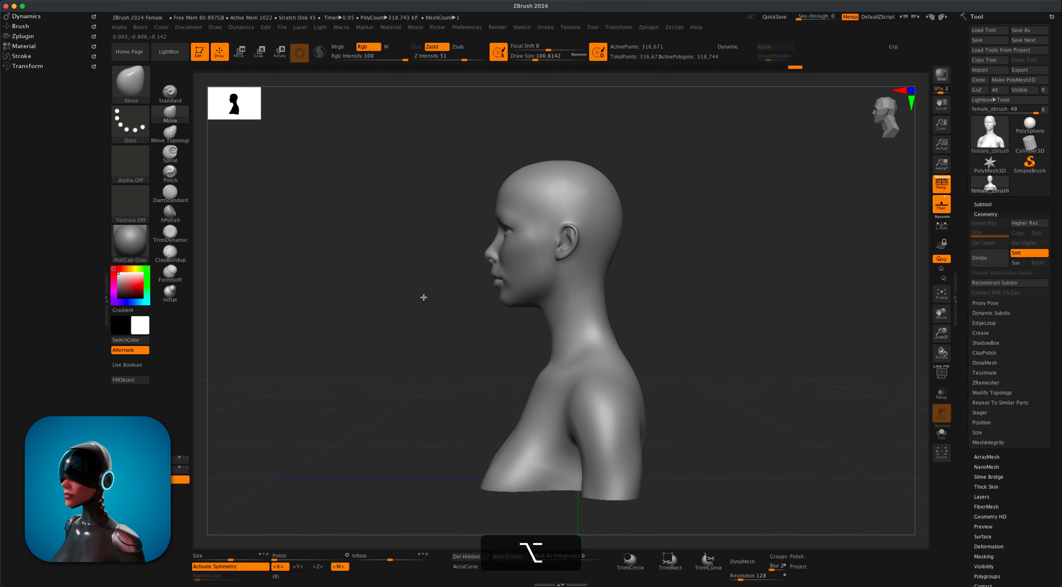
click(939, 186)
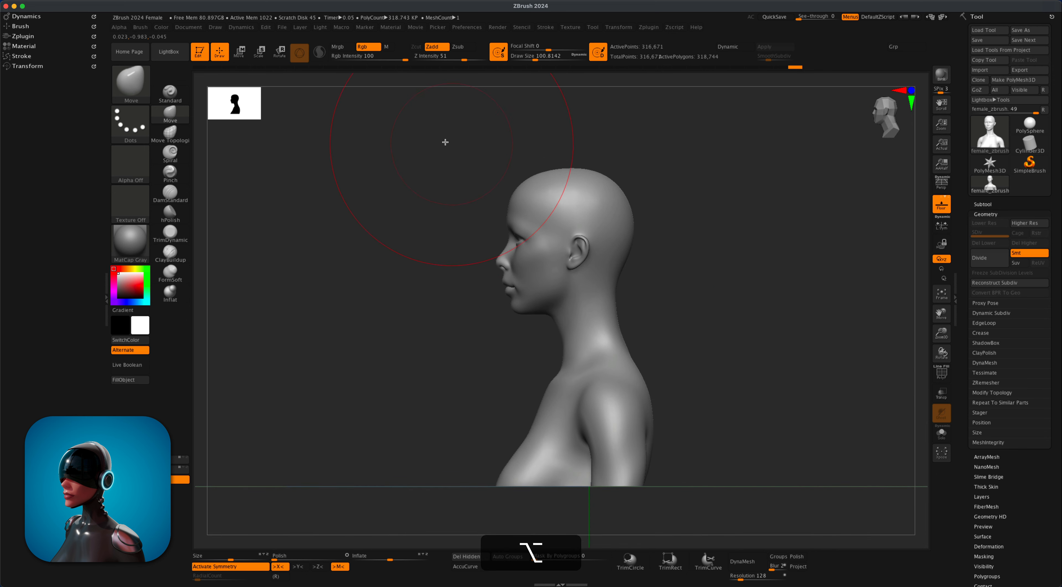
Step: Mask the upper half of the head with a rectangle in side view, and clear the mask
alt+super+drag(418, 127, 686, 272)
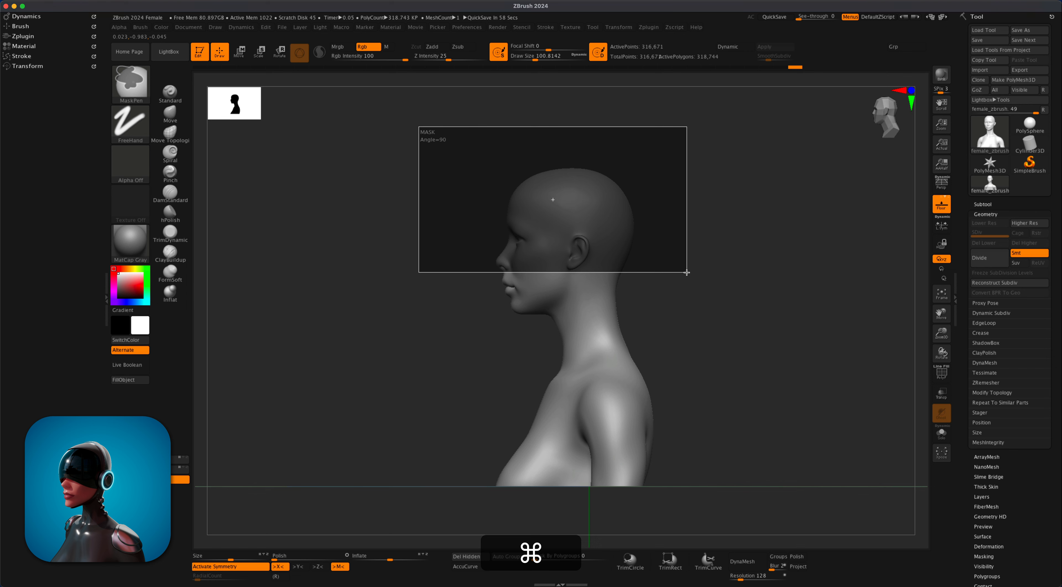
super+drag(687, 272, 686, 272)
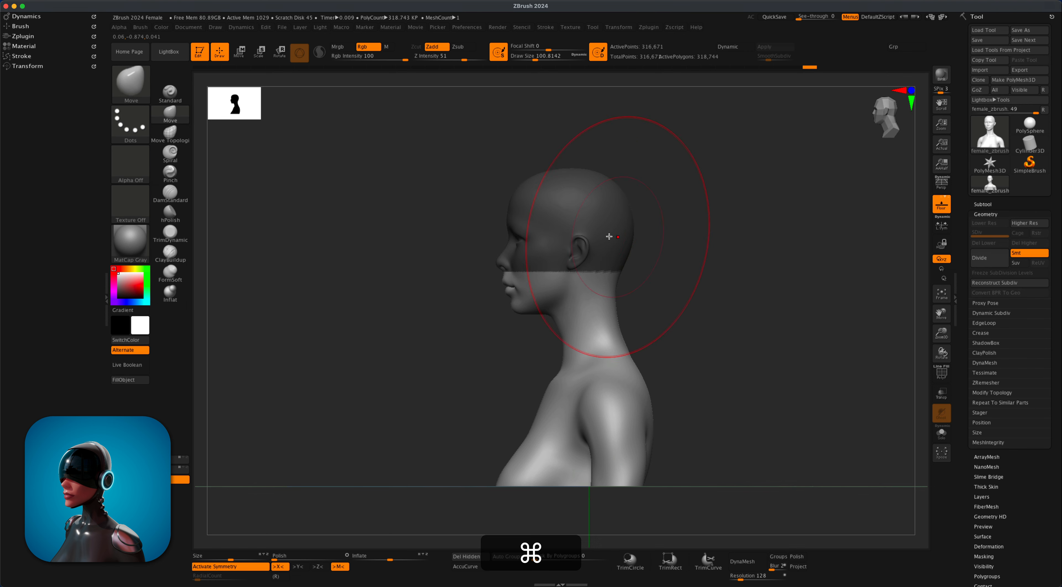
drag(649, 332, 740, 326)
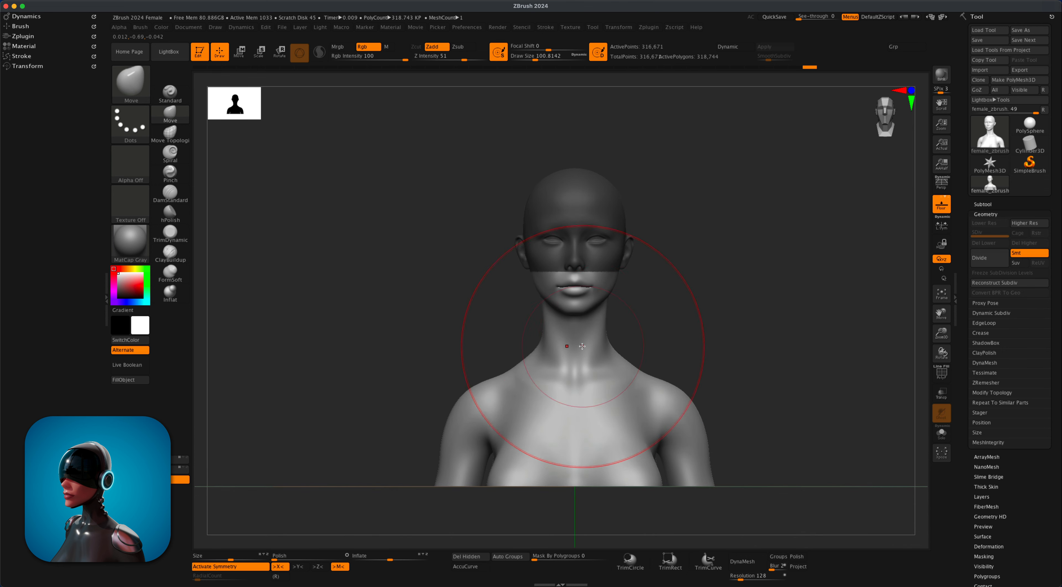
mouse_move(657, 301)
mouse_down()
mouse_move(631, 303)
mouse_move(747, 322)
mouse_move(748, 311)
mouse_move(744, 372)
mouse_move(739, 332)
mouse_move(739, 355)
mouse_move(749, 353)
mouse_up()
Step: Examine the face, mouth and jaw up close from the front, from below and in three-quarter view
key(s)
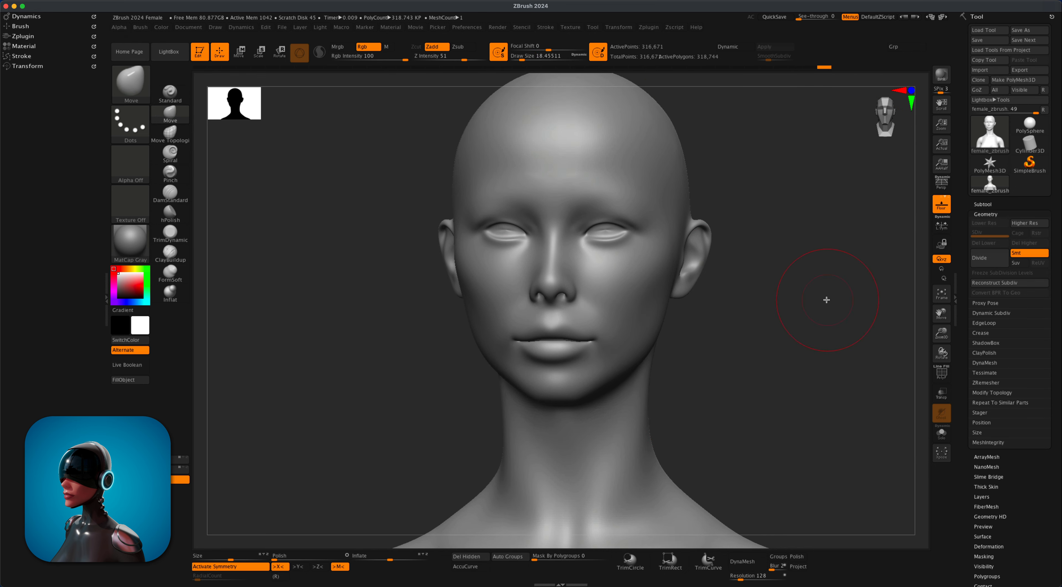
alt+drag(826, 299, 751, 342)
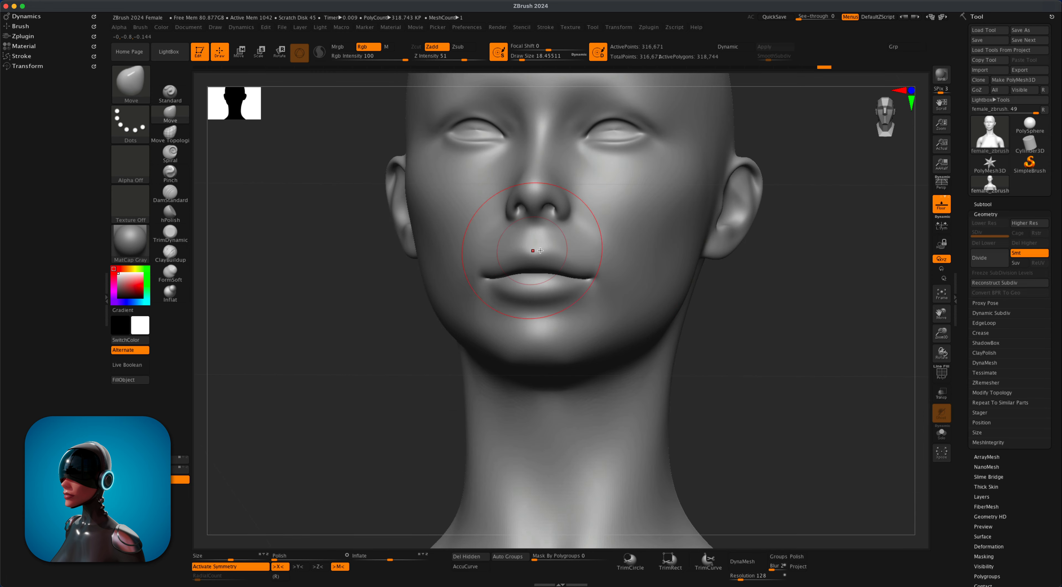
drag(325, 296, 327, 296)
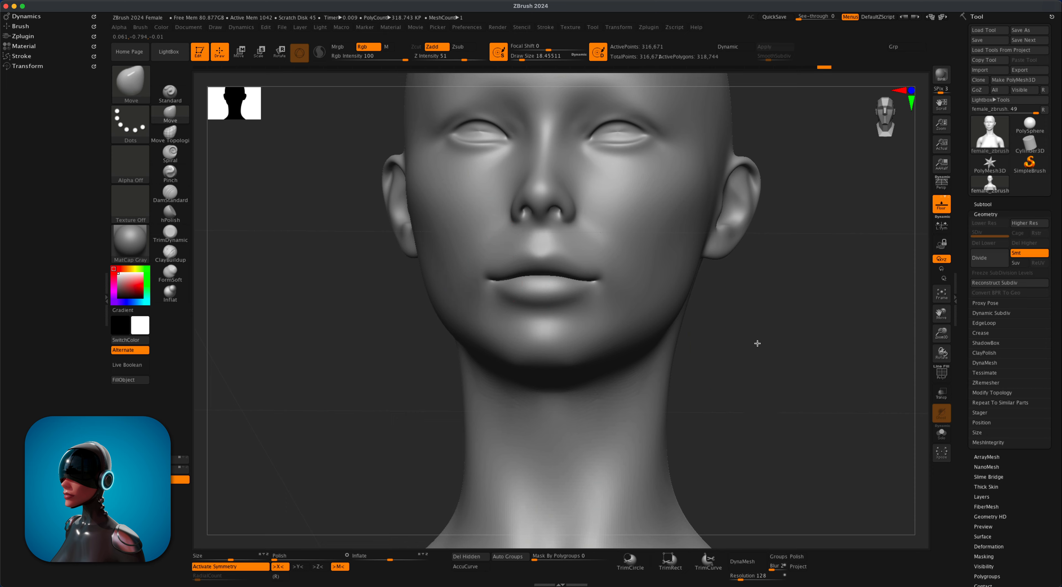
drag(758, 343, 770, 364)
drag(847, 367, 812, 374)
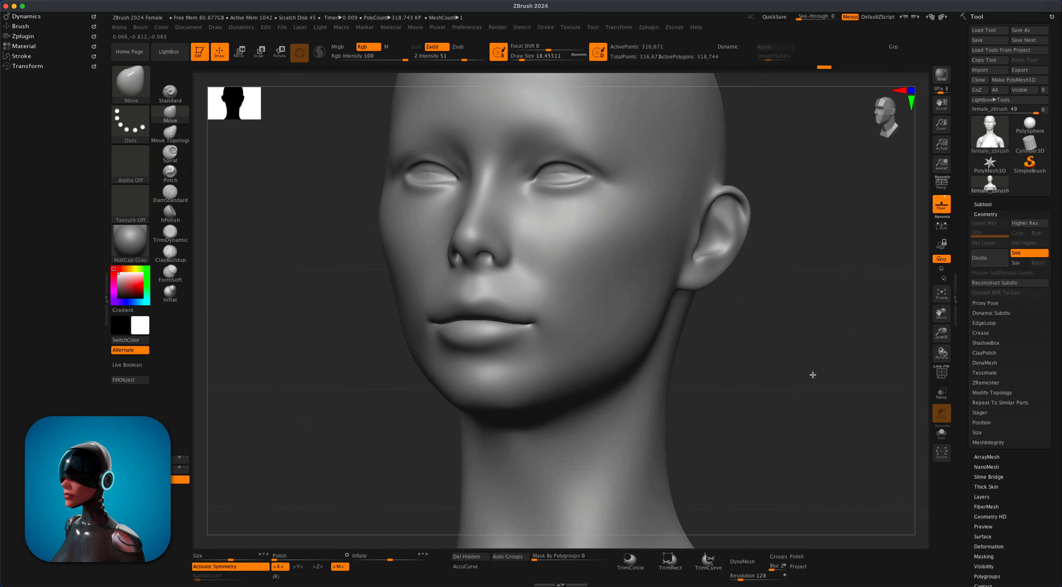
drag(367, 317, 401, 358)
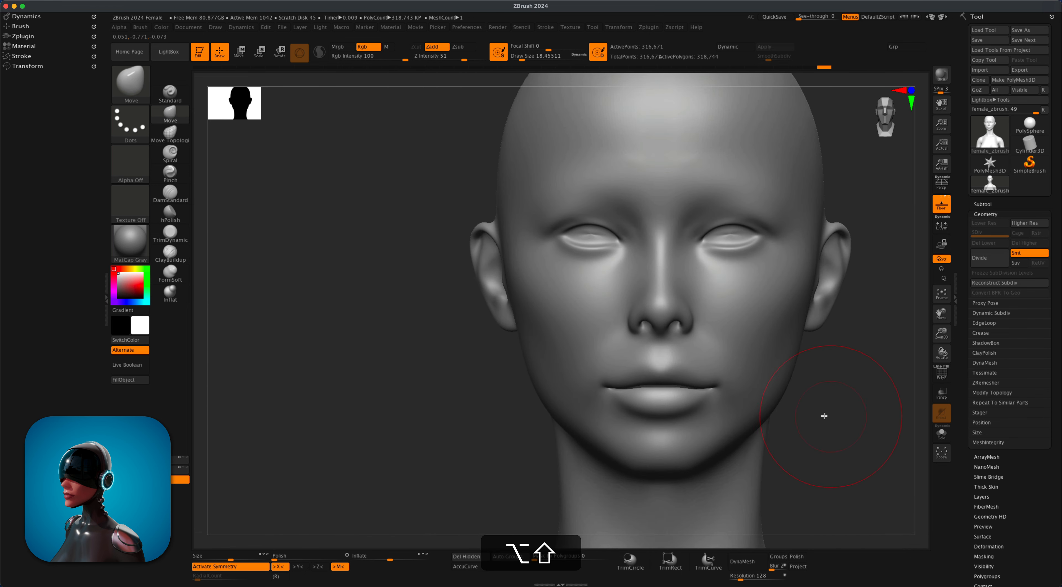
alt+drag(824, 416, 703, 379)
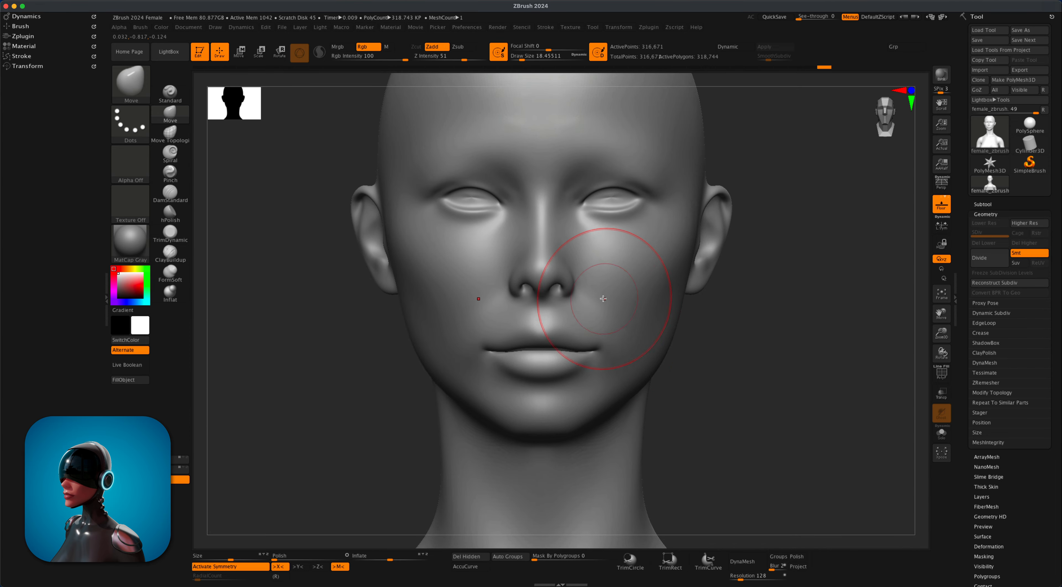
drag(732, 360, 737, 358)
Step: Choose the DamStandard brush in Zadd mode with a draw size of about 8.6
key(s)
drag(660, 323, 656, 324)
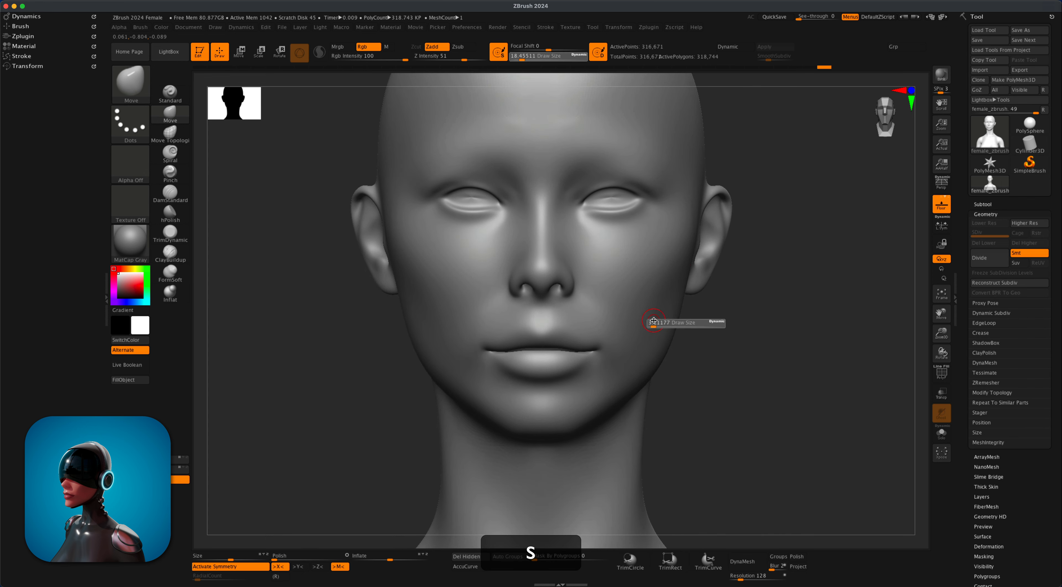
drag(727, 343, 731, 344)
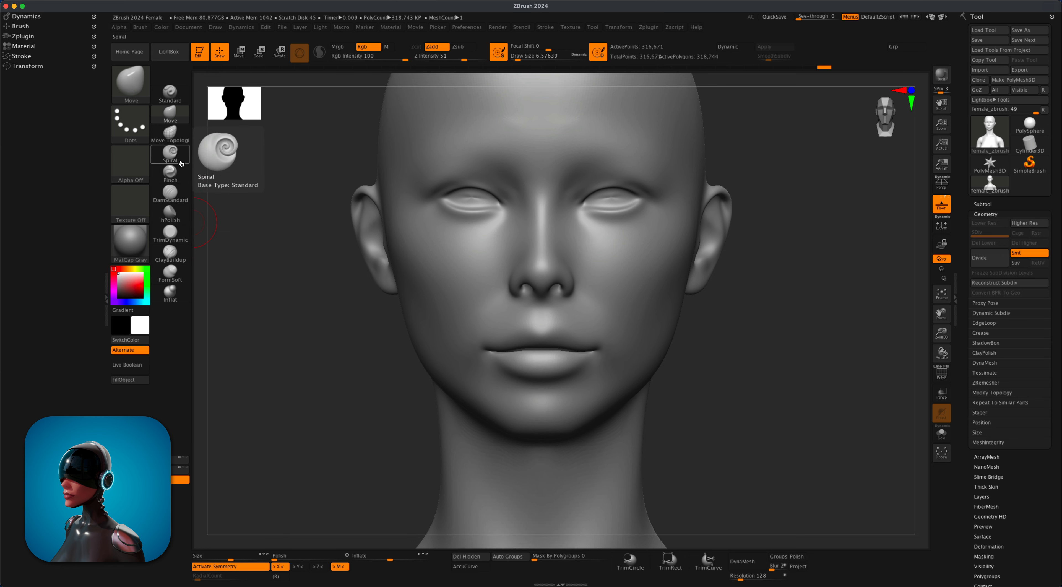
click(170, 193)
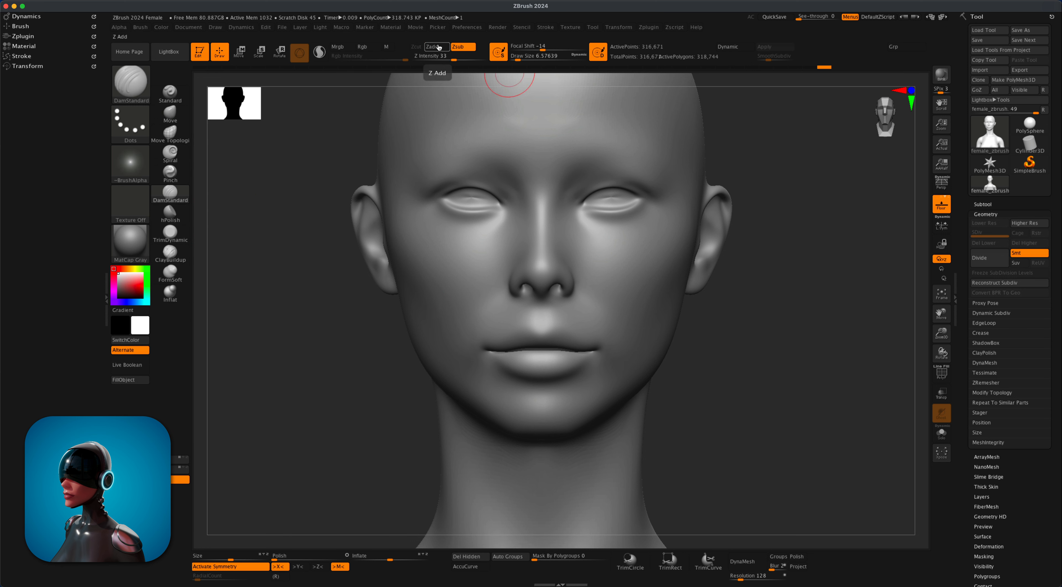
click(444, 49)
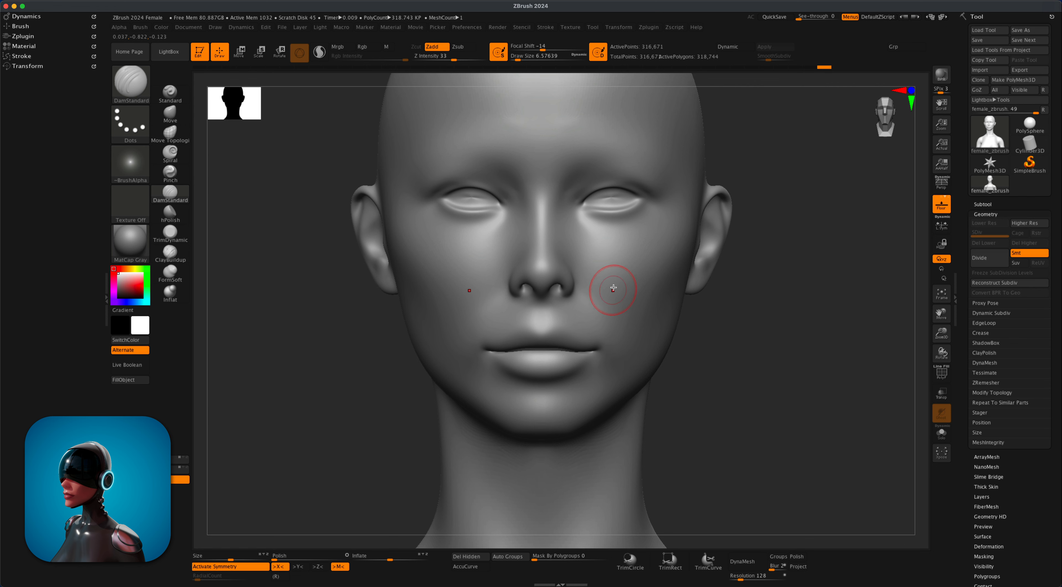
Step: Try a raised DamStandard stroke down the cheek beside the mouth, and undo it
drag(615, 288, 619, 373)
key(super+z)
key(alt+super+z)
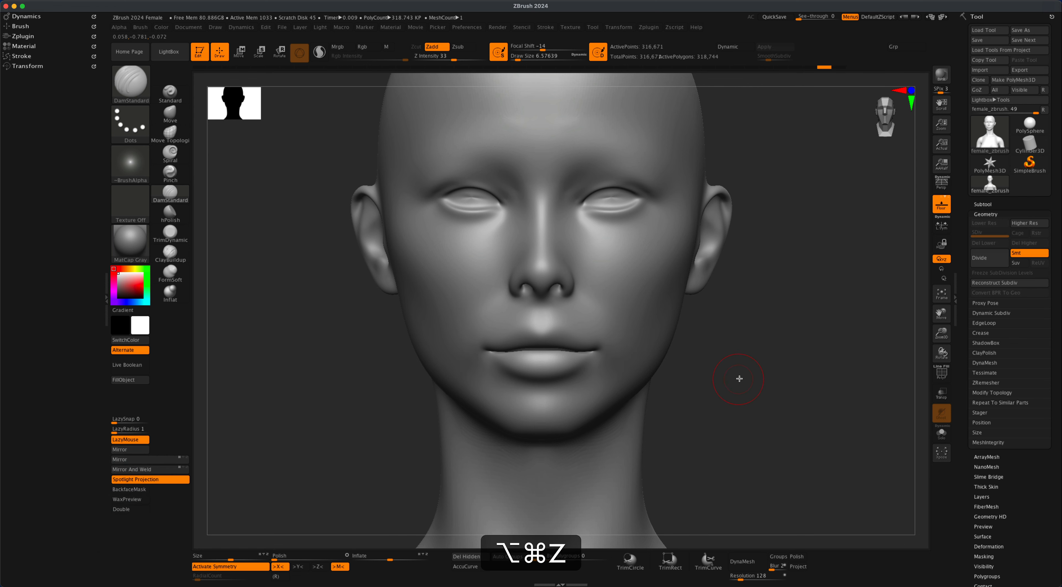
Step: Set the DamStandard brush's LazyRadius to 20
click(121, 429)
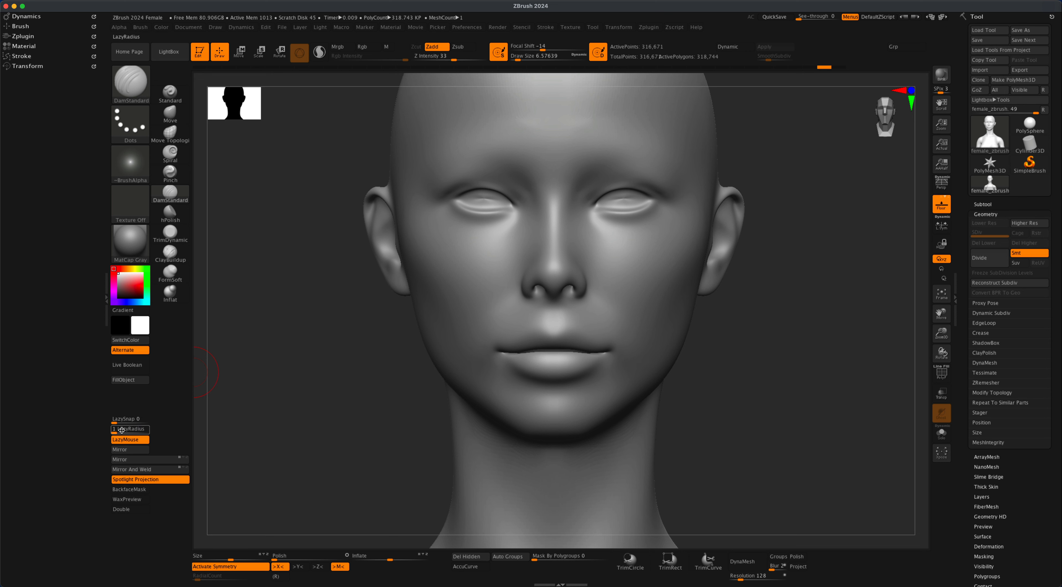
text(20)
key(Return)
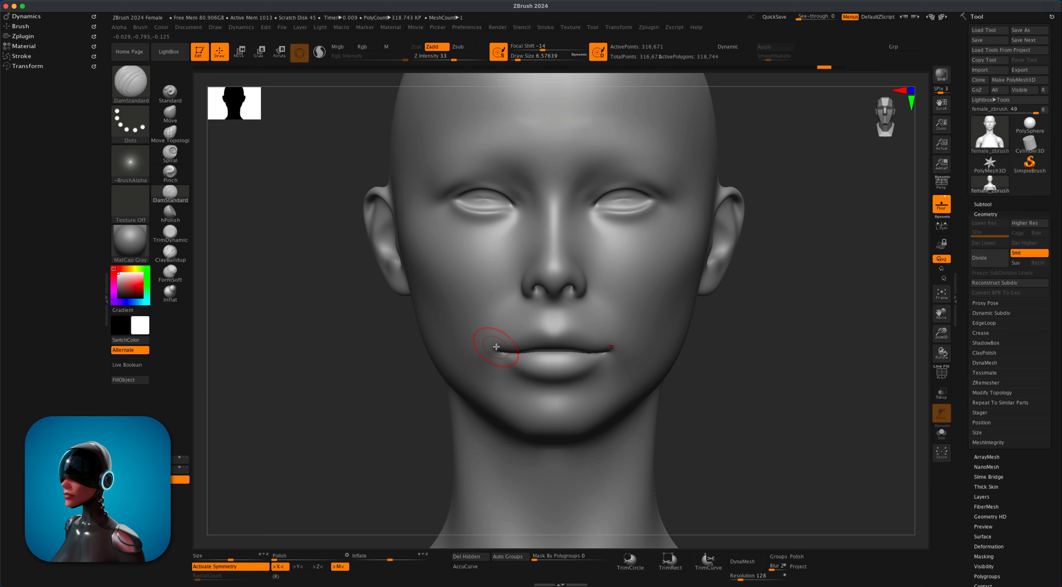
Step: Undo the trial stroke and raise the outlines of the lips with DamStandard at a Z Intensity of 20
key(super+z)
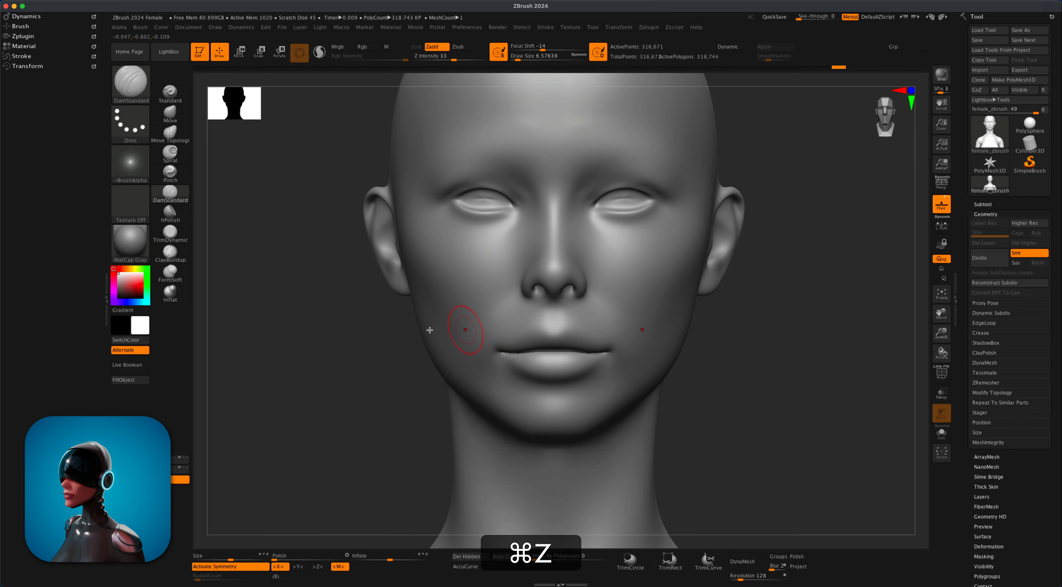
key(alt+super+z)
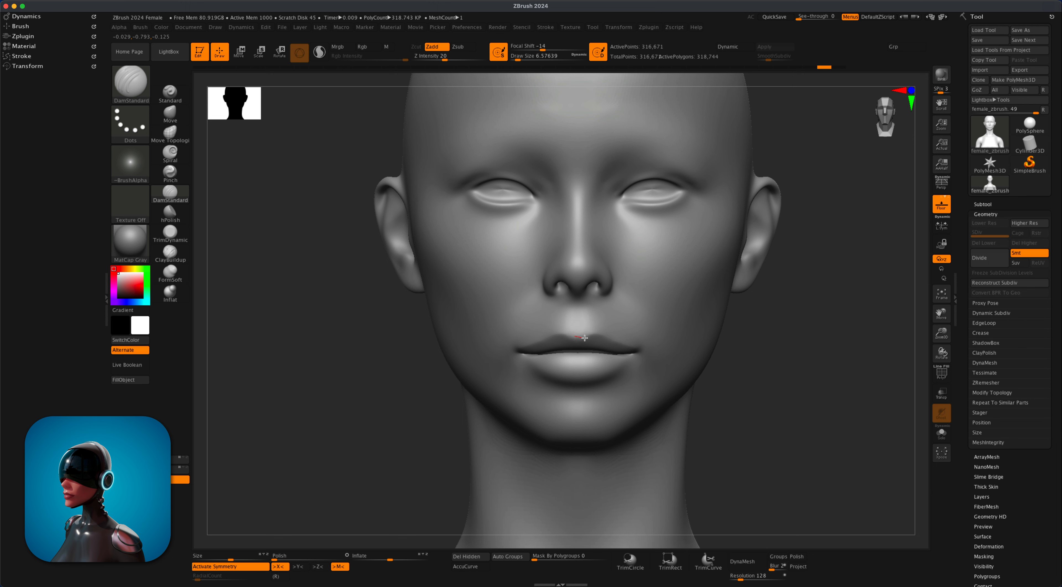
drag(584, 338, 588, 339)
mouse_move(819, 382)
mouse_down()
mouse_move(796, 378)
mouse_move(782, 438)
mouse_move(805, 374)
mouse_up()
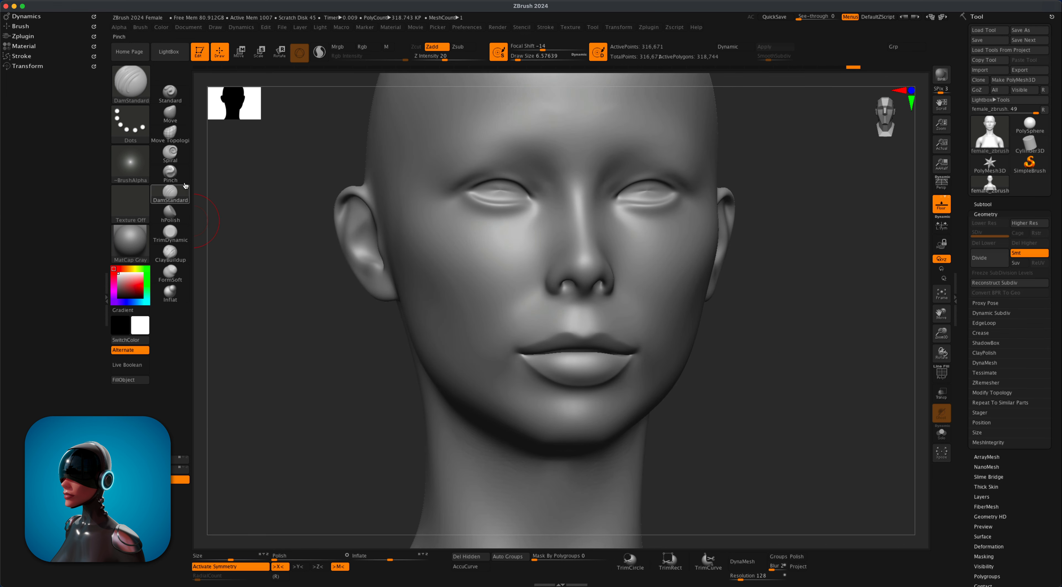
Step: Sharpen the lip edges with the Pinch brush at a draw size of about 3.7
click(175, 175)
key(s)
drag(312, 343, 312, 344)
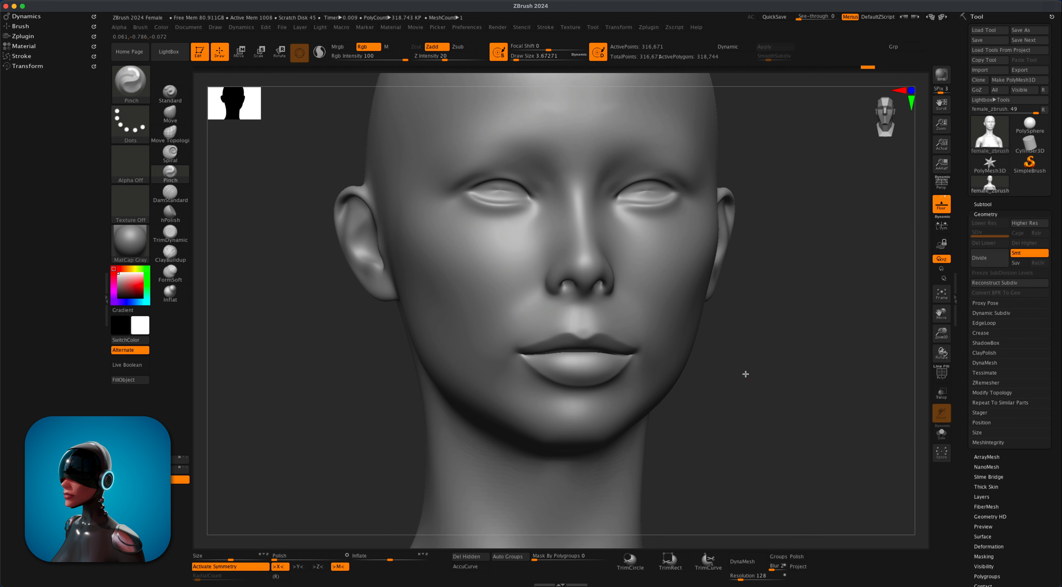
drag(745, 374, 725, 373)
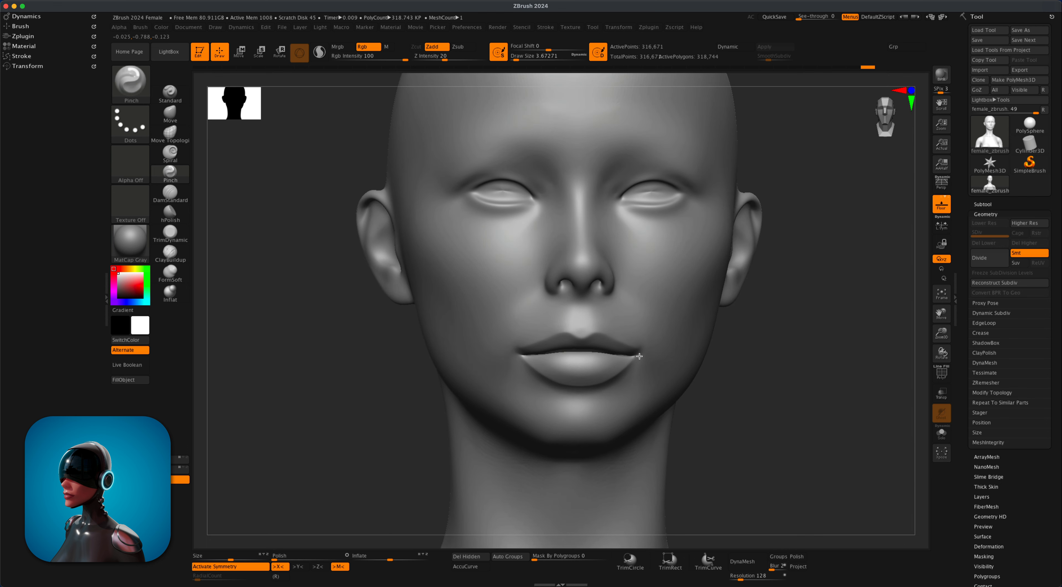
drag(753, 352, 779, 357)
Step: Pinch the lip edges further at a draw size of about 9.4, and undo the last stroke above the upper lip
key(s)
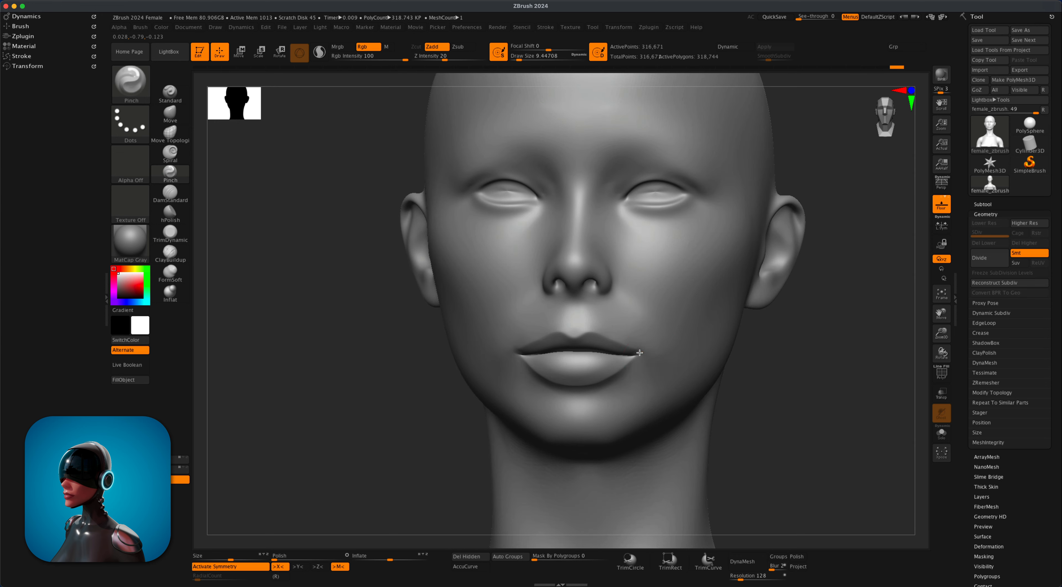
mouse_move(770, 384)
mouse_down()
mouse_move(759, 391)
mouse_move(775, 388)
mouse_up()
drag(427, 383, 432, 386)
drag(615, 349, 606, 330)
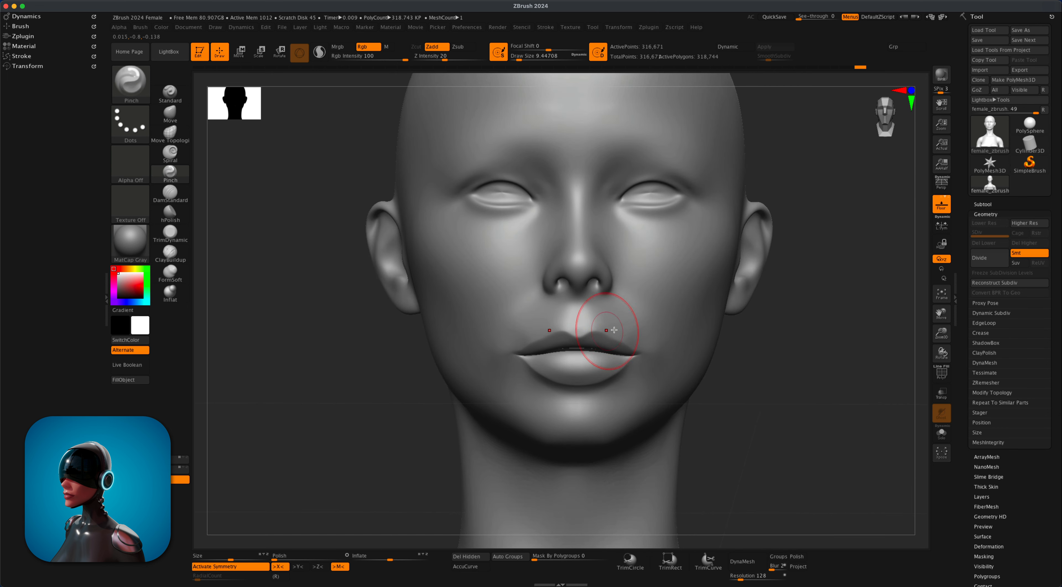
key(super+z)
mouse_move(821, 386)
mouse_down()
mouse_move(831, 385)
mouse_move(816, 384)
mouse_up()
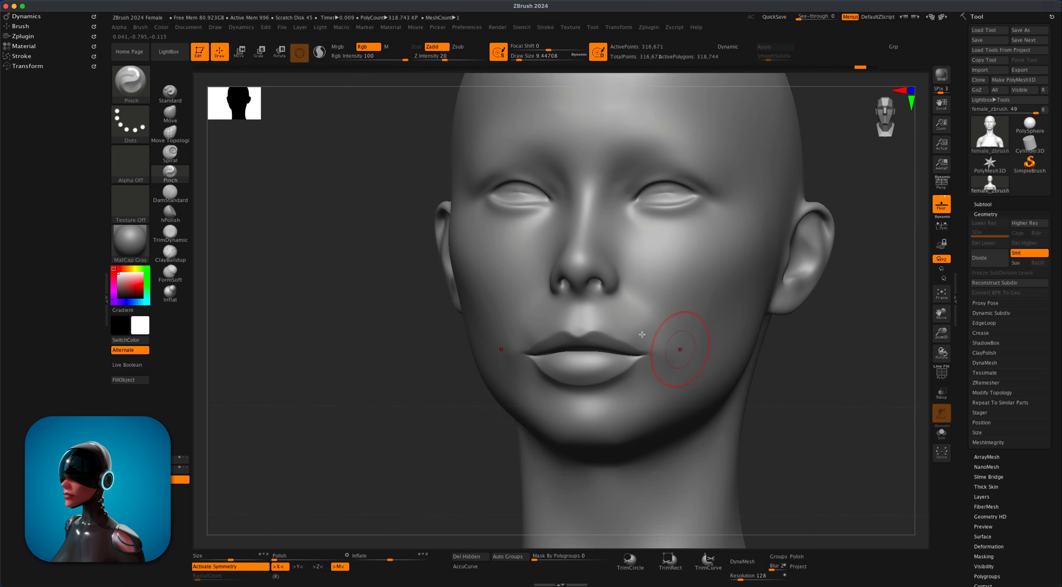
Step: Reshape the upper lip with the Move brush at a draw size of about 13
click(177, 118)
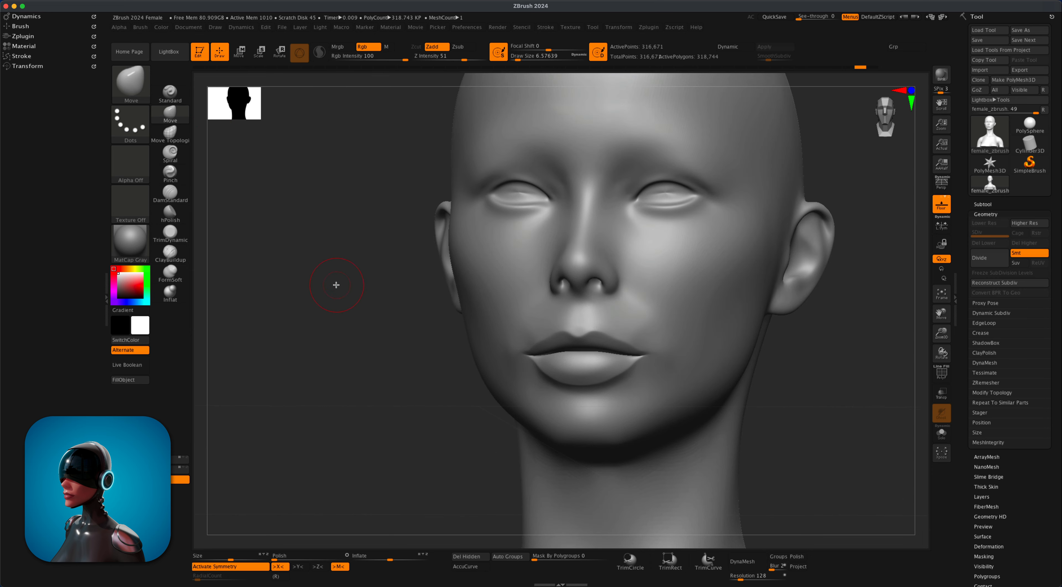
key(s)
click(339, 286)
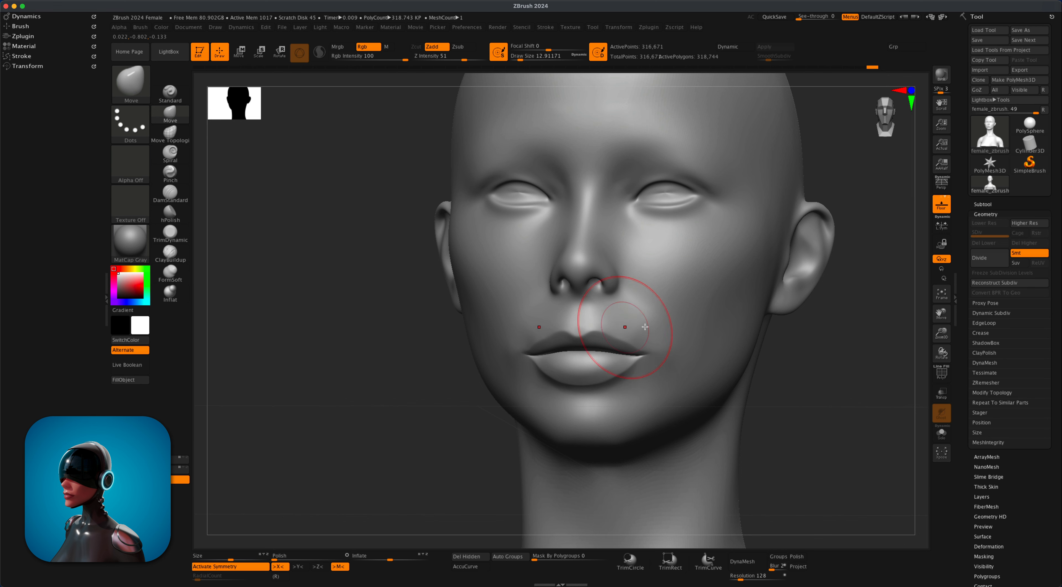
mouse_move(837, 387)
mouse_down()
mouse_move(784, 386)
mouse_move(829, 388)
mouse_move(660, 327)
mouse_up()
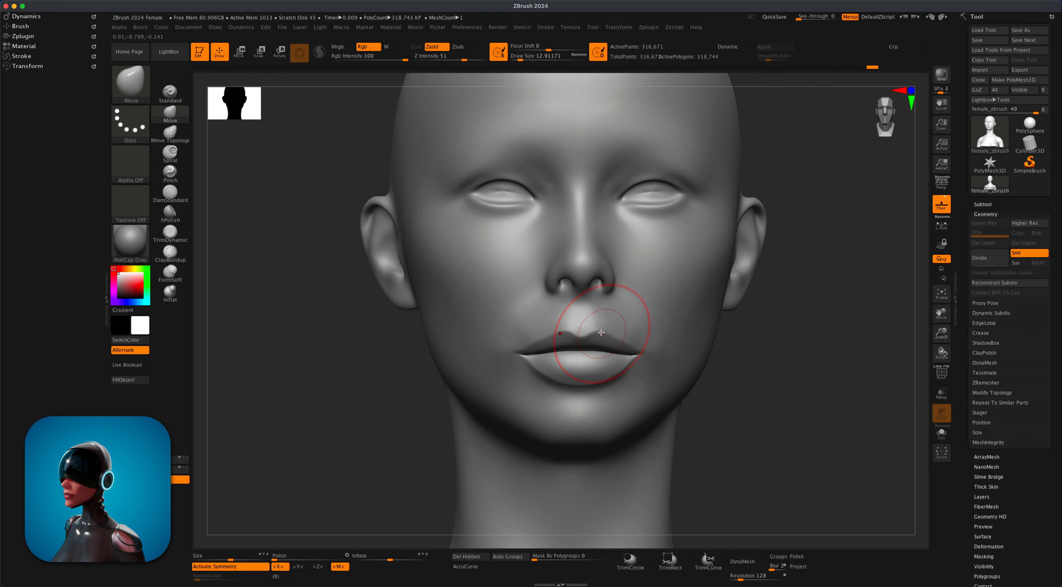
Step: Refine the shape and corners of the lips with the Move brush at a draw size of about 8.6
key(s)
drag(748, 384, 766, 383)
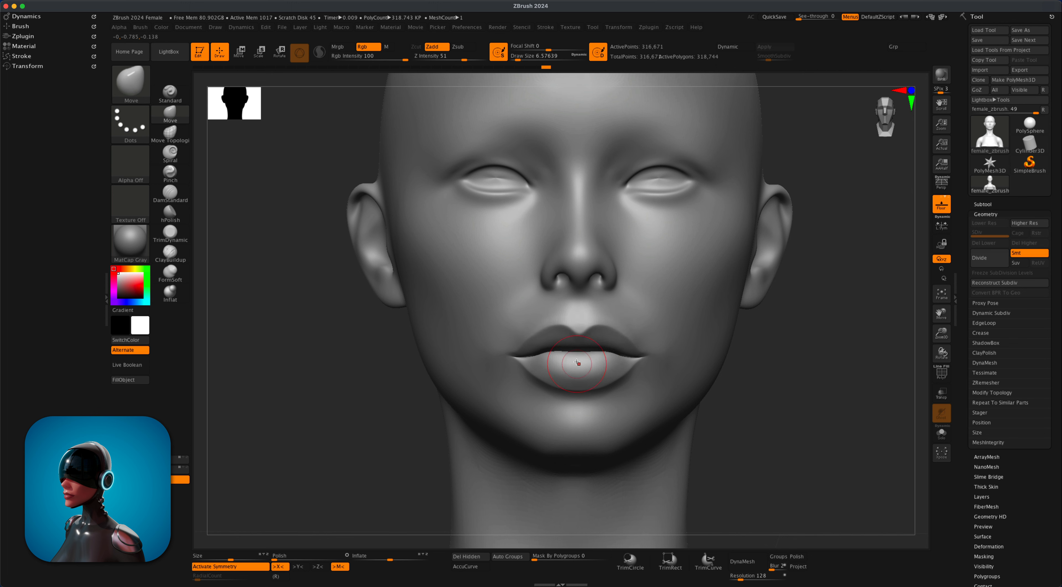
mouse_move(752, 358)
mouse_down()
mouse_move(770, 343)
mouse_move(770, 315)
mouse_move(759, 351)
mouse_move(785, 353)
mouse_move(770, 352)
mouse_up()
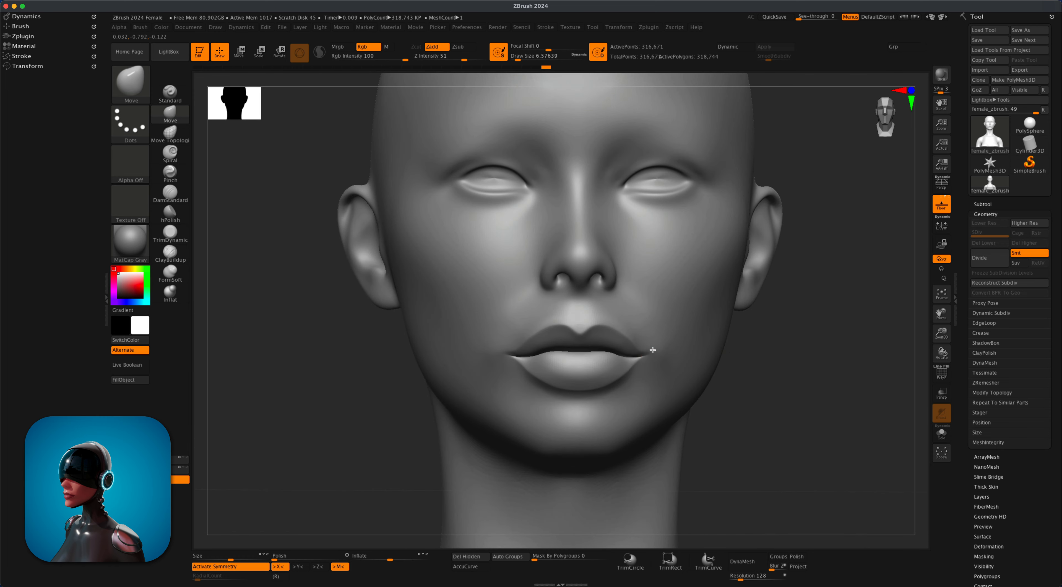
mouse_move(739, 360)
shift+mouse_down()
mouse_move(791, 392)
mouse_move(806, 372)
mouse_move(765, 371)
mouse_move(809, 366)
mouse_move(781, 341)
mouse_move(746, 378)
mouse_move(729, 363)
mouse_move(809, 357)
mouse_move(789, 362)
mouse_move(791, 309)
mouse_move(806, 329)
mouse_move(777, 332)
mouse_move(775, 350)
mouse_move(710, 323)
shift+mouse_up()
Step: Reshape the cheeks and sides of the jaw with the Move brush at a draw size of about 20
key(s)
key(s)
key(s)
alt+drag(767, 339, 753, 349)
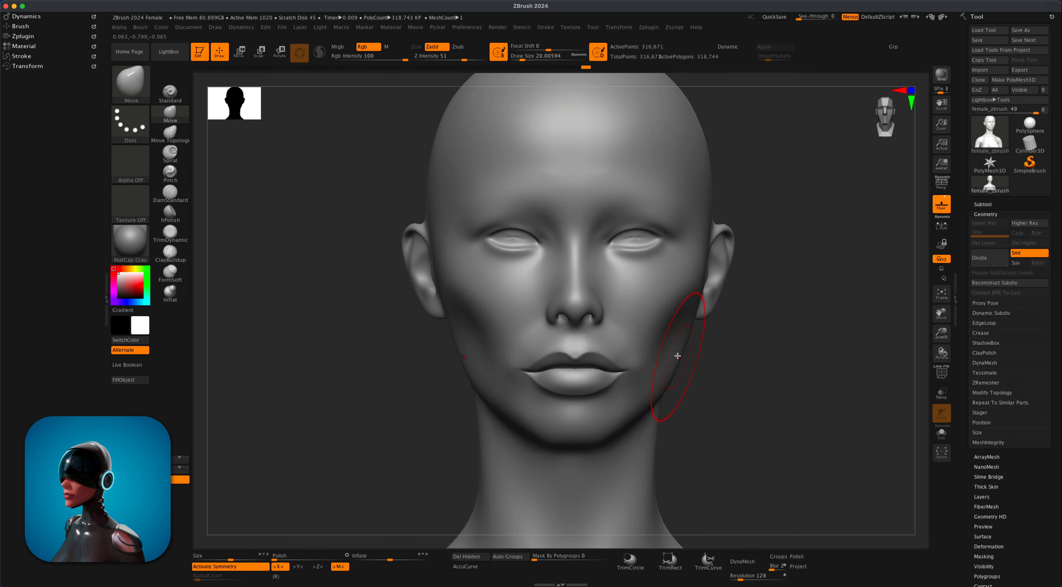
drag(751, 366, 702, 330)
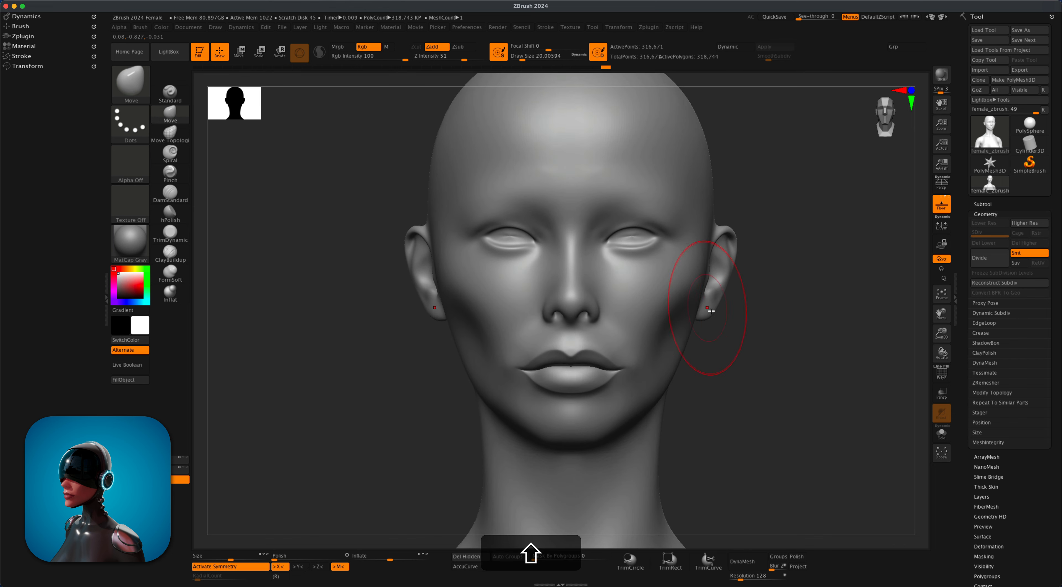
Step: Adjust the nose profile from the side with the Move brush at a draw size of about 14.2
right_drag(720, 336, 519, 288)
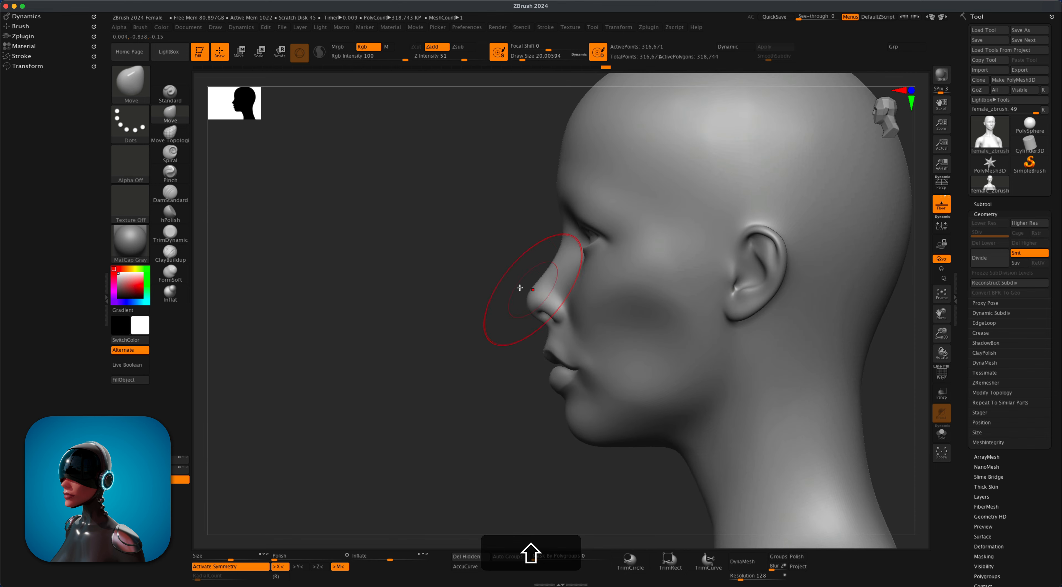
key(s)
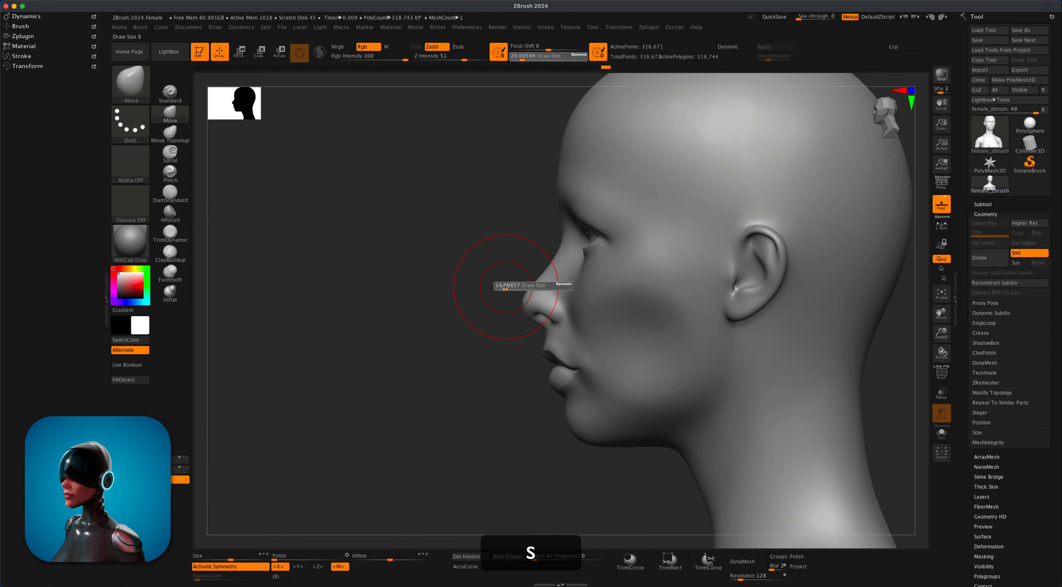
drag(509, 290, 505, 290)
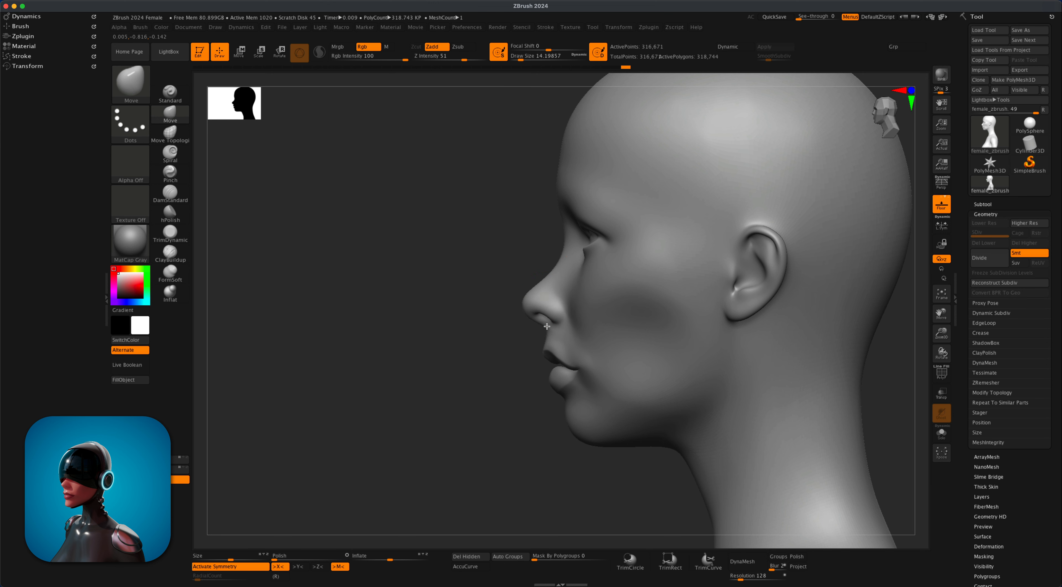
Step: Push the chin forward in profile with the Move brush at a draw size of about 21.6
key(s)
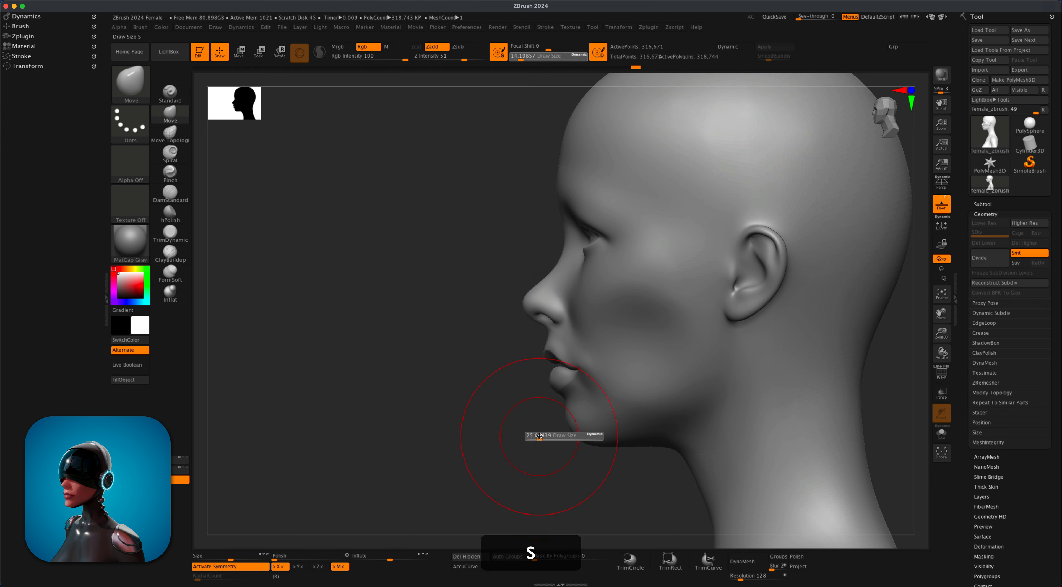
mouse_move(531, 438)
mouse_down()
mouse_move(552, 438)
mouse_move(512, 440)
mouse_up()
key(s)
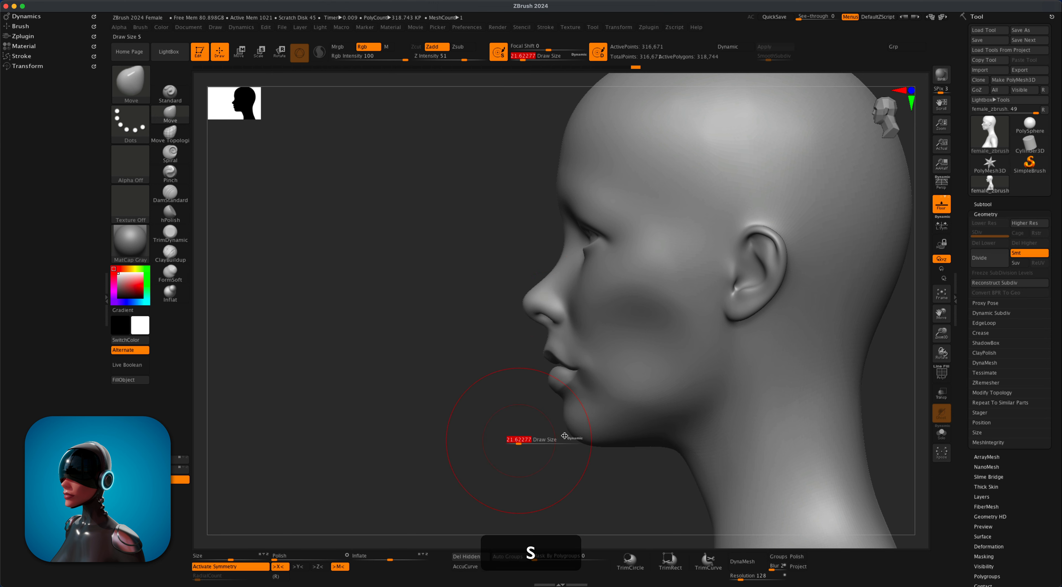
key(shift)
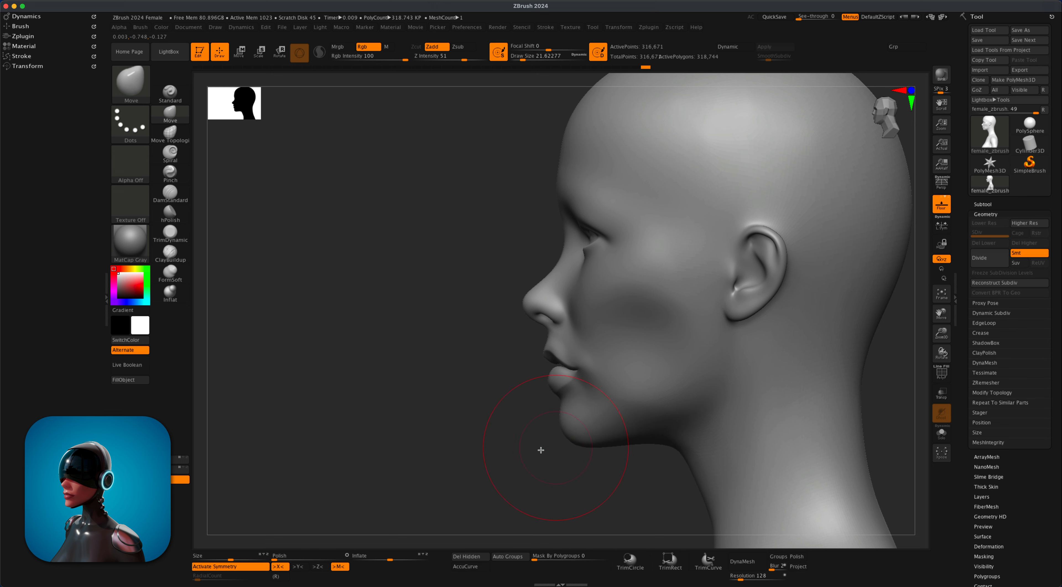
key(shift)
mouse_move(486, 375)
mouse_down()
mouse_move(721, 339)
mouse_move(711, 359)
mouse_move(761, 335)
mouse_up()
key(s)
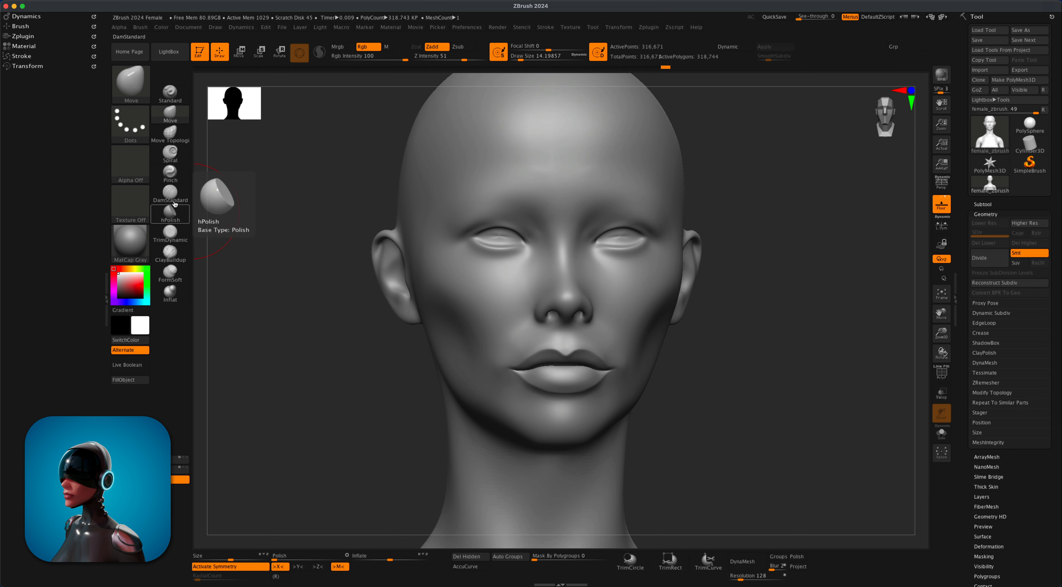
Step: Sharpen the forms of the nose with the Pinch brush at a draw size of about 8.4
click(177, 174)
key(s)
drag(337, 322, 329, 322)
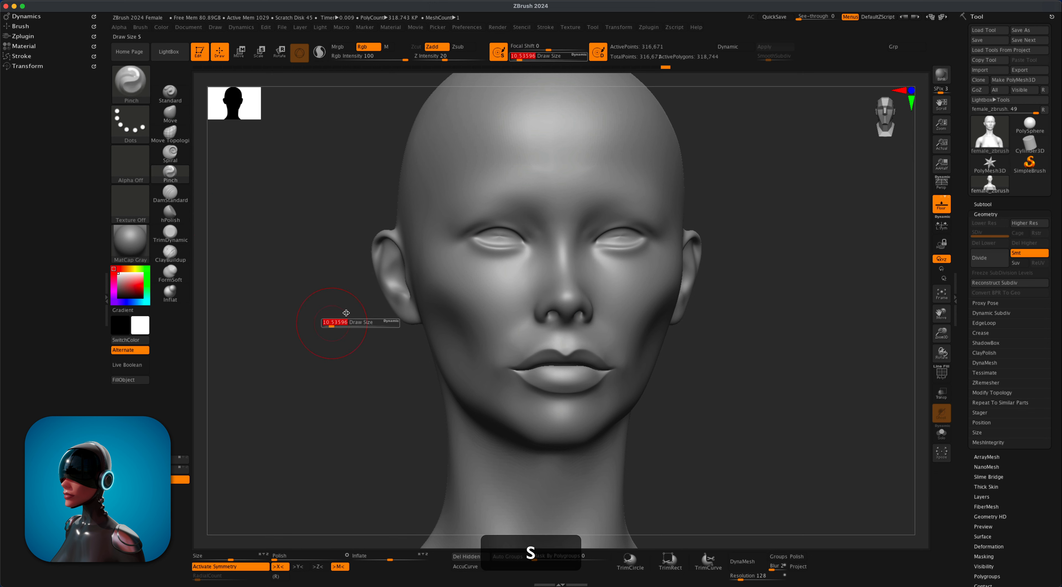
key(s)
drag(577, 304, 575, 304)
alt+drag(743, 362, 736, 397)
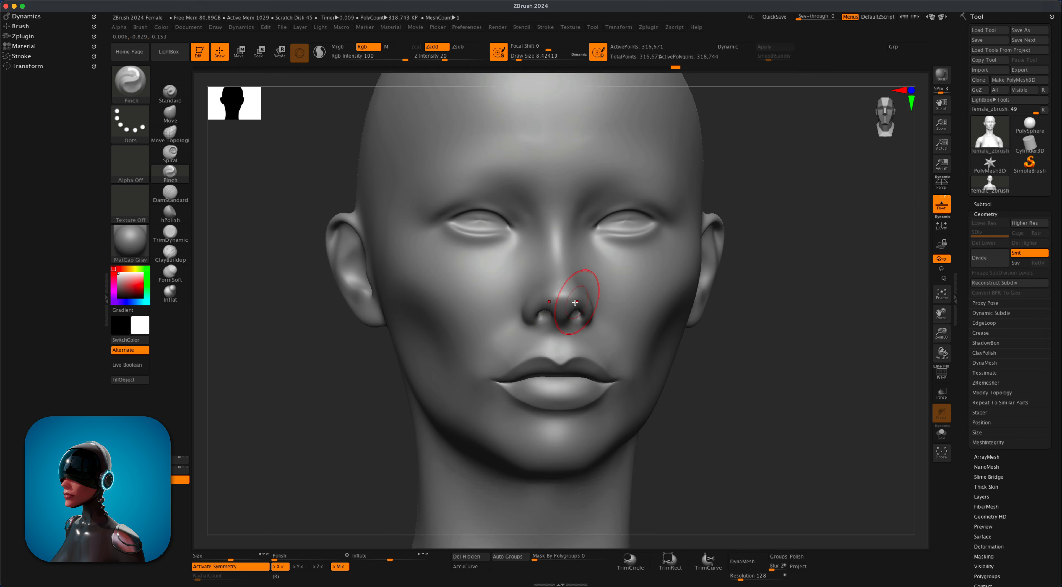
drag(763, 353, 744, 369)
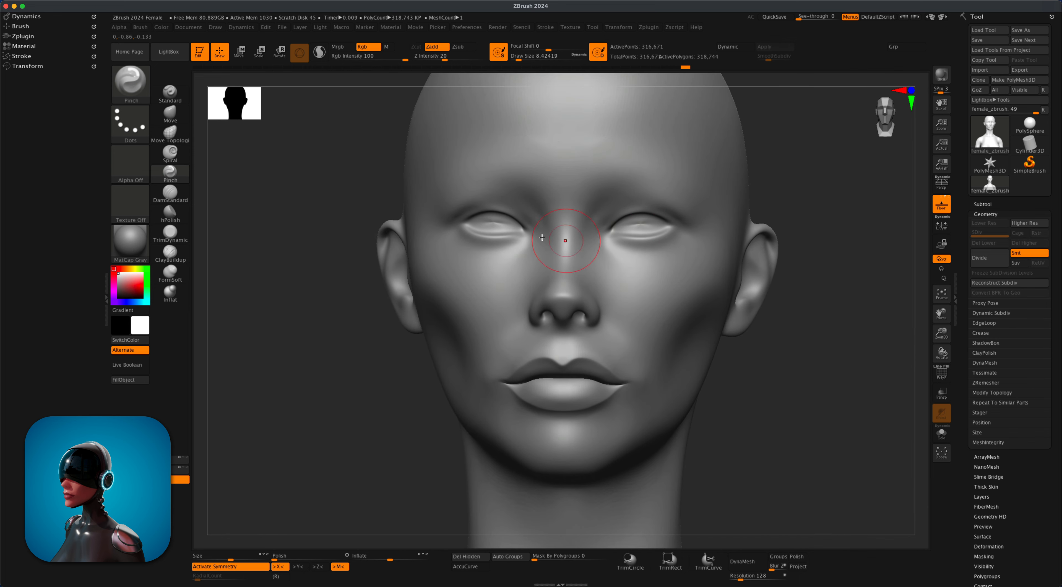
mouse_move(788, 357)
mouse_down()
mouse_move(766, 352)
mouse_move(781, 357)
mouse_up()
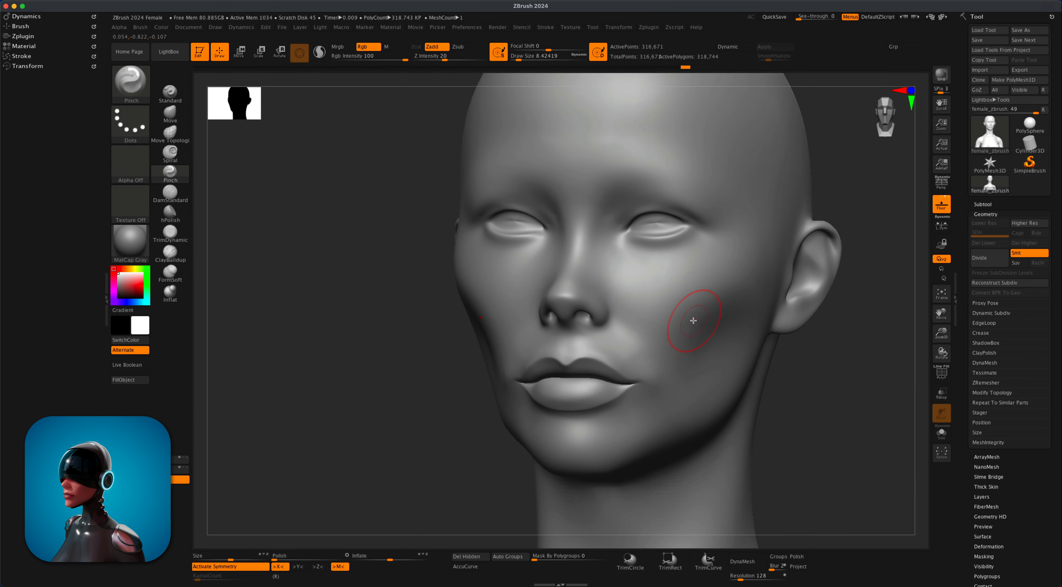
Step: Define the cheekbones with Pinch brush strokes running toward the ears at a draw size of about 15.6
key(s)
drag(693, 320, 696, 321)
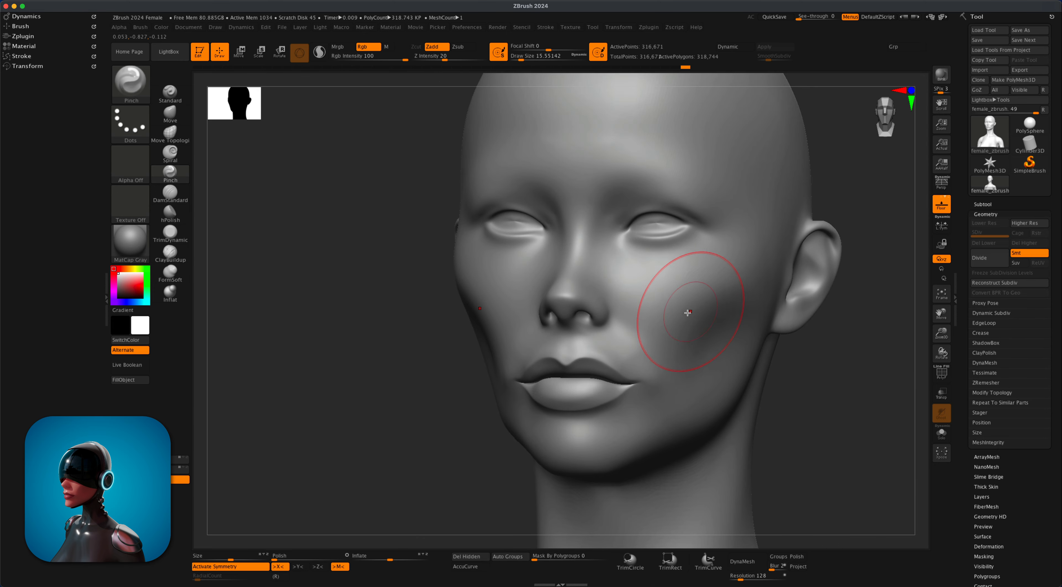
drag(672, 333, 716, 300)
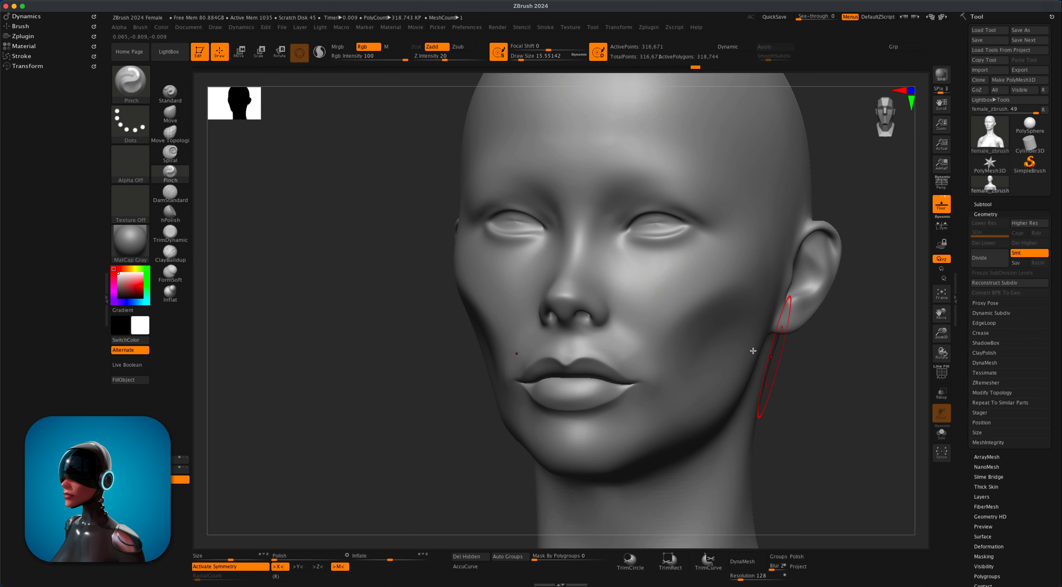
drag(669, 333, 732, 312)
mouse_move(808, 383)
mouse_down()
mouse_move(848, 393)
mouse_move(818, 362)
mouse_move(782, 353)
mouse_move(785, 365)
mouse_up()
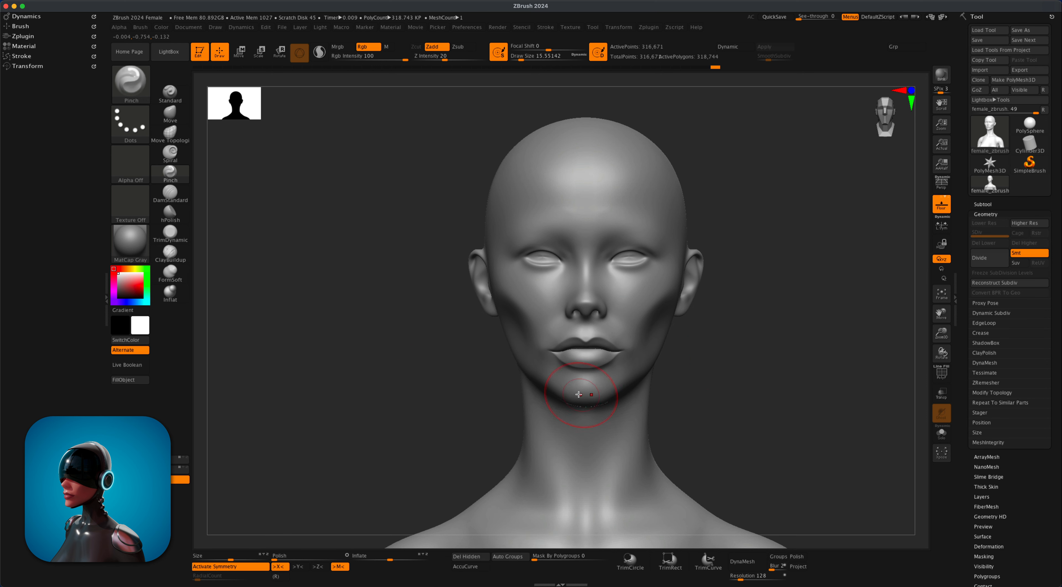
Step: Tighten the chin and jawline with the Pinch brush at a draw size of about 15.6
drag(631, 398, 642, 388)
mouse_move(697, 395)
mouse_down()
mouse_move(747, 391)
mouse_move(742, 378)
mouse_move(693, 388)
mouse_up()
mouse_move(554, 428)
mouse_down()
mouse_move(592, 434)
mouse_move(557, 416)
mouse_up()
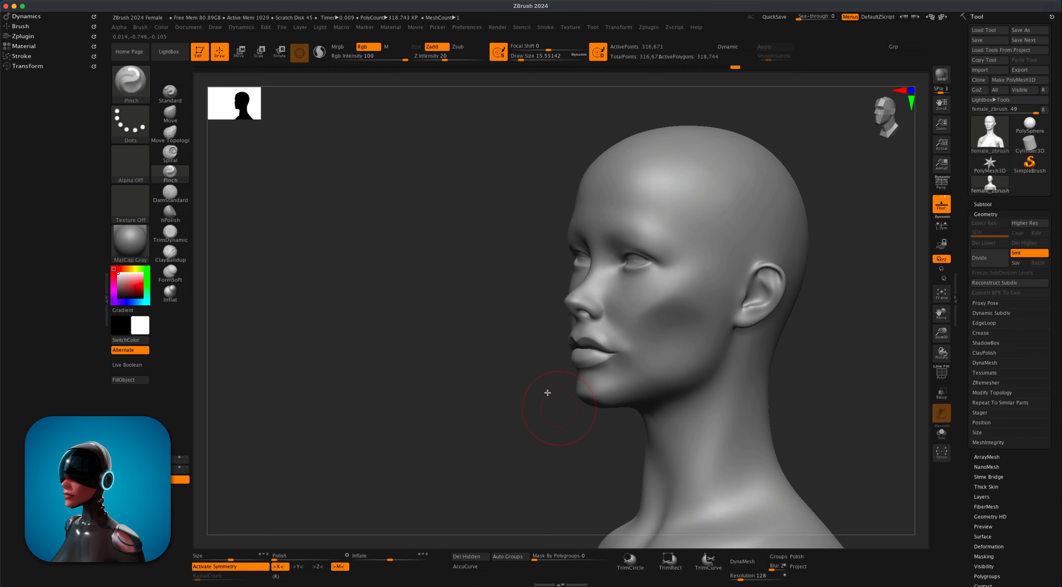
Step: Lift and reshape the chin and underside of the jaw with the Move brush at a draw size of about 20
click(183, 113)
key(s)
drag(418, 302, 498, 374)
key(s)
key(s)
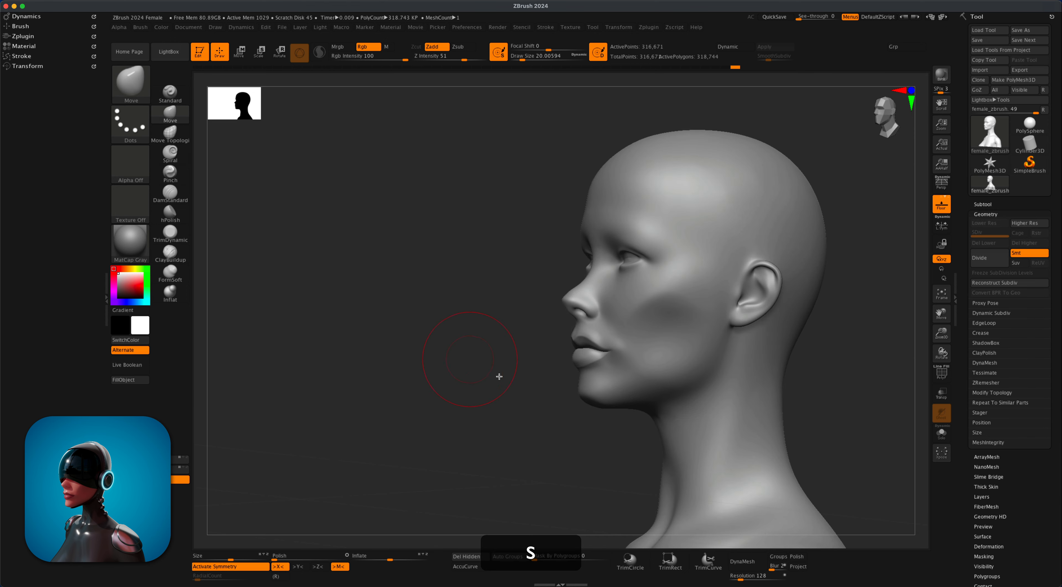
drag(583, 405, 593, 377)
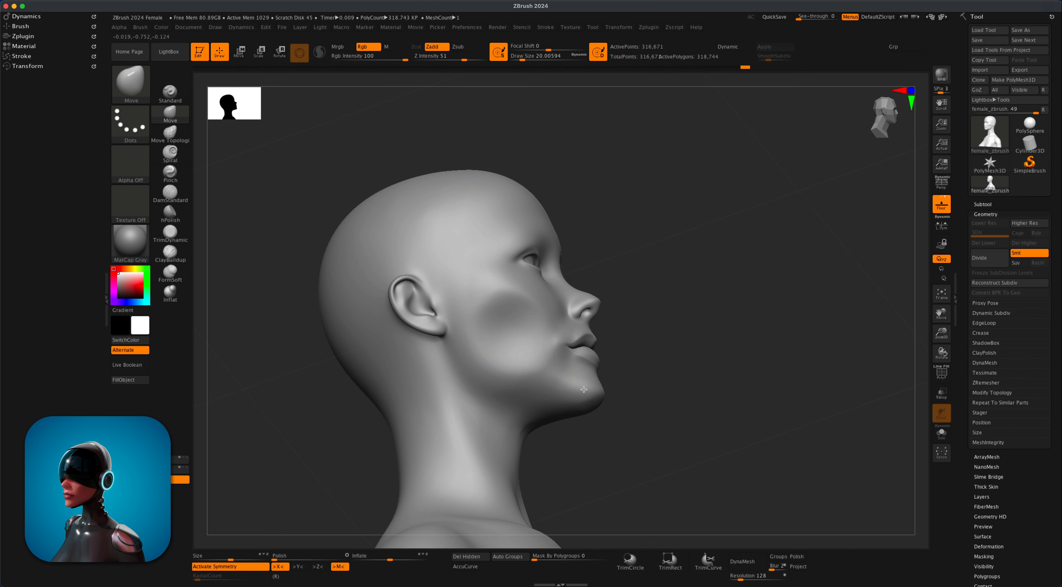
Step: Slim the sides of the neck from the front with the Move brush at a draw size of about 43.8
mouse_move(689, 378)
shift+mouse_down()
mouse_move(749, 357)
mouse_move(735, 337)
shift+mouse_up()
key(s)
drag(348, 311, 352, 310)
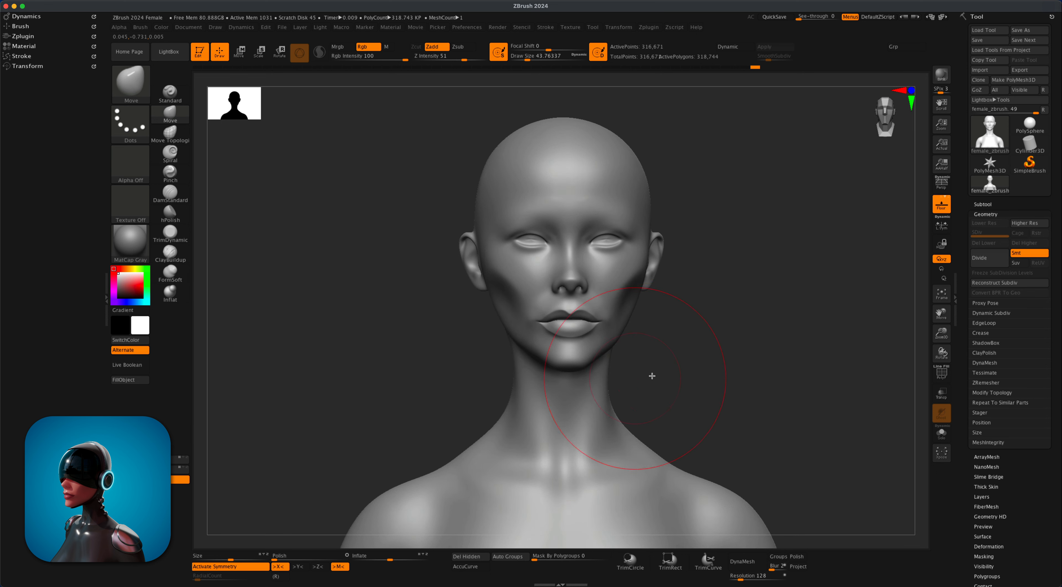
drag(600, 383, 597, 384)
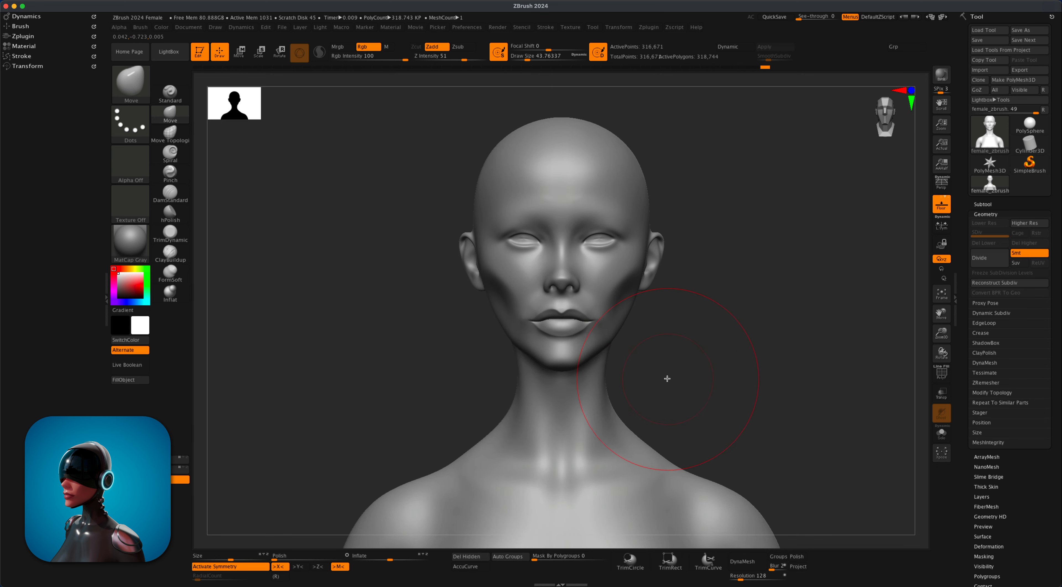
mouse_move(667, 380)
mouse_down()
mouse_move(631, 378)
mouse_move(672, 362)
mouse_move(630, 374)
mouse_up()
Step: Adjust the neck contours in profile and from the front with the Move brush at a draw size of about 36.9
key(s)
drag(559, 399, 581, 393)
key(s)
drag(684, 363, 679, 363)
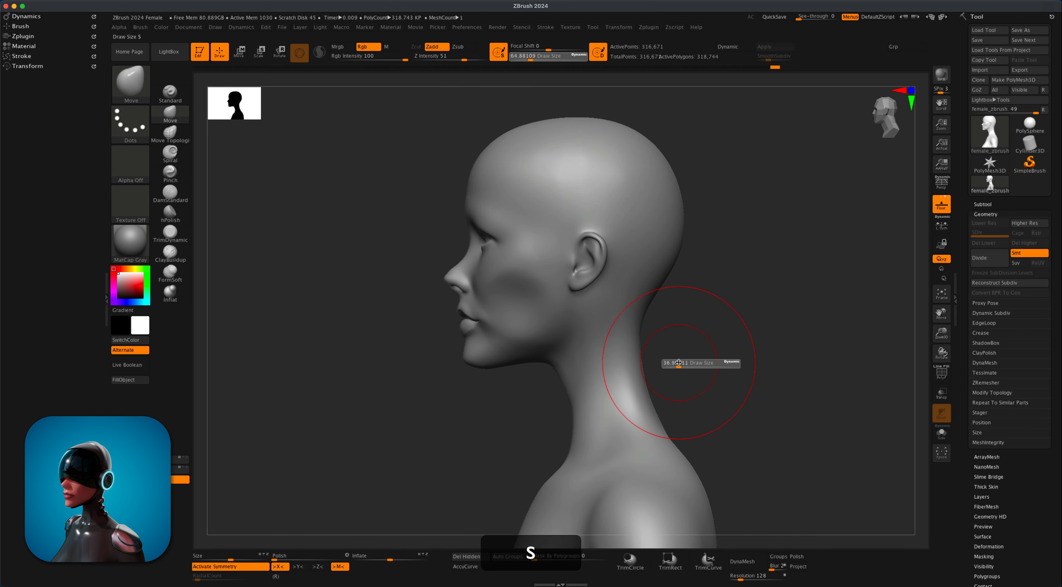
drag(571, 391, 577, 389)
mouse_move(681, 355)
mouse_down()
mouse_move(720, 360)
mouse_move(654, 389)
mouse_up()
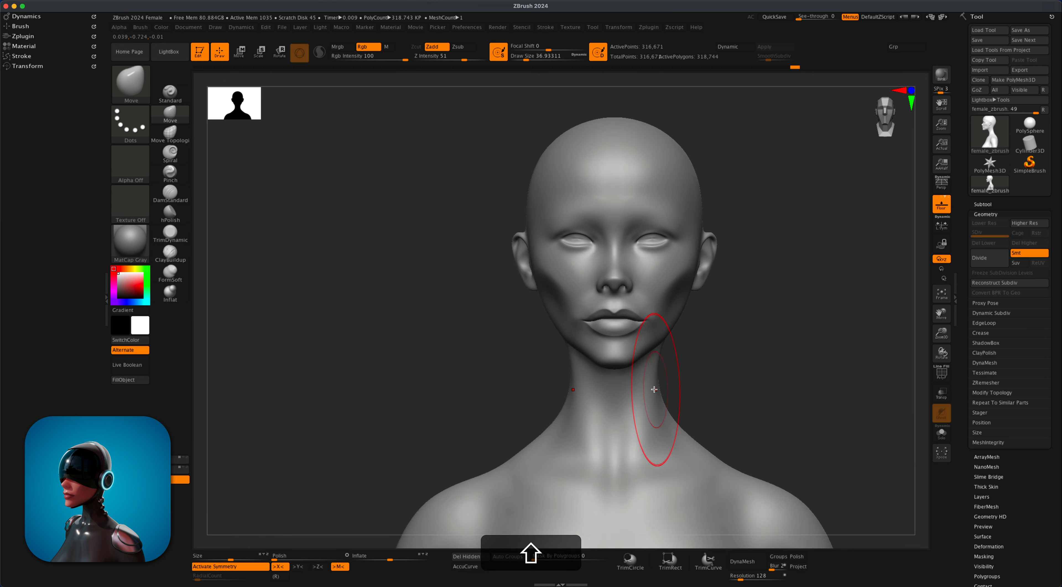
Step: Reshape the shoulders and collarbone area with the Move brush at a draw size of about 56.5
alt+drag(730, 376, 716, 352)
drag(716, 352, 724, 350)
key(s)
mouse_move(724, 351)
mouse_down()
mouse_move(724, 373)
mouse_move(708, 372)
mouse_up()
key(shift+s)
key(shift+s)
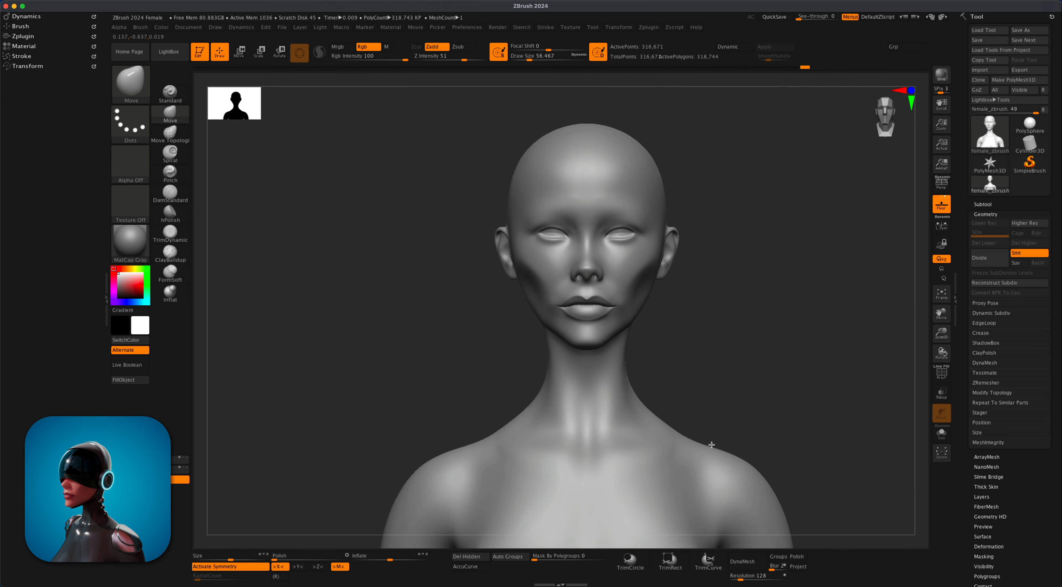
drag(617, 469, 618, 462)
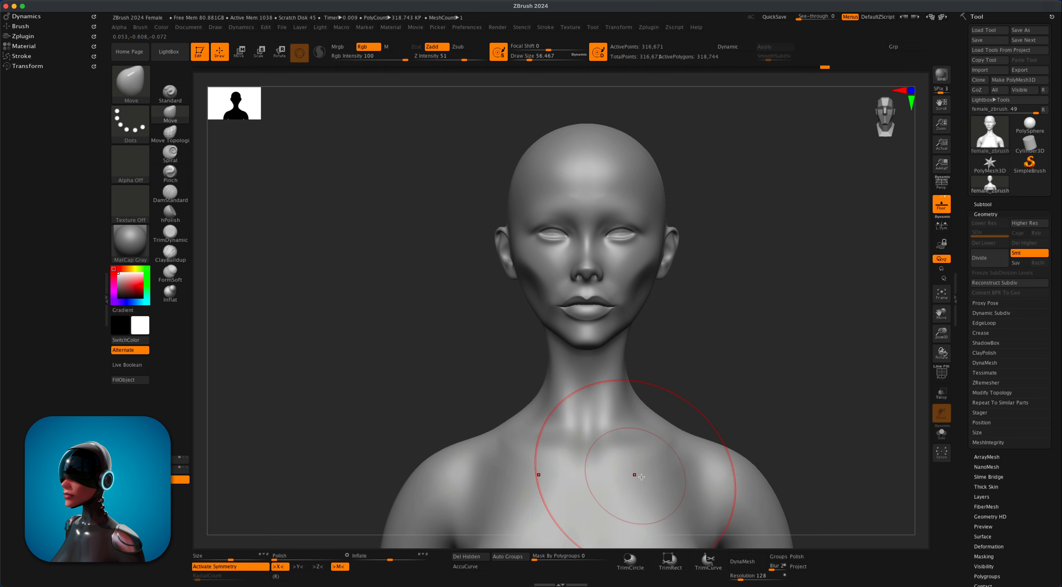
drag(682, 476, 683, 474)
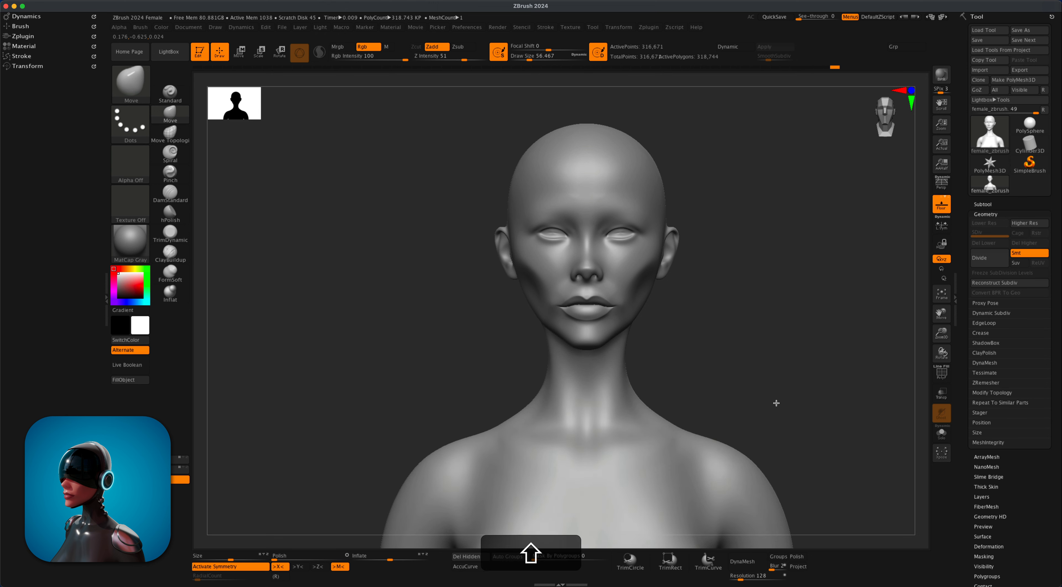
Step: Examine the proportions of the head, neck and shoulders from the side, front and three-quarter views
mouse_move(775, 402)
mouse_down()
mouse_move(790, 376)
mouse_move(800, 381)
mouse_move(742, 387)
mouse_up()
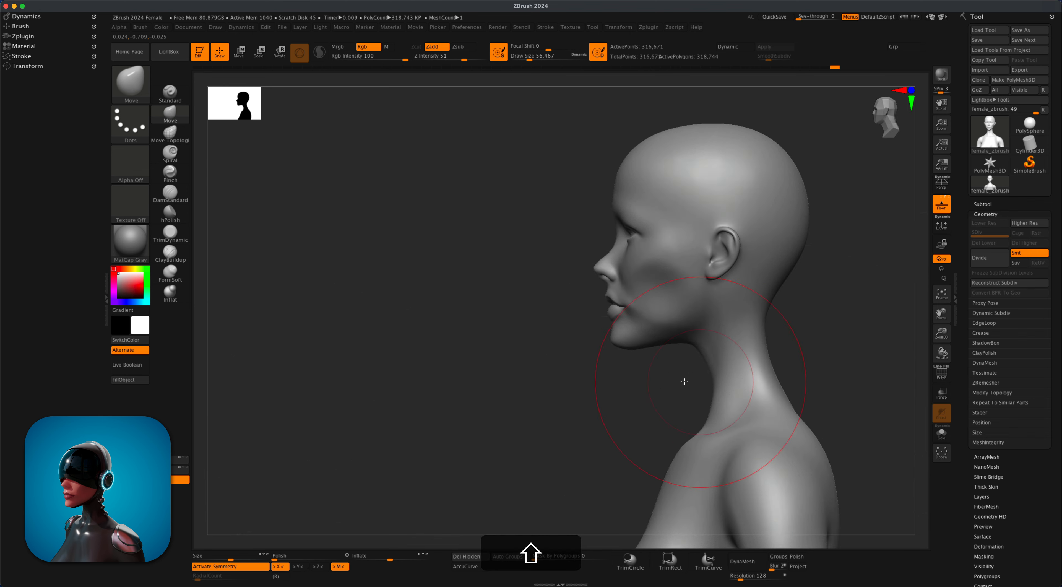
drag(618, 391, 687, 387)
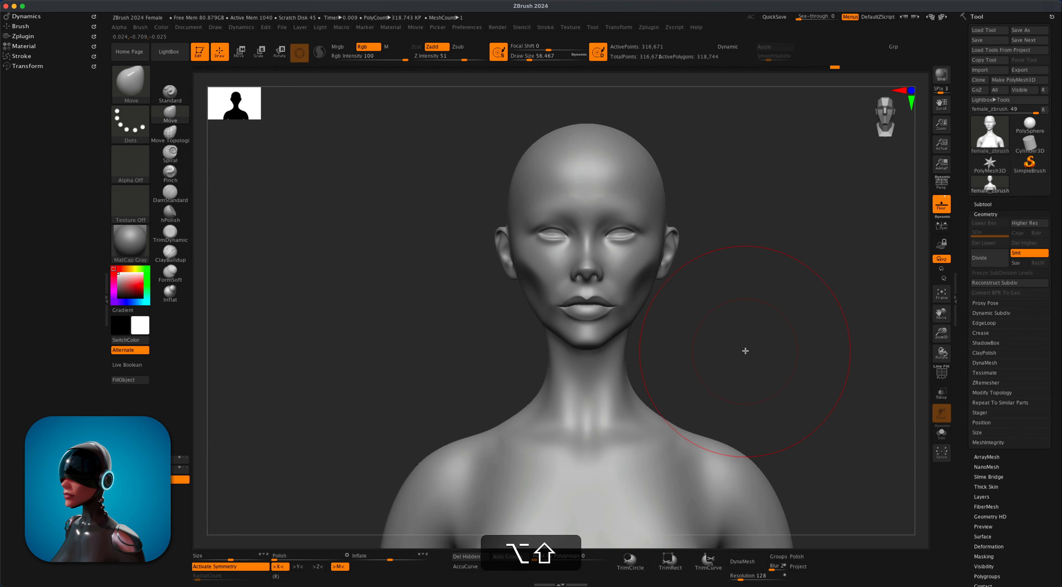
mouse_move(751, 350)
alt+mouse_down()
mouse_move(765, 351)
mouse_move(740, 339)
alt+mouse_up()
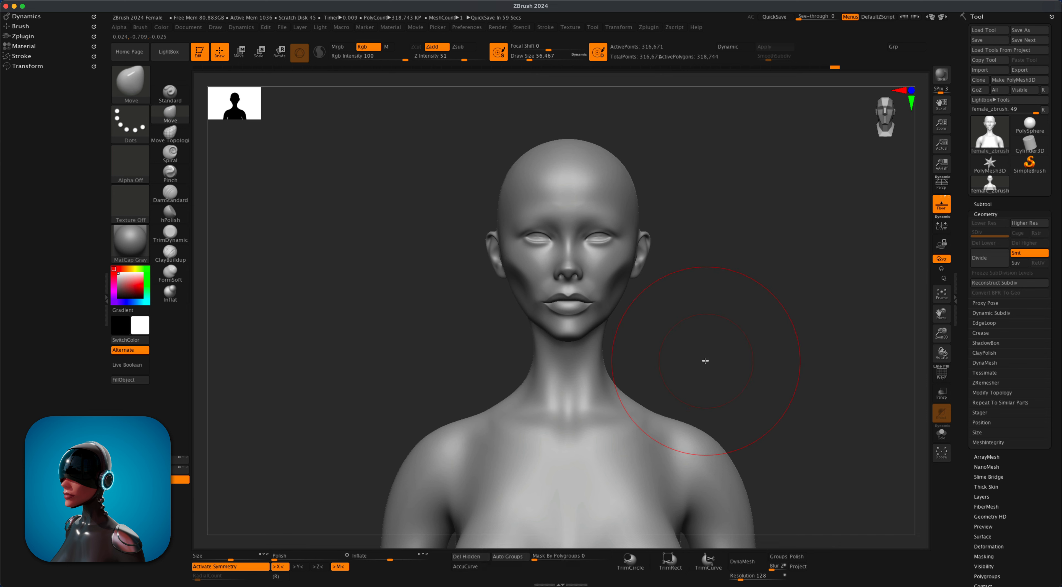
drag(879, 230, 781, 264)
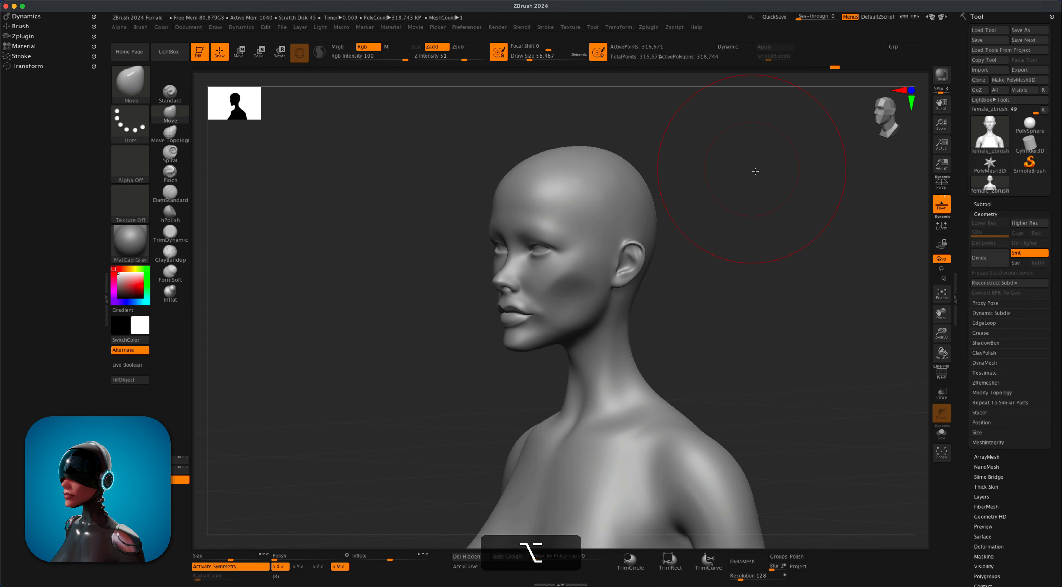
alt+drag(755, 172, 753, 218)
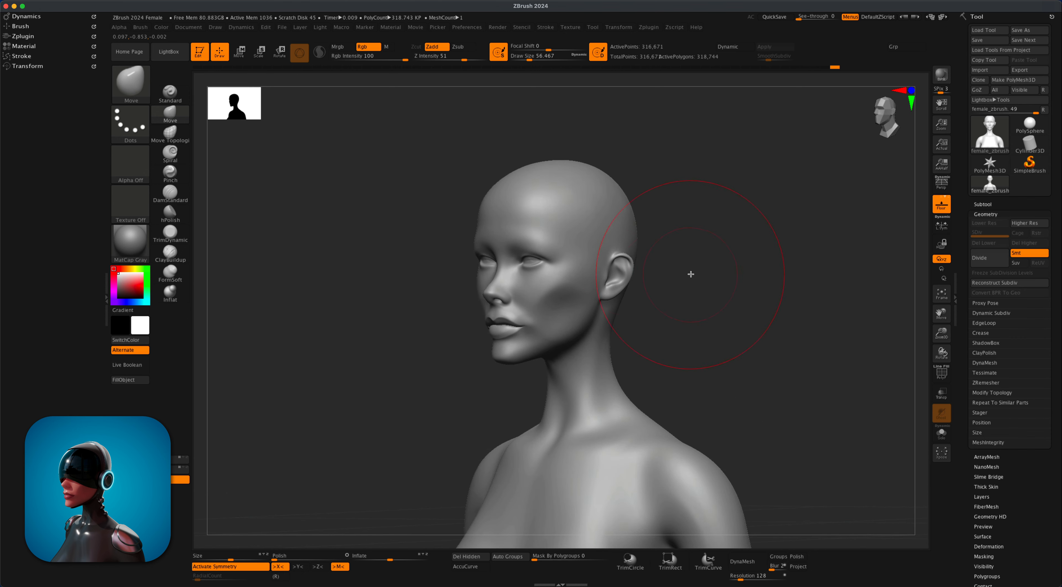
Step: Set the Move brush's draw size to about 46.2 and subdivide the bust mesh once
key(s)
drag(687, 272, 678, 311)
click(677, 275)
key(s)
key(s)
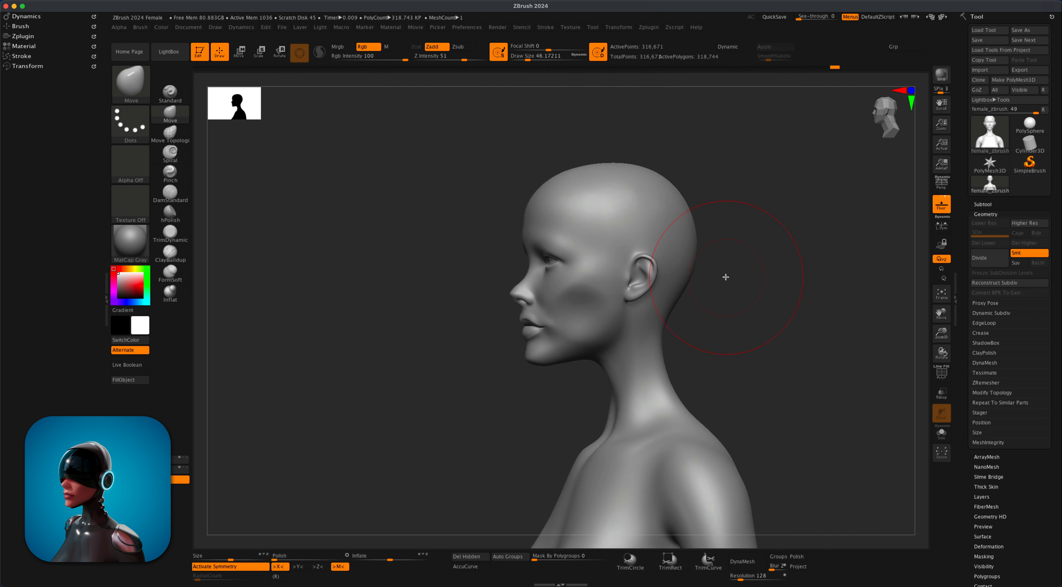
mouse_move(725, 277)
mouse_down()
mouse_move(767, 288)
mouse_move(777, 280)
mouse_up()
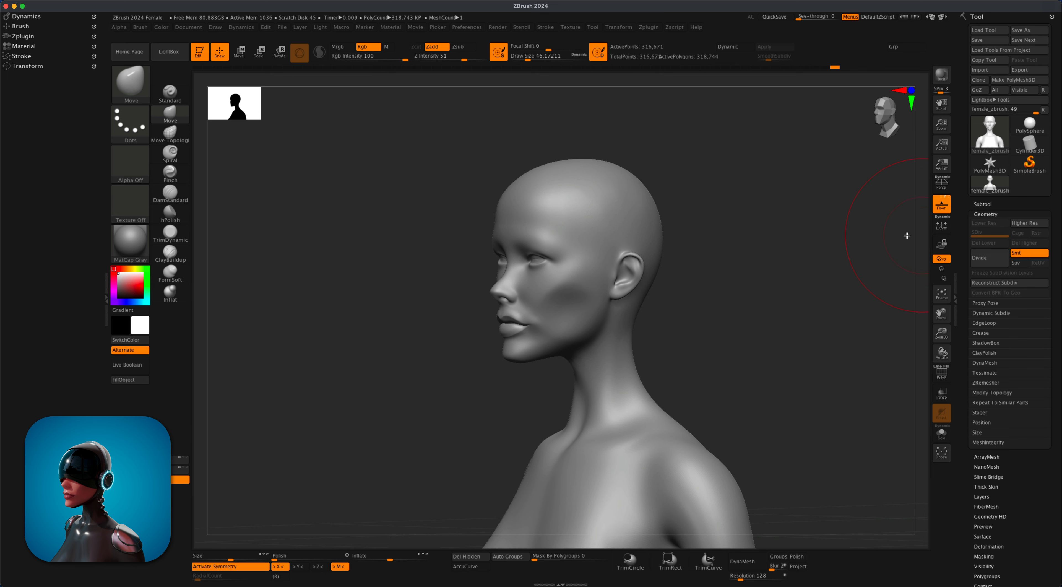
key(super+d)
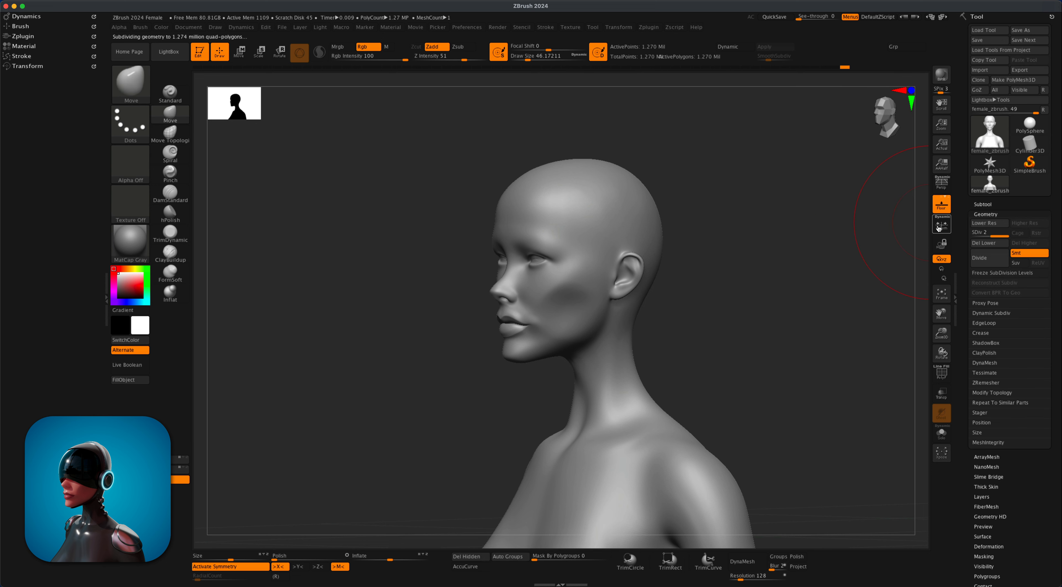
Step: Set the draw size to about 11.7 and try a mask stroke on the temple
key(s)
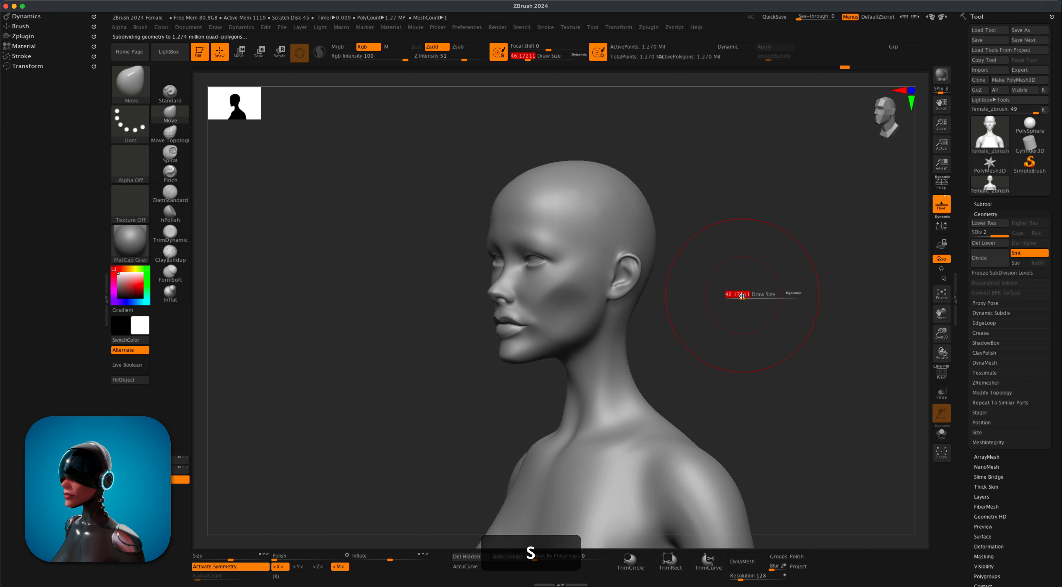
drag(738, 297, 731, 299)
super+drag(610, 216, 591, 240)
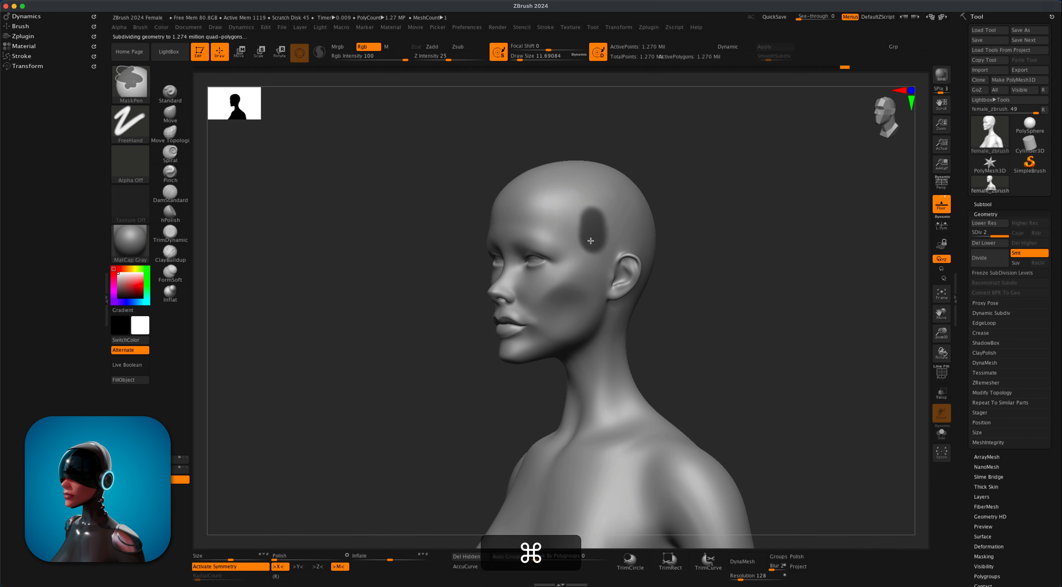
mouse_move(659, 228)
mouse_down()
mouse_move(786, 225)
mouse_move(739, 234)
mouse_up()
key(super)
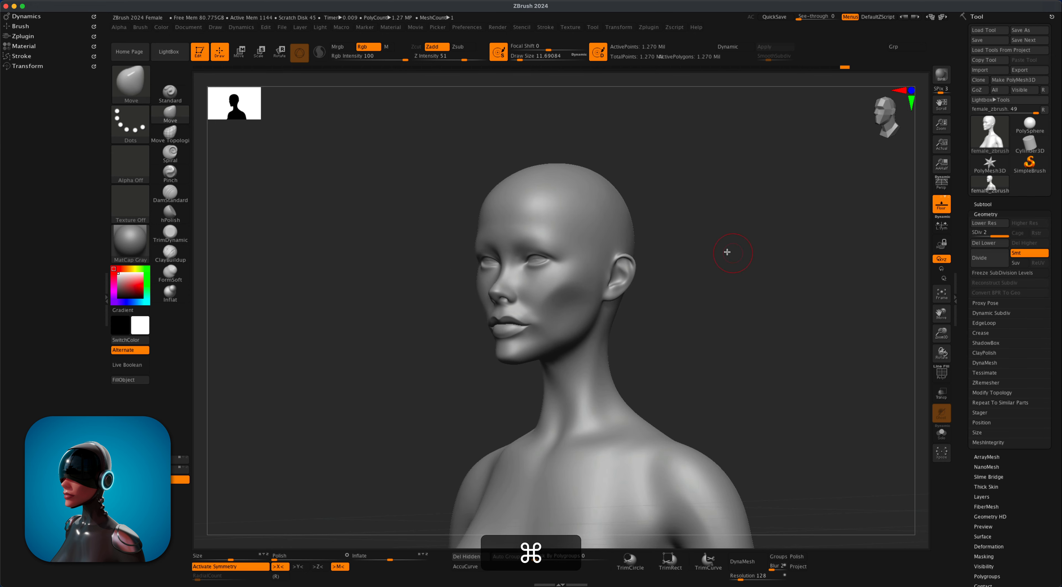
Step: Paint a symmetrical mask over the brow, eyes, nose, mouth and inner cheeks from the front
mouse_move(740, 311)
alt+mouse_down()
mouse_move(756, 280)
mouse_move(741, 294)
mouse_move(765, 308)
mouse_move(753, 327)
mouse_move(781, 314)
alt+mouse_up()
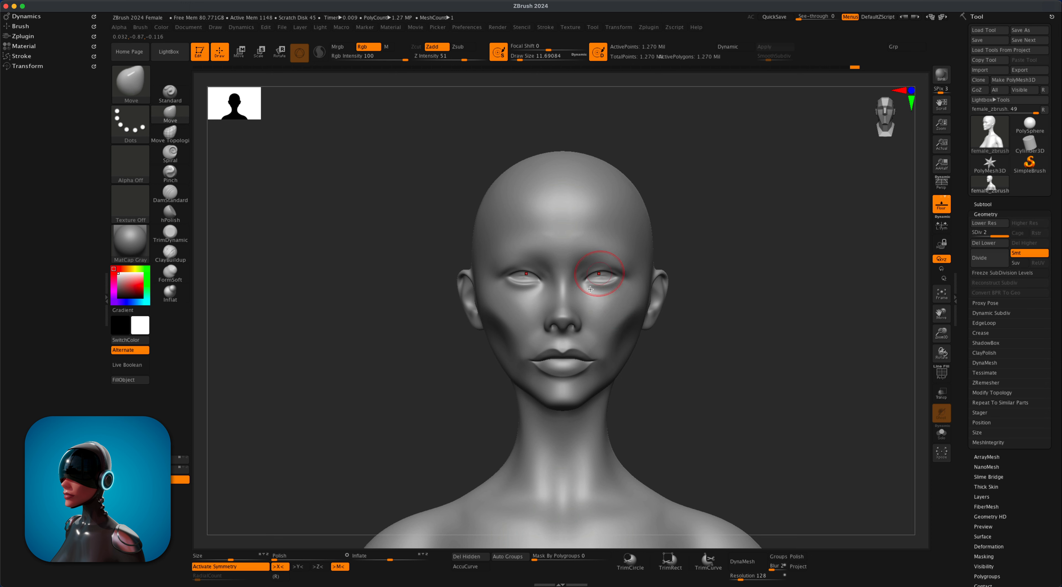
mouse_move(724, 249)
mouse_down()
mouse_move(747, 246)
mouse_move(681, 251)
mouse_up()
mouse_move(564, 299)
super+mouse_down()
mouse_move(552, 359)
mouse_move(588, 325)
mouse_move(534, 252)
mouse_move(517, 288)
mouse_move(540, 368)
super+mouse_up()
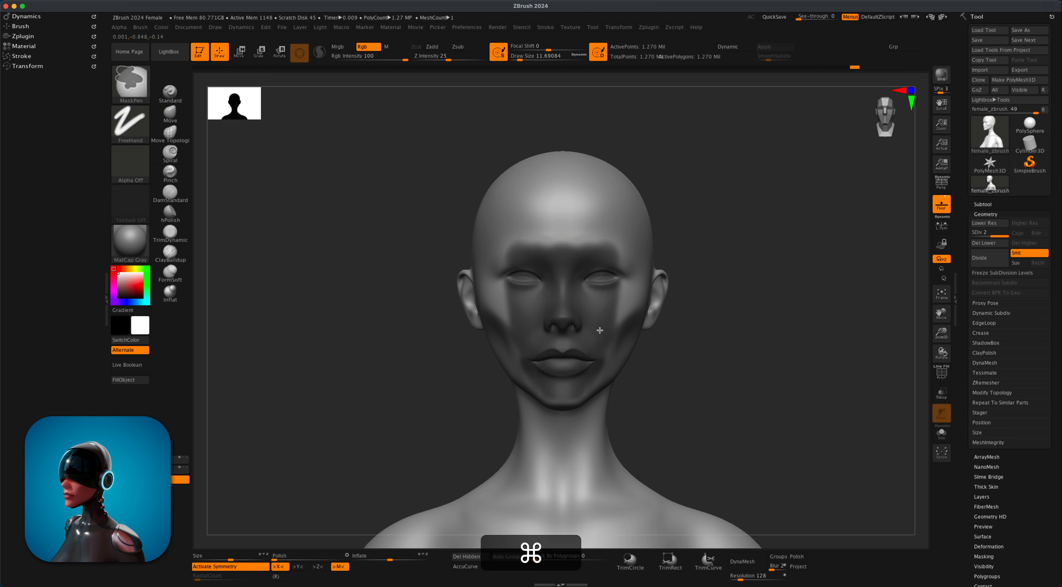
Step: Extend the face mask over the forehead, cheeks and jaw up to a curved edge in front of the ears
drag(721, 337, 643, 328)
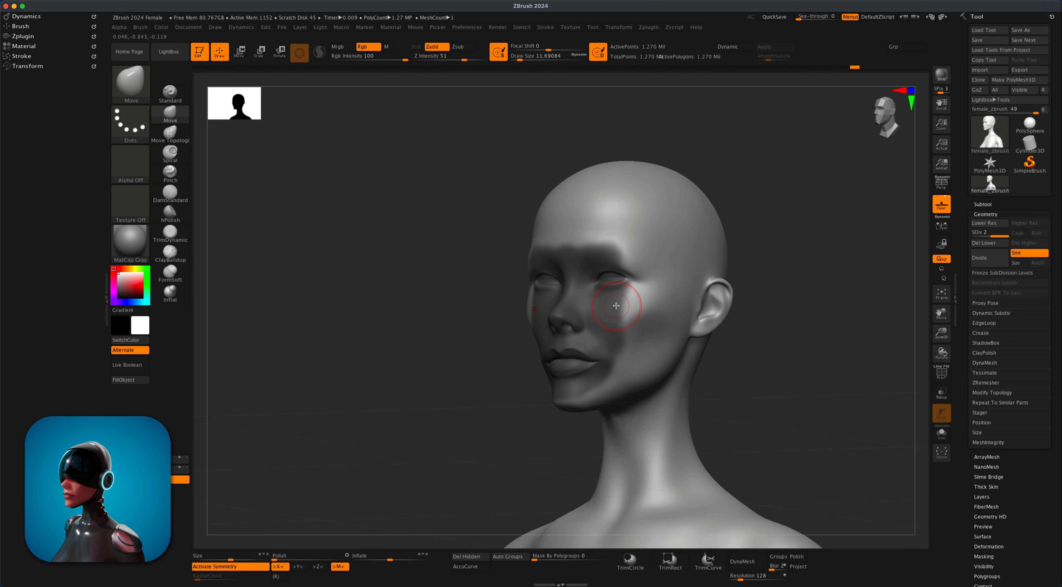
key(super)
mouse_move(630, 362)
super+mouse_down()
mouse_move(651, 350)
mouse_move(635, 280)
mouse_move(560, 248)
mouse_move(655, 291)
mouse_move(576, 237)
mouse_move(681, 251)
mouse_move(687, 299)
super+mouse_up()
drag(800, 239, 822, 249)
key(super)
mouse_move(520, 225)
super+mouse_down()
mouse_move(577, 217)
mouse_move(490, 228)
super+mouse_up()
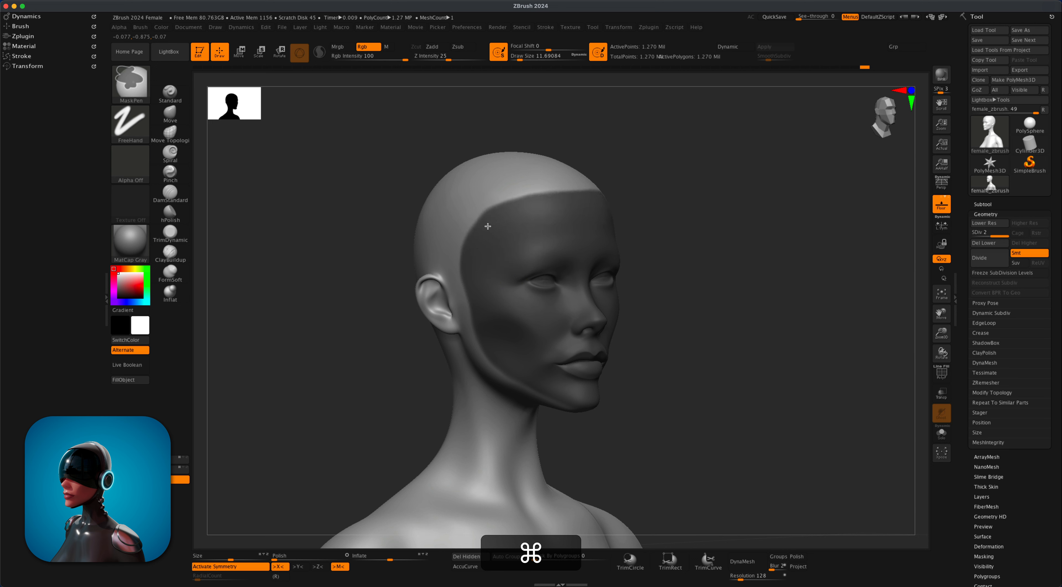
Step: Clean up the mask's edge in profile and invert it so everything except the face is masked
drag(693, 263, 728, 268)
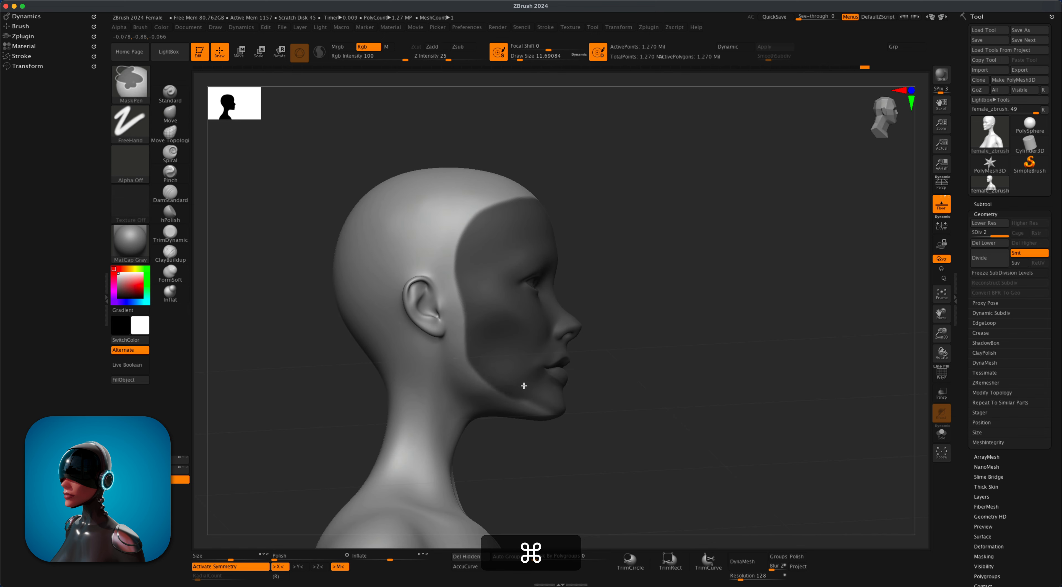
mouse_move(645, 381)
mouse_down()
mouse_move(647, 270)
mouse_move(652, 346)
mouse_move(672, 359)
mouse_move(624, 360)
mouse_move(621, 351)
mouse_move(713, 289)
mouse_move(697, 287)
mouse_move(758, 292)
mouse_move(725, 287)
mouse_move(725, 256)
mouse_move(773, 289)
mouse_move(740, 295)
mouse_move(811, 290)
mouse_move(756, 299)
mouse_up()
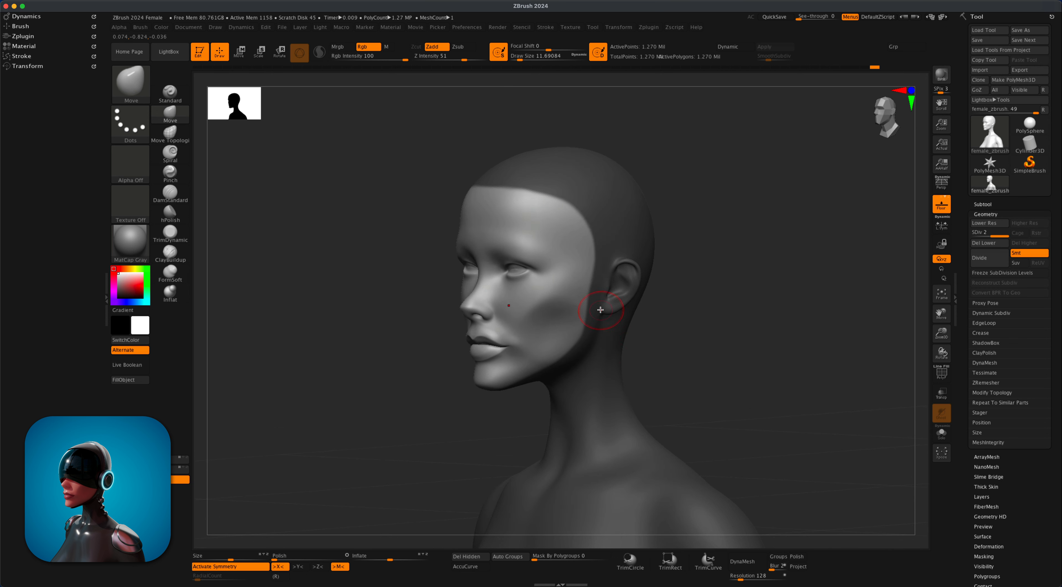
drag(610, 343, 702, 336)
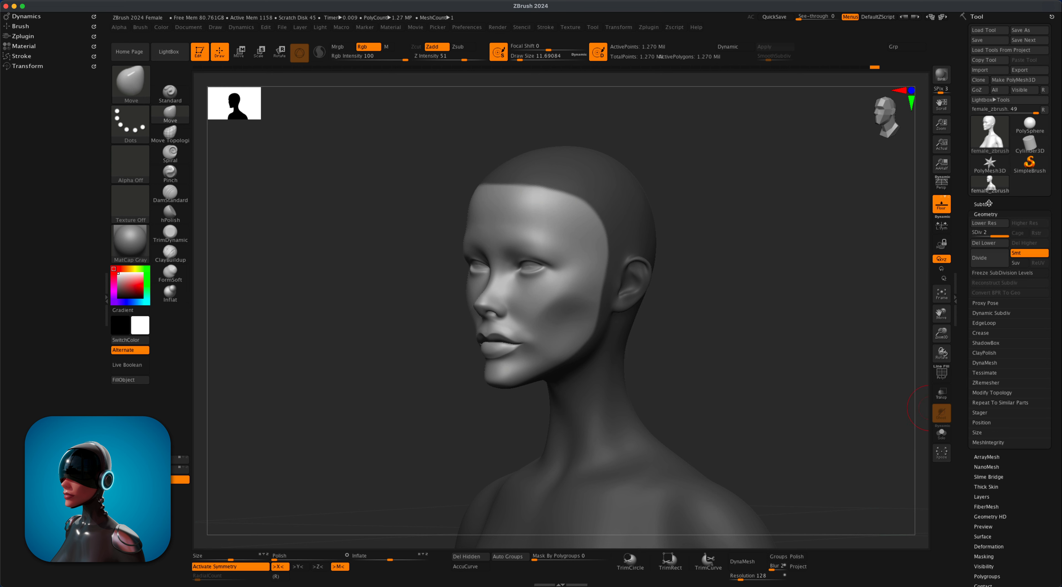
Step: Extract the masked head and shoulders as a new subtool with S Smt 100 and thickness 0.02, and accept the result
click(989, 204)
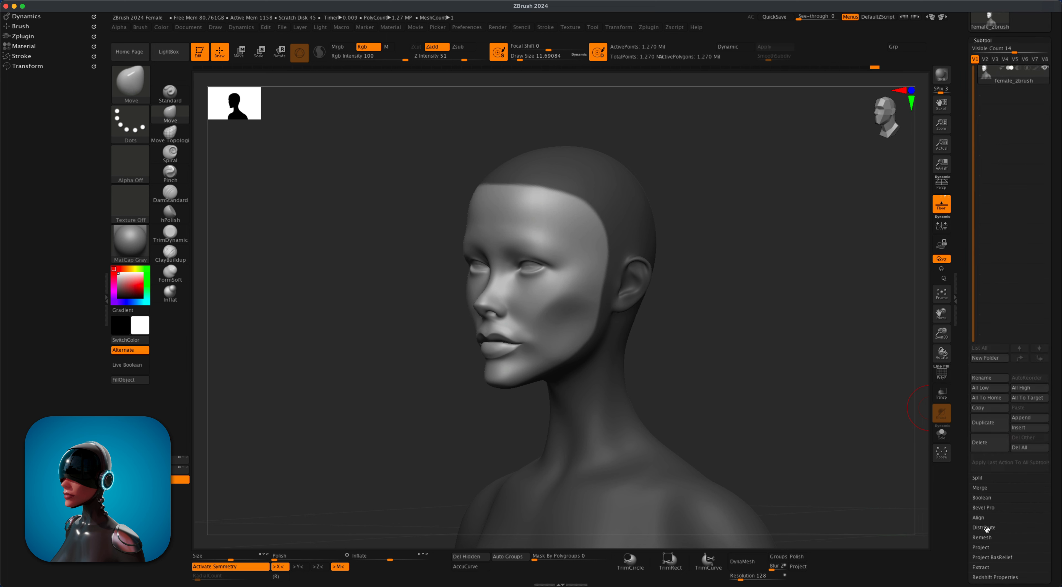
click(982, 567)
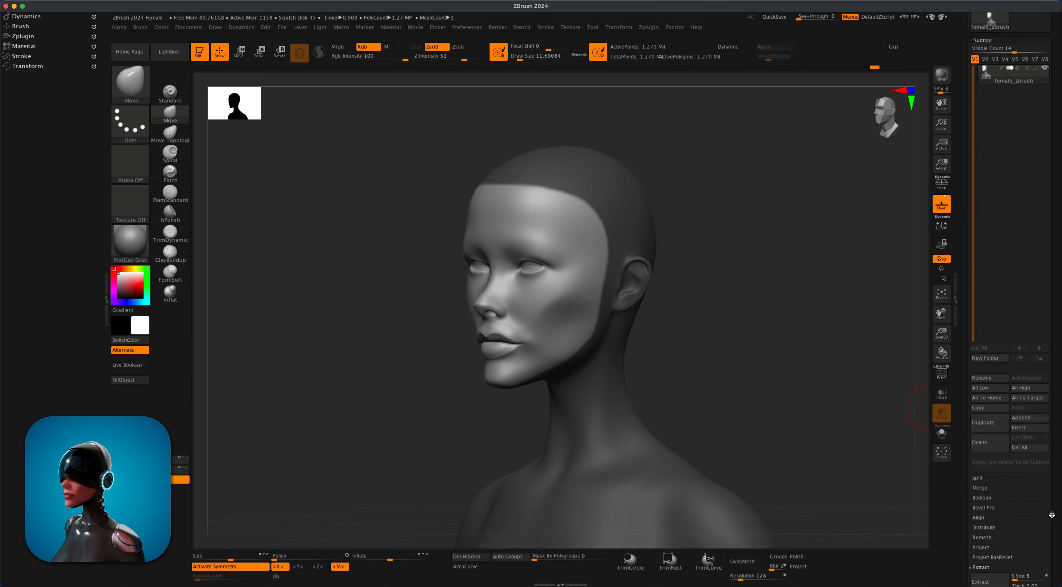
scroll(1052, 515, down, 10)
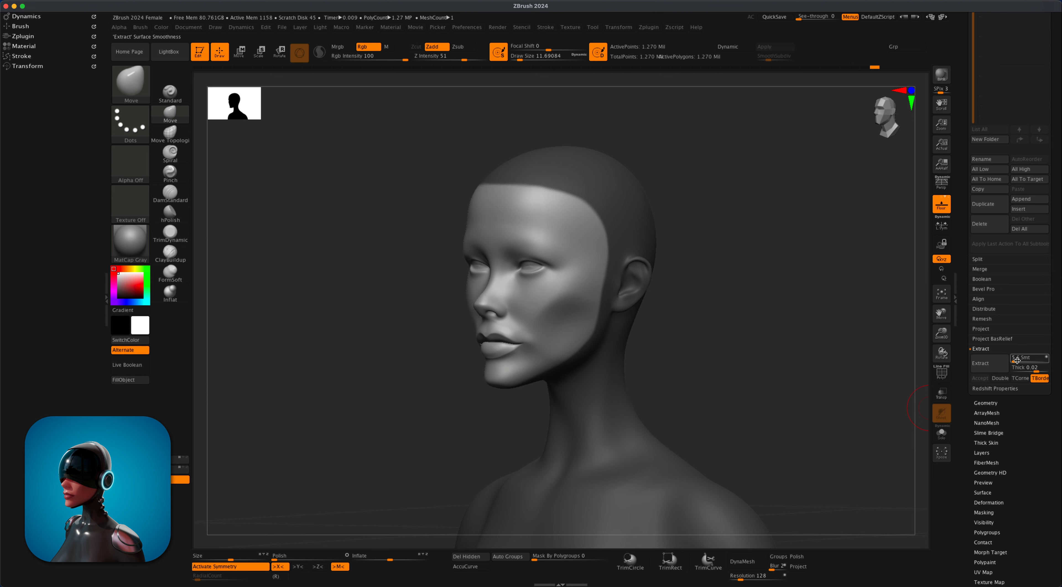
drag(1016, 360, 1051, 361)
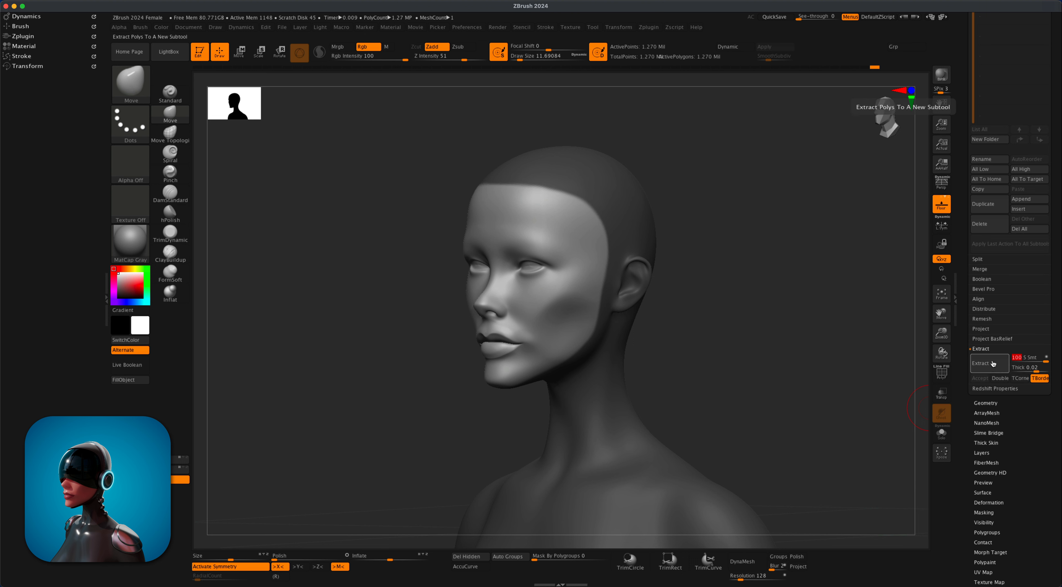
click(992, 363)
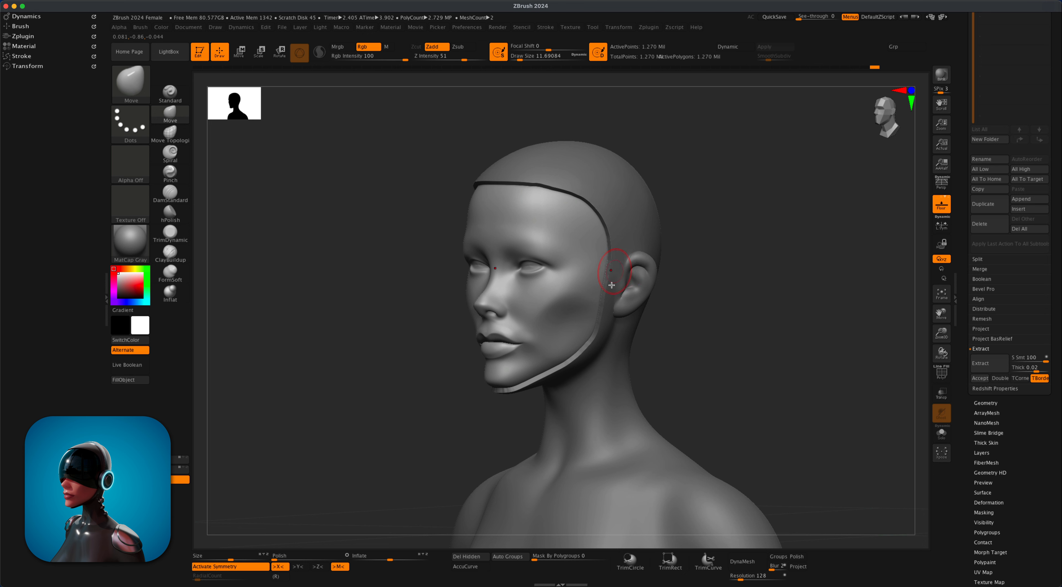
drag(610, 212, 611, 252)
click(979, 378)
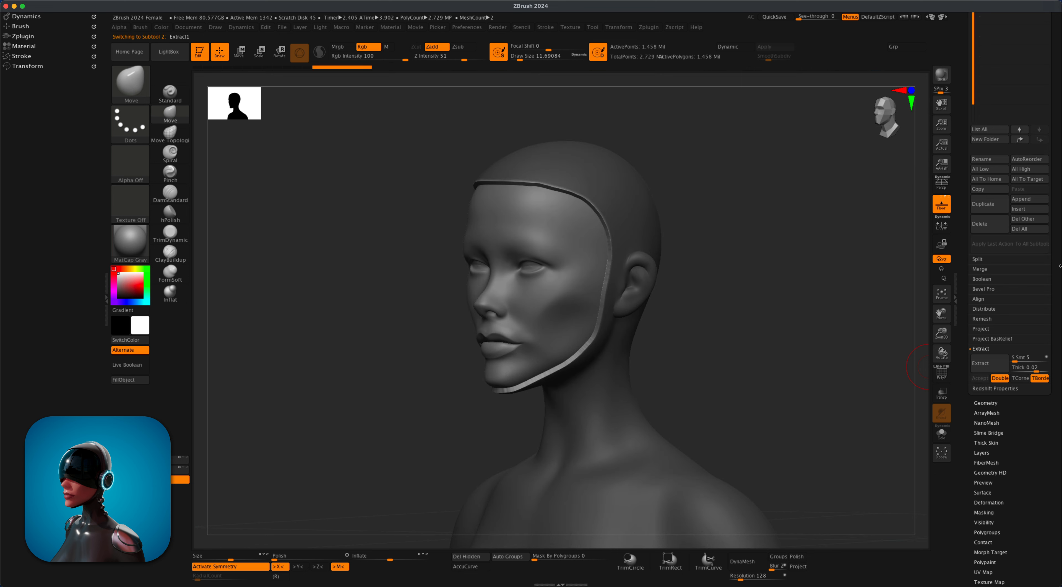
Step: Set the subtool list's visible count to 8 and hide the female_zbrush subtool
scroll(1054, 267, up, 8)
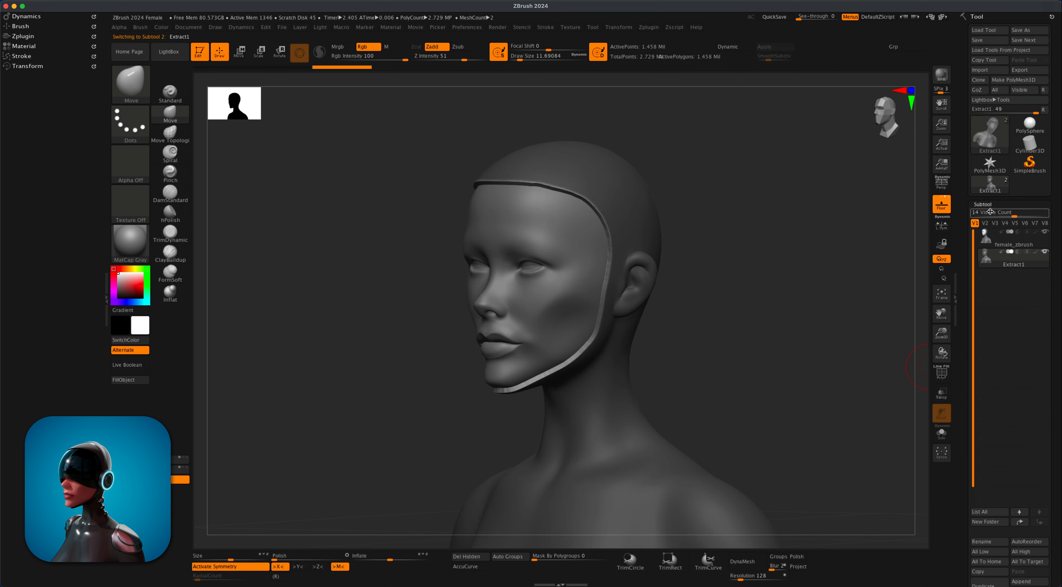
drag(1014, 215, 996, 214)
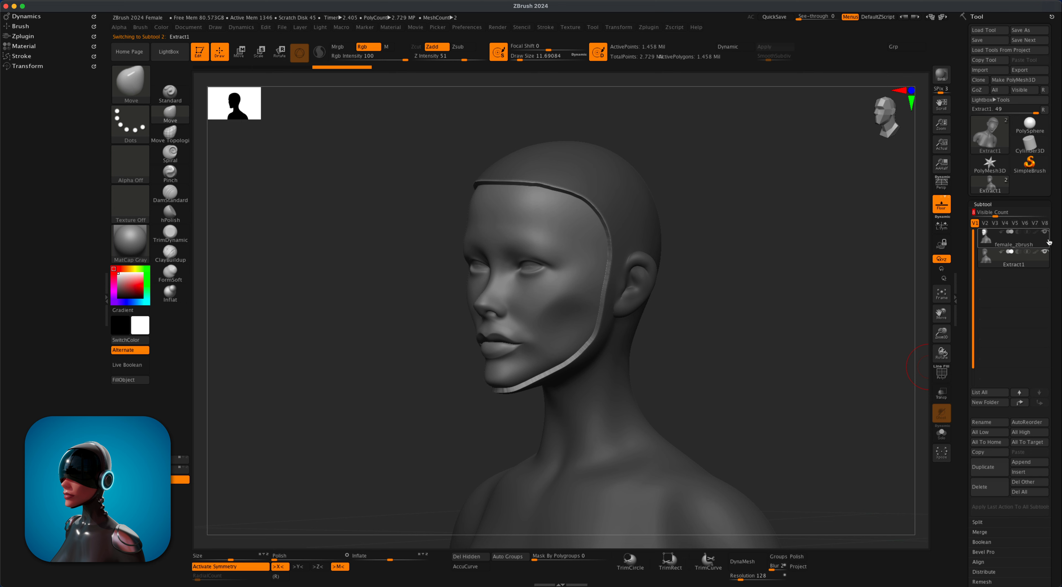
click(1045, 232)
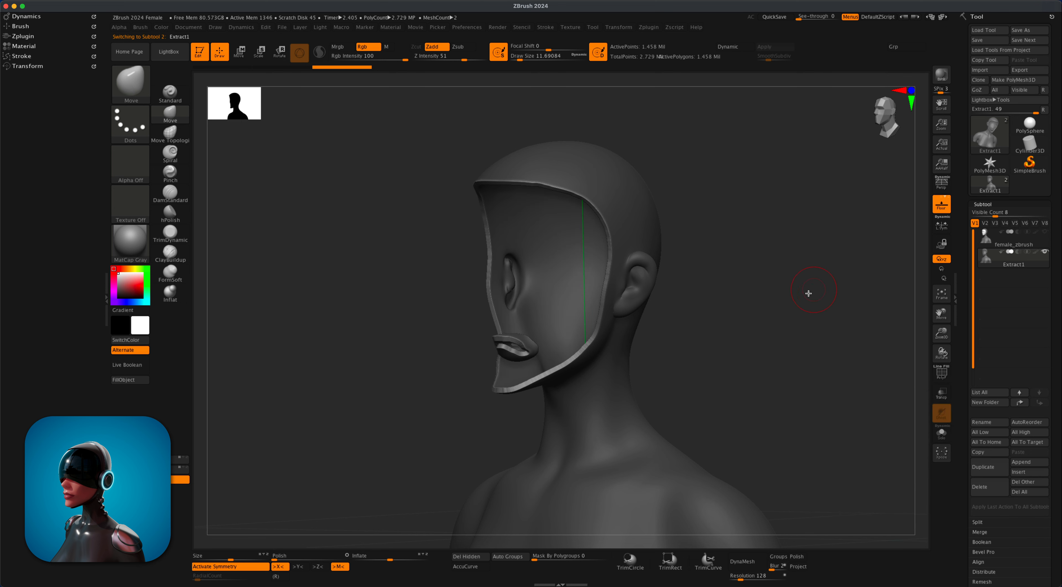
mouse_move(809, 293)
shift+mouse_down()
mouse_move(827, 311)
mouse_move(856, 307)
mouse_move(784, 305)
mouse_move(732, 333)
mouse_move(778, 325)
mouse_move(792, 338)
shift+mouse_up()
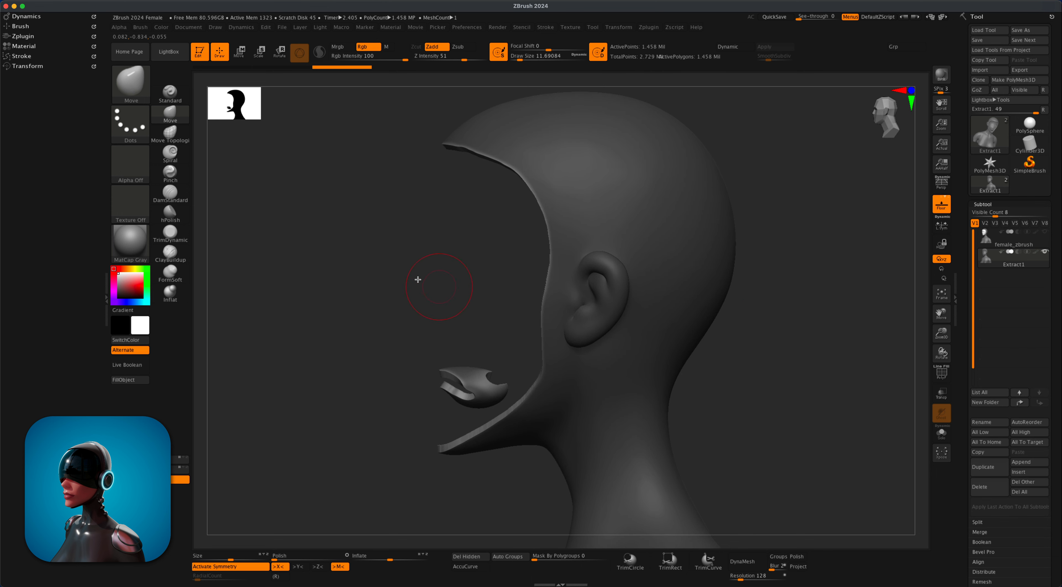
Step: Clear the extracted shell's mask and regroup its separate pieces with Auto Groups while showing the polyframe
super+drag(380, 239, 417, 272)
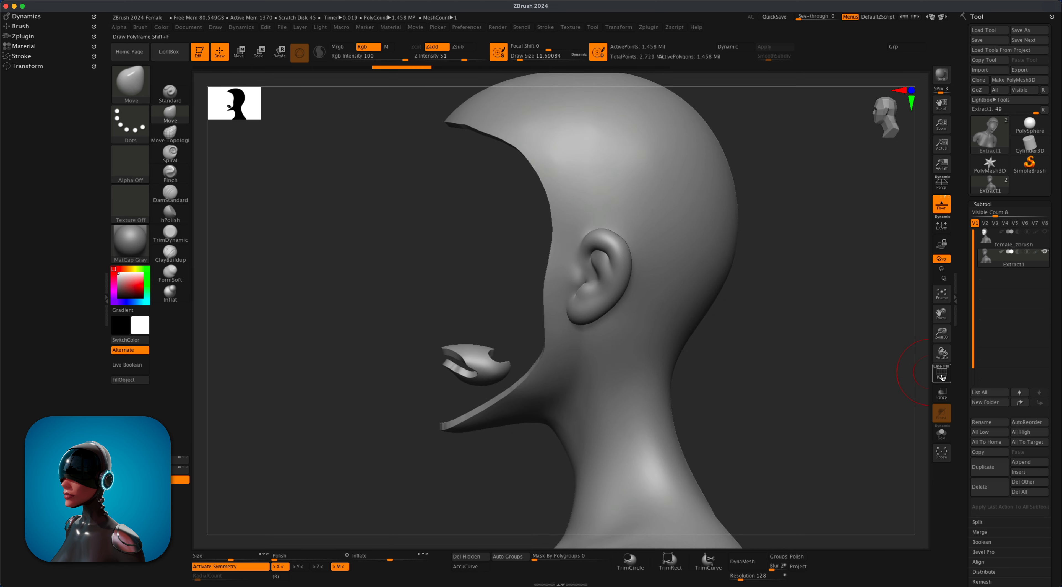
click(941, 374)
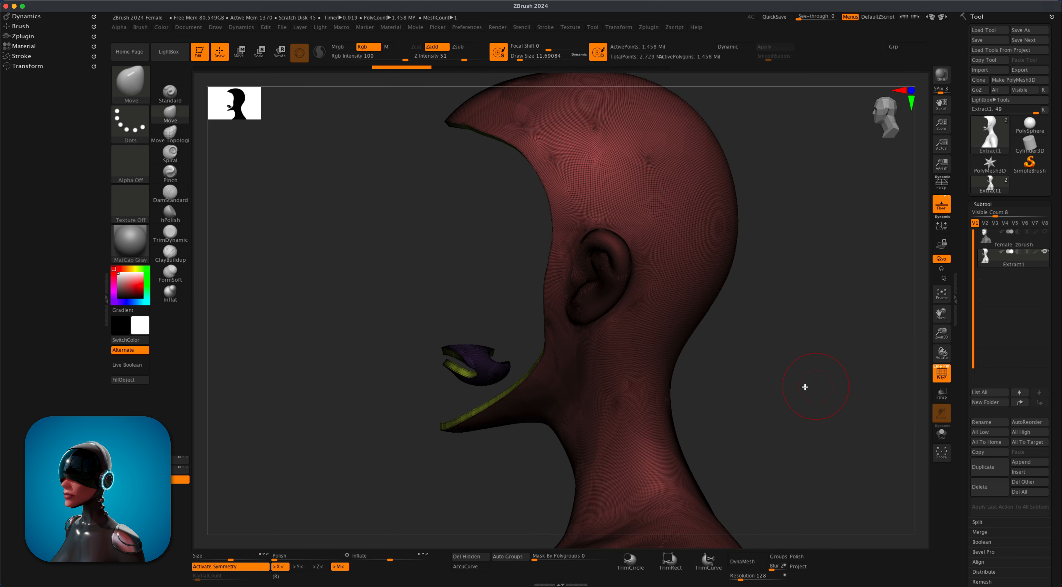
click(508, 556)
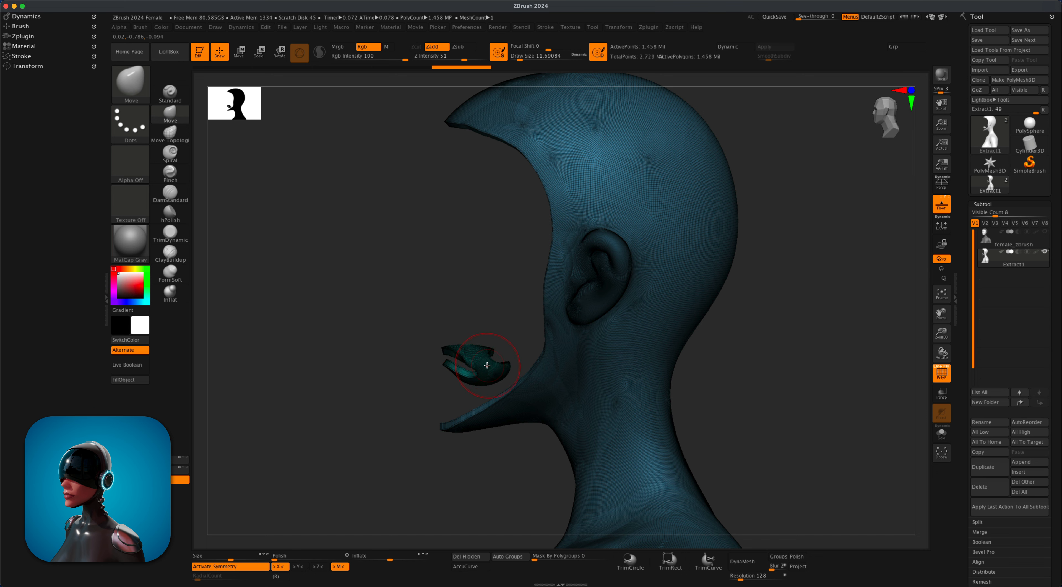
Step: Hide the loose piece around the mouth by its polygroup and delete the hidden geometry from the extracted shell
shift+super+click(479, 359)
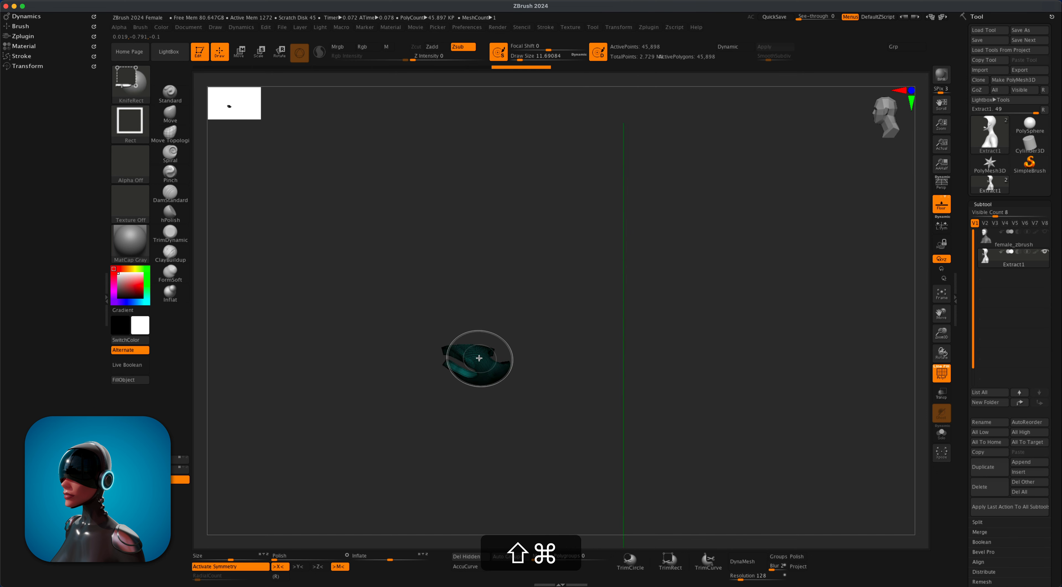
shift+super+click(478, 359)
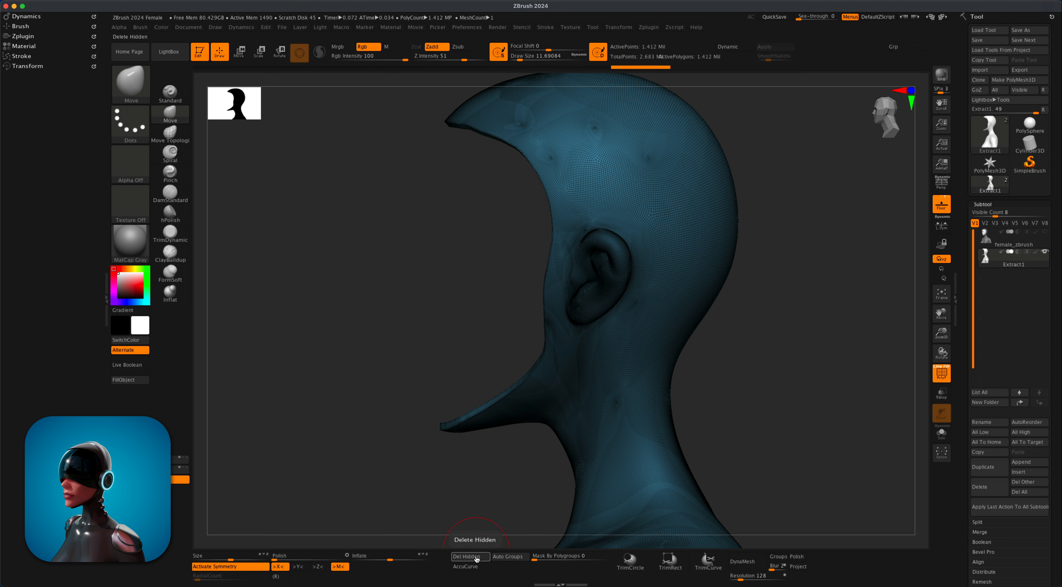
key(super)
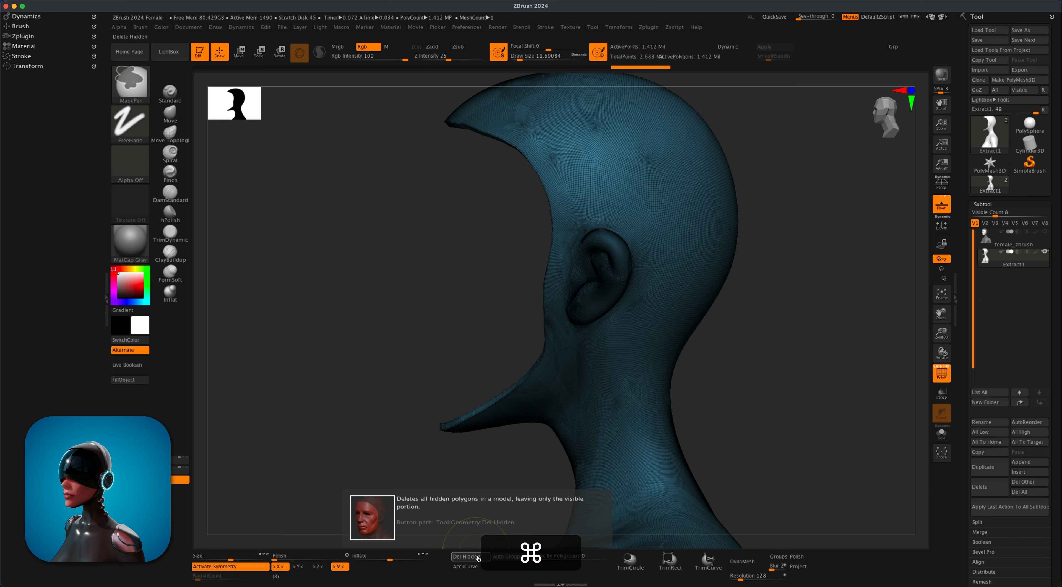
mouse_move(730, 384)
mouse_down()
mouse_move(817, 384)
mouse_move(782, 376)
mouse_move(825, 374)
mouse_move(785, 376)
mouse_move(754, 422)
mouse_move(782, 351)
mouse_up()
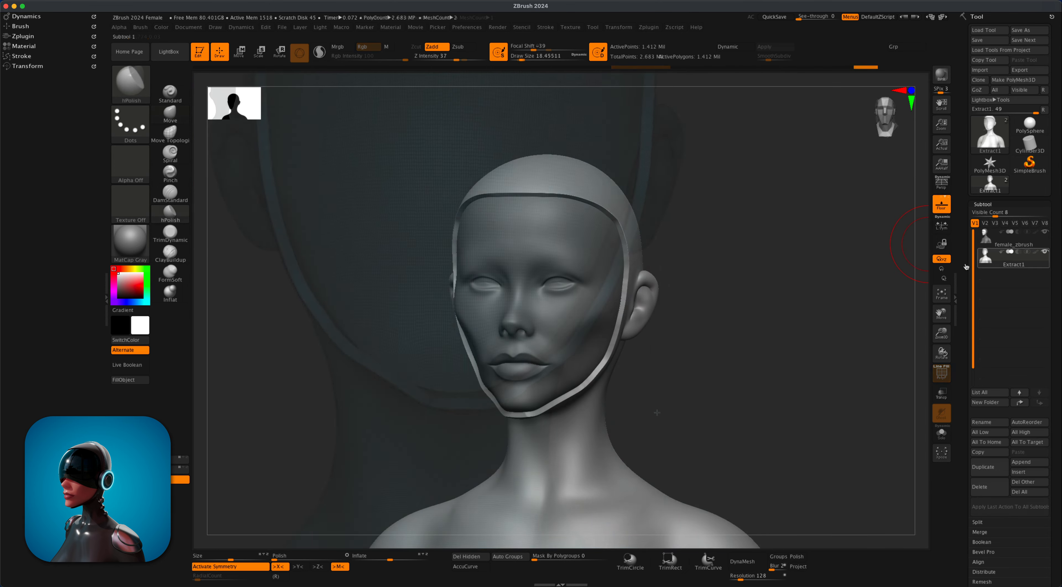
Step: Trim the front edge of the extracted shell with the KnifeCurve brush along a smooth curve from under the chin, ahead of the ear, to the forehead
mouse_move(819, 323)
mouse_down()
mouse_move(783, 318)
mouse_move(780, 282)
mouse_move(863, 310)
mouse_move(713, 296)
mouse_up()
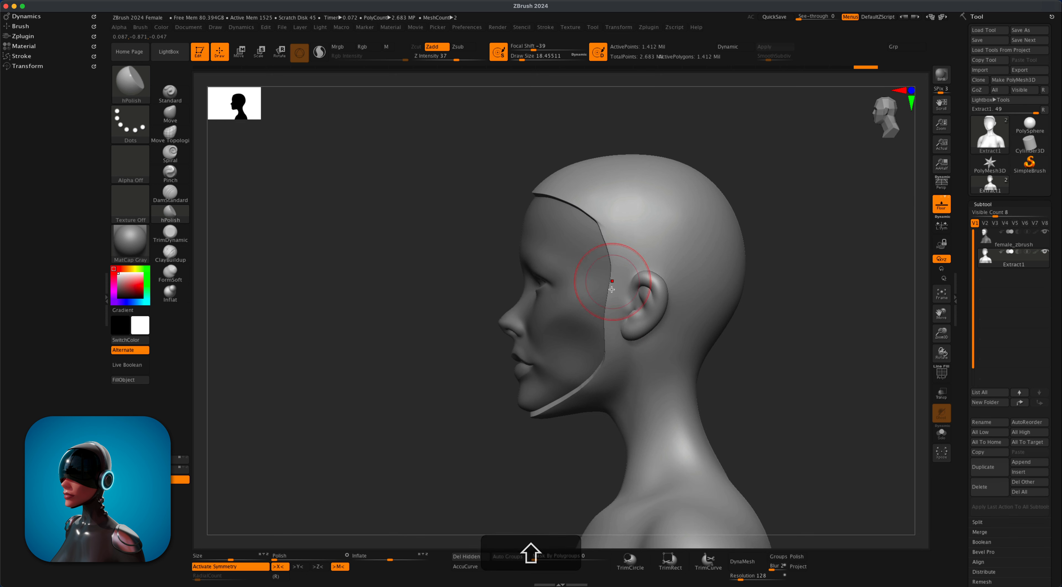
alt+drag(761, 338, 819, 281)
key(shift)
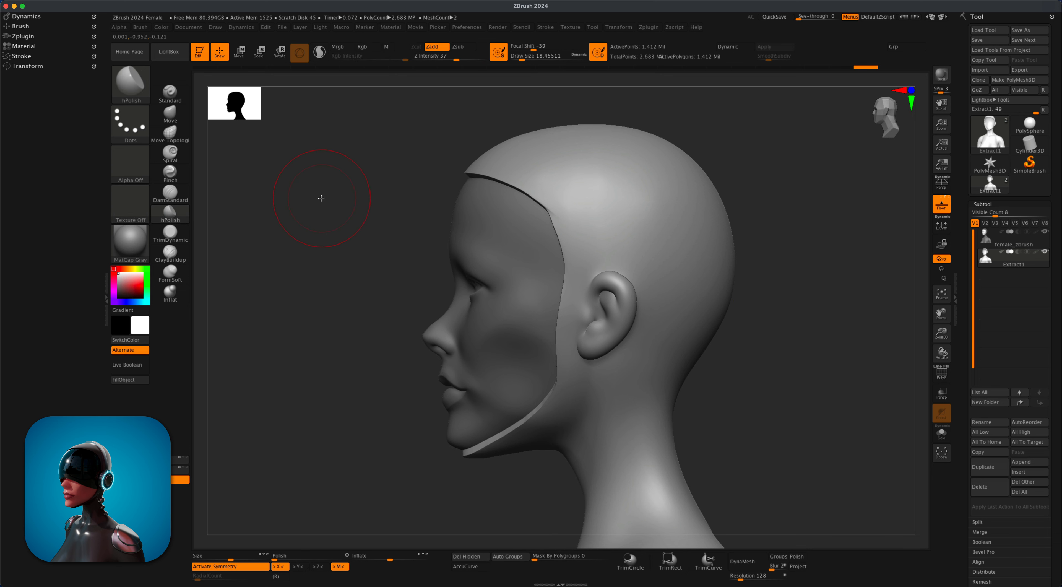
key(super+shift)
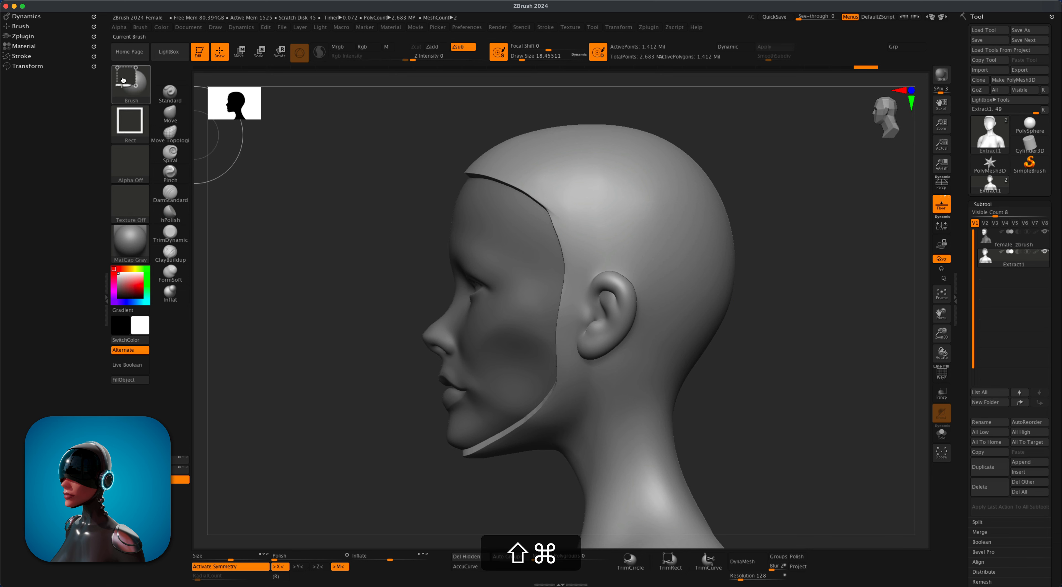
click(123, 80)
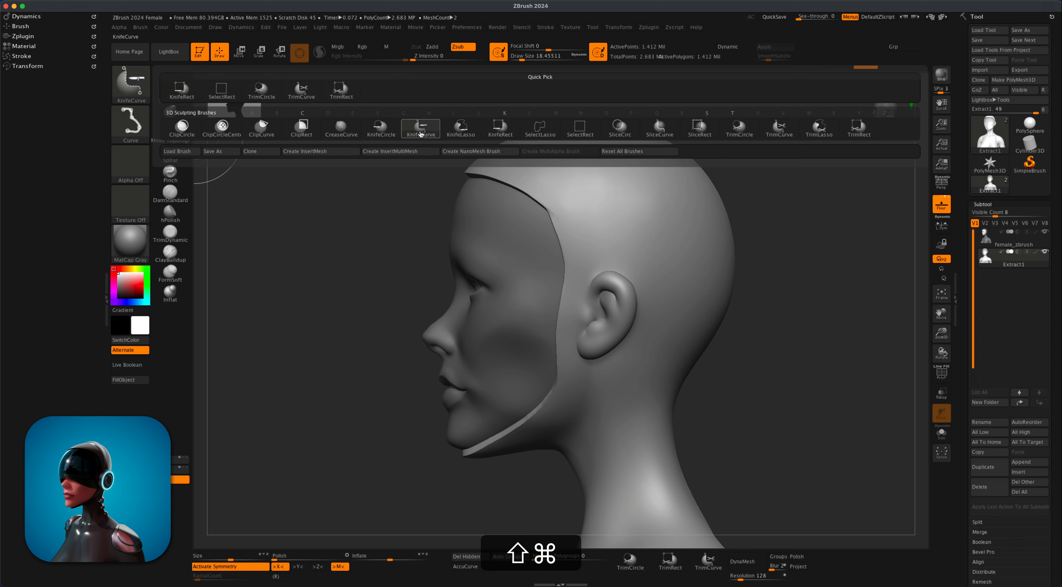
click(423, 128)
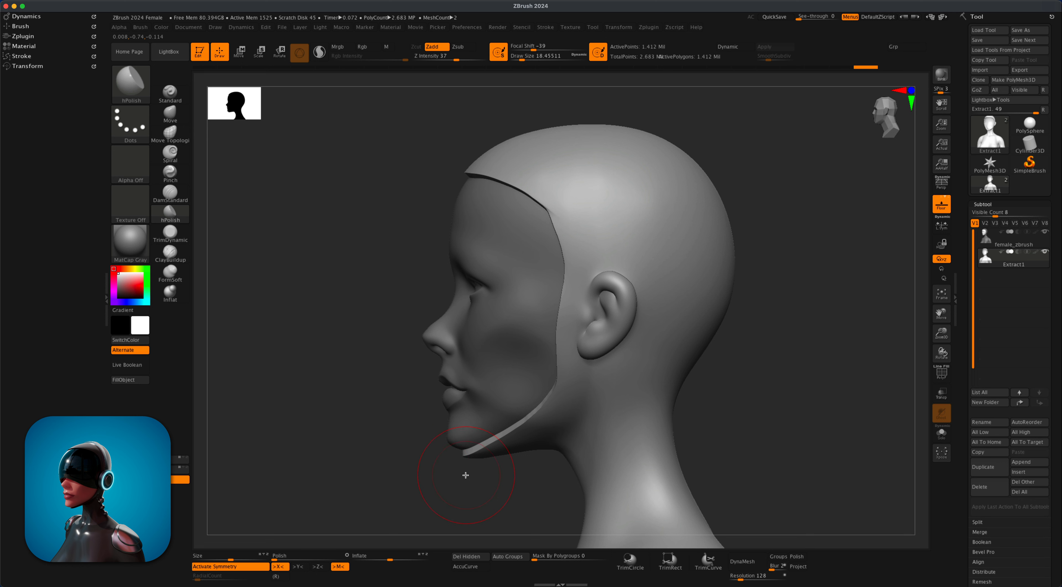
mouse_move(377, 504)
shift+super+mouse_down()
mouse_move(524, 422)
mouse_move(550, 422)
mouse_move(546, 412)
mouse_move(518, 419)
mouse_move(526, 431)
mouse_move(557, 416)
mouse_move(532, 421)
mouse_move(424, 495)
mouse_move(429, 477)
shift+super+mouse_up()
key(space)
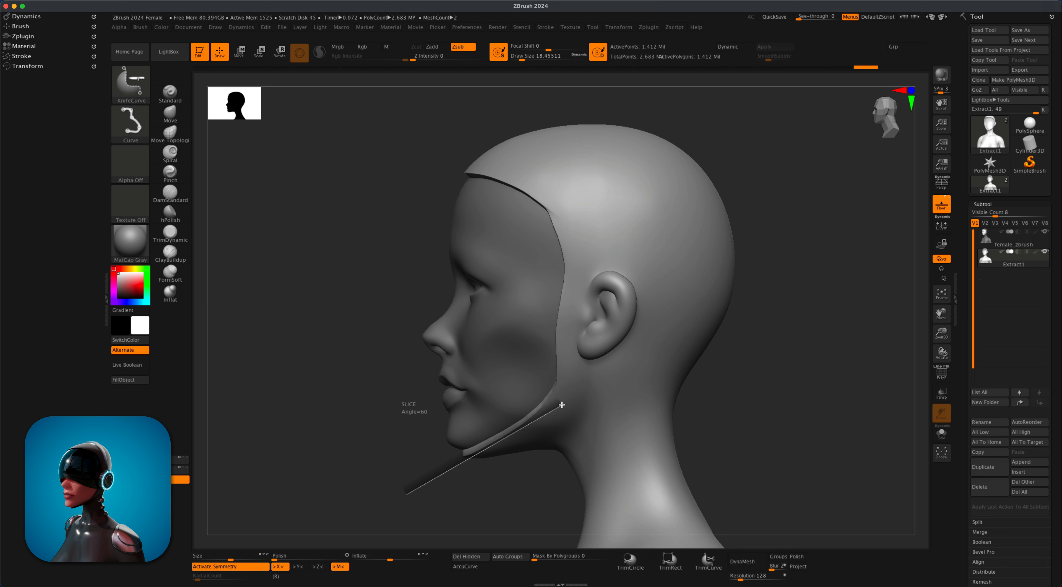
key(alt)
mouse_move(561, 404)
shift+super+mouse_down()
mouse_move(568, 205)
mouse_move(462, 147)
mouse_move(402, 145)
shift+super+mouse_up()
key(alt)
key(alt)
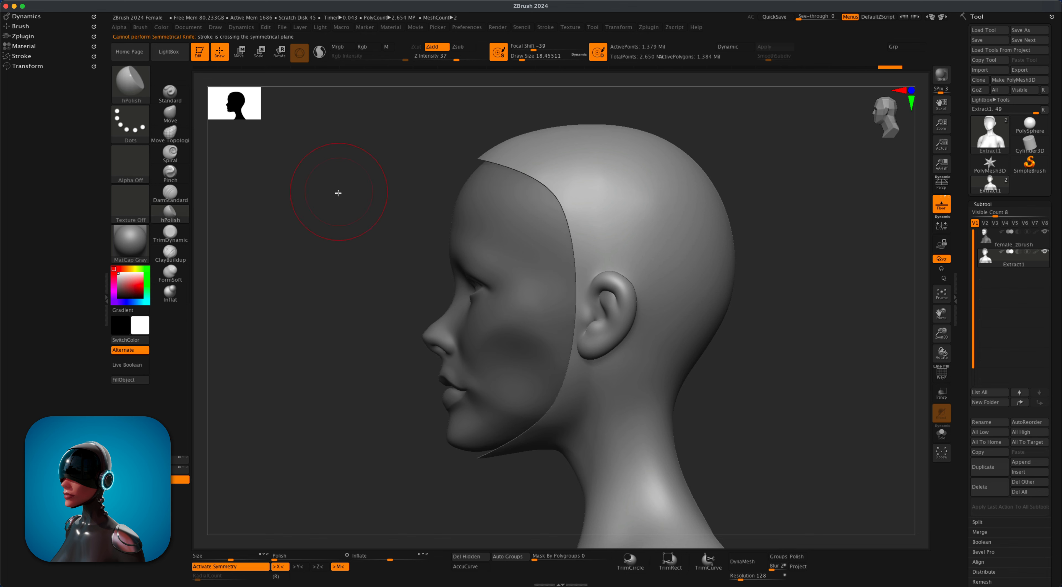
Step: Pull the back and crown of the head shell up and backwards with the Move brush at a draw size of about 80
drag(335, 293, 381, 303)
alt+drag(683, 296, 571, 362)
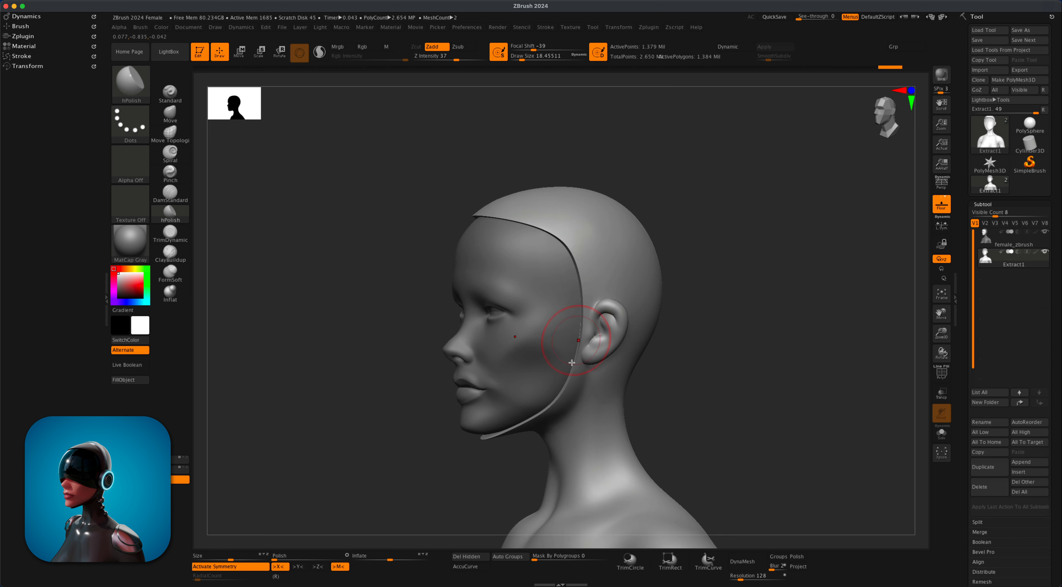
mouse_move(711, 294)
alt+mouse_down()
mouse_move(707, 306)
mouse_move(725, 297)
mouse_move(713, 299)
alt+mouse_up()
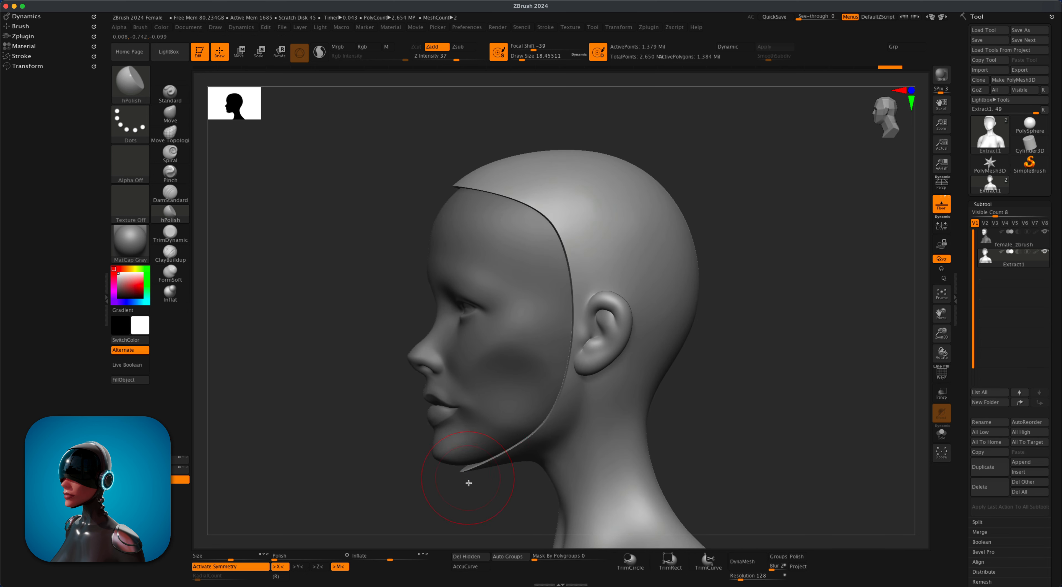
mouse_move(468, 495)
shift+mouse_down()
mouse_move(453, 496)
mouse_move(473, 477)
mouse_move(455, 496)
mouse_move(458, 481)
shift+mouse_up()
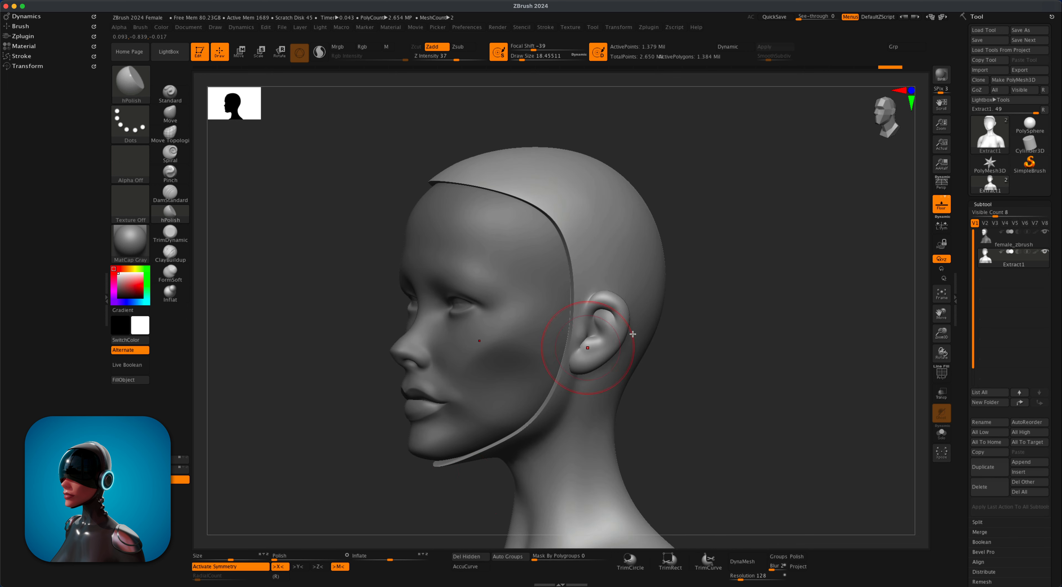
mouse_move(691, 327)
mouse_down()
mouse_move(725, 322)
mouse_move(704, 305)
mouse_move(737, 308)
mouse_move(750, 268)
mouse_move(742, 265)
mouse_move(775, 251)
mouse_move(742, 236)
mouse_move(738, 252)
mouse_up()
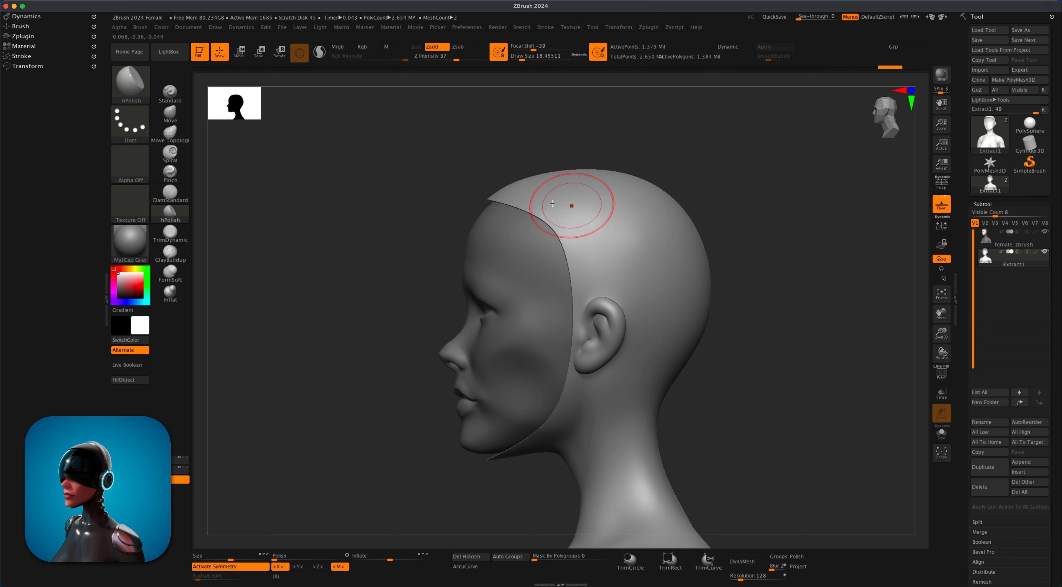
click(169, 115)
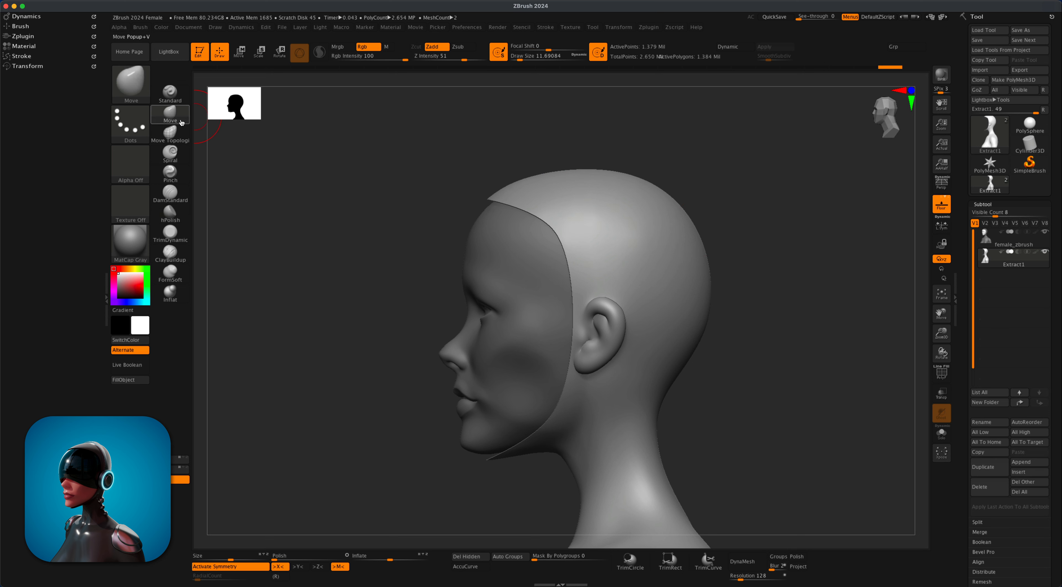
key(s)
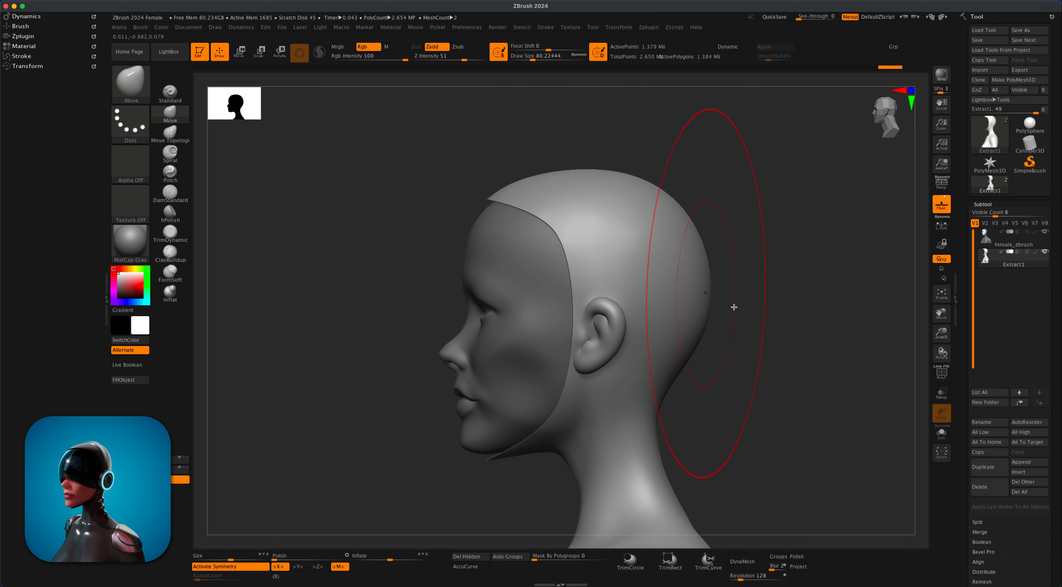
mouse_move(733, 308)
alt+mouse_down()
mouse_move(746, 296)
mouse_move(742, 272)
mouse_move(683, 318)
alt+mouse_up()
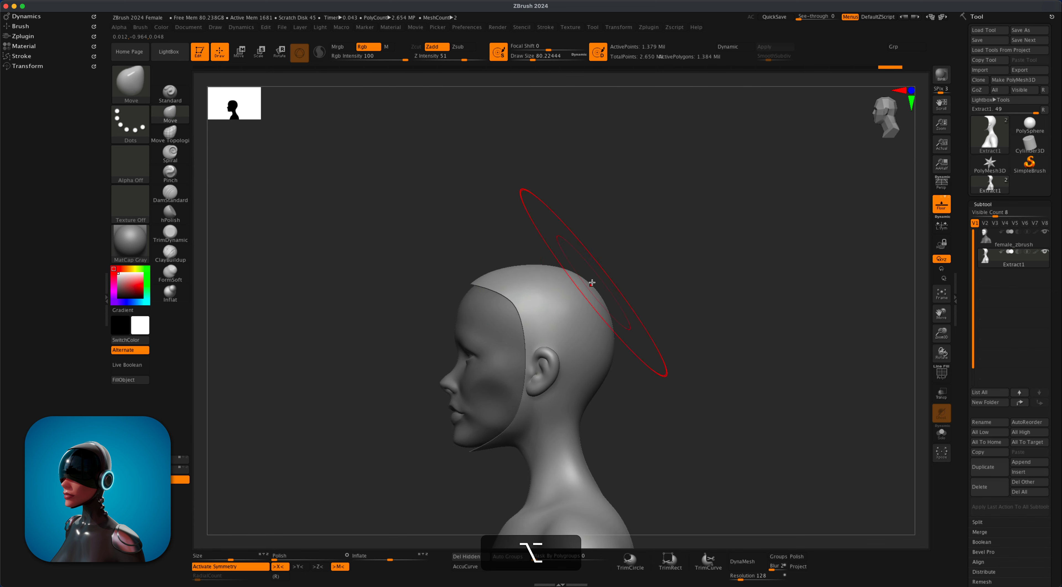
drag(582, 288, 601, 275)
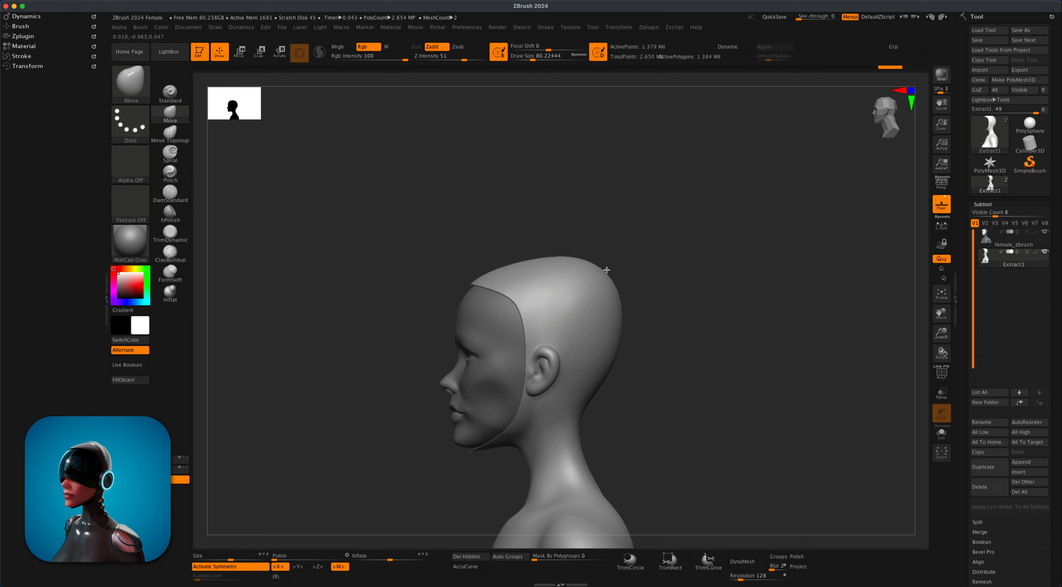
mouse_move(669, 256)
mouse_down()
mouse_move(726, 260)
mouse_move(673, 270)
mouse_move(644, 312)
mouse_move(692, 298)
mouse_move(699, 315)
mouse_move(699, 263)
mouse_move(716, 301)
mouse_move(663, 299)
mouse_move(678, 300)
mouse_move(666, 299)
mouse_move(676, 305)
mouse_move(652, 324)
mouse_move(768, 320)
mouse_move(726, 296)
mouse_move(734, 322)
mouse_move(730, 308)
mouse_move(715, 307)
mouse_up()
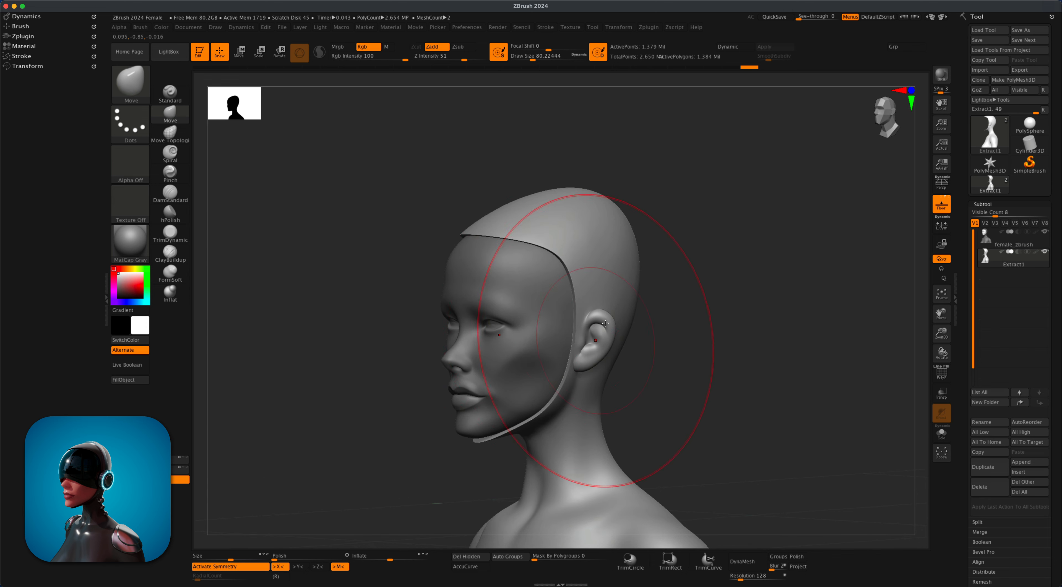
mouse_move(709, 330)
mouse_down()
mouse_move(737, 327)
mouse_move(720, 328)
mouse_move(747, 306)
mouse_up()
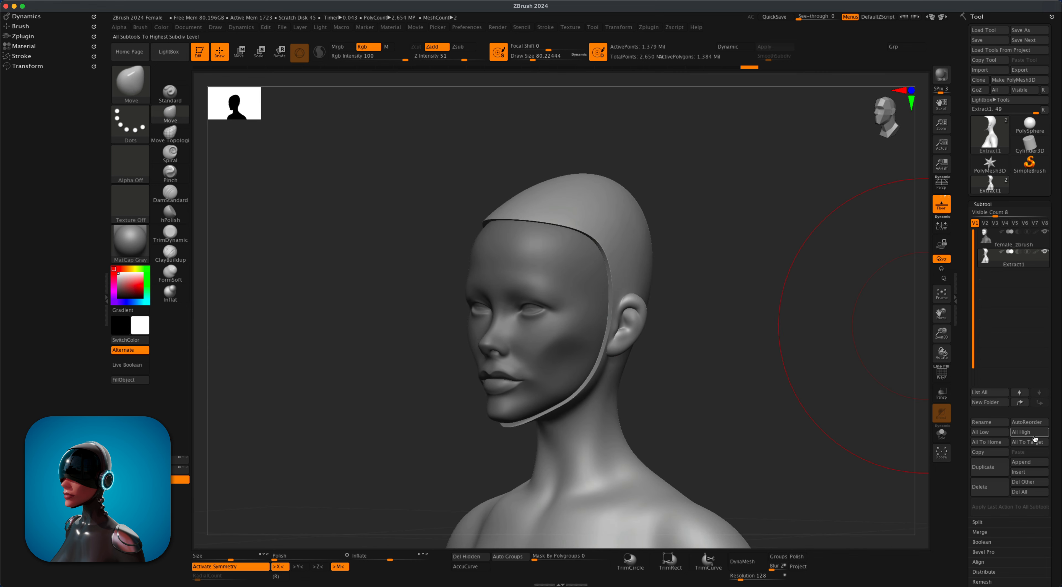
Step: Insert a Sphere3D as a new subtool and scale it down uniformly to roughly the scale of the head
click(1028, 473)
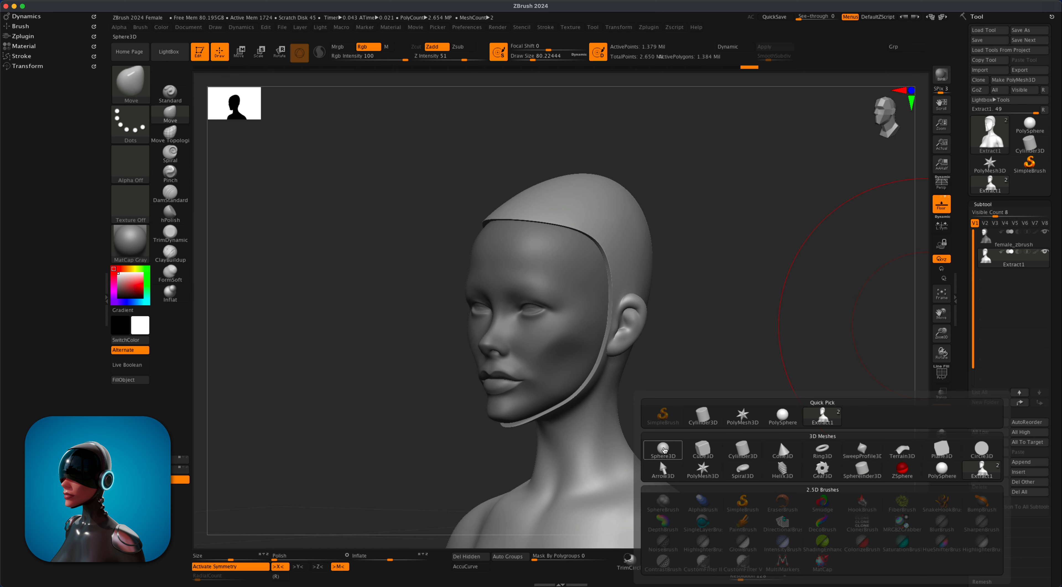
click(664, 449)
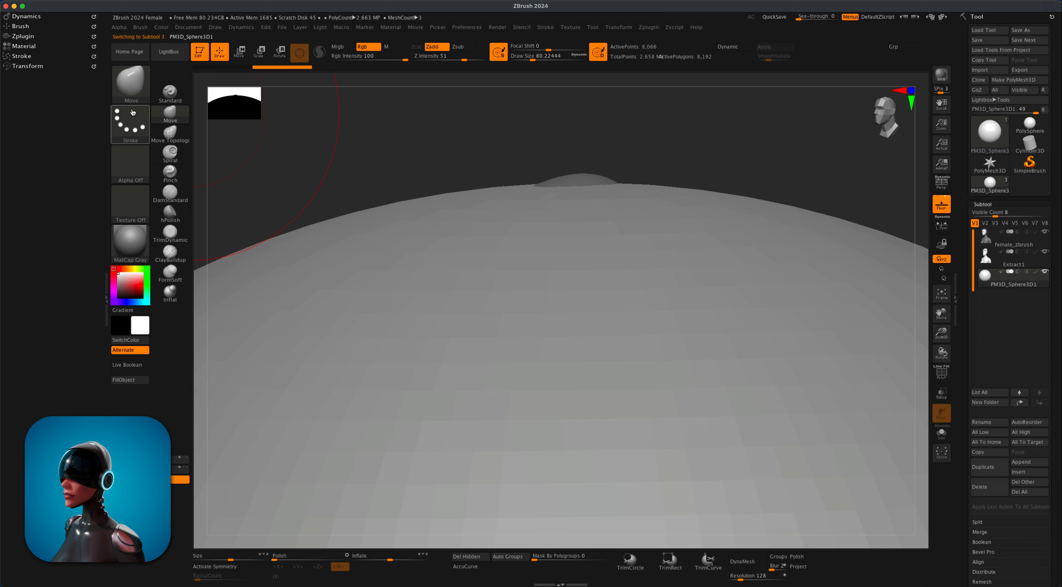
click(259, 52)
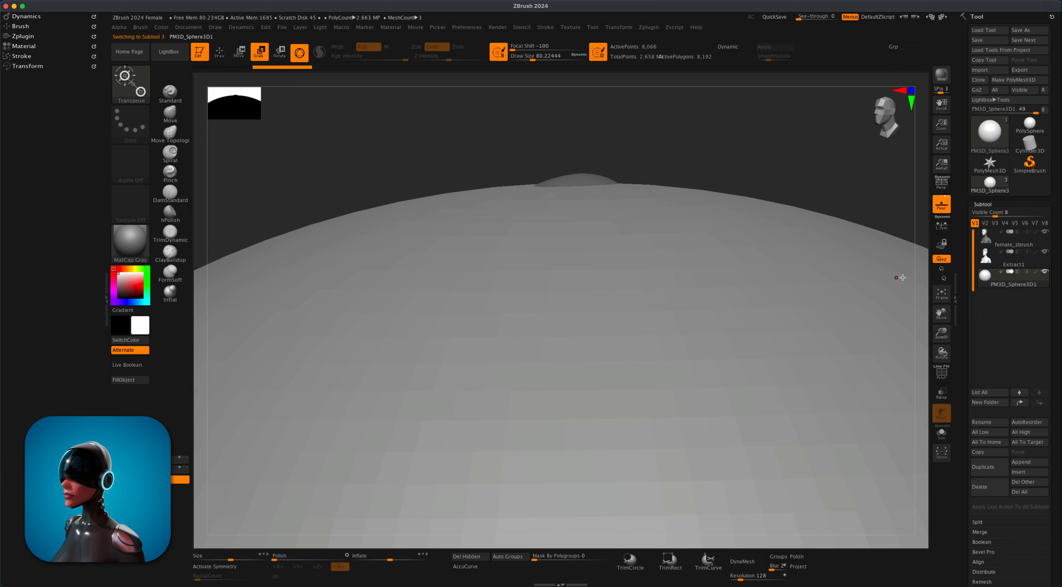
key(f)
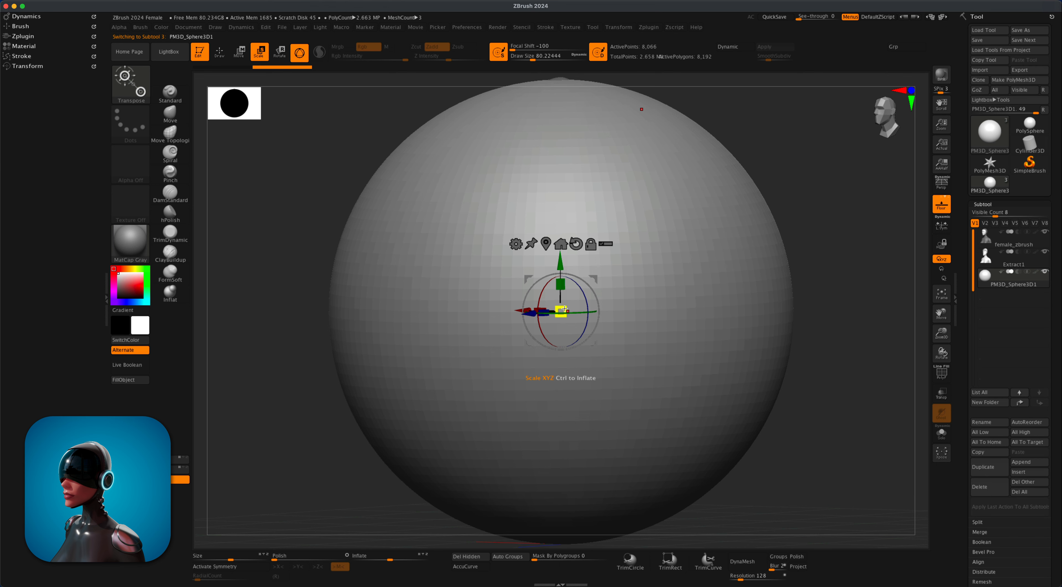
drag(565, 309, 412, 382)
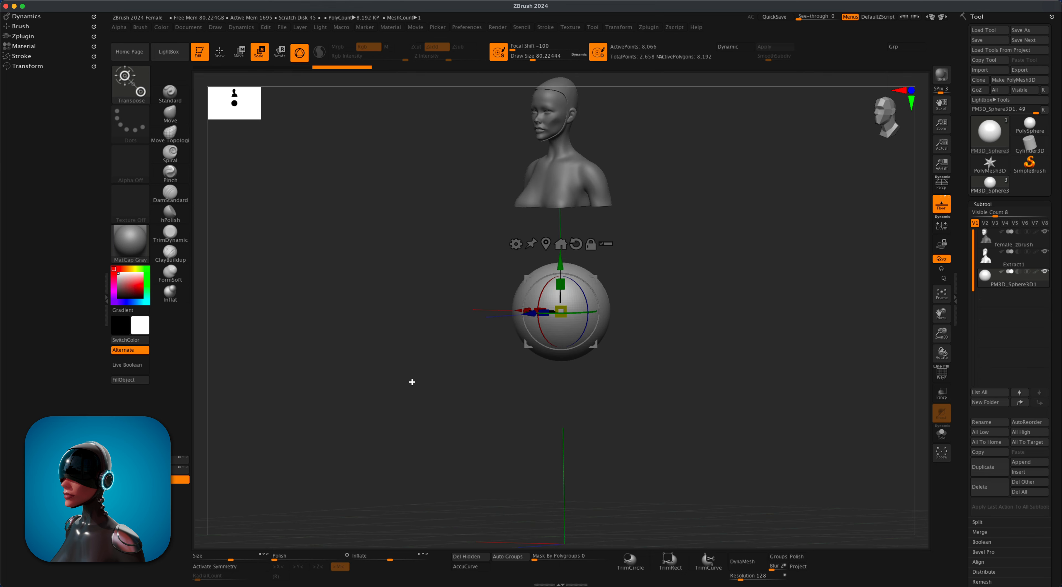
Step: Move the sphere up onto the head and place it over the face in side view
drag(705, 328, 689, 384)
drag(594, 399, 536, 270)
drag(577, 232, 588, 198)
alt+drag(667, 250, 708, 345)
alt+drag(722, 280, 745, 380)
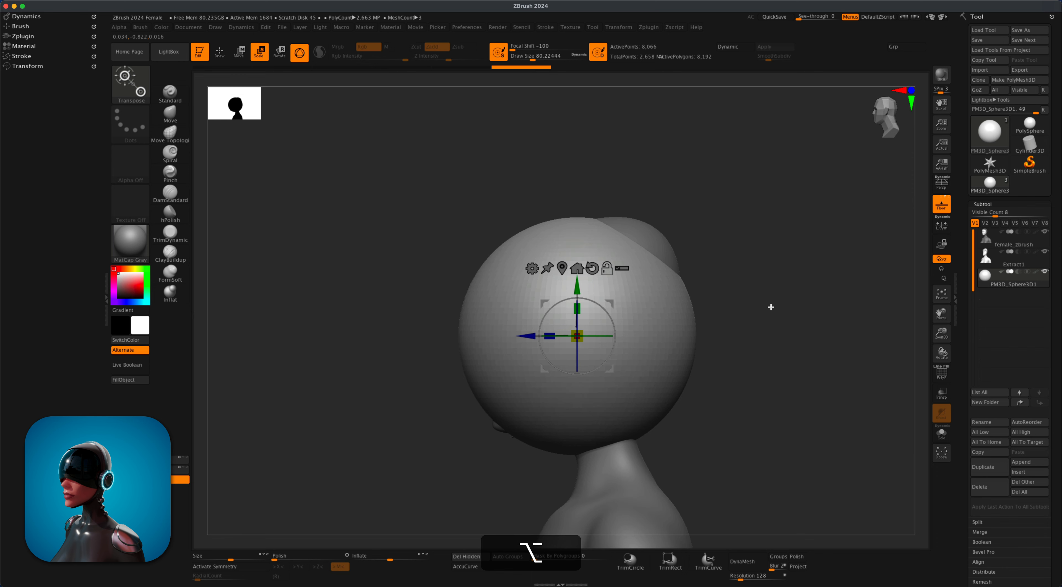
alt+drag(798, 315, 796, 326)
alt+drag(842, 286, 845, 278)
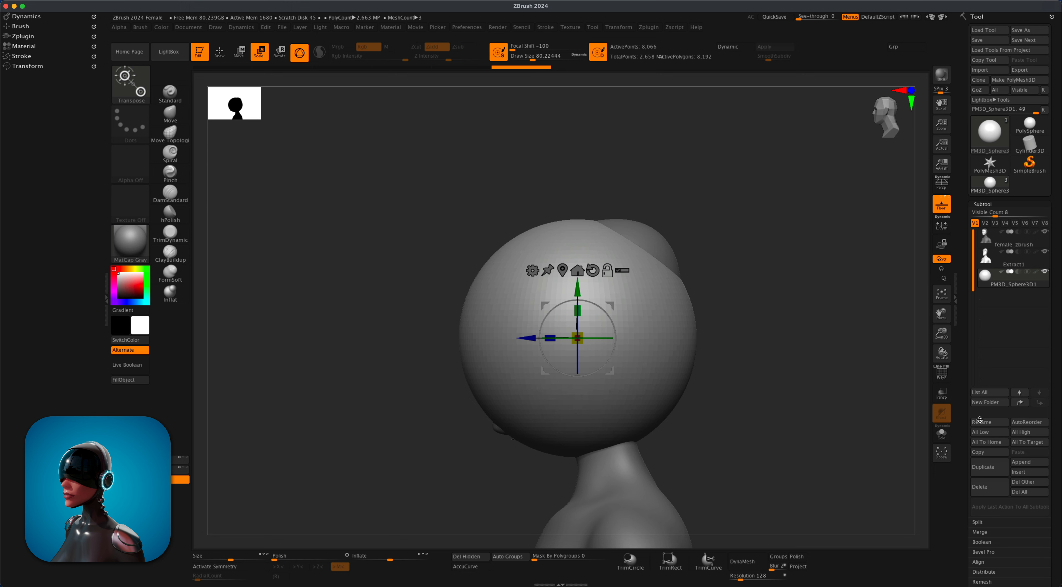
Step: Turn on ghosted transparency, then shrink and shift the sphere to fit the front of the skull above the nose
click(942, 392)
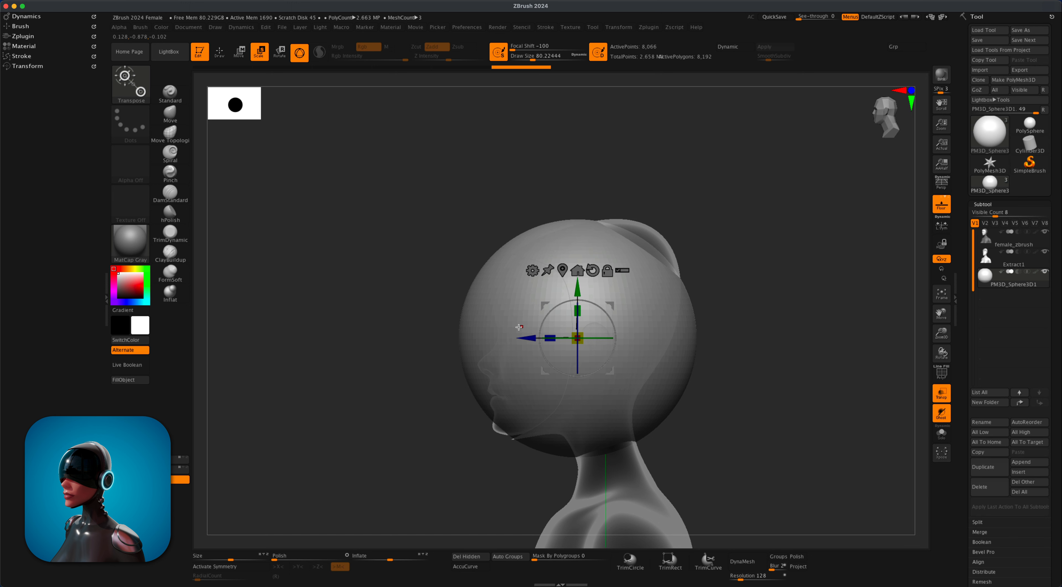
drag(576, 331, 557, 351)
mouse_move(610, 307)
mouse_down()
mouse_move(605, 260)
mouse_move(607, 294)
mouse_move(722, 256)
mouse_move(807, 283)
mouse_move(602, 288)
mouse_up()
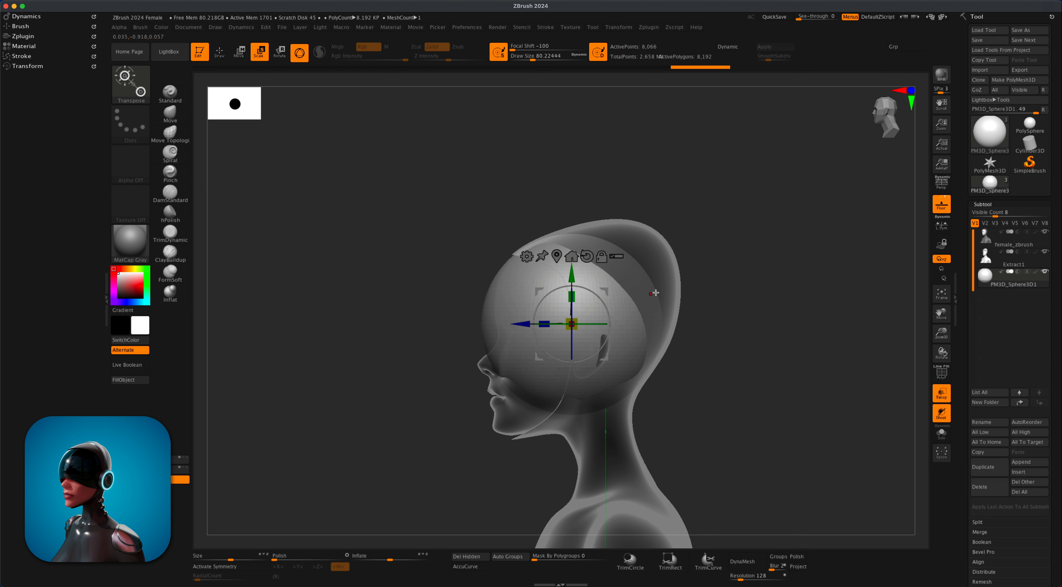
Step: Reduce the Move brush's draw size to about 33, subdivide the sphere twice, and delete its lower subdivision levels
click(214, 60)
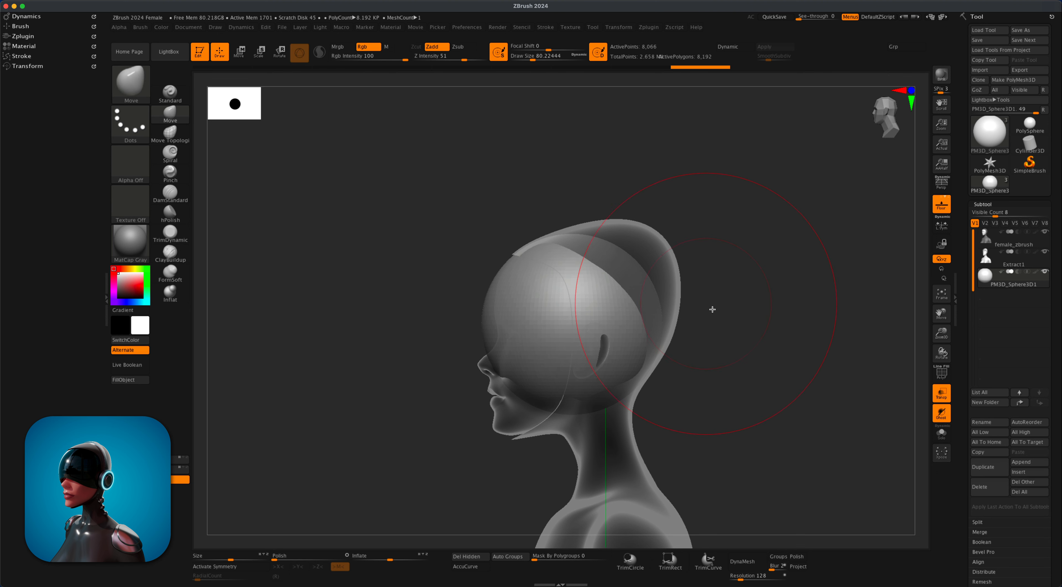
key(s)
mouse_move(744, 336)
mouse_down()
mouse_move(746, 360)
mouse_move(779, 346)
mouse_up()
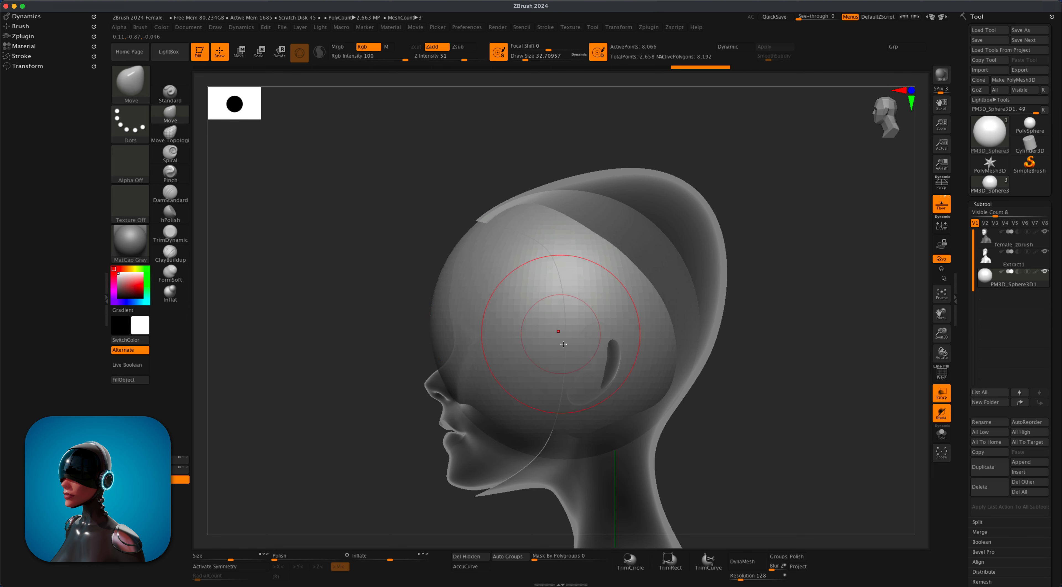
key(super+d)
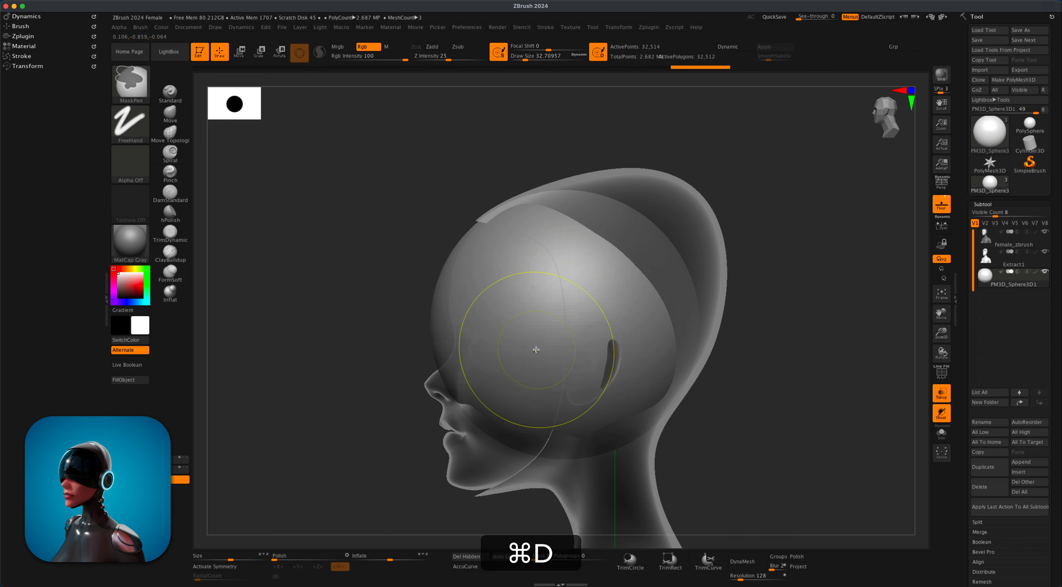
key(super+d)
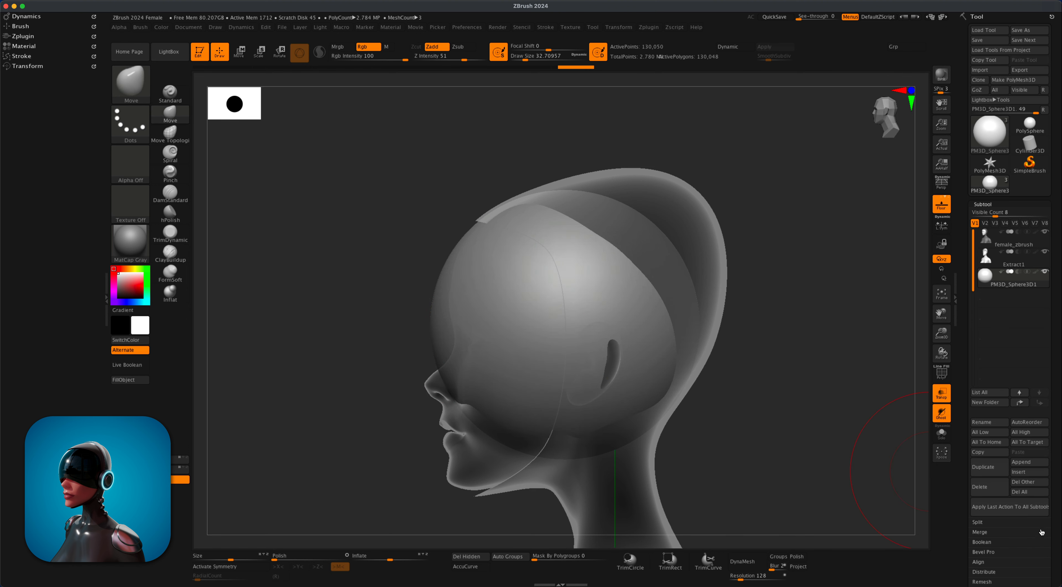
drag(1059, 513, 1059, 463)
click(986, 567)
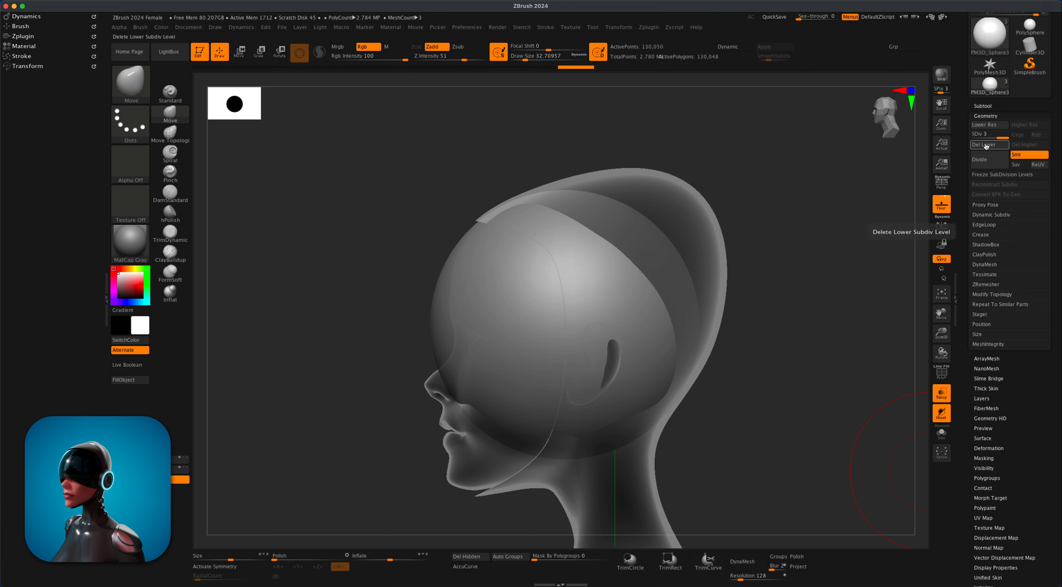
click(986, 145)
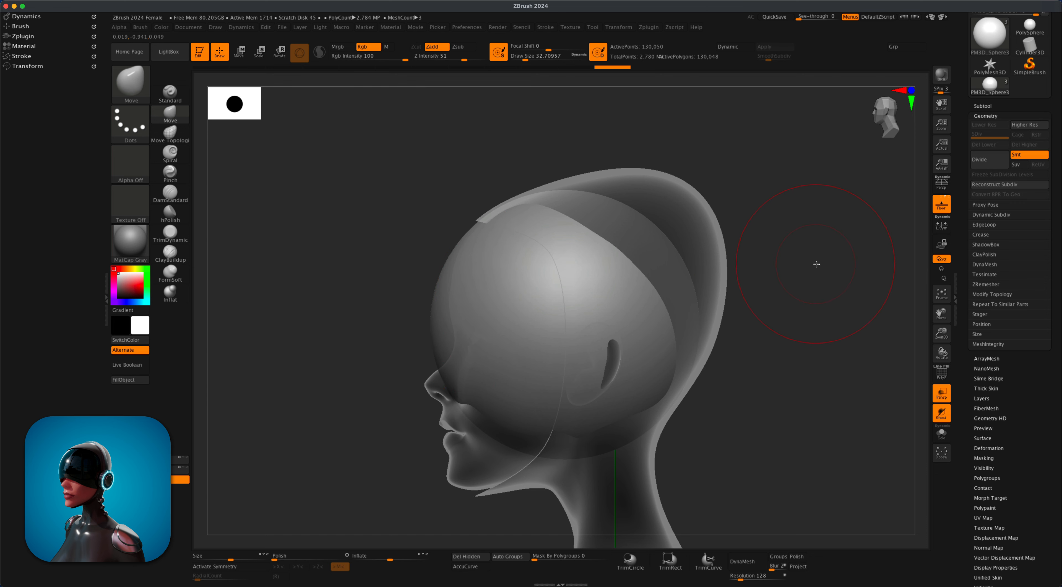
Step: Slice off the sphere's lower part with the KnifeCurve brush along a curve from the back of the head up over the nose bridge
drag(827, 274, 772, 320)
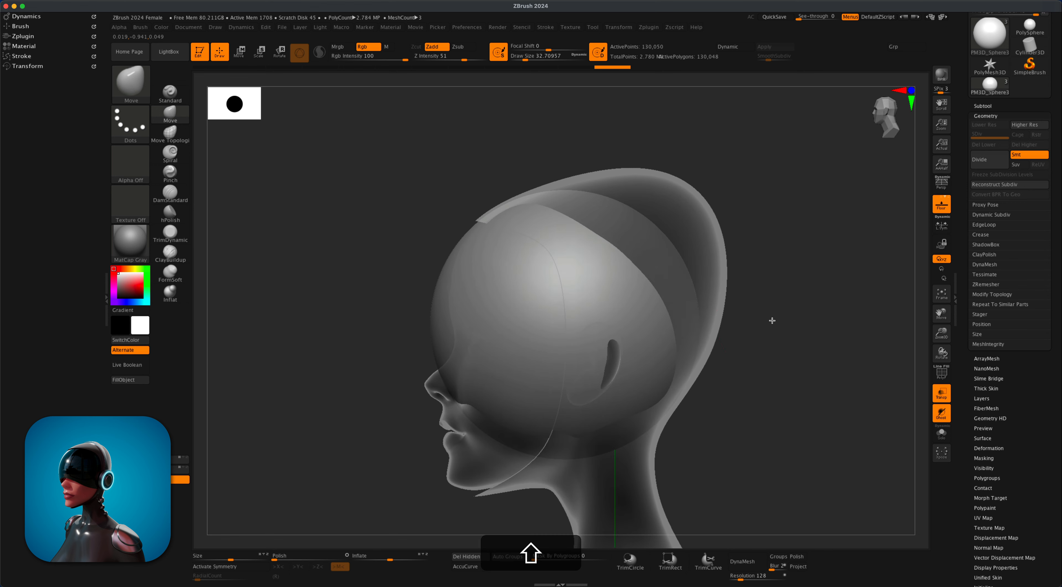
alt+drag(806, 373, 811, 334)
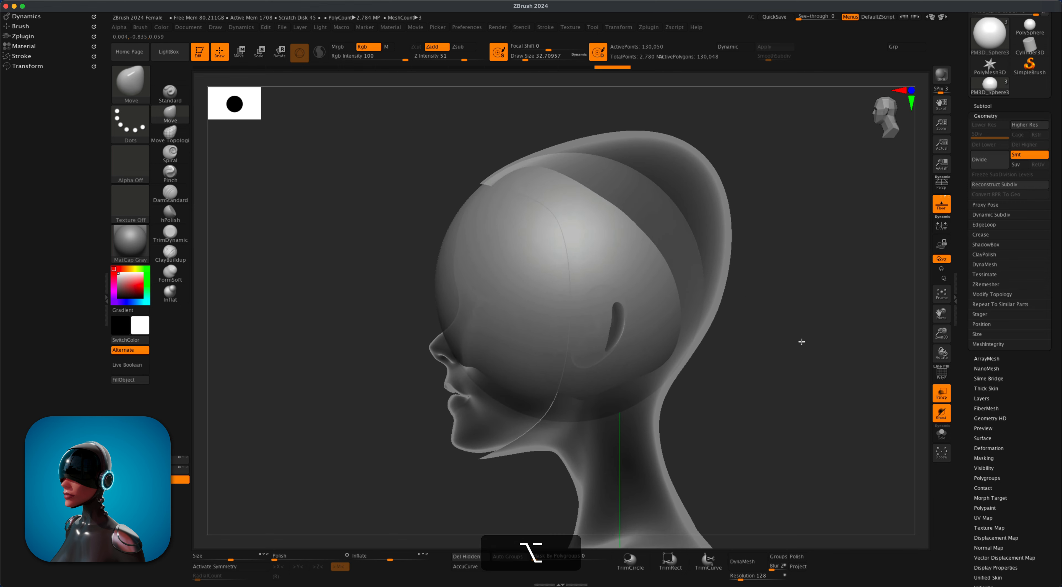
key(super+shift)
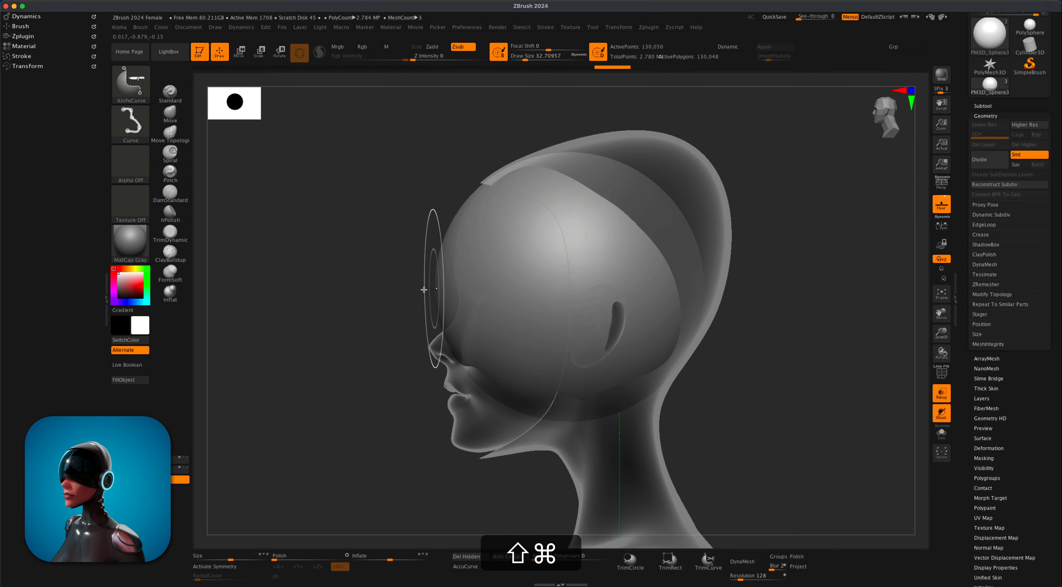
mouse_move(300, 294)
shift+super+mouse_down()
mouse_move(725, 437)
mouse_move(767, 262)
mouse_move(310, 198)
mouse_move(254, 222)
mouse_move(429, 303)
mouse_move(723, 336)
mouse_move(474, 337)
mouse_move(358, 294)
mouse_move(333, 300)
mouse_move(348, 305)
mouse_move(346, 326)
mouse_move(347, 292)
mouse_move(355, 305)
mouse_move(374, 237)
mouse_move(361, 348)
mouse_move(363, 285)
mouse_move(378, 320)
mouse_move(497, 345)
mouse_move(512, 359)
mouse_move(431, 335)
mouse_move(381, 259)
shift+super+mouse_up()
key(alt)
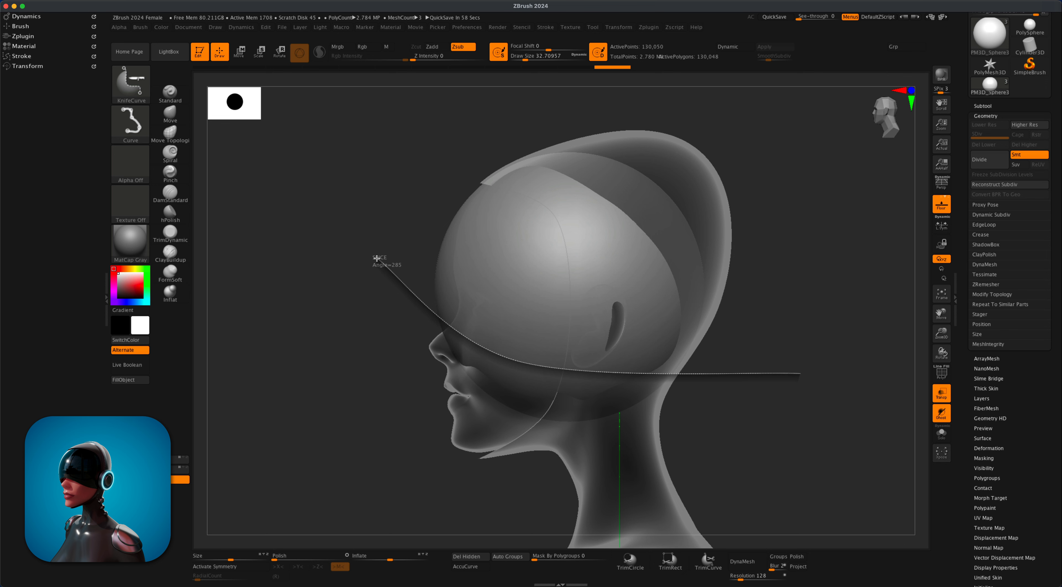
shift+super+drag(377, 258, 376, 258)
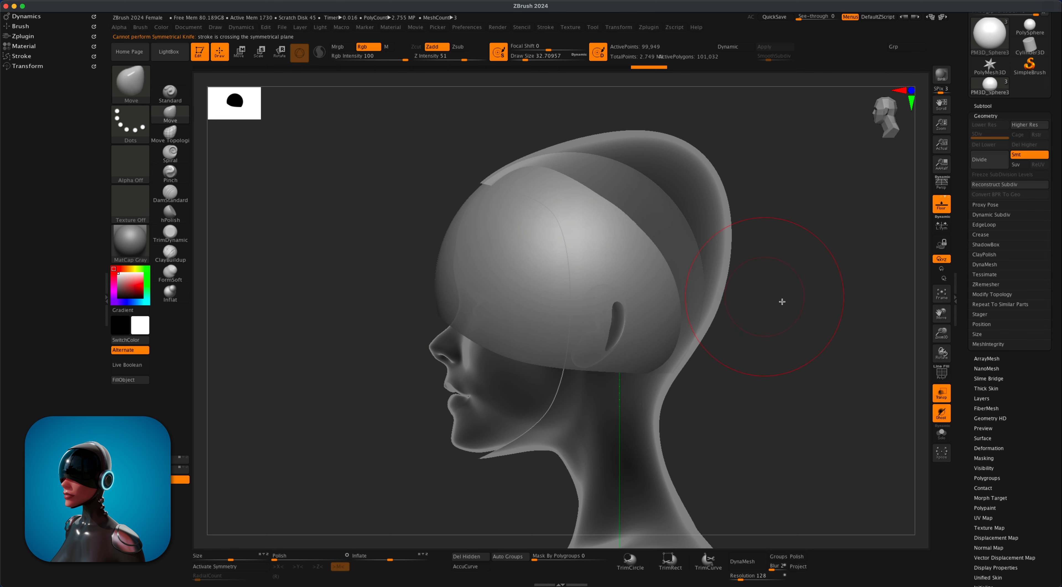
Step: Turn off ghosted transparency, face the head from the front, and activate X symmetry on the cut sphere
mouse_move(782, 301)
mouse_down()
mouse_move(849, 331)
mouse_move(777, 335)
mouse_move(882, 352)
mouse_up()
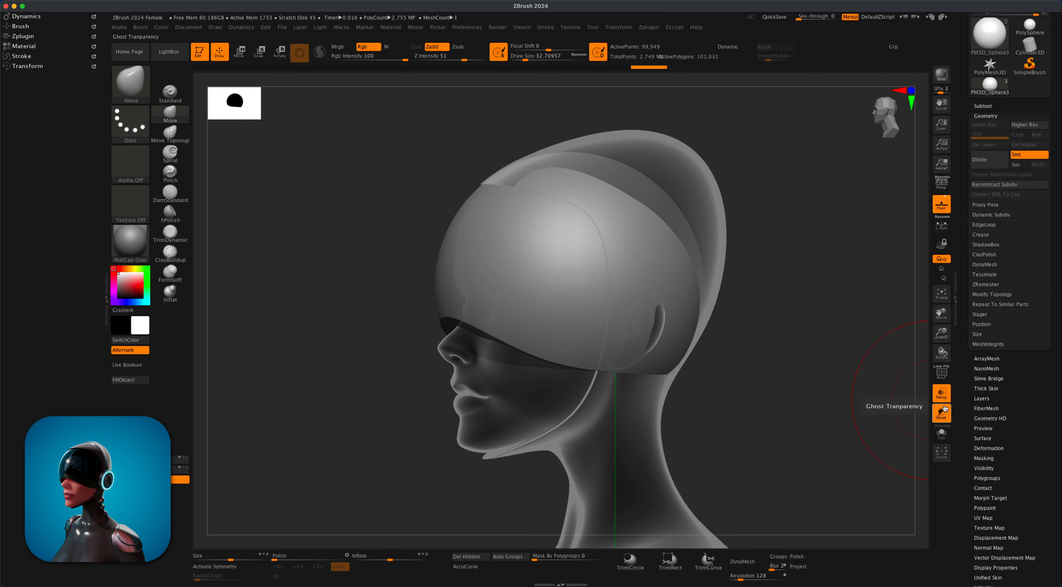
click(943, 396)
drag(802, 337, 826, 338)
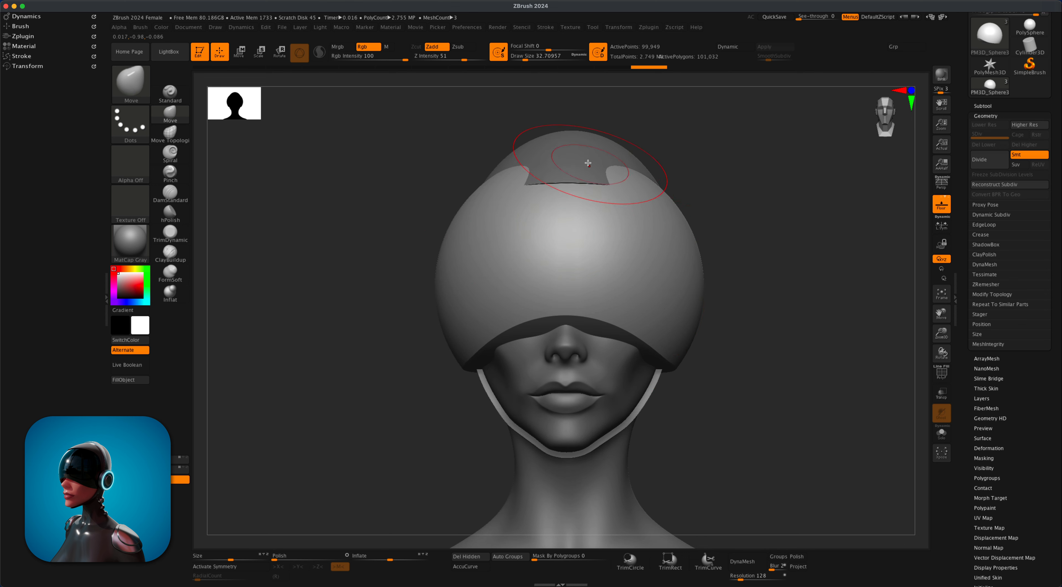
alt+drag(703, 154, 702, 164)
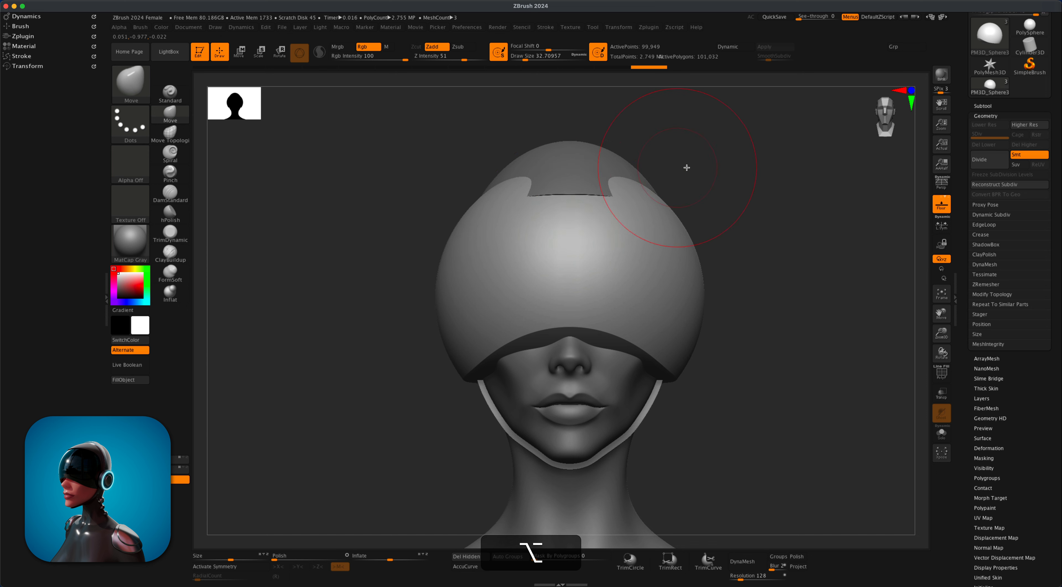
alt+drag(822, 206, 889, 172)
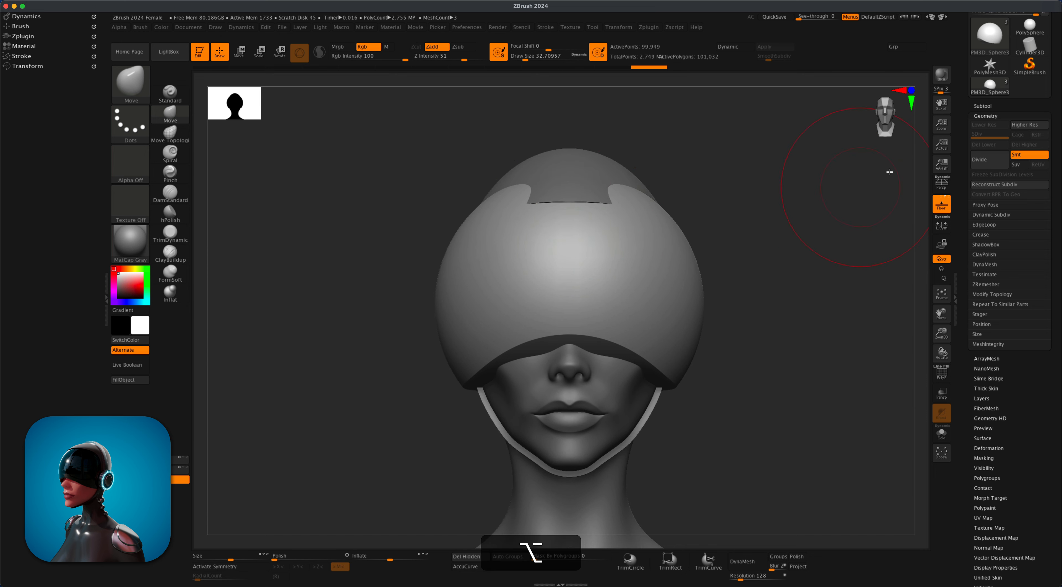
click(984, 106)
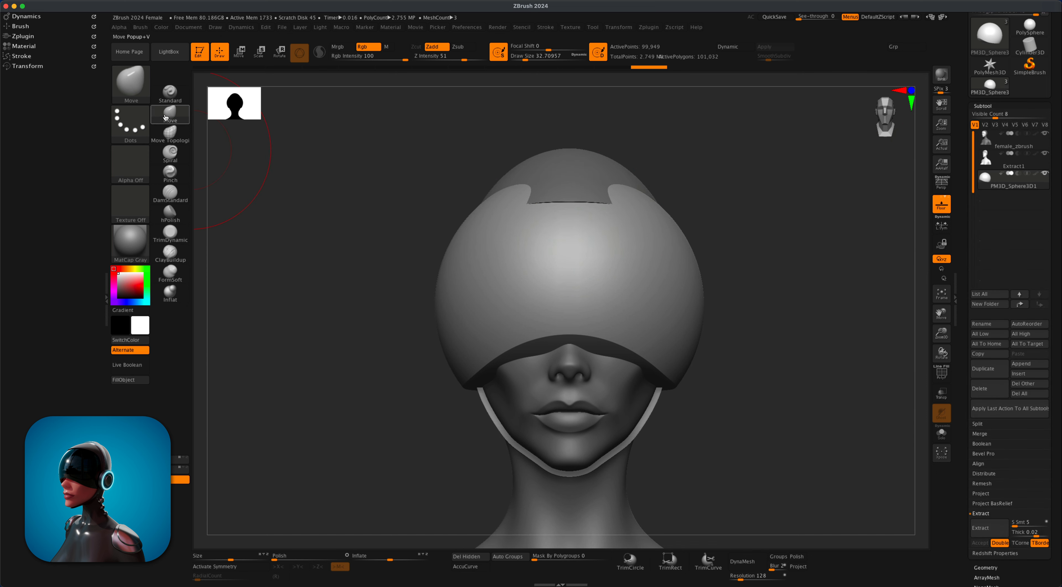
key(x)
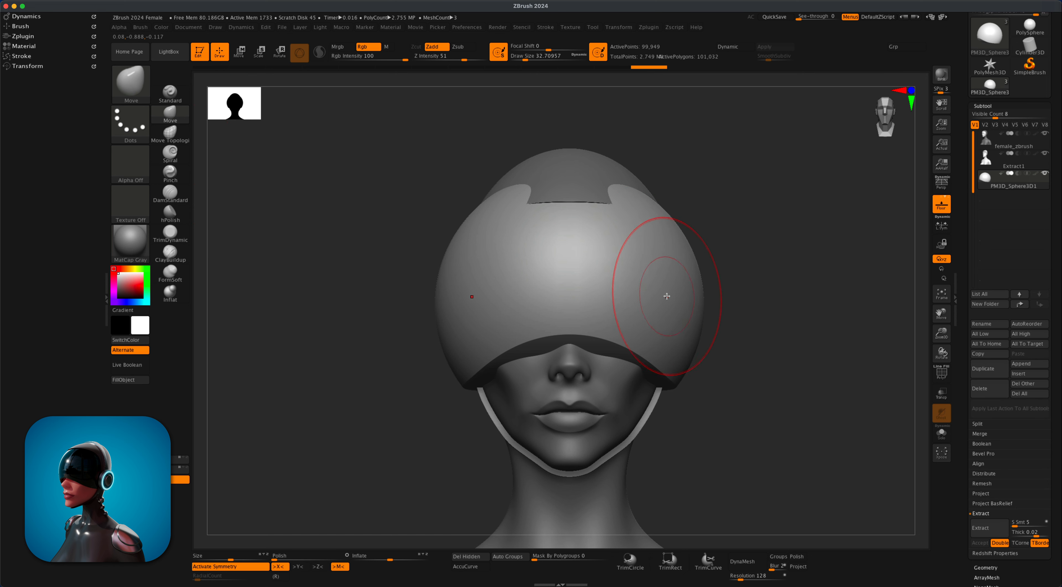
Step: Enlarge the Move brush's draw size to about 59 and push the visor's sides inward to match the head's width
key(s)
mouse_move(724, 288)
mouse_down()
mouse_move(734, 291)
mouse_move(683, 293)
mouse_up()
key(s)
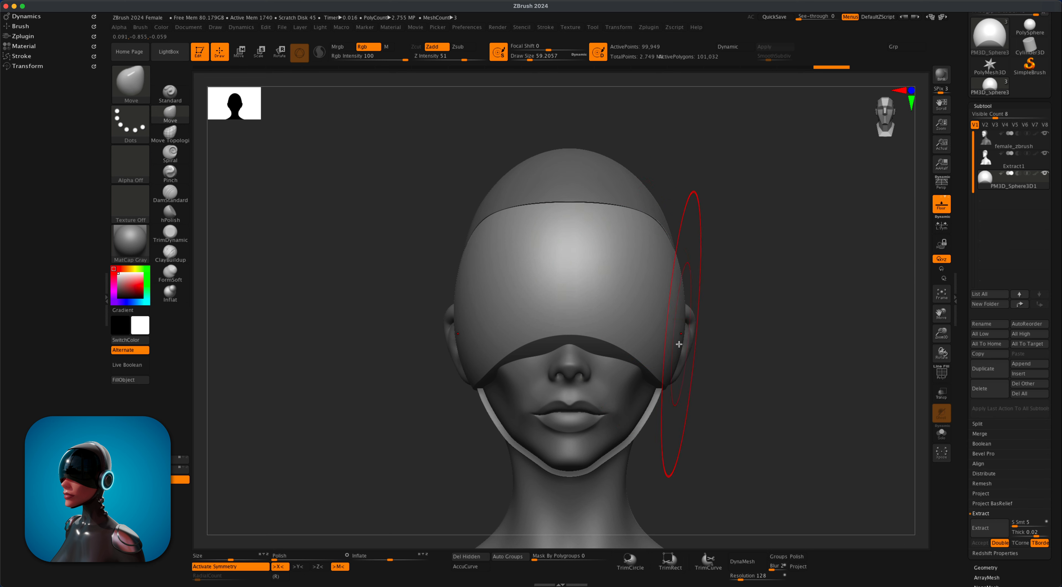
mouse_move(732, 297)
mouse_down()
mouse_move(659, 287)
mouse_move(711, 325)
mouse_up()
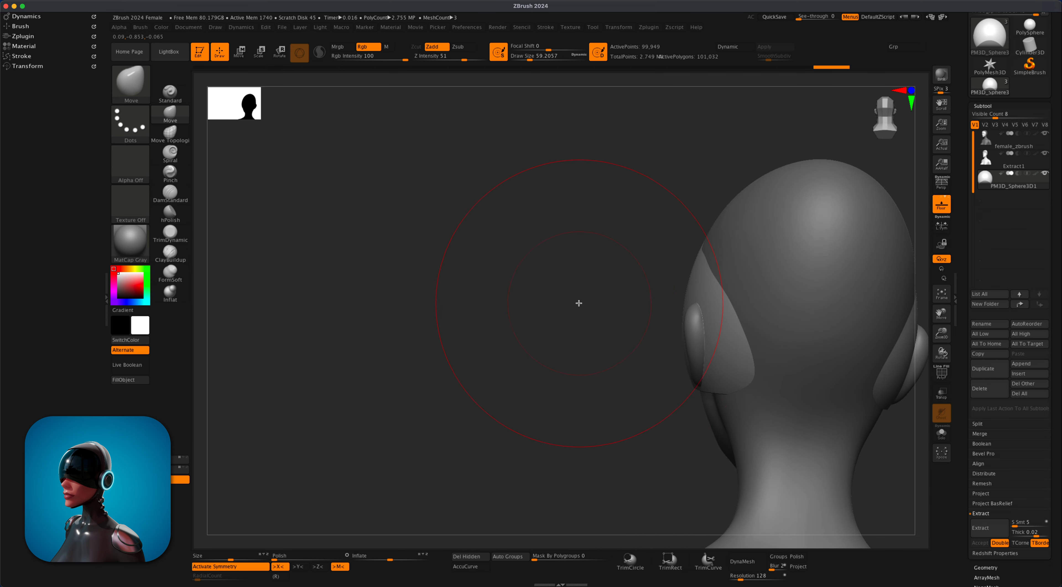
Step: Tuck the visor's rear sides into the head from behind so its visible edge ends just in front of the ears
mouse_move(579, 303)
mouse_down()
mouse_move(474, 284)
mouse_move(576, 298)
mouse_move(631, 320)
mouse_up()
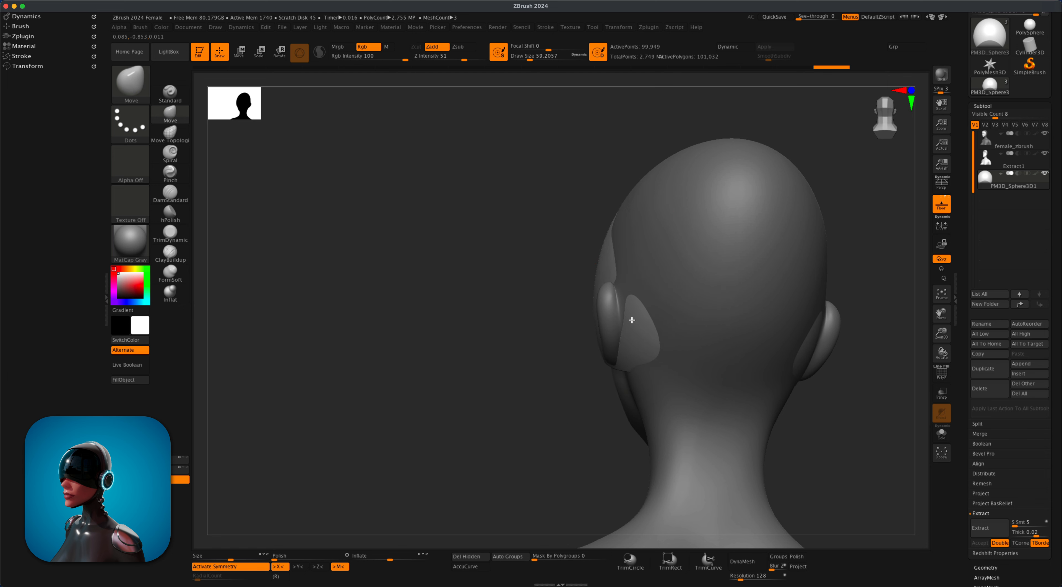
key(ctrl+z)
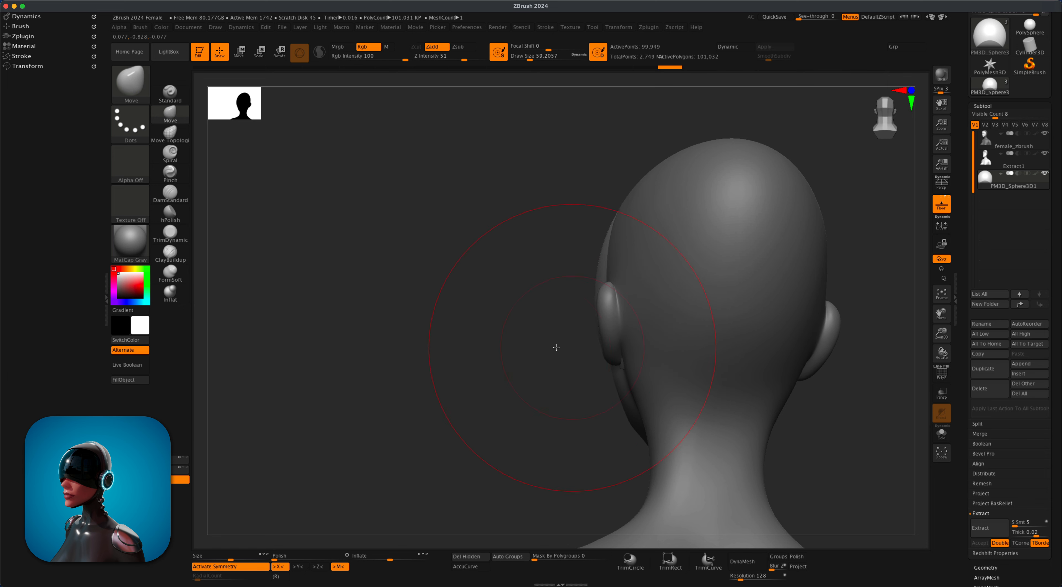
mouse_move(515, 349)
mouse_down()
mouse_move(557, 368)
mouse_move(495, 337)
mouse_up()
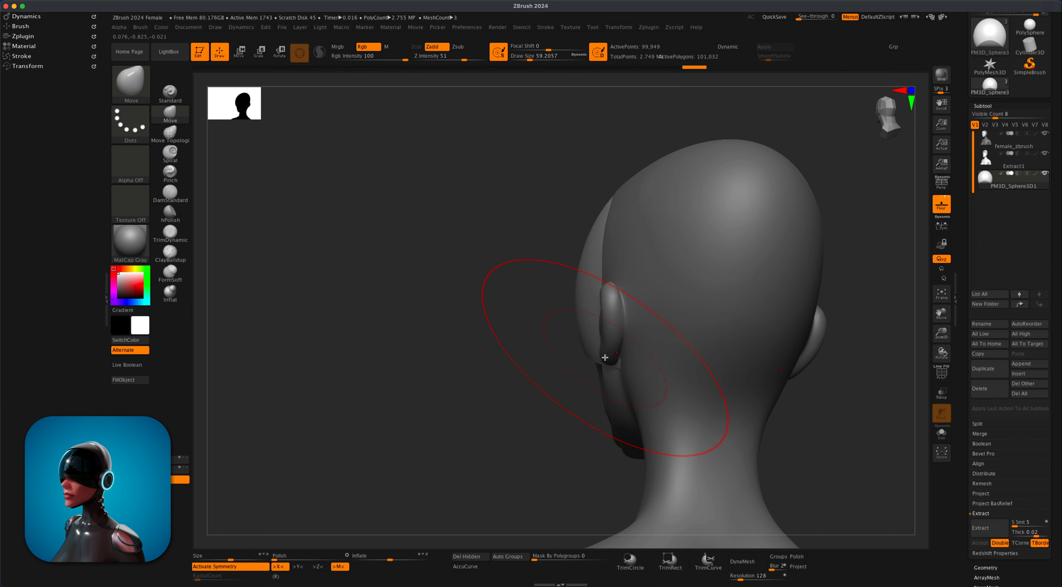
mouse_move(606, 356)
mouse_down()
mouse_move(542, 383)
mouse_move(557, 364)
mouse_up()
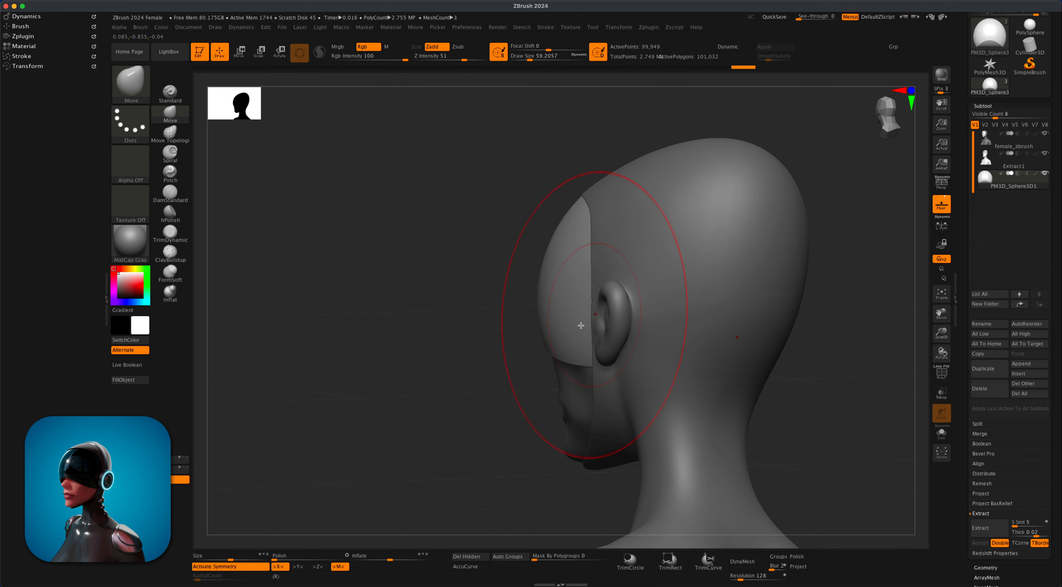
drag(475, 374, 520, 367)
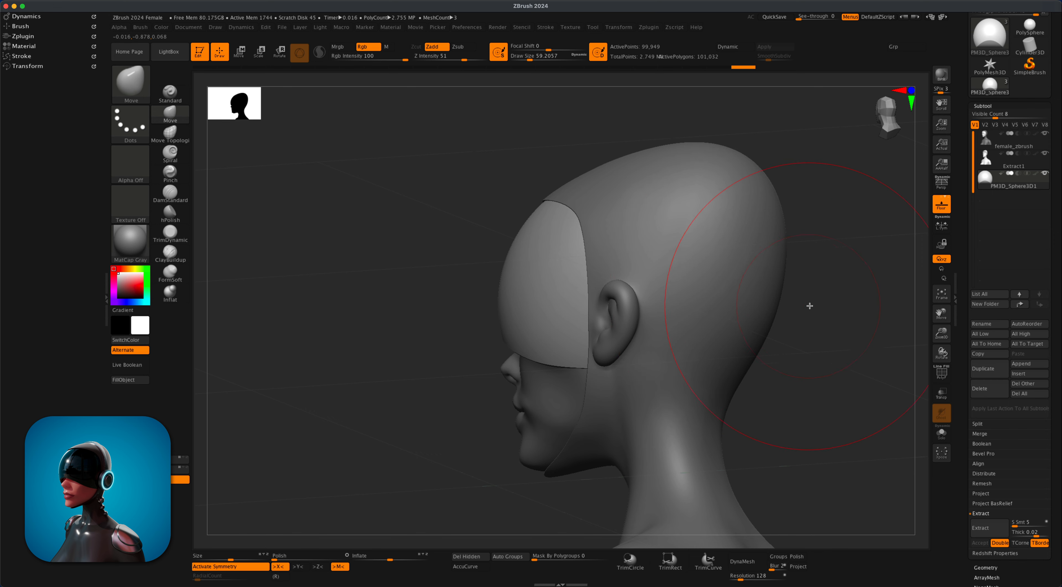
Step: Refine the visor's fit around the temples and forehead with the Move brush at draw sizes of about 39, 29 and 65
drag(809, 305, 837, 291)
drag(735, 302, 763, 258)
key(s)
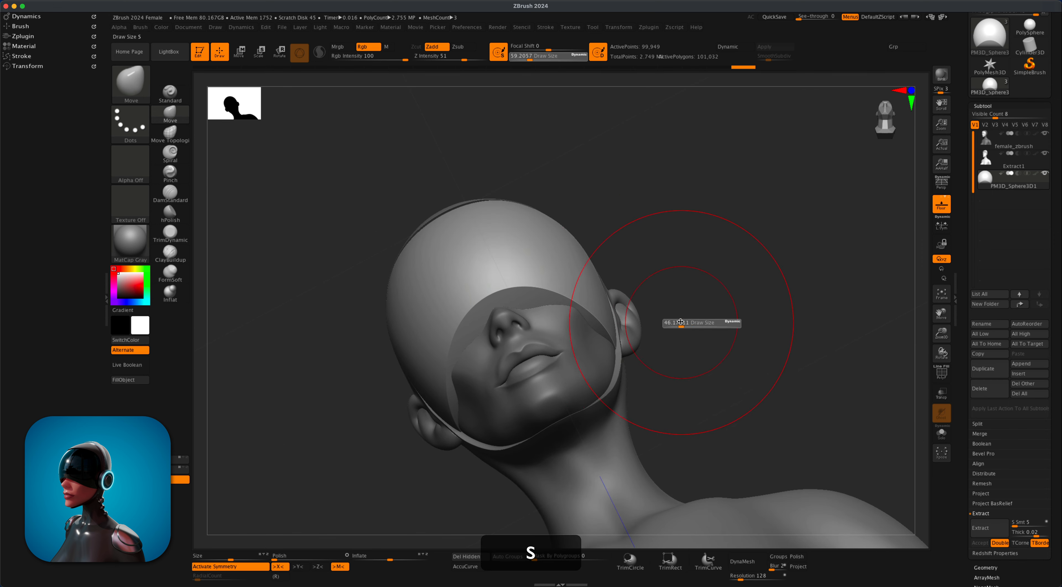
drag(680, 322, 676, 335)
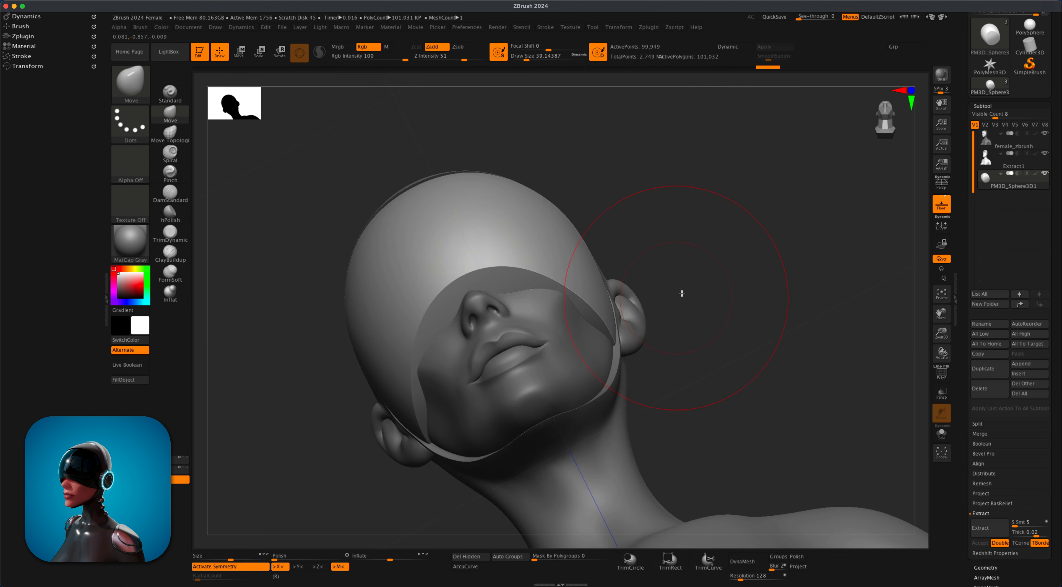
drag(682, 294, 675, 302)
key(s)
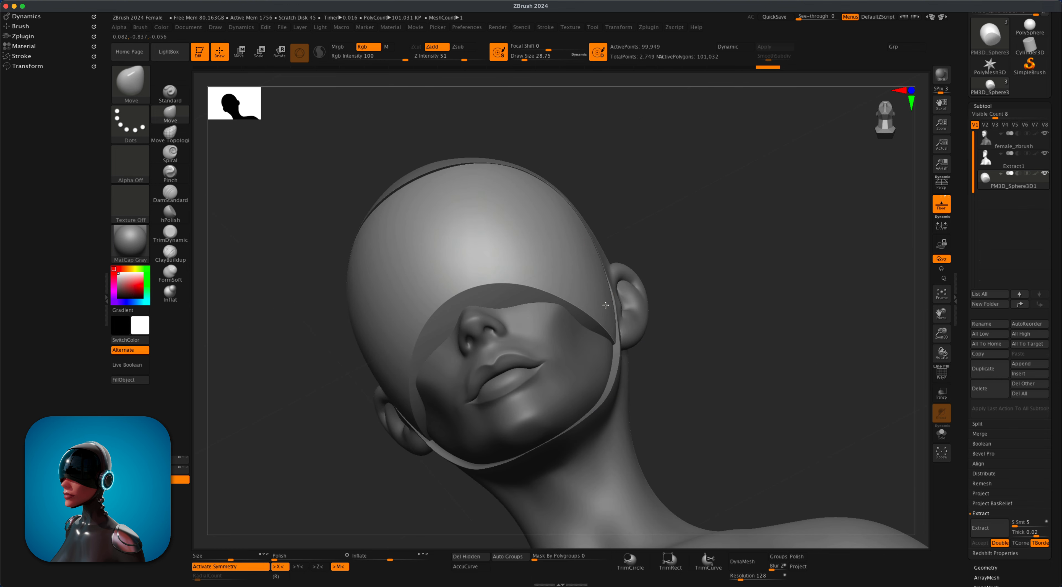
drag(667, 237, 666, 250)
key(s)
drag(608, 218, 629, 216)
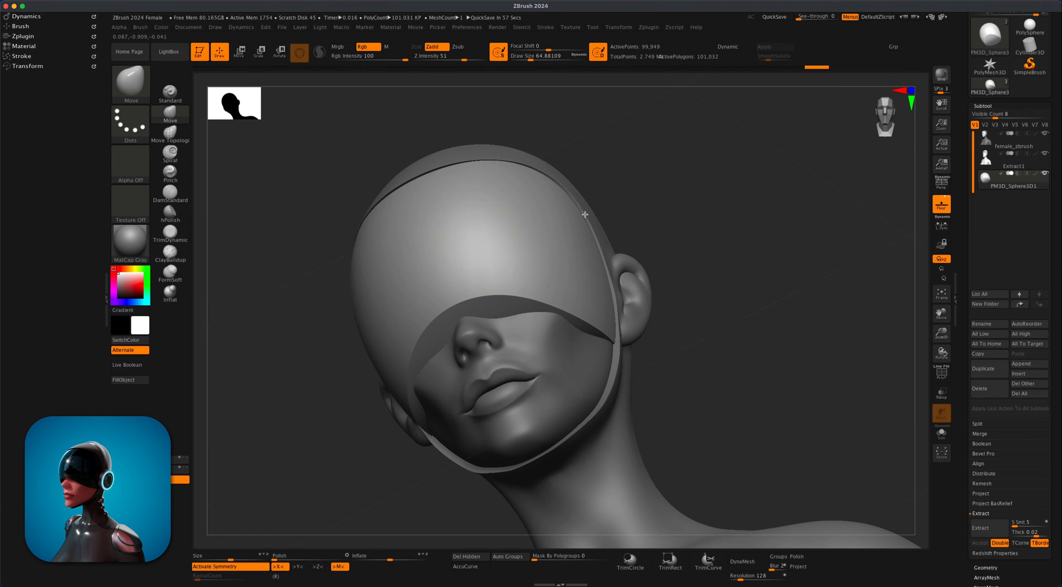
drag(643, 206, 746, 278)
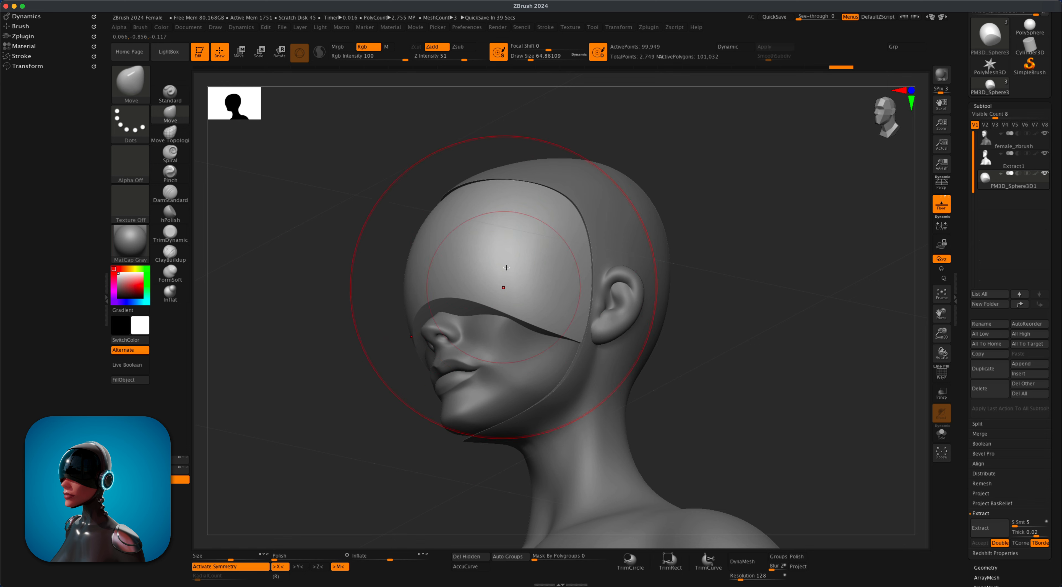
Step: Duplicate the visor subtool and scale the copy up slightly
drag(750, 218, 809, 249)
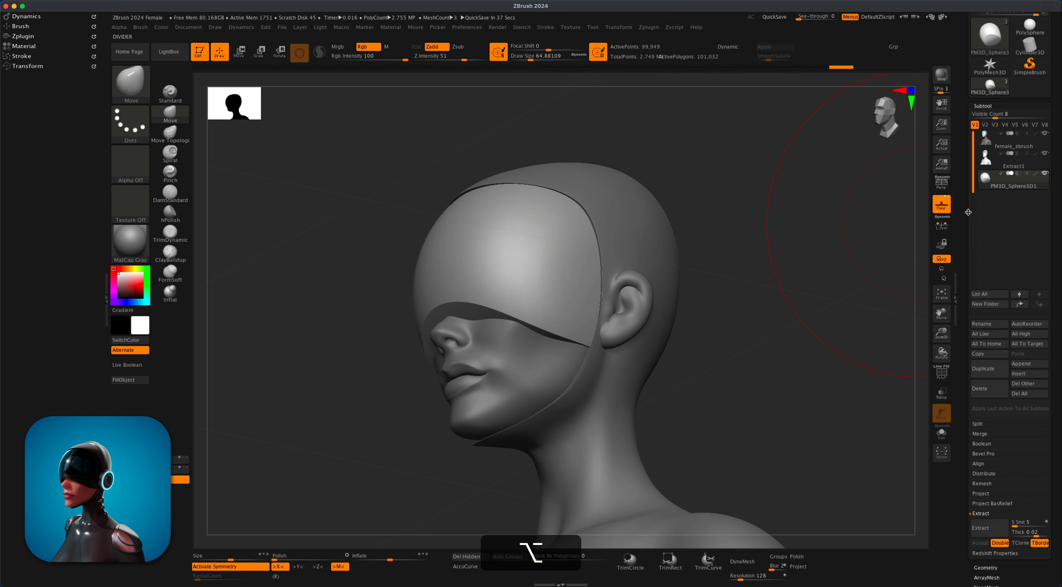
click(989, 368)
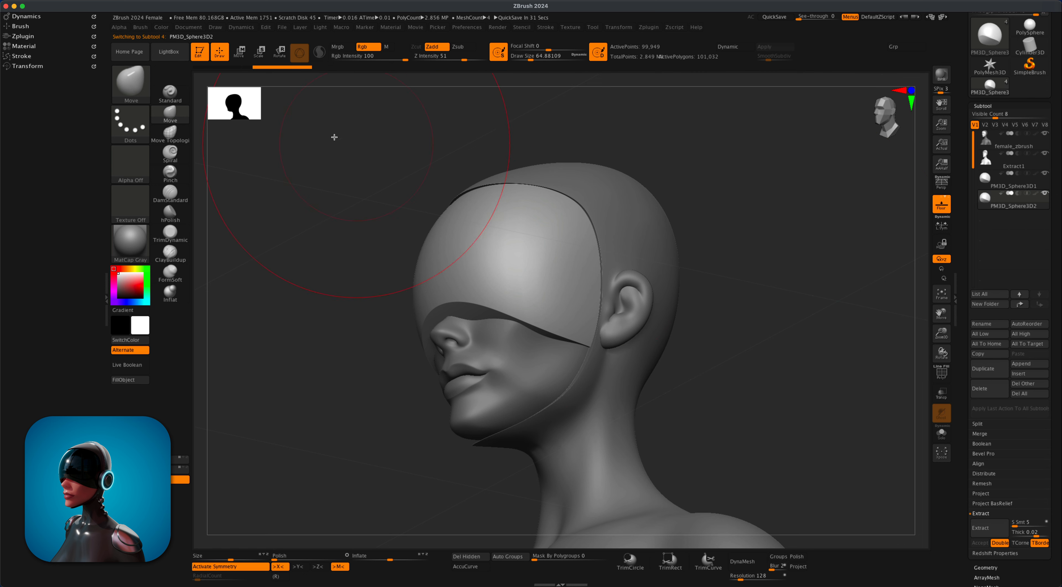
click(263, 59)
drag(539, 301, 547, 295)
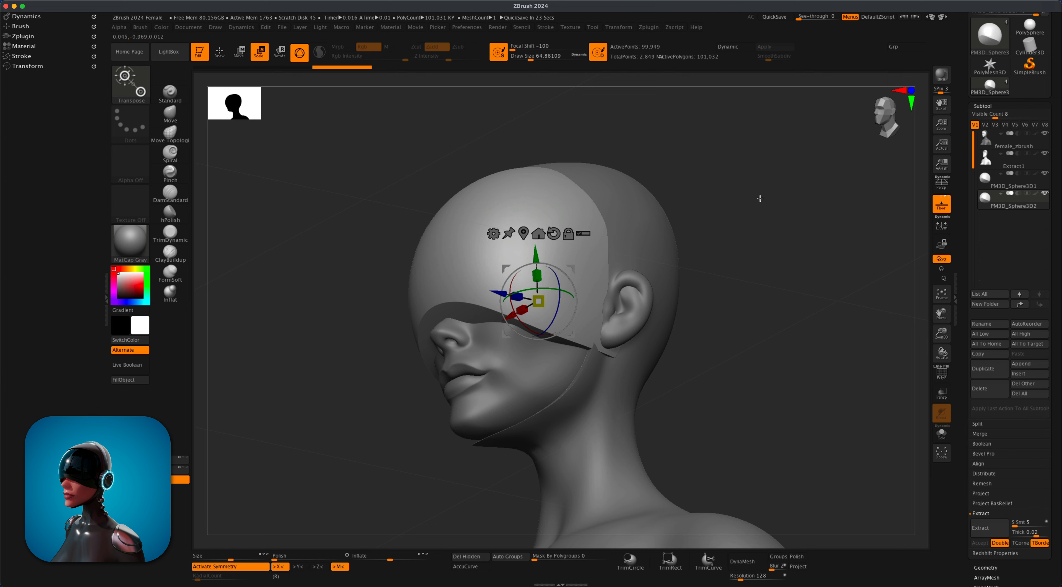
Step: Turn on ghosted transparency in side view and move the duplicate visor slightly back and down
click(238, 55)
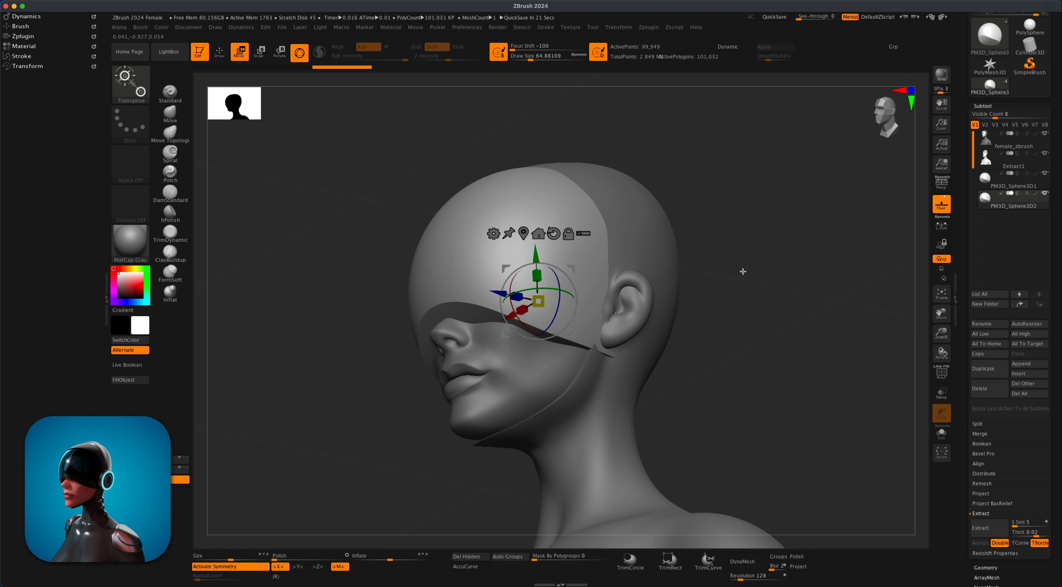
shift+drag(743, 271, 734, 295)
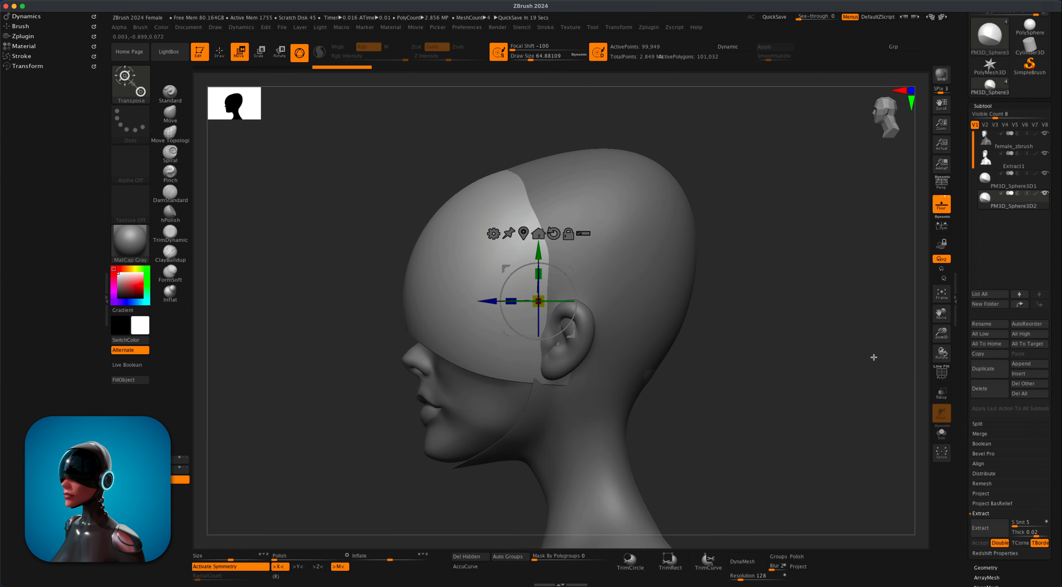
click(941, 394)
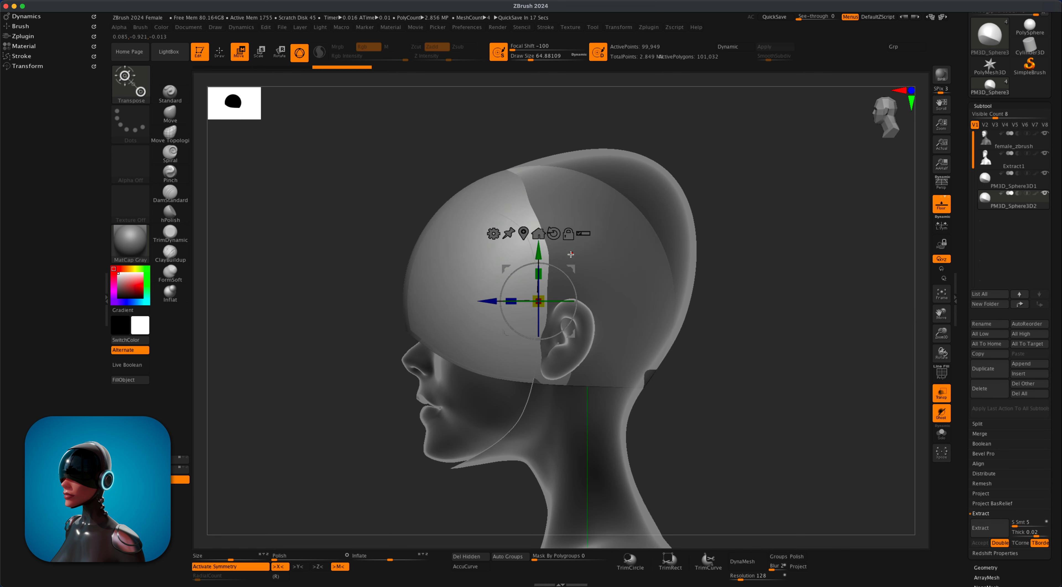
drag(575, 268, 581, 274)
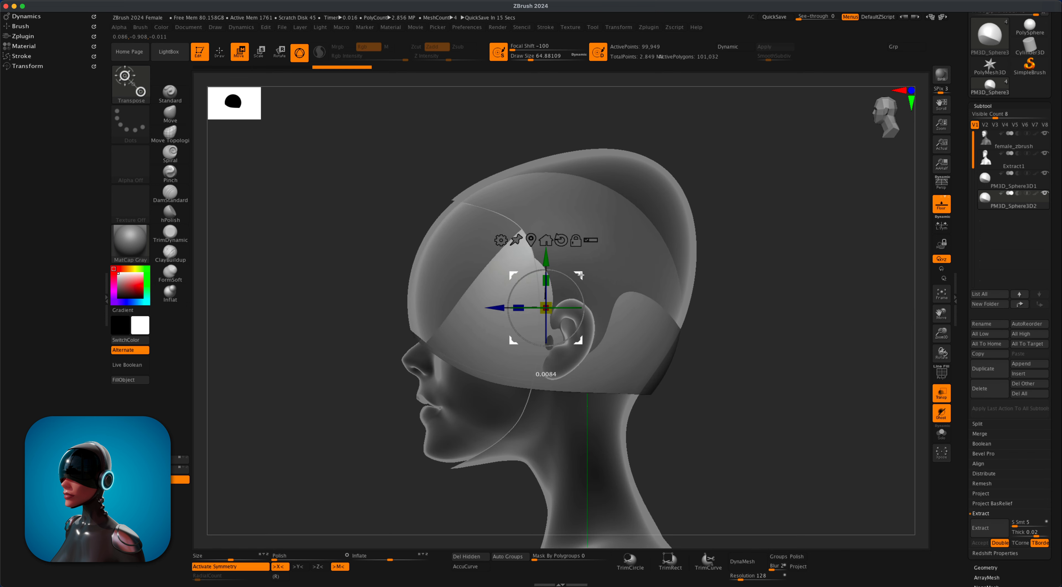
Step: Hide the female_zbrush and Extract1 subtools, leaving only the two visor pieces displayed
click(1045, 134)
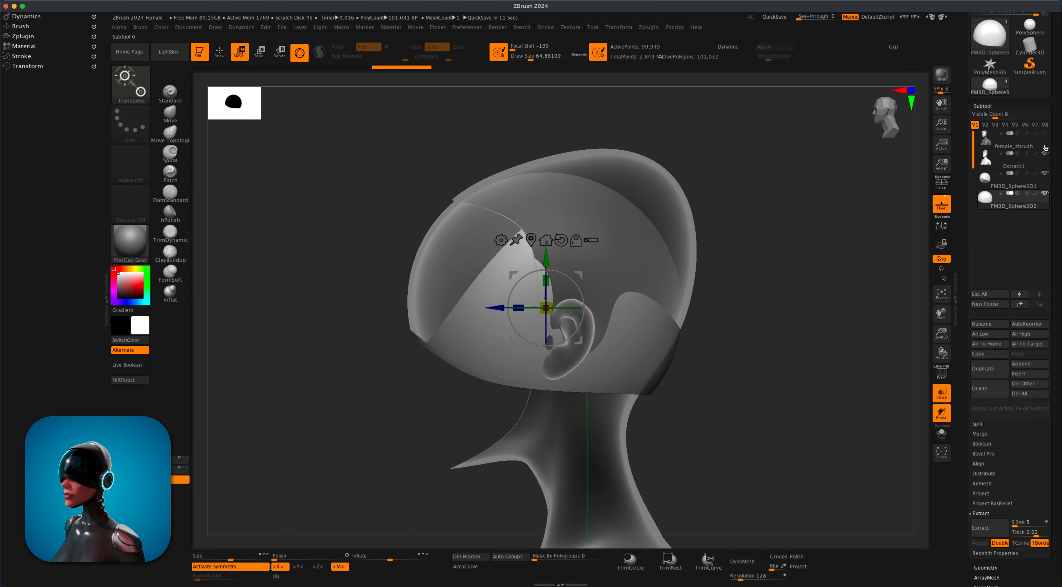
click(1043, 156)
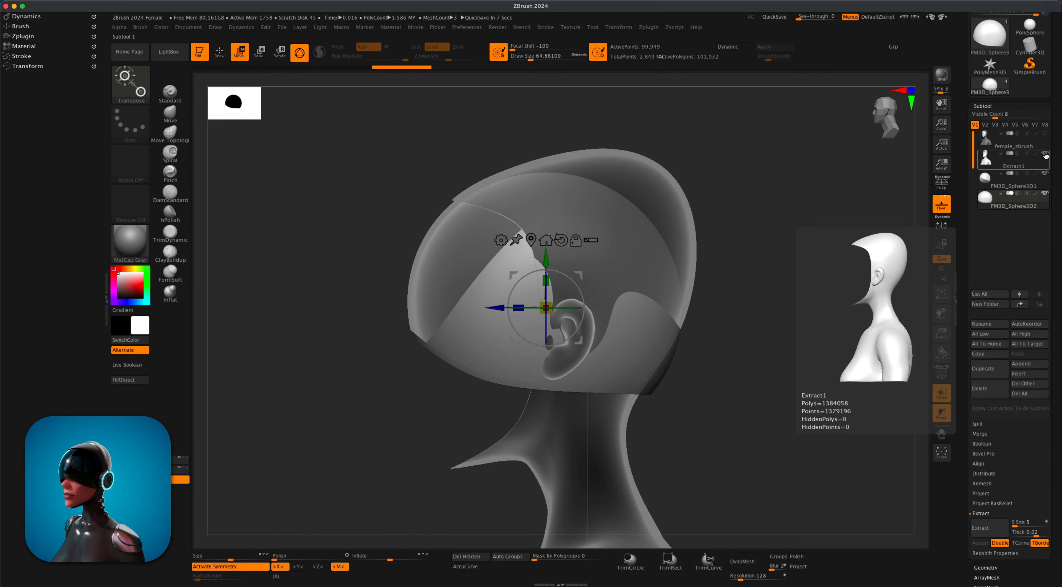
click(1045, 155)
Step: Shift the duplicate a little further back and down, and narrow it along X to about 0.87 in front view
mouse_move(582, 275)
mouse_down()
mouse_move(593, 277)
mouse_move(581, 277)
mouse_move(592, 291)
mouse_move(585, 279)
mouse_up()
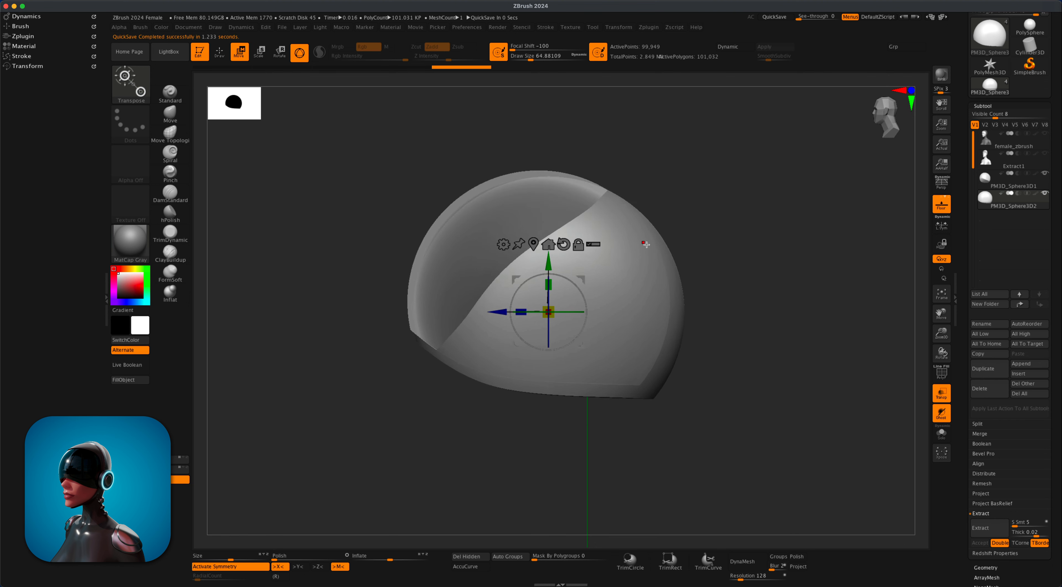
shift+drag(735, 220, 648, 233)
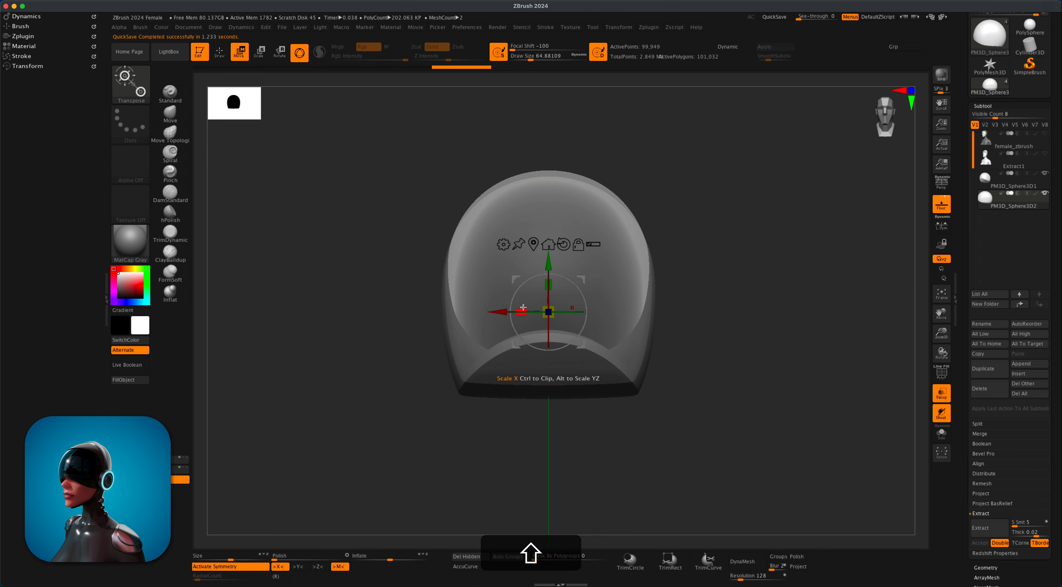
drag(522, 307, 529, 310)
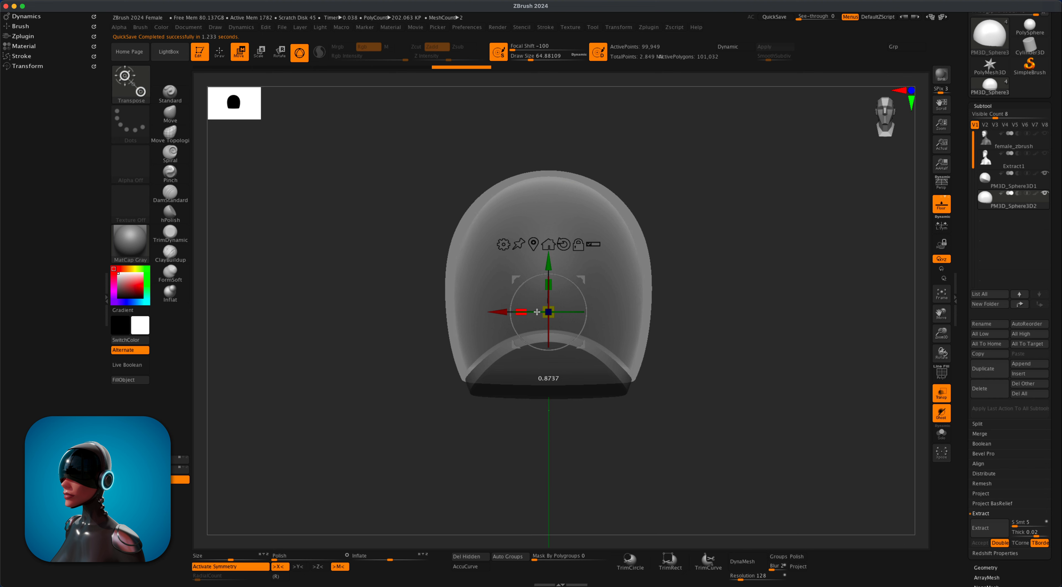
Step: Turn off ghosted transparency and check the two visor pieces from the front, side and below
drag(723, 262, 730, 201)
click(939, 395)
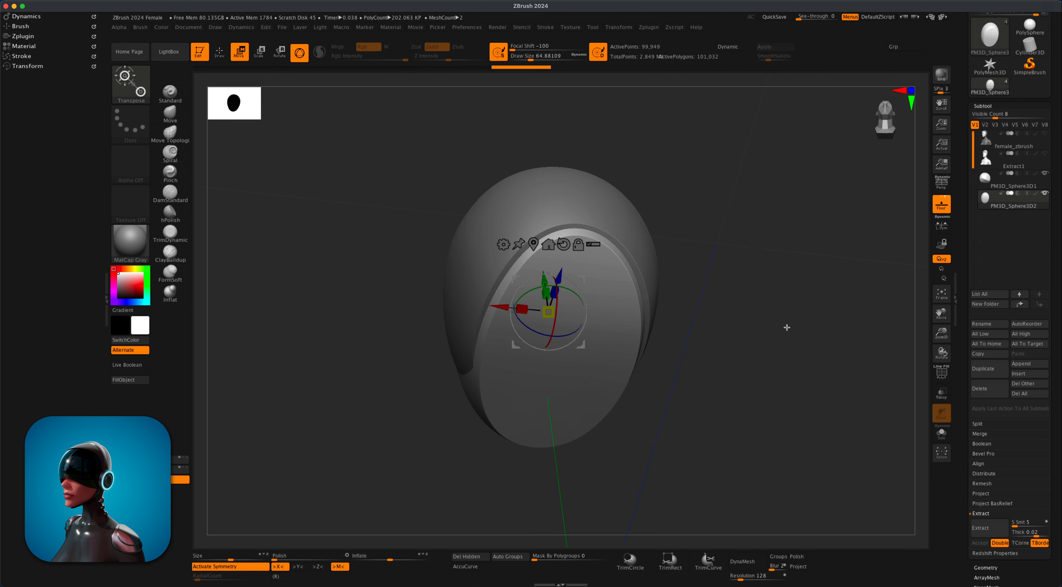
drag(784, 327, 738, 296)
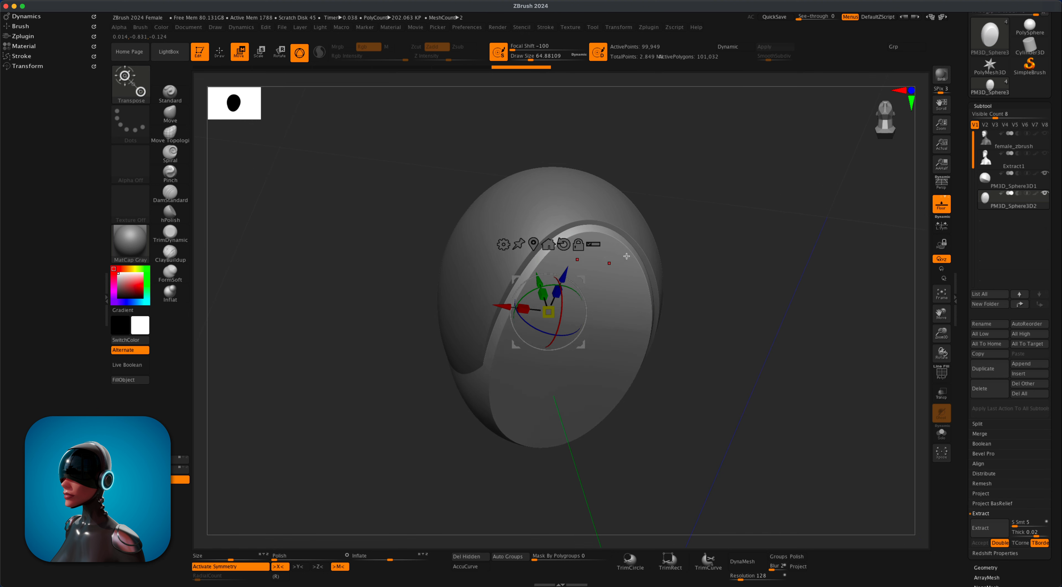
drag(626, 256, 696, 260)
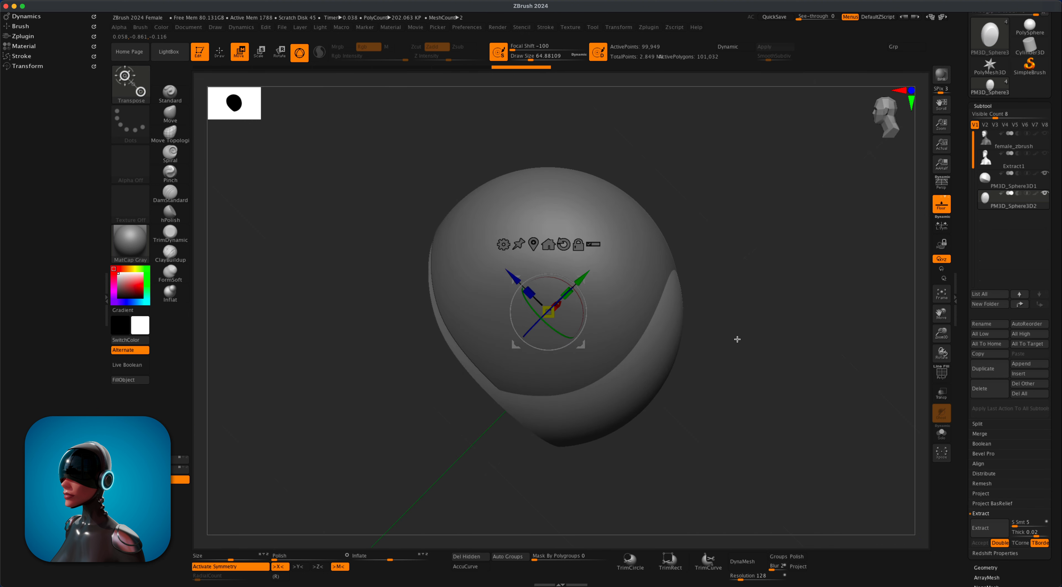
drag(737, 338, 788, 253)
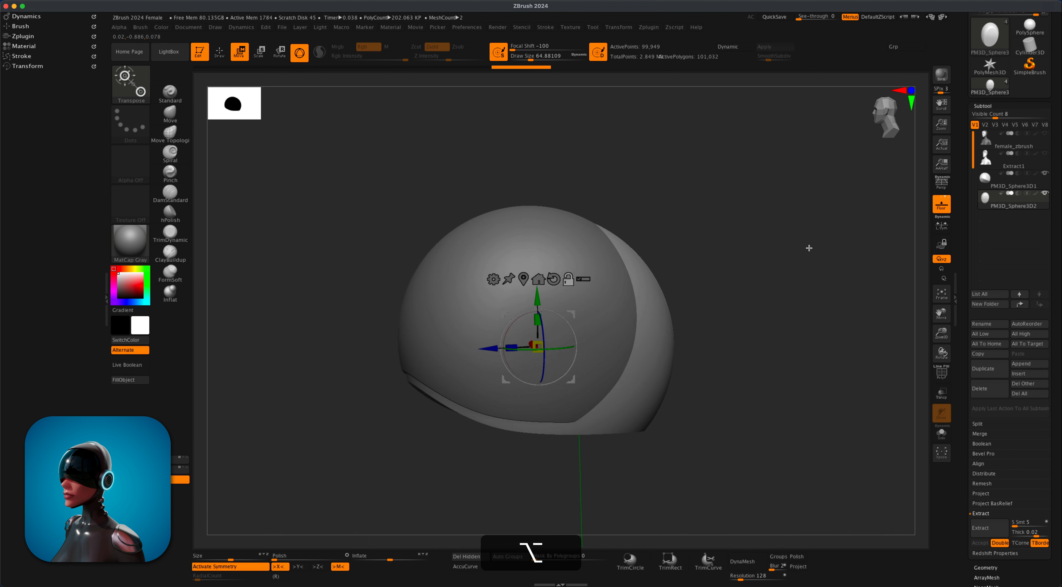
Step: Enable Live Boolean, set the duplicate visor PM3D_Sphere3D2 to subtraction, and make it the active subtool
click(1038, 185)
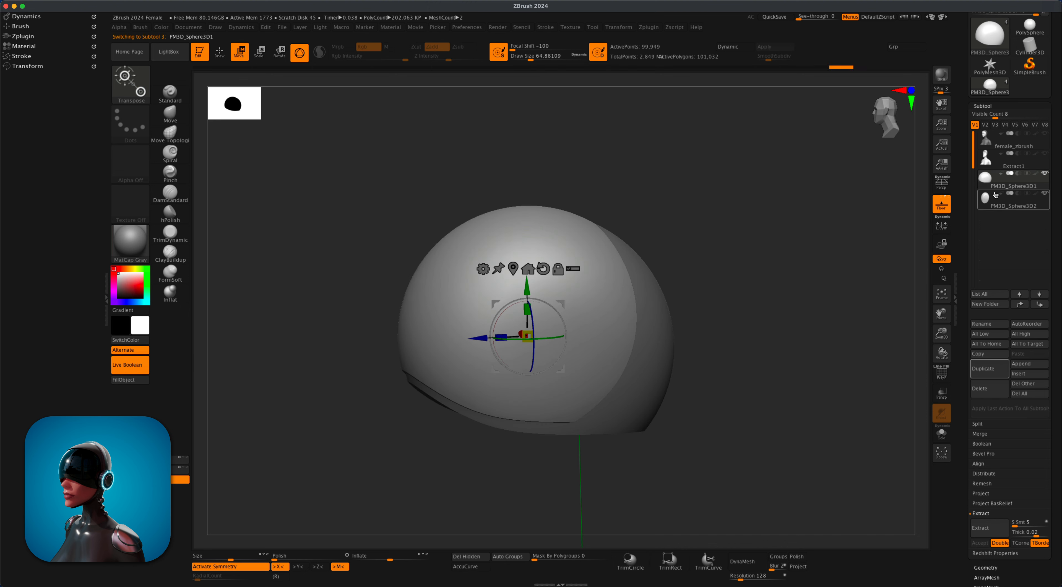
click(1016, 194)
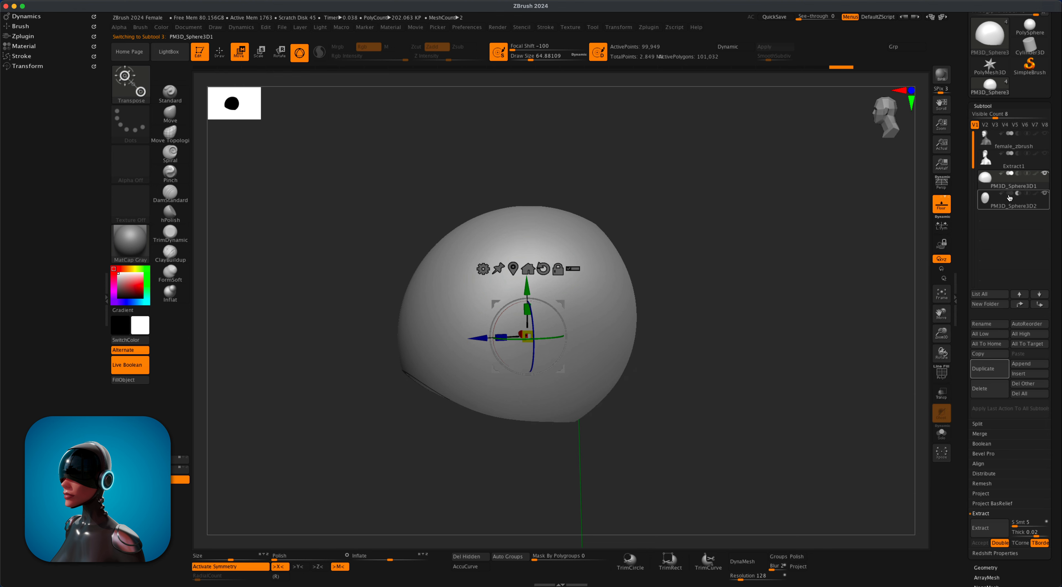
drag(733, 263, 682, 246)
click(1044, 206)
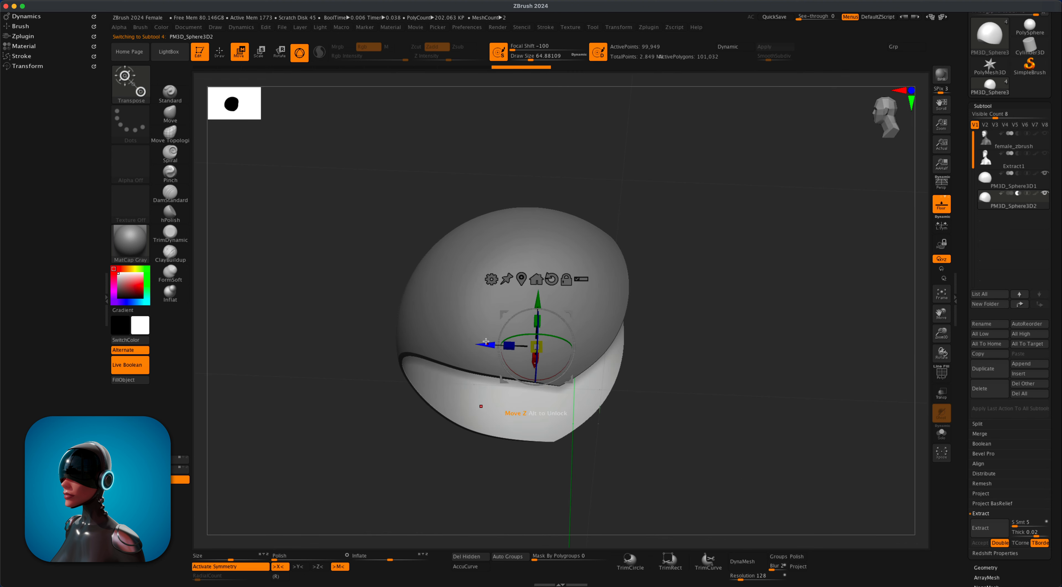
drag(485, 342, 507, 347)
key(super+z)
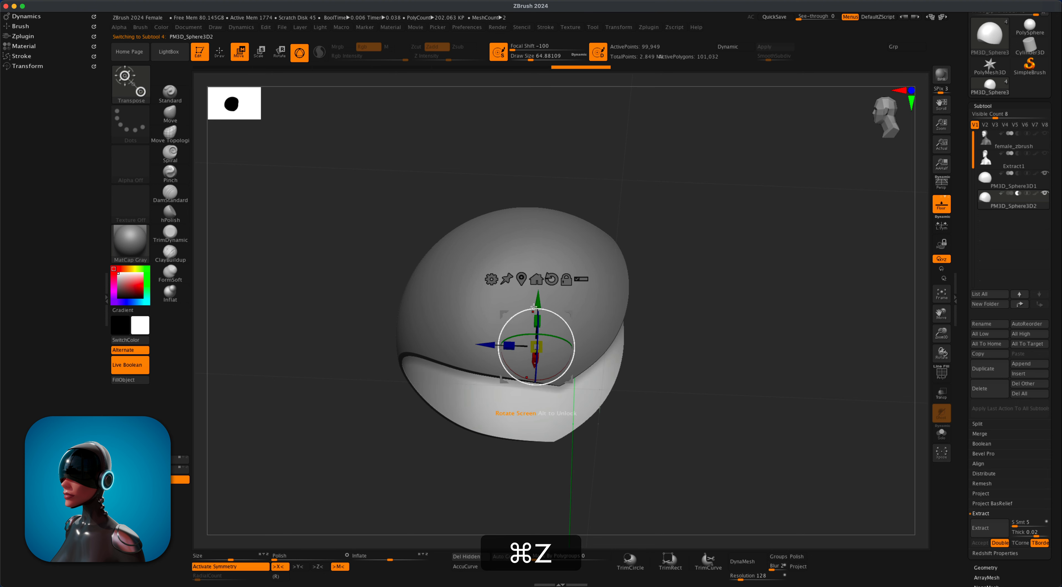
drag(534, 307, 540, 342)
key(super+z)
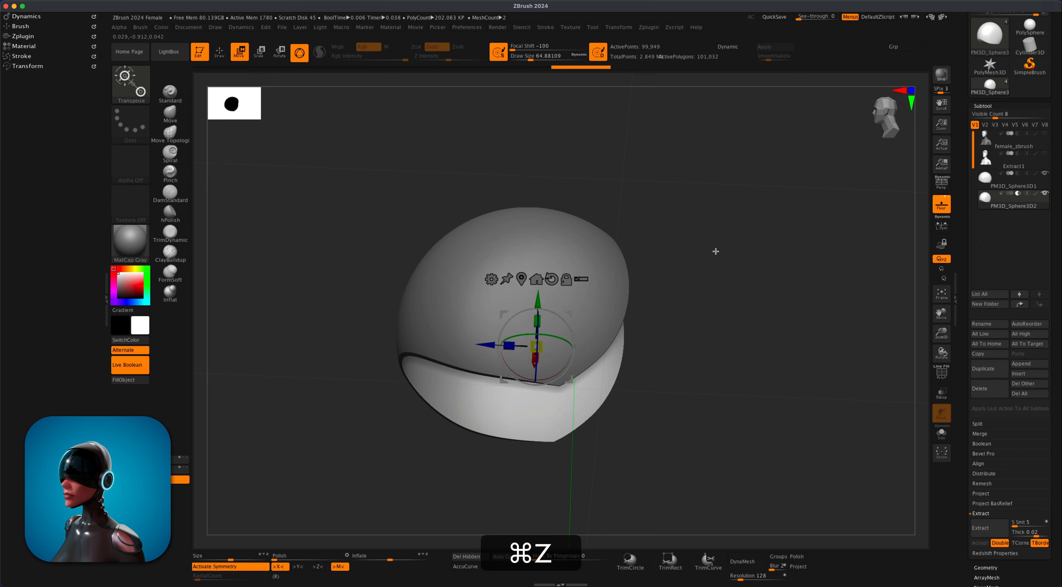
Step: Show the female_zbrush and Extract1 subtools again alongside the hollowed visor
mouse_move(715, 251)
mouse_down()
mouse_move(720, 282)
mouse_move(708, 215)
mouse_move(702, 246)
mouse_move(726, 255)
mouse_up()
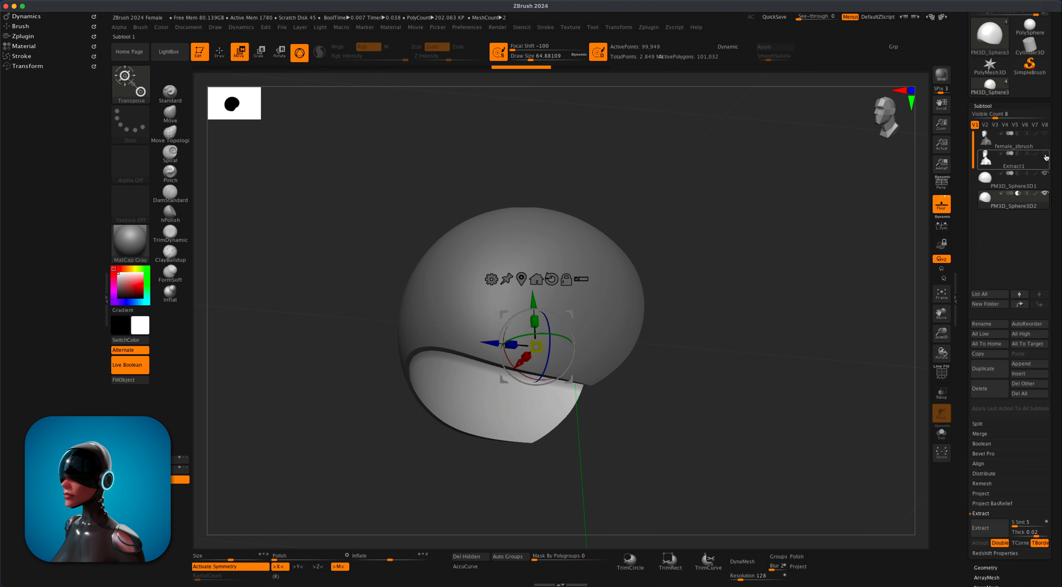
click(1045, 135)
click(1045, 154)
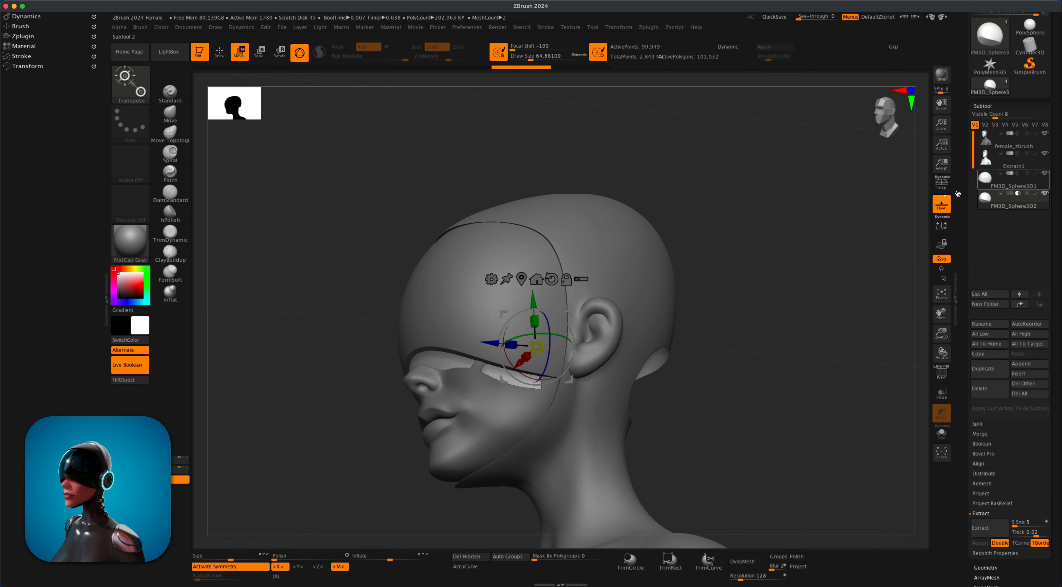
Step: Mark the PM3D_Sphere3D1 subtool as the start of its own Live Boolean group
drag(800, 254, 852, 228)
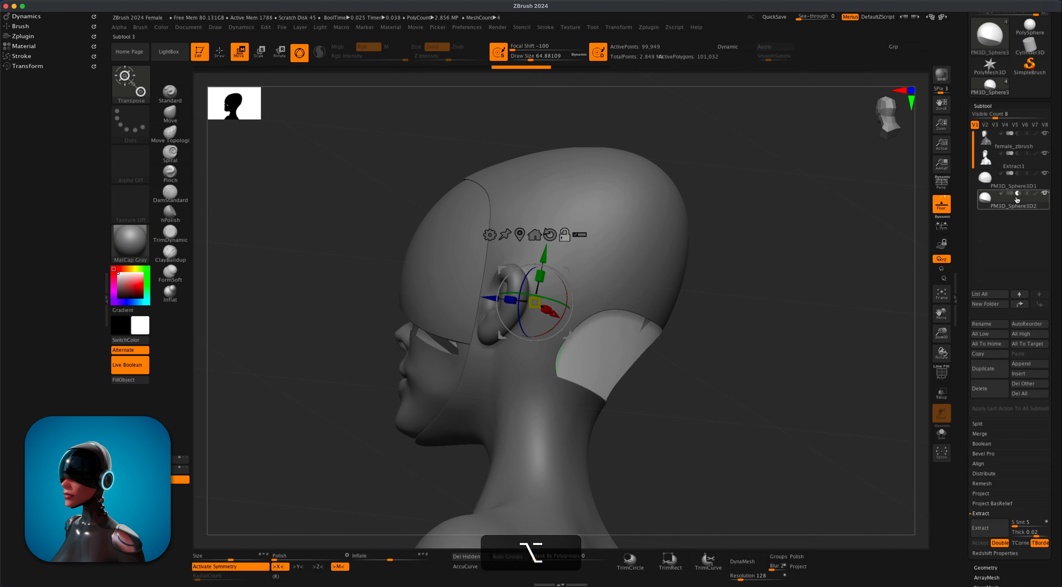
drag(783, 280, 772, 274)
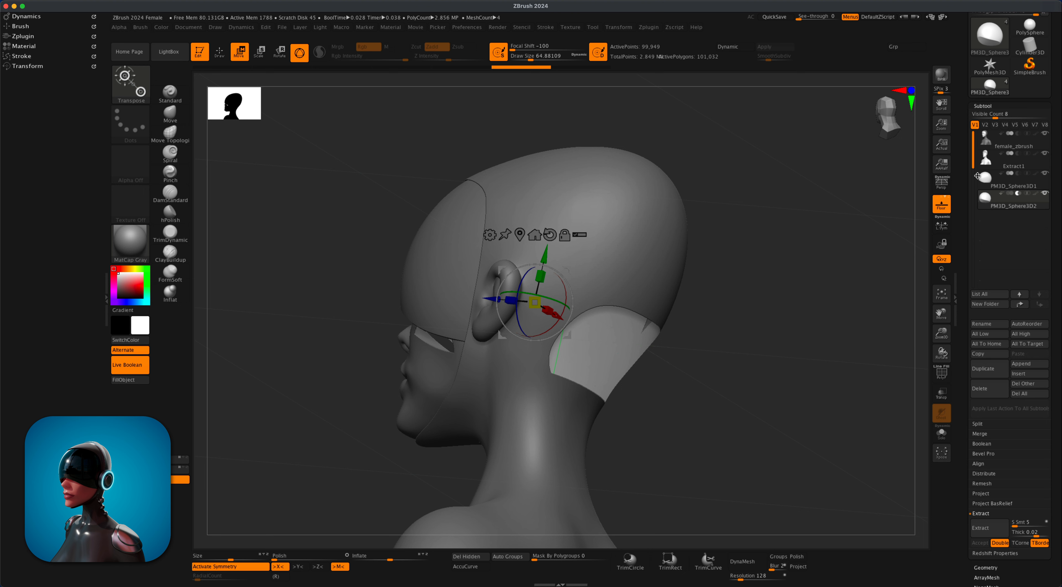
mouse_move(1002, 177)
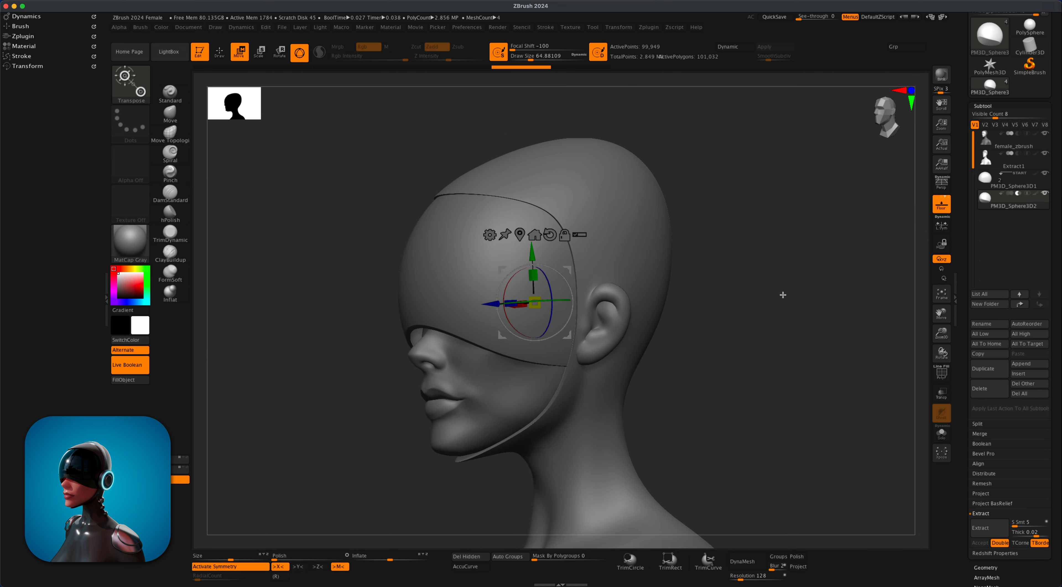
Step: Return to the Move brush with a draw size of about 41 and examine the visor's fit from the front and side
key(q)
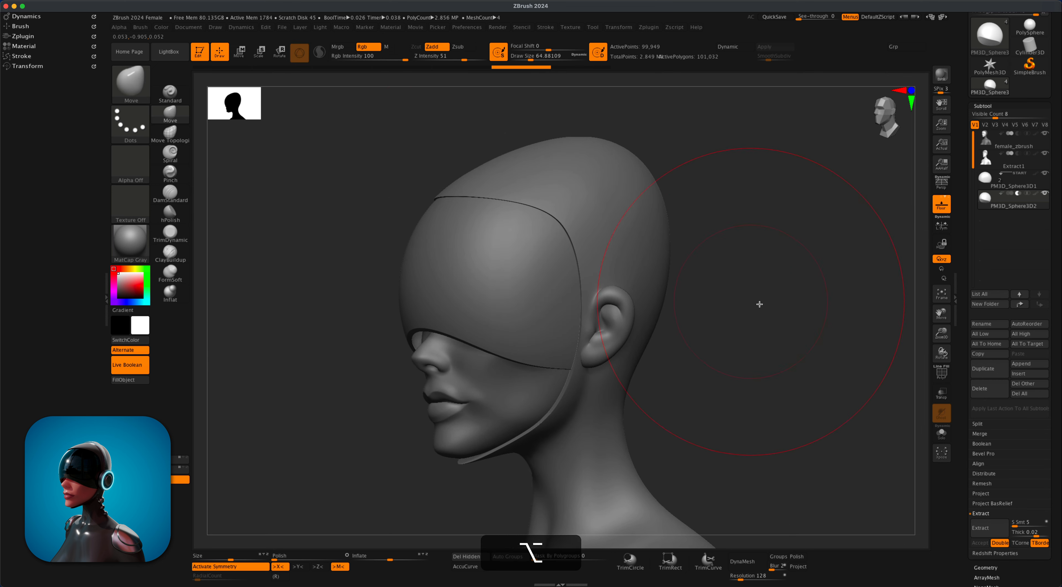
key(s)
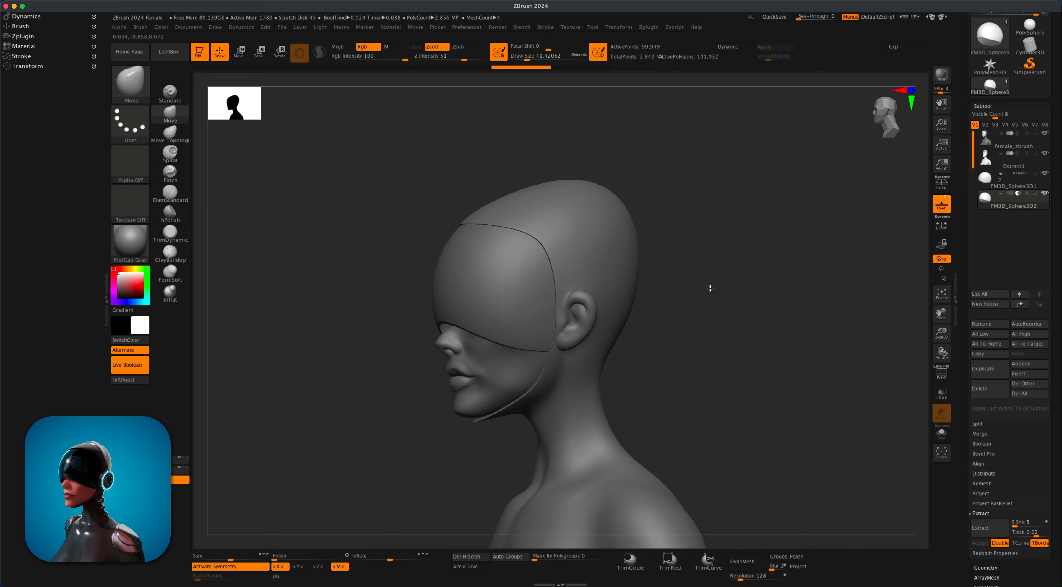
drag(710, 288, 715, 272)
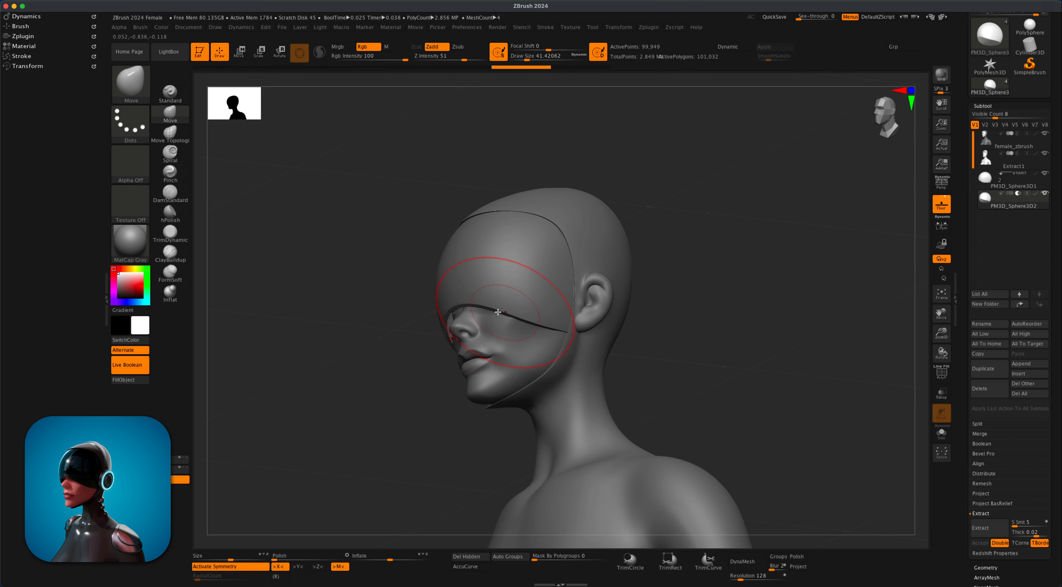
drag(399, 396, 392, 403)
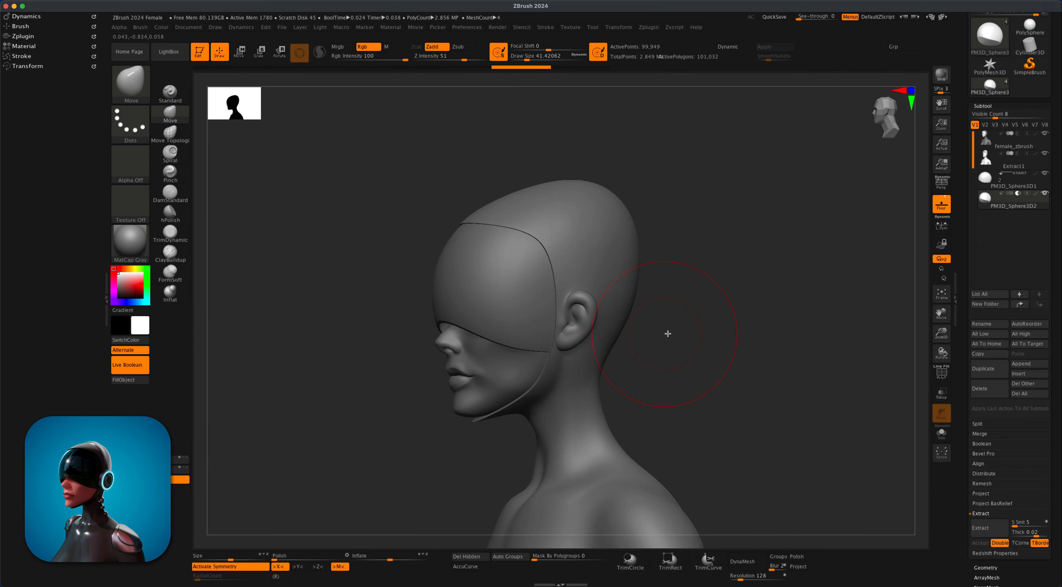
drag(668, 333, 727, 345)
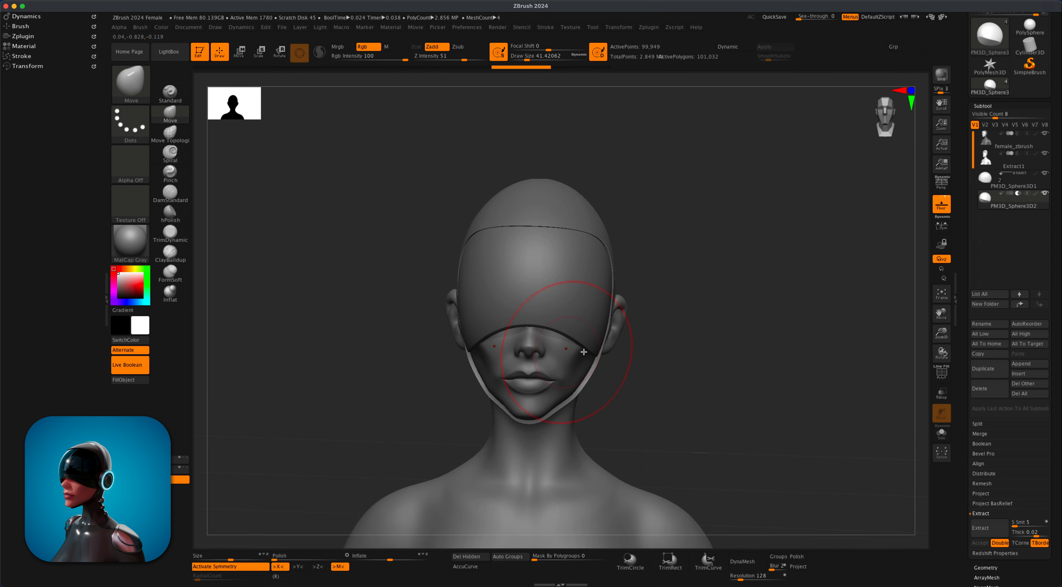
mouse_move(700, 367)
mouse_down()
mouse_move(689, 364)
mouse_move(695, 338)
mouse_move(690, 369)
mouse_up()
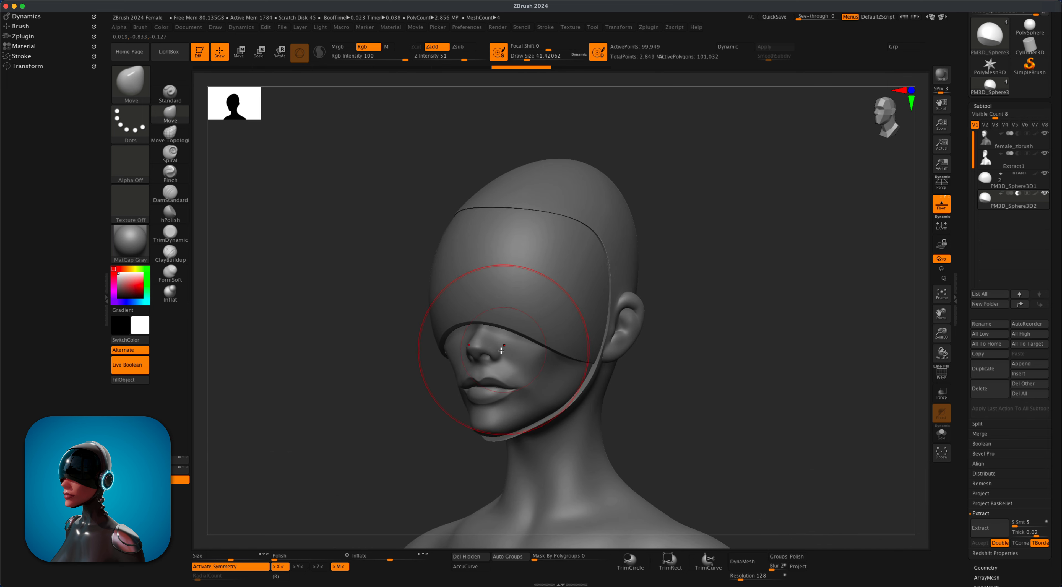
mouse_move(383, 420)
mouse_down()
mouse_move(354, 418)
mouse_move(426, 415)
mouse_move(375, 426)
mouse_up()
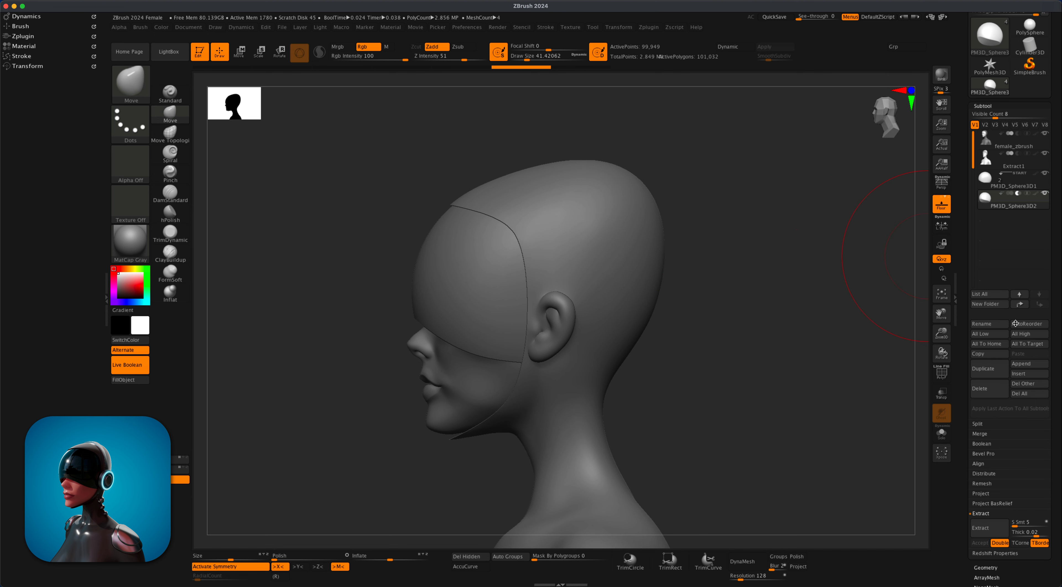
Step: Append a Cylinder3D mesh as a new subtool for the ear piece
click(1026, 374)
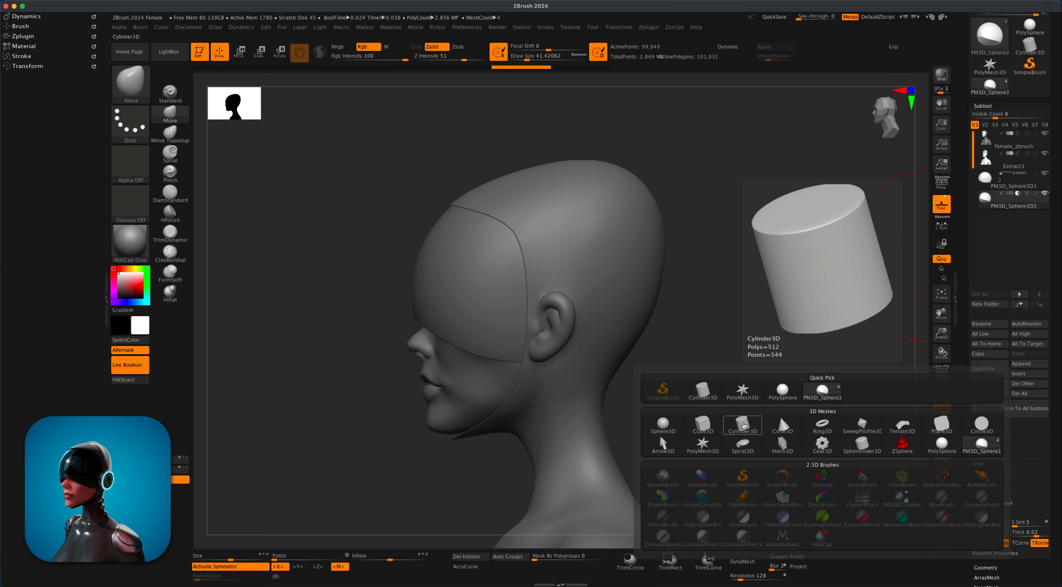
click(743, 424)
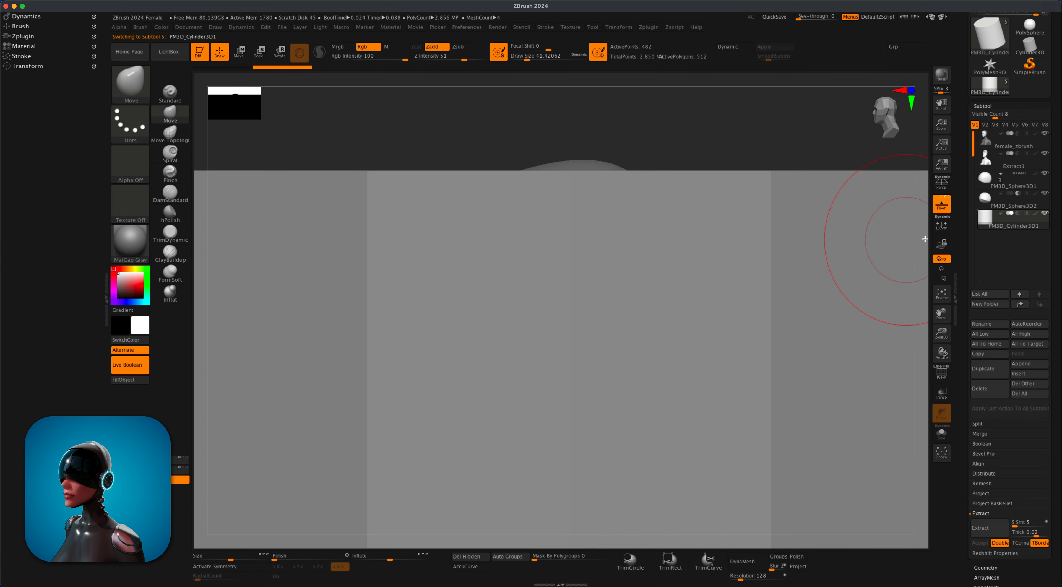
alt+drag(921, 320, 923, 198)
alt+drag(920, 285, 923, 218)
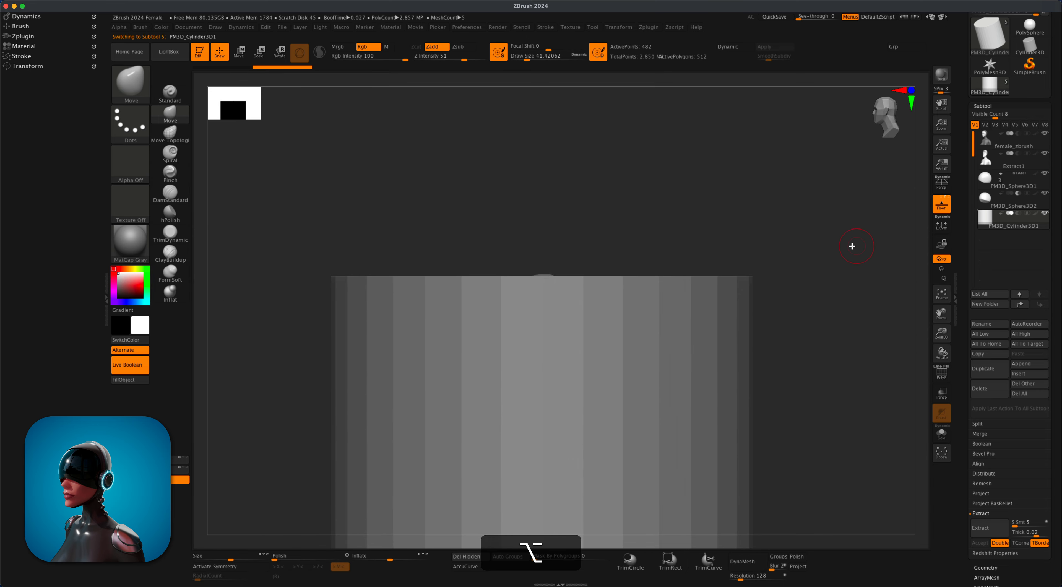
key(f)
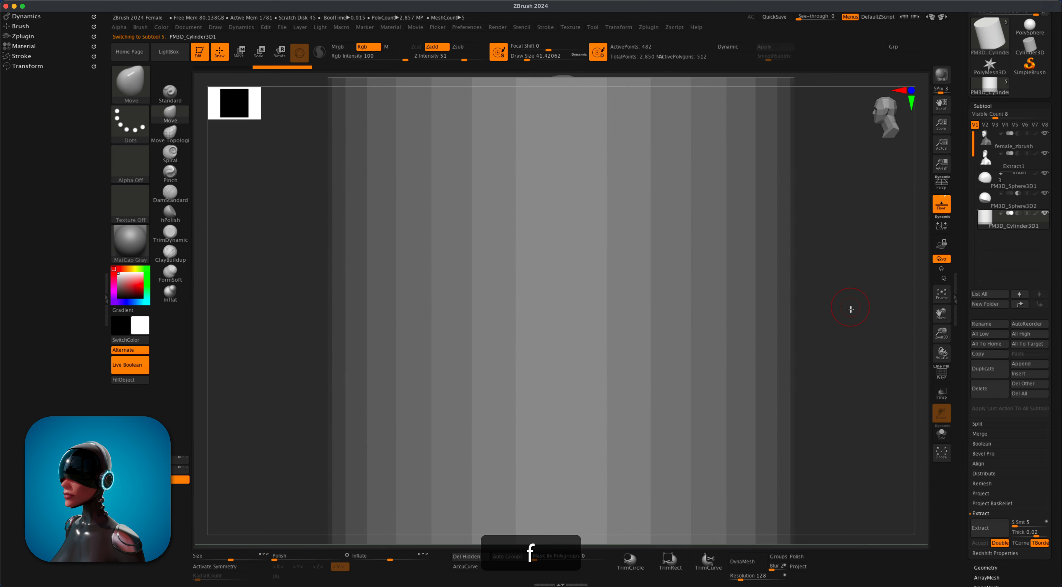
alt+drag(842, 308, 737, 260)
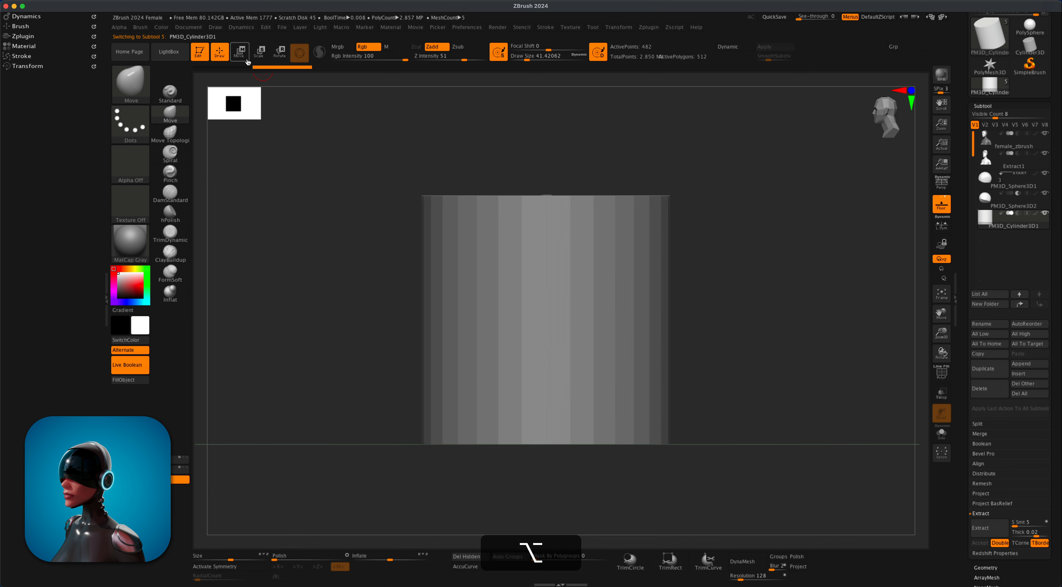
Step: Scale the cylinder down uniformly until it is roughly as wide as the bust's head
click(259, 52)
drag(553, 318, 472, 385)
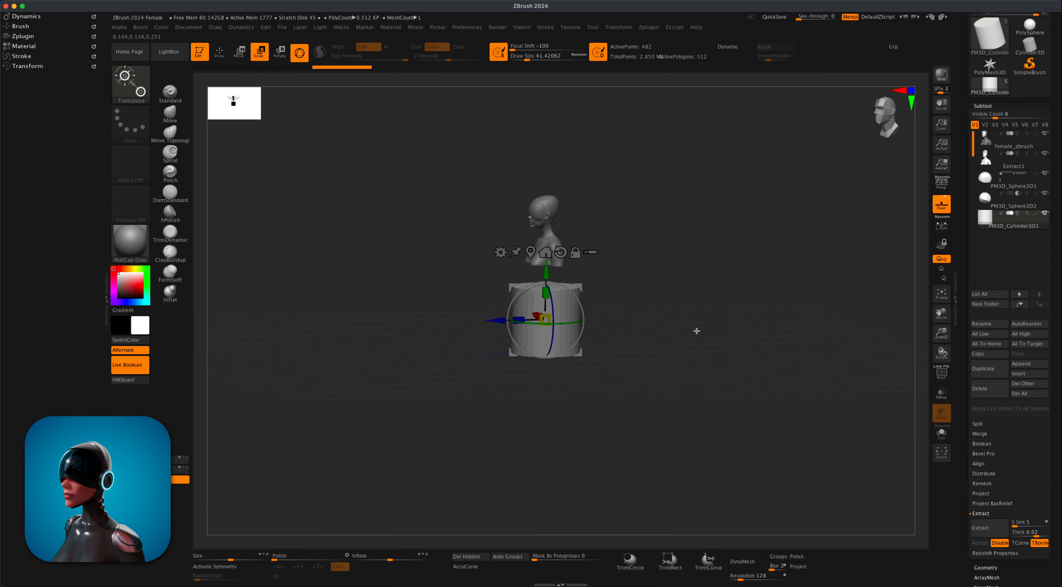
drag(548, 319, 517, 350)
drag(645, 316, 698, 318)
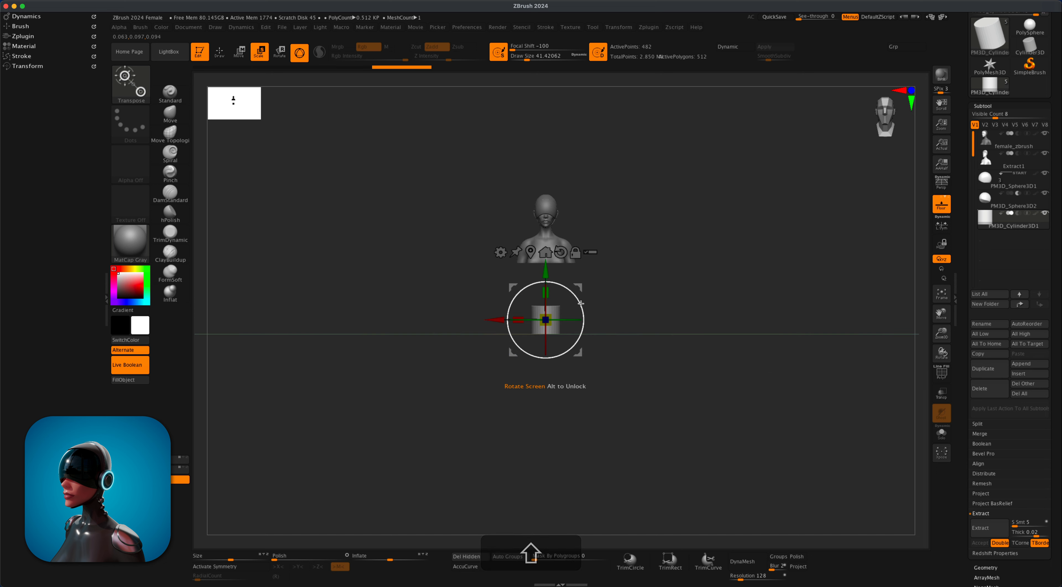
Step: Rotate the cylinder 90 degrees onto its side and raise it to ear level beside the head
shift+drag(579, 299, 533, 315)
alt+drag(636, 286, 661, 378)
alt+drag(653, 286, 663, 424)
drag(592, 421, 641, 157)
alt+drag(673, 275, 639, 415)
alt+drag(662, 299, 686, 410)
Step: Shrink the cylinder to cover the ear and tilt it slightly to follow the side of the head
drag(574, 331, 545, 361)
alt+drag(670, 323, 635, 302)
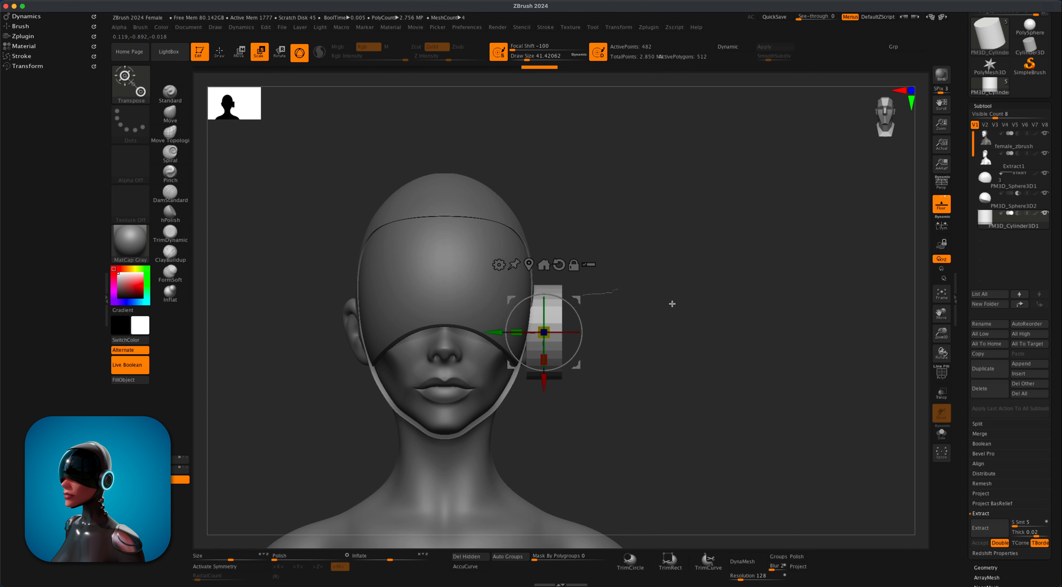
mouse_move(671, 304)
mouse_down()
mouse_move(621, 314)
mouse_move(680, 310)
mouse_move(654, 314)
mouse_move(674, 304)
mouse_up()
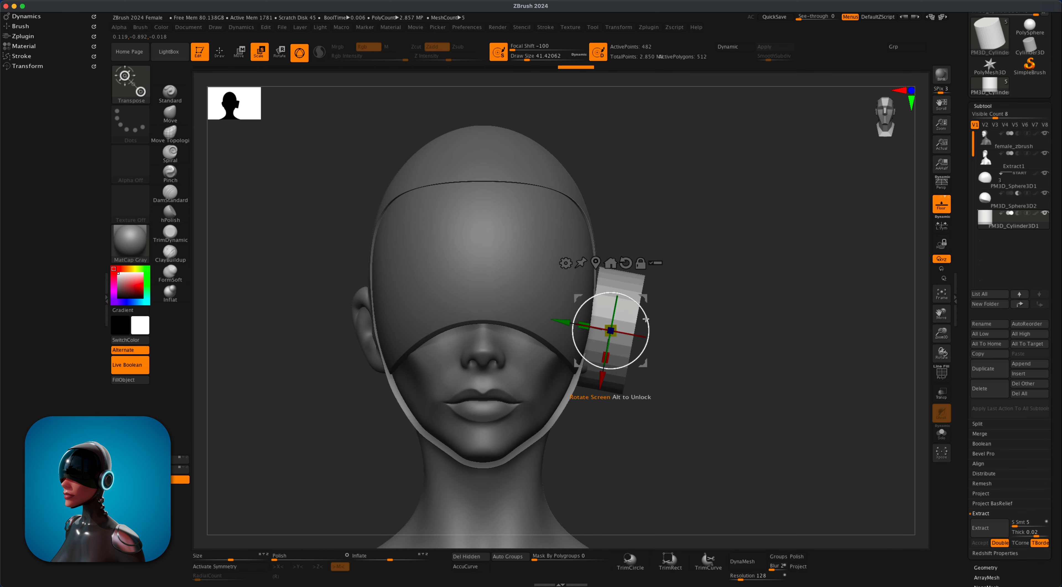
drag(681, 318, 574, 222)
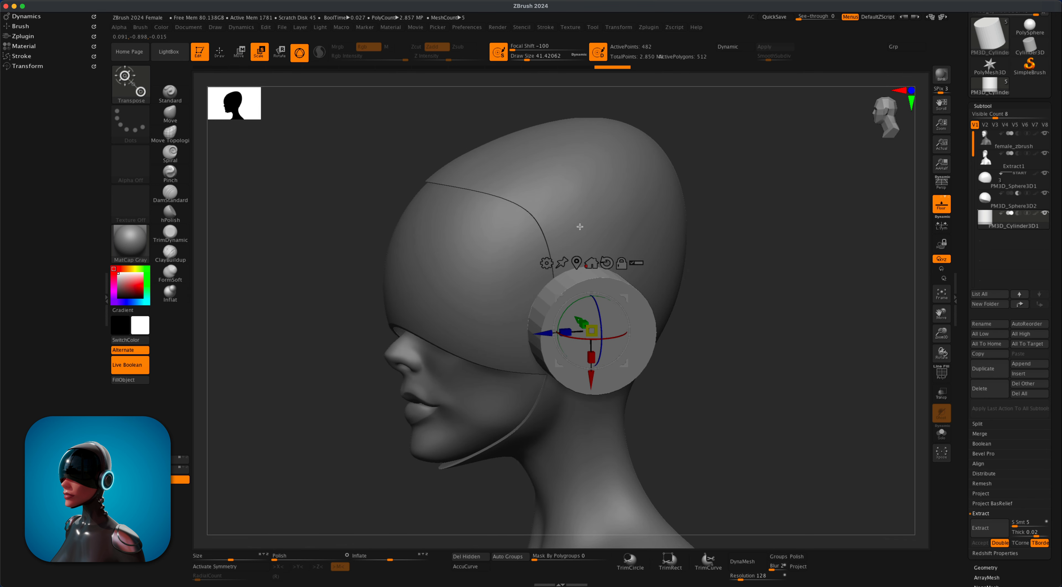
Step: Thin the ear cylinder along its axis to about 0.68 and move it inward against the head
mouse_move(733, 261)
mouse_down()
mouse_move(749, 262)
mouse_move(716, 255)
mouse_move(762, 270)
mouse_move(742, 270)
mouse_up()
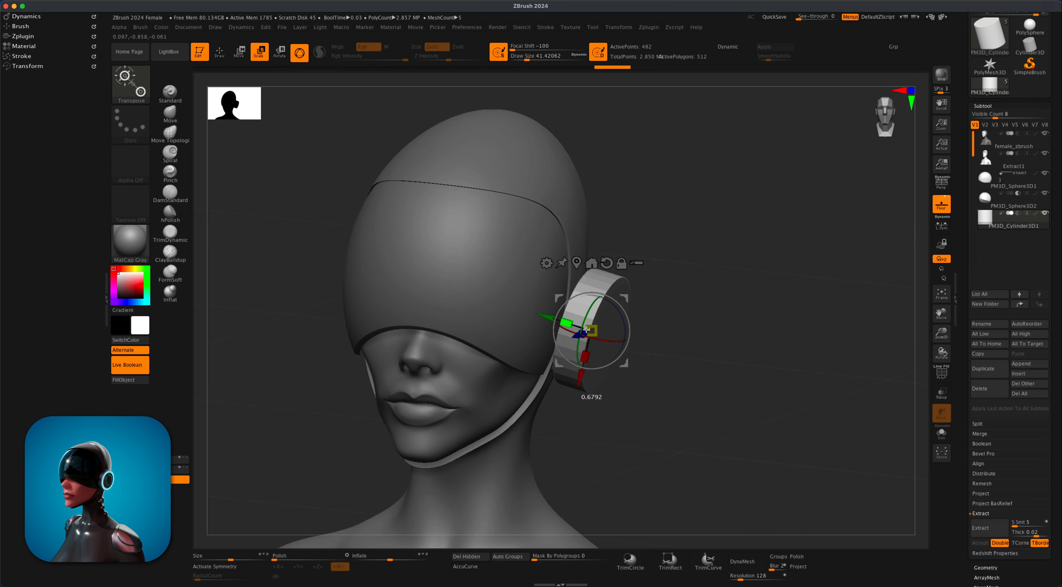
drag(586, 330, 587, 330)
drag(684, 319, 682, 346)
drag(543, 323, 539, 321)
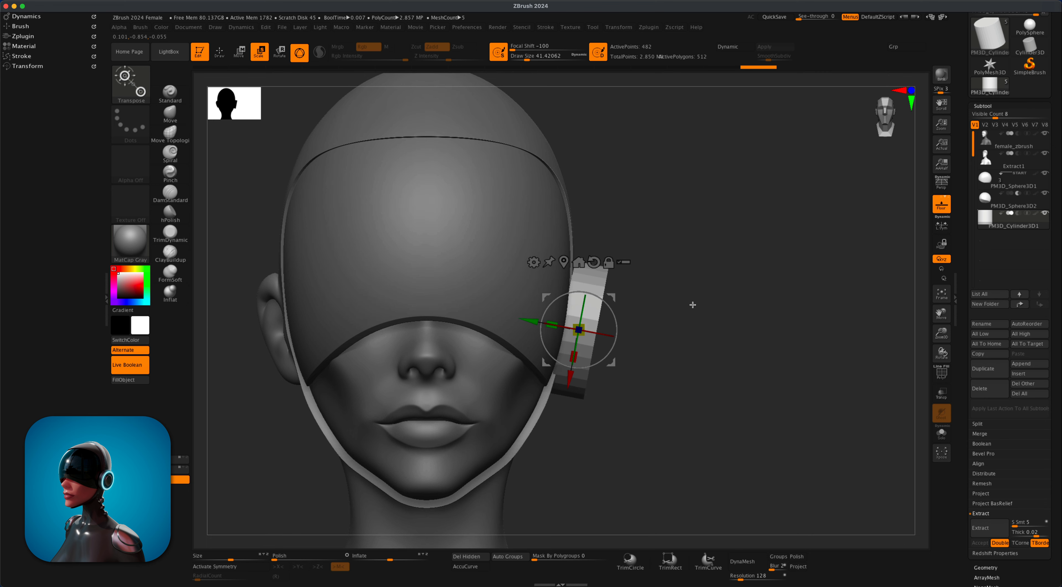
Step: Check the ear cylinder from the side and front, display its polyframe, and open the Geometry Crease settings
drag(693, 304, 669, 307)
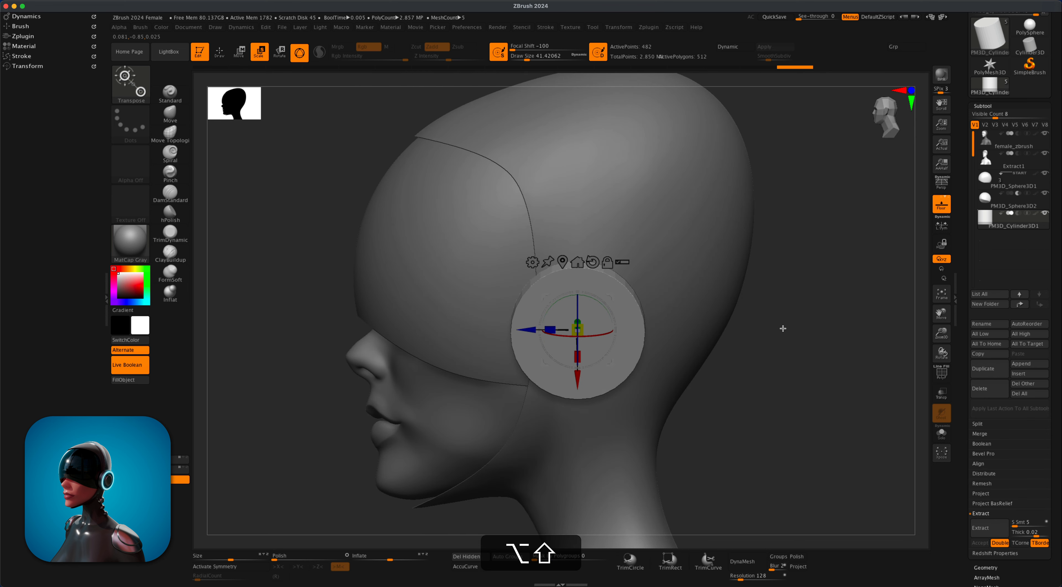
drag(783, 329, 547, 362)
drag(628, 337, 727, 328)
alt+drag(728, 328, 763, 268)
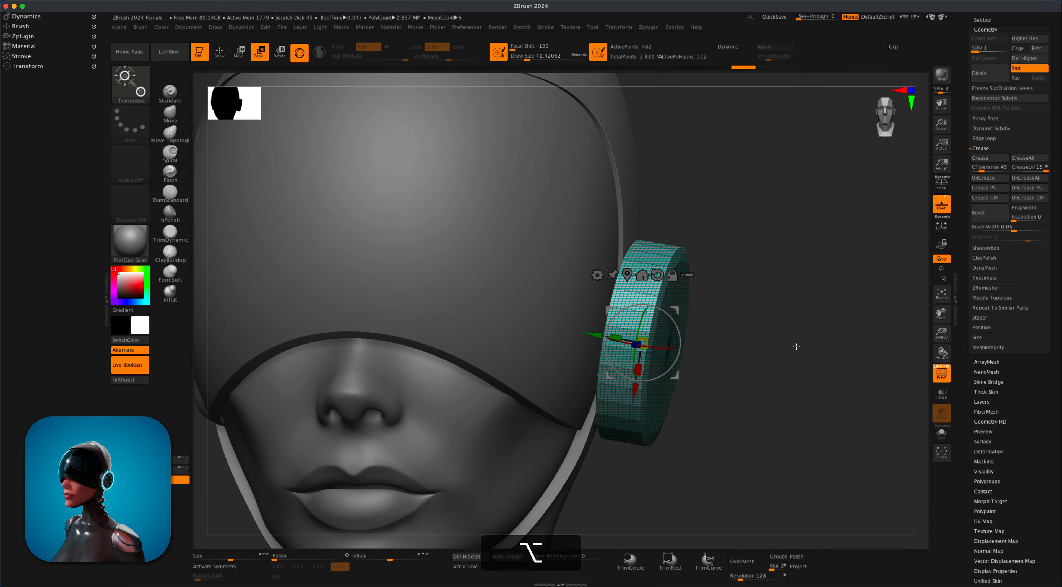
Step: Activate the ZModeler brush and reduce its draw size to about 5 for working on the ear cylinder
alt+drag(796, 347, 793, 352)
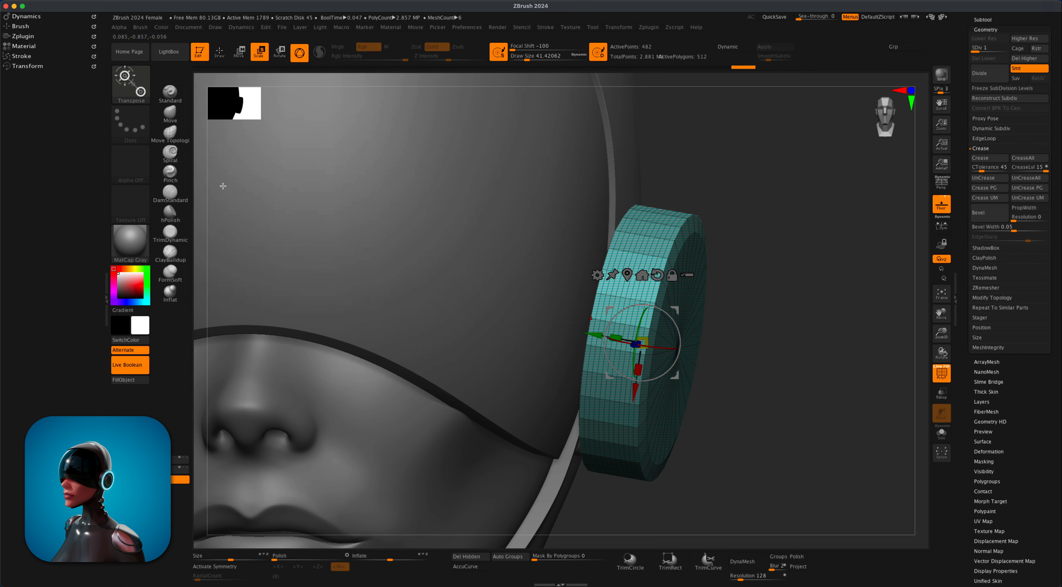
click(126, 91)
click(129, 84)
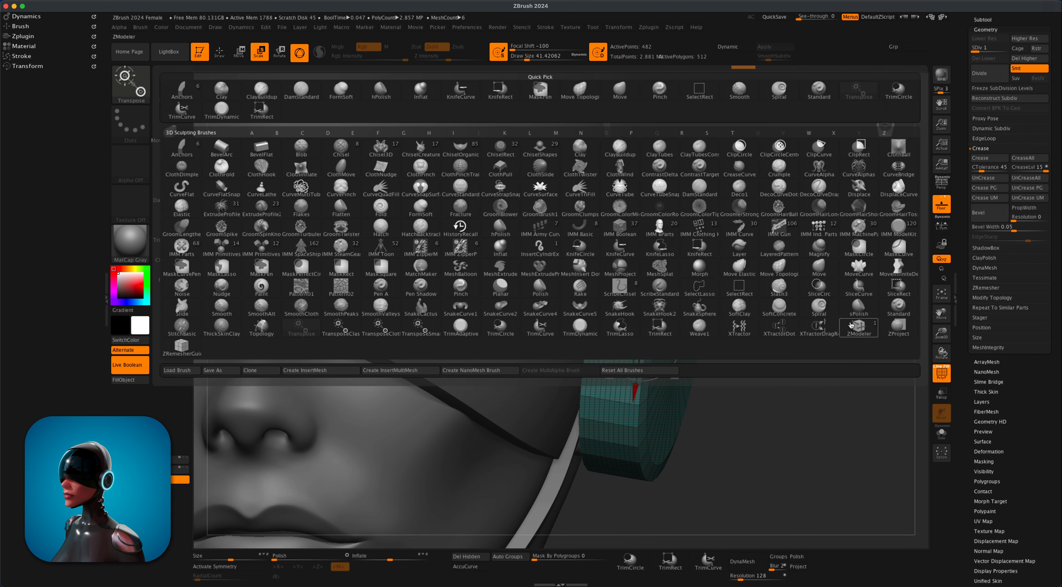
click(849, 327)
key(q)
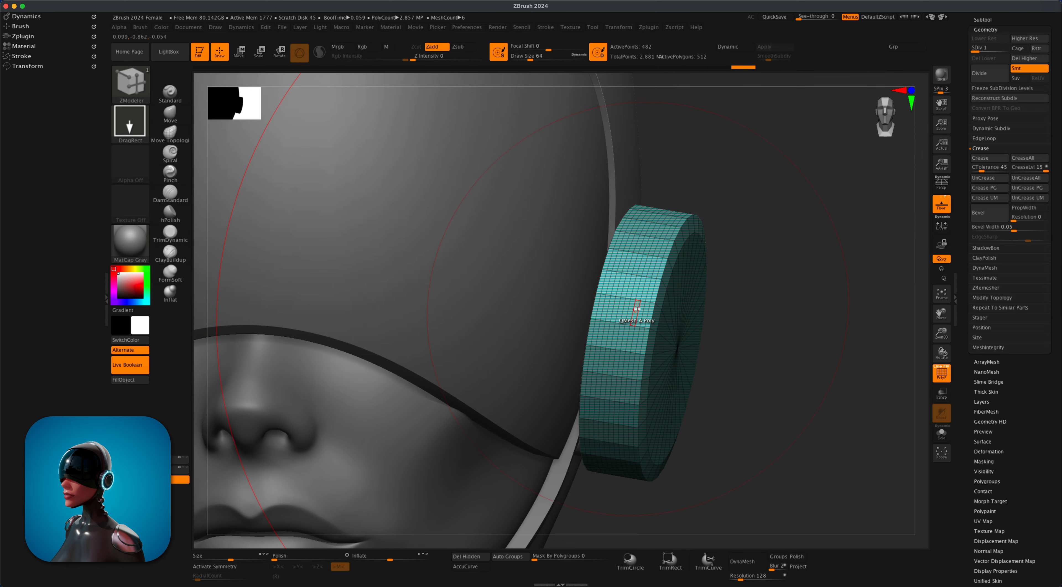
key(s)
drag(625, 307, 624, 307)
Step: Assign polygroups to two narrow polyloops around the ear cylinder's rim using ZModeler's PolyGroup action with the Polyloop target
key(space)
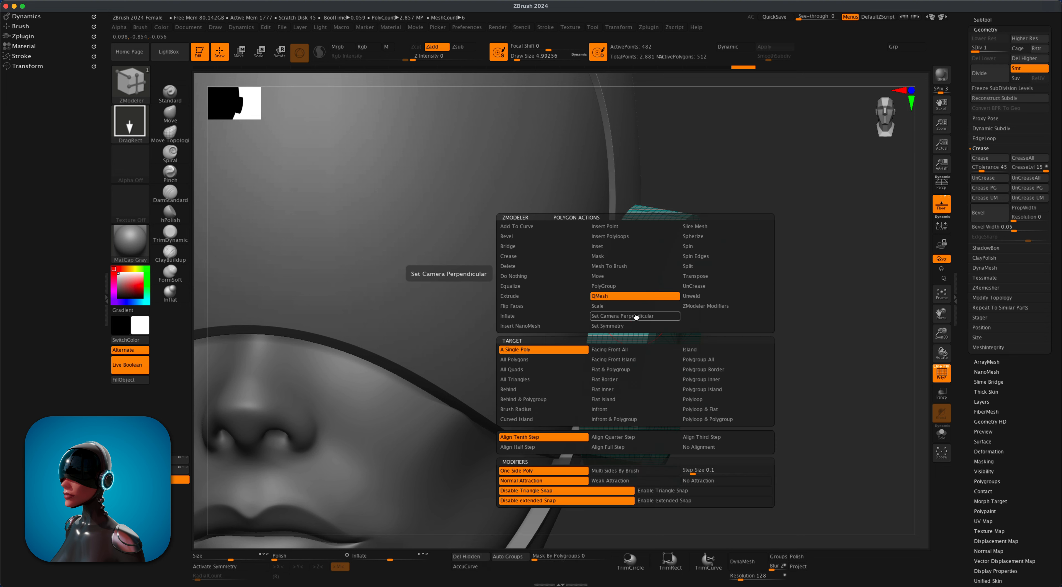
click(618, 285)
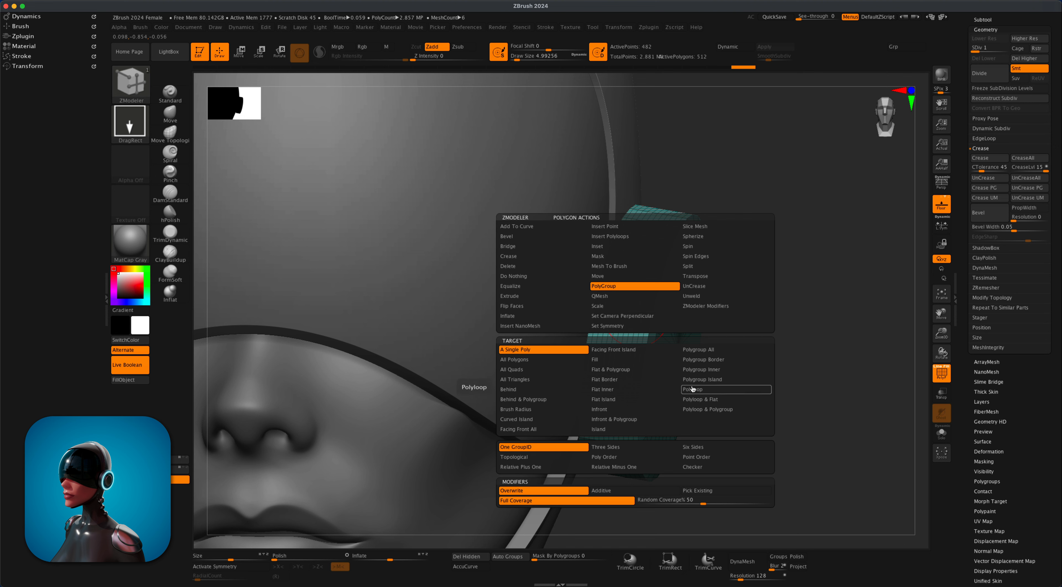
click(692, 390)
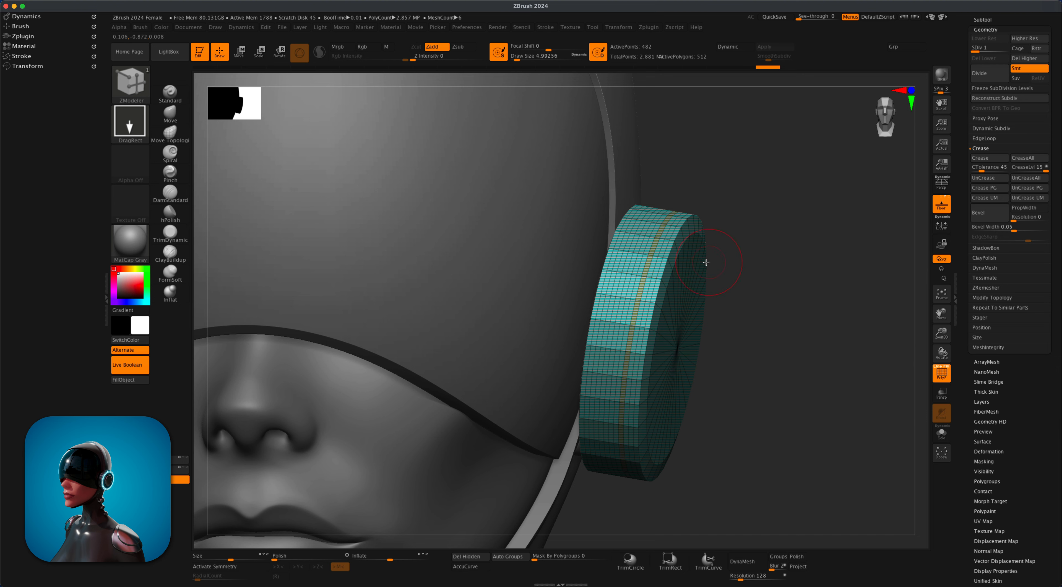
click(626, 281)
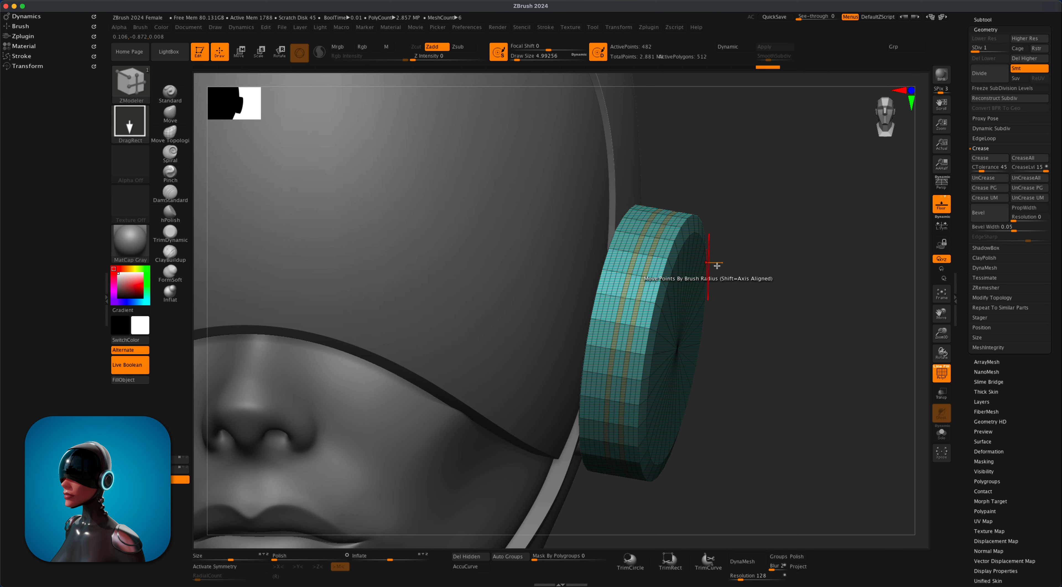
drag(753, 272, 757, 301)
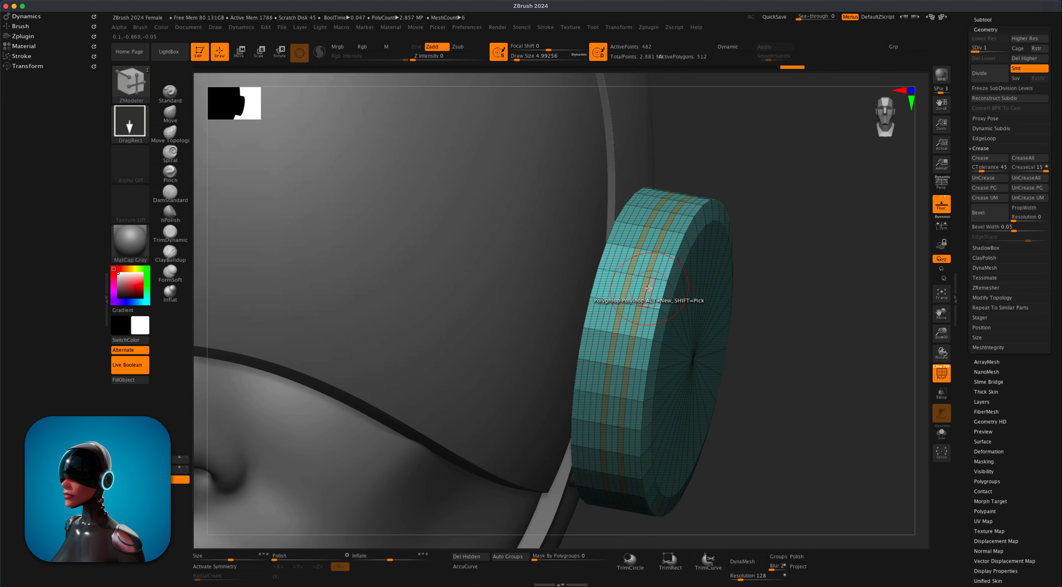
Step: Set ZModeler's polygon action to QMesh with the Polygroup Island target and delete the ear cylinder's higher subdivision levels
key(space)
click(639, 296)
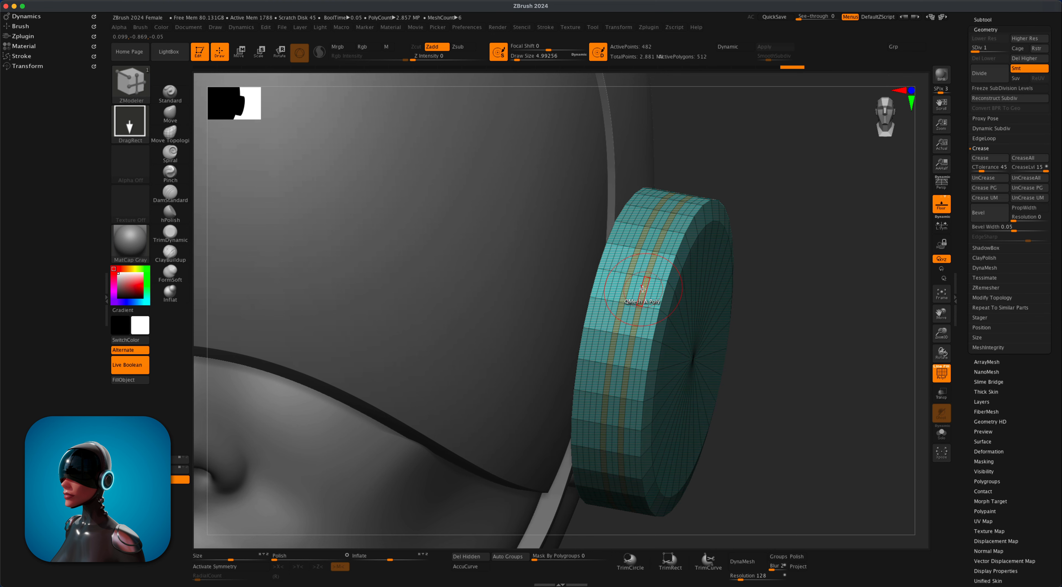
key(space)
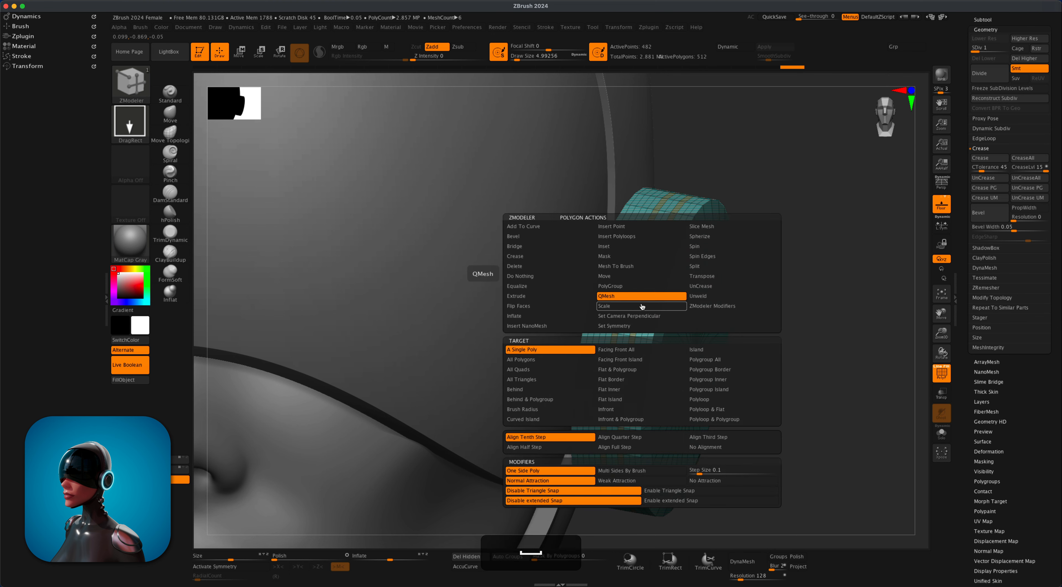
click(720, 389)
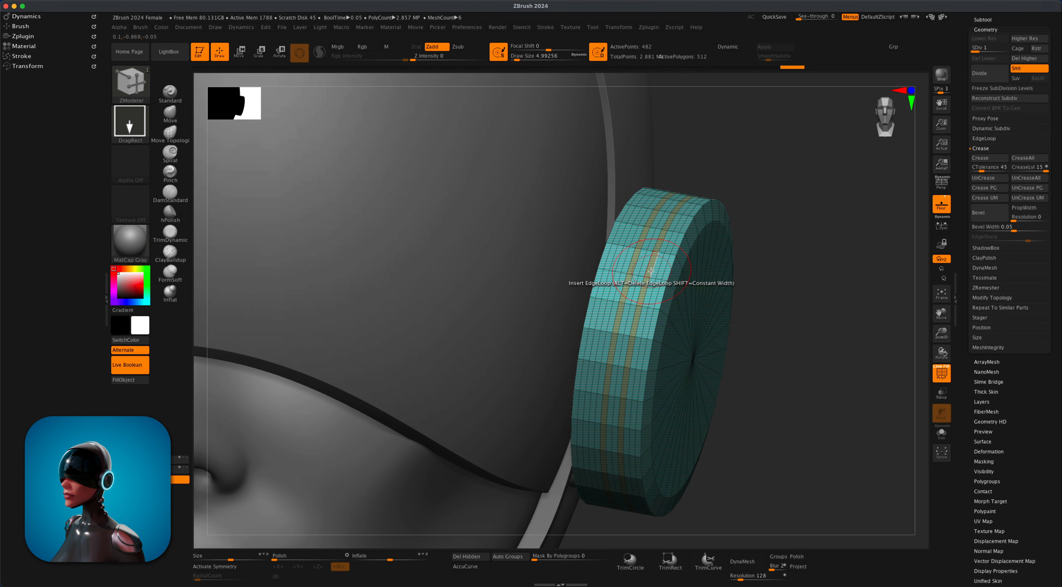
drag(650, 270, 653, 276)
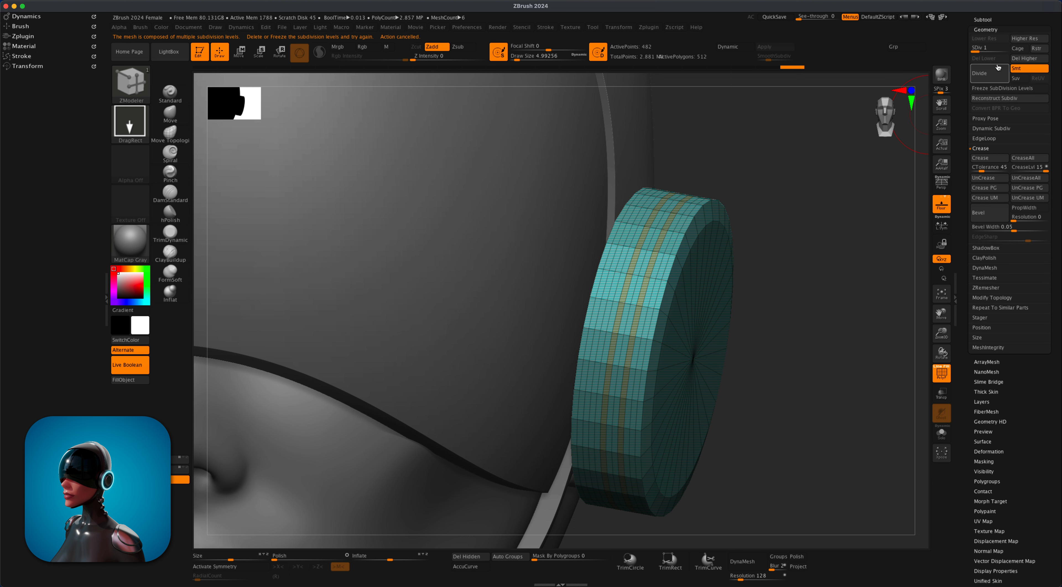
click(1029, 58)
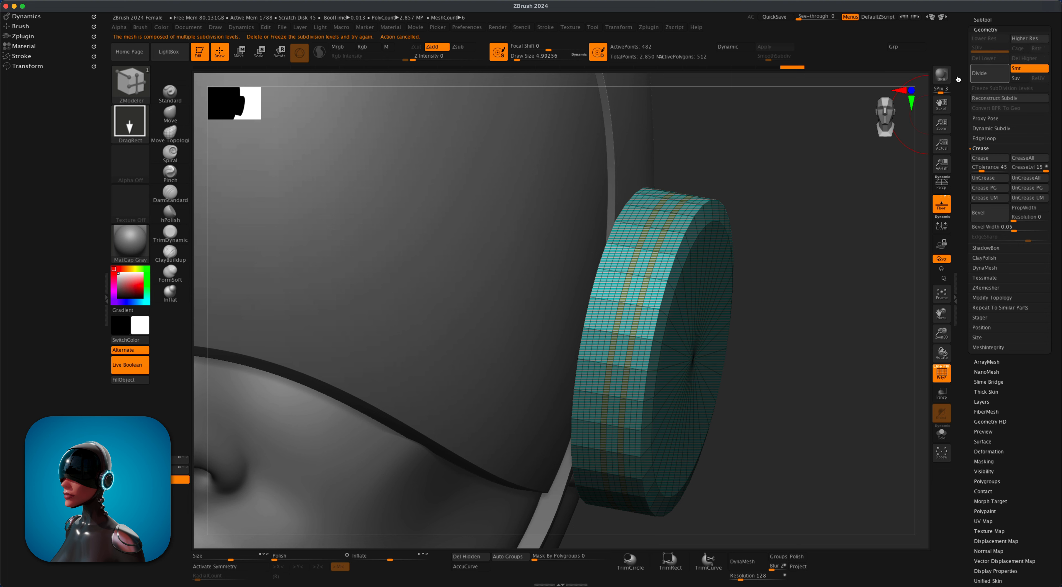
Step: Push both polygrouped bands inward with QMesh to form two rim grooves, and turn off the polyframe display
drag(681, 223, 655, 264)
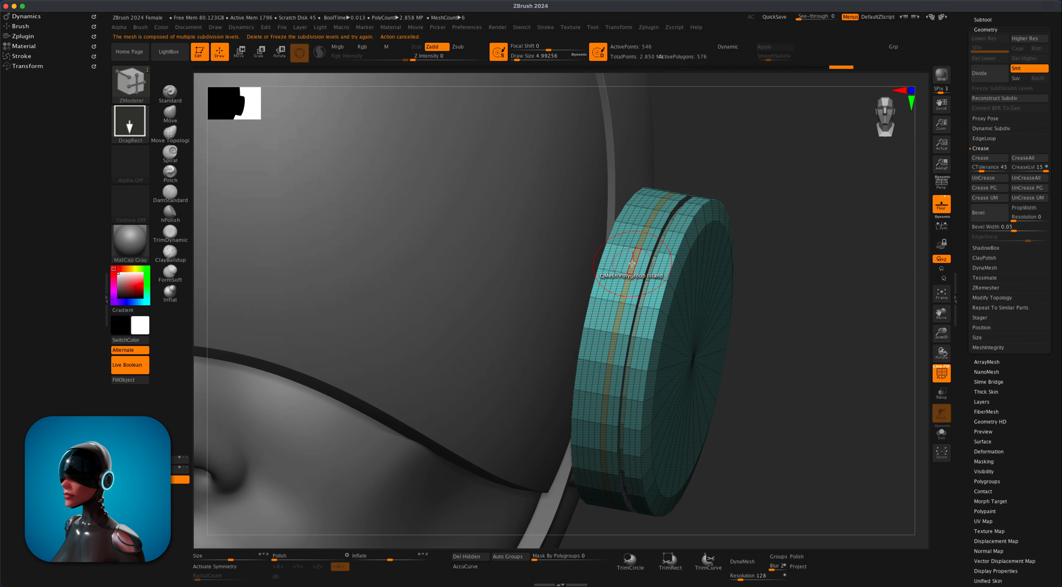
drag(634, 273, 644, 274)
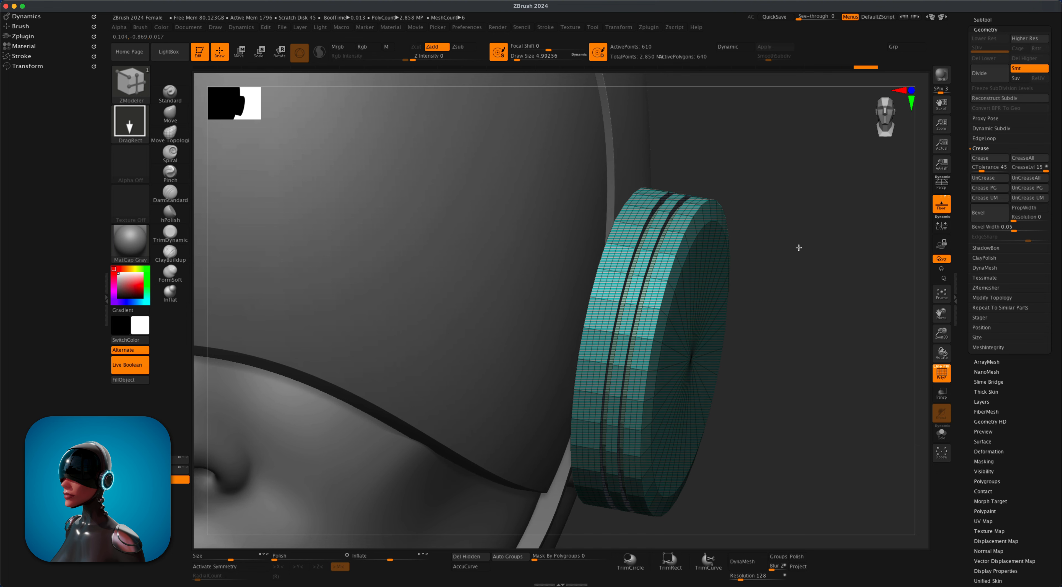
drag(798, 246, 787, 250)
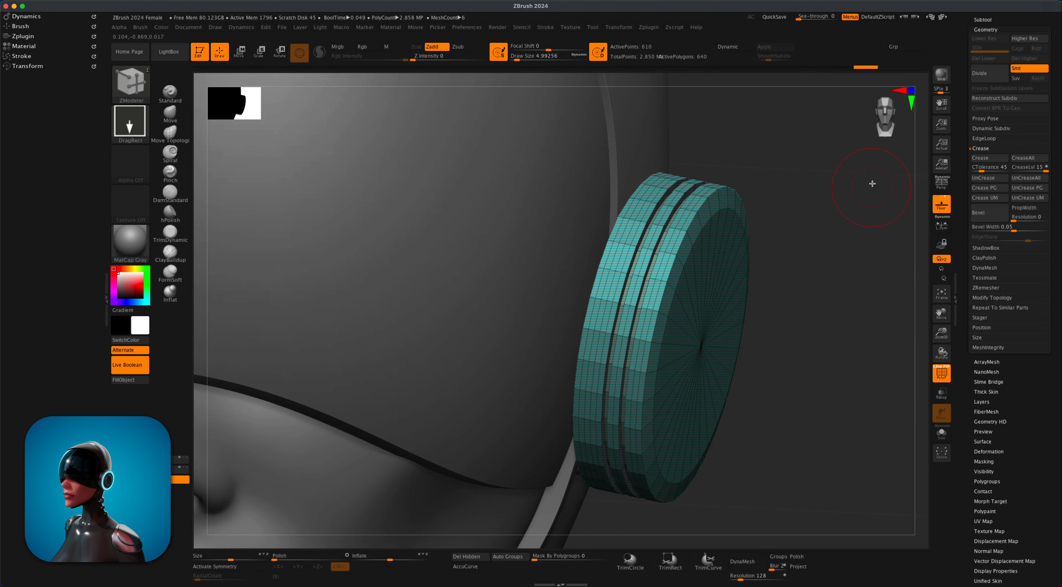
click(941, 372)
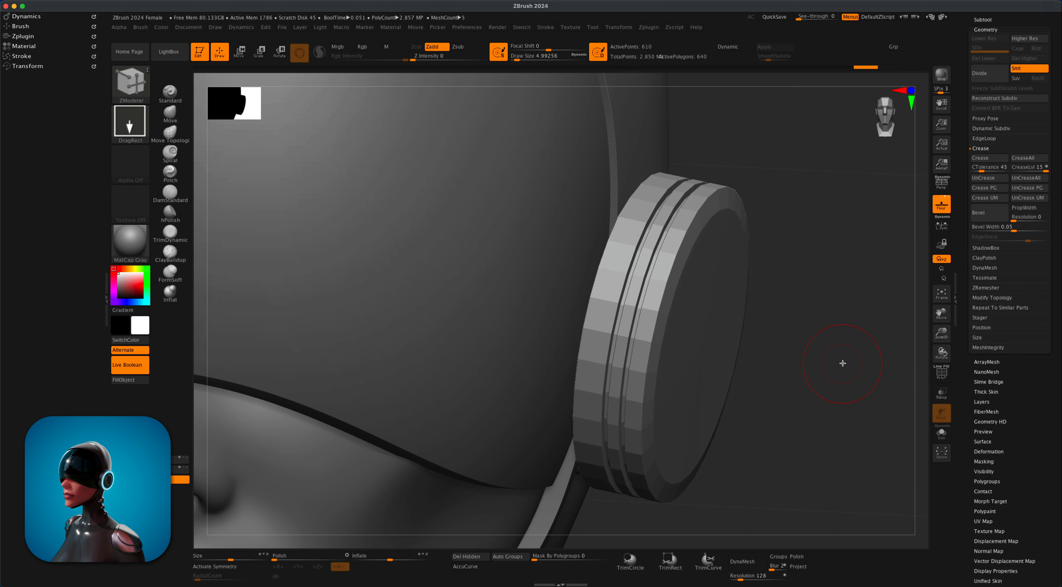
Step: Try smoothing the grooved ear cylinder by subdividing it to level 4, and delete the added subdivision levels
key(super+d)
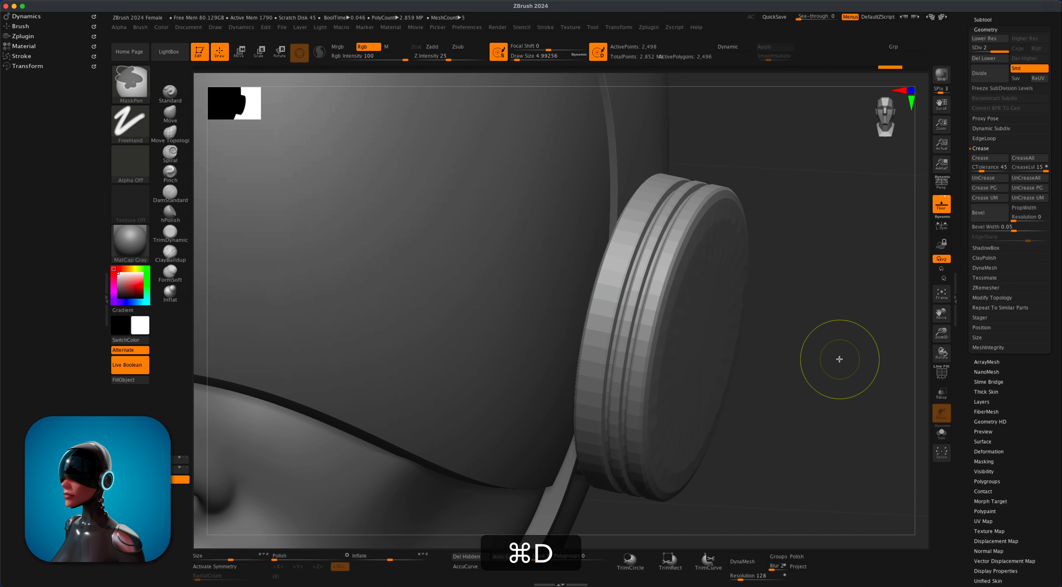
key(super+d)
drag(831, 348, 818, 320)
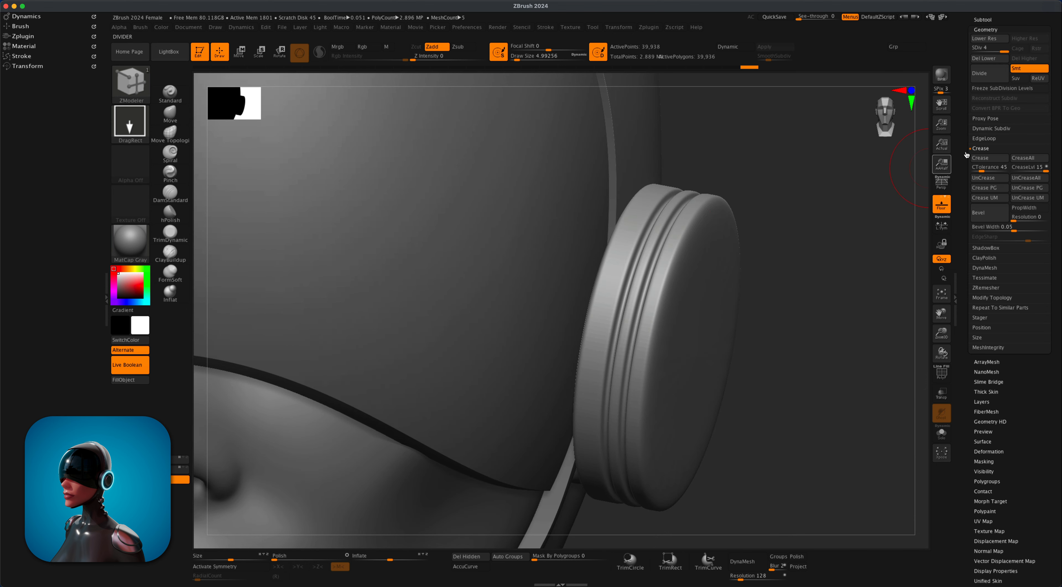
drag(1003, 48, 971, 48)
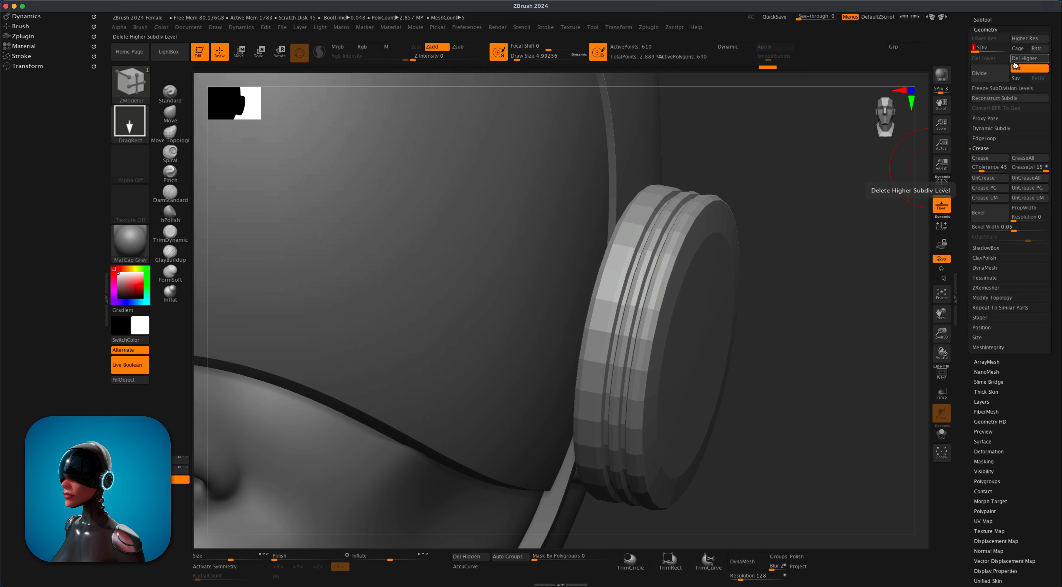
click(1029, 59)
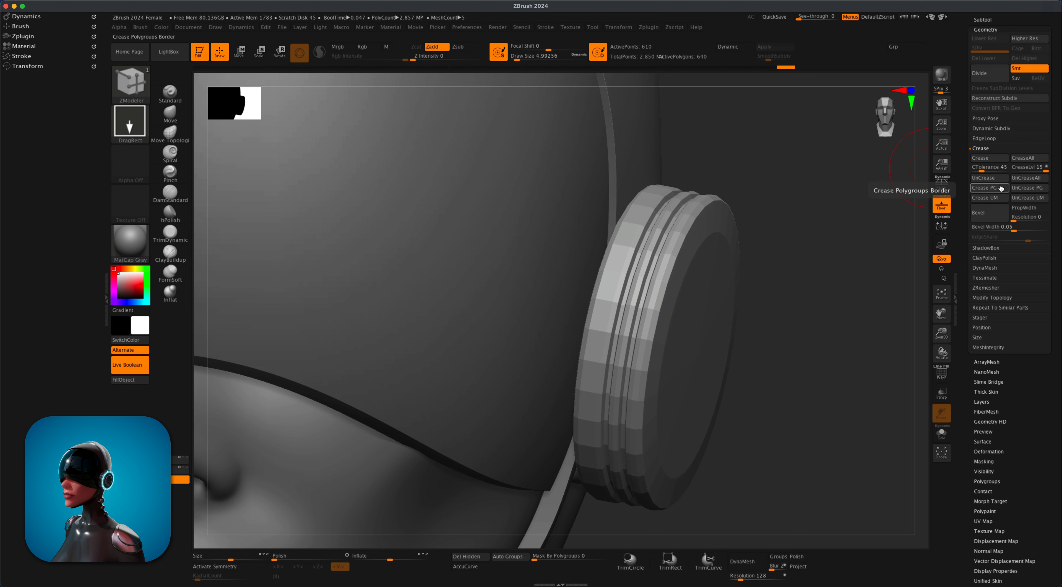
Step: Crease the ear cylinder's polygroup borders and subdivide the mesh to level 4
click(1001, 188)
key(super+d)
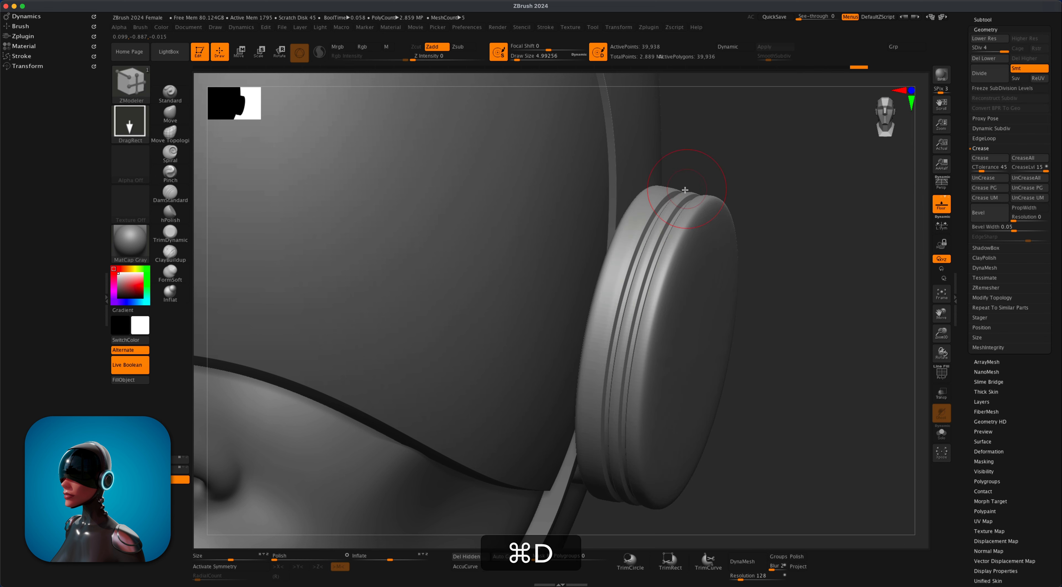
key(super+d)
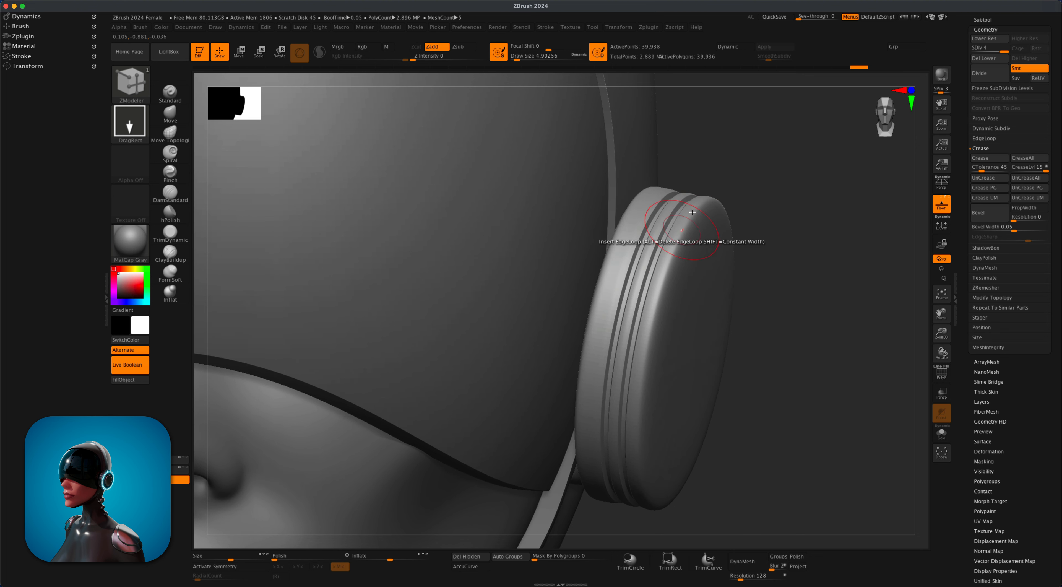
mouse_move(760, 180)
mouse_down()
mouse_move(777, 177)
mouse_move(767, 179)
mouse_up()
drag(701, 192, 730, 177)
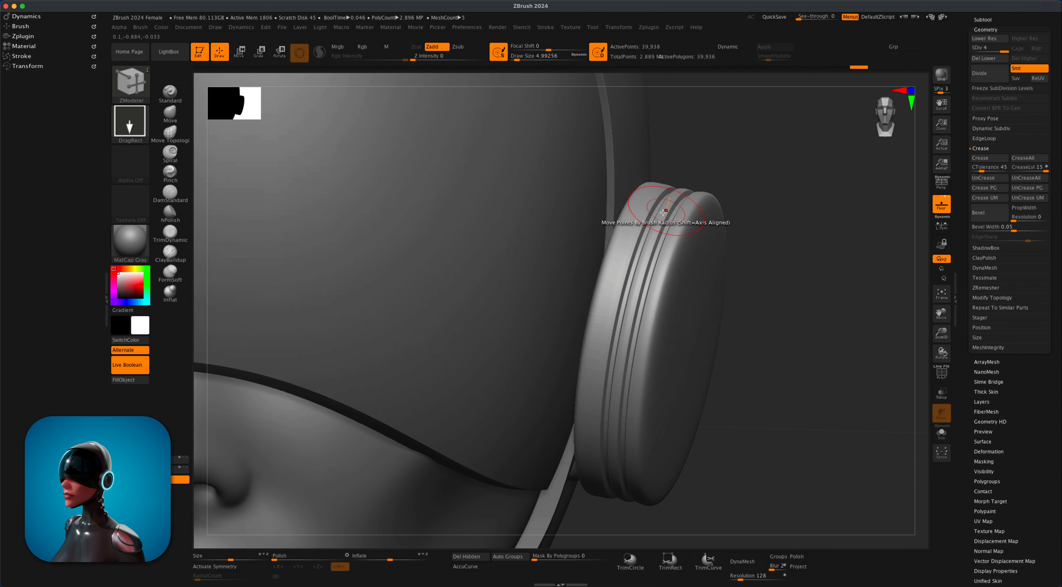
Step: Delete the ear cylinder's lower subdivision levels and check its fit from behind the head
drag(789, 220, 848, 211)
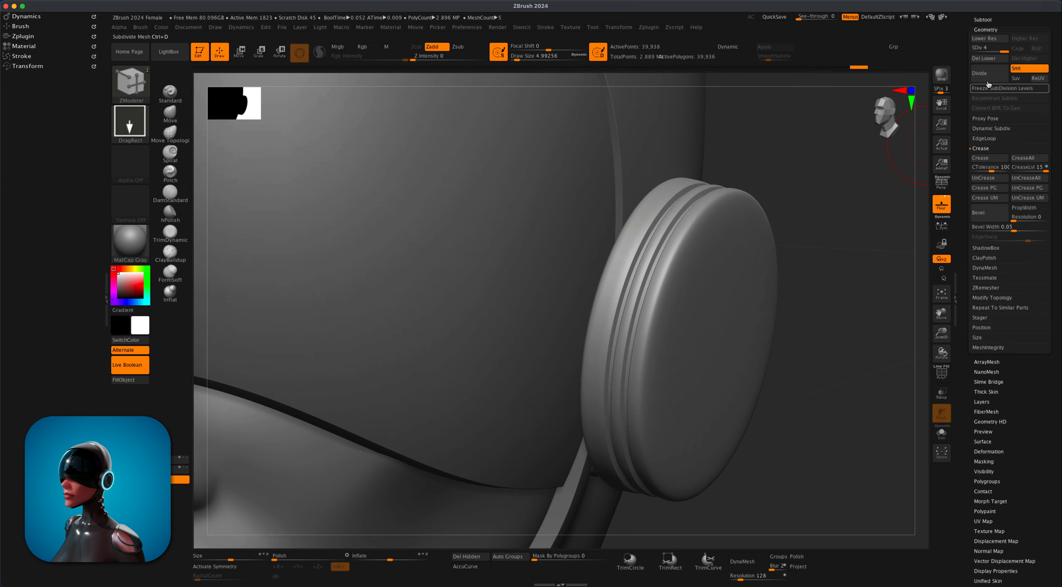
click(992, 58)
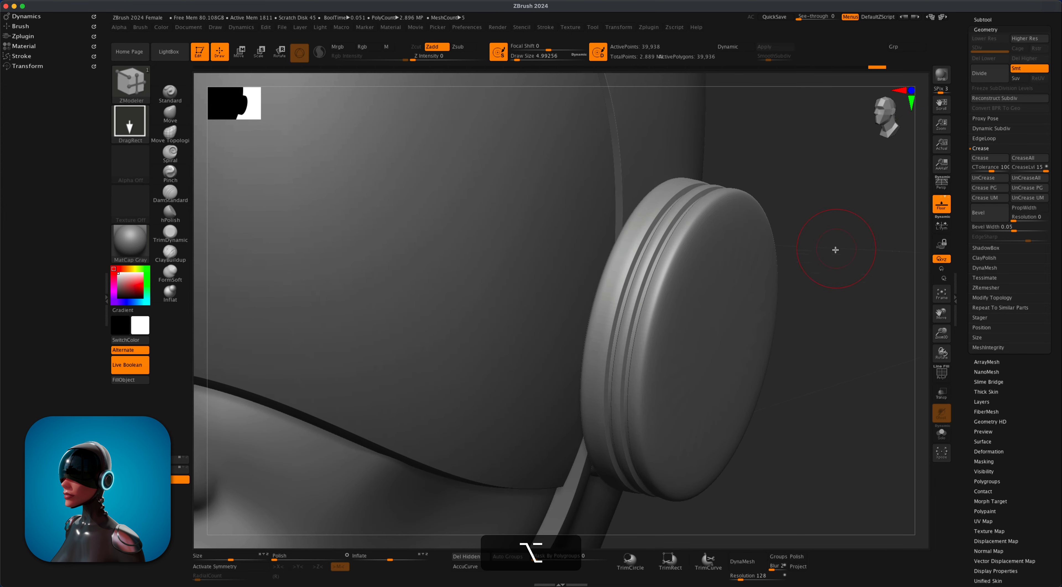
alt+drag(839, 224, 690, 269)
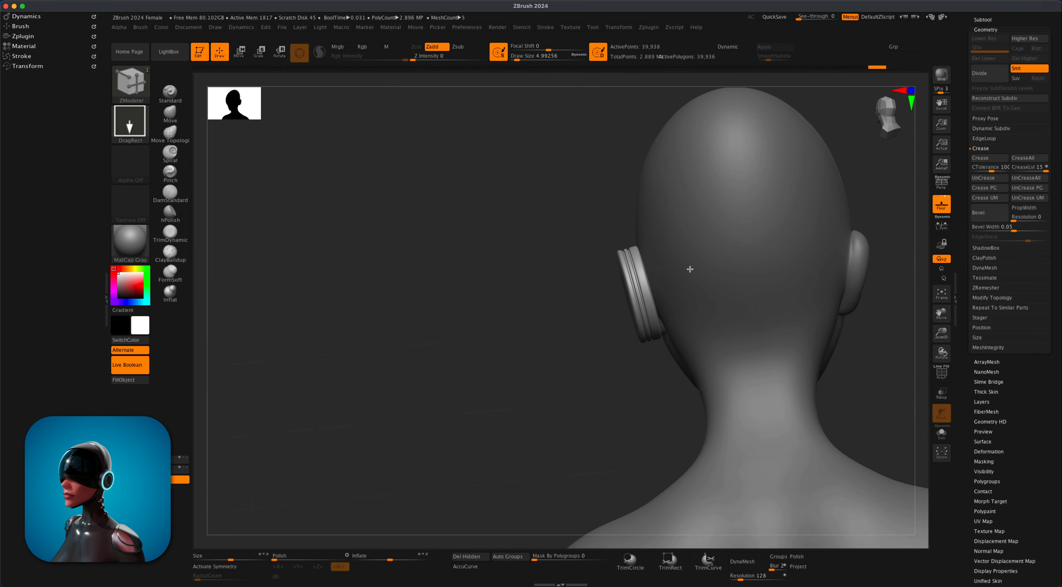
shift+drag(886, 301, 771, 304)
Step: Nudge the grooved ear cylinder into place against the head and duplicate its subtool
click(982, 20)
key(w)
drag(547, 300, 546, 302)
shift+drag(463, 322, 670, 345)
mouse_move(674, 304)
mouse_down()
mouse_move(649, 302)
mouse_move(689, 300)
mouse_up()
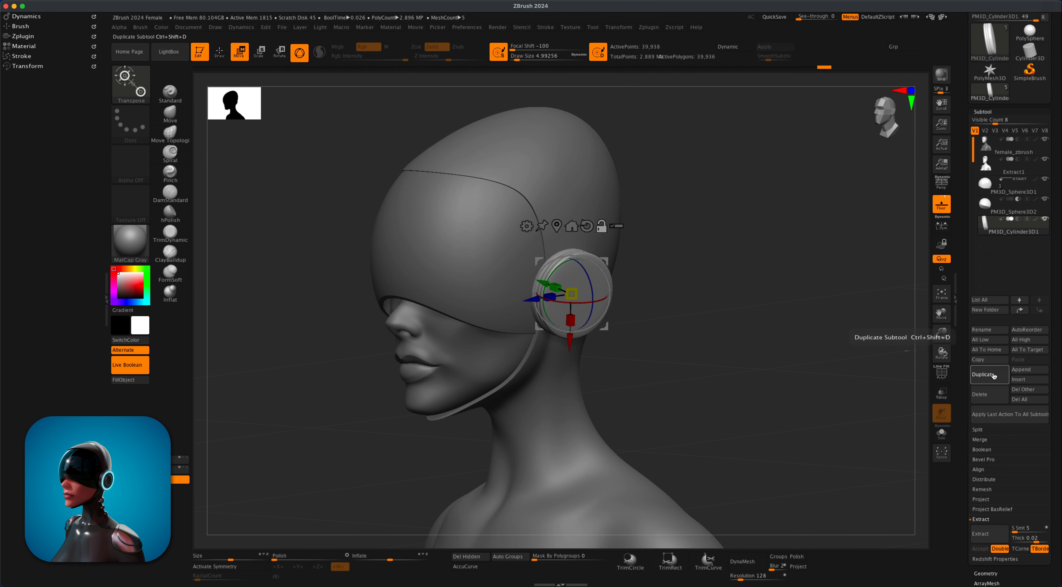
click(992, 374)
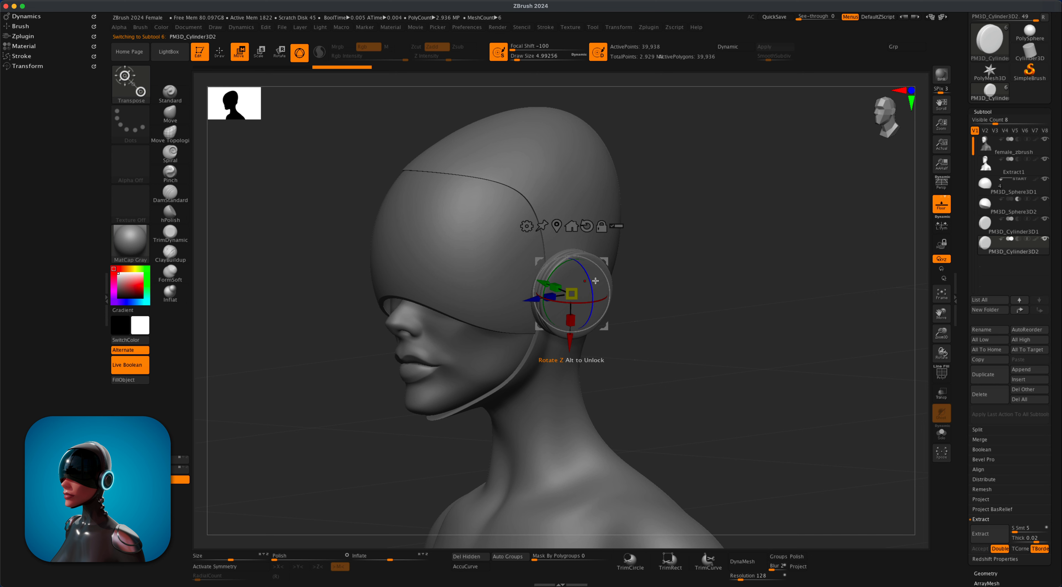
Step: Shrink the duplicate cylinder and shift it outward along its axis so it protrudes from the ear piece
drag(547, 280, 603, 298)
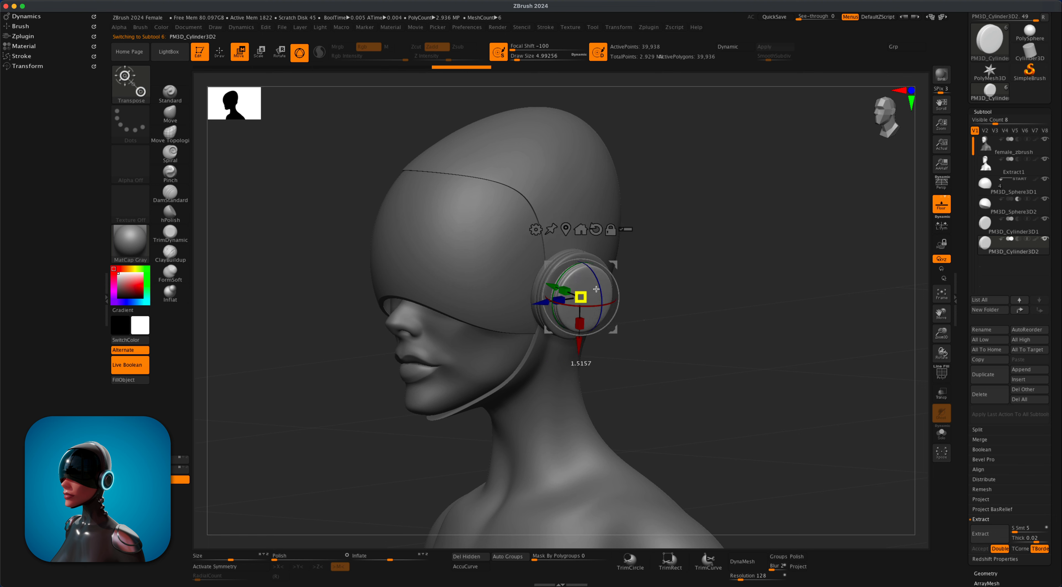
drag(679, 283, 690, 283)
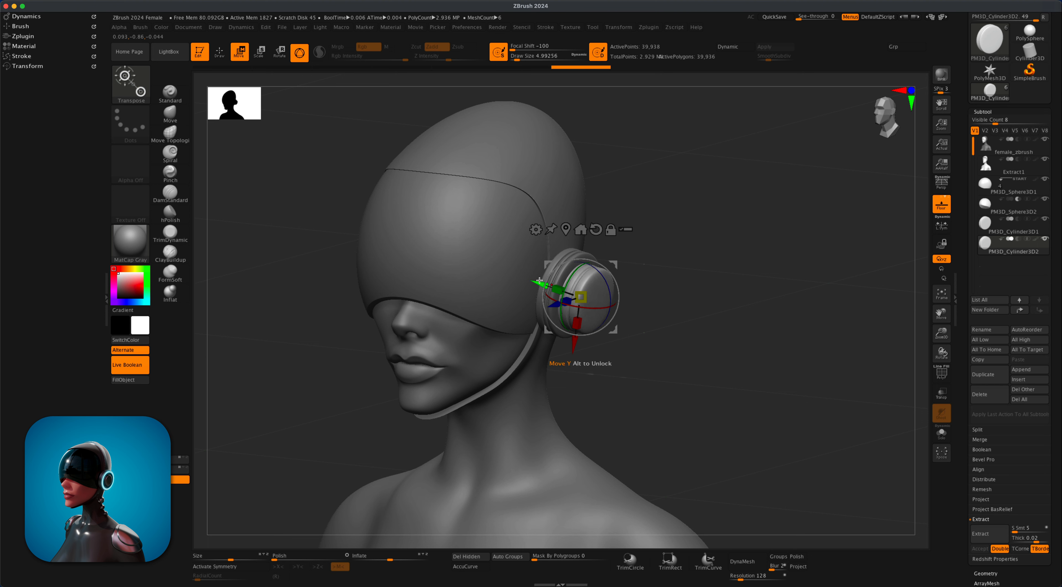
mouse_move(539, 280)
mouse_down()
mouse_move(552, 290)
mouse_move(543, 282)
mouse_up()
mouse_move(707, 256)
mouse_down()
mouse_move(666, 275)
mouse_move(720, 270)
mouse_up()
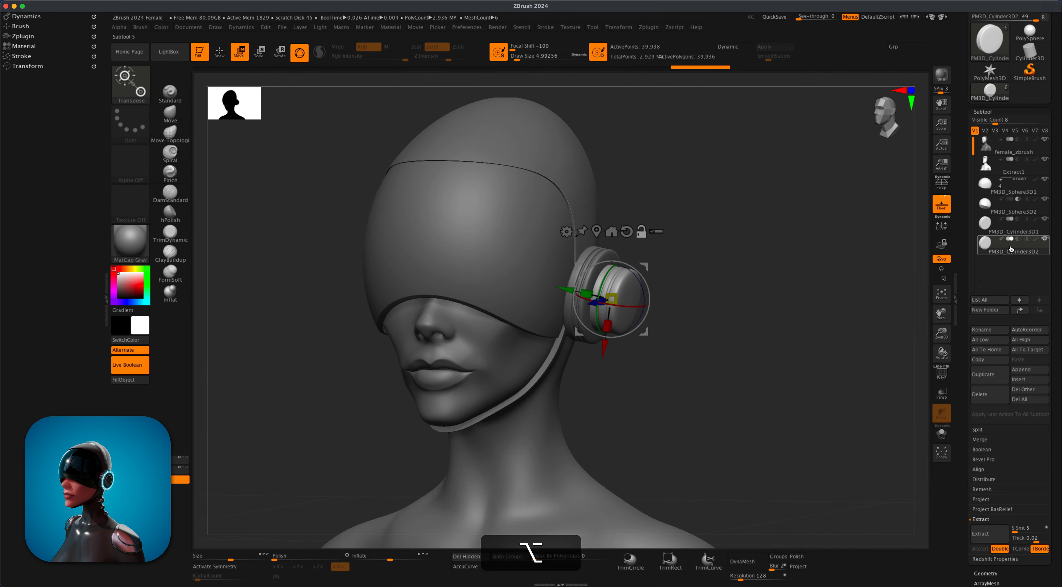
Step: Set the duplicate cylinder to Boolean subtraction and adjust its position along its axis to hollow the ear piece's outer face
mouse_move(1012, 241)
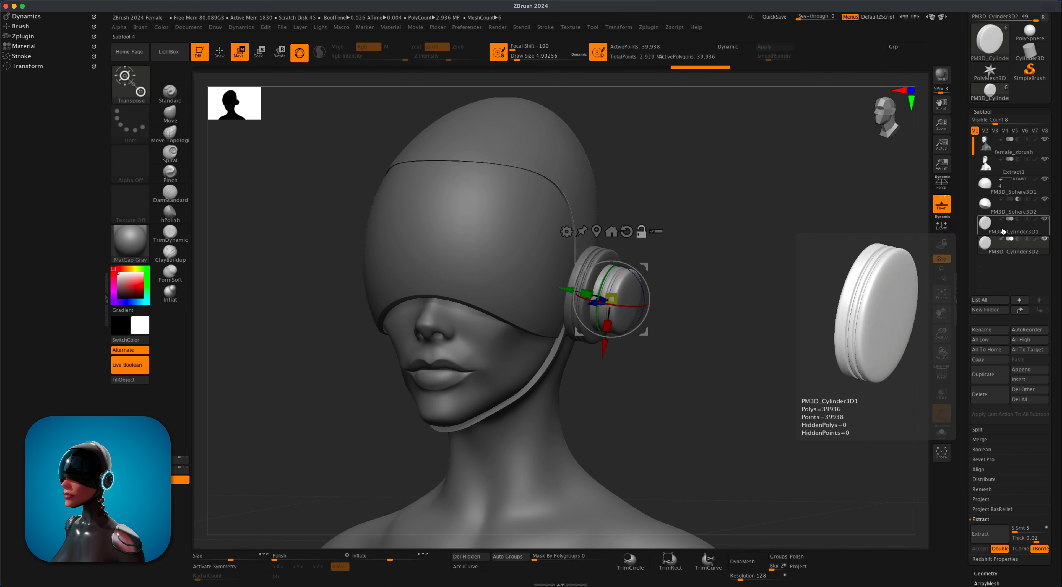
click(1018, 239)
mouse_move(789, 287)
mouse_down()
mouse_move(780, 283)
mouse_move(786, 289)
mouse_up()
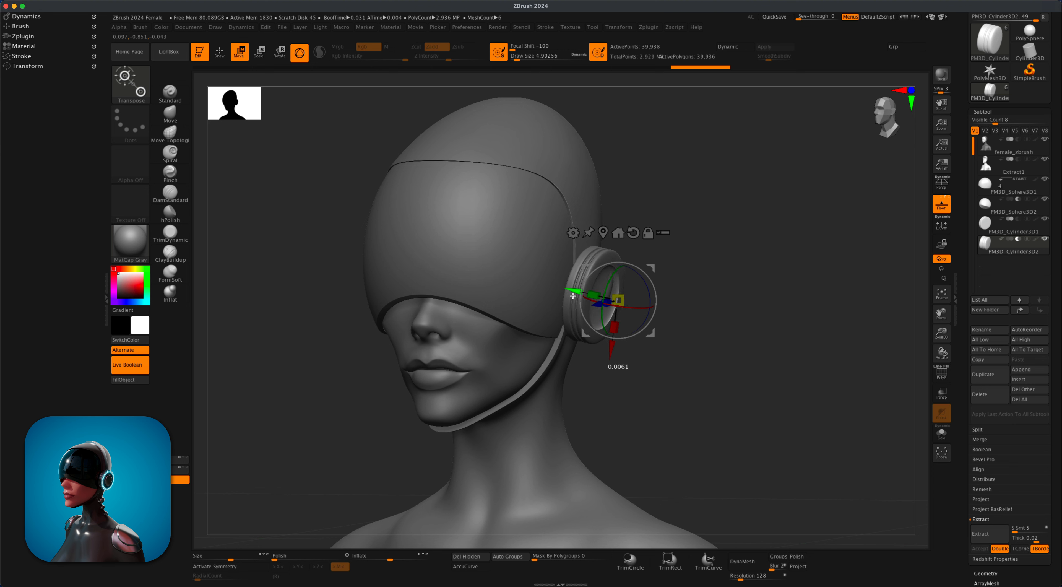
drag(574, 298, 569, 297)
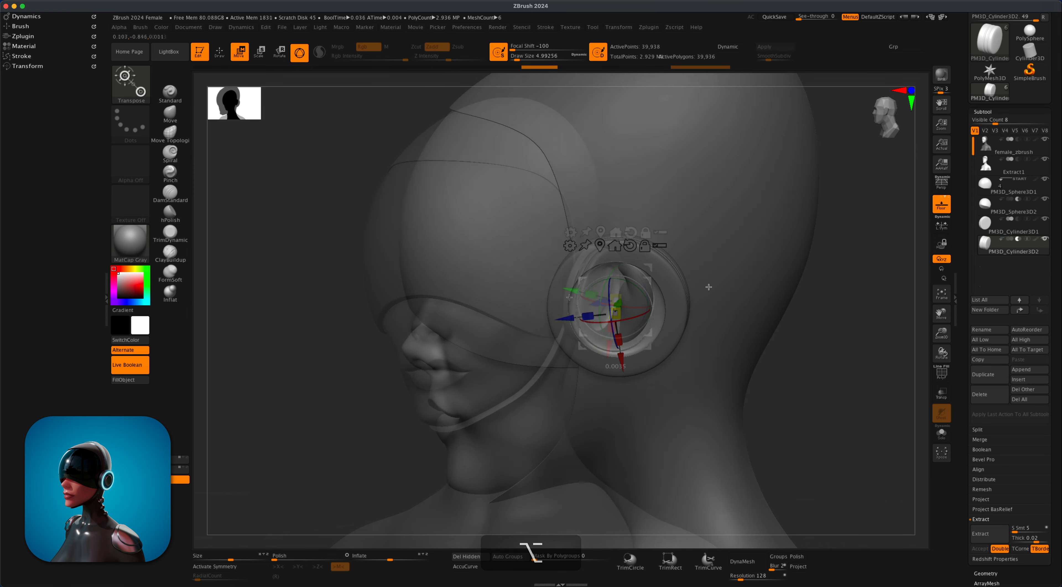
Step: Push the ear bulges of the Extract1 helmet shell and the female head inward with the Move brush, clearing the hollowed ear piece
drag(706, 287, 606, 294)
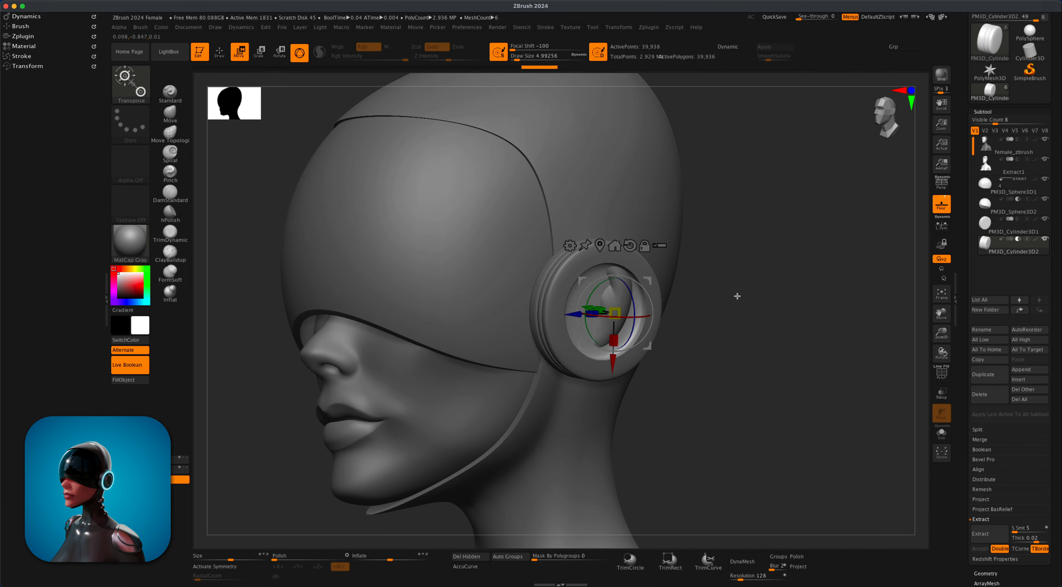
drag(737, 296, 700, 266)
click(1018, 167)
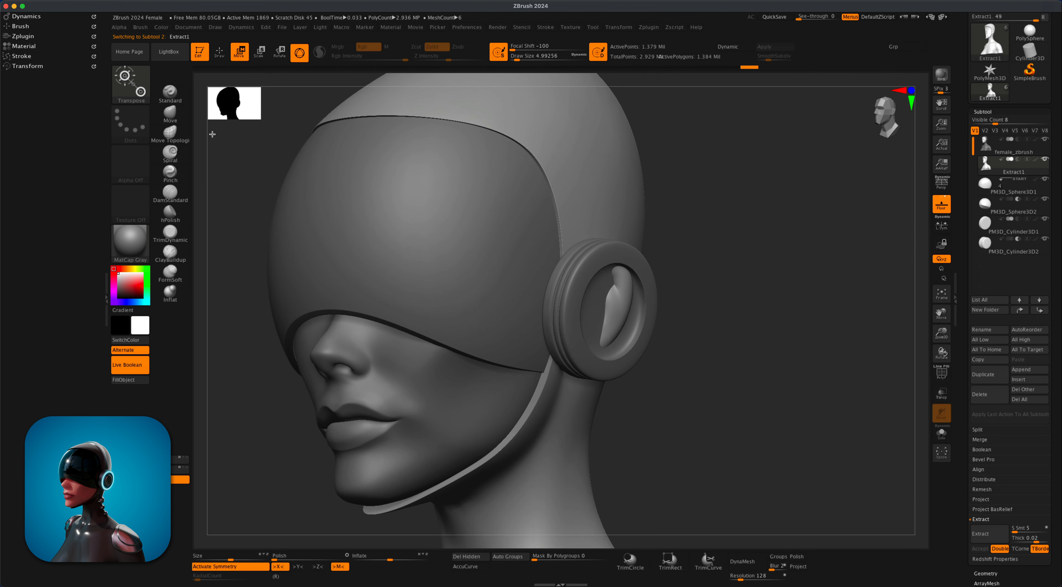
click(170, 113)
key(s)
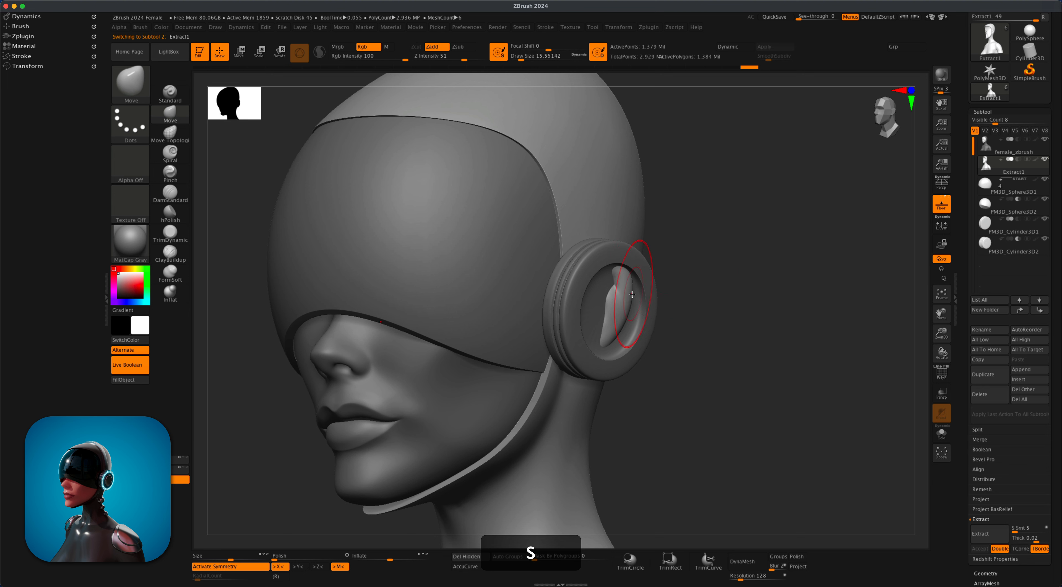
drag(616, 300, 617, 294)
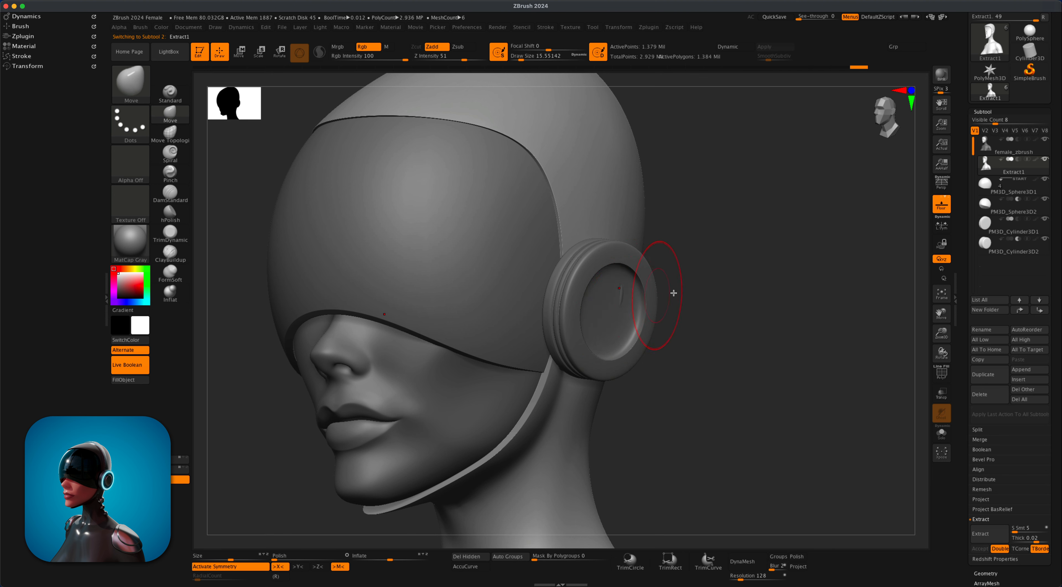
click(1037, 147)
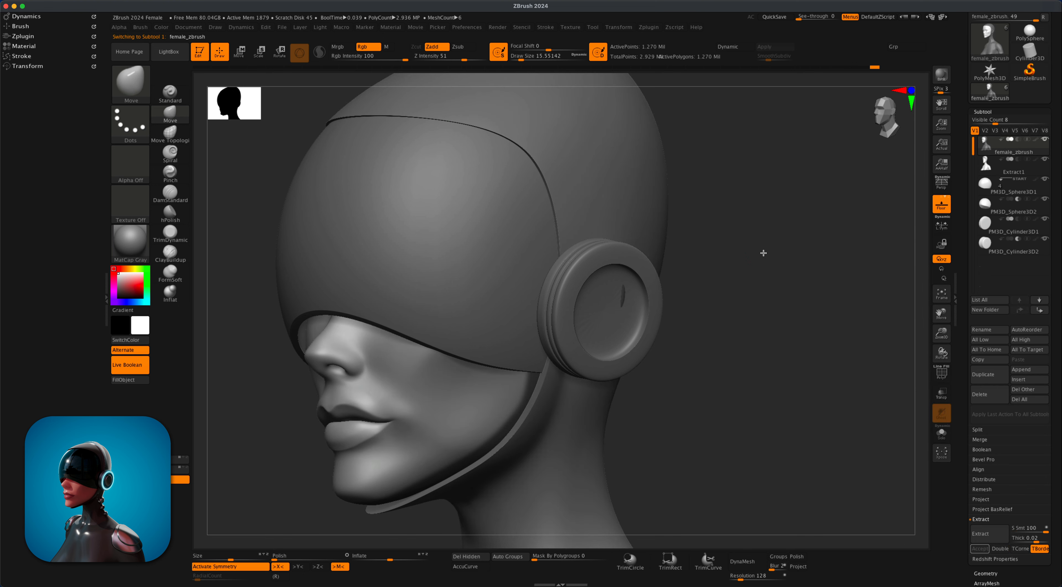
drag(763, 253, 745, 274)
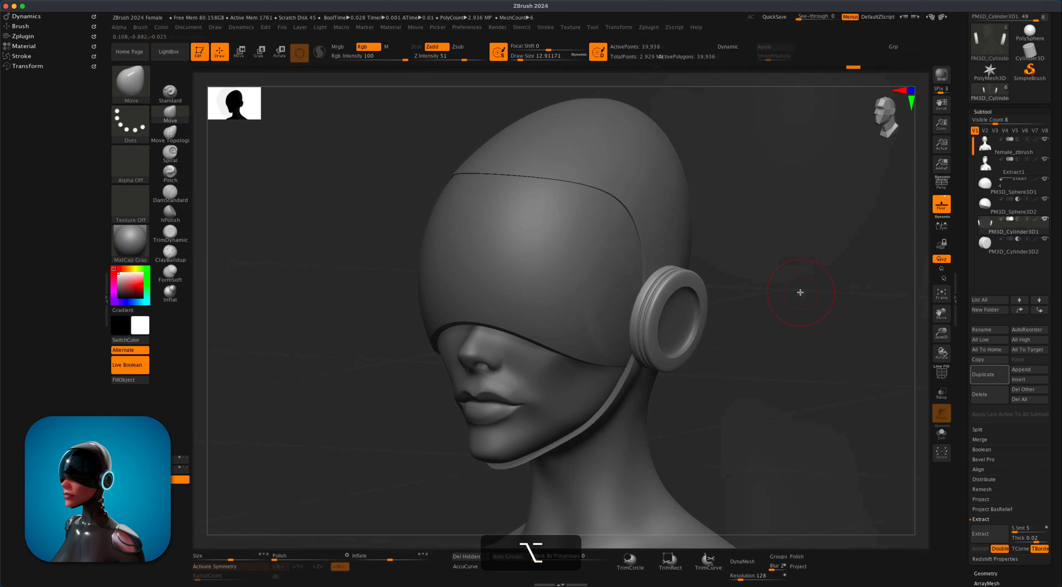
Step: Mirror and weld the grooved ear cylinder onto the opposite side of the head and check both sides from the front
mouse_move(799, 291)
alt+mouse_down()
mouse_move(797, 301)
mouse_move(817, 297)
alt+mouse_up()
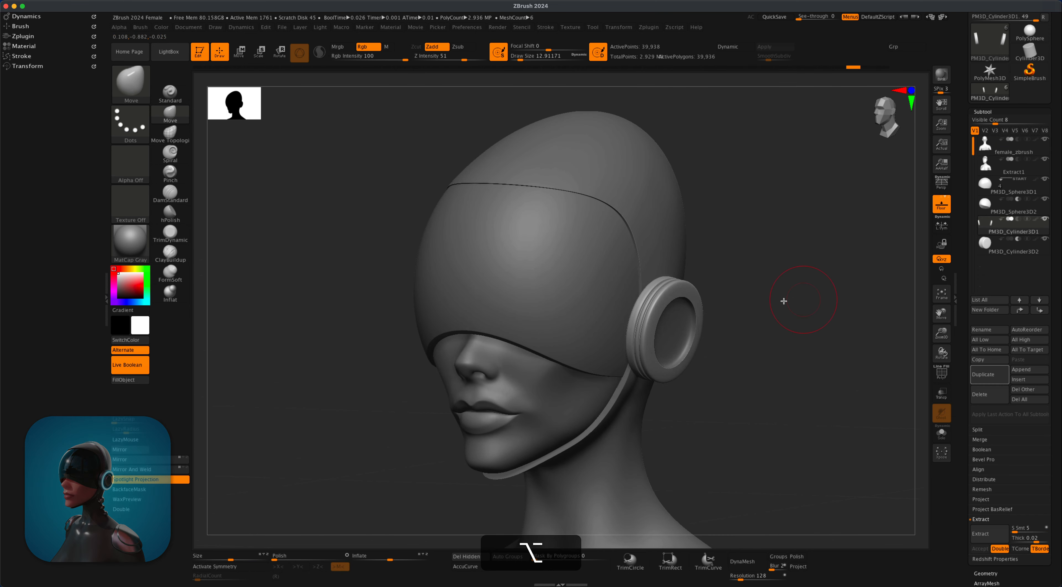
drag(757, 316, 766, 315)
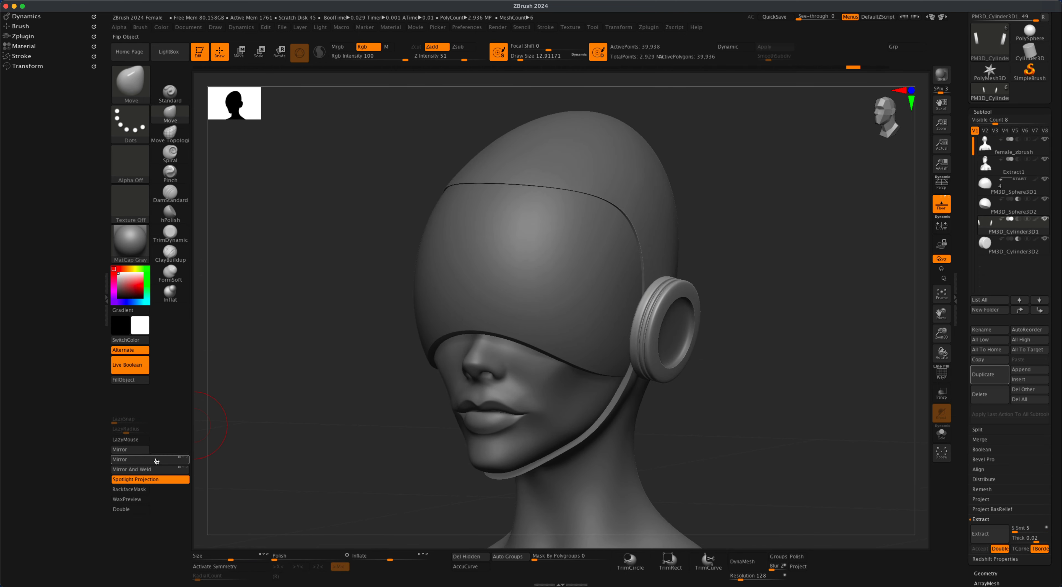
click(161, 470)
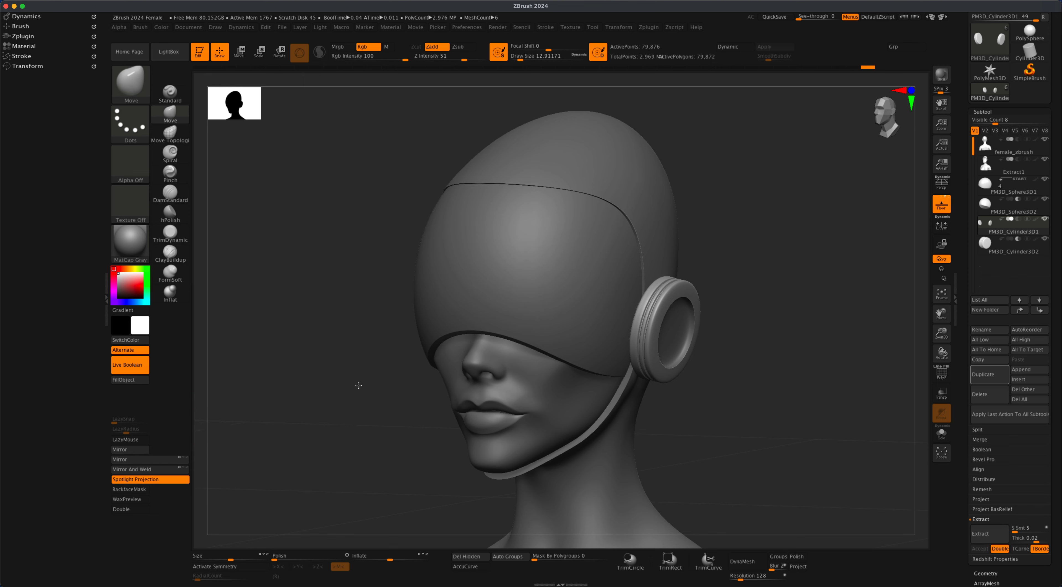
drag(355, 384, 507, 342)
shift+drag(767, 343, 763, 344)
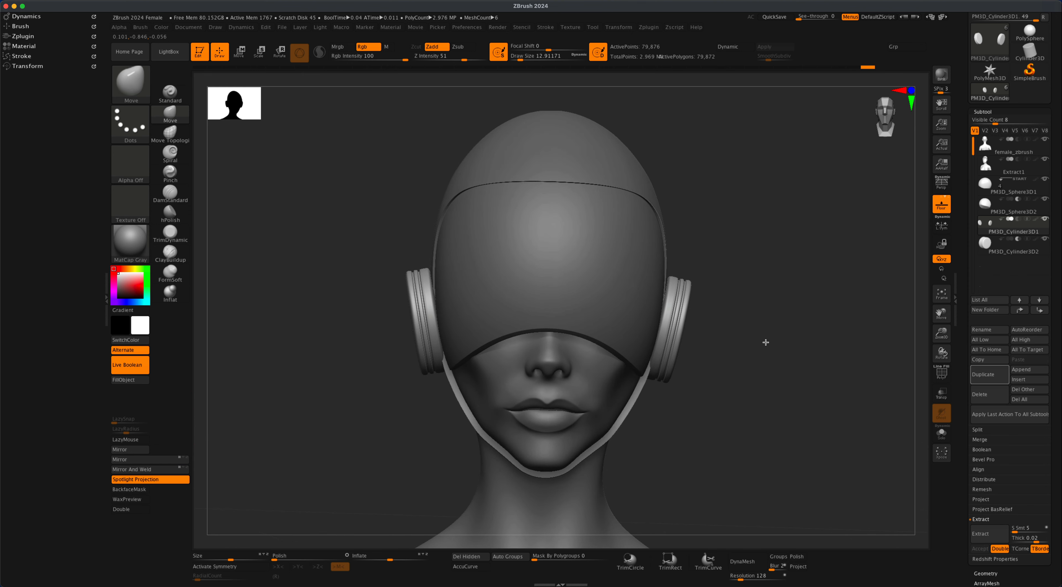
Step: Select the subtractive PM3D_Cylinder3D2 subtool and mirror and weld it to hollow the opposite ear piece
key(ctrl+z)
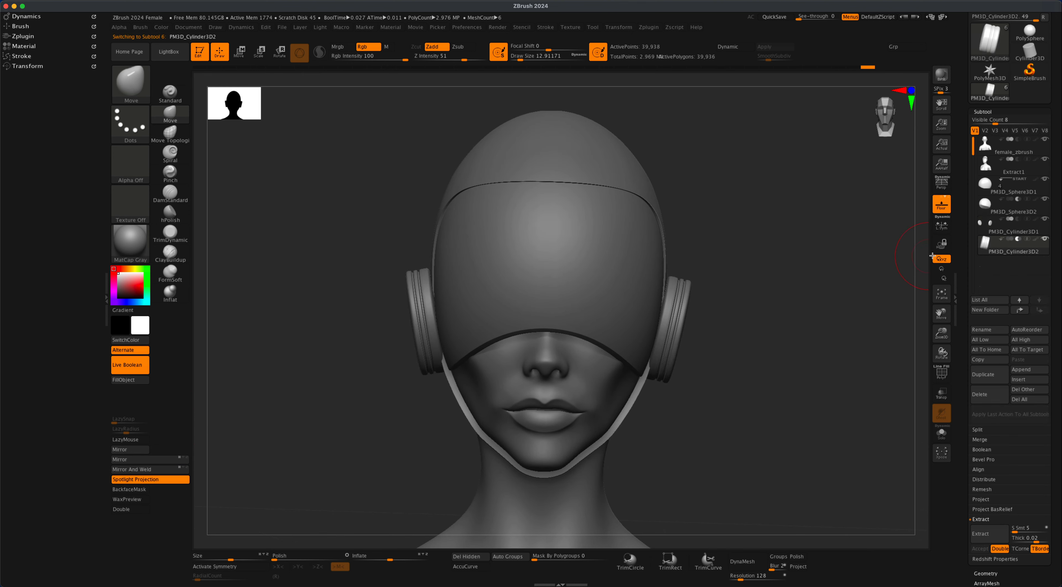
drag(766, 326, 772, 324)
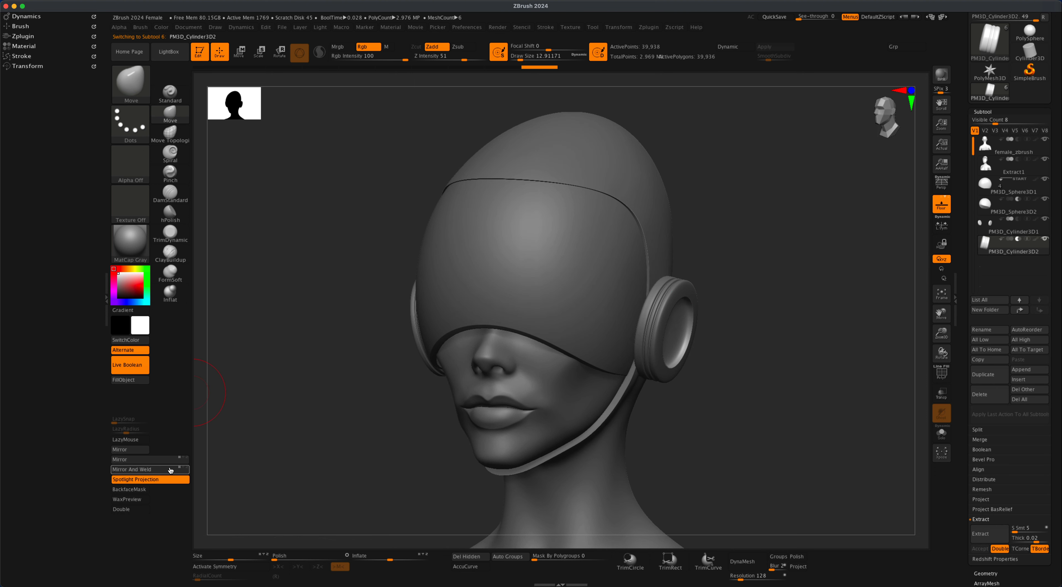
click(165, 469)
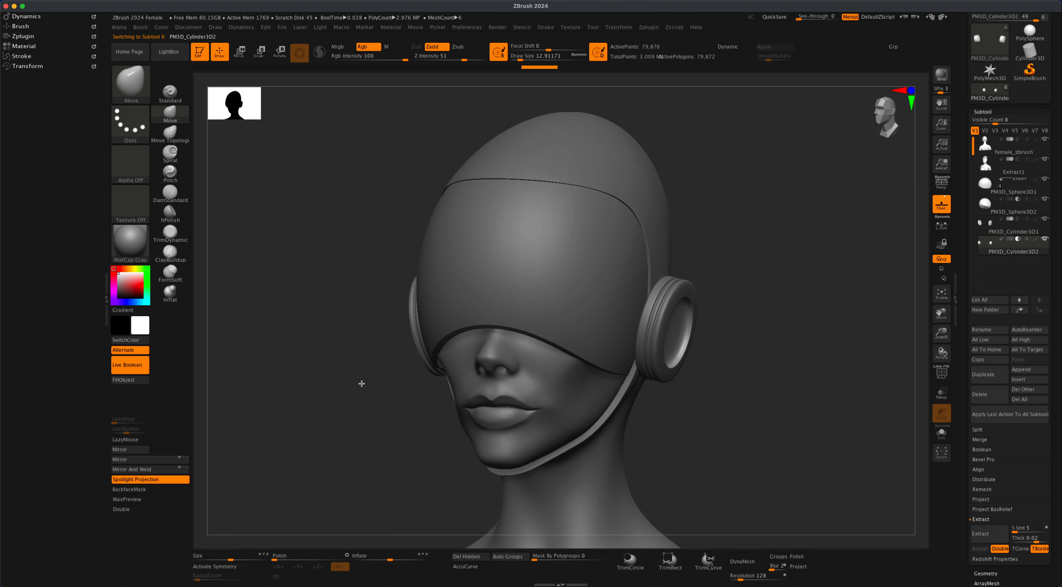
mouse_move(360, 384)
mouse_down()
mouse_move(424, 358)
mouse_move(358, 401)
mouse_up()
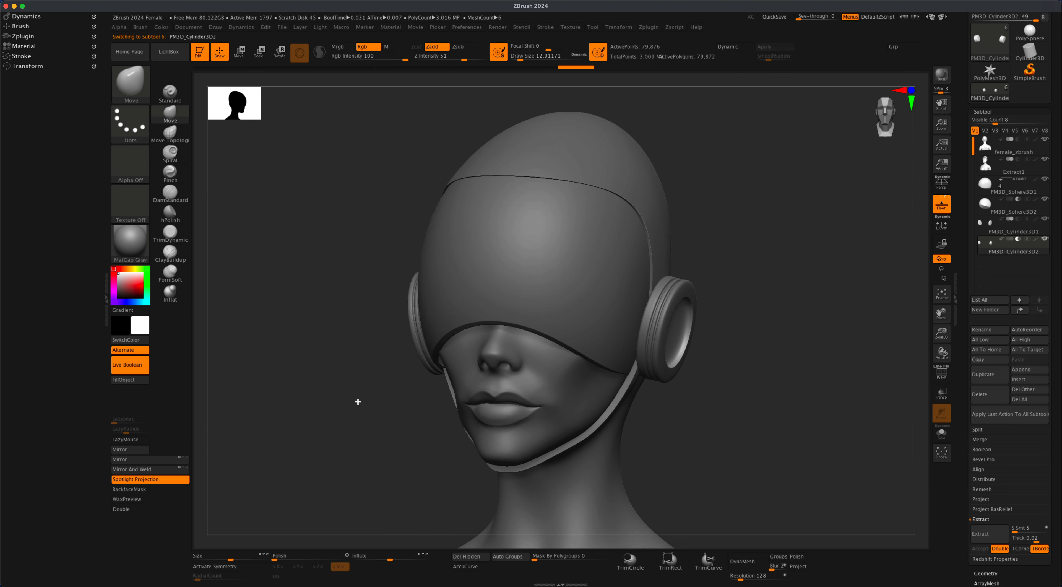
Step: Examine the helmet, visor and both hollowed ear pieces from the front, the profile and both three-quarter sides
alt+drag(766, 326, 808, 335)
drag(758, 246, 796, 242)
mouse_move(716, 203)
mouse_down()
mouse_move(707, 204)
mouse_move(727, 210)
mouse_up()
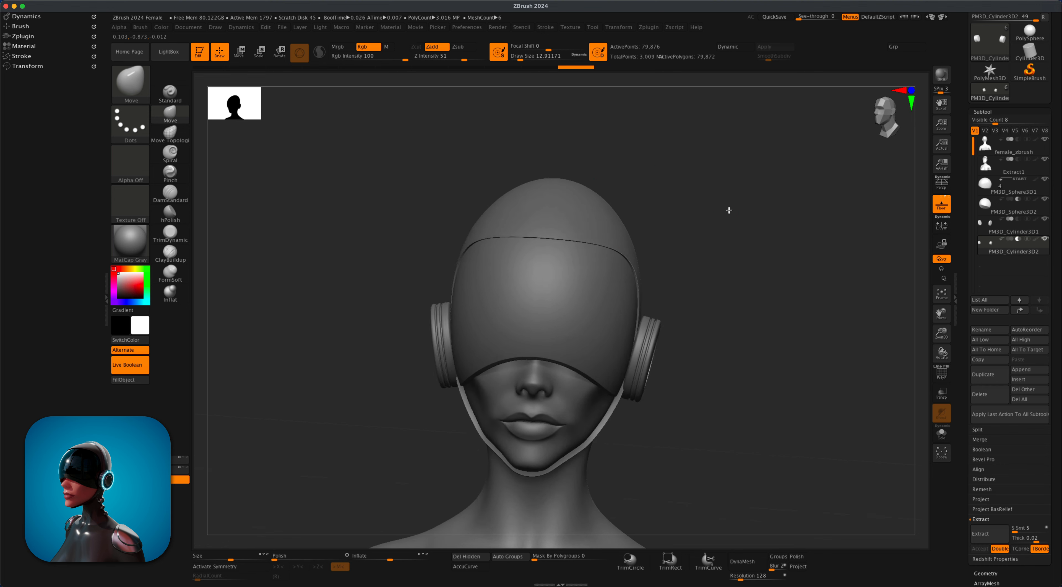
drag(348, 276, 444, 272)
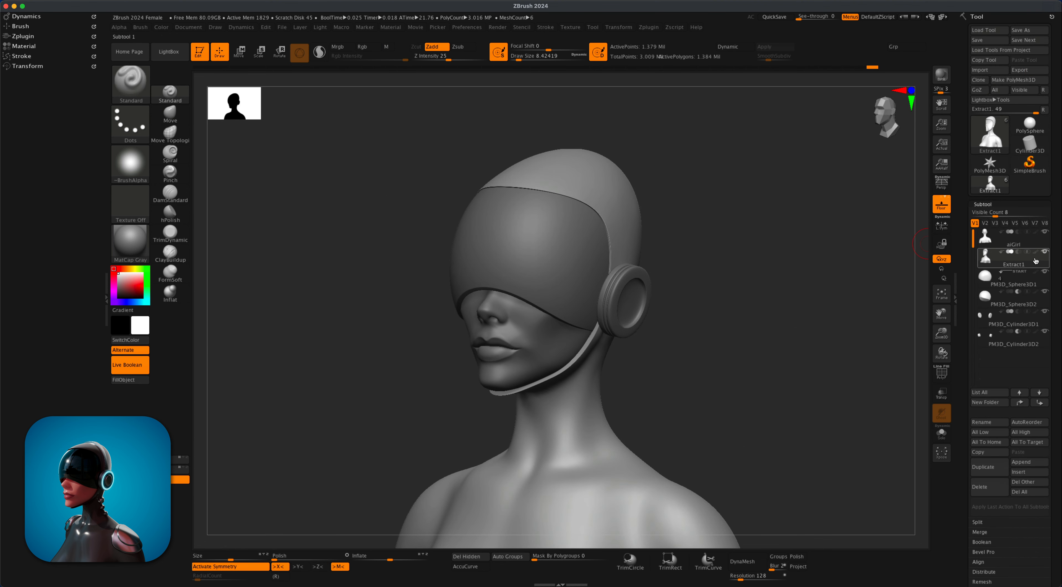
mouse_move(754, 307)
mouse_down()
mouse_move(778, 308)
mouse_move(749, 315)
mouse_up()
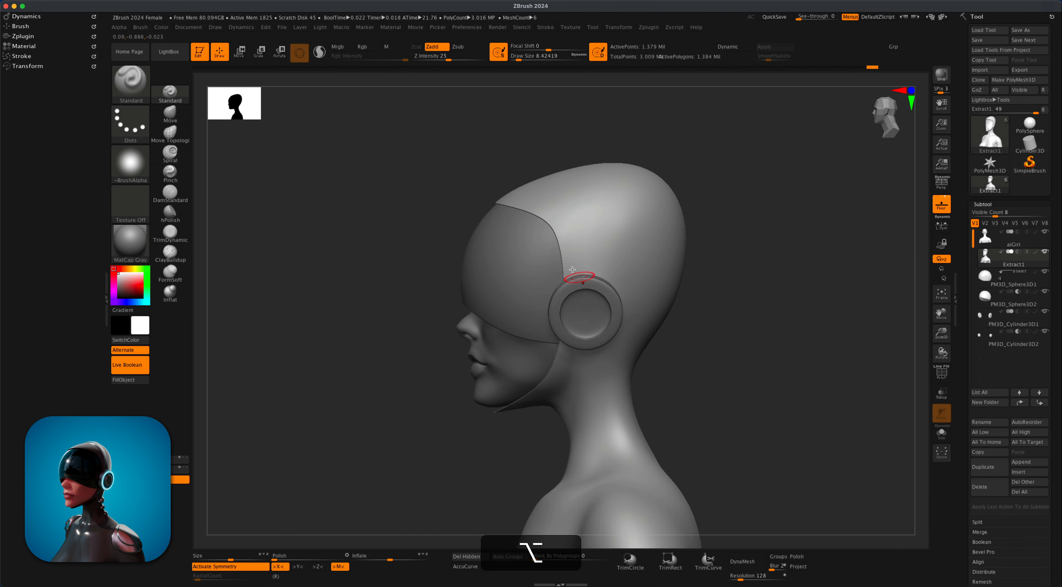
drag(370, 273, 431, 265)
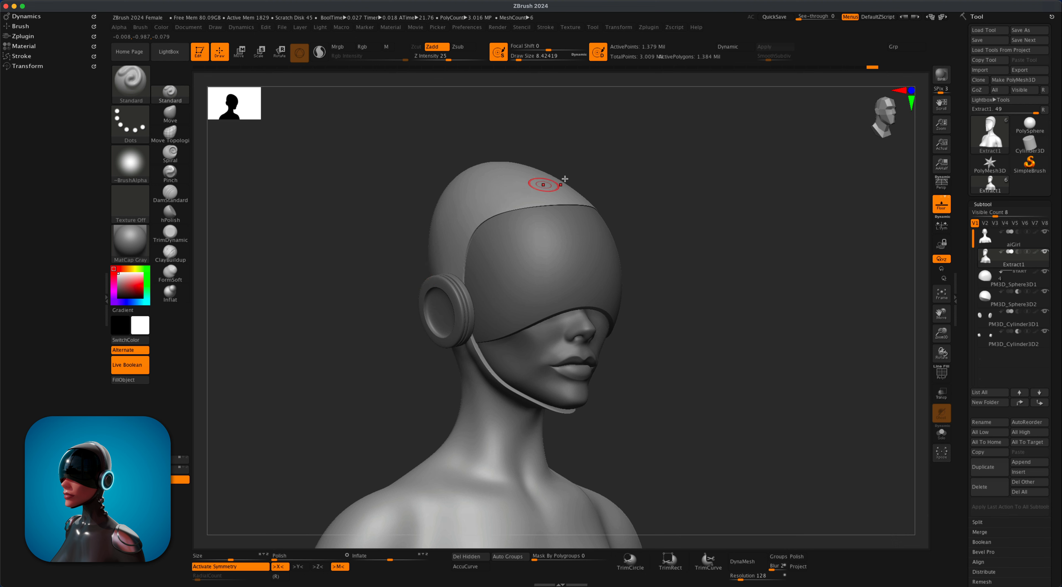
Step: Mask a straight vertical band on the head from the crown down to the ear cup in side view
drag(565, 179, 576, 161)
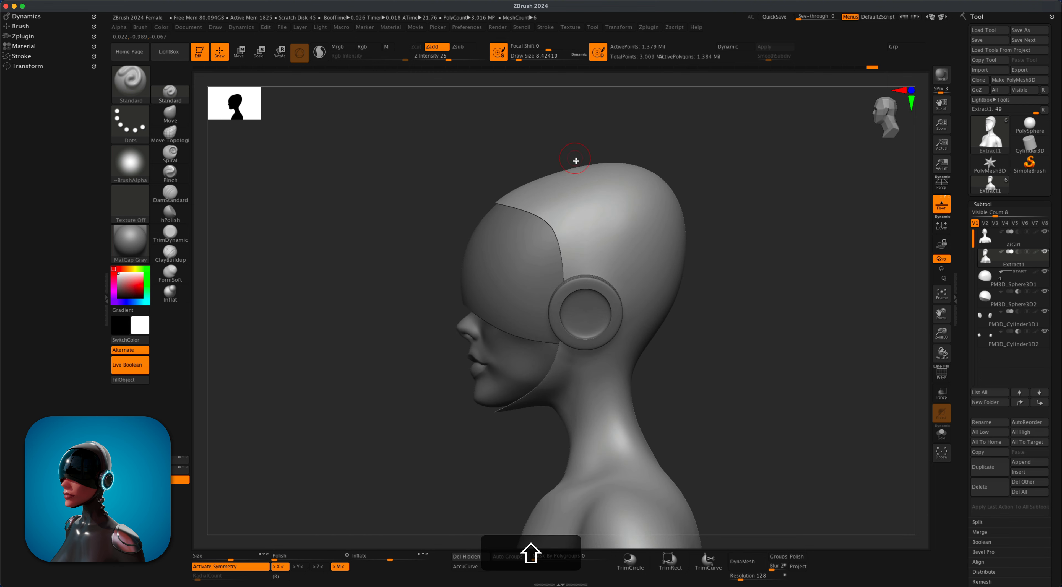
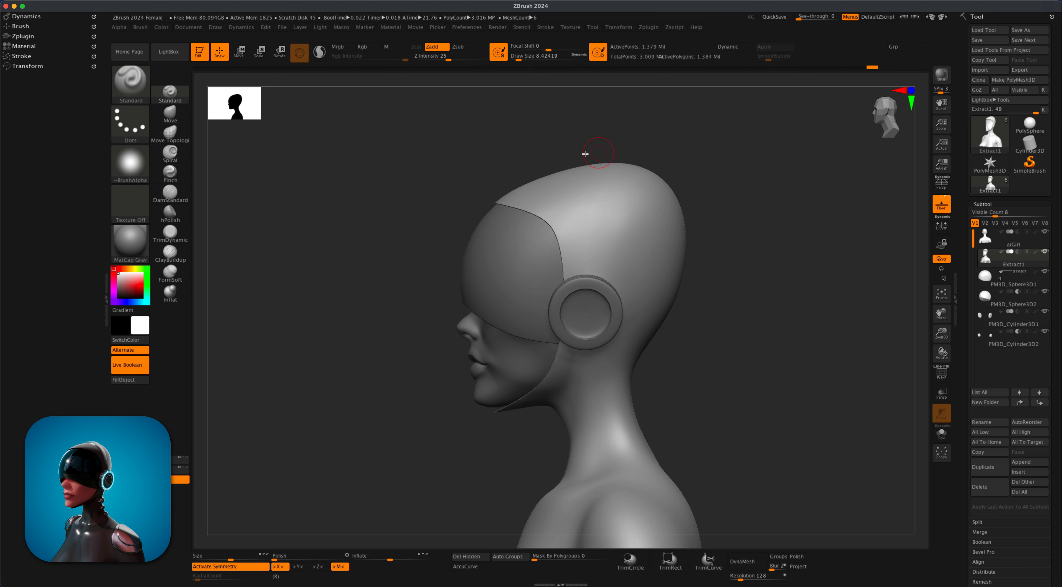
key(super)
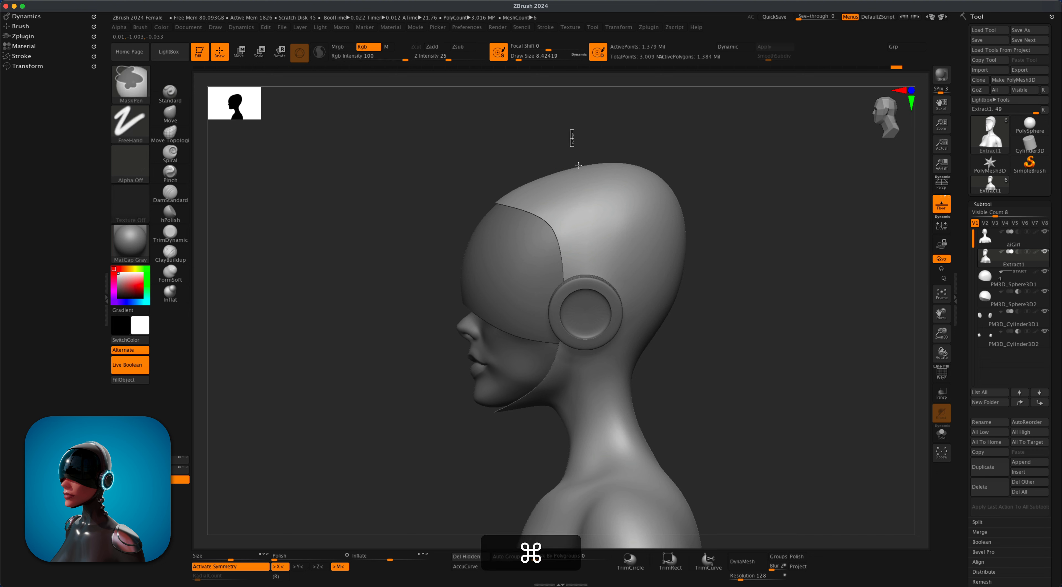
super+drag(578, 166, 601, 309)
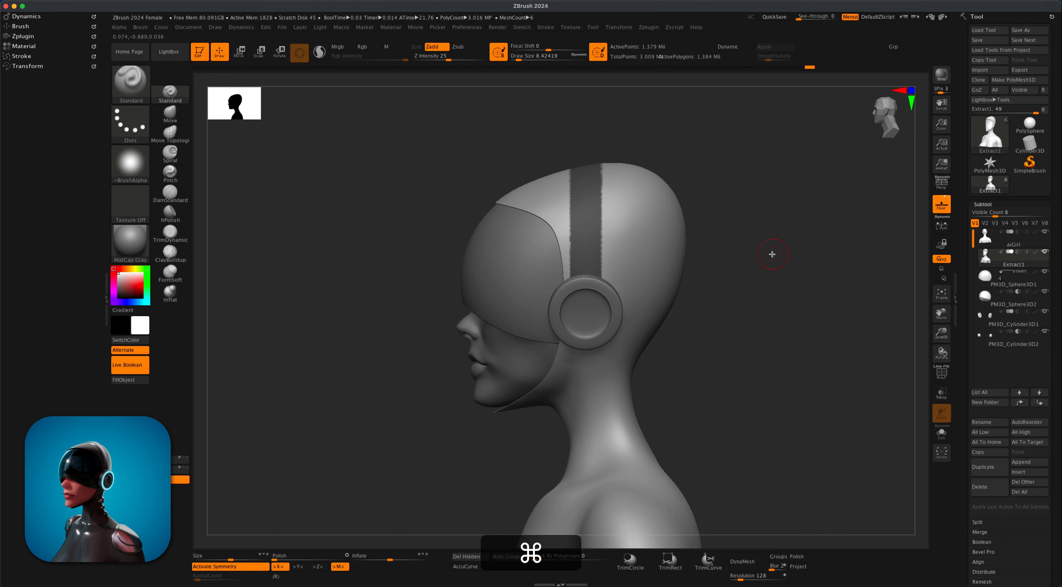
mouse_move(772, 254)
mouse_down()
mouse_move(839, 243)
mouse_move(787, 258)
mouse_up()
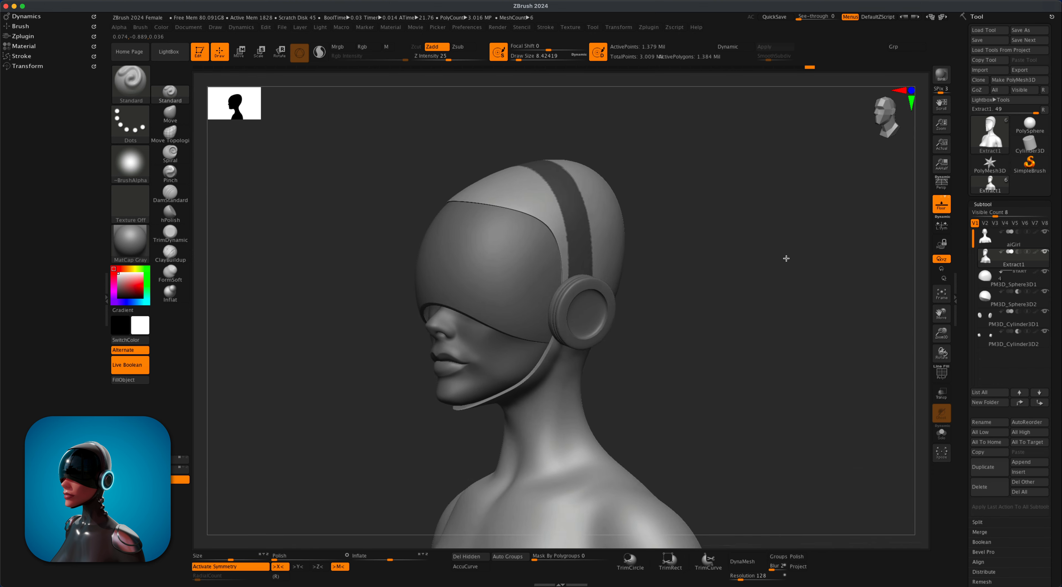
Step: Extract the masked head band as a new subtool with Double turned off and a thickness of 0.02, and accept it
drag(777, 258, 744, 258)
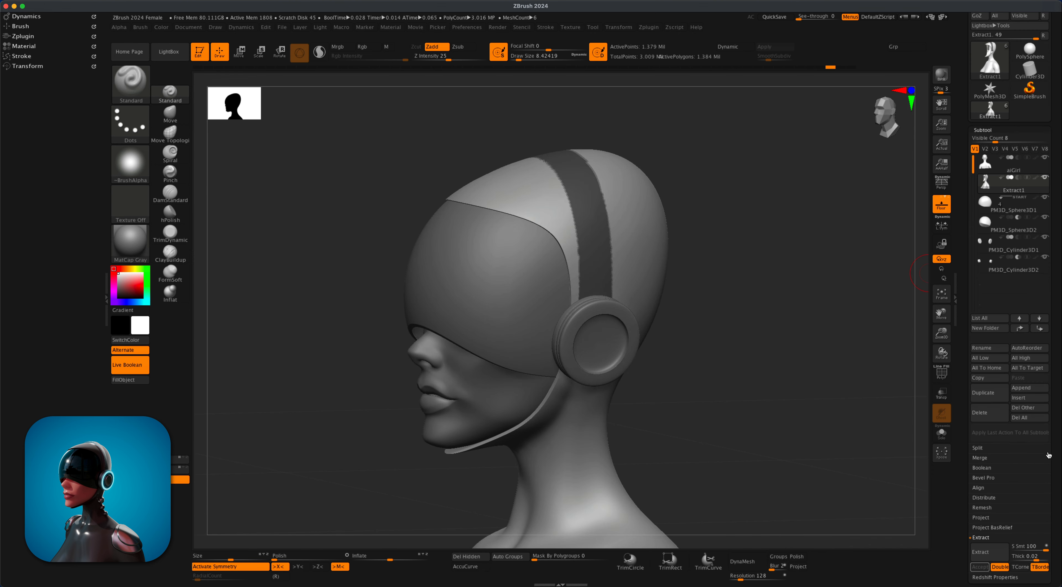
scroll(1048, 455, down, 5)
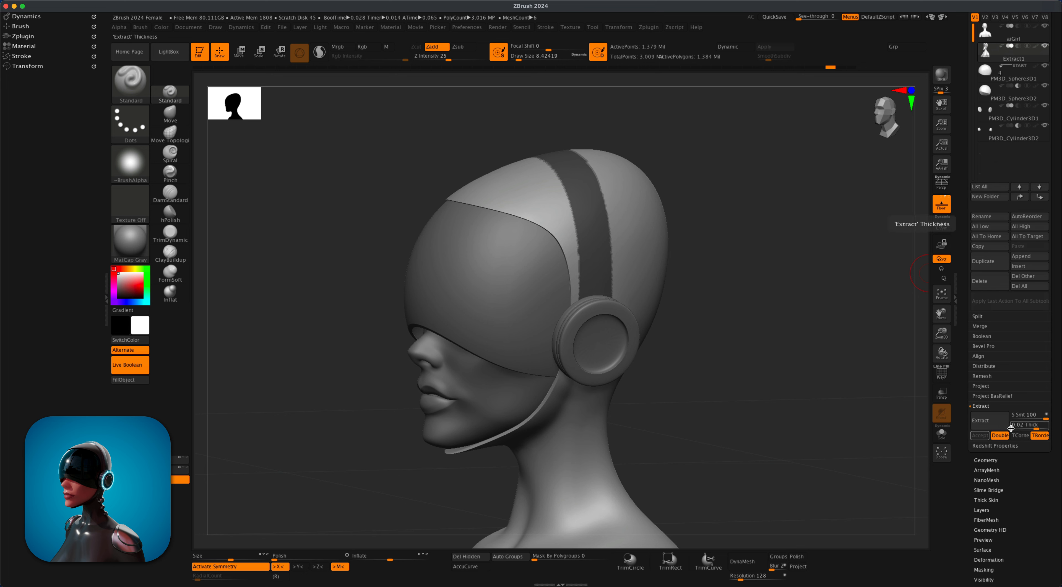
click(1000, 435)
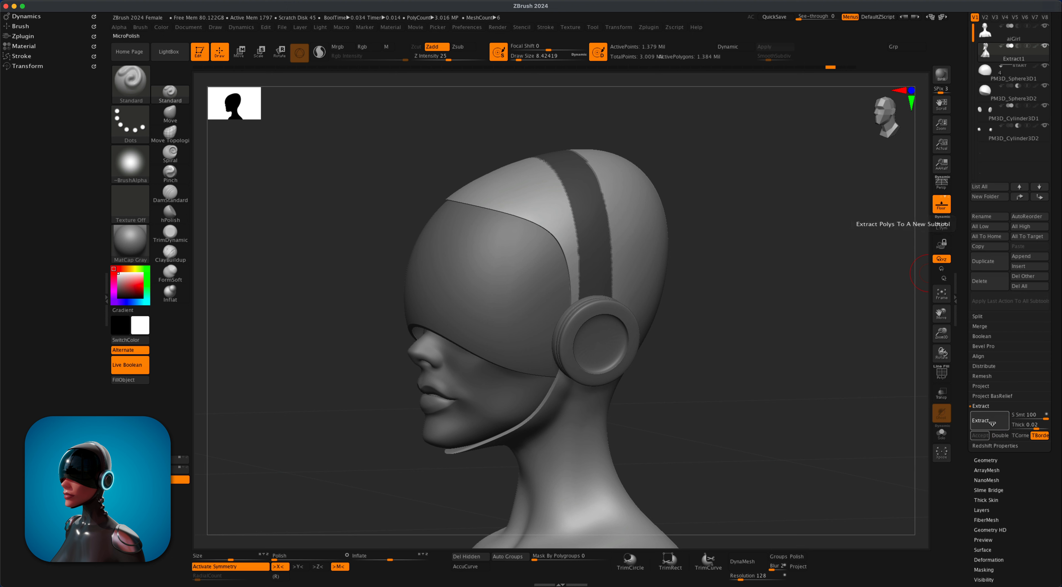
click(995, 423)
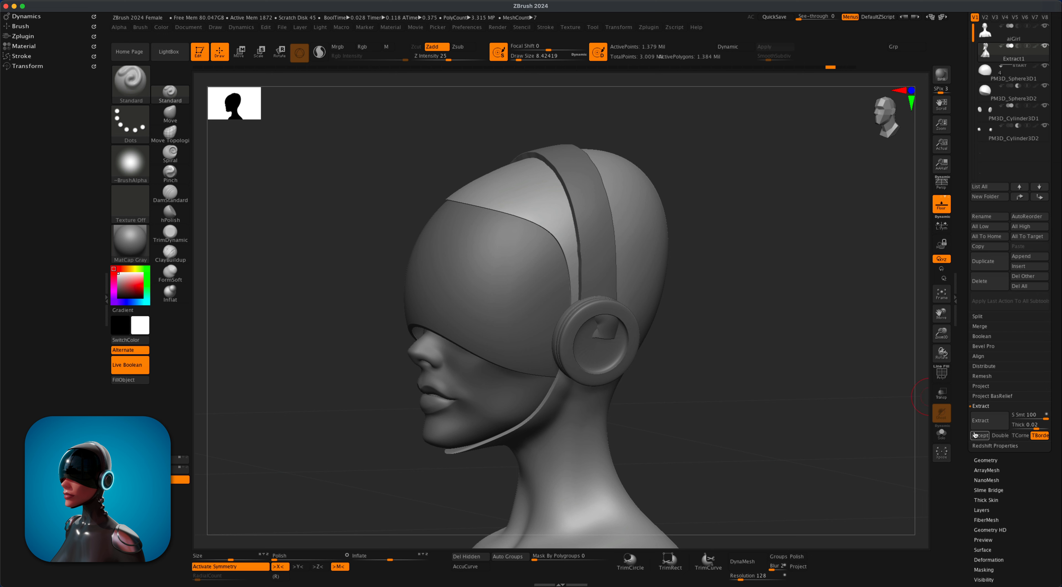
click(977, 435)
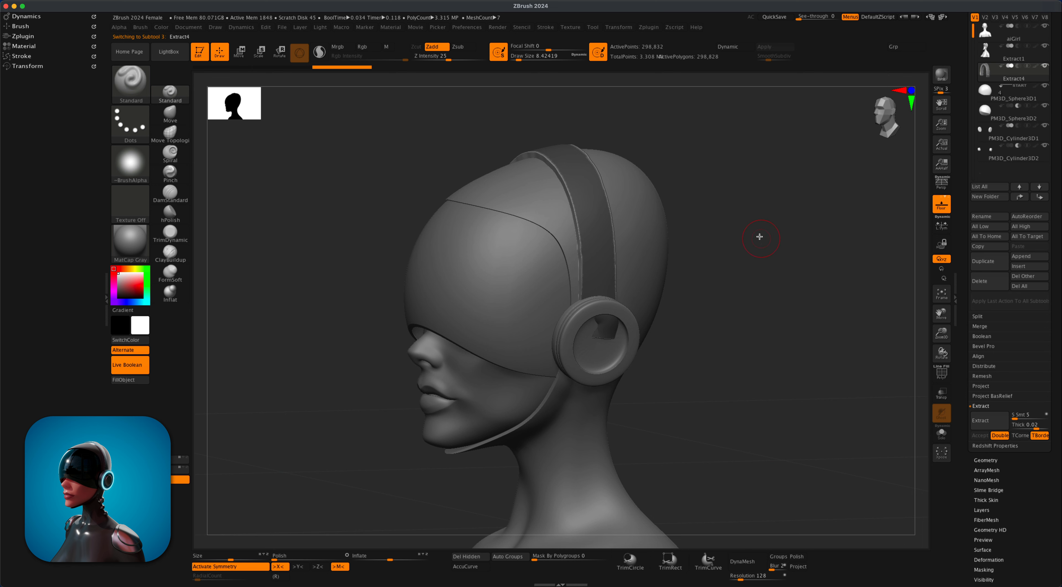
Step: Cut off the lower end of the extracted band inside the ear cup with a horizontal KnifeCurve cut
super+drag(727, 208, 742, 239)
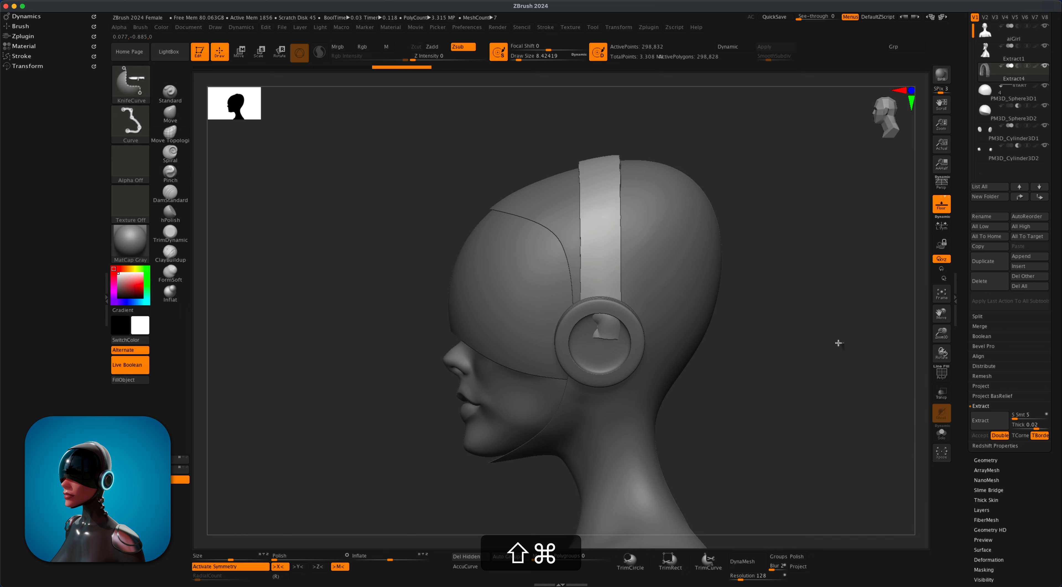
mouse_move(841, 342)
shift+super+mouse_down()
mouse_move(488, 357)
mouse_move(469, 345)
shift+super+mouse_up()
shift+super+drag(447, 307, 445, 307)
drag(803, 299, 820, 280)
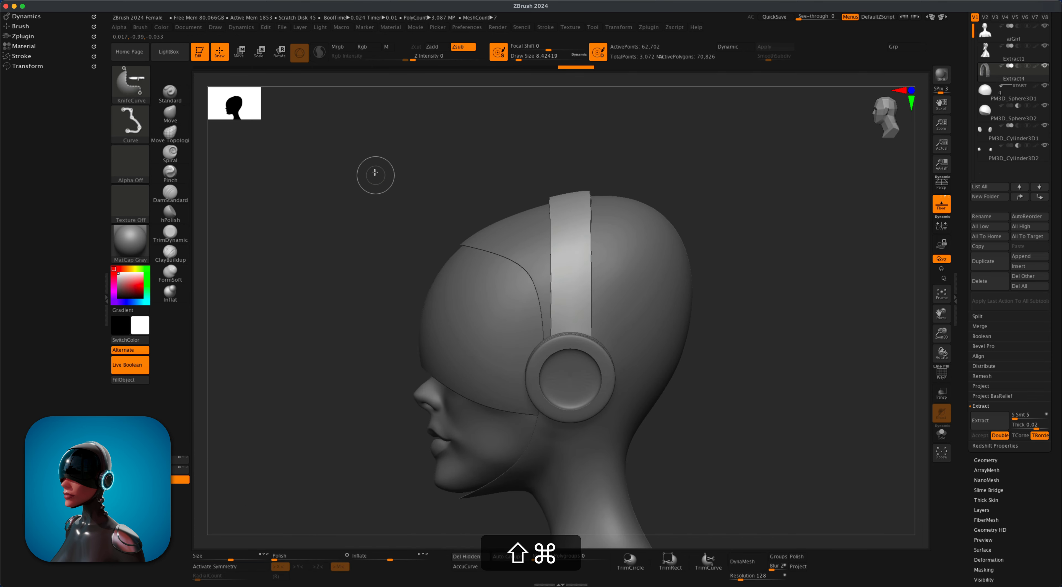
Step: Choose the KnifeCircle brush and cut the band's rear edge into a concave curve
click(127, 86)
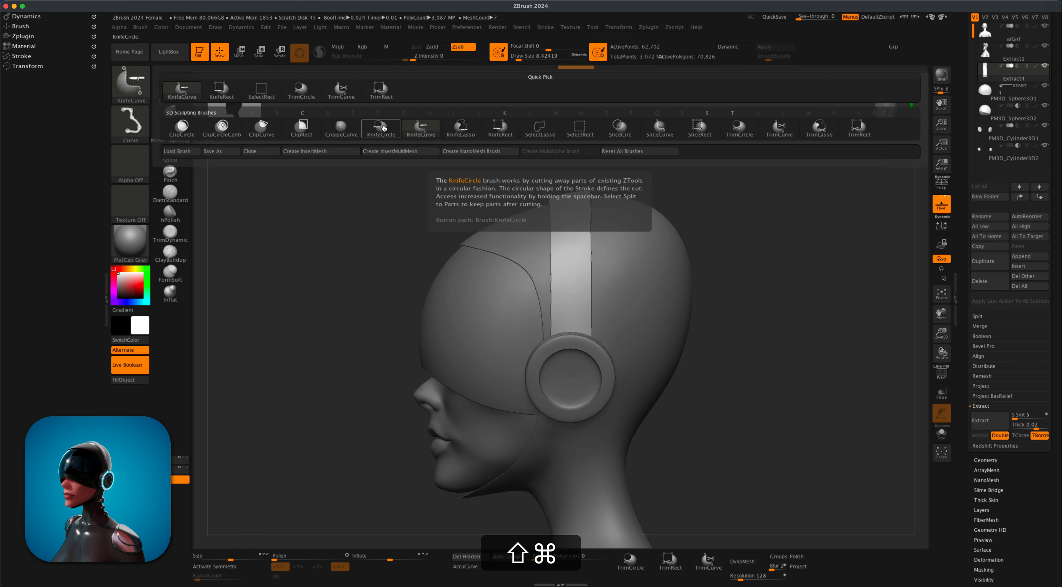
click(384, 127)
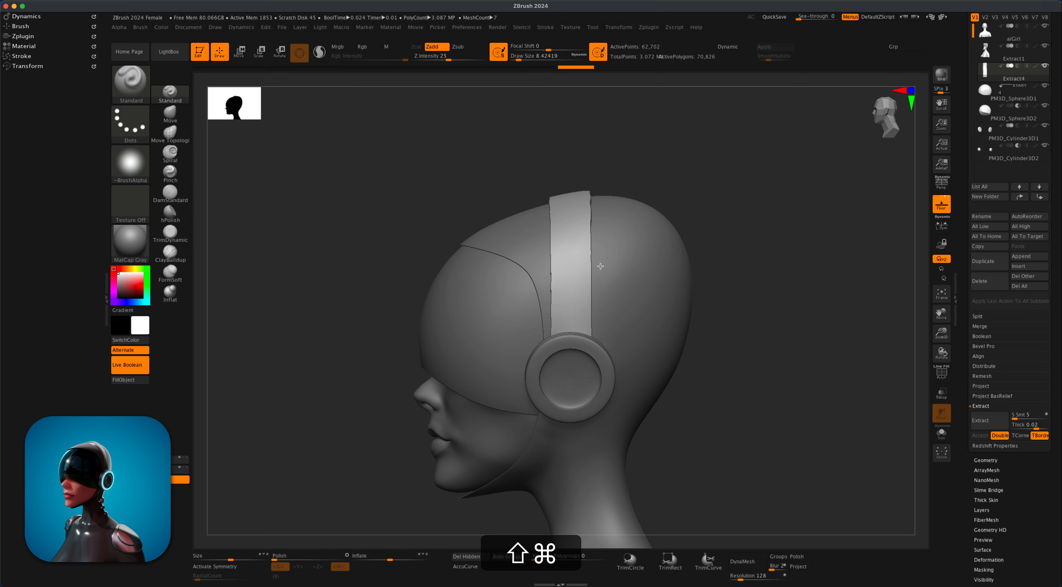
right_drag(600, 266, 590, 148)
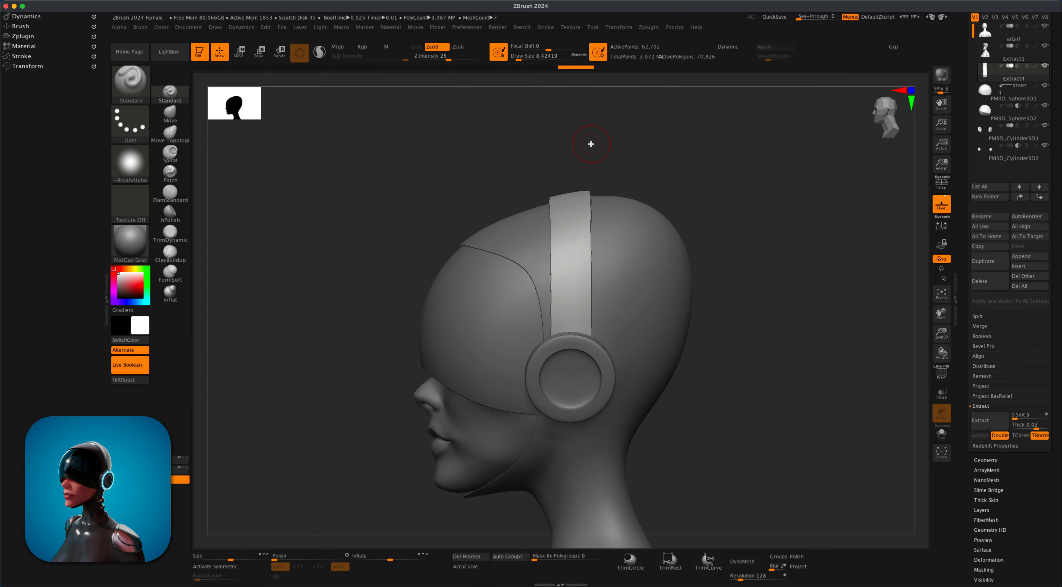
key(super+shift)
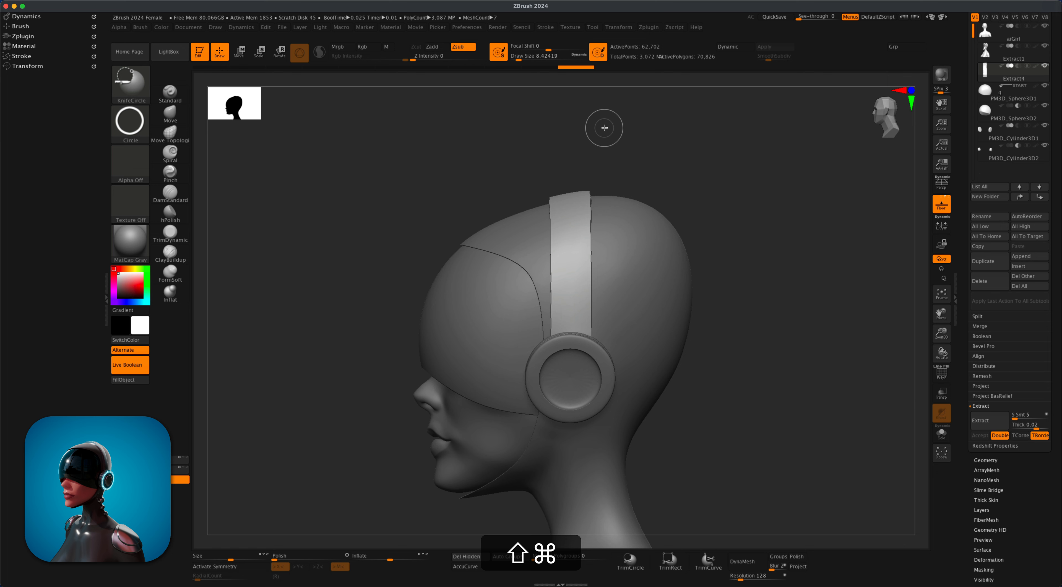
mouse_move(588, 130)
mouse_down()
mouse_move(605, 223)
mouse_move(727, 434)
mouse_move(752, 404)
mouse_move(775, 467)
mouse_move(765, 434)
mouse_move(784, 422)
mouse_move(773, 393)
mouse_move(779, 409)
mouse_move(763, 502)
mouse_move(760, 450)
mouse_up()
key(space)
key(space)
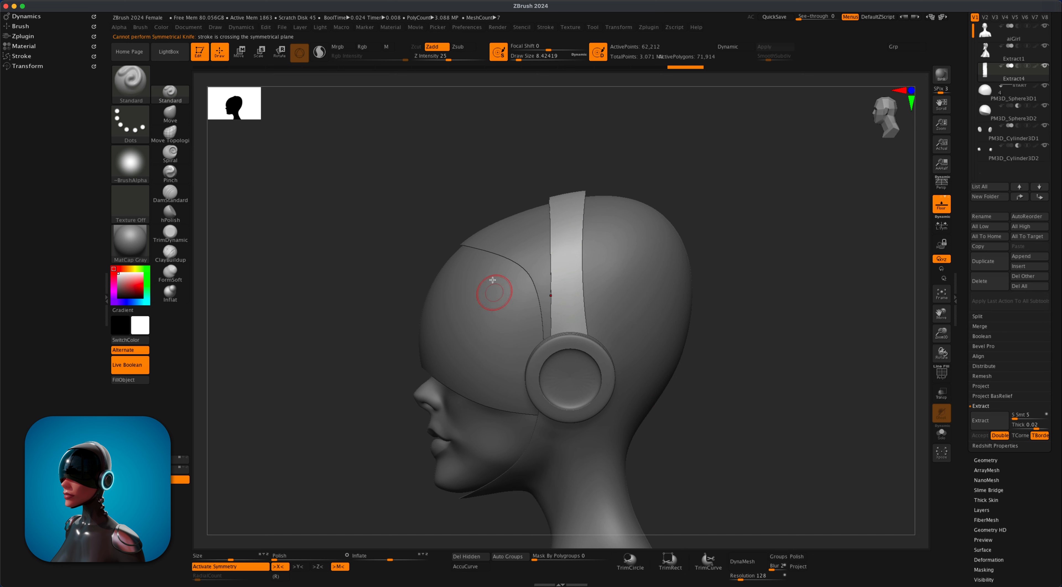
Step: Cut the band's front edge into a concave curve with KnifeCircle and trim the rear edge deeper to narrow the band
mouse_move(444, 139)
shift+super+mouse_down()
mouse_move(555, 490)
mouse_move(548, 437)
mouse_move(562, 437)
mouse_move(558, 450)
shift+super+mouse_up()
key(space)
key(space)
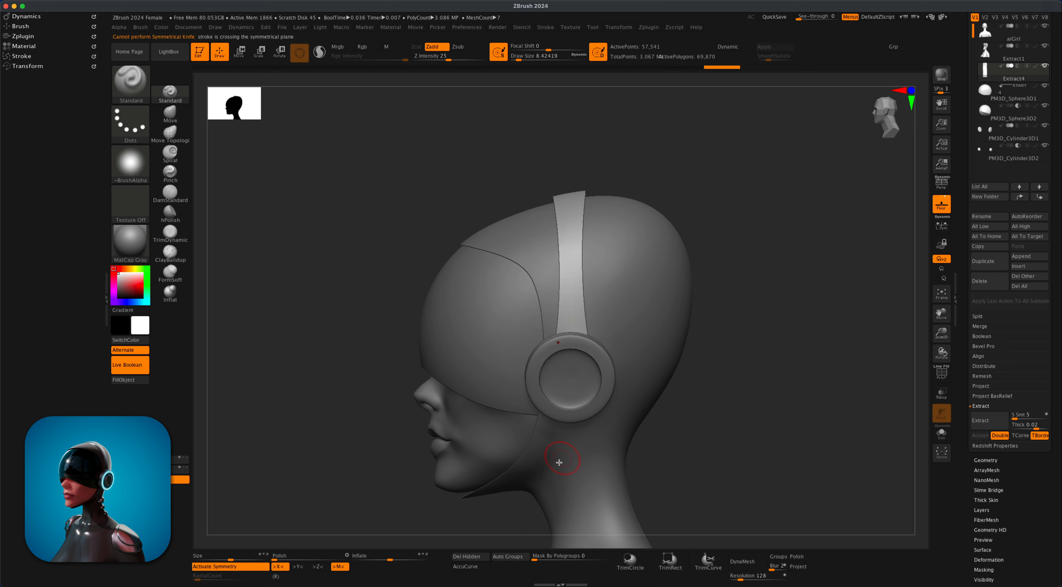
mouse_move(745, 330)
mouse_down()
mouse_move(777, 336)
mouse_move(721, 360)
mouse_up()
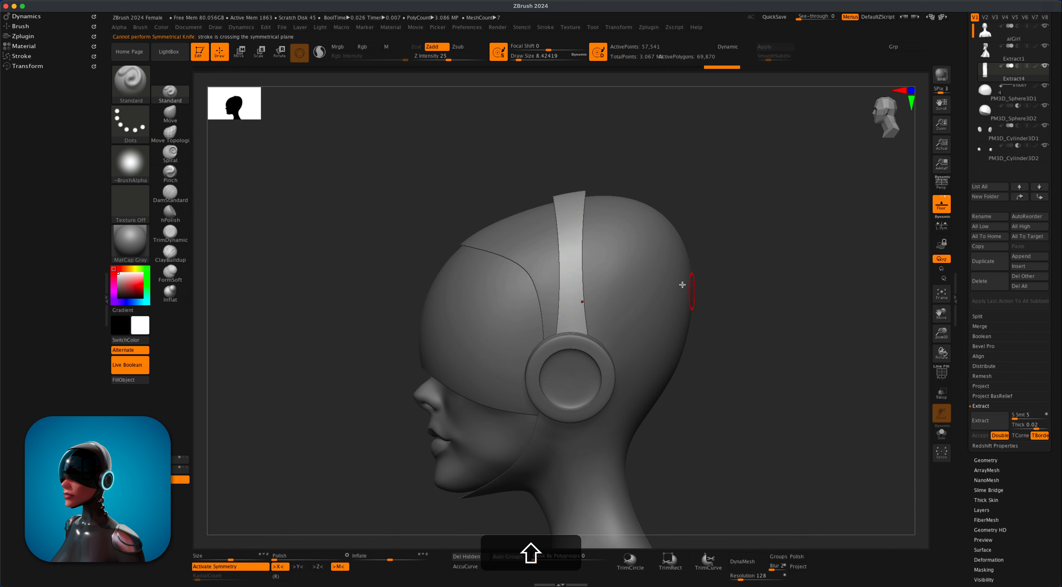
mouse_move(612, 149)
shift+super+mouse_down()
mouse_move(651, 288)
mouse_move(785, 495)
mouse_move(749, 447)
mouse_move(748, 426)
shift+super+mouse_up()
mouse_move(794, 334)
mouse_down()
mouse_move(767, 353)
mouse_move(822, 350)
mouse_move(765, 381)
mouse_move(742, 372)
mouse_move(728, 313)
mouse_move(718, 339)
mouse_move(706, 338)
mouse_move(754, 346)
mouse_move(727, 337)
mouse_up()
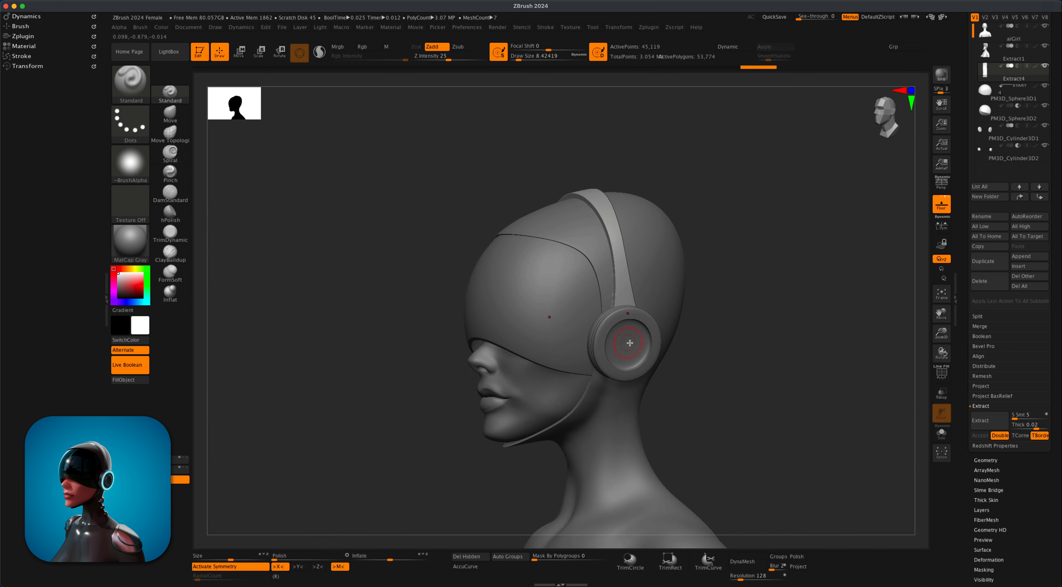
Step: Switch the subtractive subtool PM3D_Cylinder3D2 to additive and duplicate it
drag(630, 343, 741, 331)
click(1022, 153)
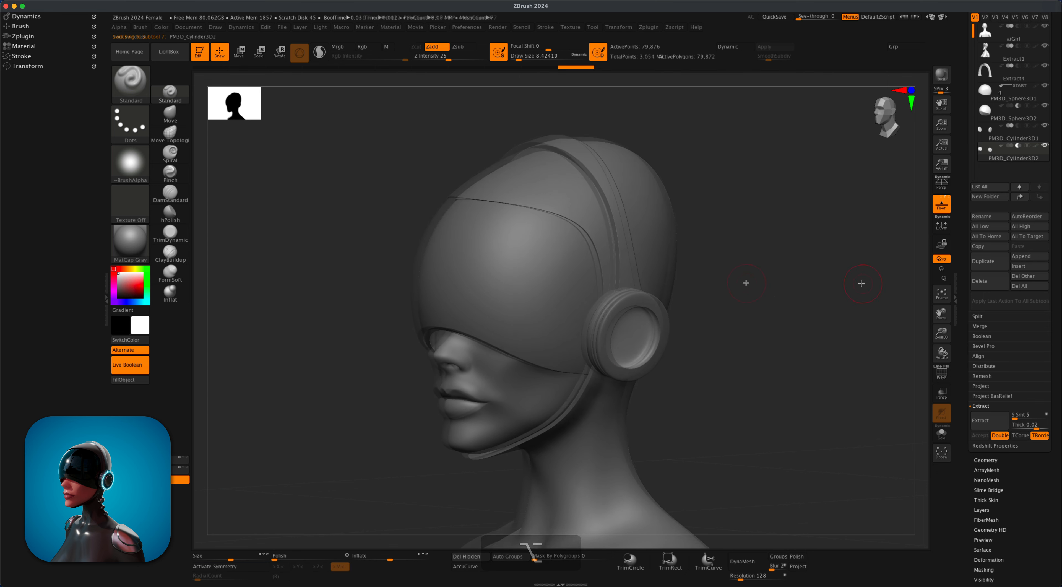
drag(746, 284, 738, 287)
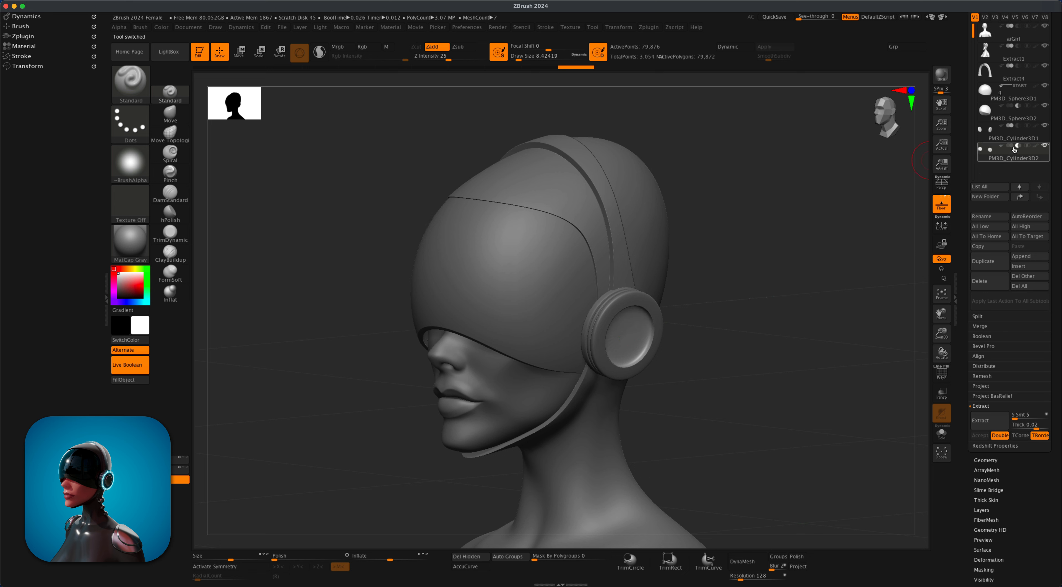
mouse_move(1016, 149)
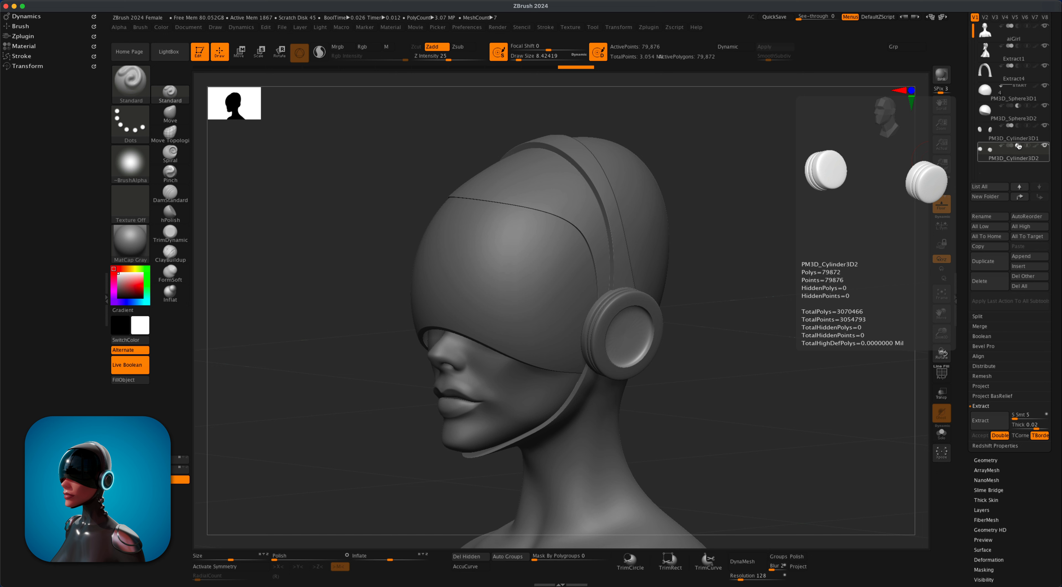
click(1010, 147)
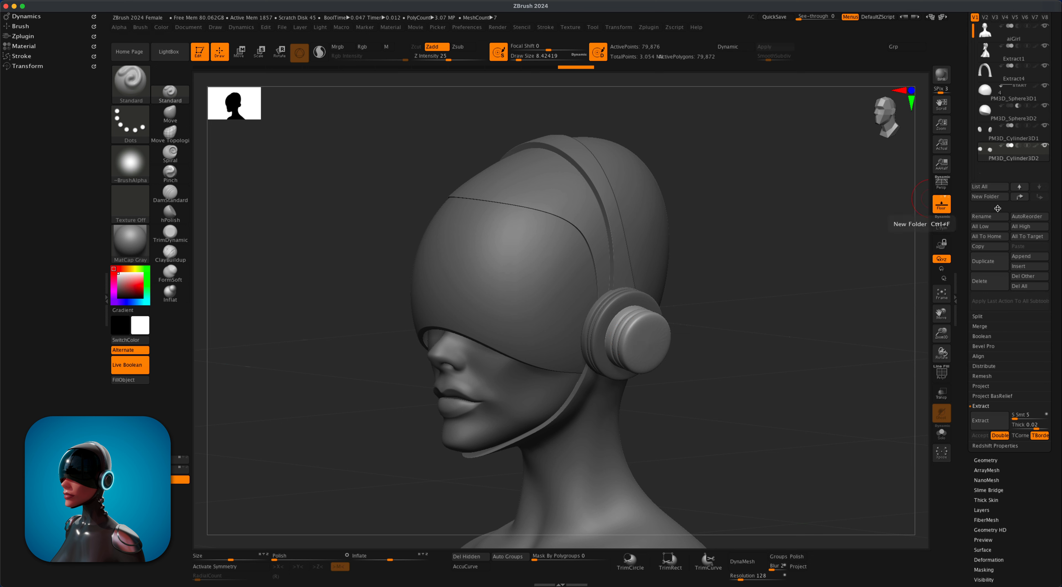
click(988, 262)
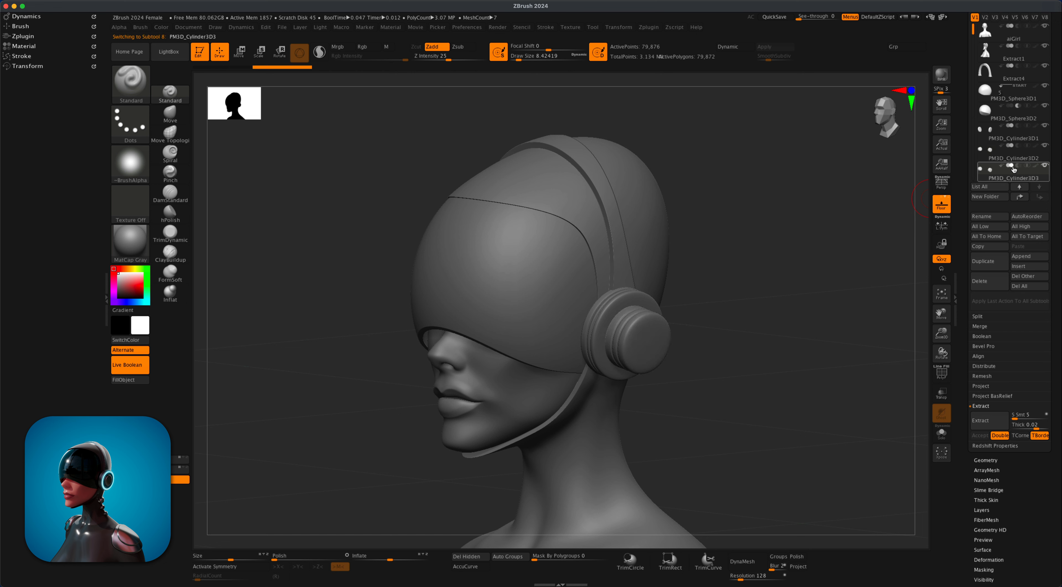
Step: Set PM3D_Cylinder3D2 back to subtractive and make its duplicate PM3D_Cylinder3D3 additive
mouse_move(1018, 152)
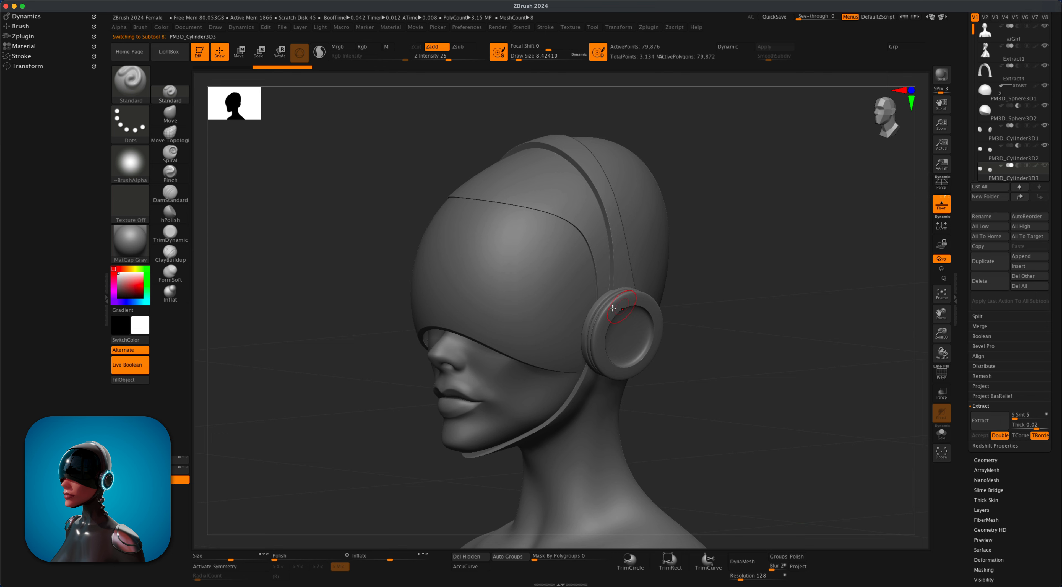
drag(694, 331, 725, 327)
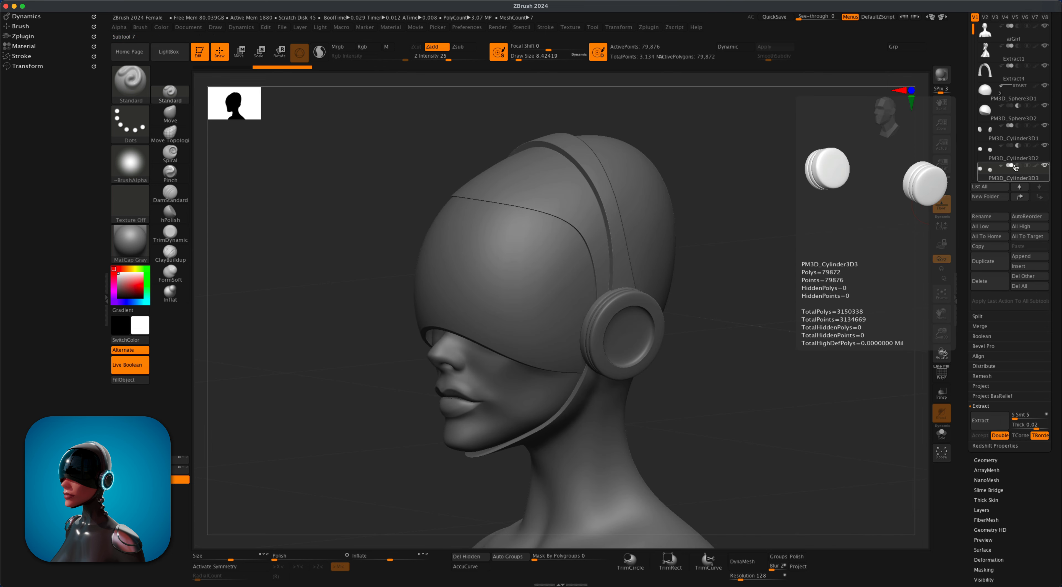
click(1010, 166)
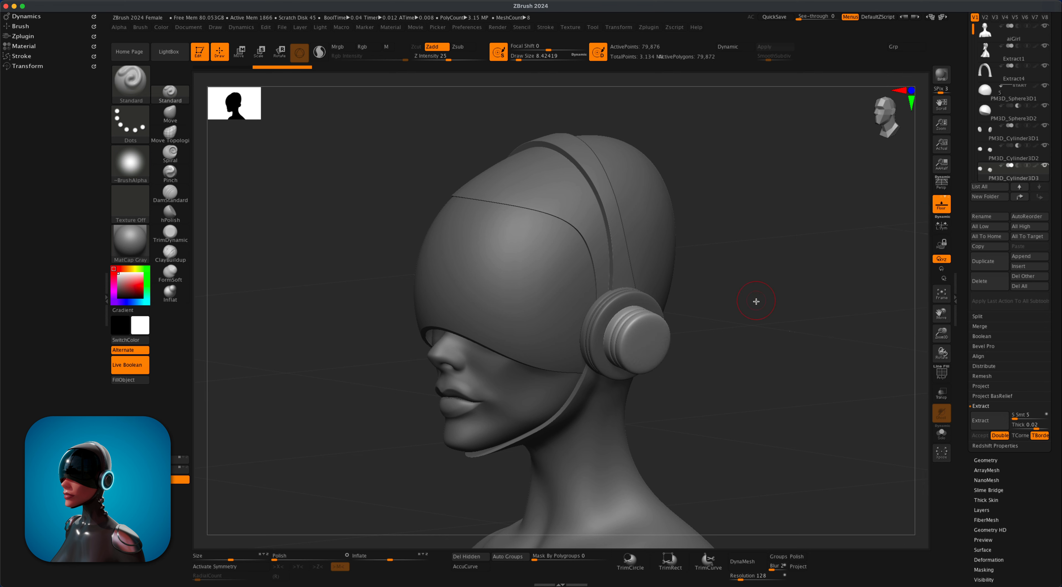
mouse_move(756, 301)
mouse_down()
mouse_move(780, 303)
mouse_move(755, 299)
mouse_up()
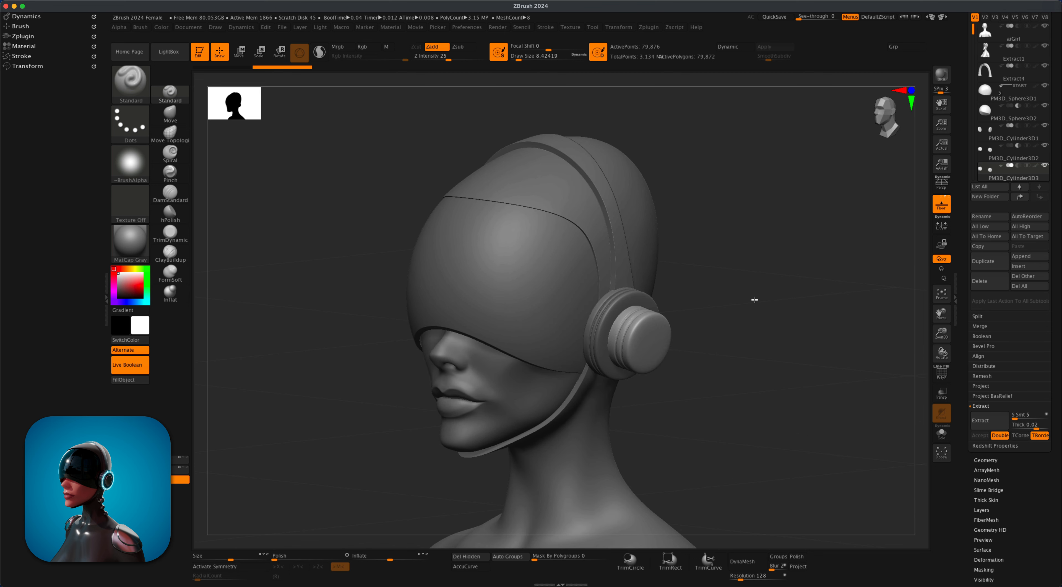
Step: Activate symmetry, scale down the duplicated cylinders and seat them centred inside the ear cup recesses
click(247, 566)
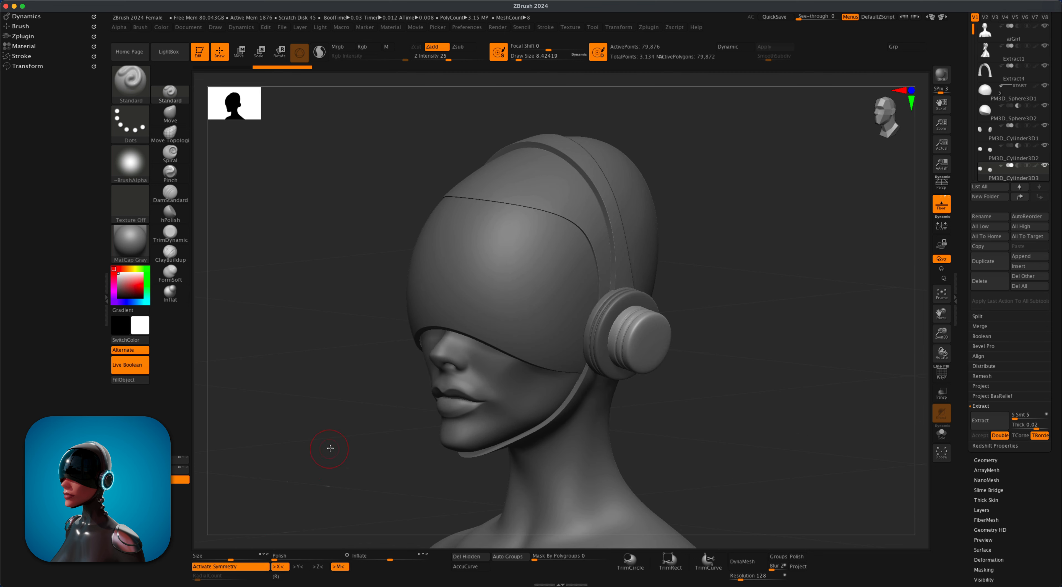
shift+drag(331, 448, 372, 271)
click(259, 51)
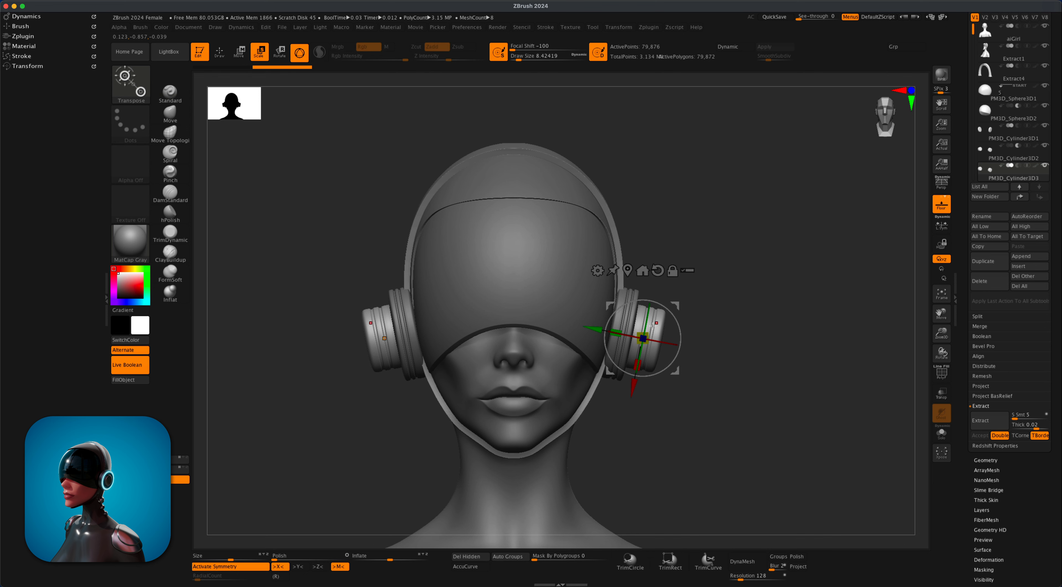
drag(648, 335, 640, 345)
drag(775, 287, 701, 294)
alt+drag(757, 301, 758, 362)
drag(639, 384, 639, 390)
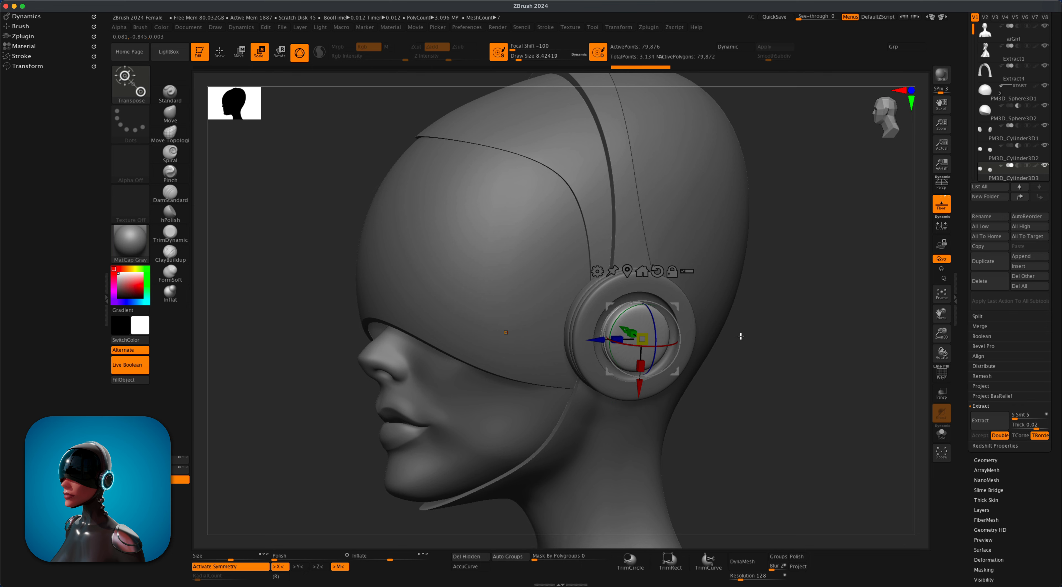
mouse_move(740, 336)
mouse_down()
mouse_move(781, 332)
mouse_move(747, 322)
mouse_up()
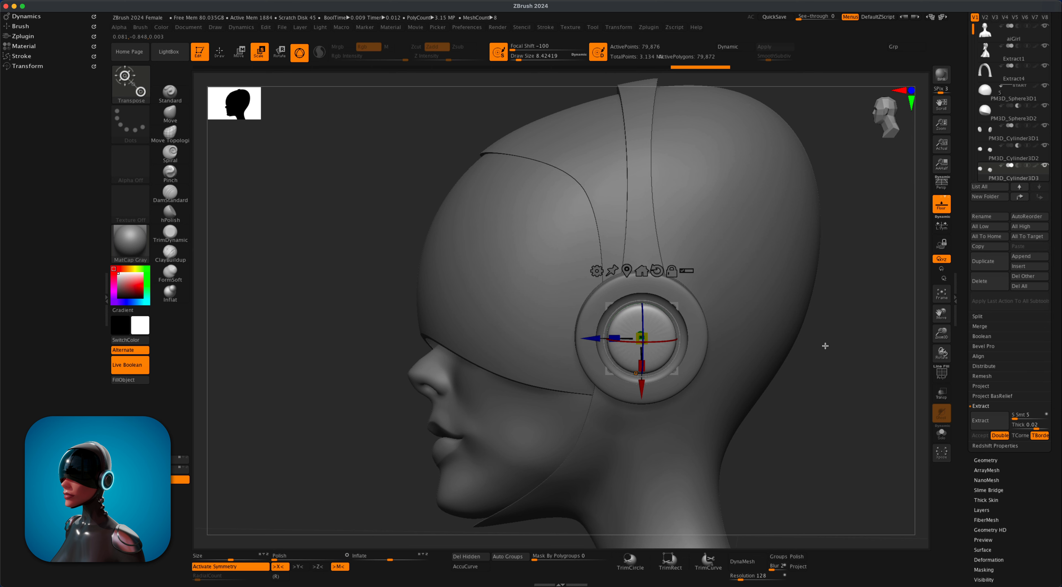
drag(825, 345, 744, 321)
Step: Return to Draw mode and turn on perspective for the bust view
click(220, 52)
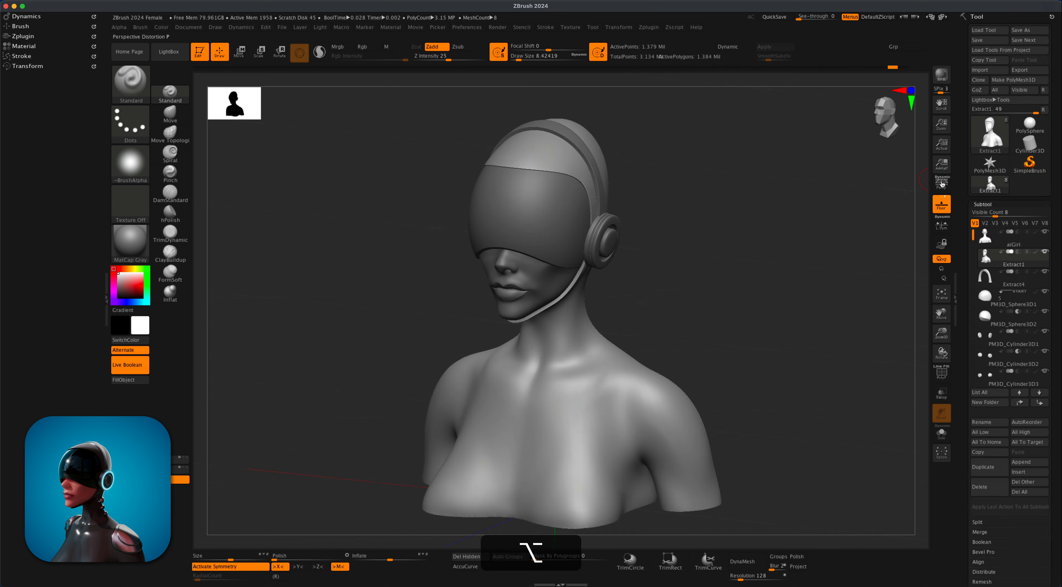
click(942, 183)
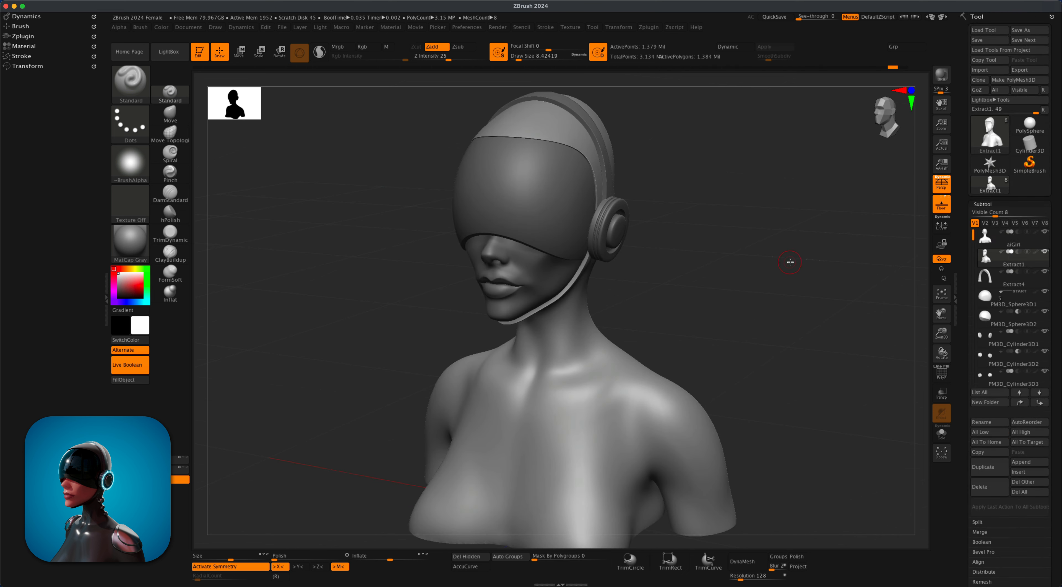
Step: Render a preview of the bust and examine the helmet, headphones and neck area from several angles
drag(791, 262, 740, 289)
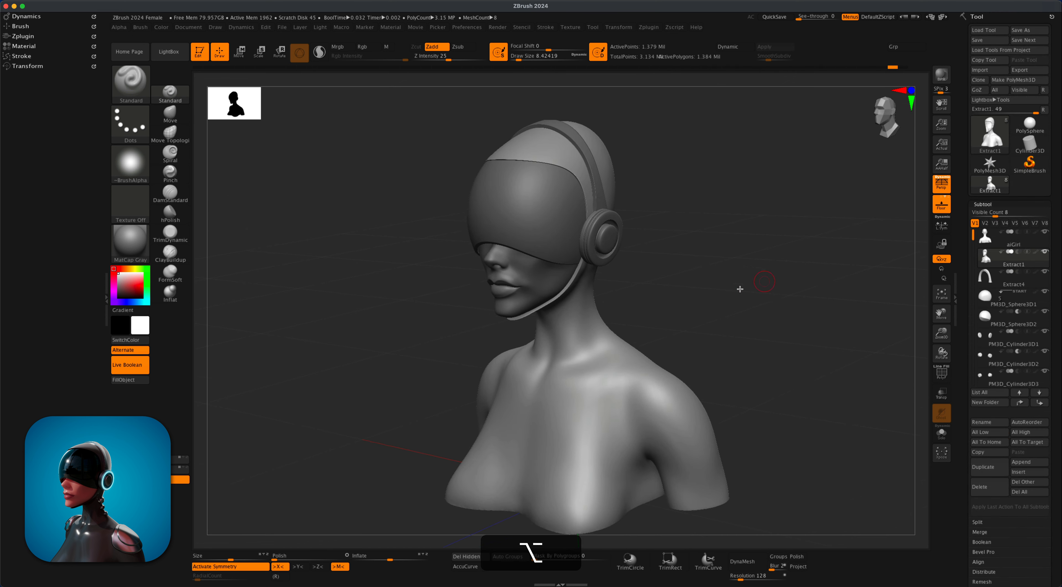
key(shift+r)
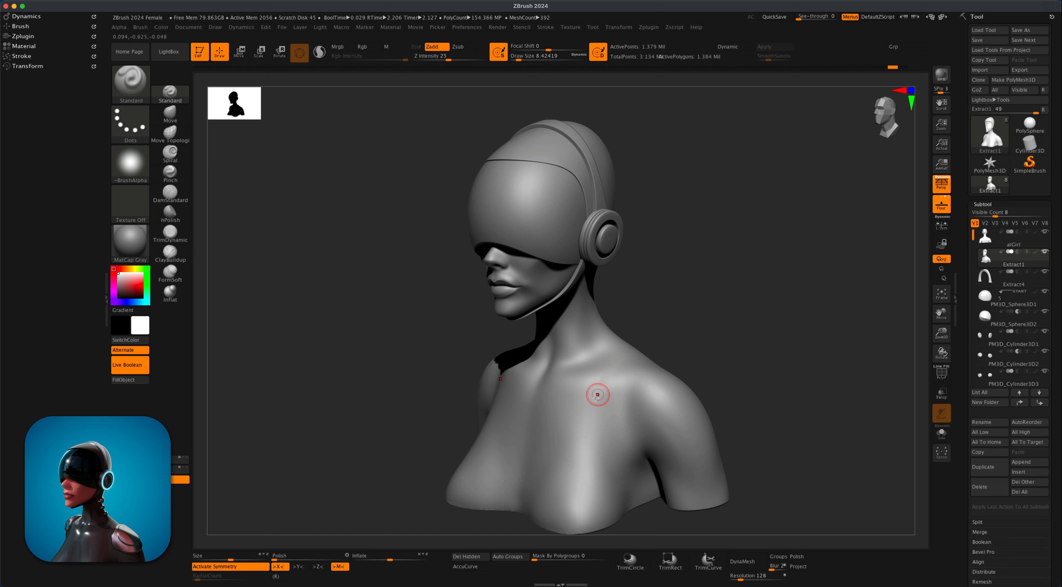
drag(718, 303, 748, 304)
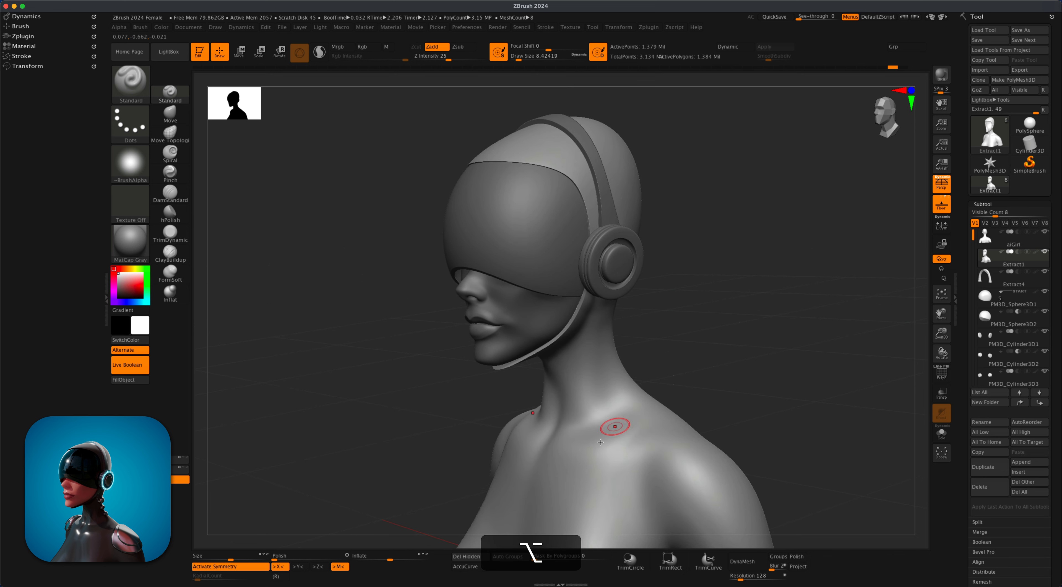
drag(694, 330, 735, 307)
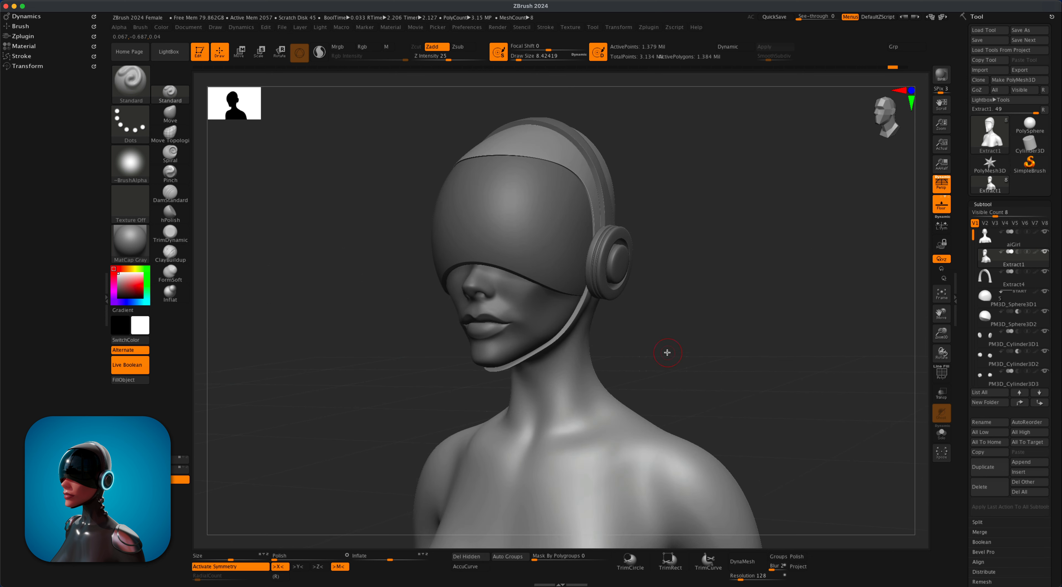
drag(667, 352, 742, 323)
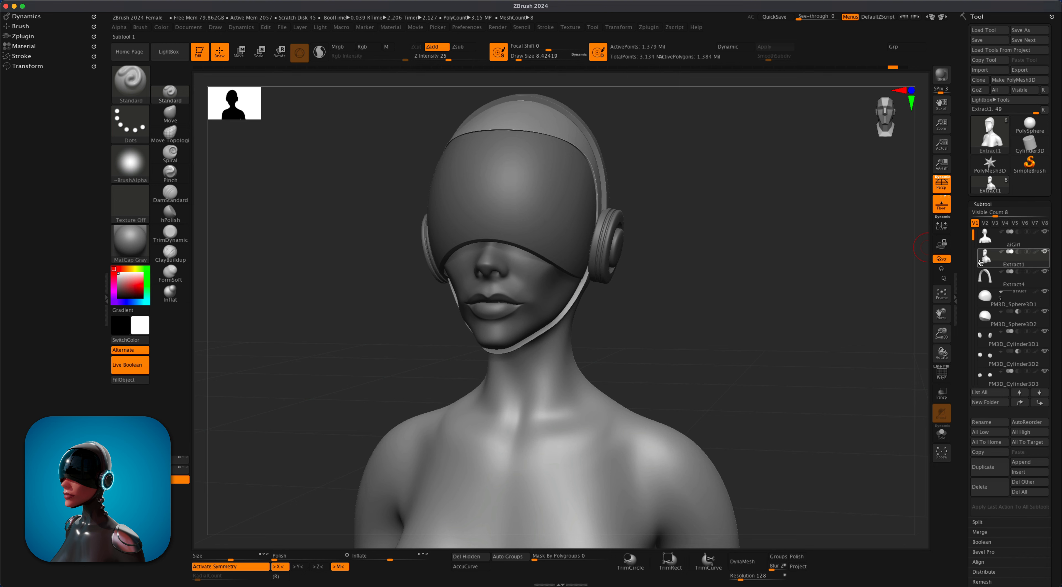
mouse_move(995, 257)
drag(714, 359, 762, 331)
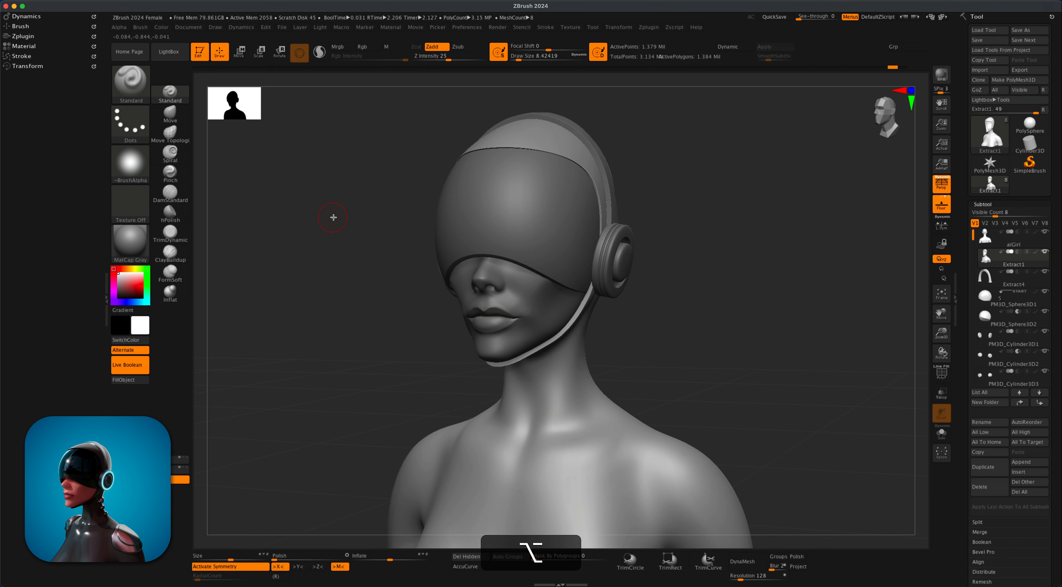
Step: Set the MeshProject brush to the Lasso stroke and raise a freeform panel between the neck and shoulder
key(super)
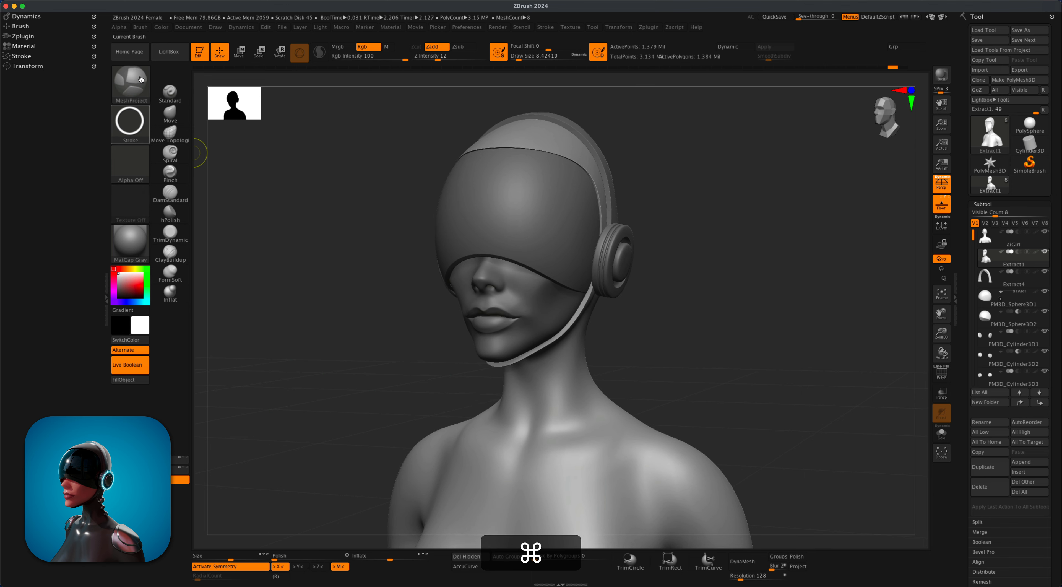
click(137, 85)
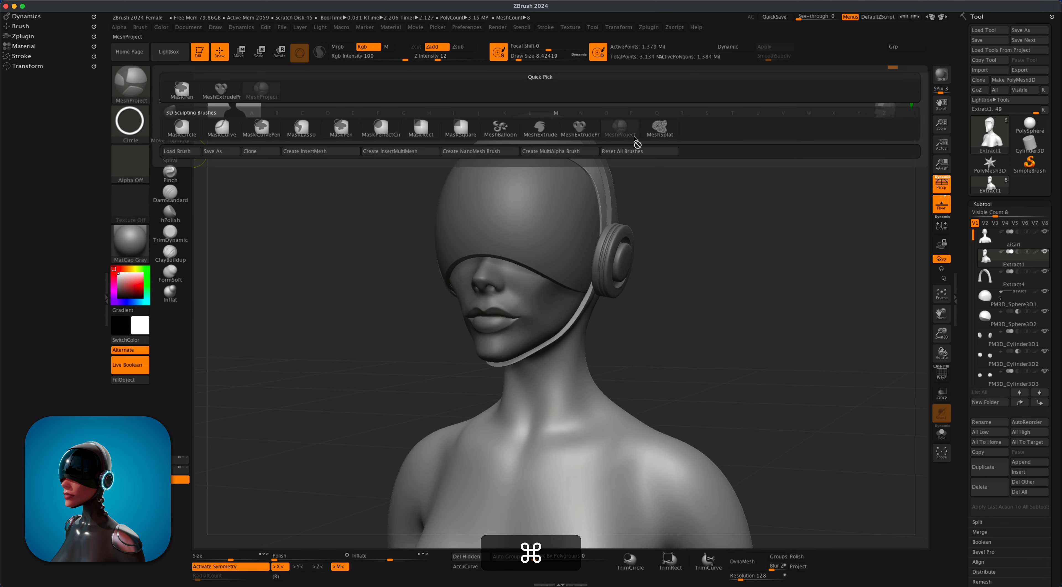
mouse_move(625, 140)
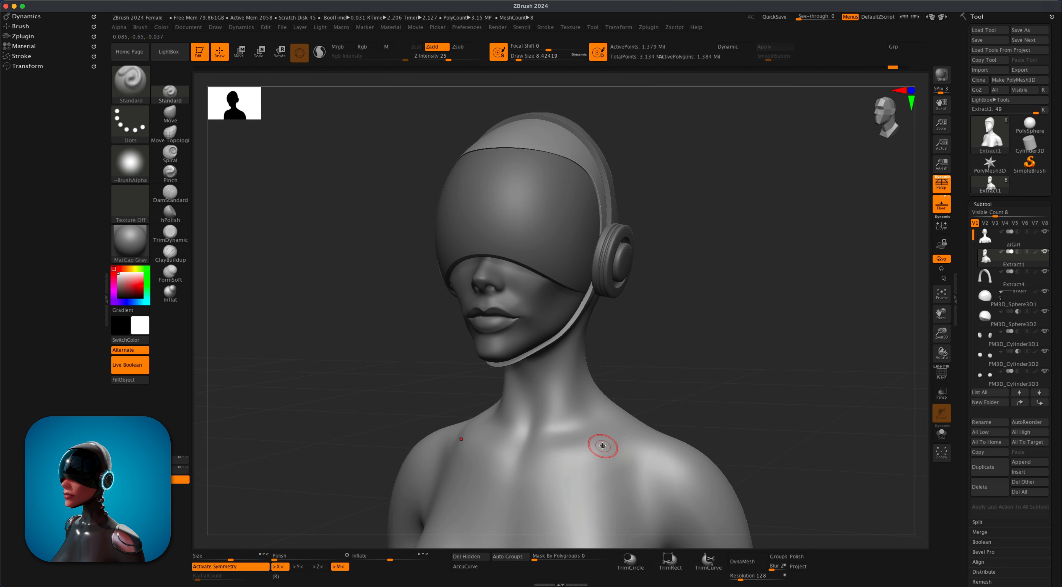
key(super)
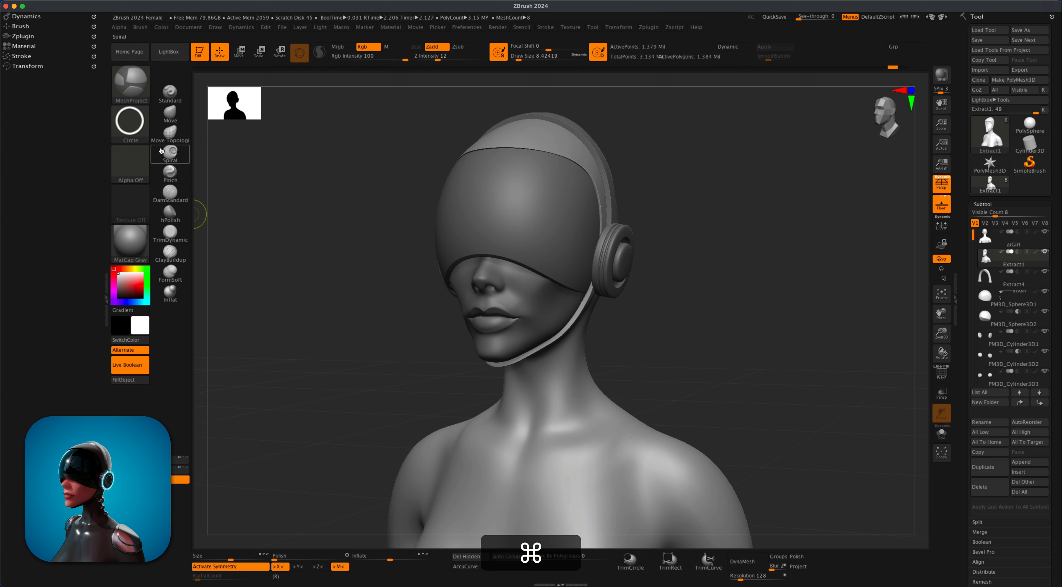
click(130, 131)
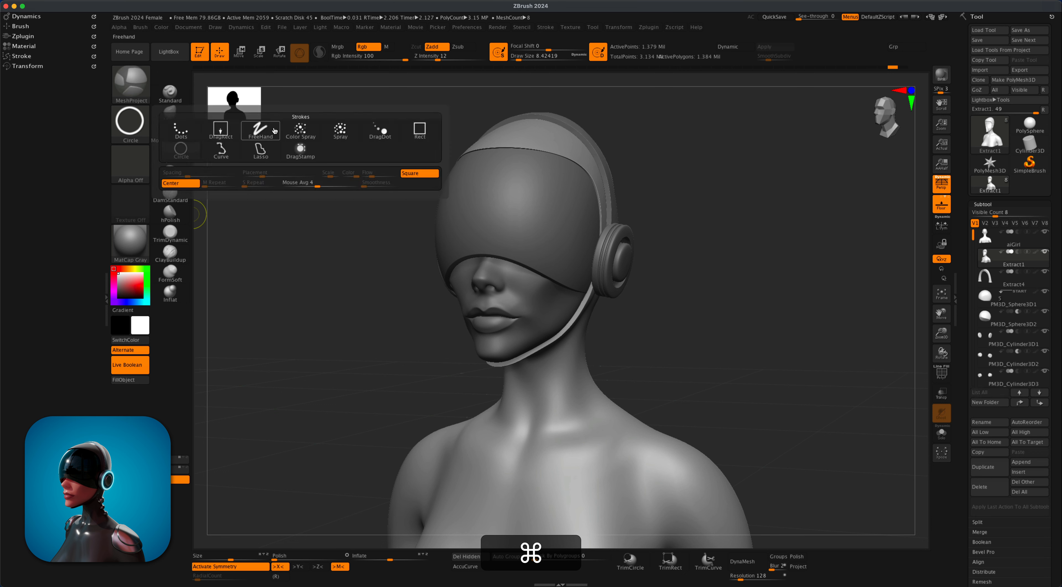
click(261, 151)
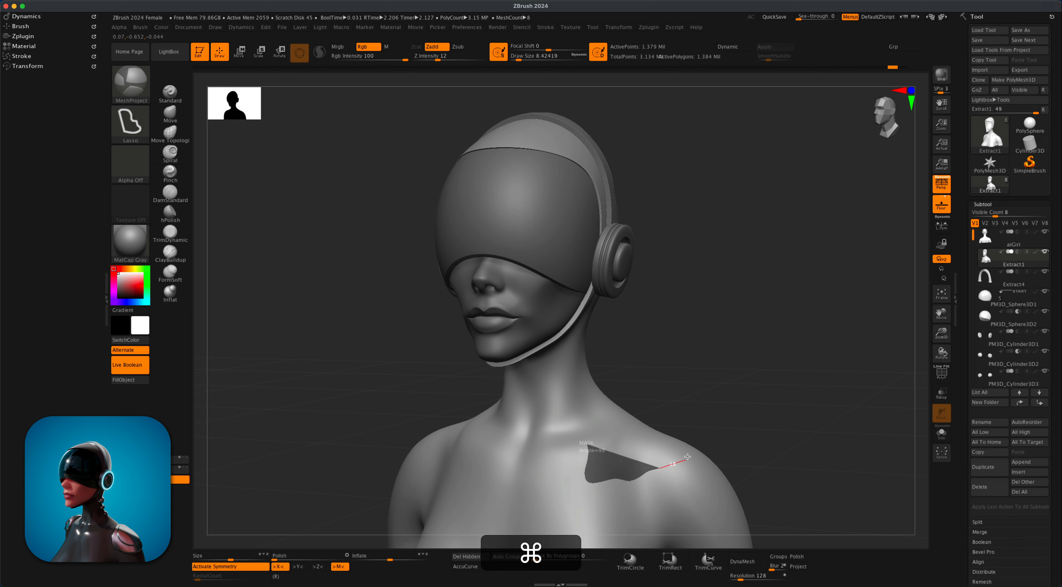
super+drag(642, 424, 563, 381)
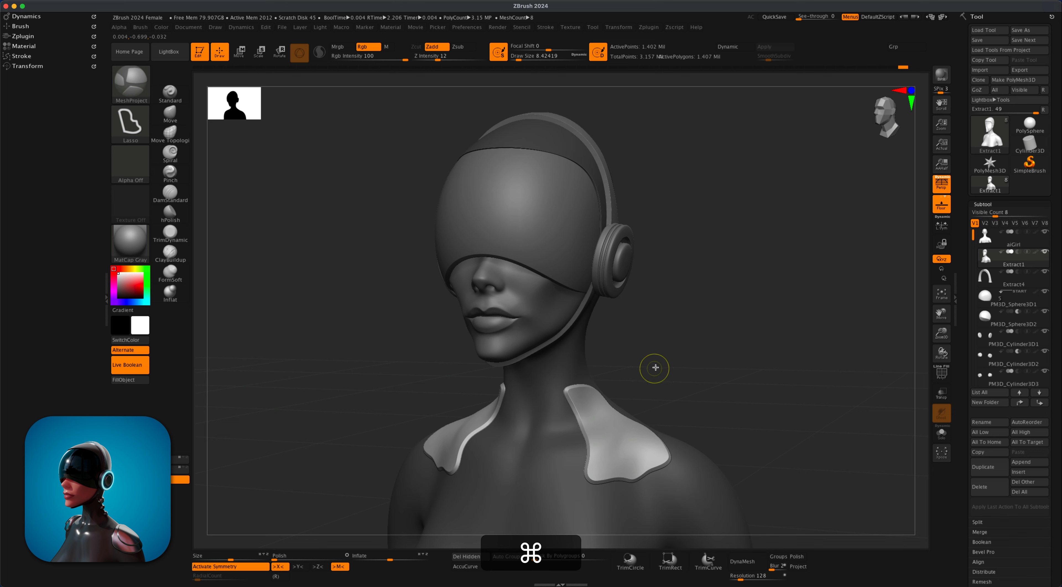
mouse_move(671, 355)
mouse_down()
mouse_move(725, 349)
mouse_move(673, 350)
mouse_move(704, 345)
mouse_move(681, 343)
mouse_up()
drag(674, 343, 650, 345)
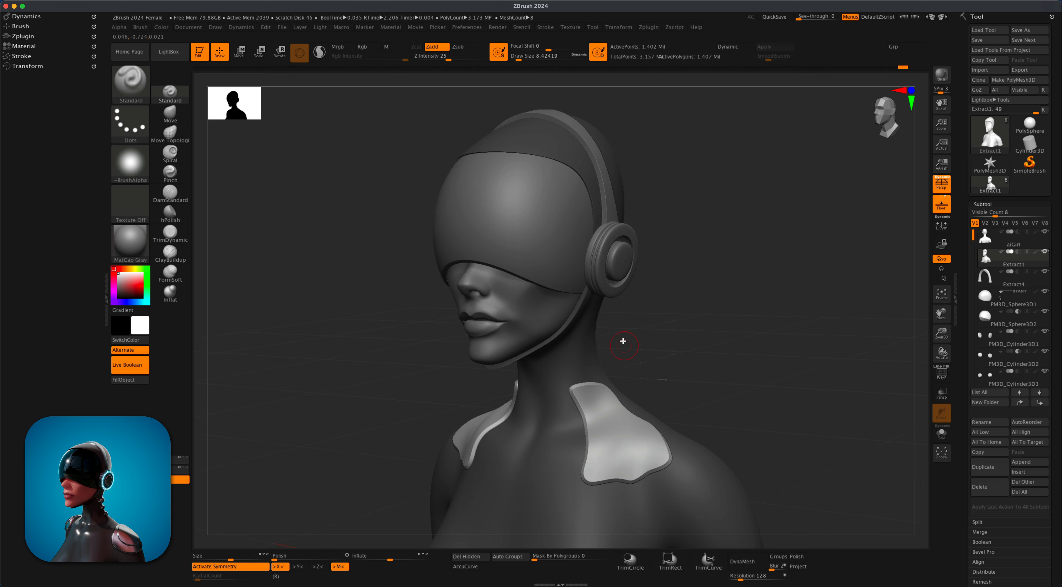
Step: Set the brush's Z Intensity to 100 and extrude a lasso-shaped block on the outer shoulder
key(super)
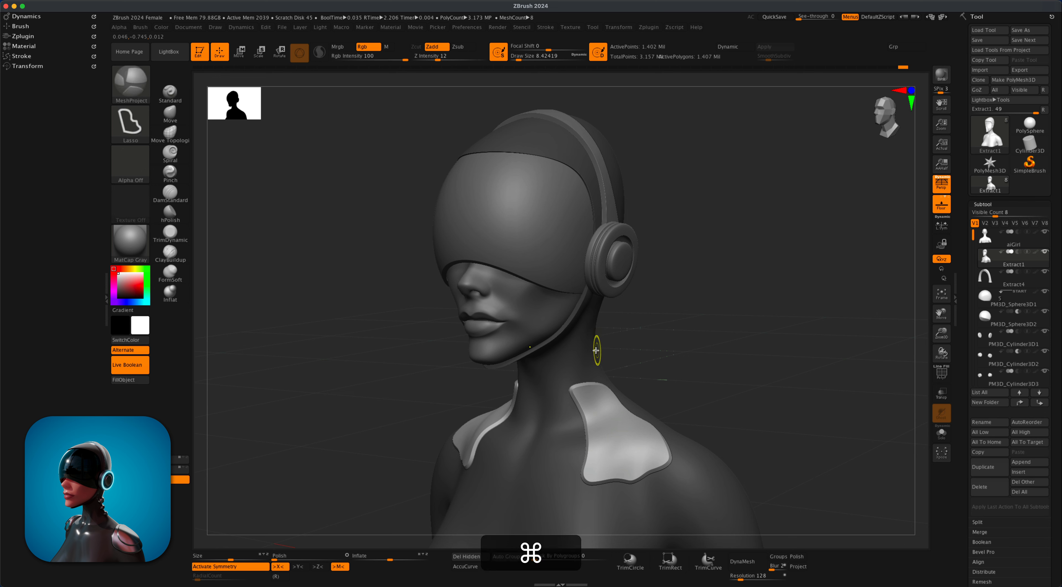
click(429, 54)
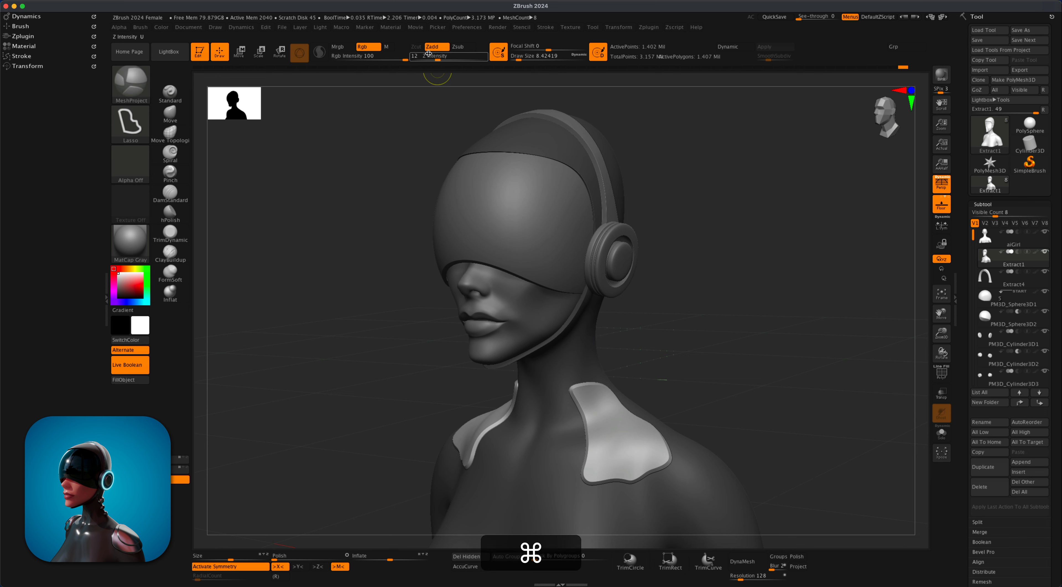
mouse_move(433, 57)
mouse_down()
mouse_move(459, 57)
mouse_move(450, 57)
mouse_up()
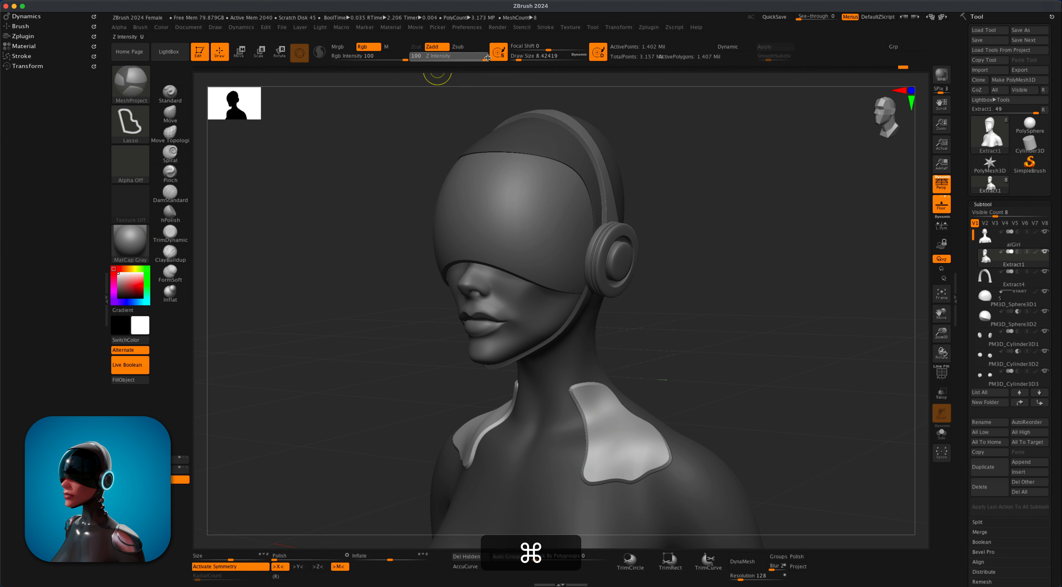
drag(488, 59, 492, 58)
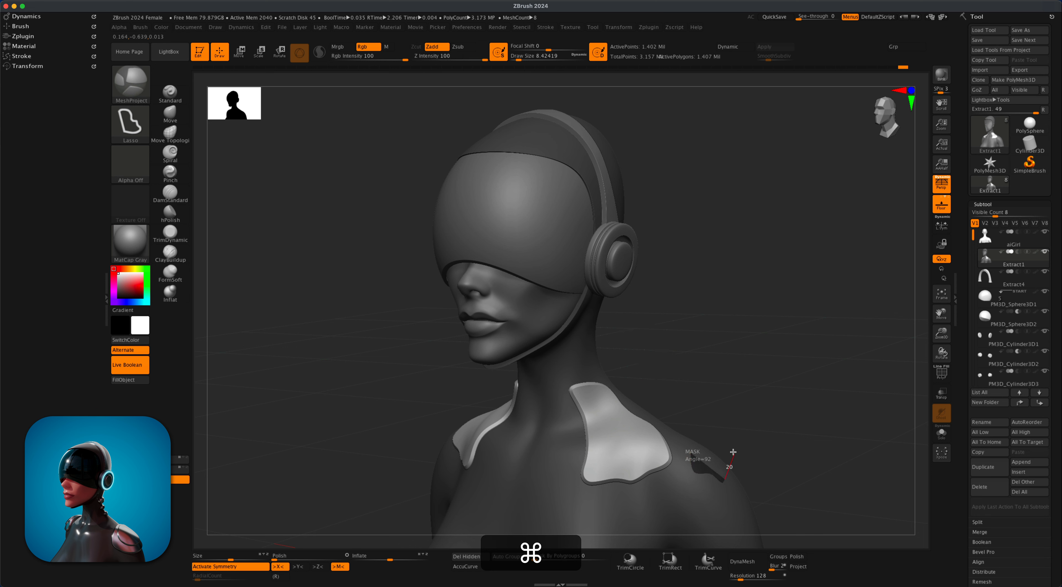
super+drag(732, 452, 732, 445)
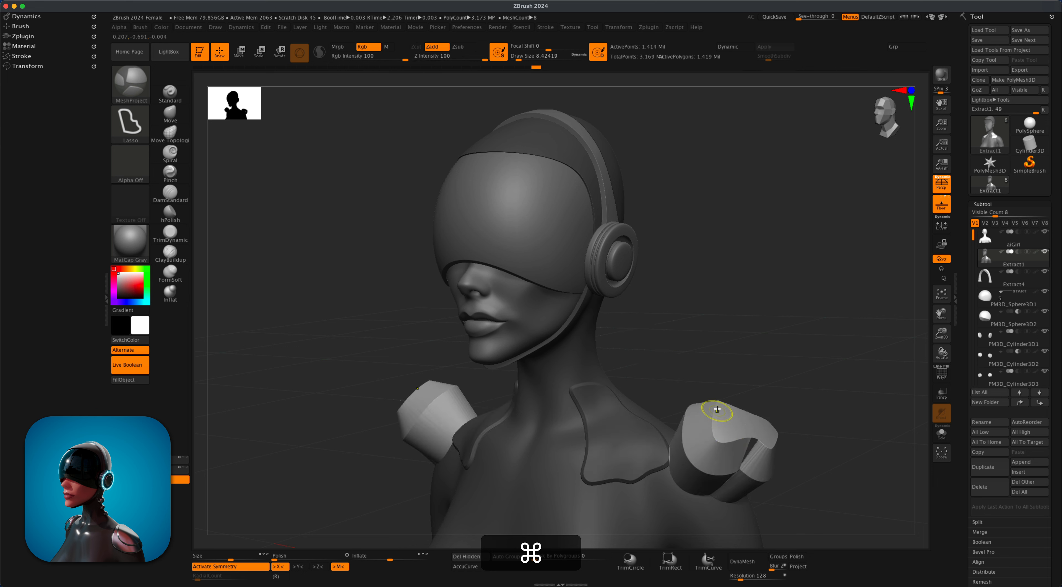
Step: Undo the raised shoulder shapes and set the MeshProject brush's Z Intensity to 20
key(super+z)
key(super+z)
key(super+z)
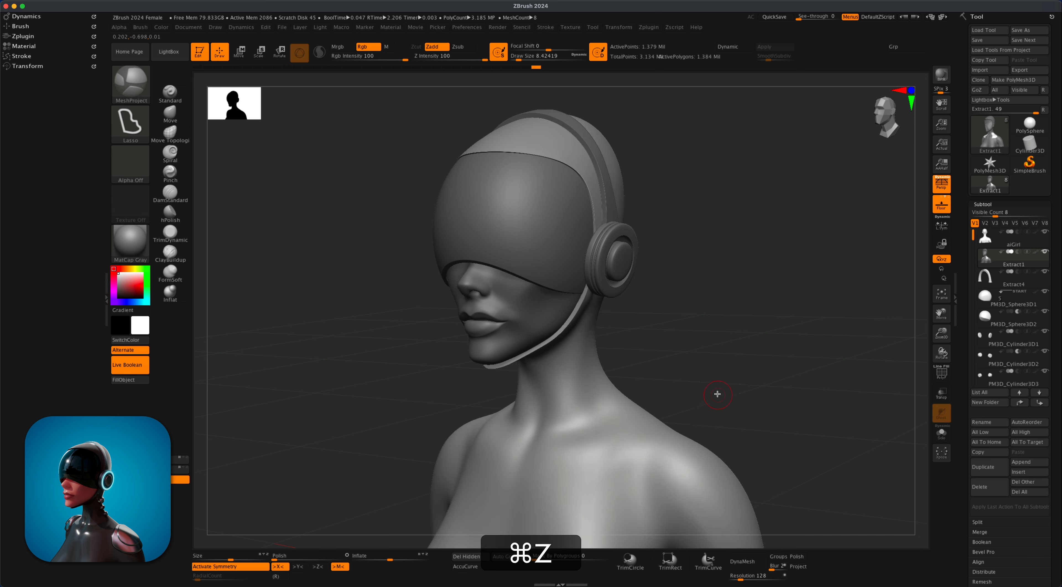
key(super+z)
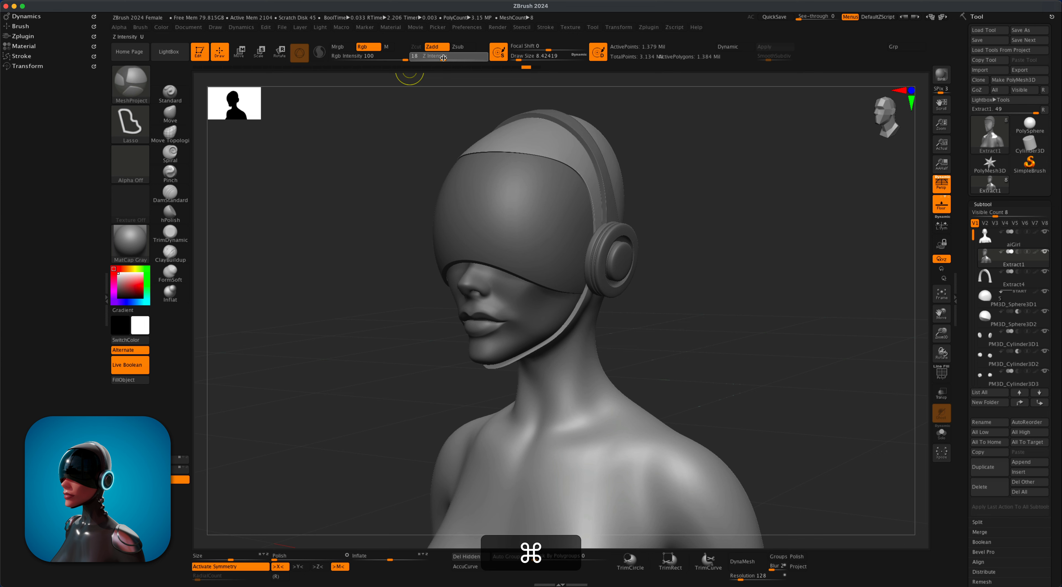
key(Return)
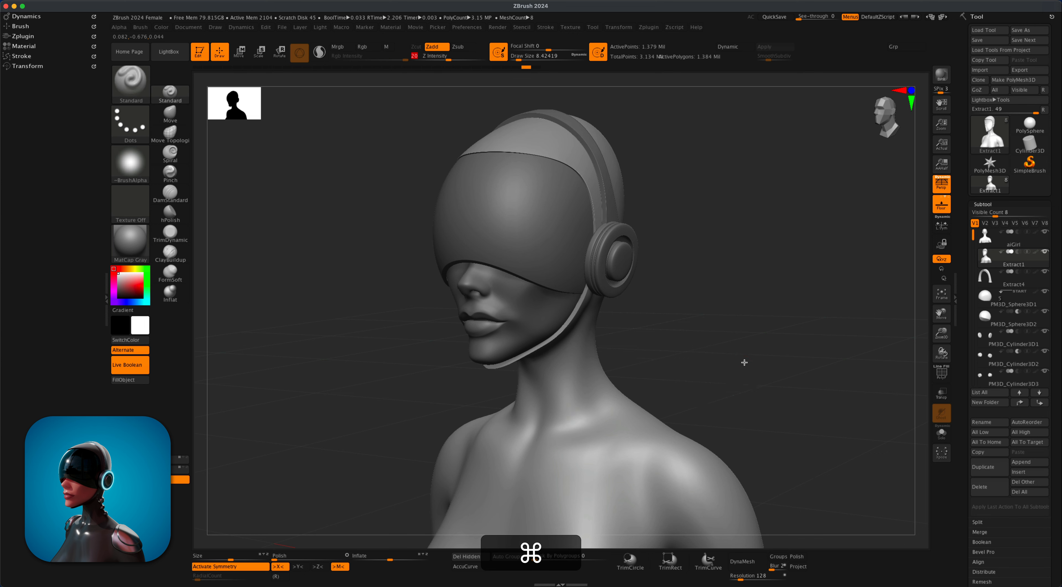
Step: Try raising lasso-shaped panels across the shoulders and collarbone from the front view
shift+drag(744, 362, 771, 364)
mouse_move(566, 455)
super+mouse_down()
mouse_move(568, 515)
mouse_move(614, 495)
mouse_move(633, 517)
mouse_move(687, 457)
mouse_move(617, 437)
mouse_move(596, 471)
super+mouse_up()
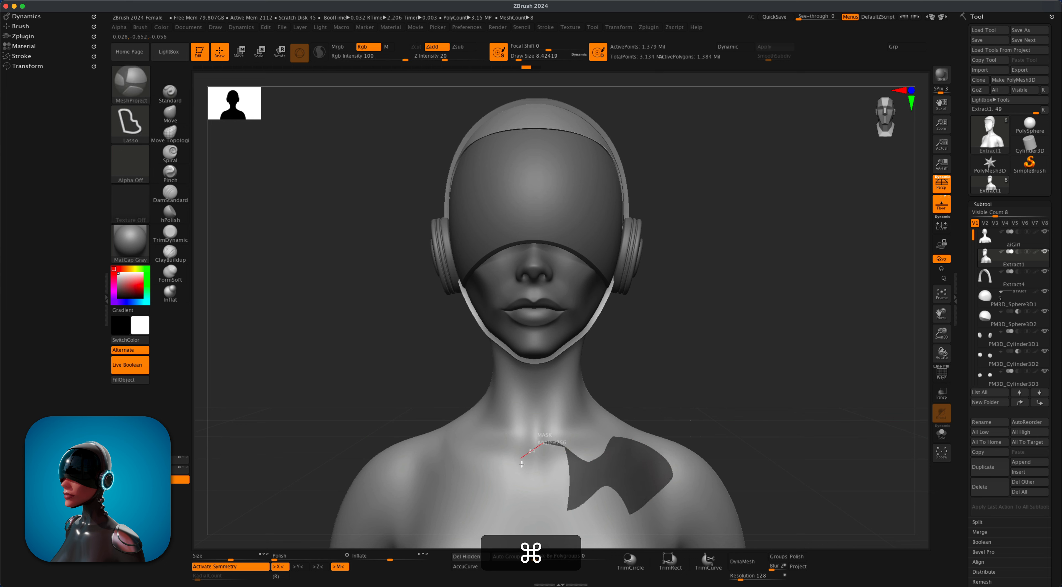
super+drag(522, 464, 541, 499)
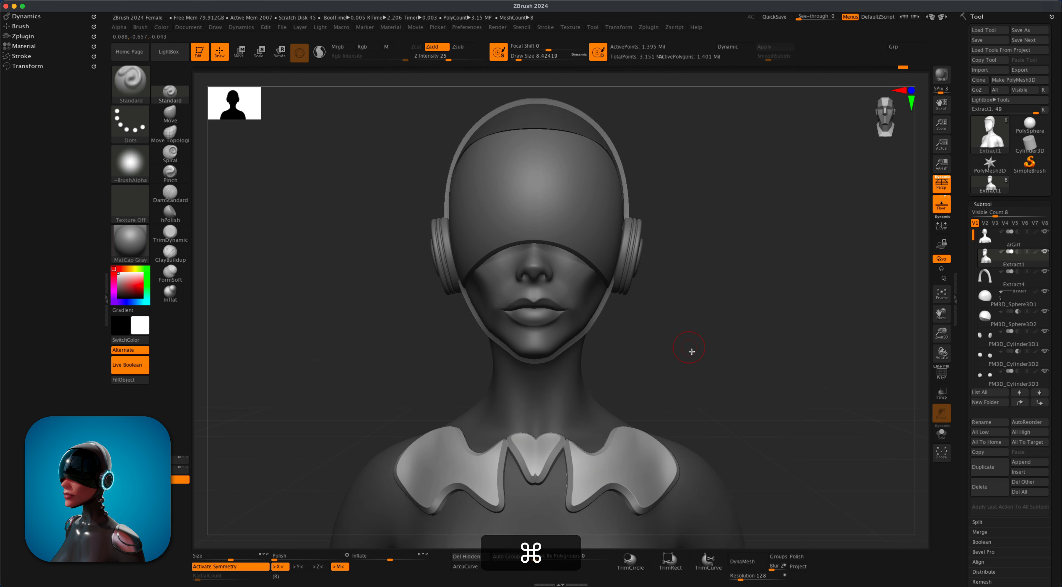
mouse_move(692, 352)
mouse_down()
mouse_move(666, 351)
mouse_move(661, 330)
mouse_move(705, 346)
mouse_up()
key(super+z)
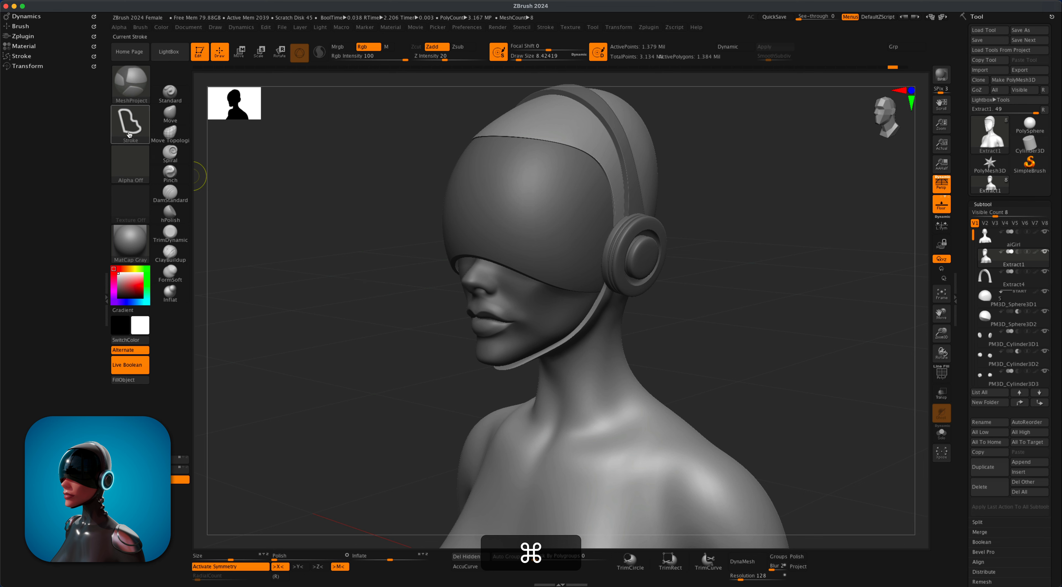
Step: Switch the MeshProject stroke to Circle and raise three discs in a line down the side of the neck
click(129, 134)
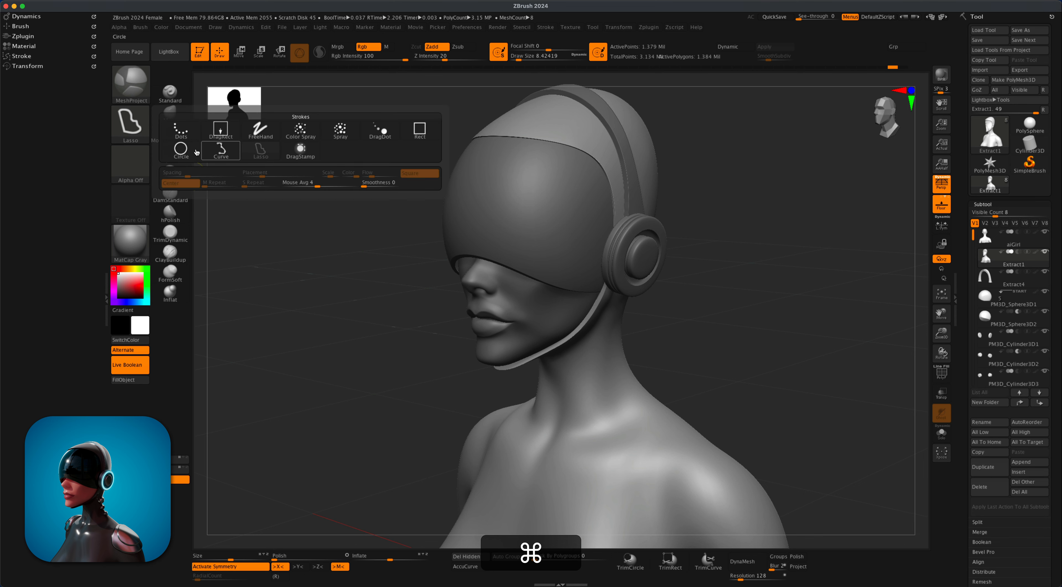
click(180, 150)
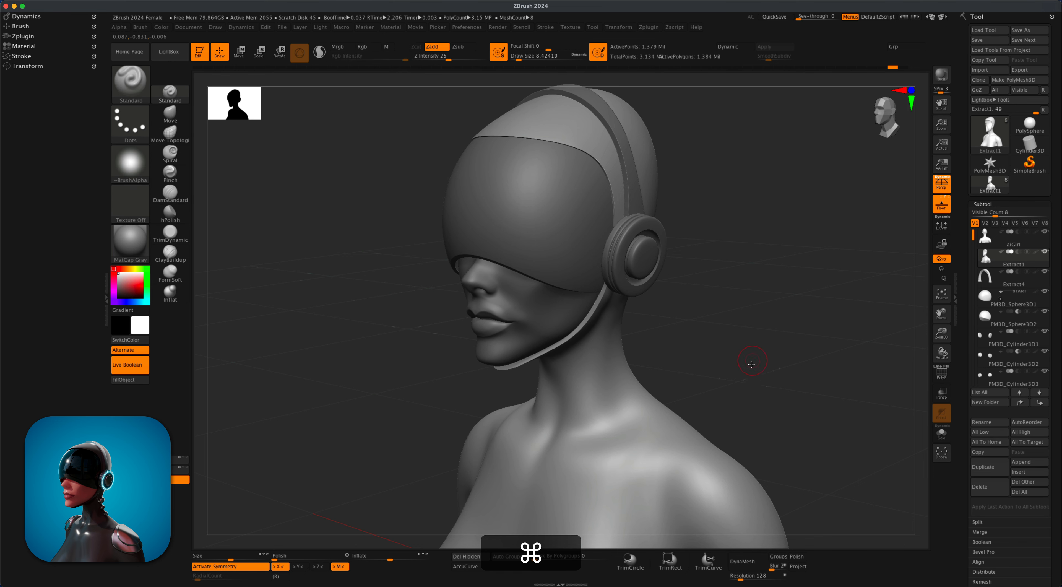
mouse_move(717, 339)
mouse_down()
mouse_move(680, 313)
mouse_move(685, 296)
mouse_move(689, 324)
mouse_up()
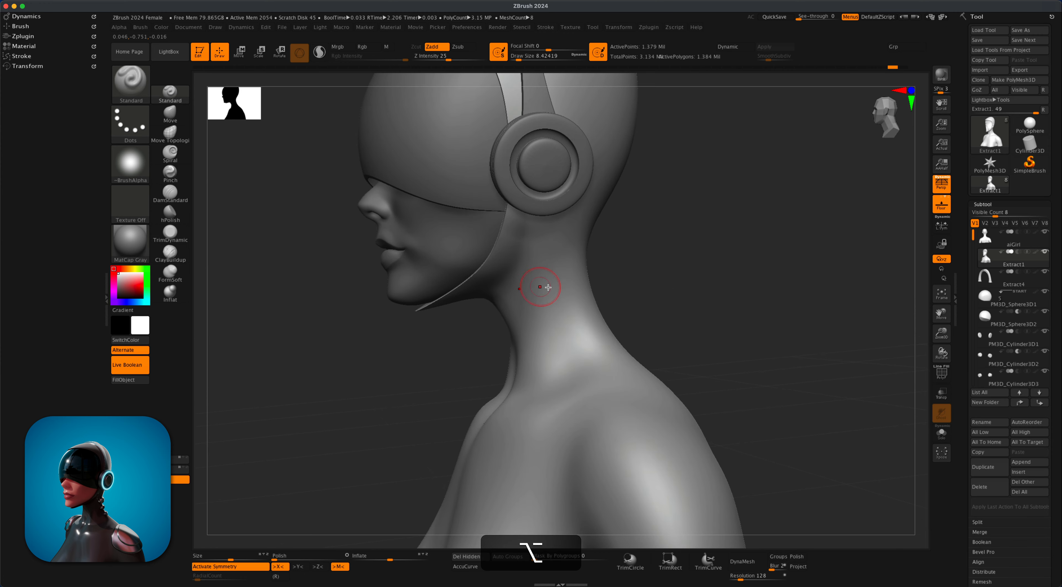
key(super)
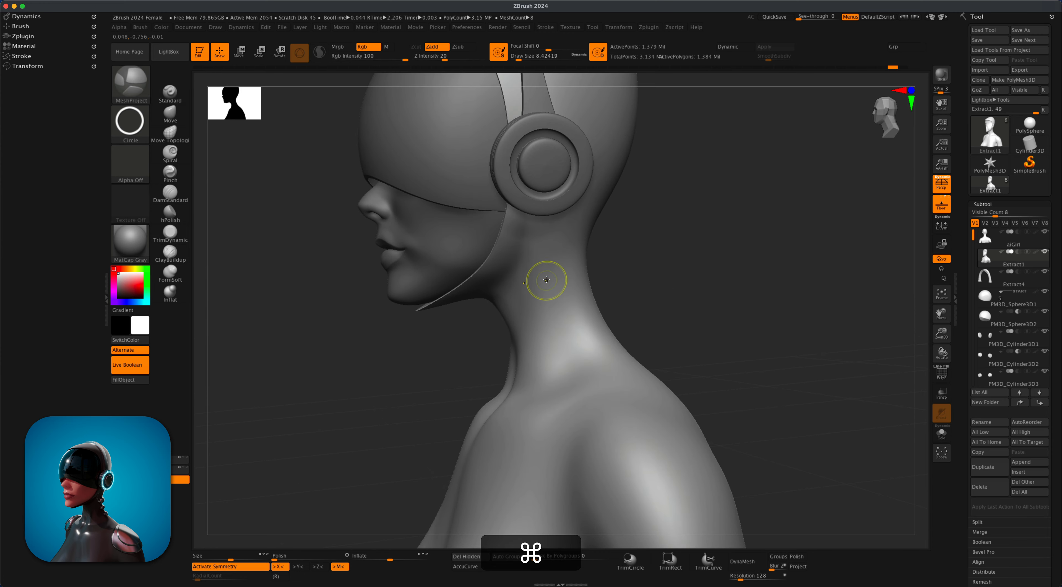
super+drag(546, 280, 562, 317)
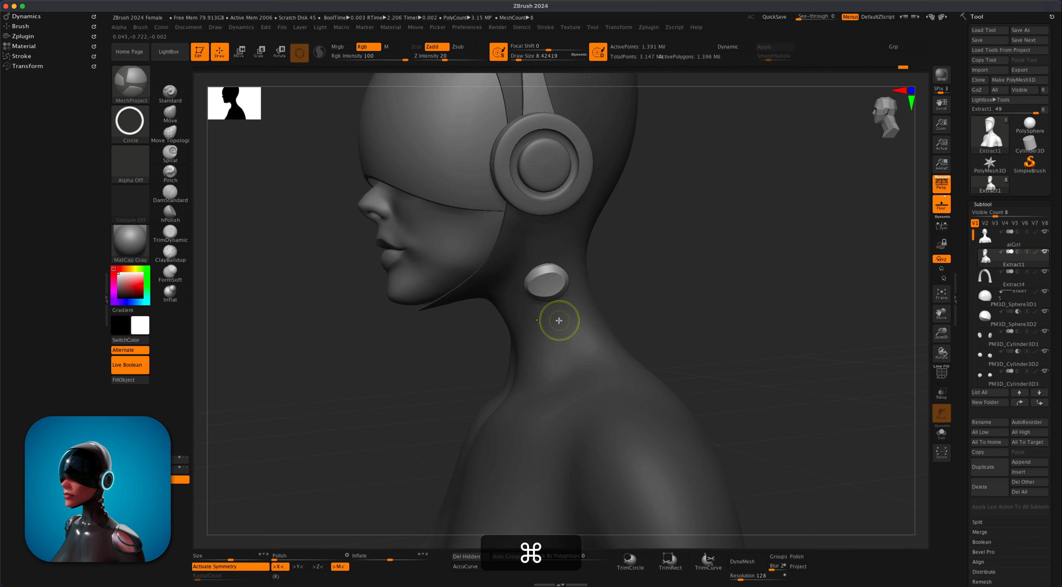
key(super+z)
super+drag(559, 270, 587, 338)
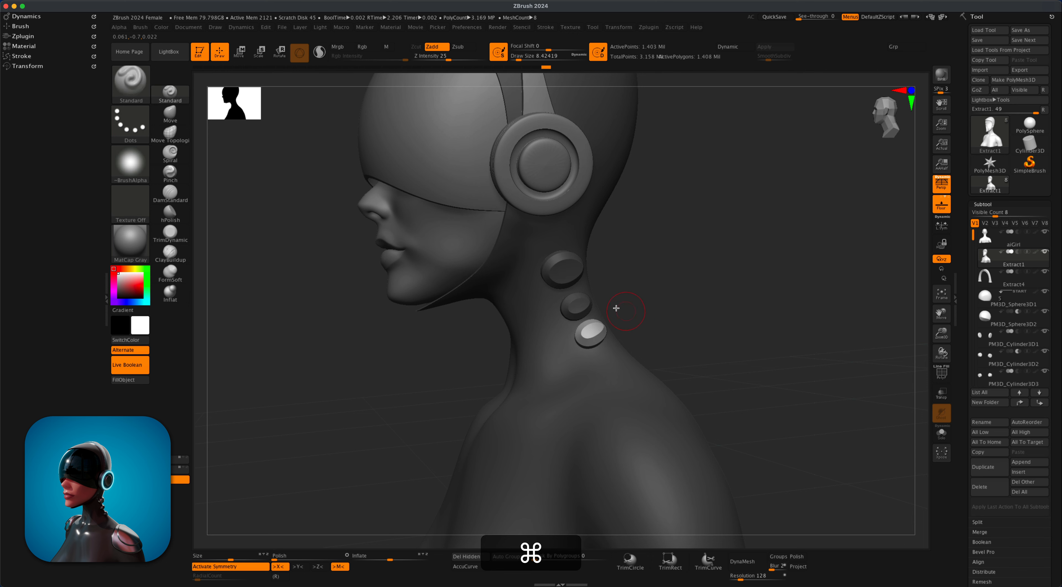
Step: Undo the lowest neck disc and raise a replacement at the base of the neck
drag(675, 289, 738, 290)
drag(490, 306, 504, 304)
drag(575, 260, 580, 276)
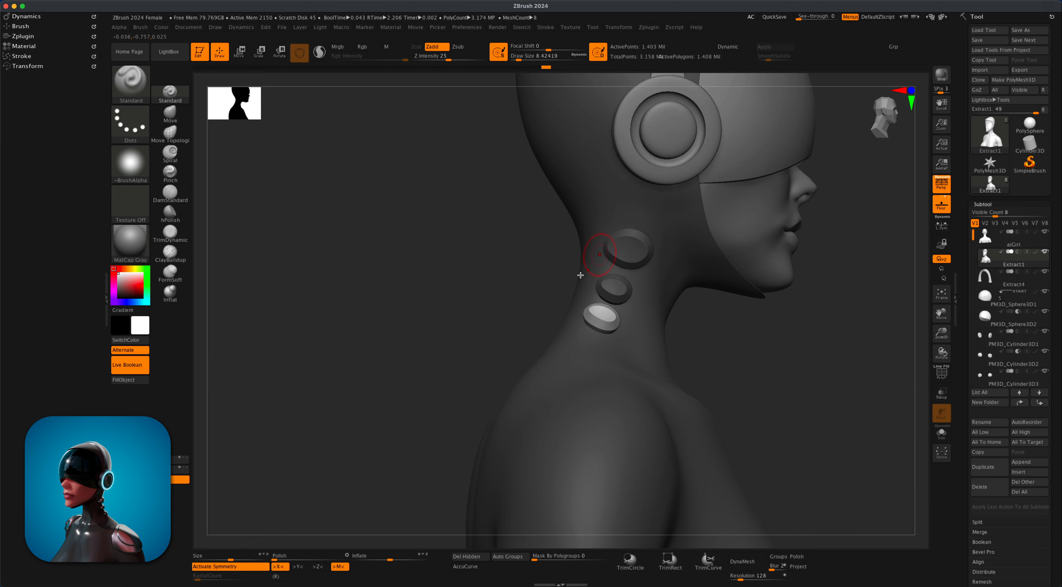
drag(509, 301, 424, 303)
key(super+z)
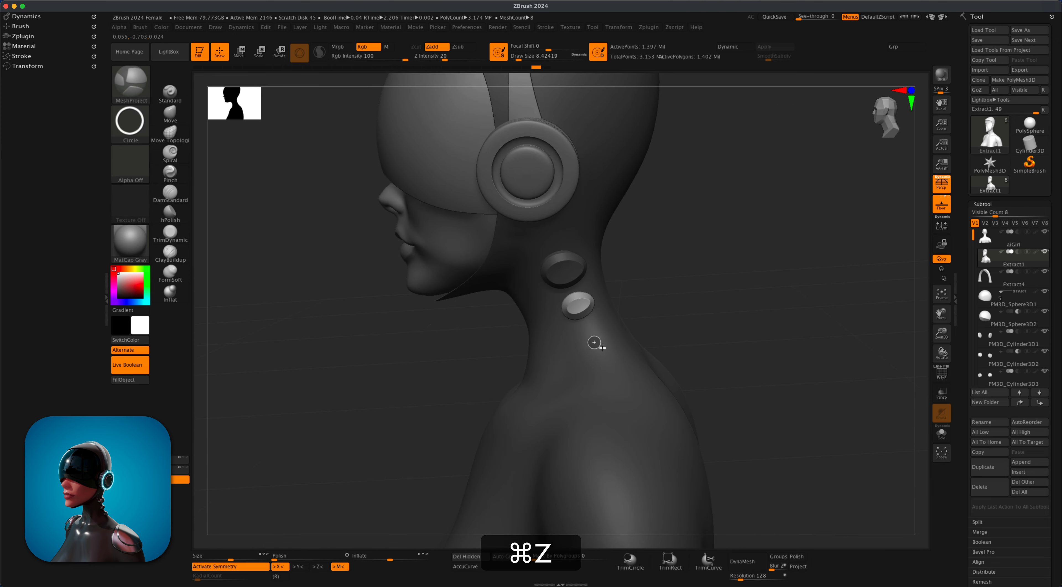
super+drag(594, 343, 617, 345)
mouse_move(682, 299)
mouse_down()
mouse_move(749, 288)
mouse_move(718, 296)
mouse_move(704, 265)
mouse_move(707, 294)
mouse_move(645, 302)
mouse_move(703, 299)
mouse_move(685, 301)
mouse_up()
key(super+z)
drag(720, 356, 717, 364)
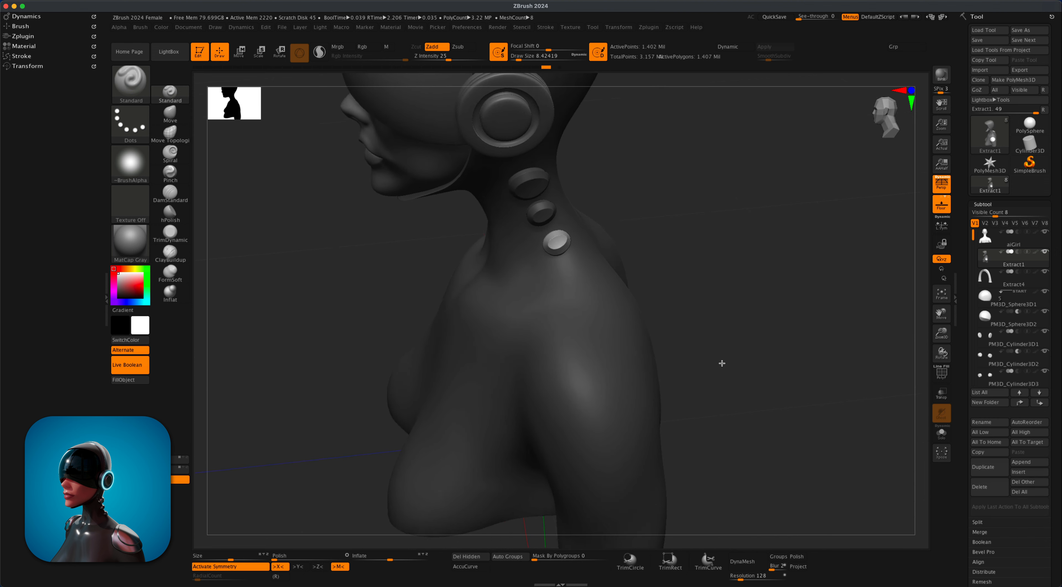
Step: Raise a large circular disc on the outer side of the upper arm at the shoulder
mouse_move(582, 378)
super+mouse_down()
mouse_move(635, 440)
mouse_move(673, 407)
super+mouse_up()
mouse_move(753, 364)
mouse_down()
mouse_move(771, 324)
mouse_move(755, 352)
mouse_move(758, 391)
mouse_move(741, 406)
mouse_up()
key(super)
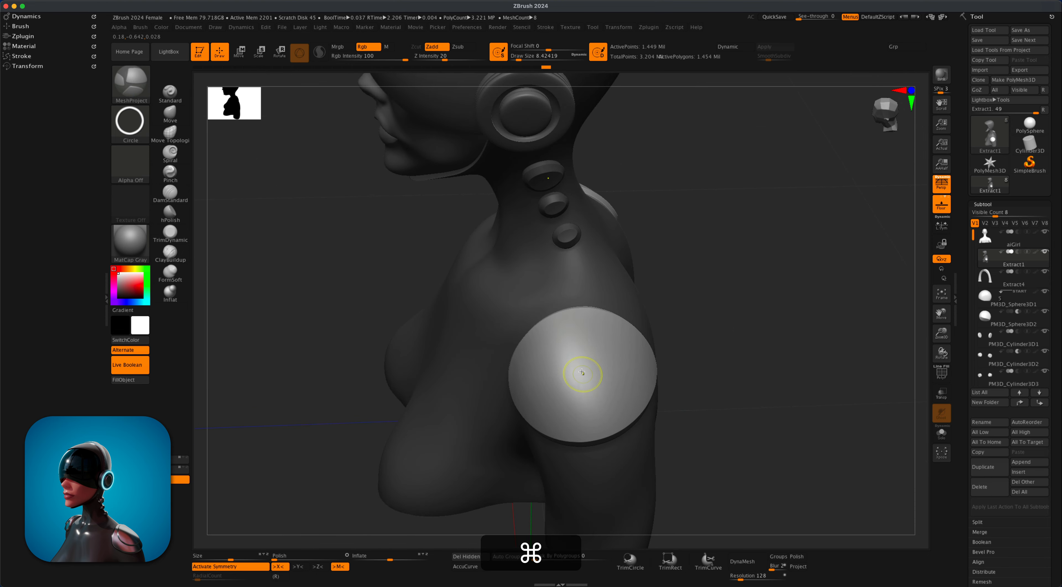
Step: Try raising a small circular disc at the center of the large shoulder disc
super+drag(597, 393, 598, 394)
mouse_move(685, 376)
mouse_down()
mouse_move(745, 354)
mouse_move(696, 354)
mouse_up()
key(super+z)
key(super+z)
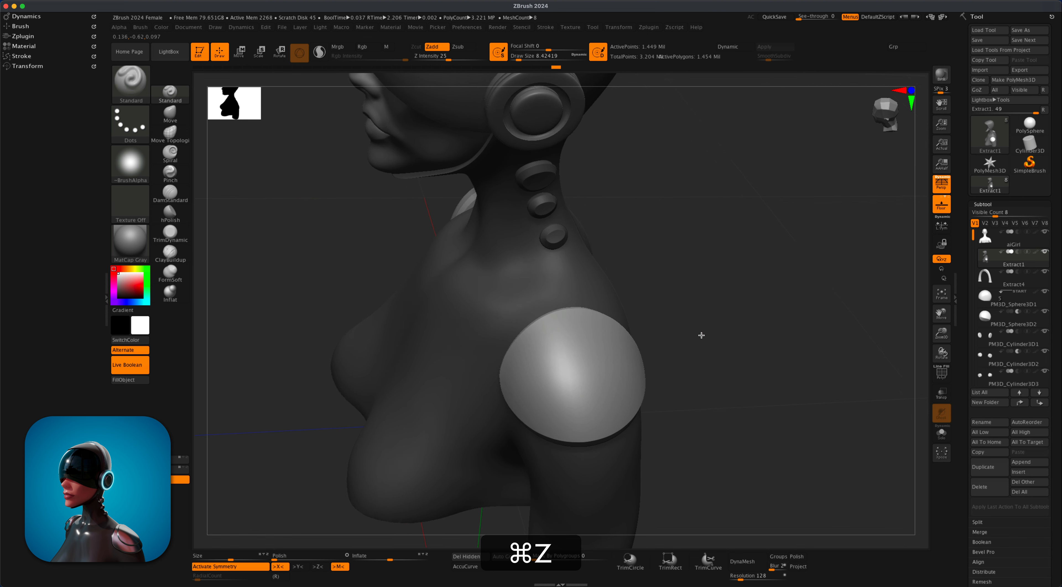
Step: Adjust the MeshProject brush intensity and raise a smaller circle in the middle of the large shoulder disc
key(super)
drag(446, 57, 449, 60)
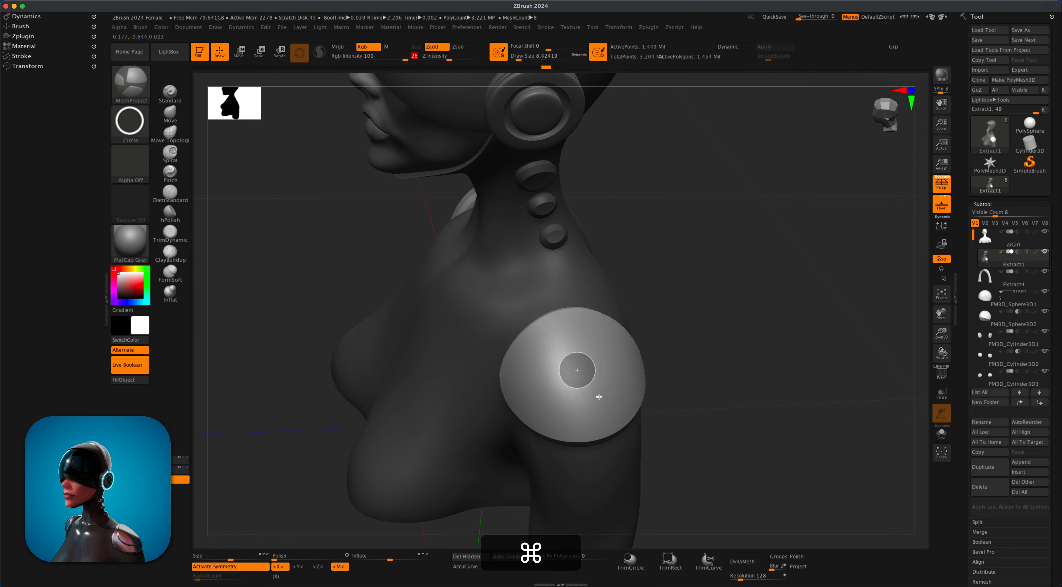
mouse_move(759, 367)
mouse_down()
mouse_move(775, 360)
mouse_move(732, 360)
mouse_move(756, 360)
mouse_move(678, 290)
mouse_move(675, 348)
mouse_move(732, 367)
mouse_move(732, 338)
mouse_move(748, 383)
mouse_move(742, 337)
mouse_move(753, 339)
mouse_move(727, 313)
mouse_move(773, 336)
mouse_move(756, 310)
mouse_move(737, 315)
mouse_move(763, 312)
mouse_move(711, 315)
mouse_move(758, 298)
mouse_move(727, 303)
mouse_move(742, 327)
mouse_move(710, 303)
mouse_move(744, 305)
mouse_up()
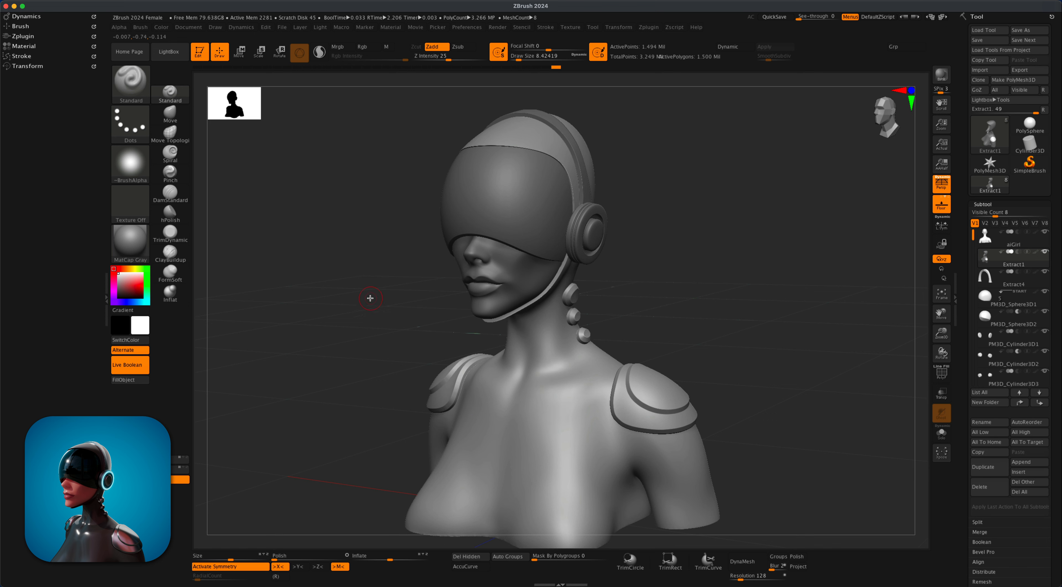
Step: Render a shaded preview of the whole bust from a three-quarter view
drag(370, 298, 472, 251)
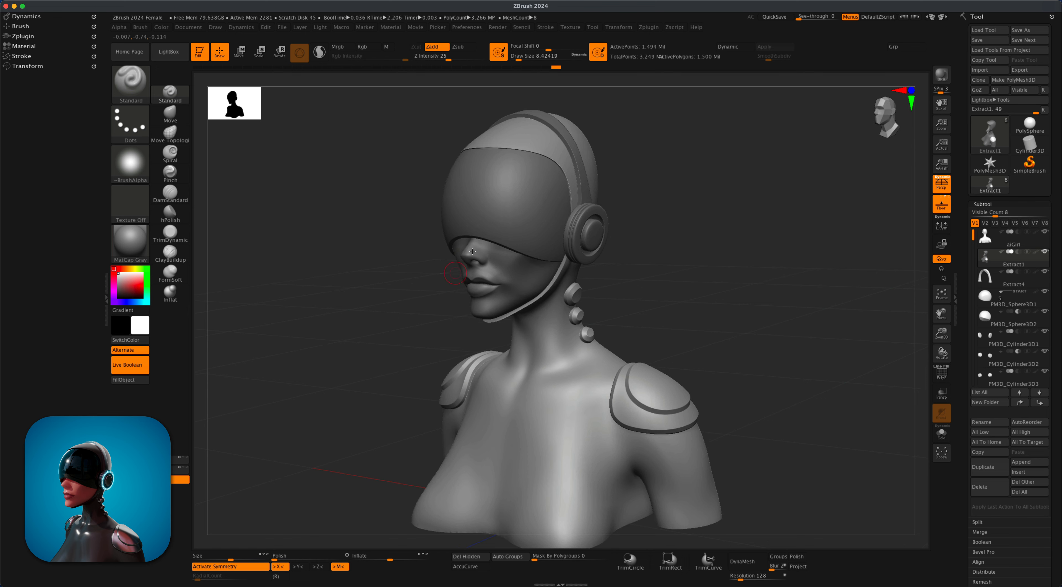
alt+drag(704, 263, 703, 271)
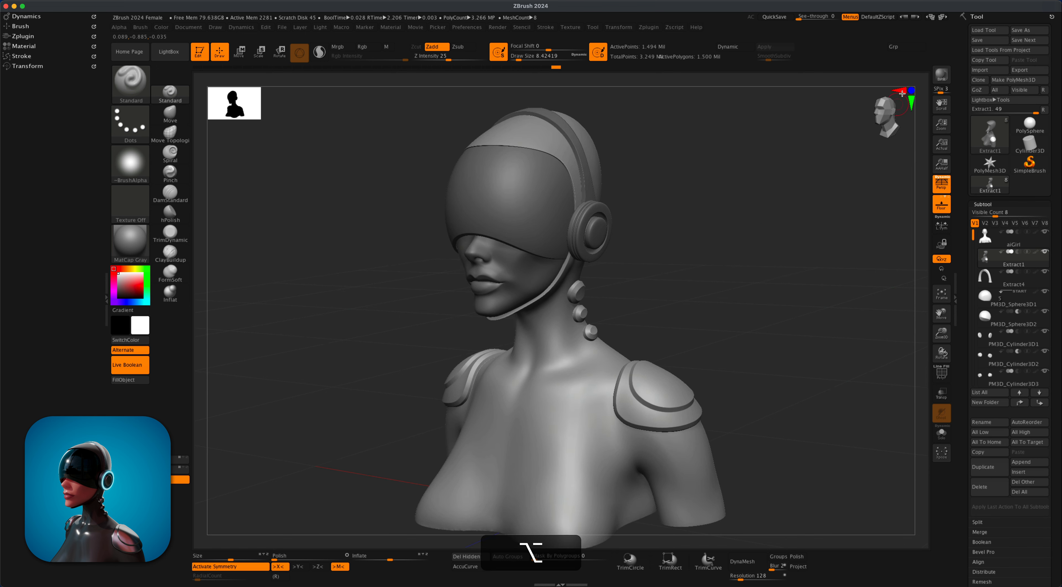
alt+drag(758, 228, 751, 249)
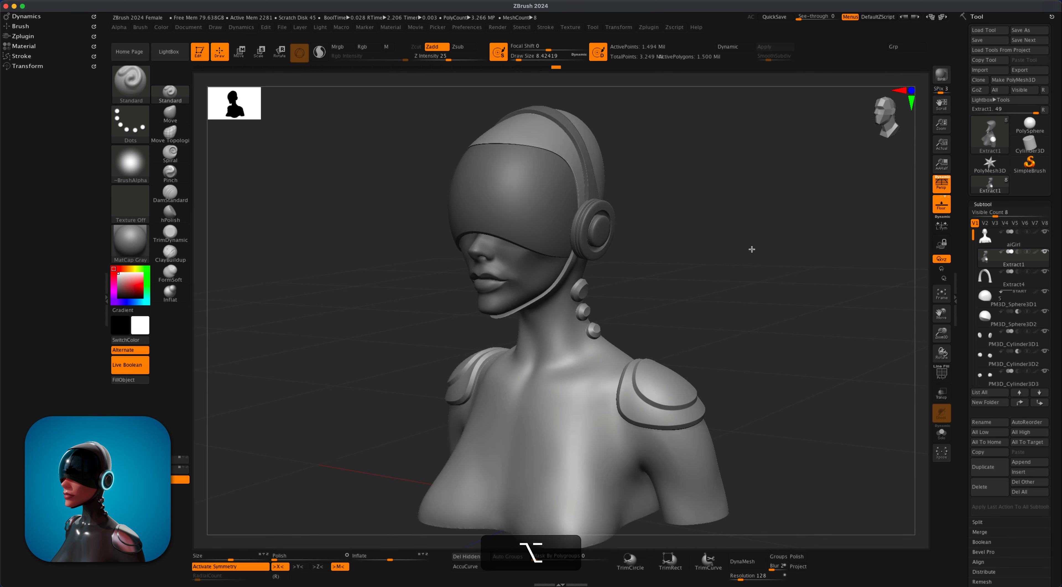
click(941, 75)
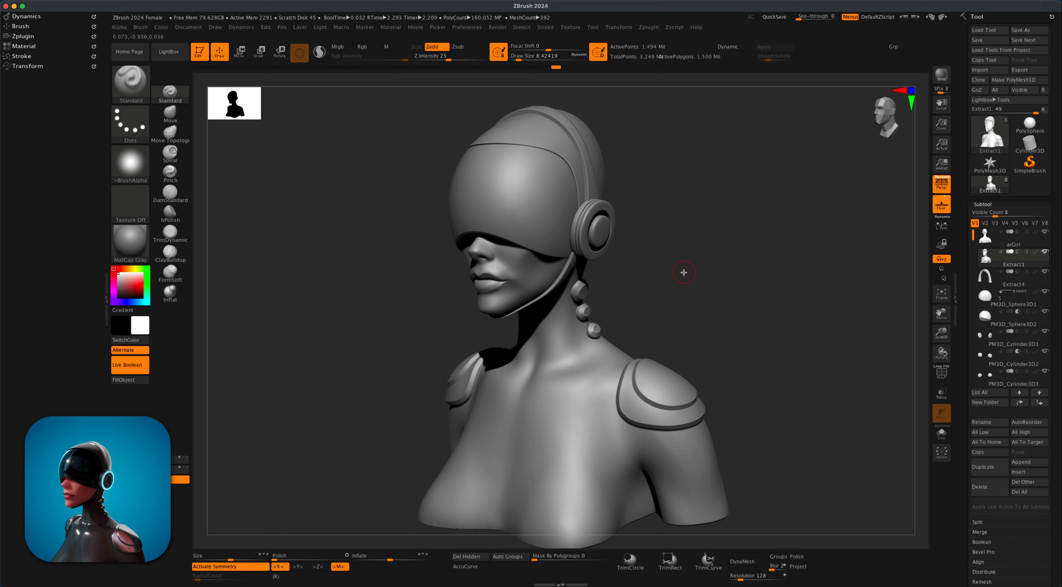
Step: Select the aiGirl subtool and set the Standard brush to the DragRect stroke with Alpha 61 for lip detail
mouse_move(684, 272)
alt+mouse_down()
mouse_move(739, 294)
mouse_move(728, 307)
mouse_move(721, 272)
mouse_move(799, 332)
mouse_move(789, 310)
mouse_move(775, 324)
mouse_move(772, 306)
mouse_move(737, 308)
alt+mouse_up()
click(1034, 241)
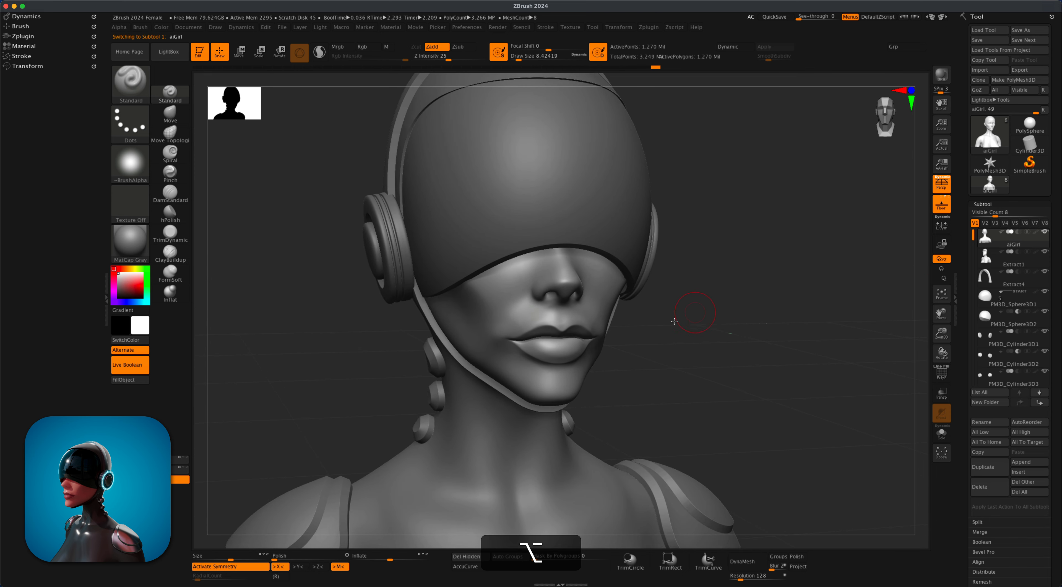
alt+drag(673, 323, 677, 380)
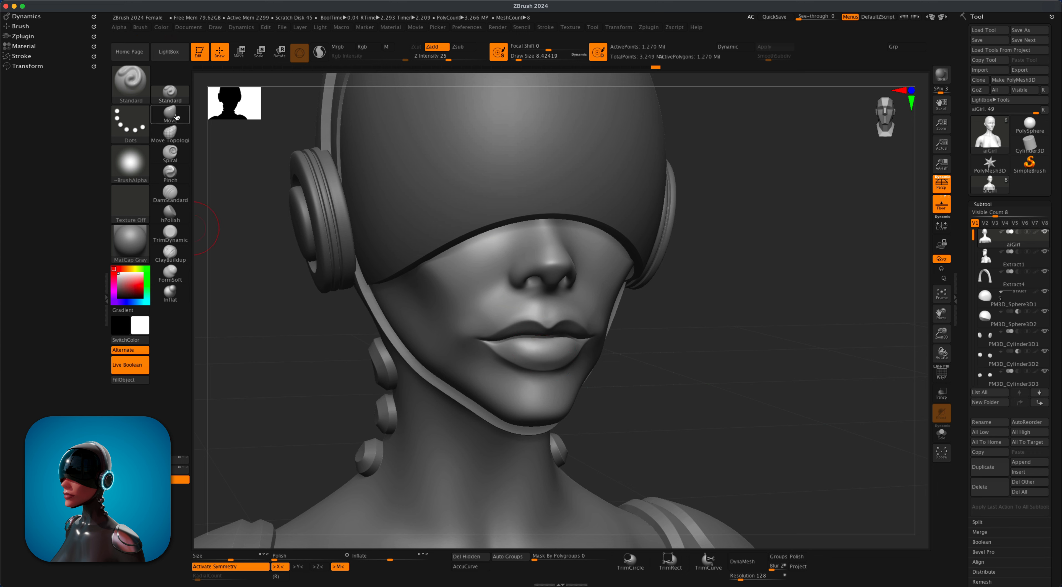
click(135, 127)
click(222, 129)
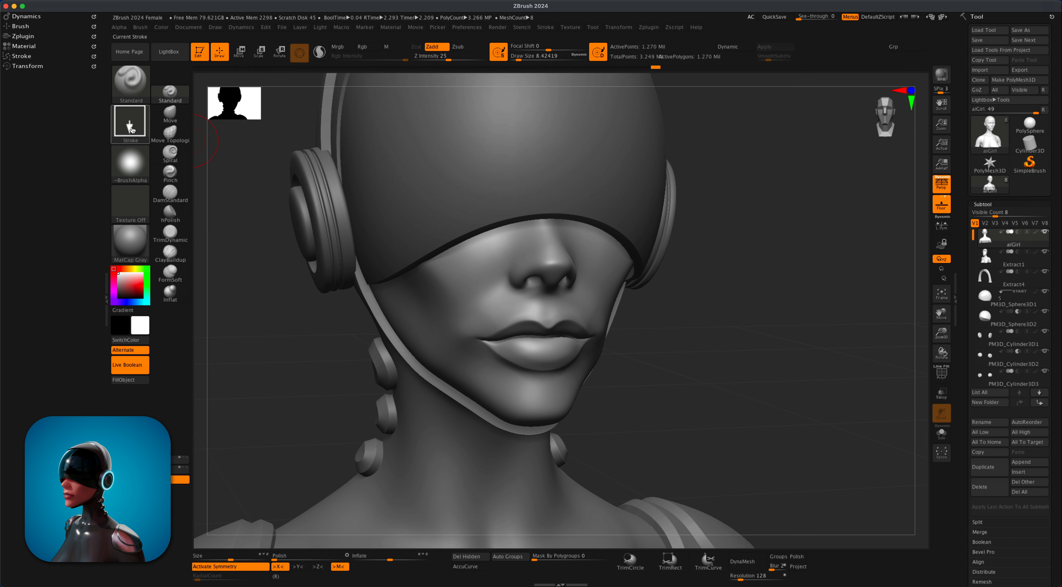
click(130, 164)
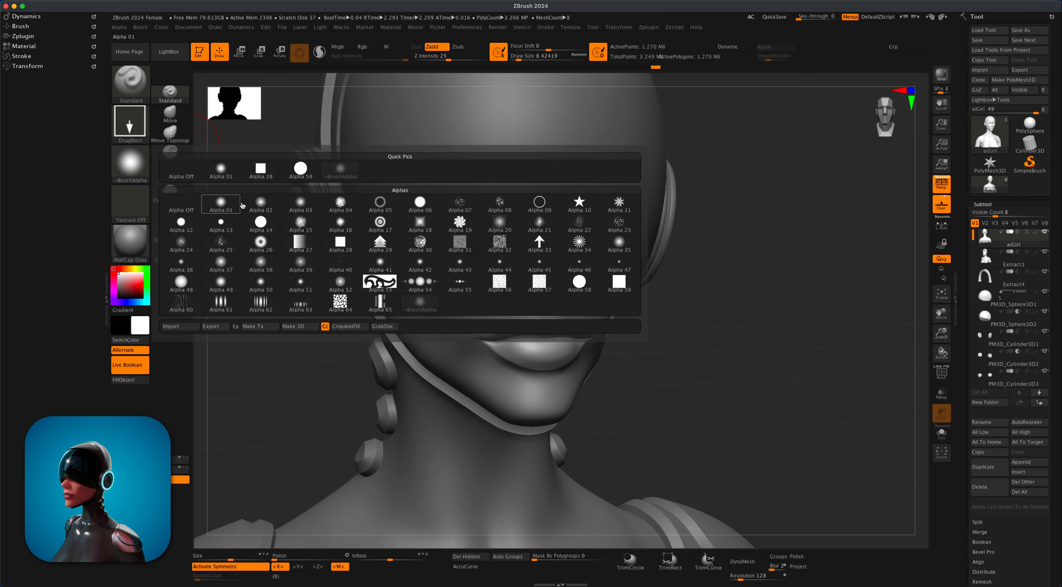
click(220, 302)
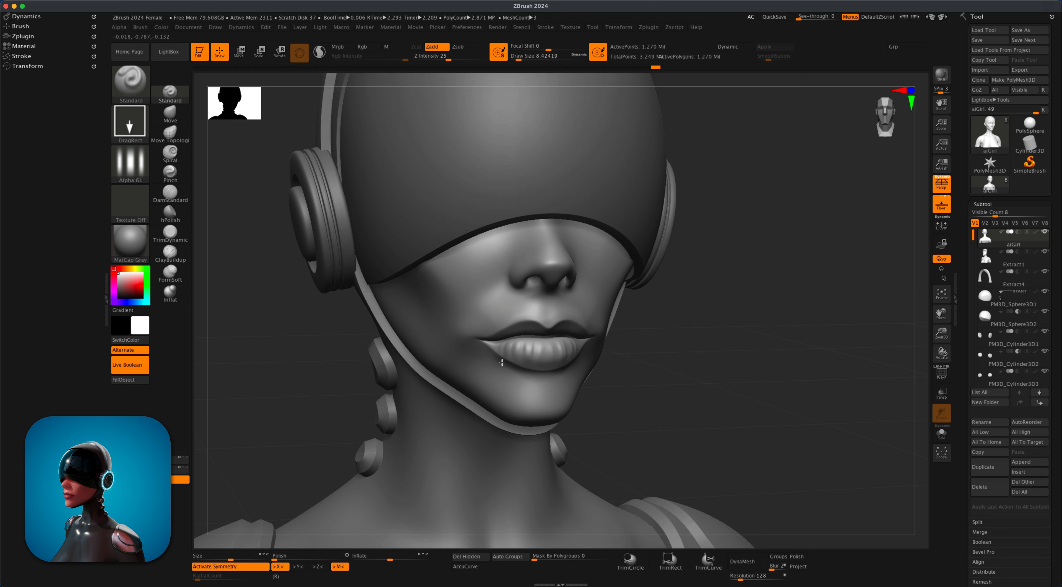
Step: Stamp vertical creases onto the lips with the alpha and inspect them from several angles
drag(702, 365, 633, 343)
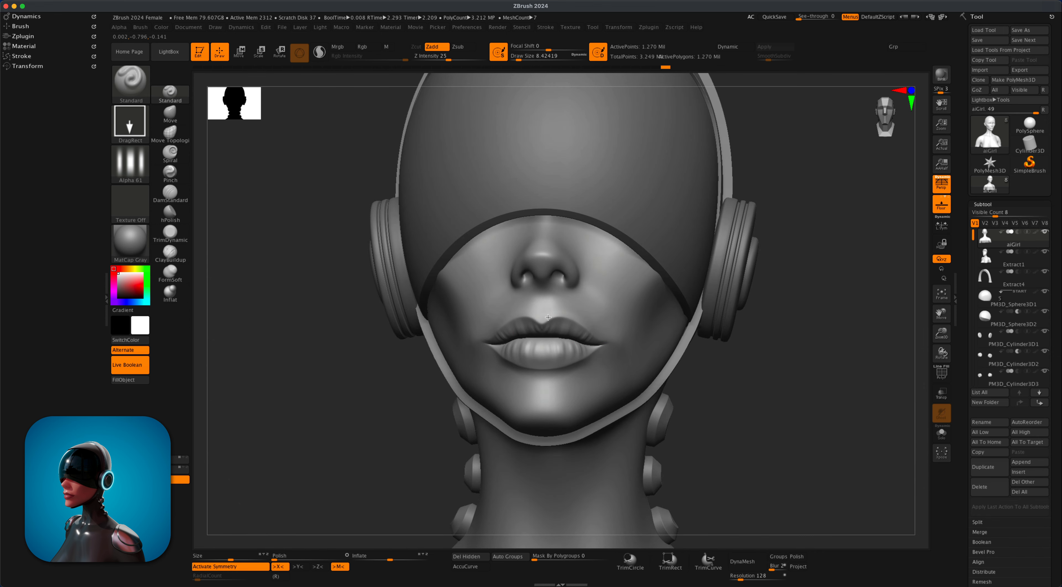
drag(742, 364, 732, 385)
alt+drag(798, 348, 777, 323)
alt+drag(769, 333, 759, 335)
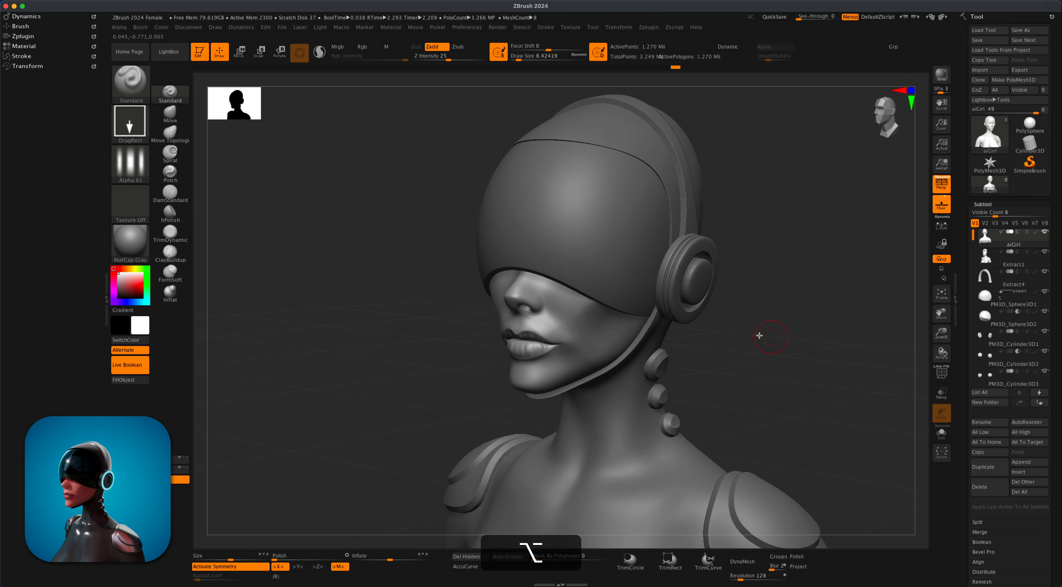
Step: Smooth the creases along the line between the upper and lower lips
alt+drag(444, 367, 480, 365)
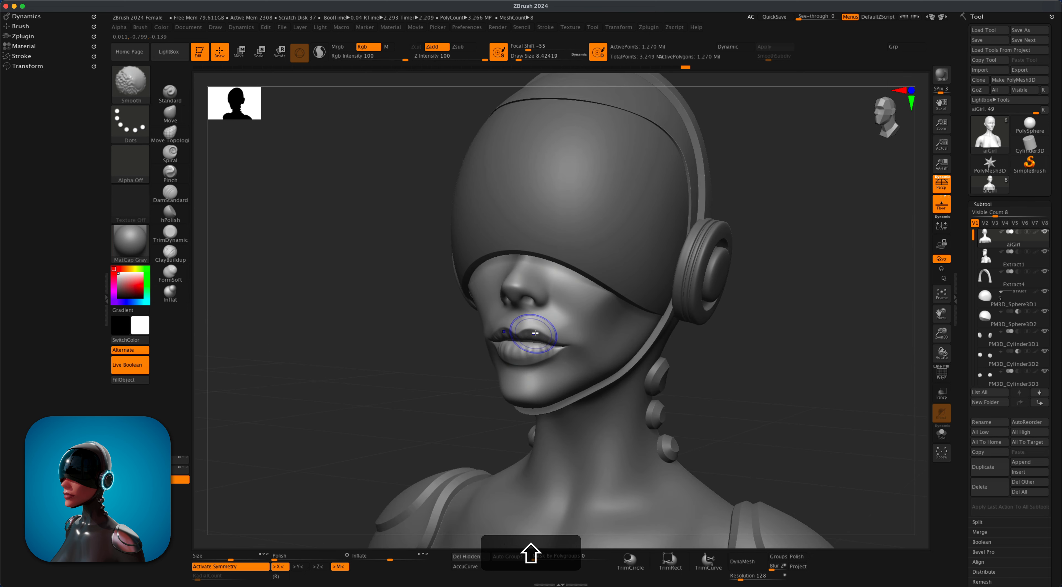
shift+drag(535, 333, 547, 339)
shift+drag(450, 374, 480, 343)
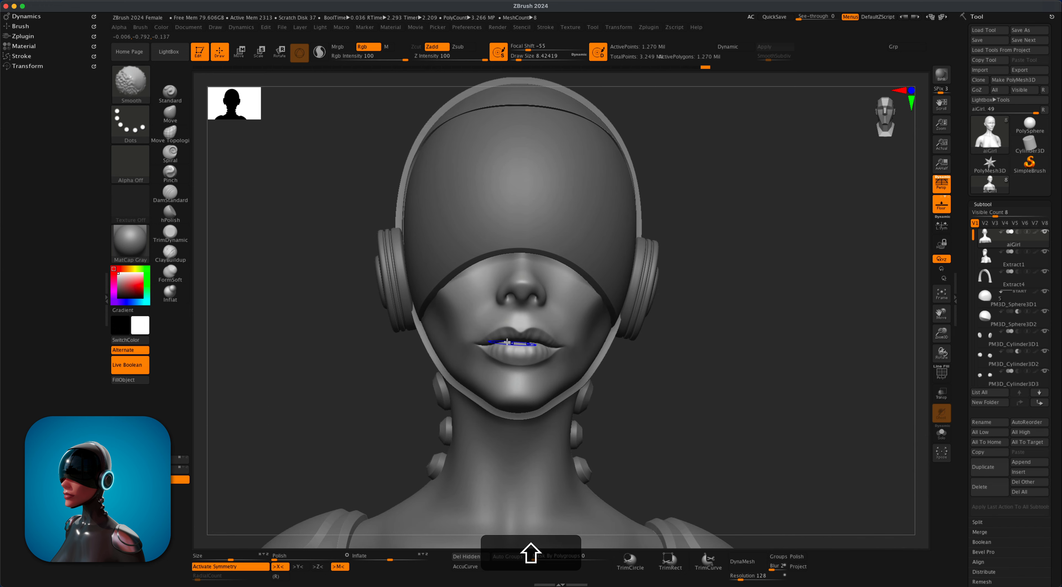
mouse_move(613, 356)
shift+mouse_down()
mouse_move(706, 381)
mouse_move(742, 367)
mouse_move(754, 316)
mouse_move(742, 326)
mouse_move(749, 334)
shift+mouse_up()
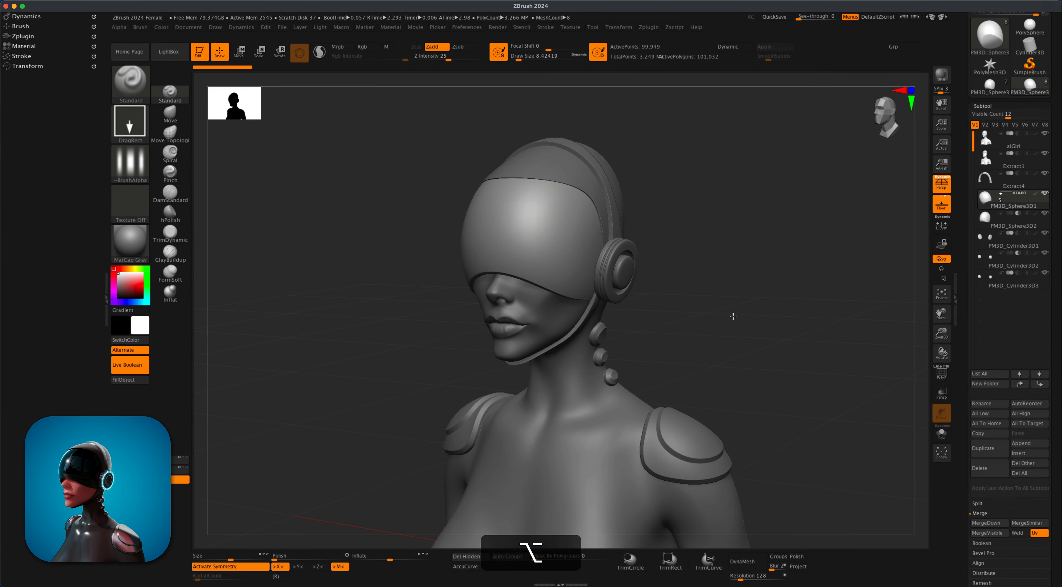
Step: Toggle Live Boolean off and on to compare the visor and headphones with and without their cutting parts
mouse_move(733, 316)
alt+mouse_down()
mouse_move(661, 268)
mouse_move(724, 274)
mouse_move(694, 305)
mouse_move(716, 308)
mouse_move(713, 289)
mouse_move(791, 300)
alt+mouse_up()
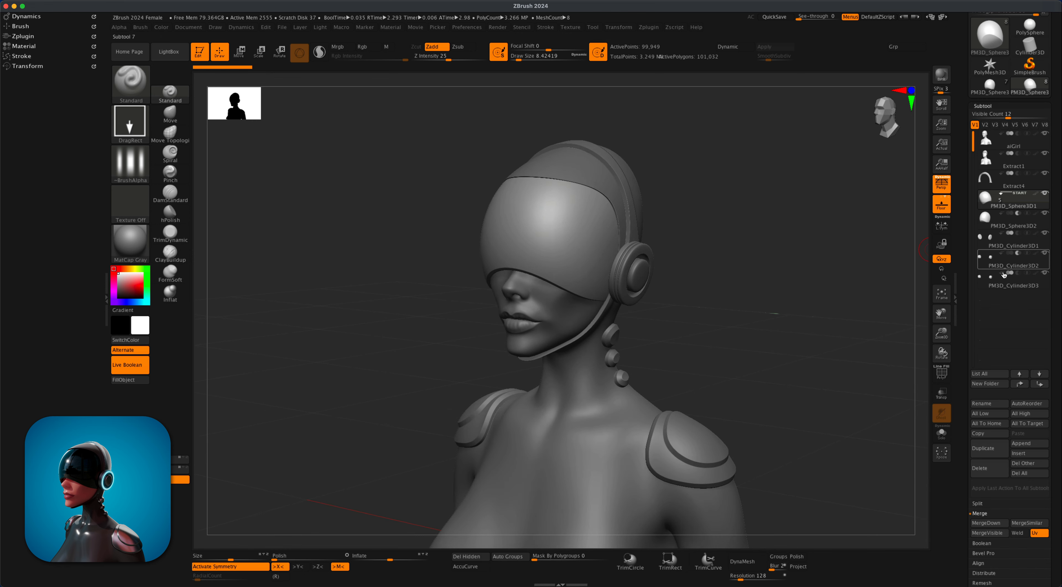
click(138, 364)
click(138, 365)
click(139, 365)
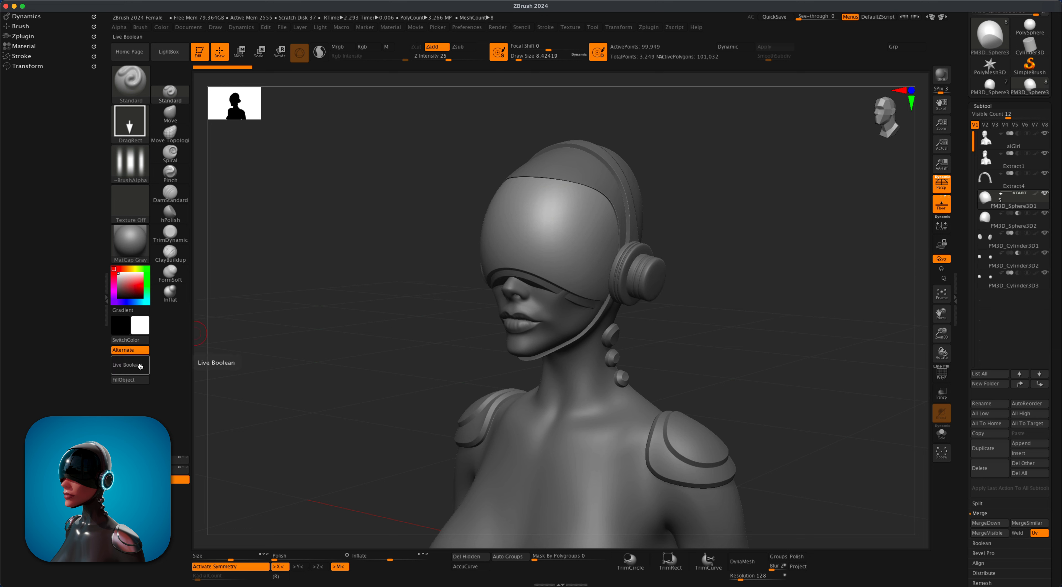
click(139, 365)
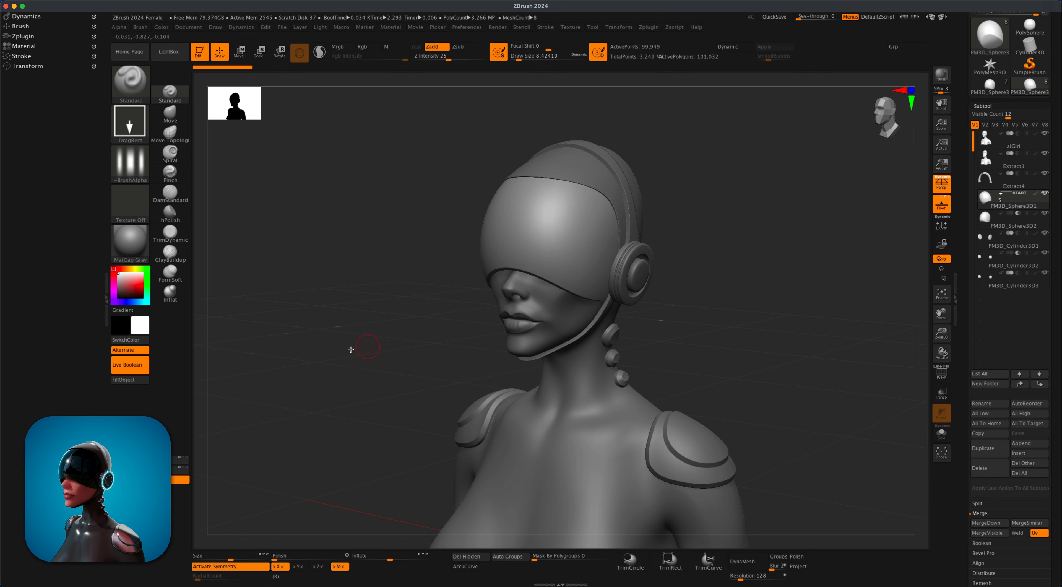
drag(679, 272, 716, 269)
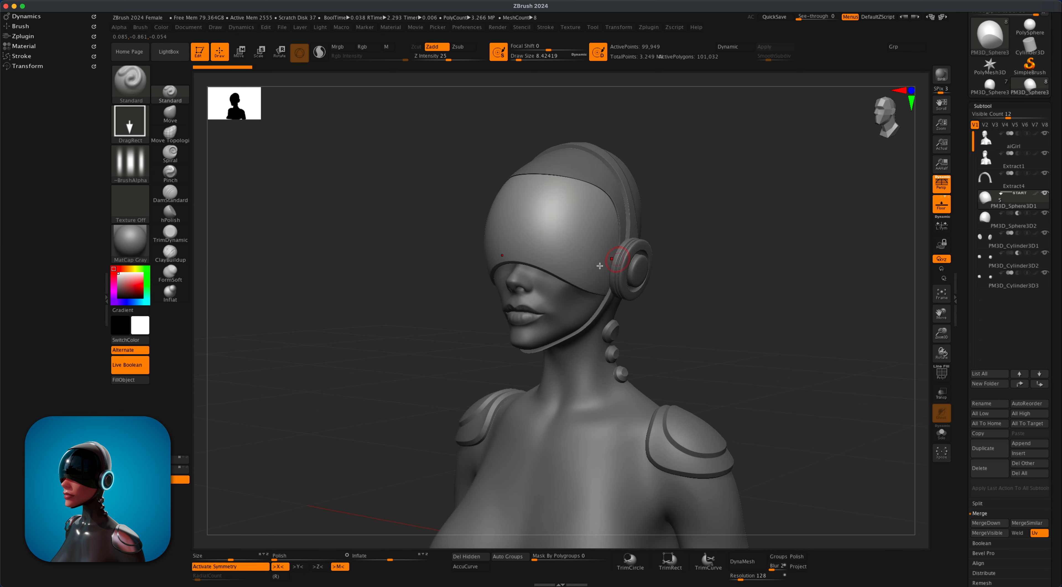
drag(772, 288, 776, 239)
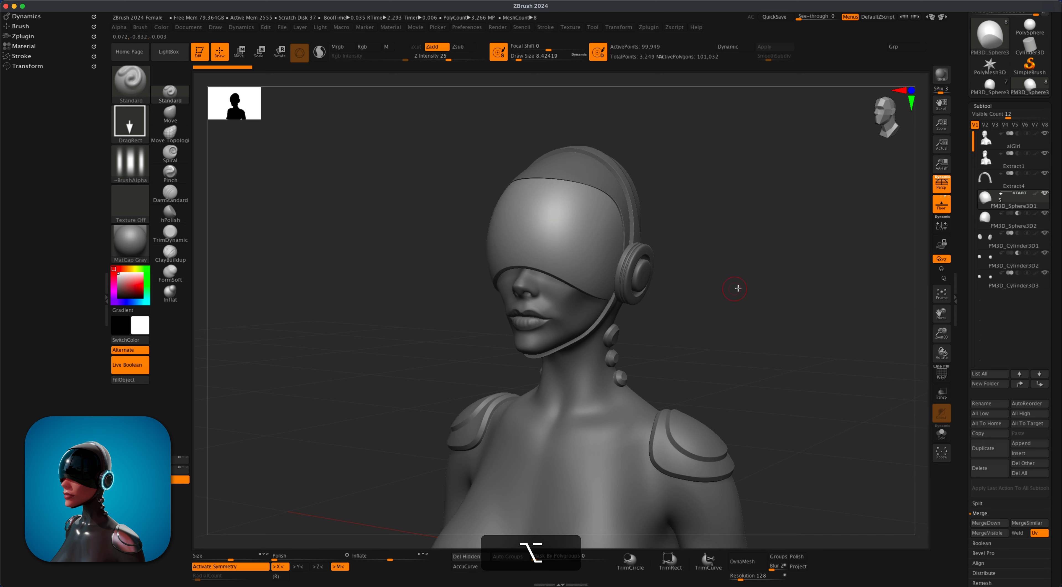
drag(737, 289, 814, 305)
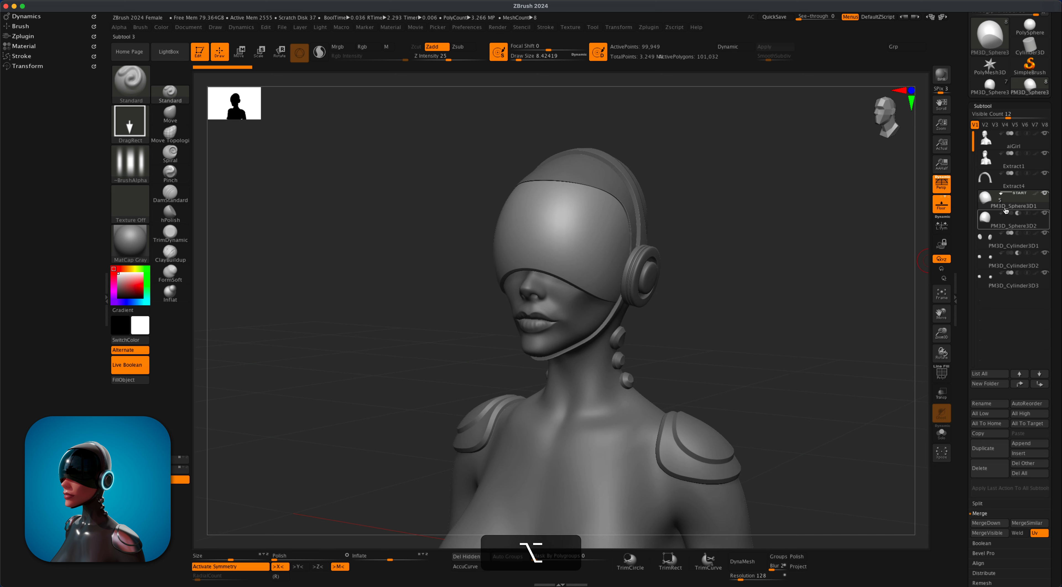
Step: Isolate the PM3D_Sphere3D1 visor subtool and show its PM3D_Sphere3D2 cutter alongside it
mouse_move(1045, 197)
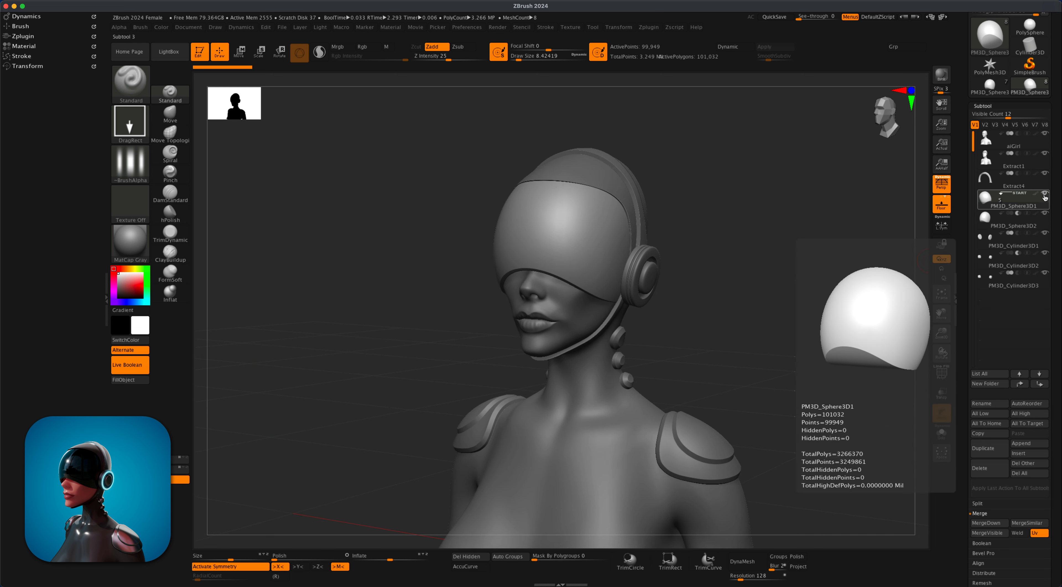
key(shift)
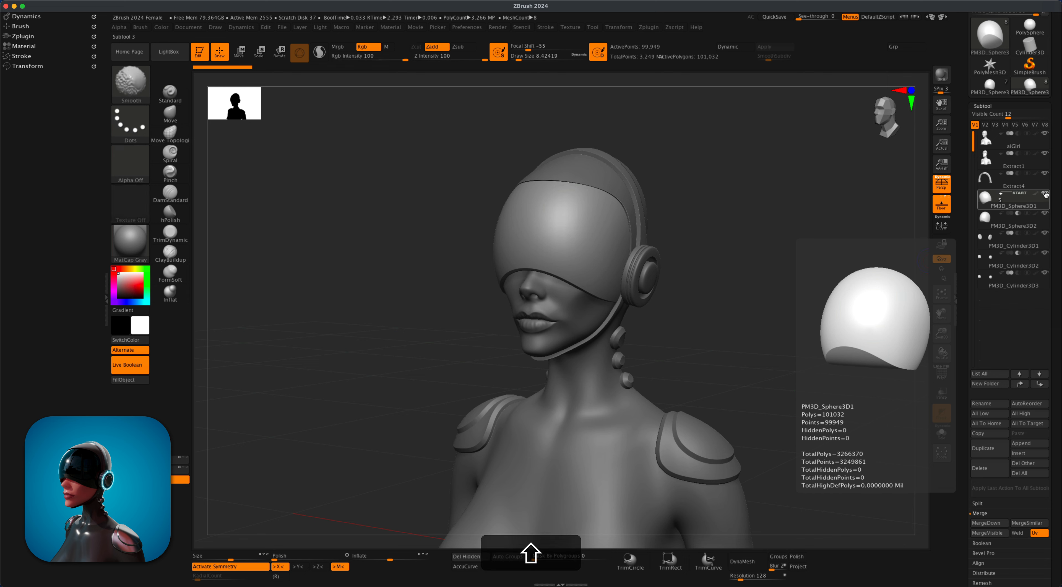
shift+click(1045, 193)
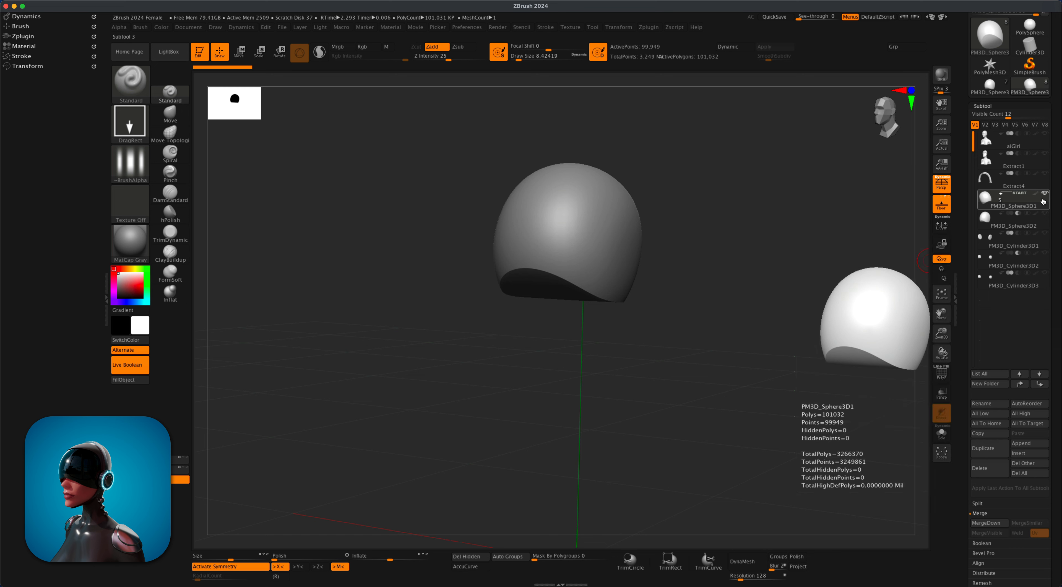
click(1045, 213)
drag(809, 281, 746, 278)
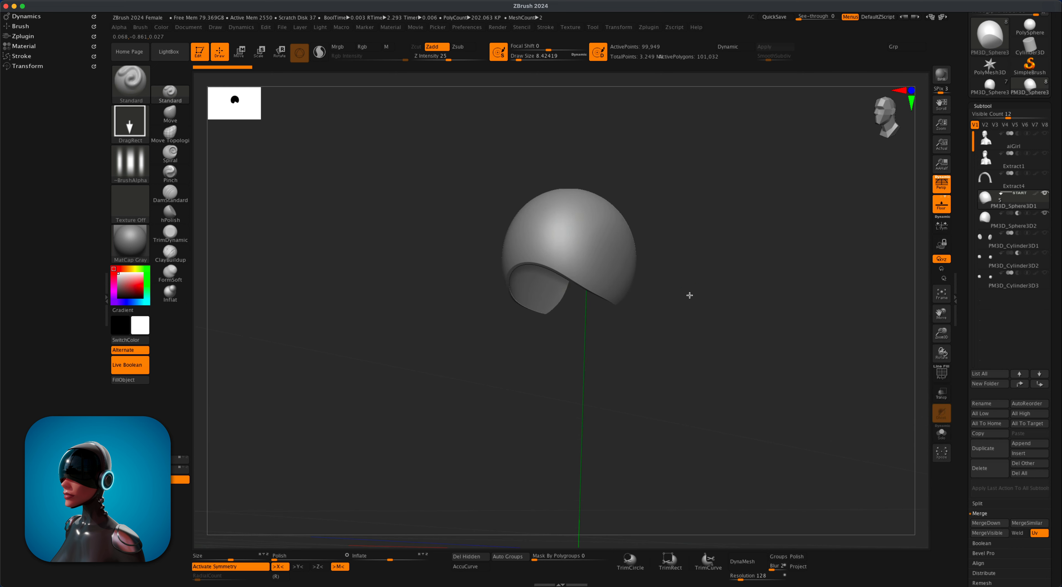
drag(689, 295, 744, 301)
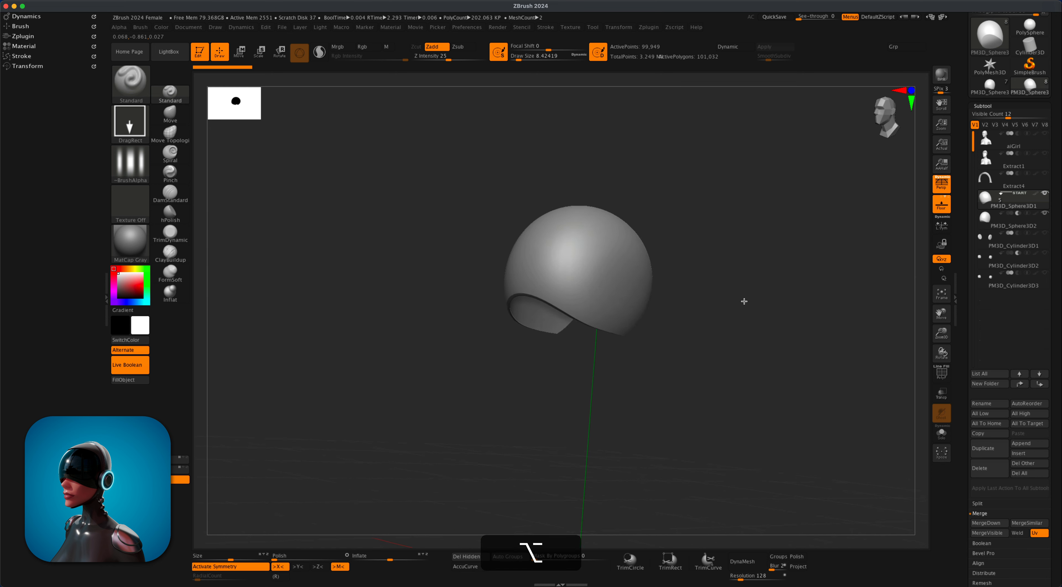
Step: Make a boolean mesh from the visible visor sphere and its cutter
scroll(1059, 299, down, 3)
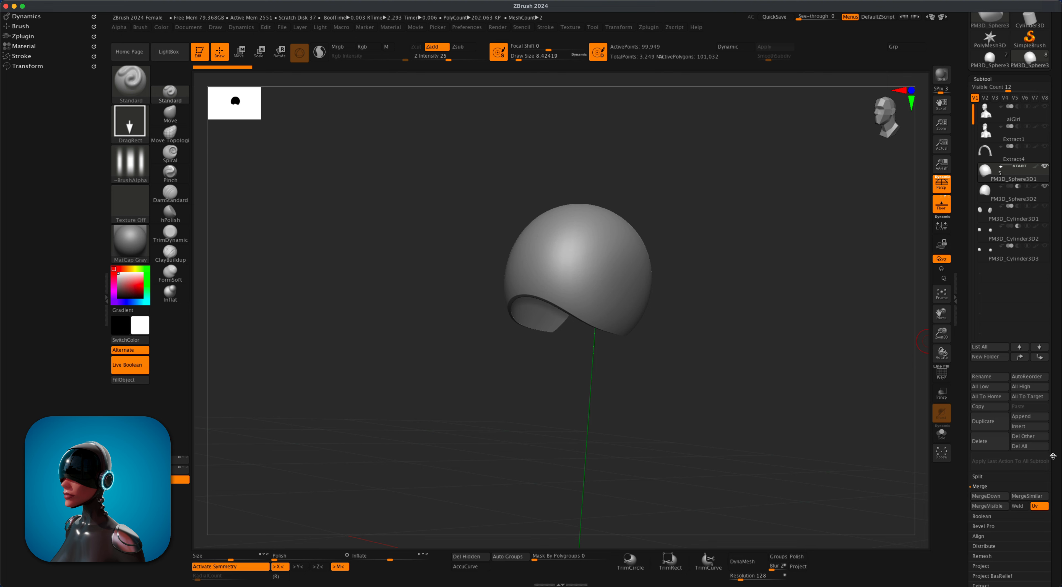
scroll(1056, 444, down, 4)
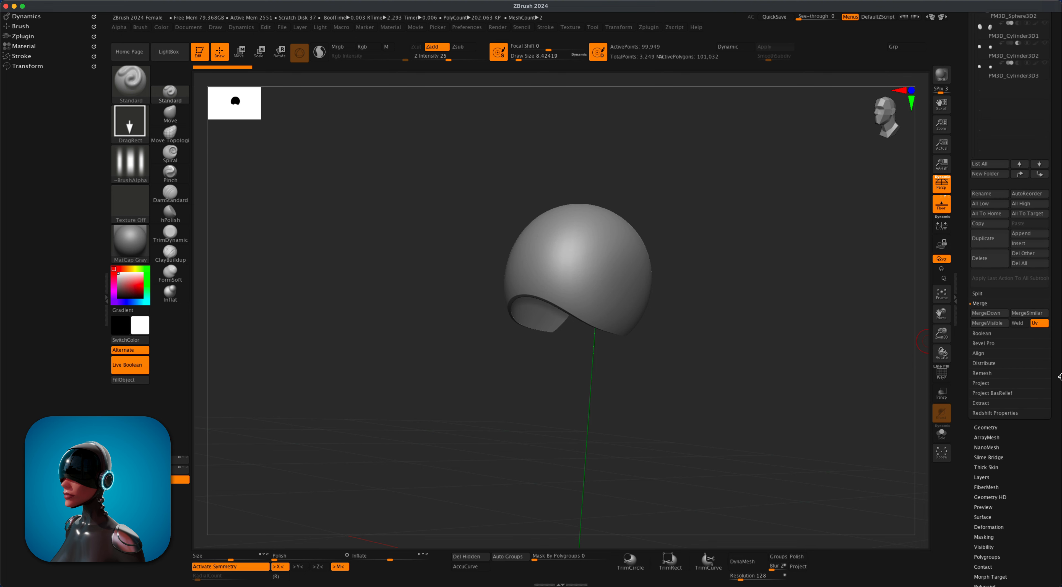
scroll(1042, 351, down, 1)
click(995, 325)
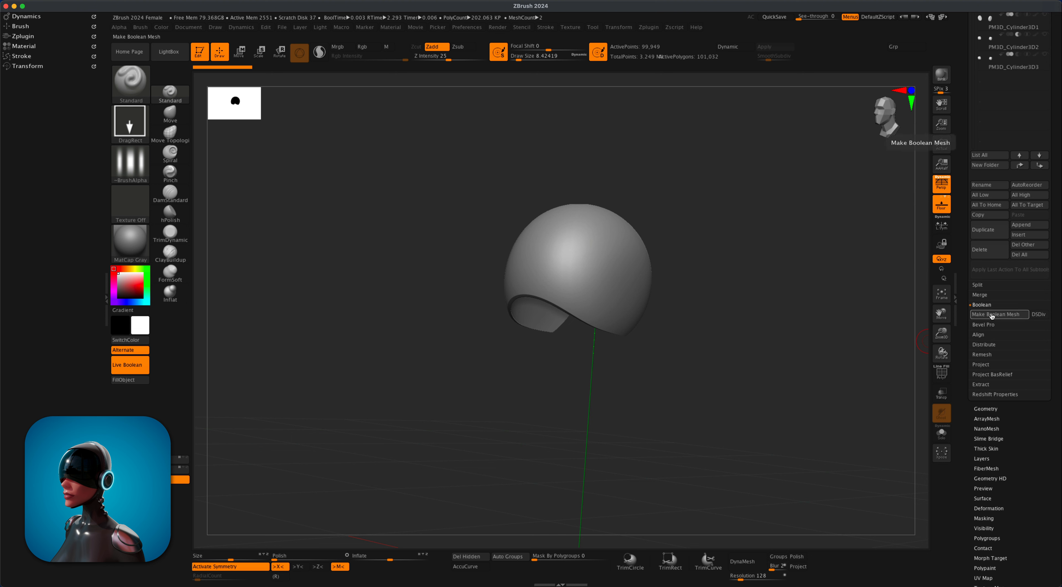
click(1020, 315)
scroll(1030, 247, up, 10)
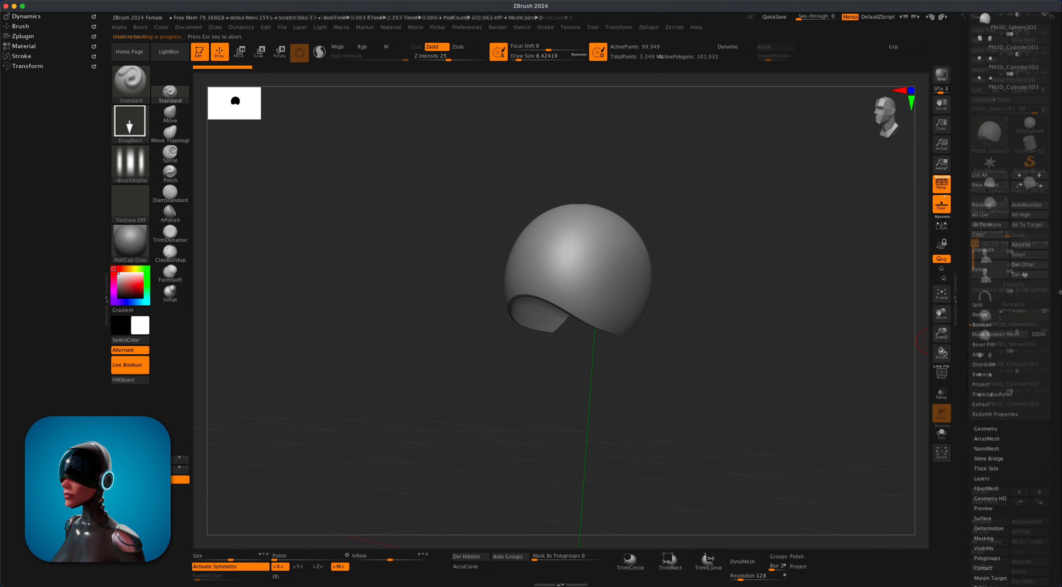
Step: Delete the original PM3D_Sphere3D1 visor and its PM3D_Sphere3D2 cutter from the subtool list
click(1030, 186)
mouse_move(1031, 183)
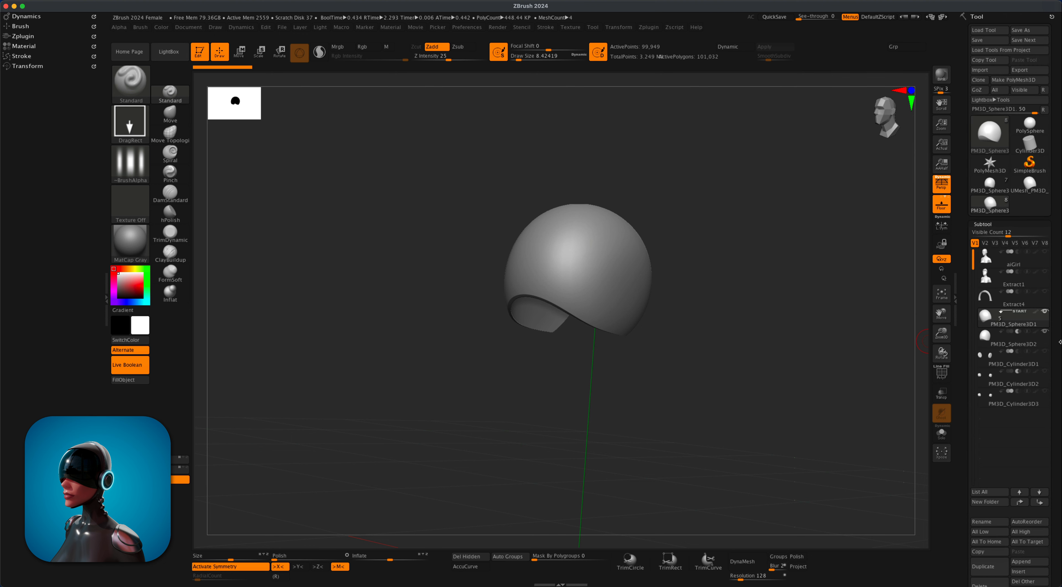
scroll(1055, 326, down, 2)
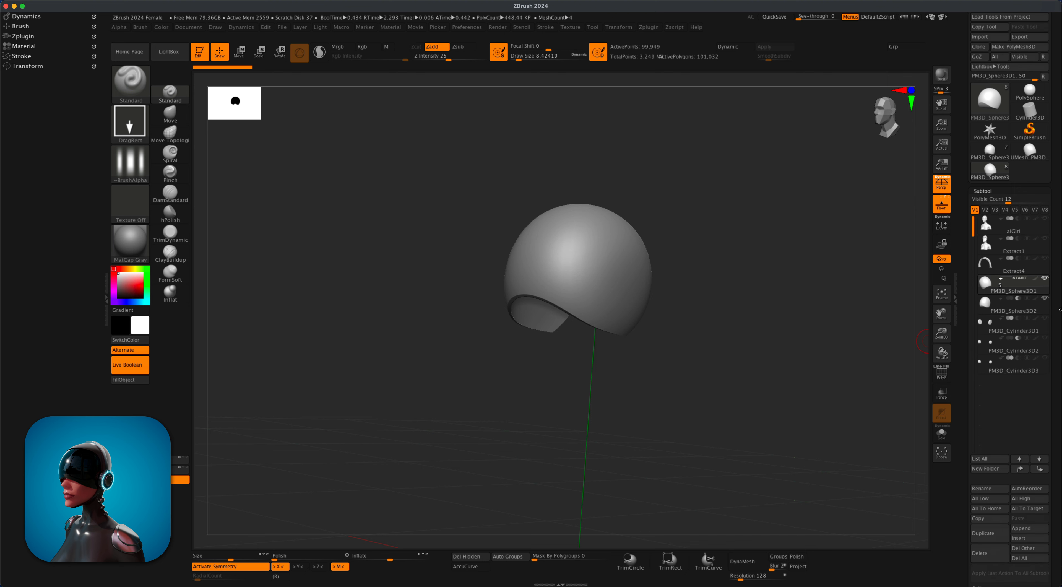
click(982, 554)
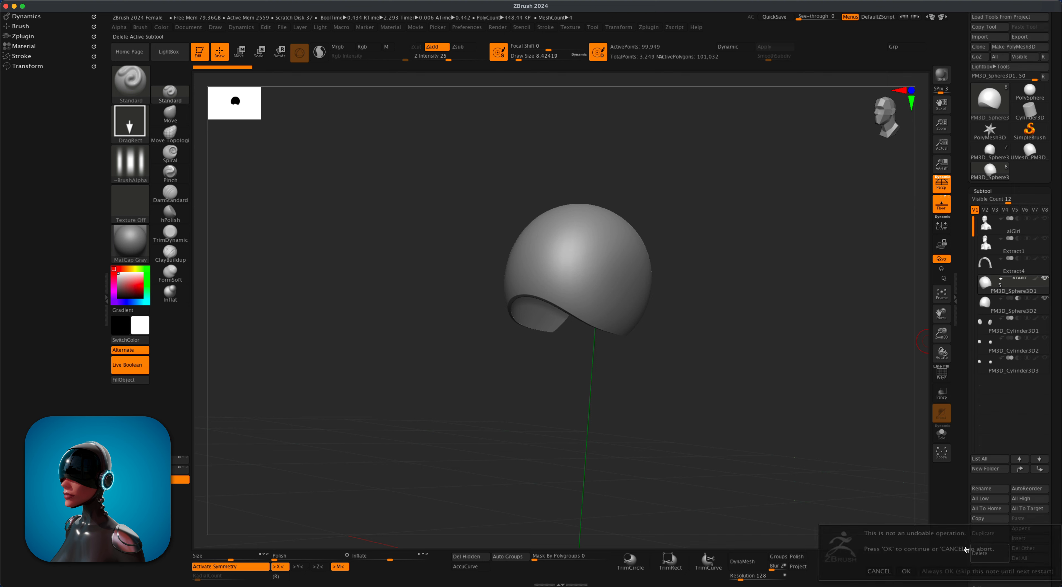
click(910, 568)
click(986, 553)
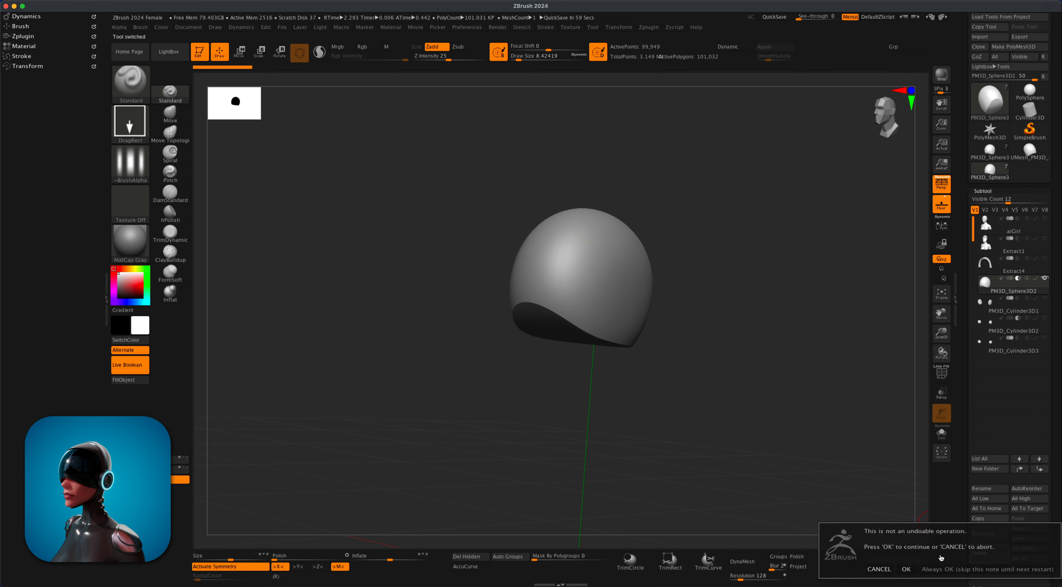
click(906, 569)
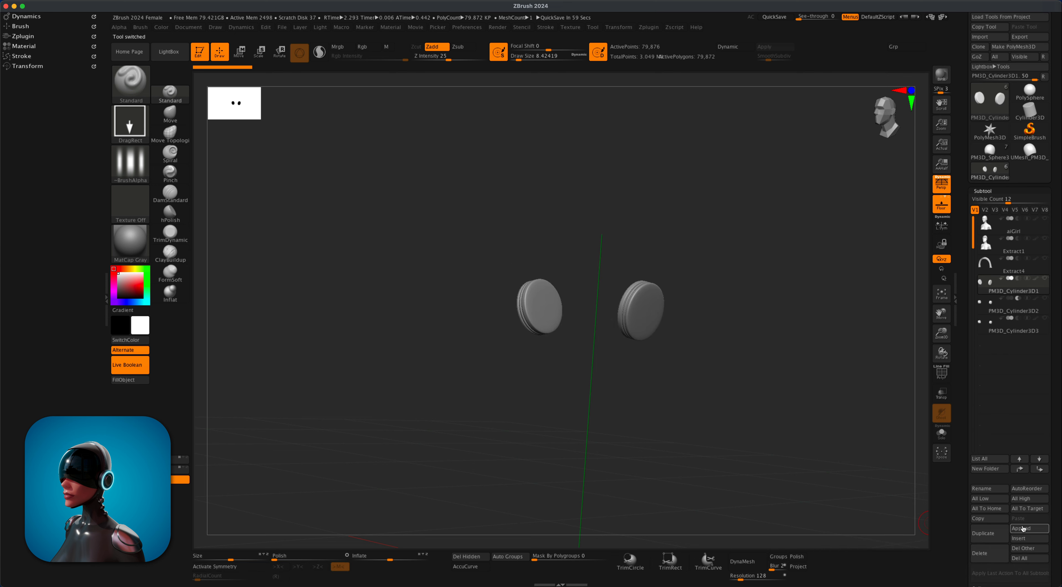
Step: Insert the UMesh_PM3D_Sphere3D2 boolean result as a subtool and show all the other subtools again
click(1029, 538)
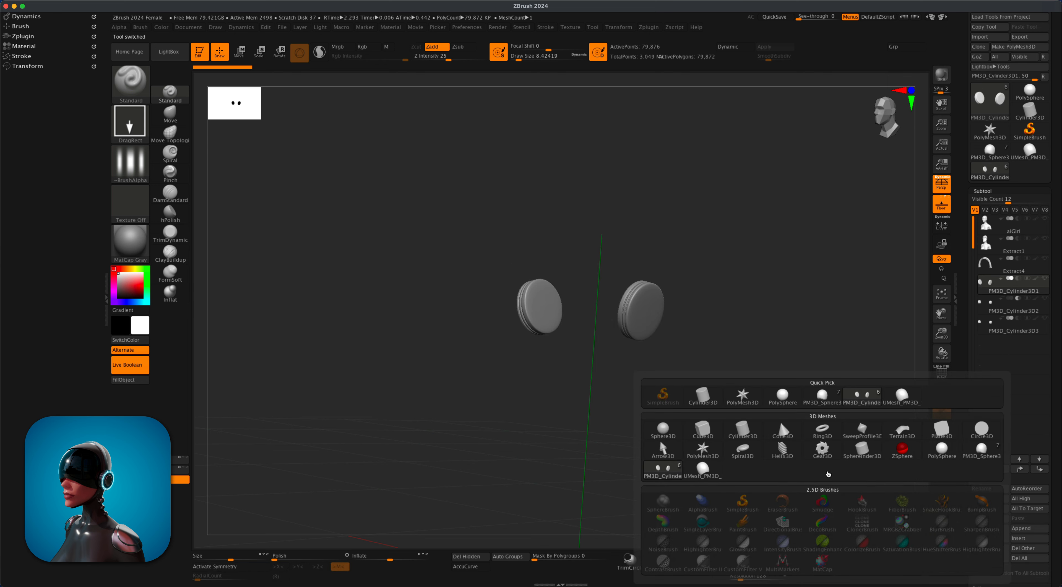
click(703, 469)
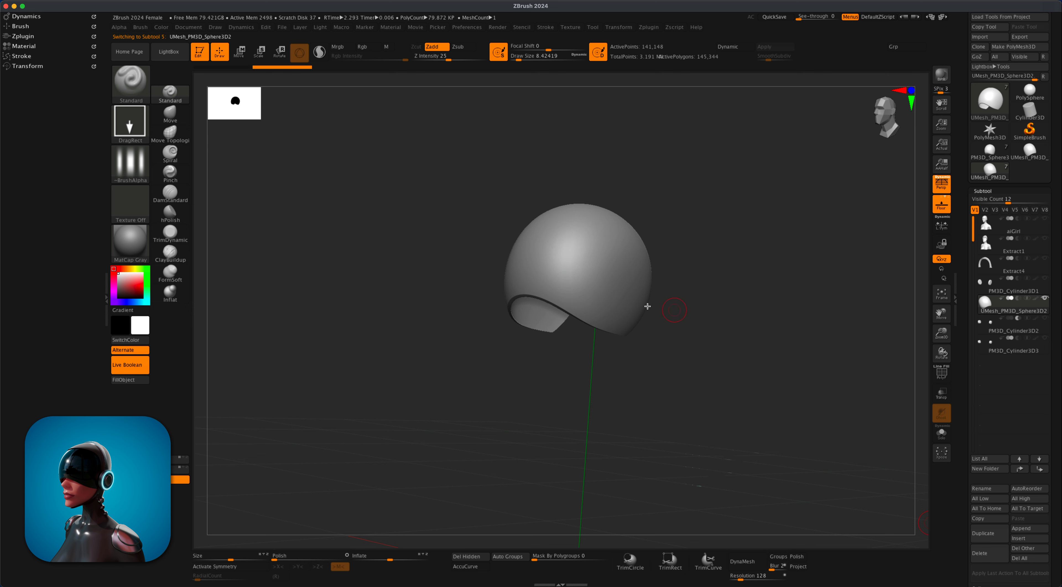
mouse_move(1050, 283)
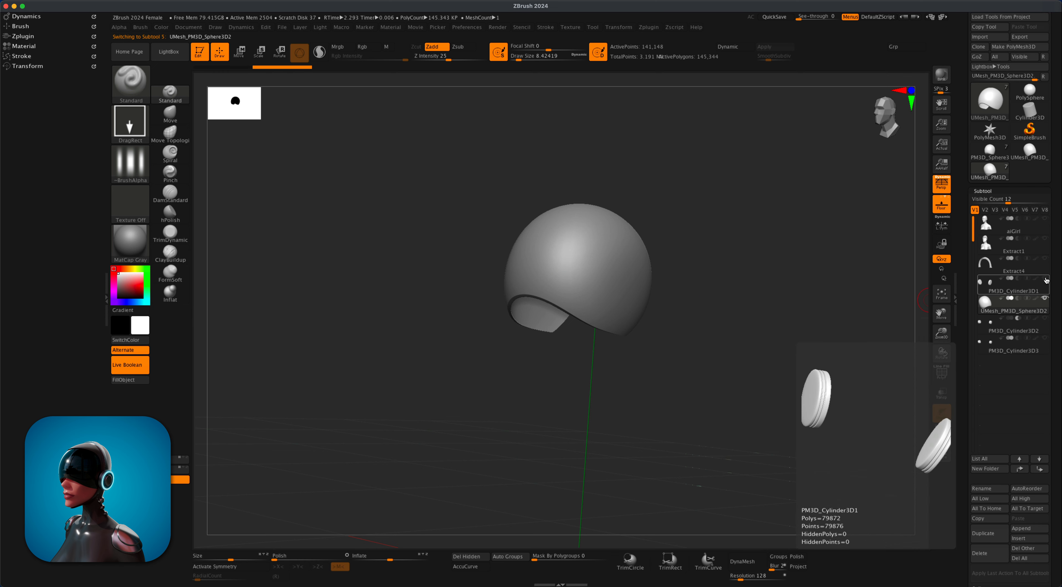
shift+click(1046, 280)
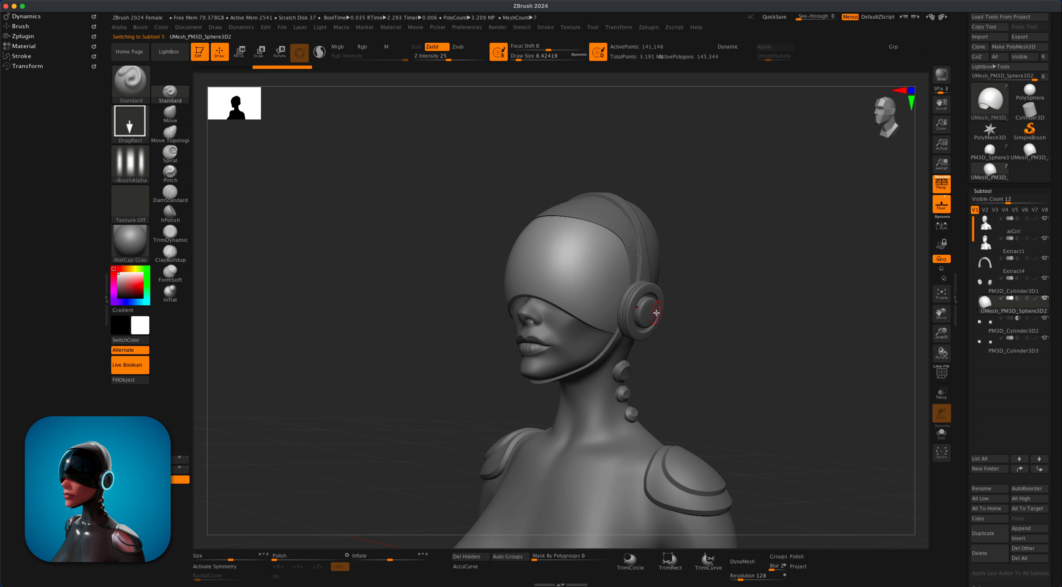
Step: Toggle Live Boolean off and on to check the inserted visor mesh against the uncut headphones
drag(689, 316, 407, 375)
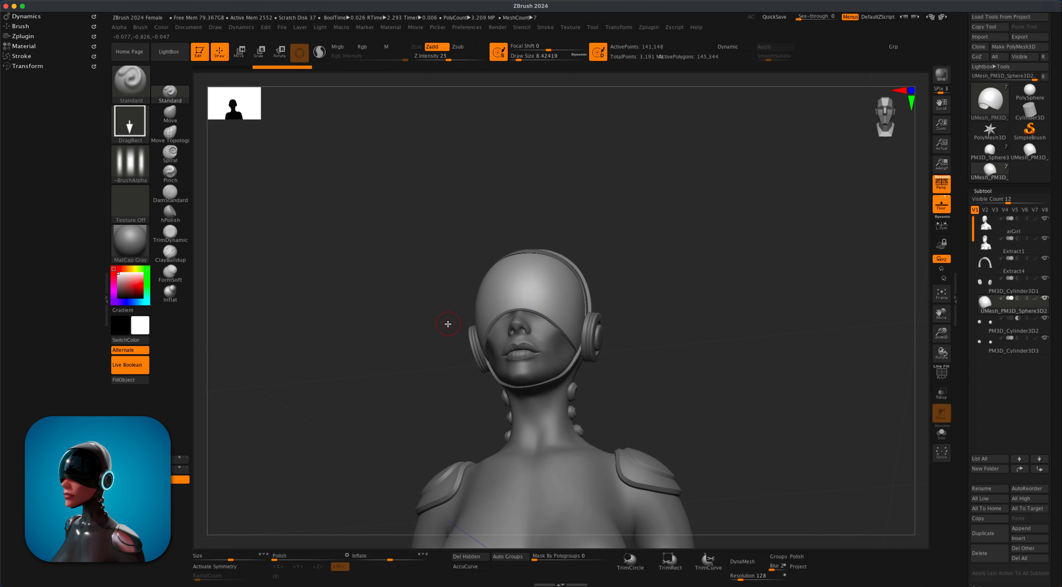
click(145, 366)
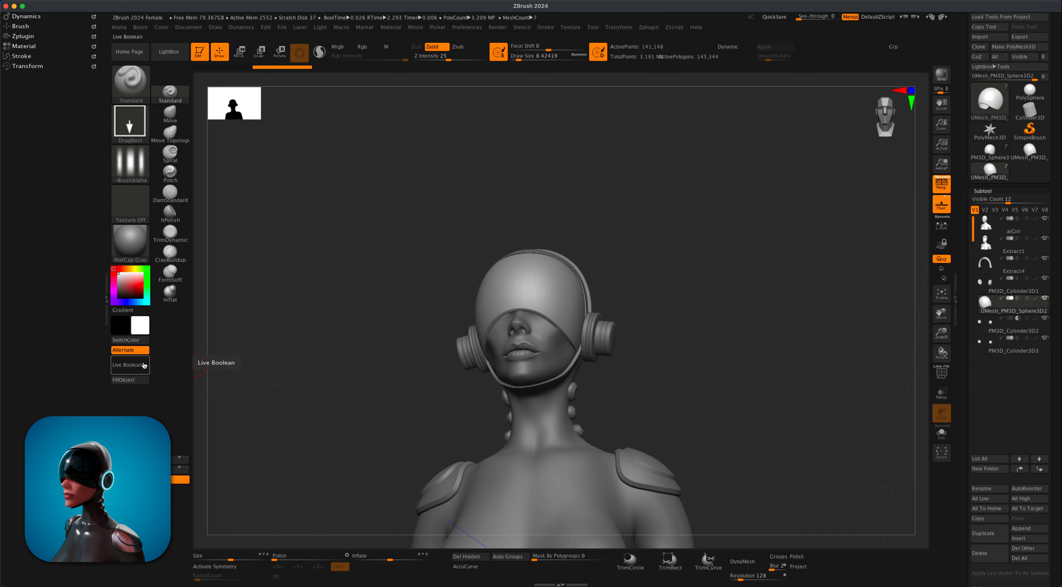
click(145, 365)
drag(394, 348, 428, 347)
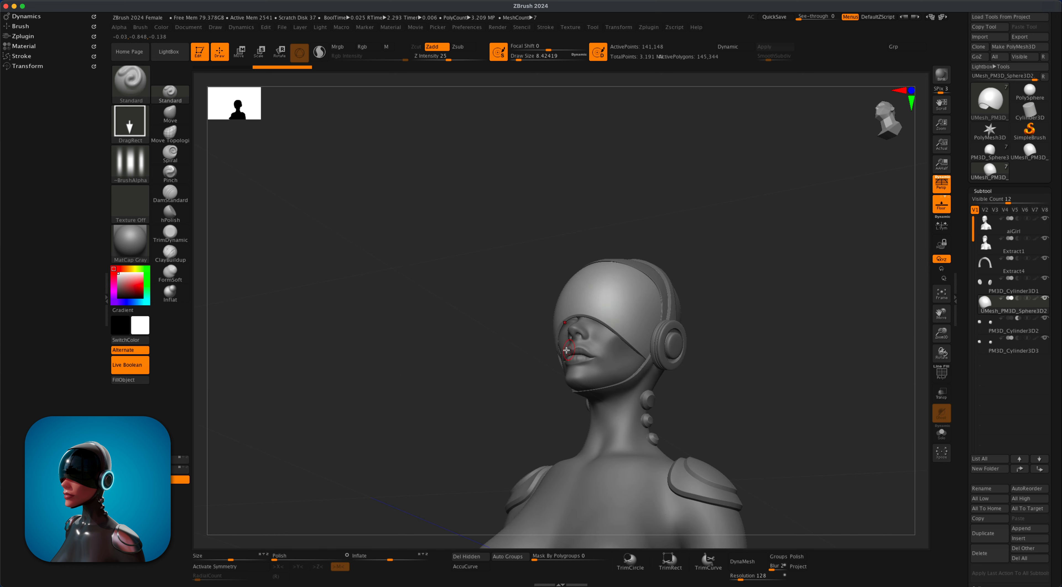
drag(792, 358, 820, 363)
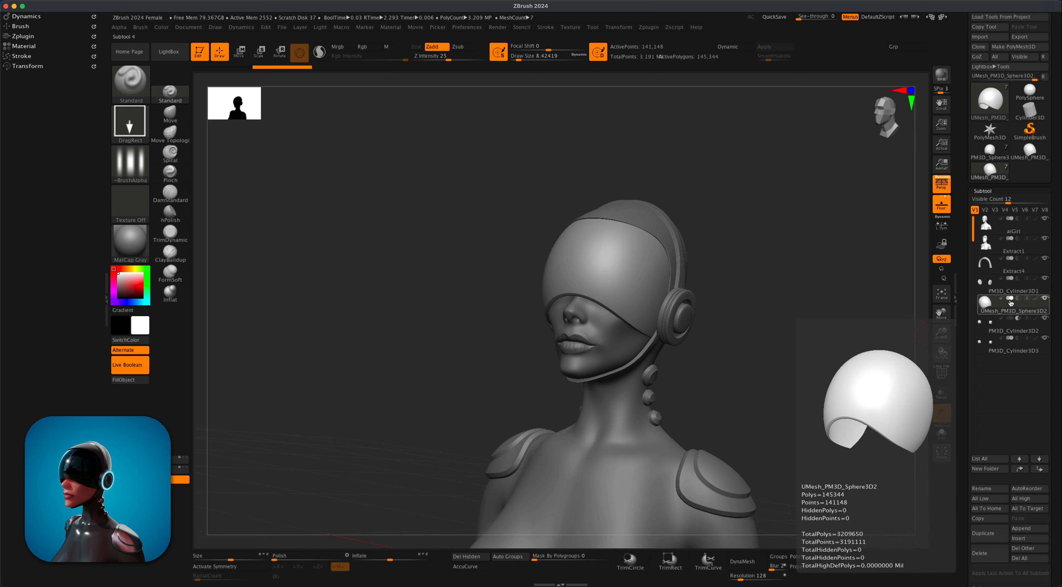
Step: Move the UMesh_PM3D_Sphere3D2 visor above PM3D_Cylinder3D1 in the subtool order
click(1042, 324)
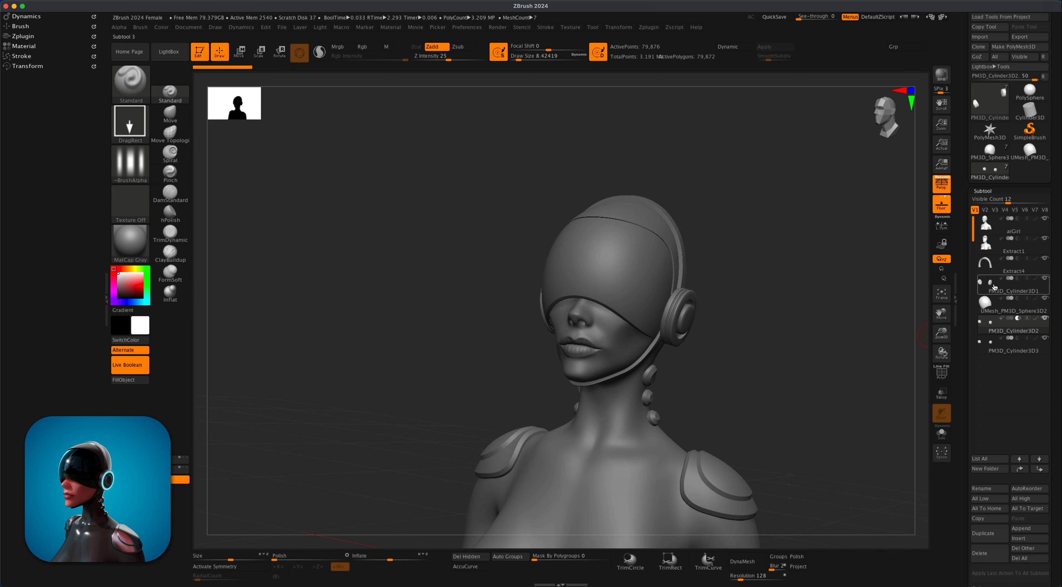
click(994, 302)
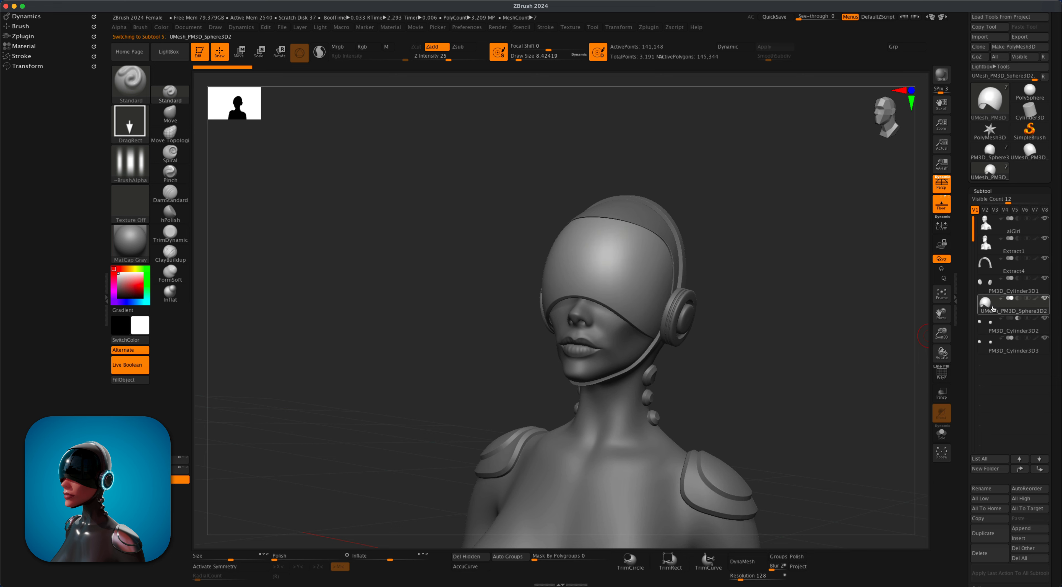
click(1021, 469)
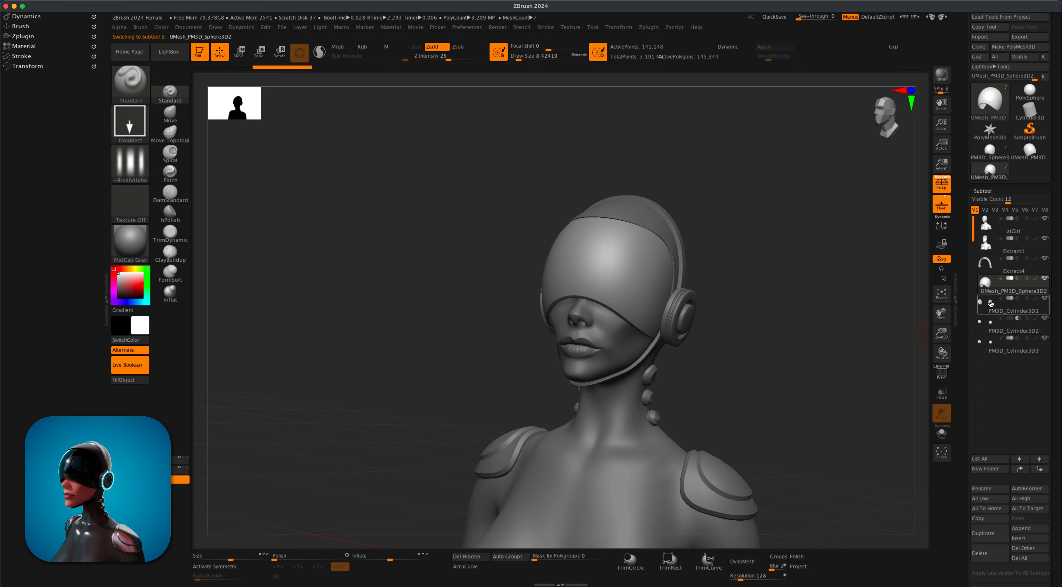
Step: Hide everything except the three PM3D_Cylinder3D headphone subtools and make a boolean mesh from them
mouse_move(1033, 307)
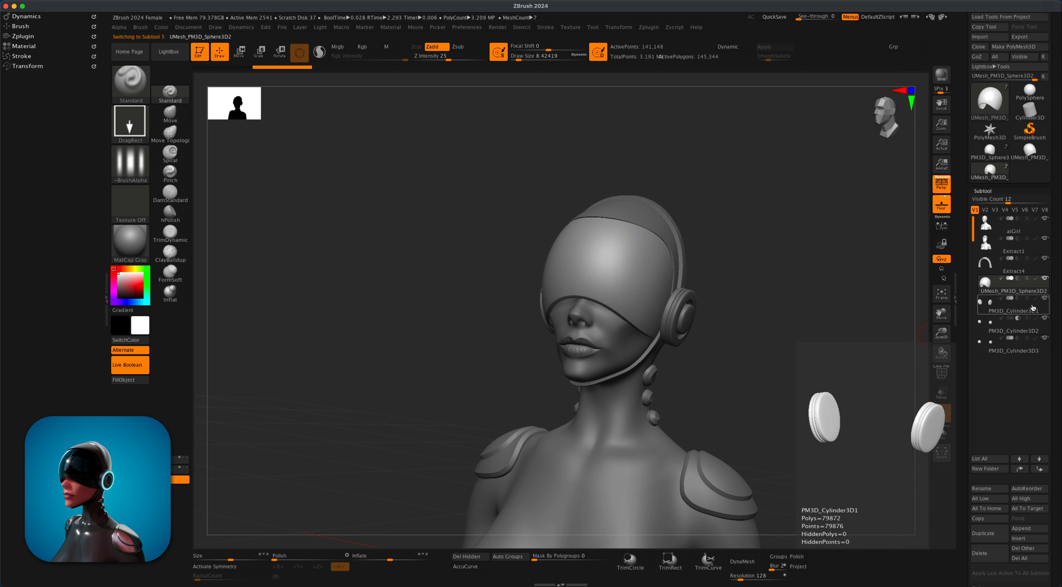
click(1016, 305)
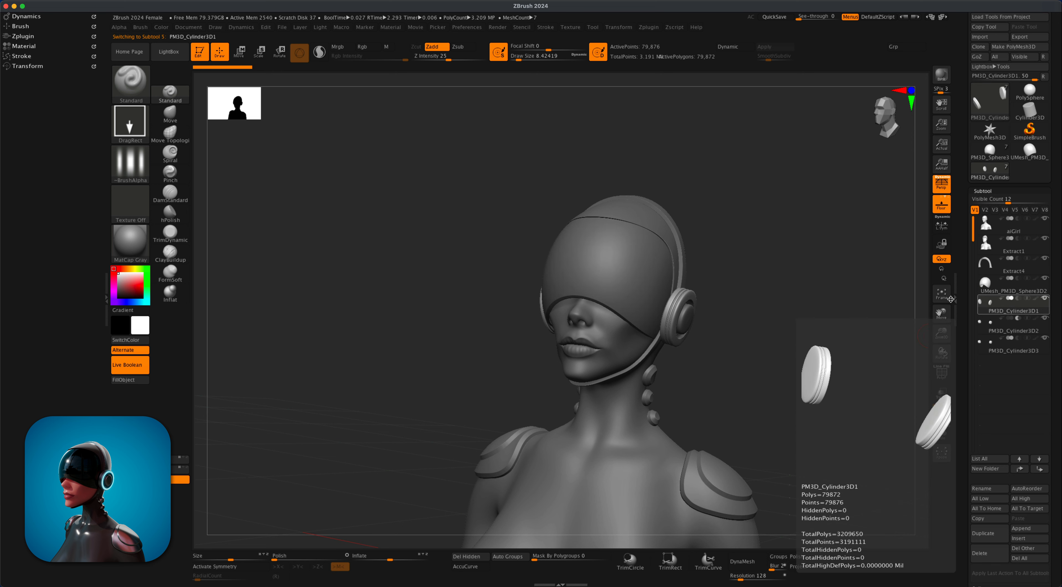
mouse_move(999, 327)
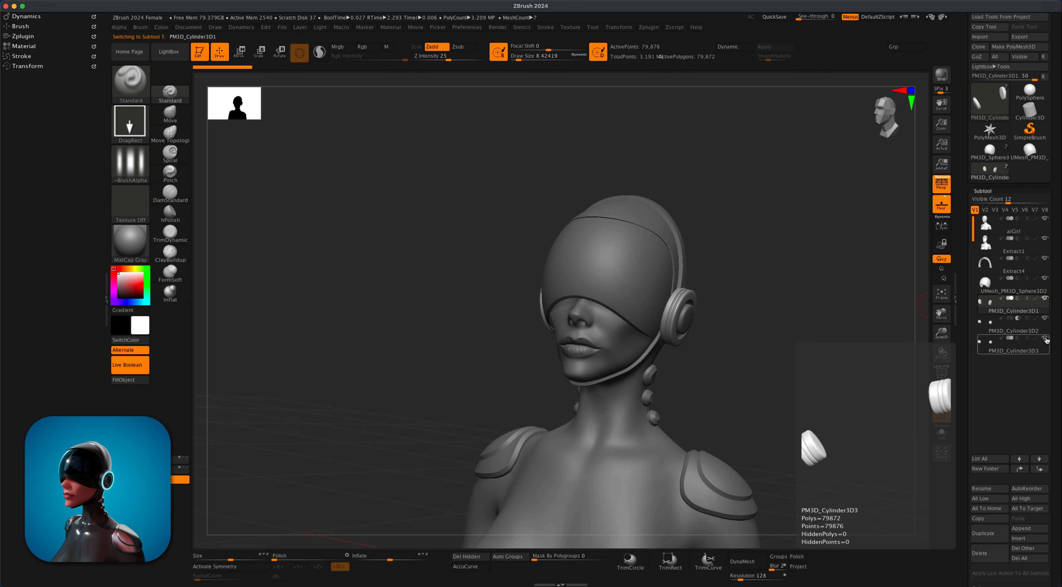
click(1045, 279)
click(1045, 258)
click(1044, 238)
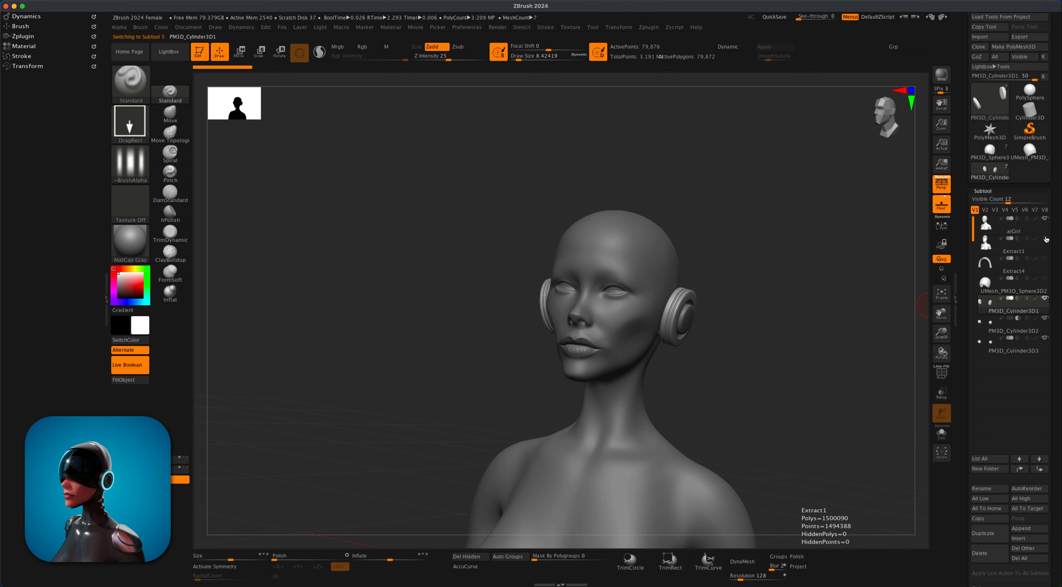
click(1045, 219)
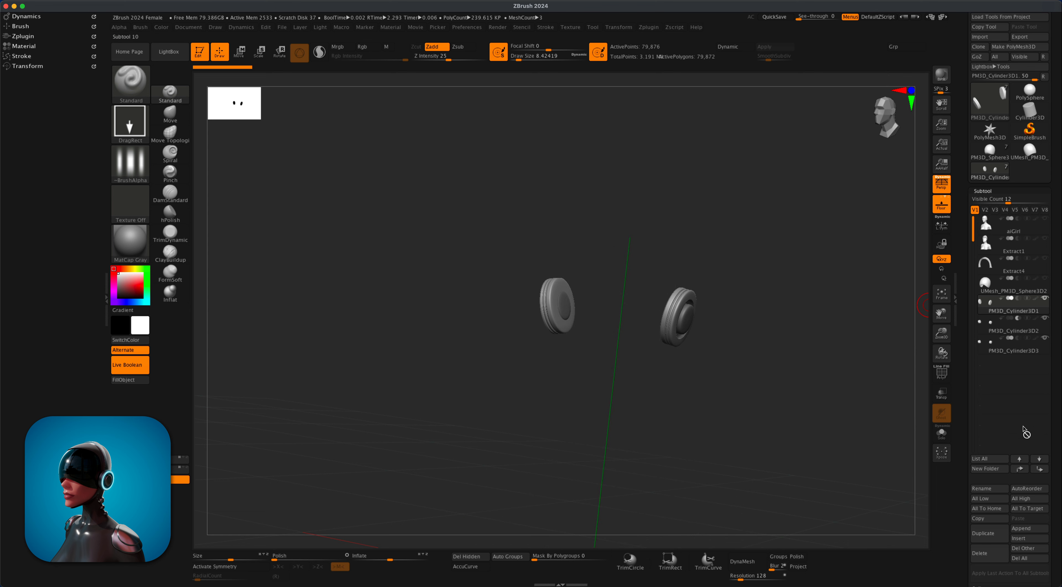
scroll(1052, 392, down, 5)
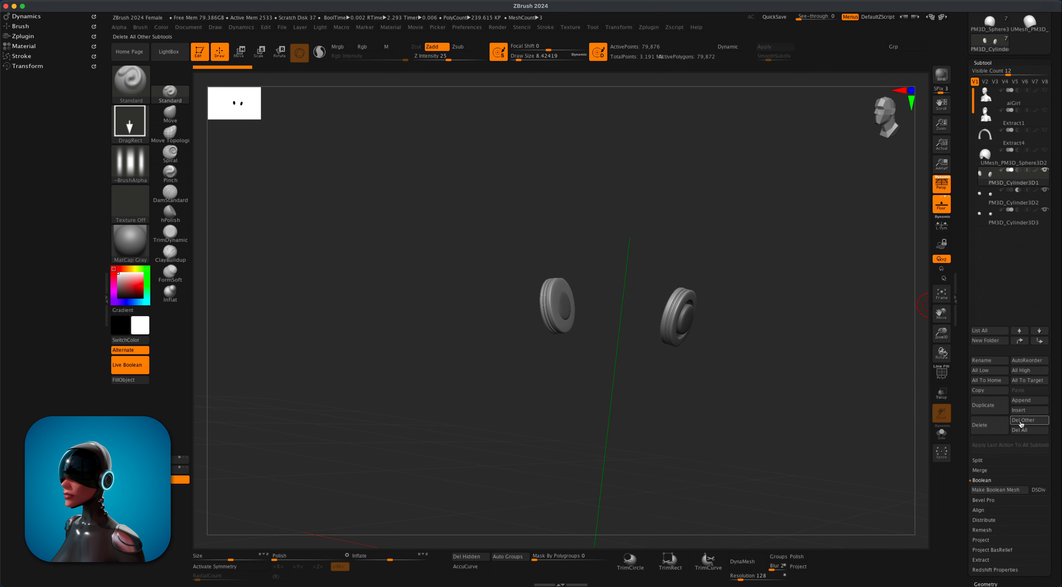
click(996, 488)
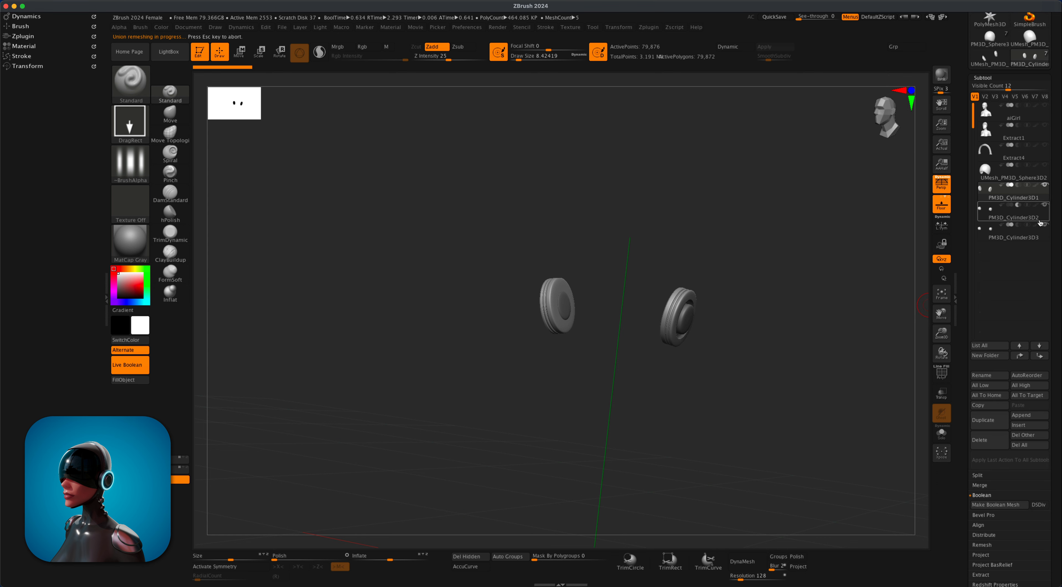
Step: Delete the original headphone cylinders PM3D_Cylinder3D1, PM3D_Cylinder3D2 and PM3D_Cylinder3D3
click(986, 440)
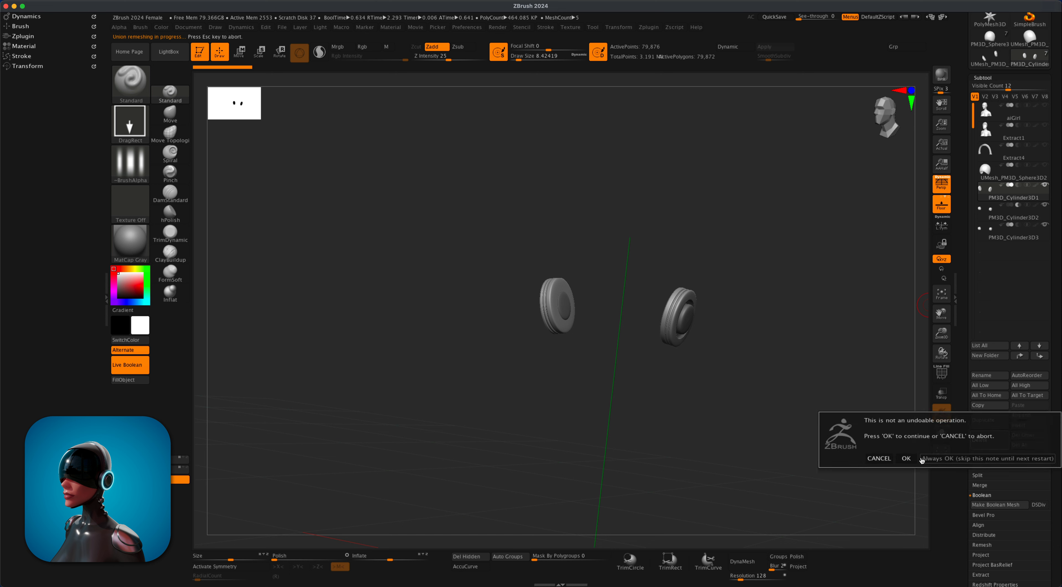
click(905, 458)
click(980, 440)
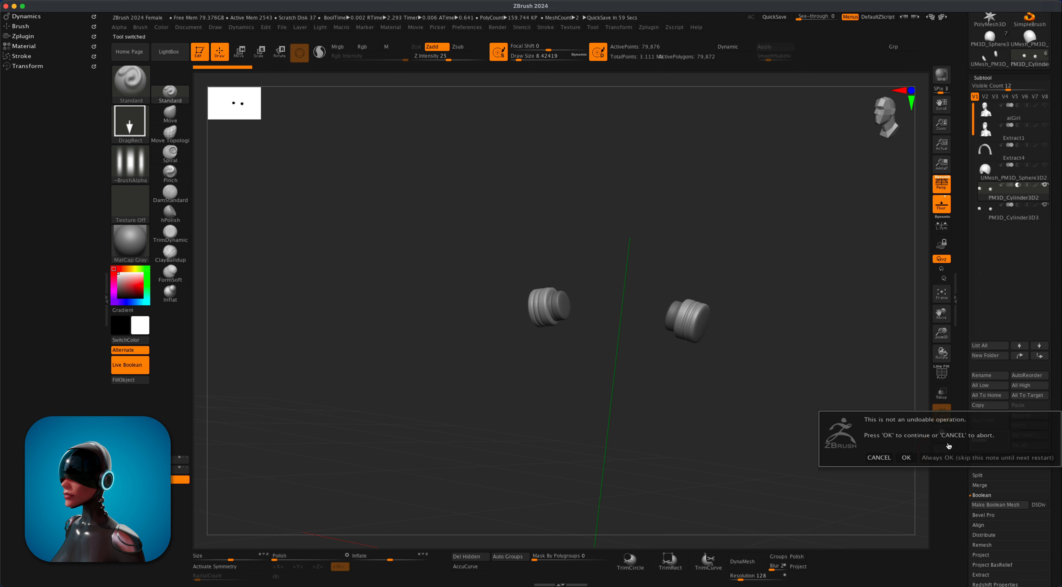
click(905, 458)
click(983, 440)
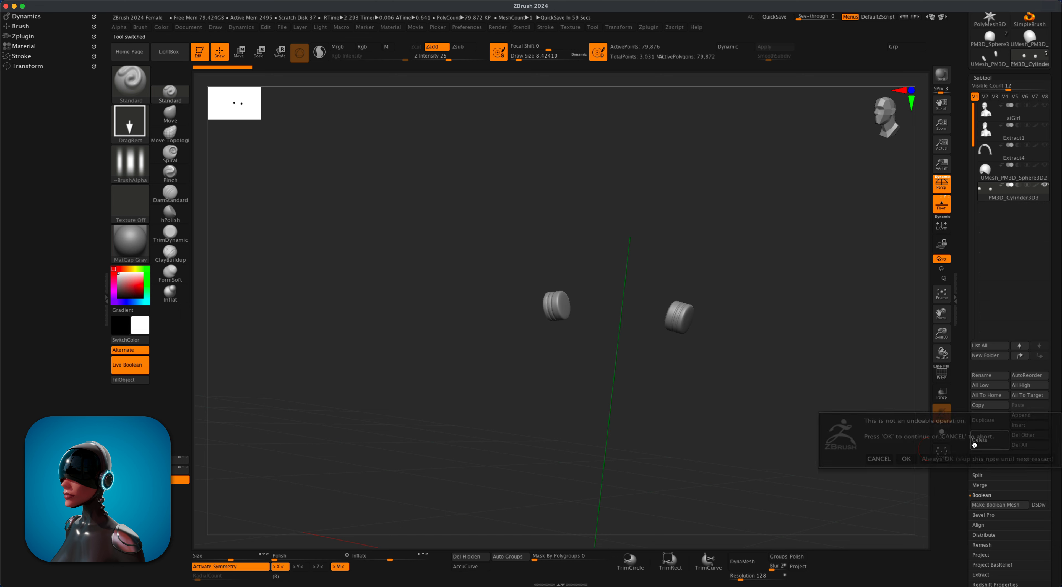
click(905, 458)
Step: Insert the UMesh_PM3D_Cylinder3D2 headphone boolean result as a subtool and show all the other subtools again
click(1030, 425)
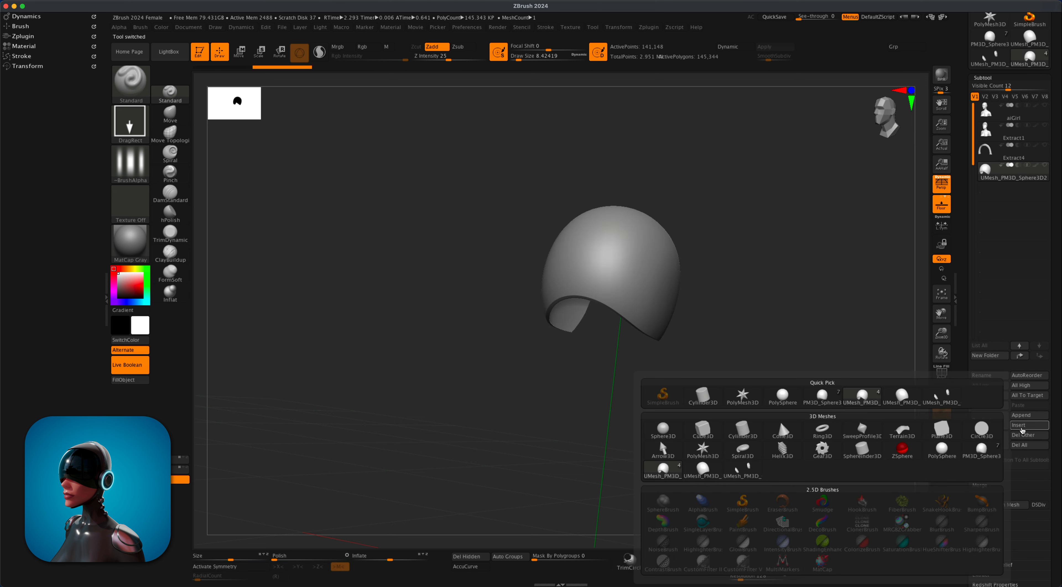
click(742, 469)
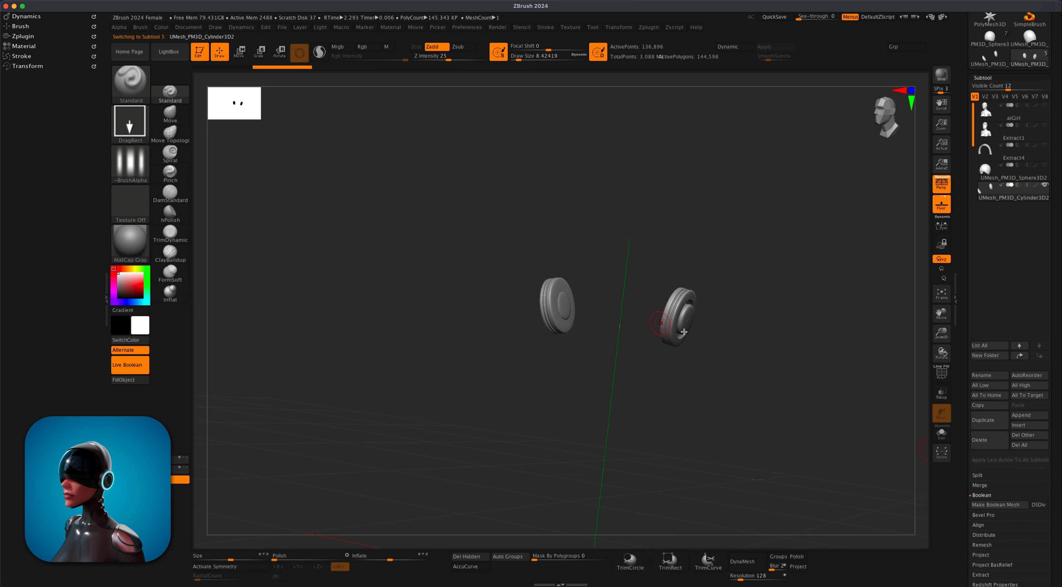
mouse_move(771, 335)
mouse_down()
mouse_move(761, 329)
mouse_move(791, 347)
mouse_move(779, 334)
mouse_up()
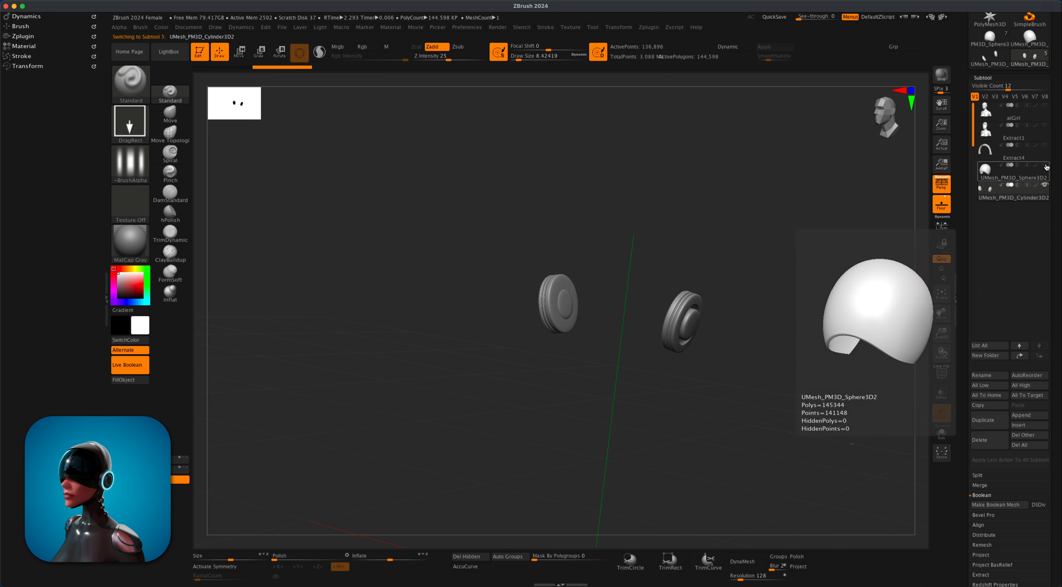
key(shift)
shift+click(1045, 184)
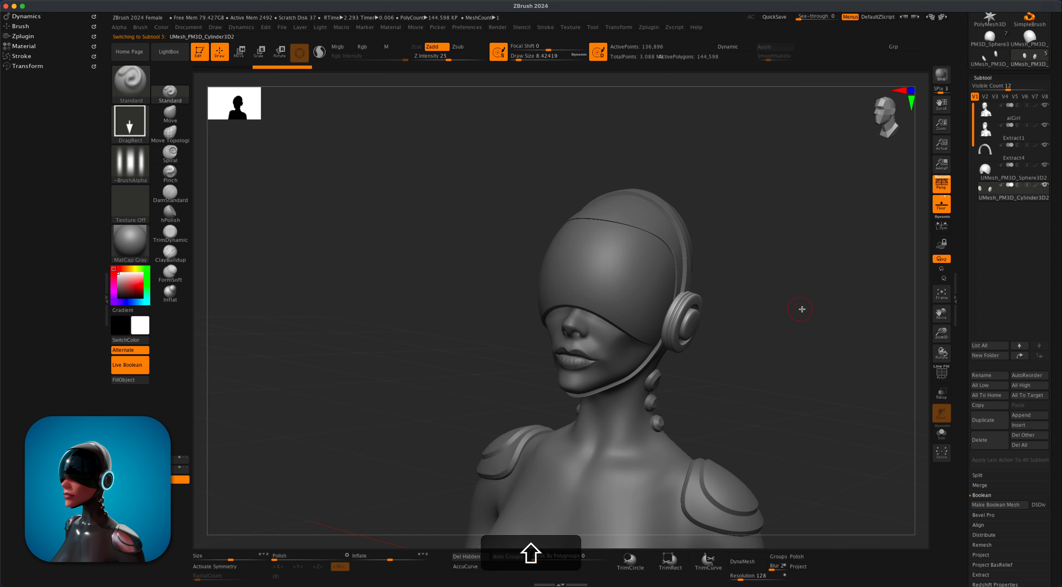
Step: Turn off Live Boolean and inspect the converted visor and headphones from several sides
mouse_move(800, 308)
mouse_down()
mouse_move(777, 292)
mouse_move(845, 303)
mouse_move(763, 309)
mouse_up()
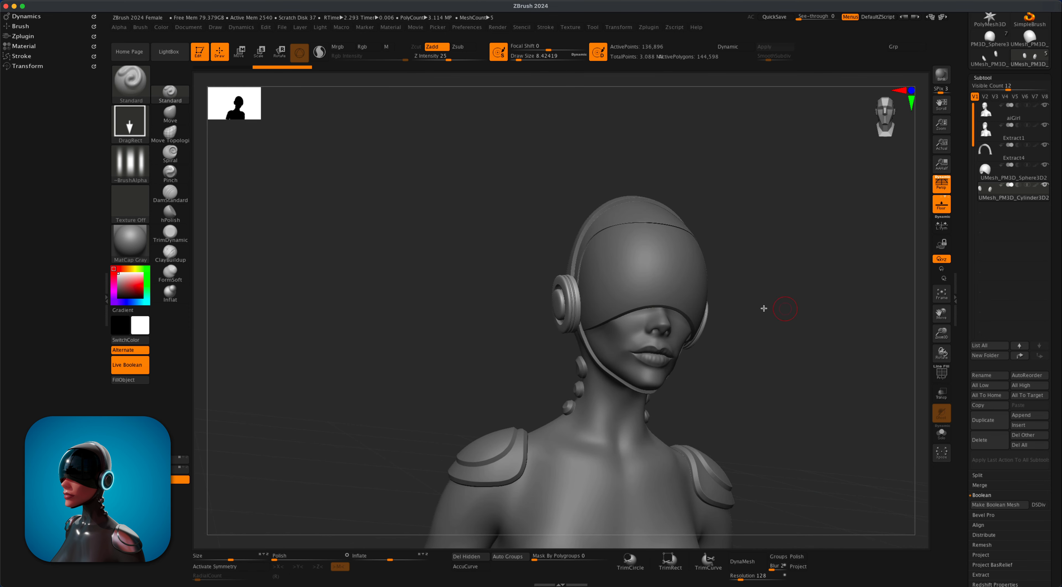
click(137, 363)
drag(411, 338, 187, 345)
alt+drag(335, 339, 324, 346)
drag(778, 331, 804, 293)
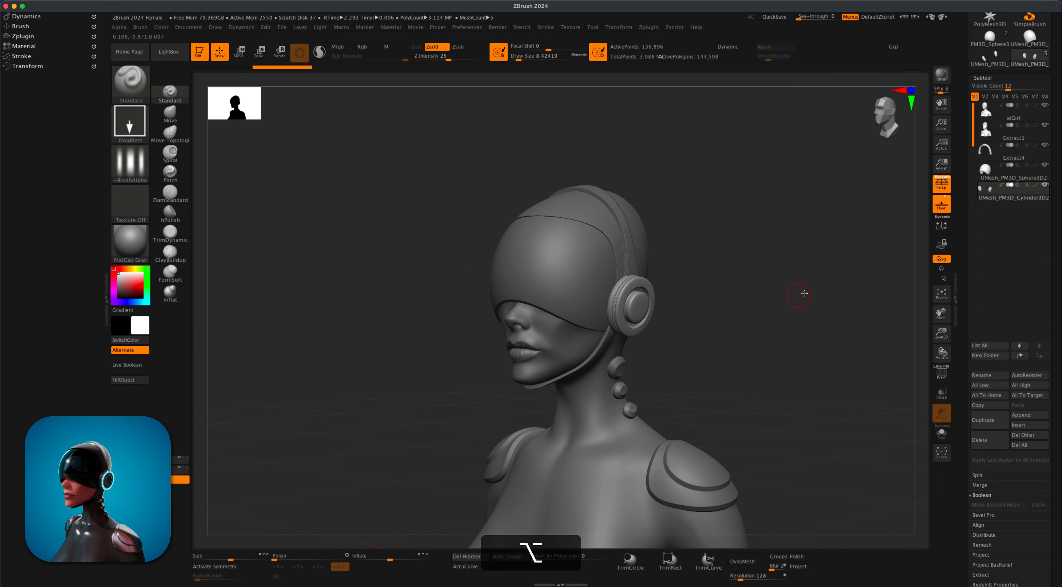
Step: Select the aiGirl body subtool and view the bust from the front
scroll(1046, 256, up, 5)
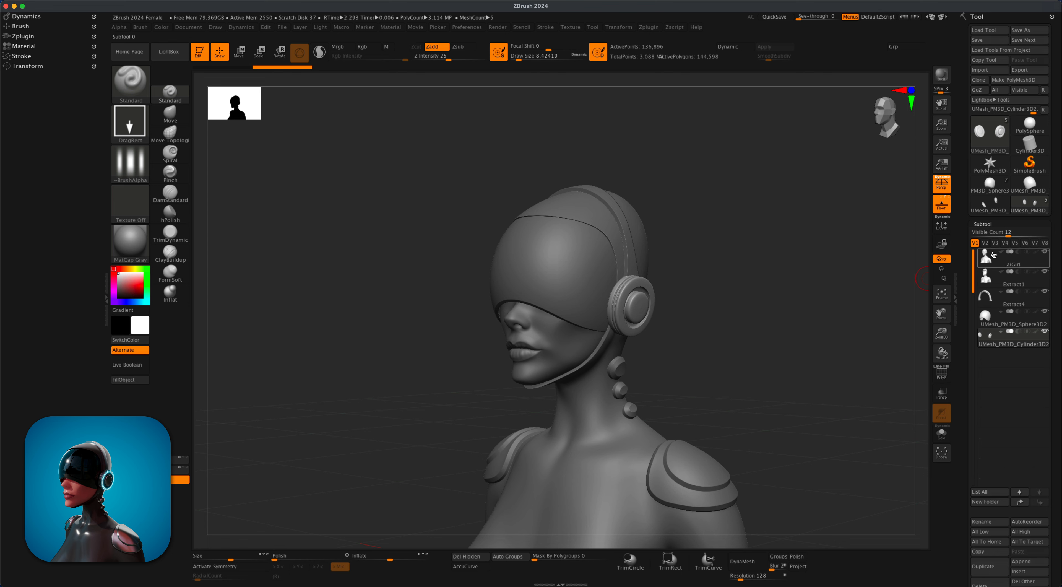
alt+drag(799, 320, 805, 316)
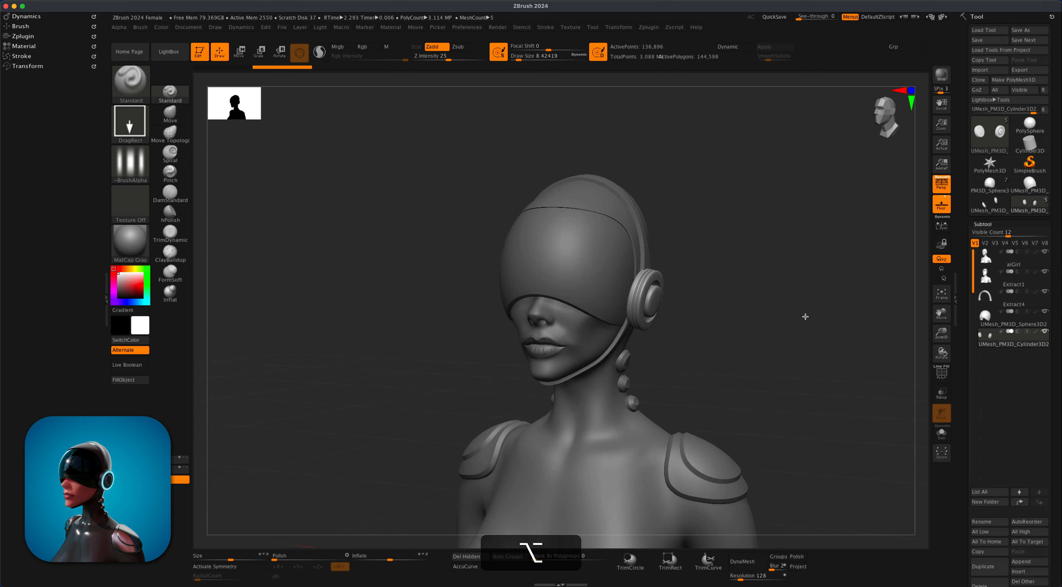
mouse_move(404, 361)
alt+mouse_down()
mouse_move(403, 349)
mouse_move(420, 350)
mouse_move(391, 356)
alt+mouse_up()
click(1024, 260)
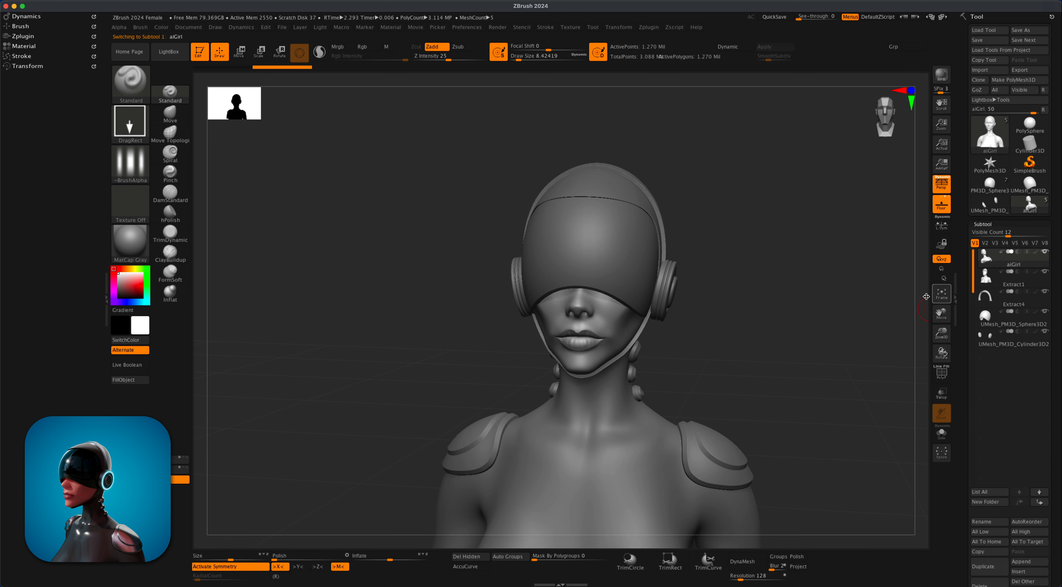
Step: Export all subtools of the bust as aiGirl.fbx in FBX format to the aiGirl folder
mouse_move(814, 324)
alt+mouse_down()
mouse_move(799, 315)
mouse_move(787, 329)
mouse_move(806, 334)
mouse_move(797, 324)
alt+mouse_up()
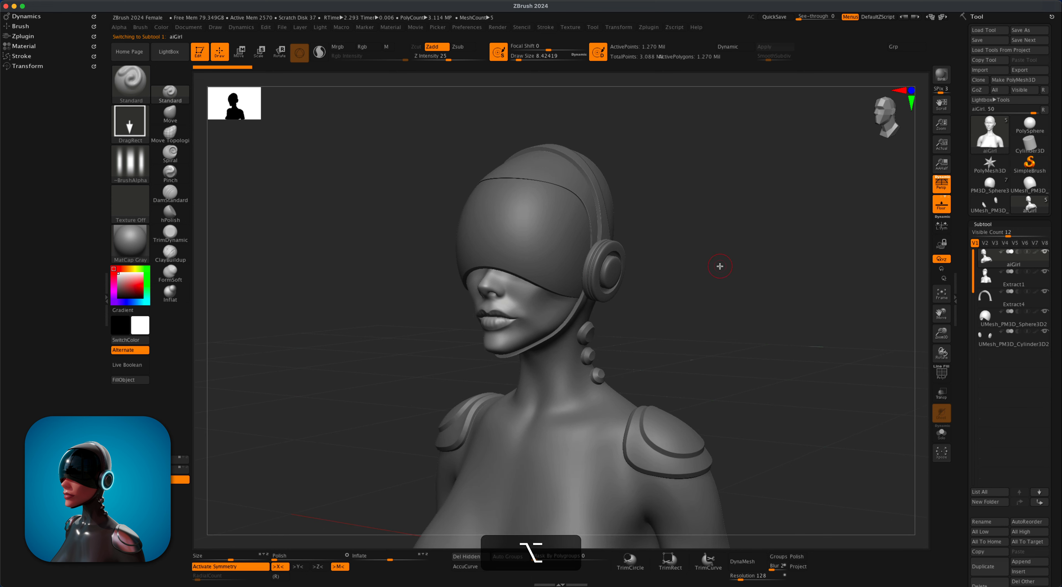
alt+drag(720, 266, 730, 261)
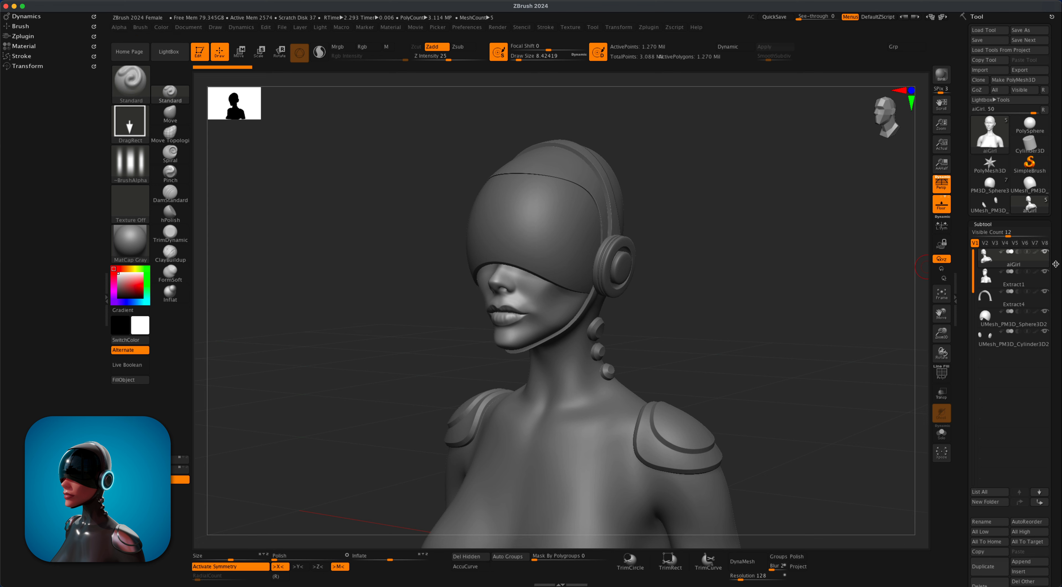
click(1035, 71)
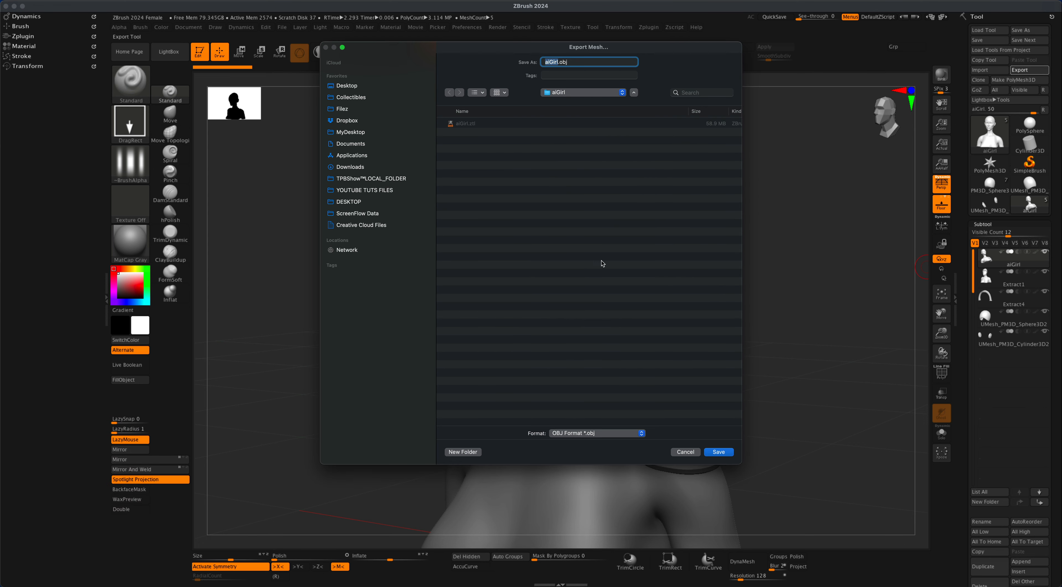
click(609, 436)
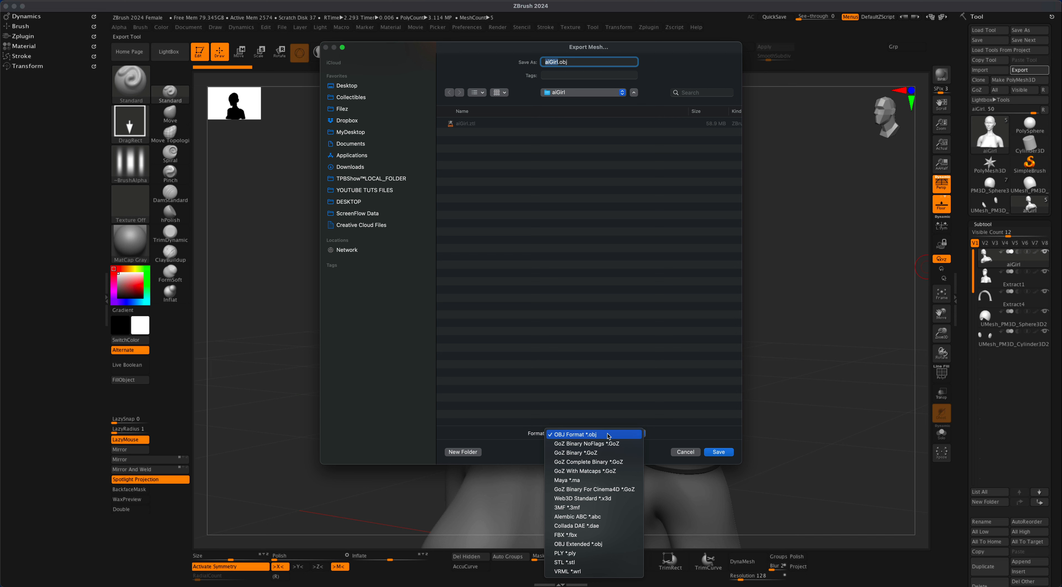
click(607, 534)
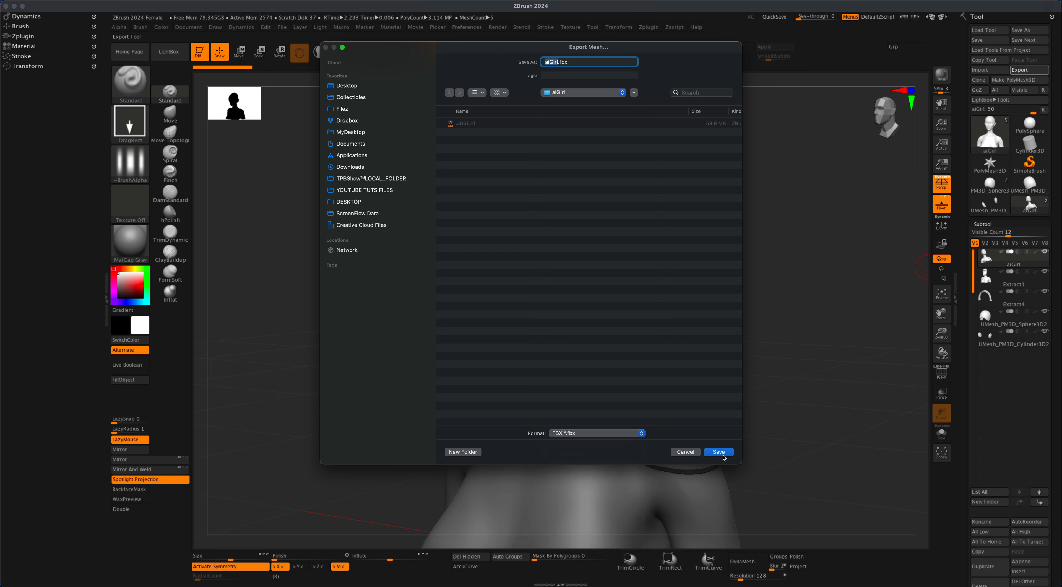
click(719, 453)
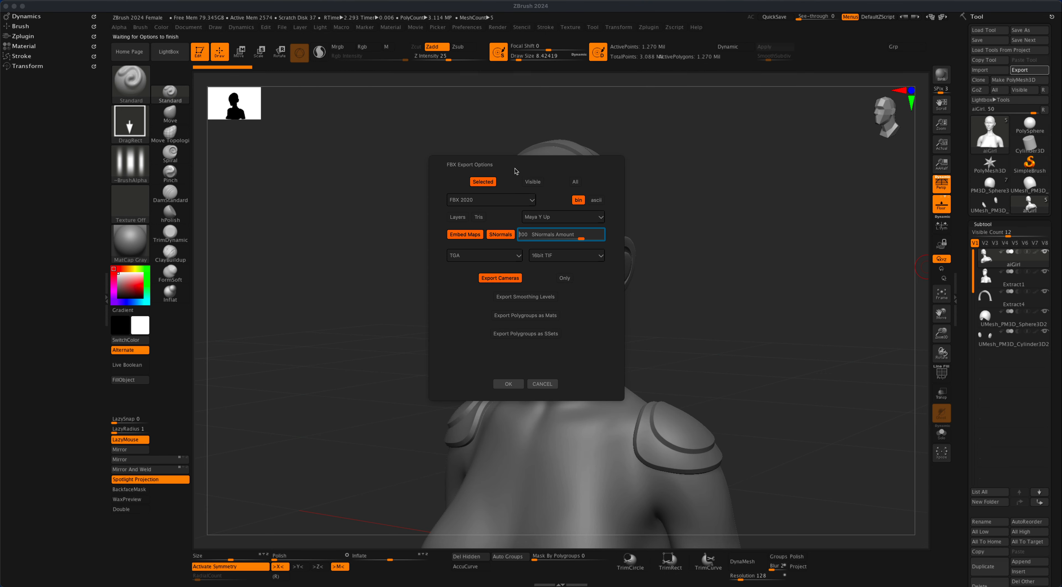
click(575, 181)
click(509, 384)
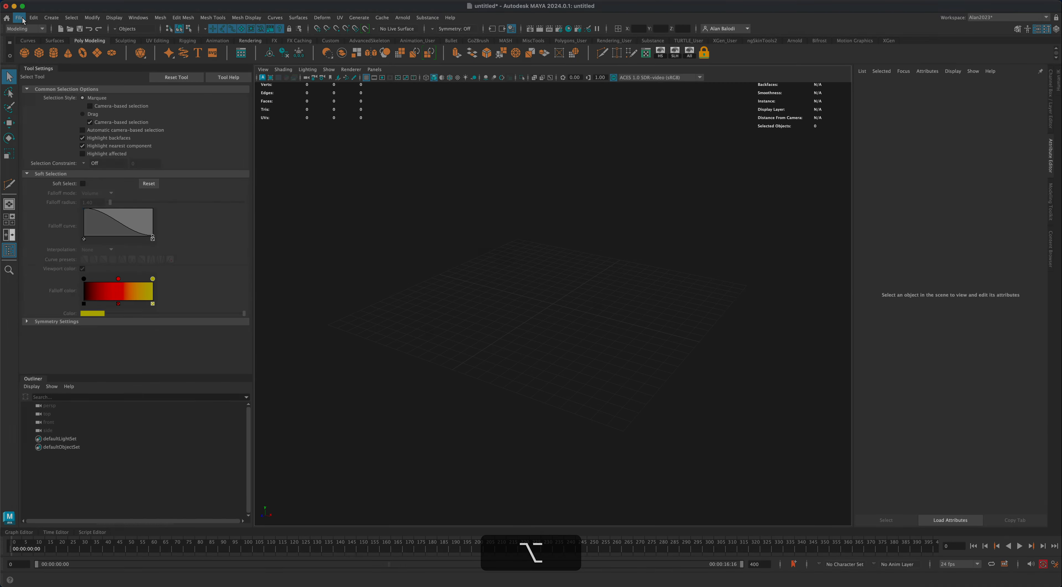
Step: Switch to Maya, import aiGirl.fbx into the empty scene and frame the whole bust
click(19, 17)
click(39, 111)
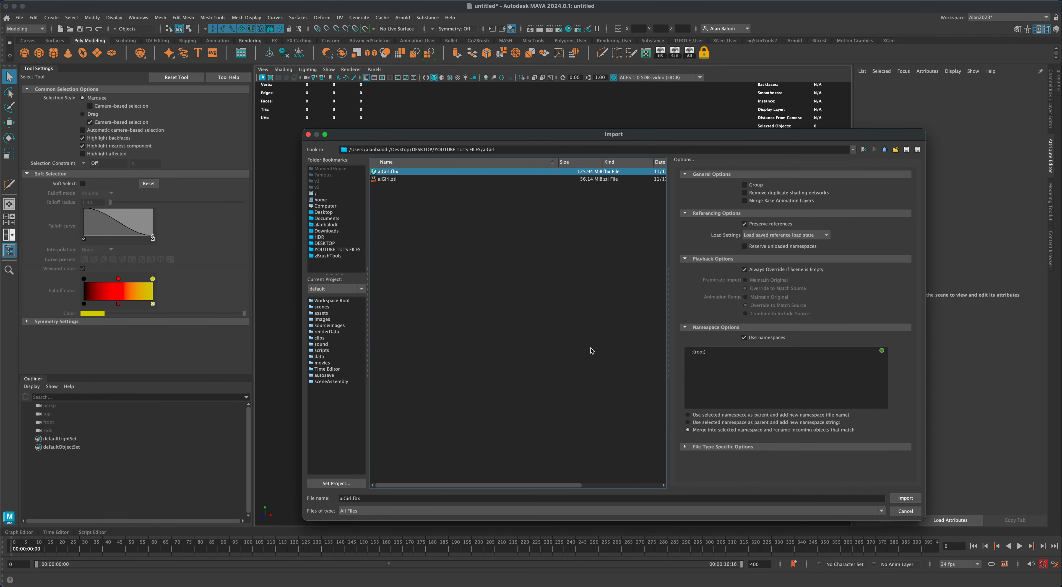
click(905, 498)
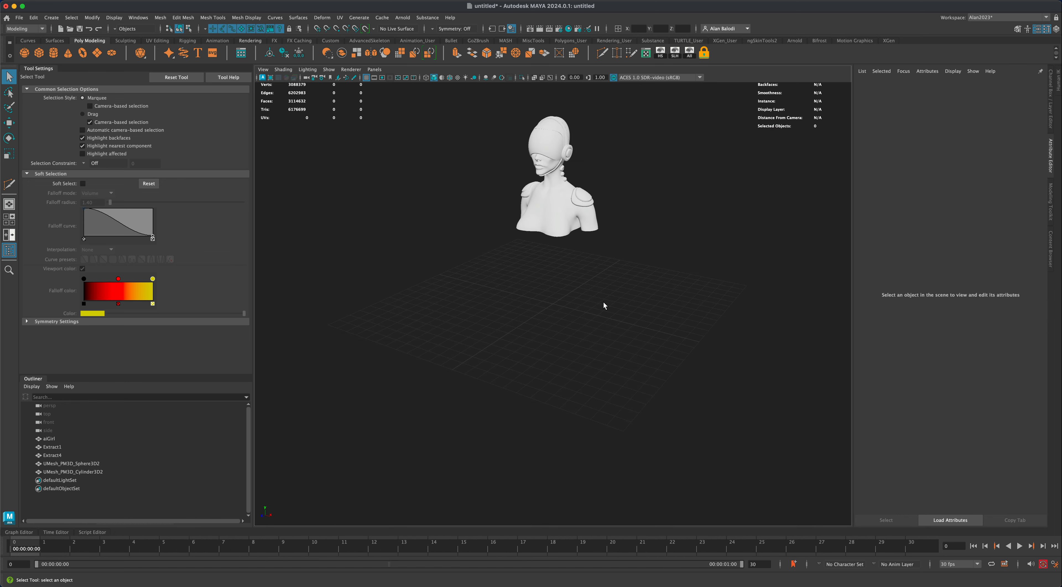
drag(491, 120, 637, 272)
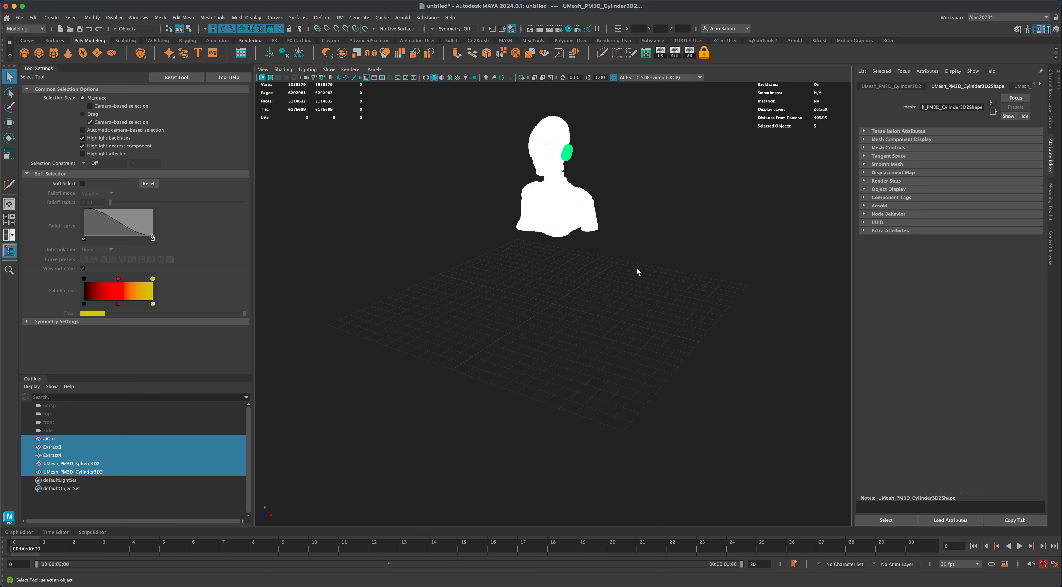
key(f)
click(670, 306)
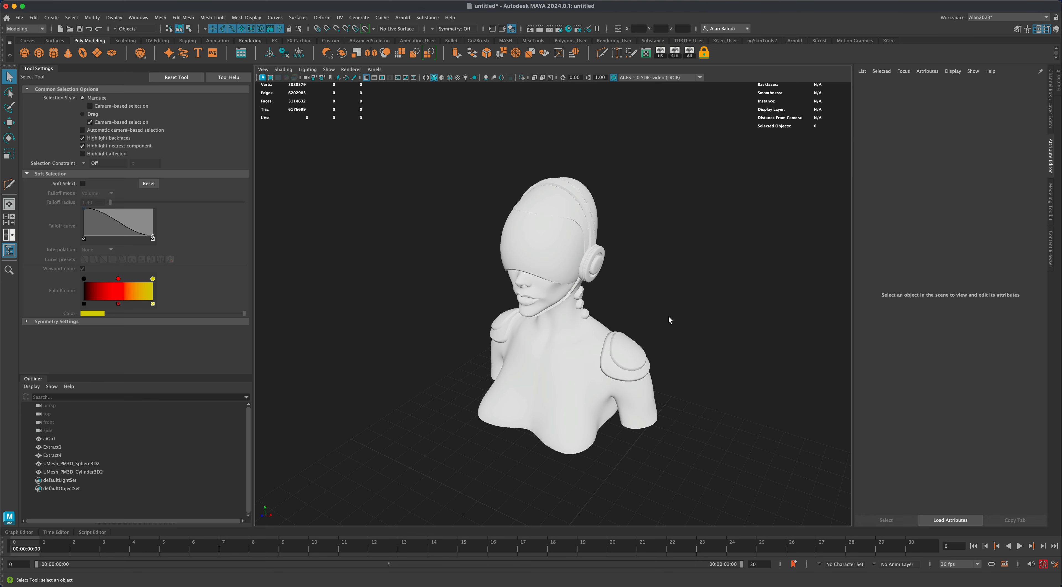
alt+drag(670, 316, 676, 315)
scroll(677, 312, up, 3)
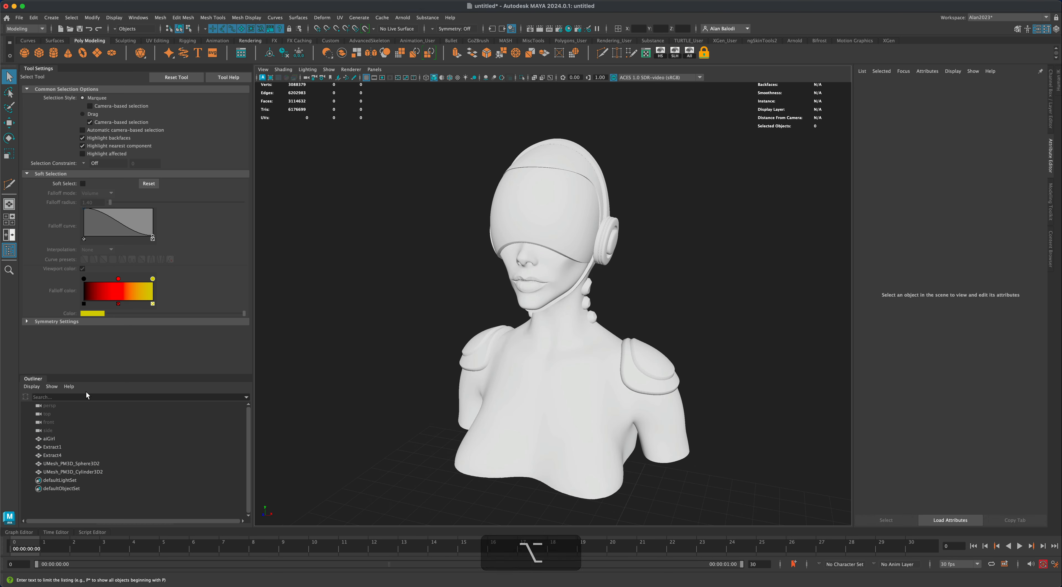
Step: Examine which part of the bust each imported mesh represents, checking aiGirl, both extracts and both UMesh objects
click(59, 439)
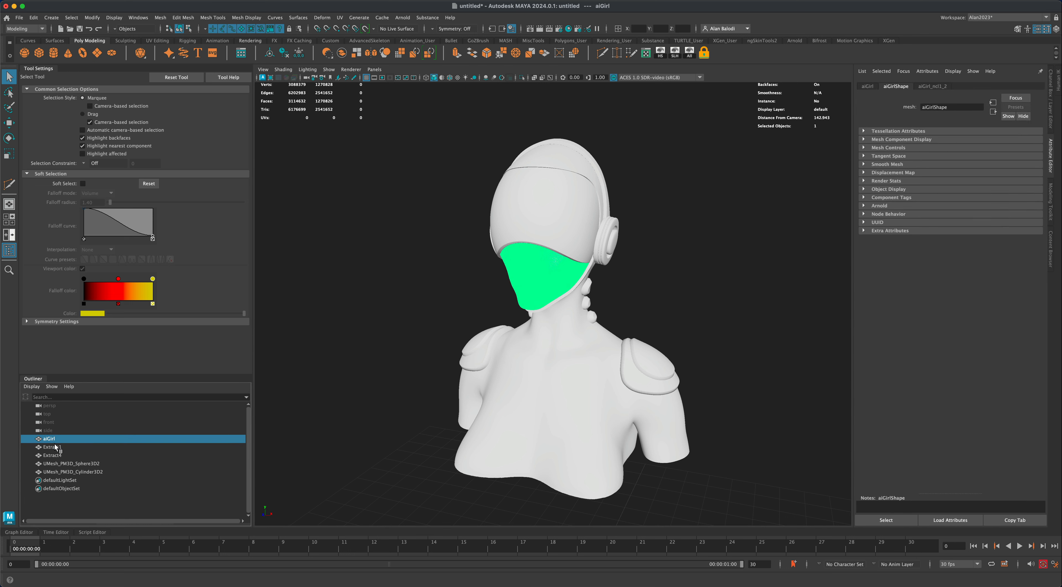
click(53, 446)
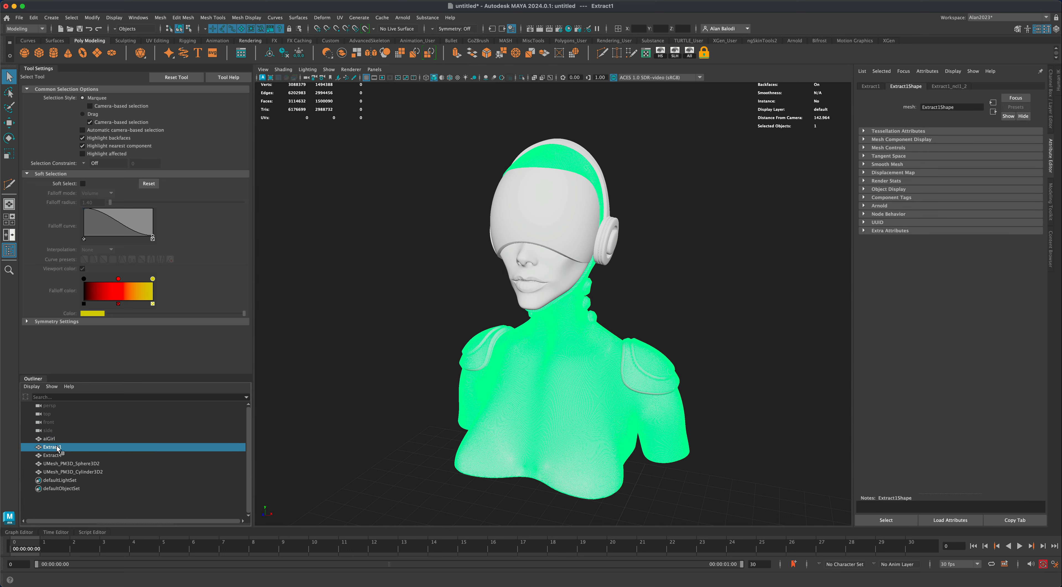
alt+drag(288, 417, 358, 414)
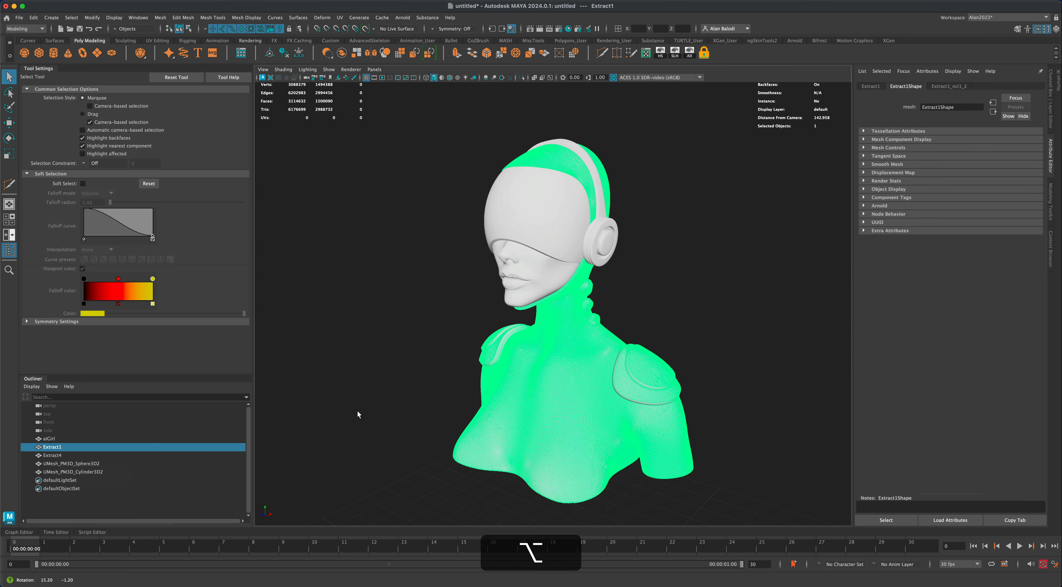
click(60, 455)
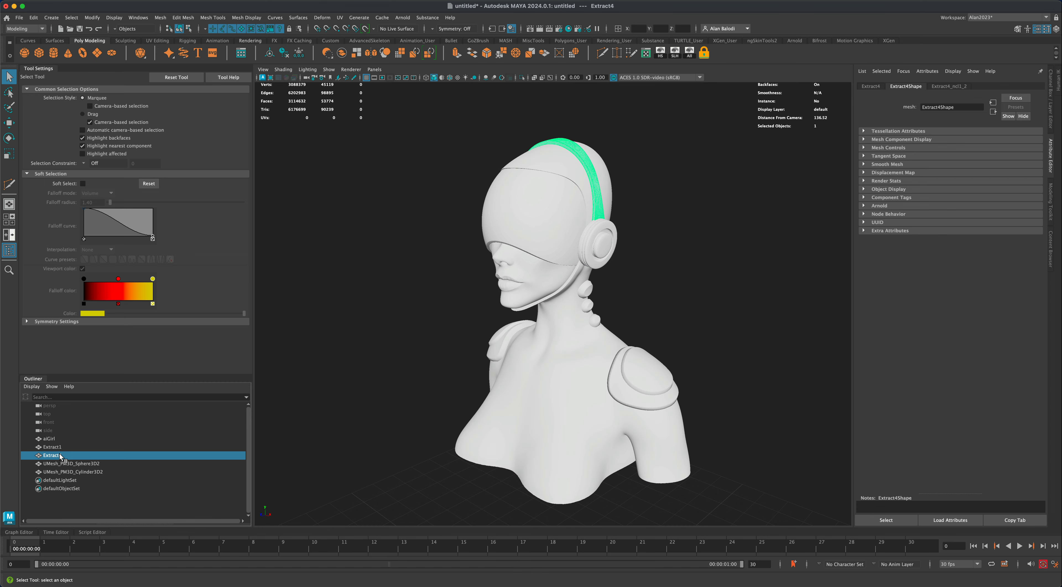
click(63, 463)
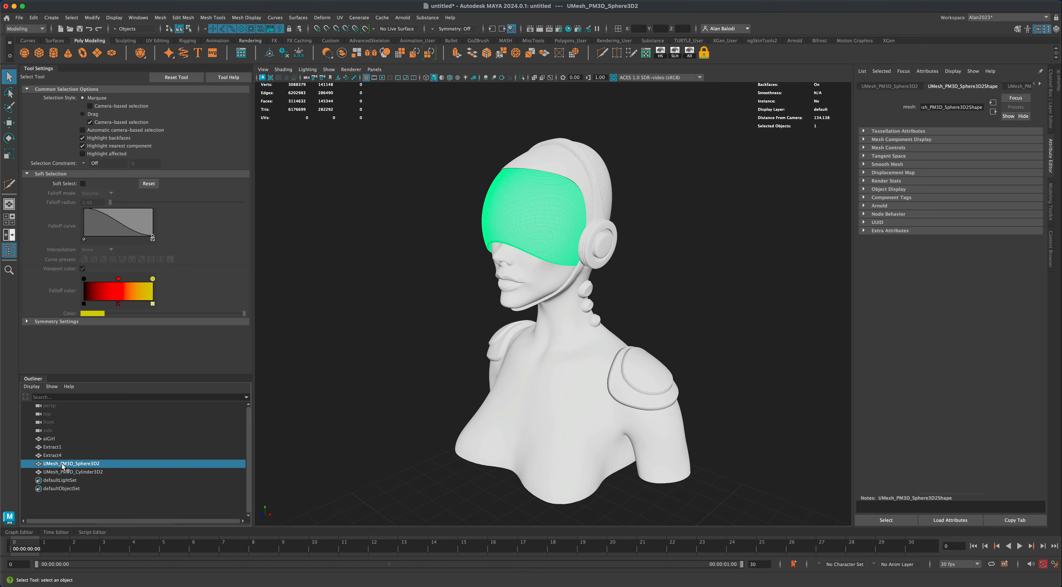
click(69, 473)
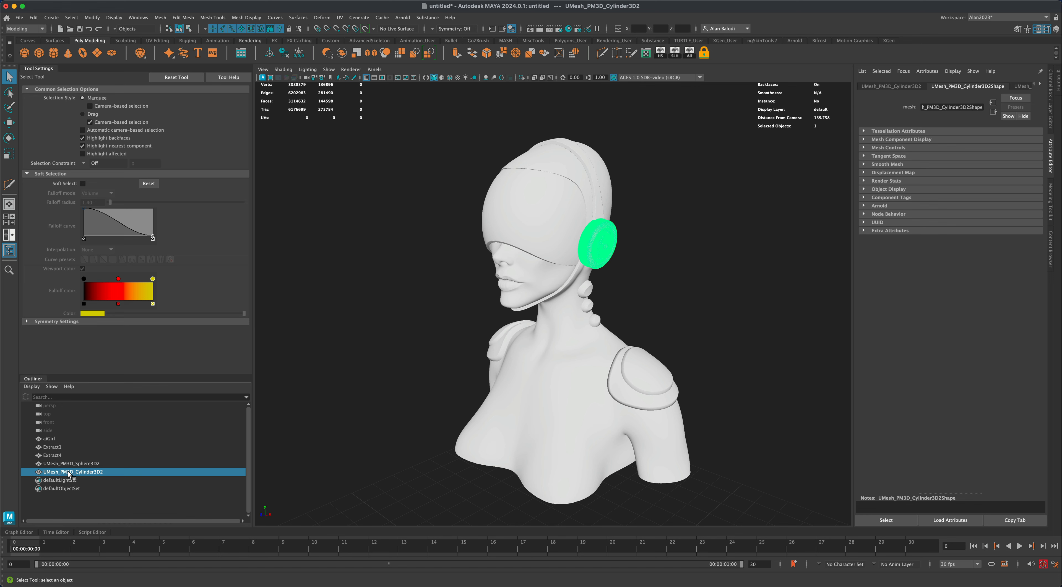
click(52, 439)
Step: Rename the Extract1 body mesh to suit
click(55, 448)
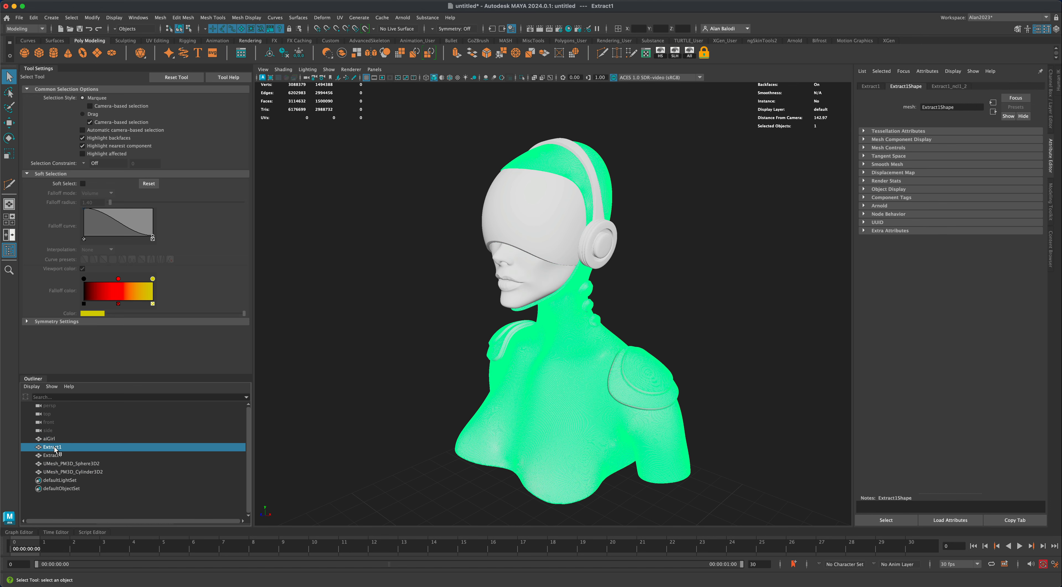
double_click(55, 448)
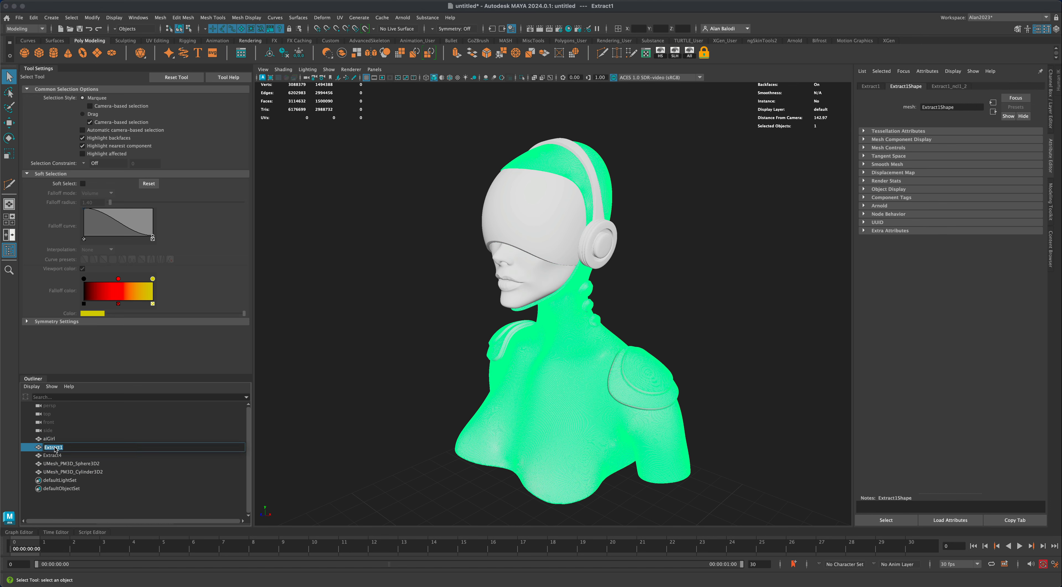
text(suit)
key(Return)
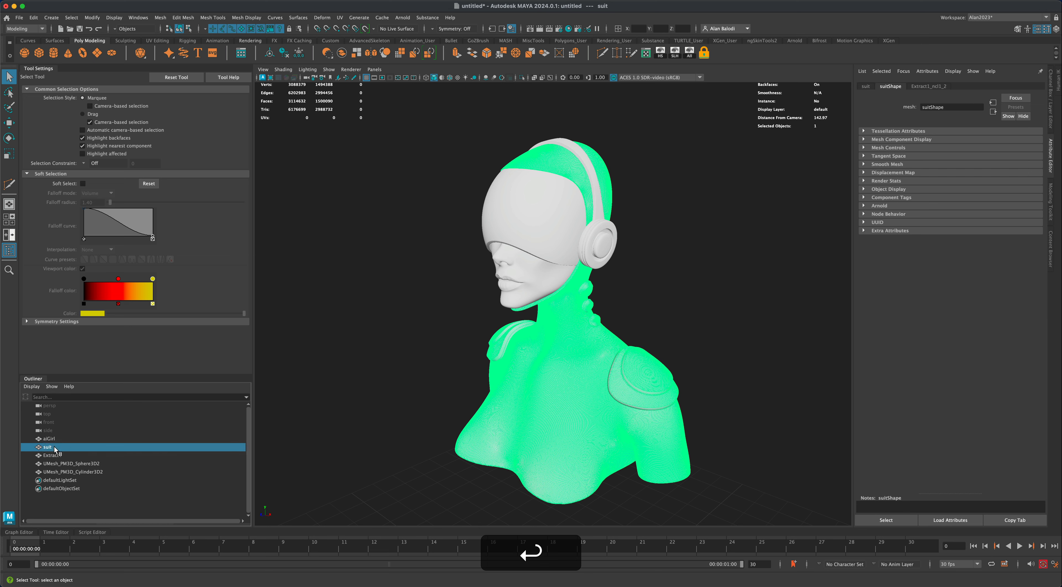
Step: Rename the Extract4 headband mesh to headphonesTop
click(61, 455)
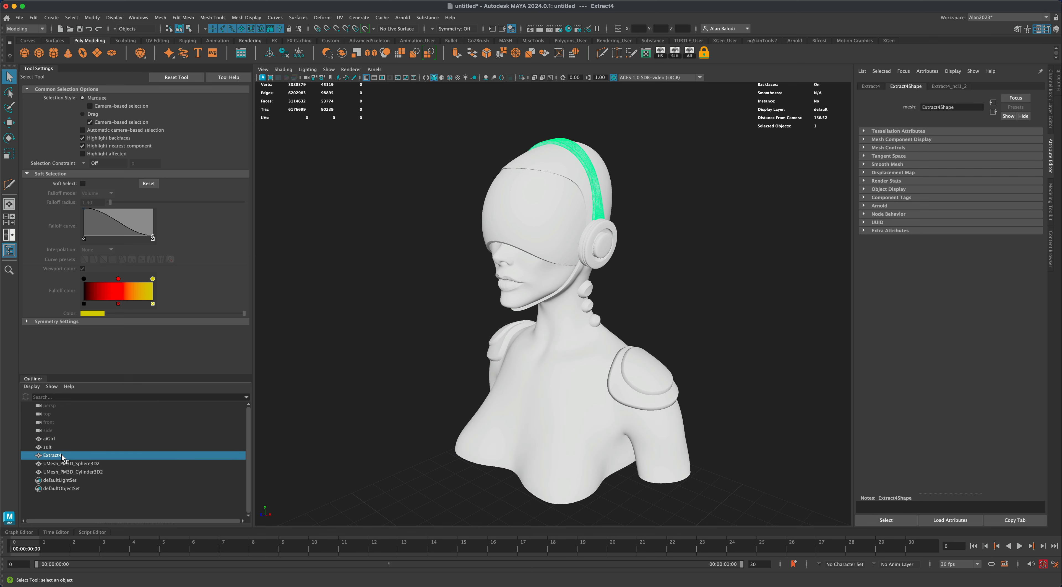
double_click(61, 454)
text(he)
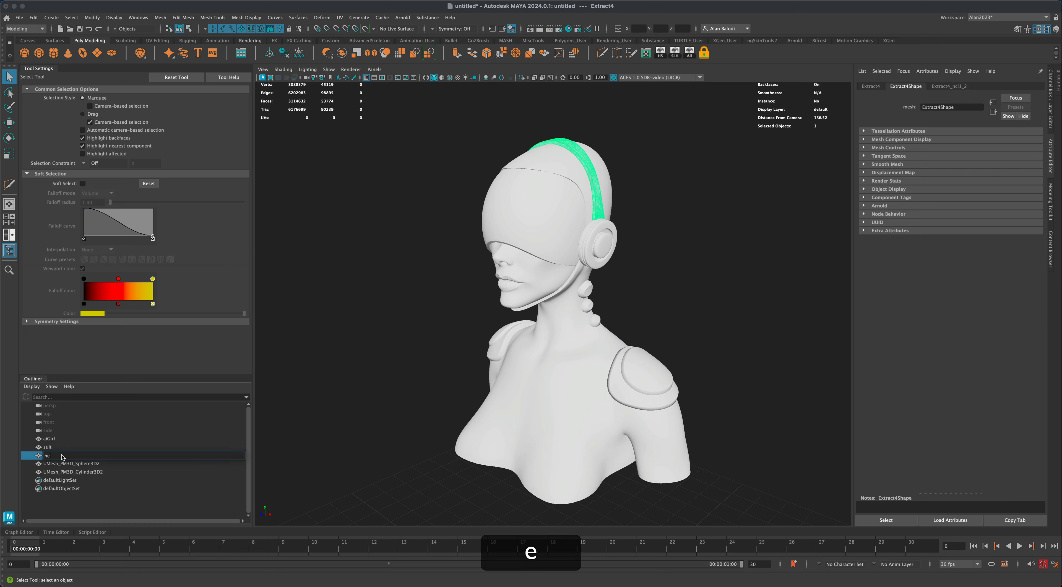
text(adphonesTop)
key(Return)
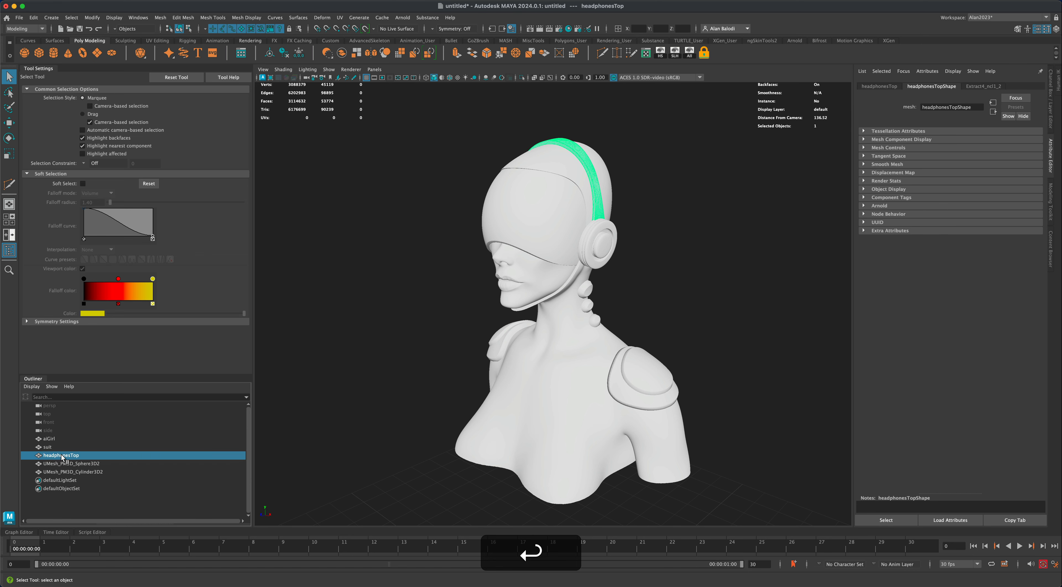
Step: Rename the UMesh_PM3D_Sphere3D2 visor mesh to mask
click(55, 464)
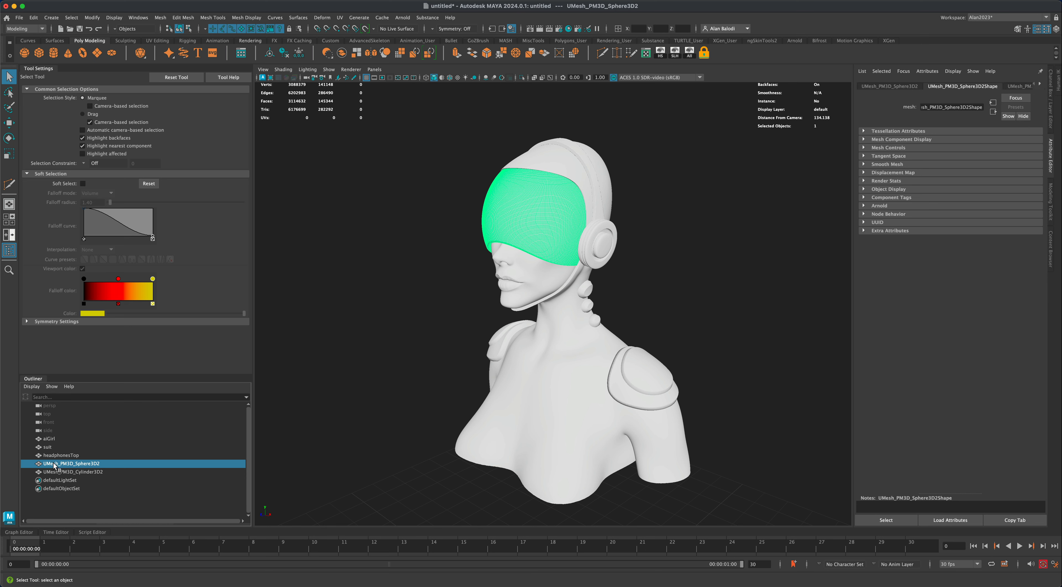
double_click(54, 464)
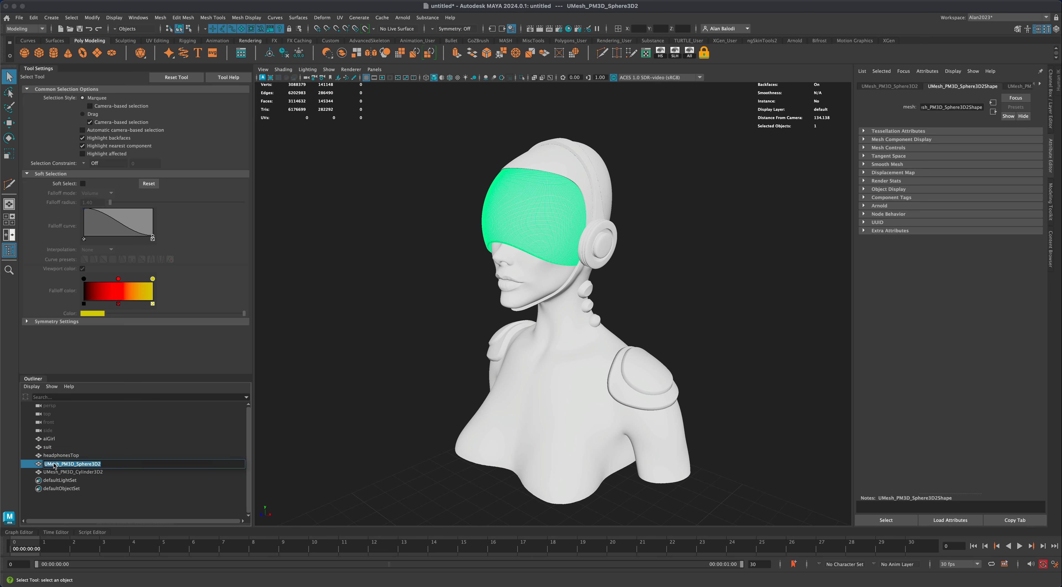
text(mask)
key(Return)
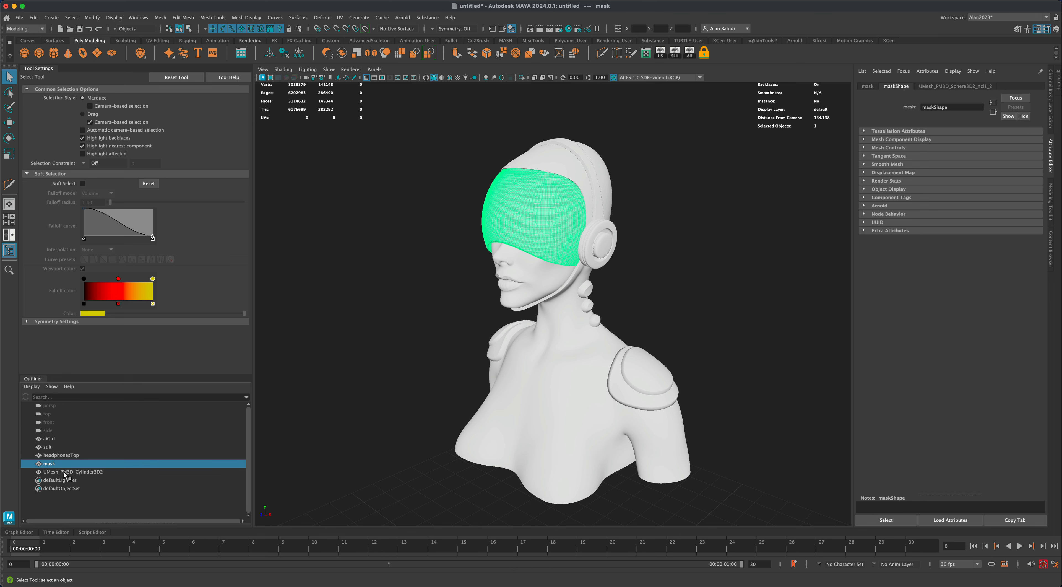
Step: Rename the UMesh_PM3D_Cylinder3D2 ear-cup mesh to headphones
click(64, 472)
double_click(65, 472)
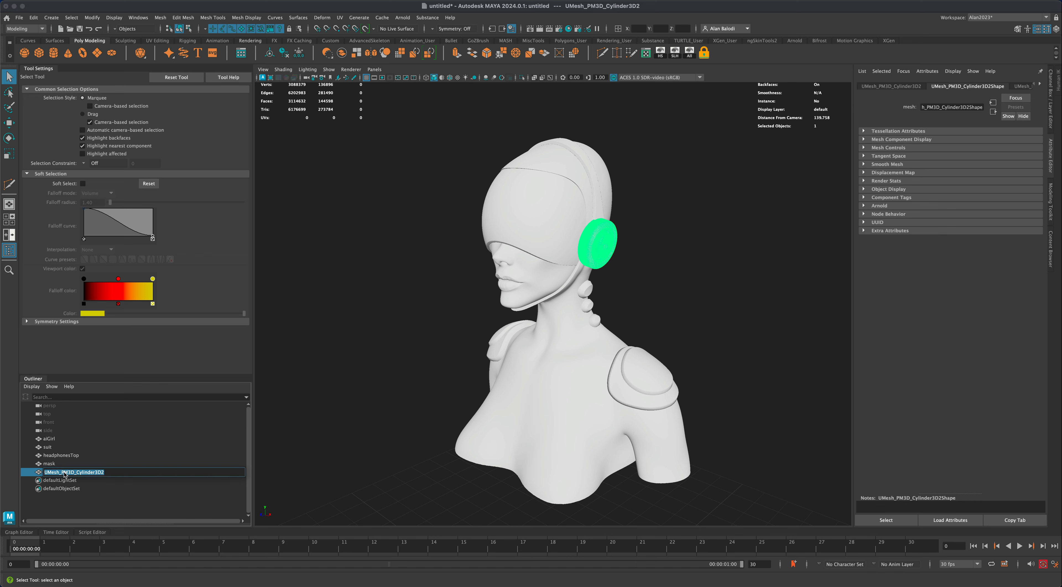
text(headph)
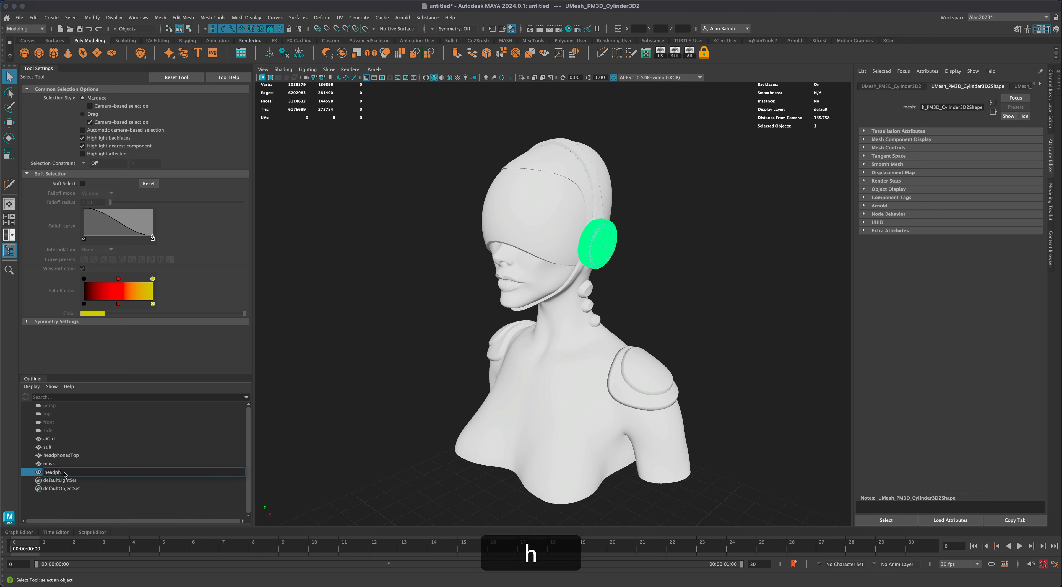
text(ones)
key(Return)
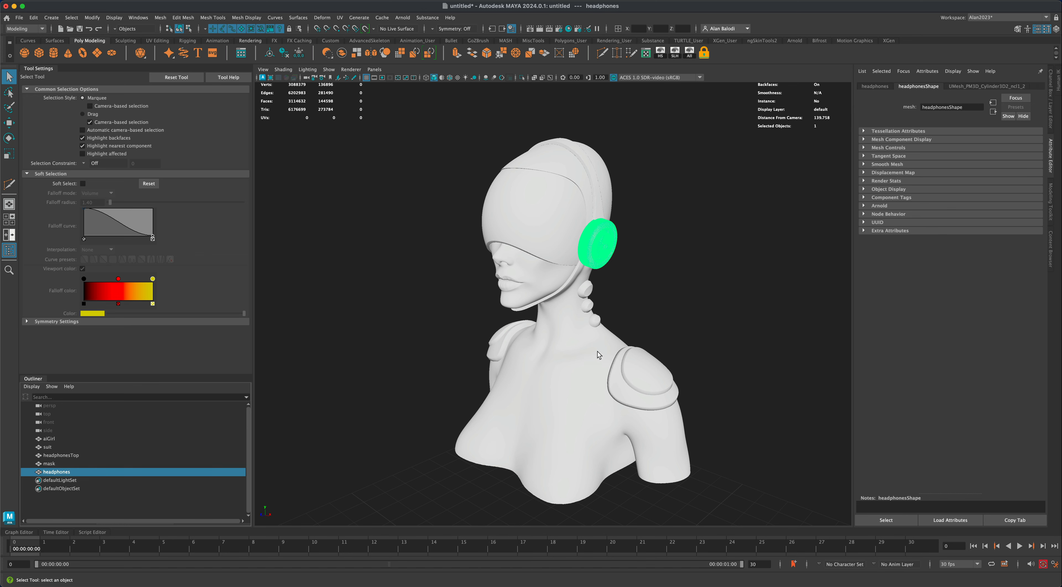
Step: Select all connected faces of the suit's main body shell and separate them from the shoulder pads and neck beads
click(592, 312)
alt+drag(498, 328, 453, 325)
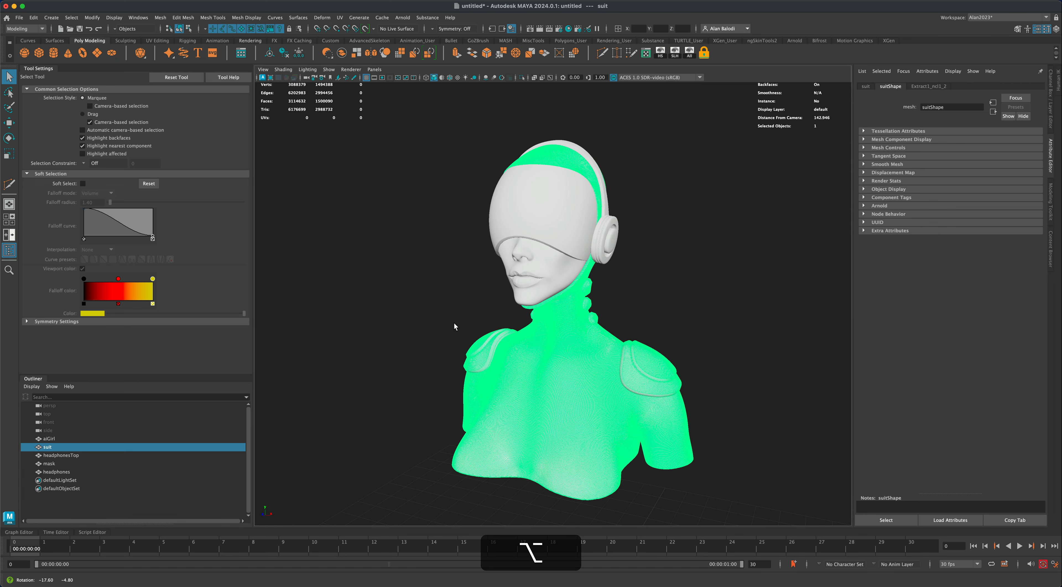
right_drag(559, 334, 566, 363)
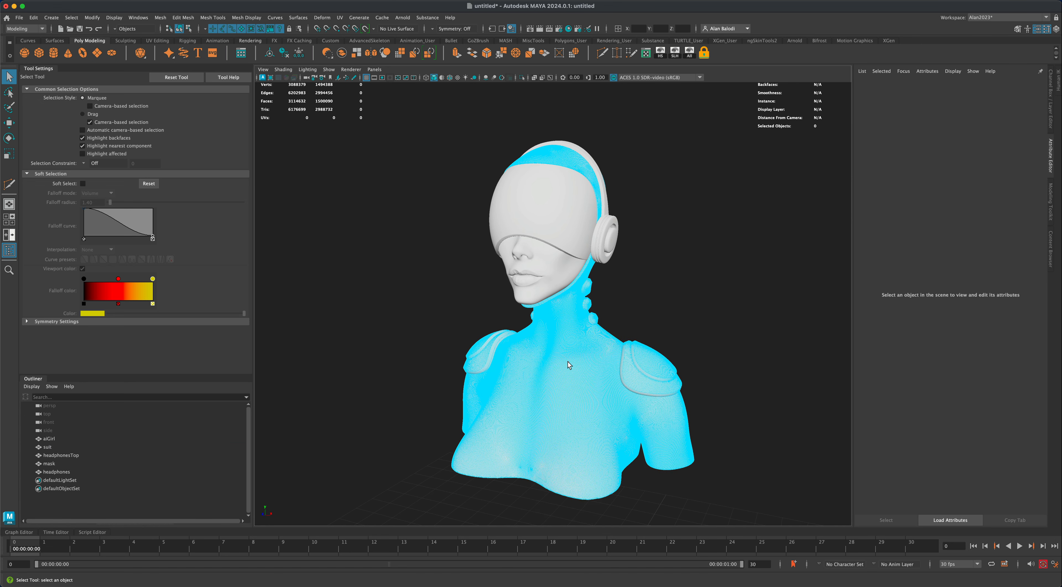
double_click(568, 358)
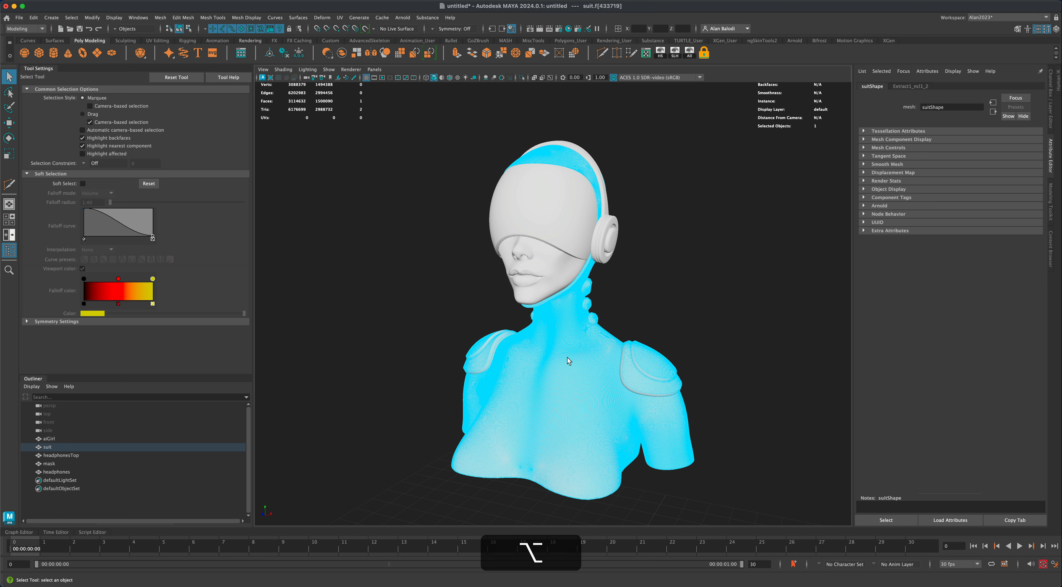
click(160, 18)
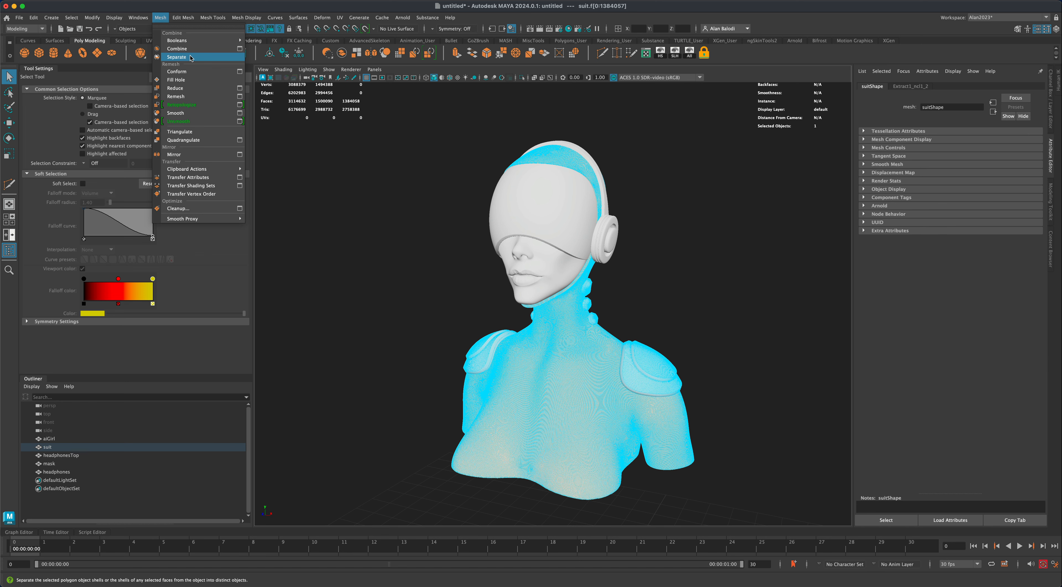
click(177, 57)
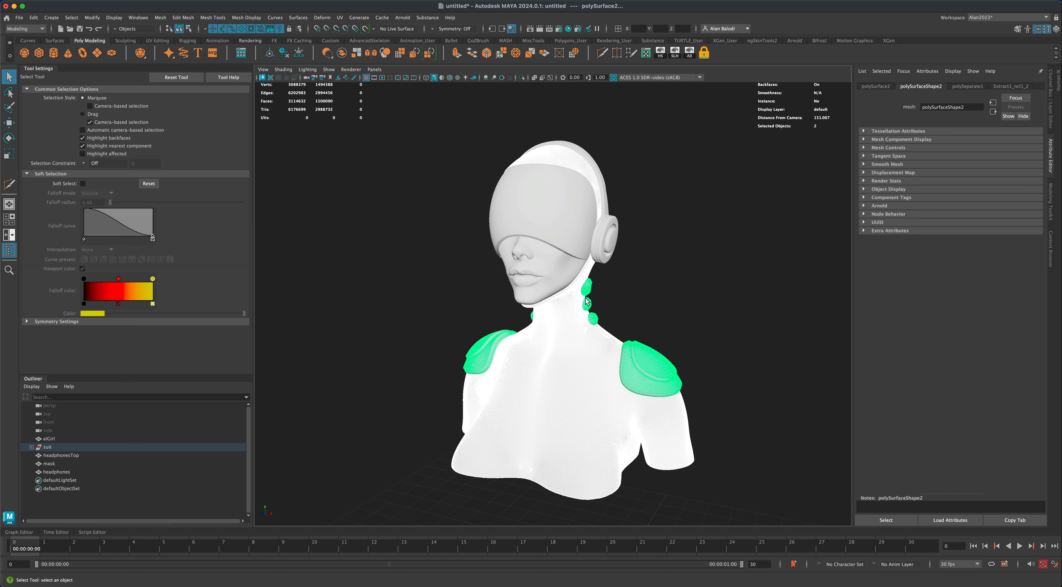
Step: Expand the suit group and rename its polySurface1 body shell mesh to suit
click(32, 447)
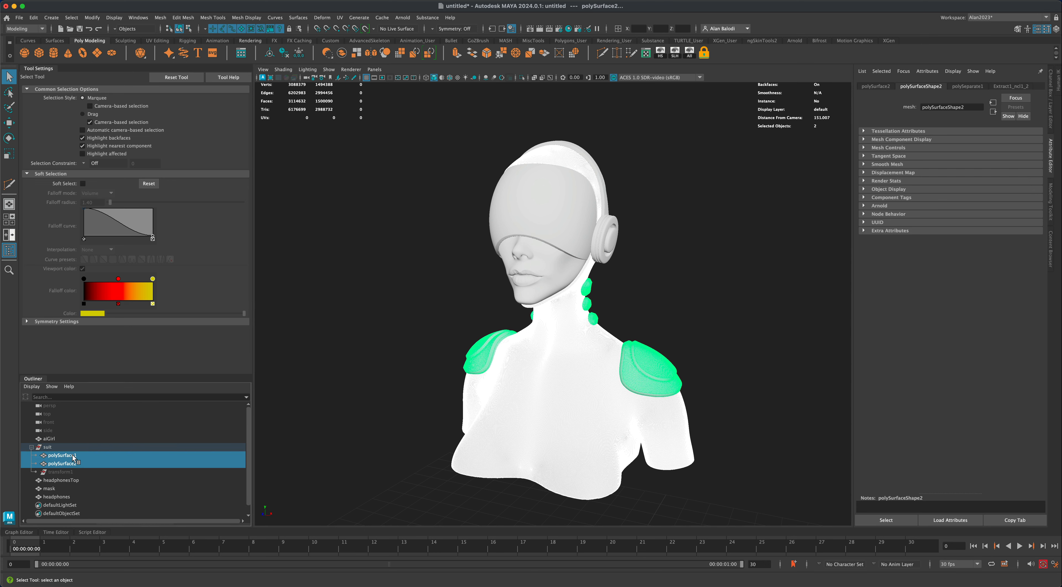
click(72, 455)
double_click(68, 456)
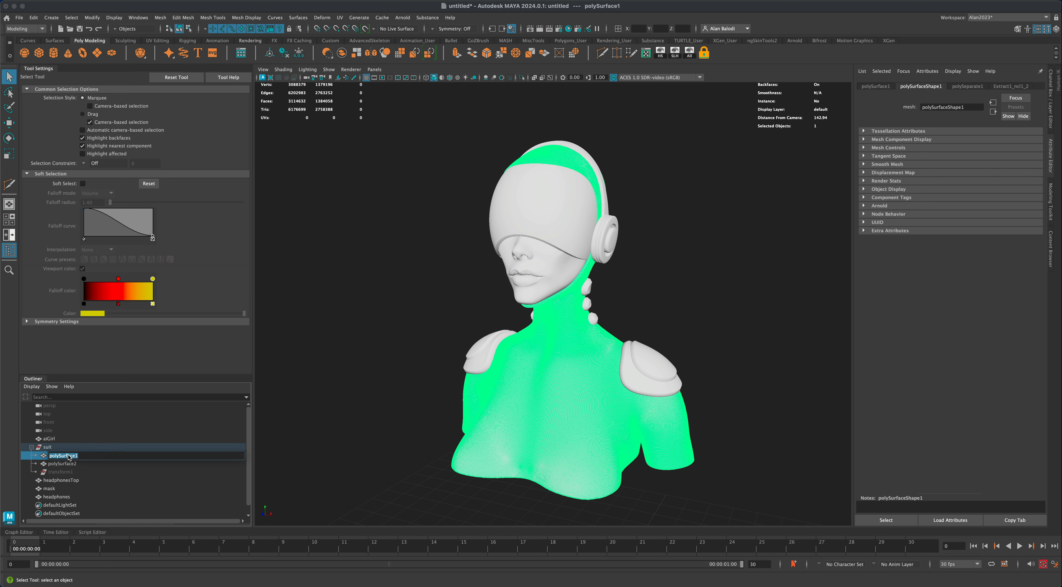
text(suit)
key(Return)
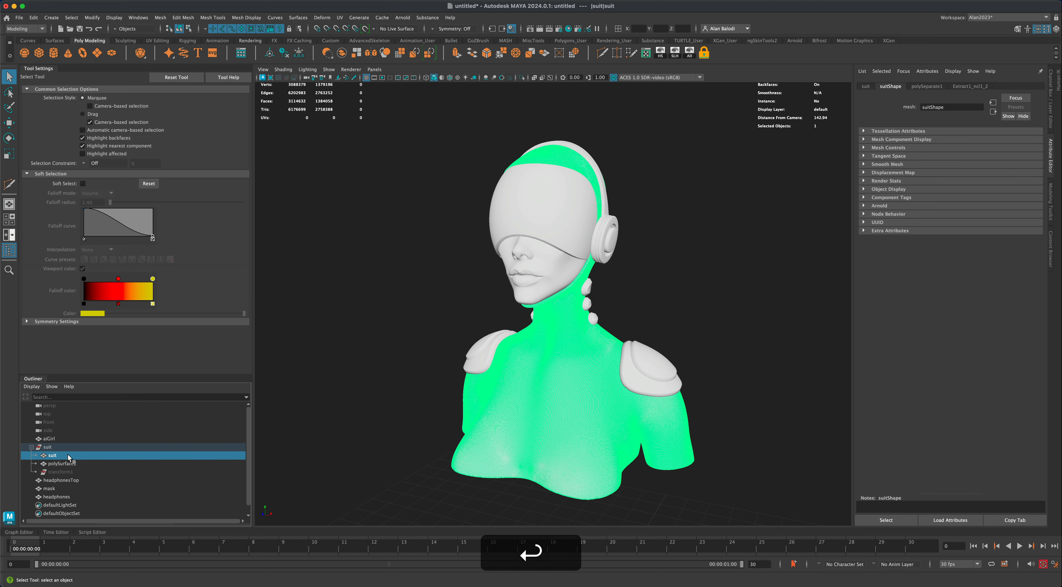
Step: Rename the polySurface2 mesh of shoulder pads and neck beads to tech
click(63, 464)
double_click(62, 464)
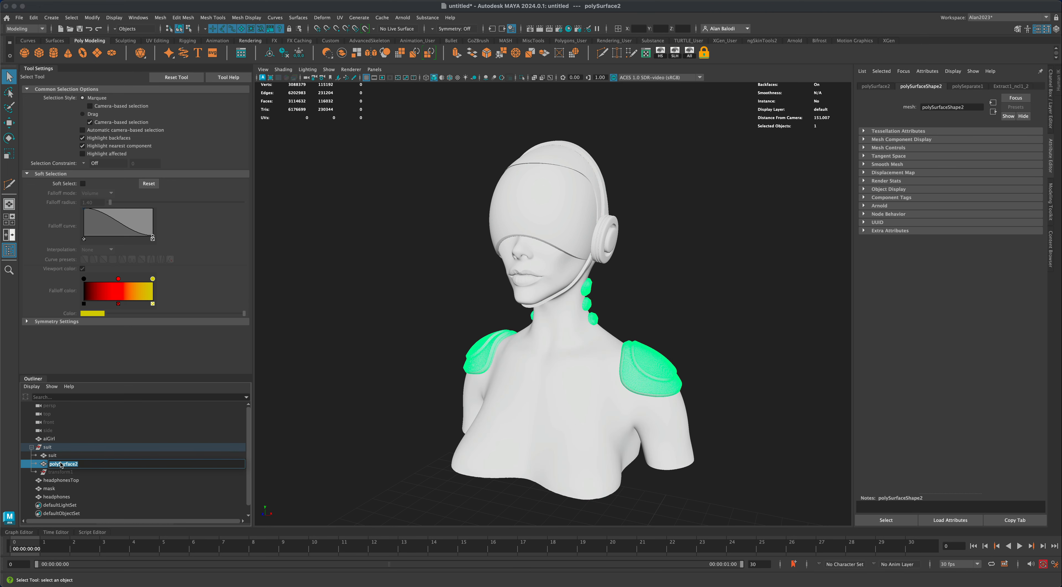
text(tech)
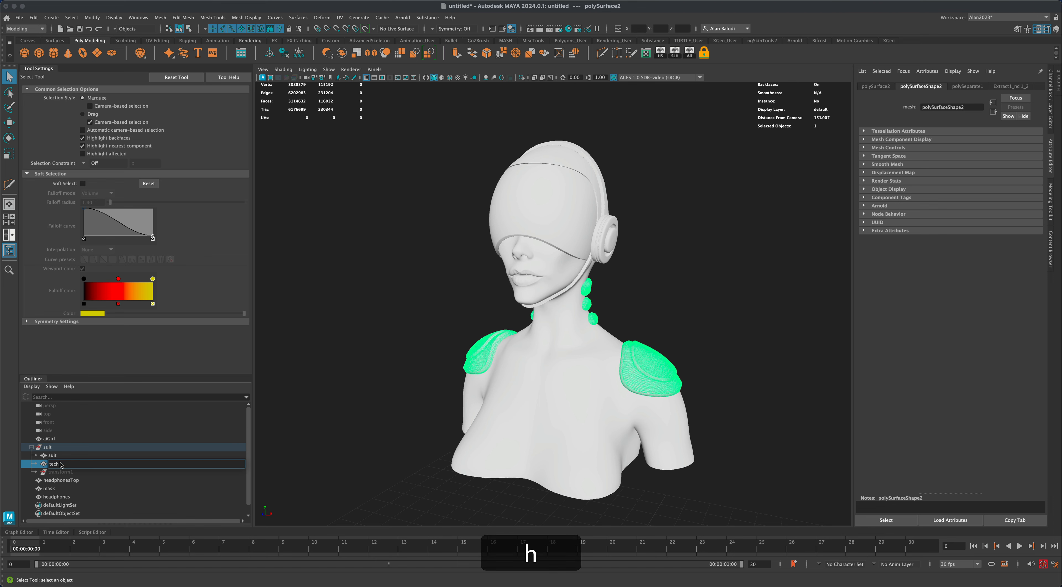
key(Return)
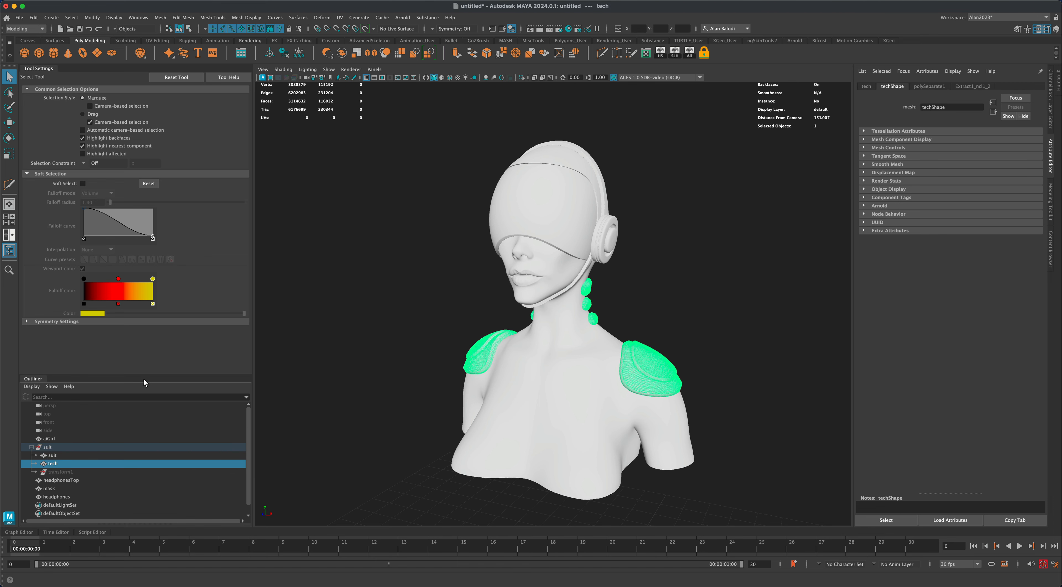
Step: Move the suit and tech meshes out of the suit group and delete the leftover group
drag(143, 373, 150, 336)
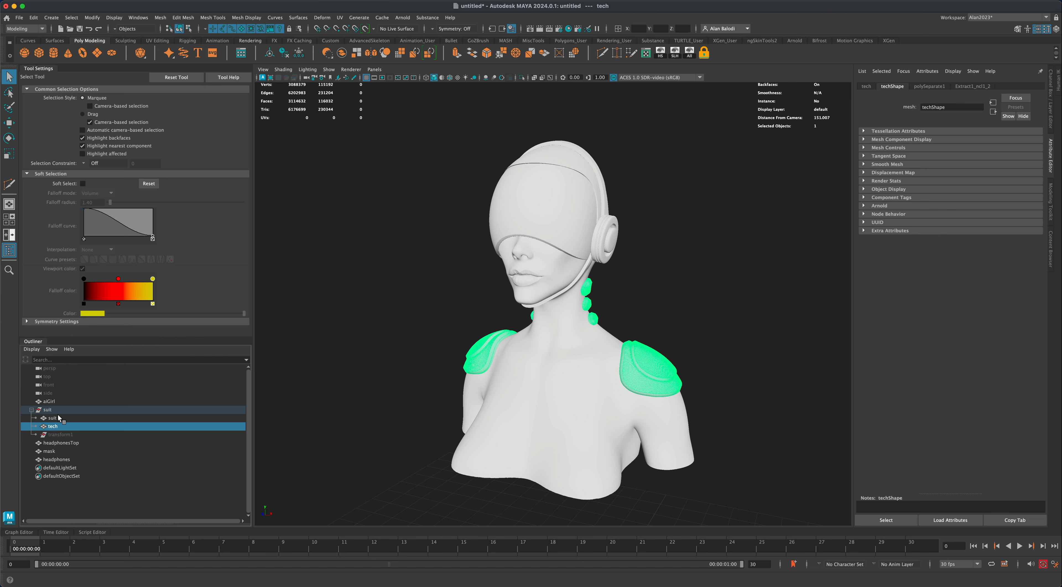
click(57, 417)
shift+click(53, 426)
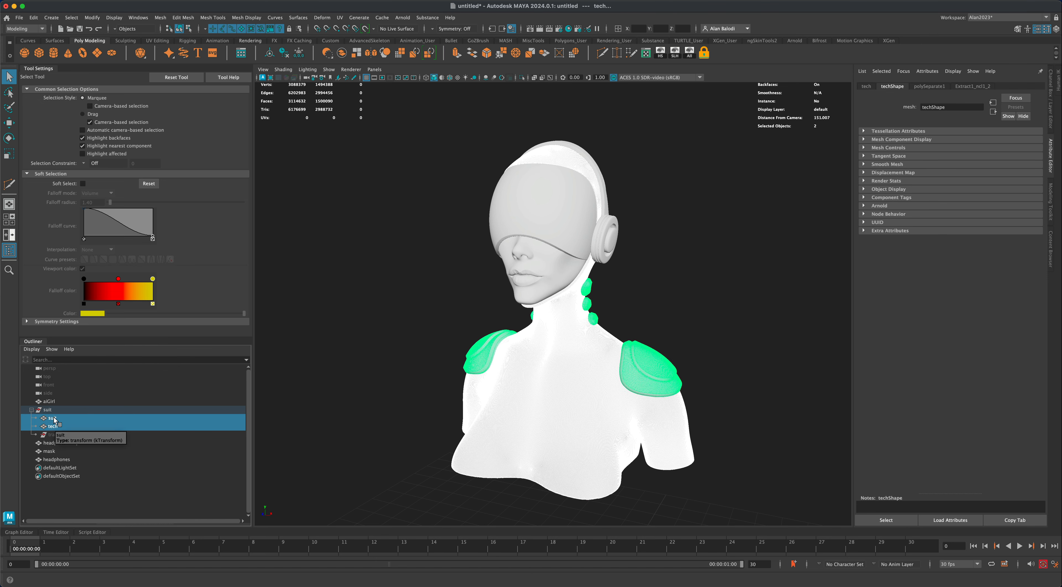
drag(55, 420, 56, 452)
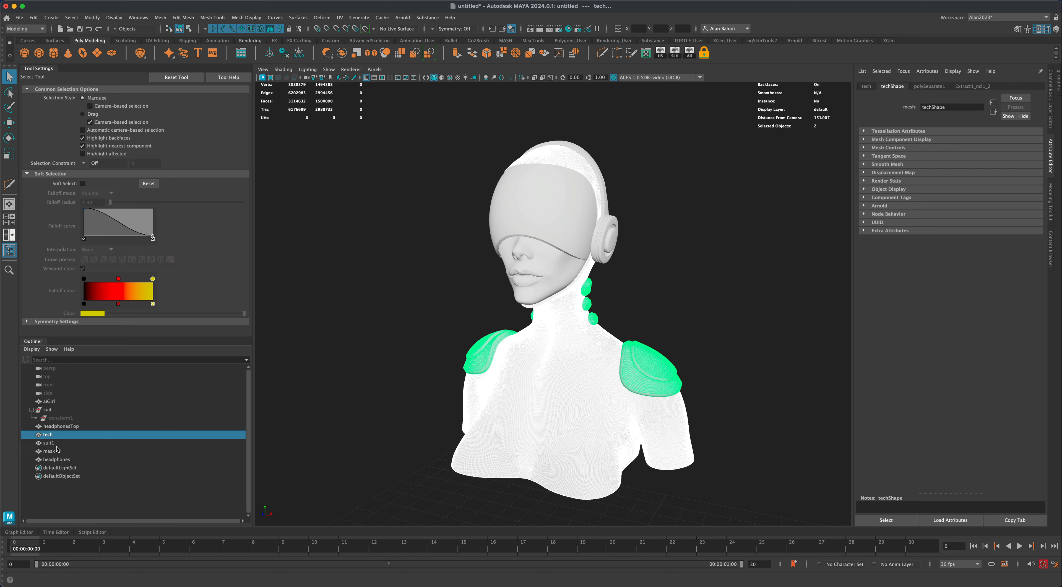
click(51, 412)
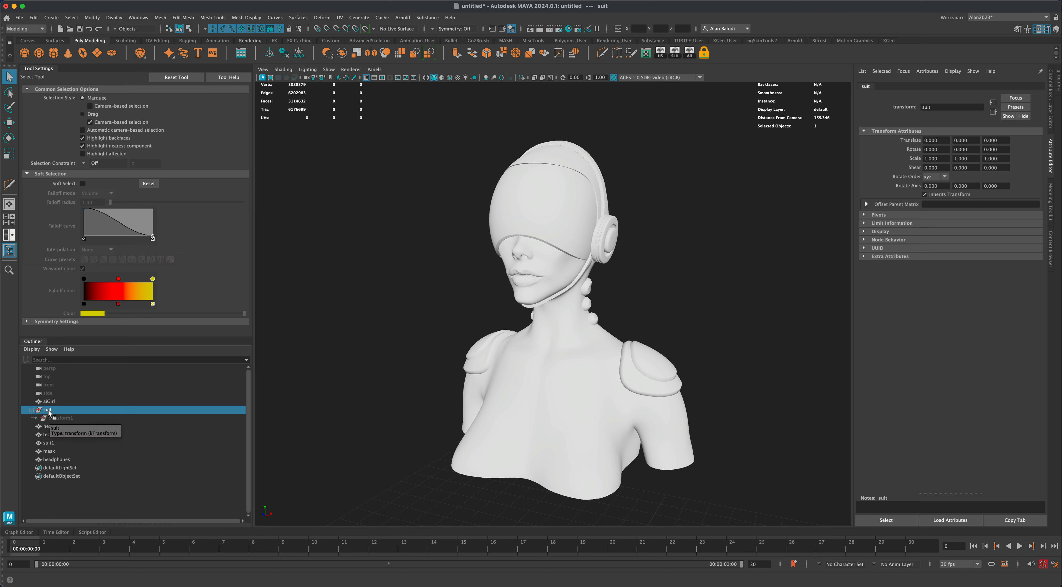
key(BackSpace)
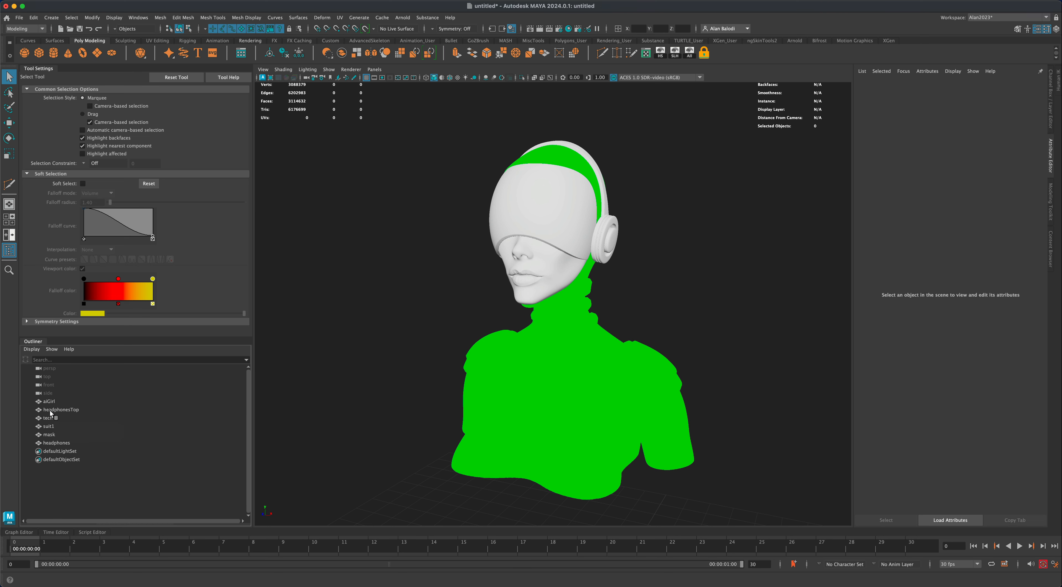
Step: Select all the bust's meshes and assign them the existing lambert1 material
click(54, 399)
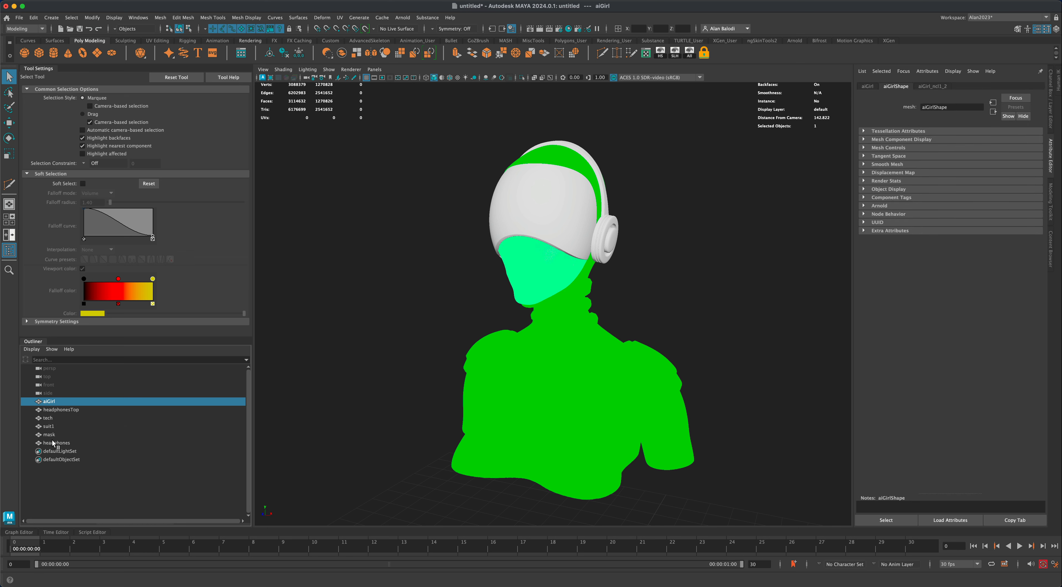
click(433, 343)
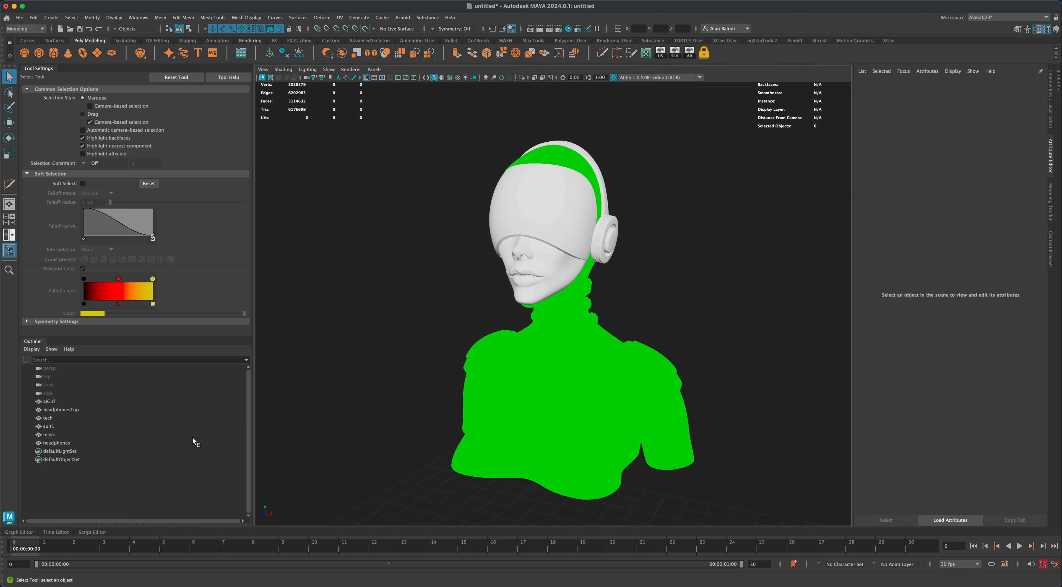
drag(403, 119, 743, 505)
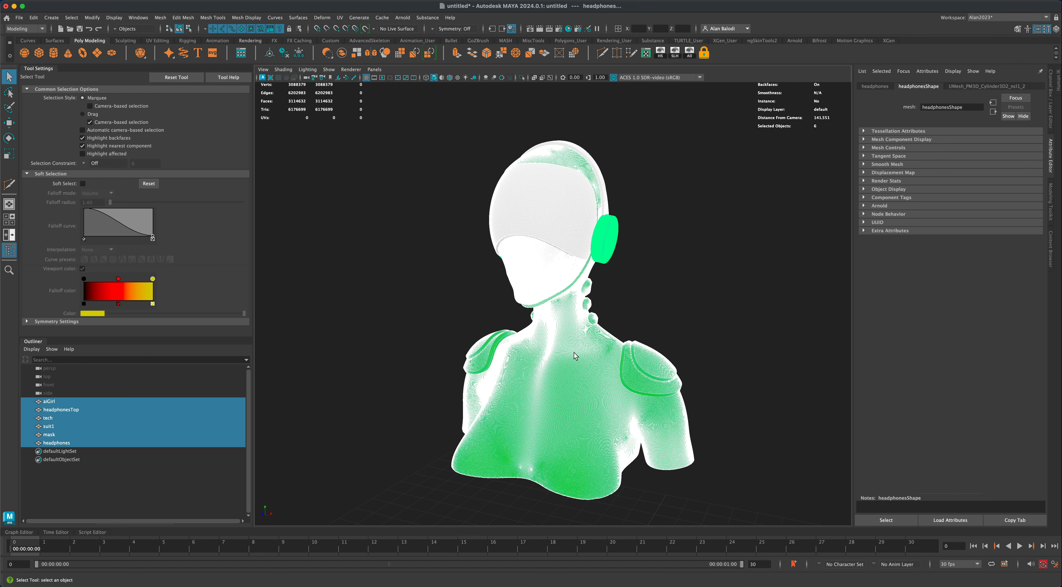
drag(379, 120, 789, 526)
right_drag(589, 406, 656, 510)
click(734, 406)
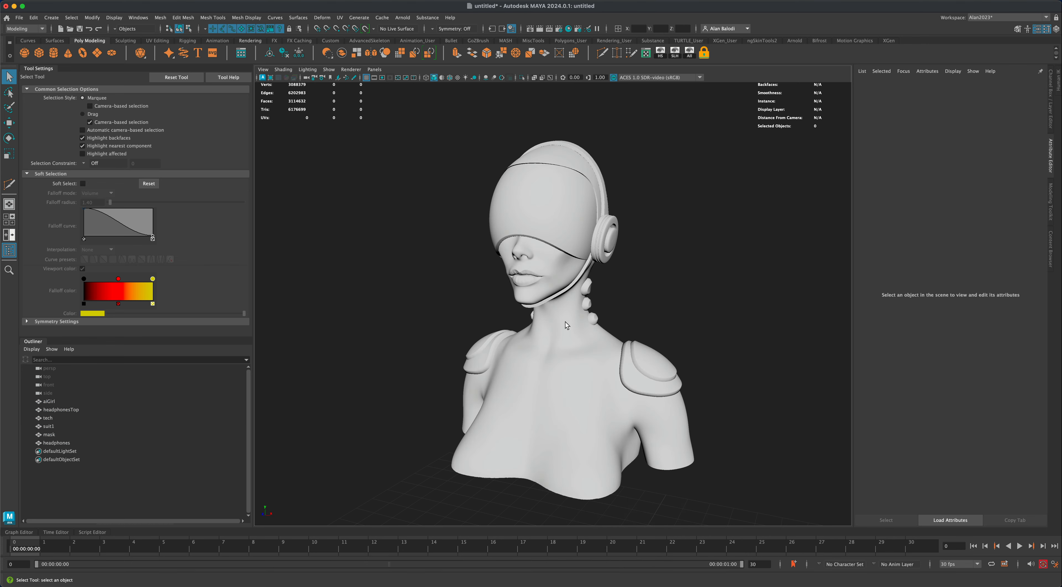
Step: Examine the bust's helmet, face, headphones and shoulder pads from several angles
alt+drag(373, 328, 561, 331)
alt+right_drag(680, 335, 694, 333)
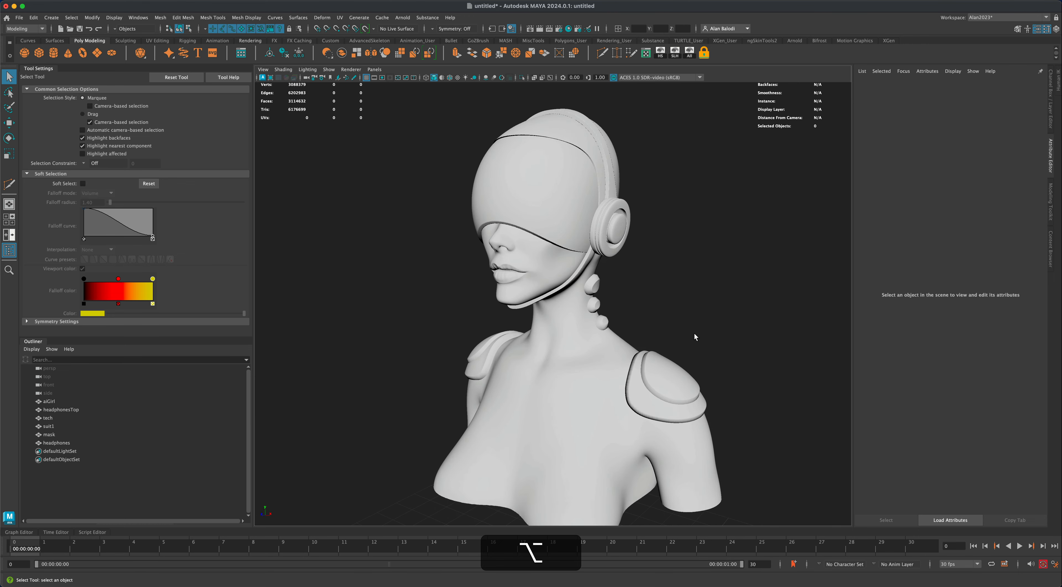
alt+middle_drag(694, 333, 669, 344)
mouse_move(669, 344)
alt+mouse_down()
mouse_move(678, 336)
mouse_move(682, 344)
mouse_move(682, 324)
mouse_move(688, 334)
mouse_move(721, 332)
mouse_move(680, 331)
alt+mouse_up()
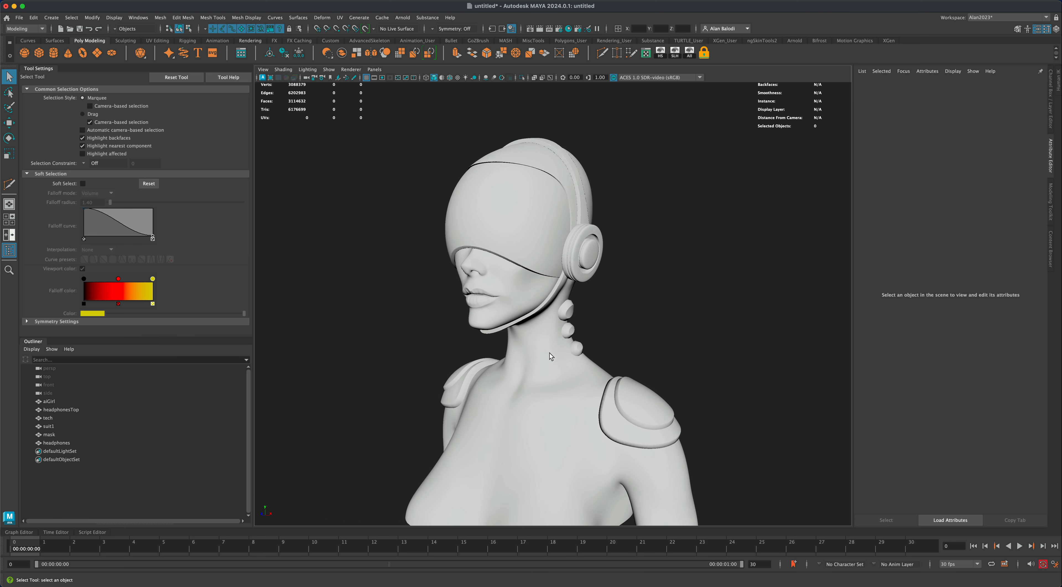
alt+drag(618, 351, 615, 342)
alt+drag(405, 262, 397, 264)
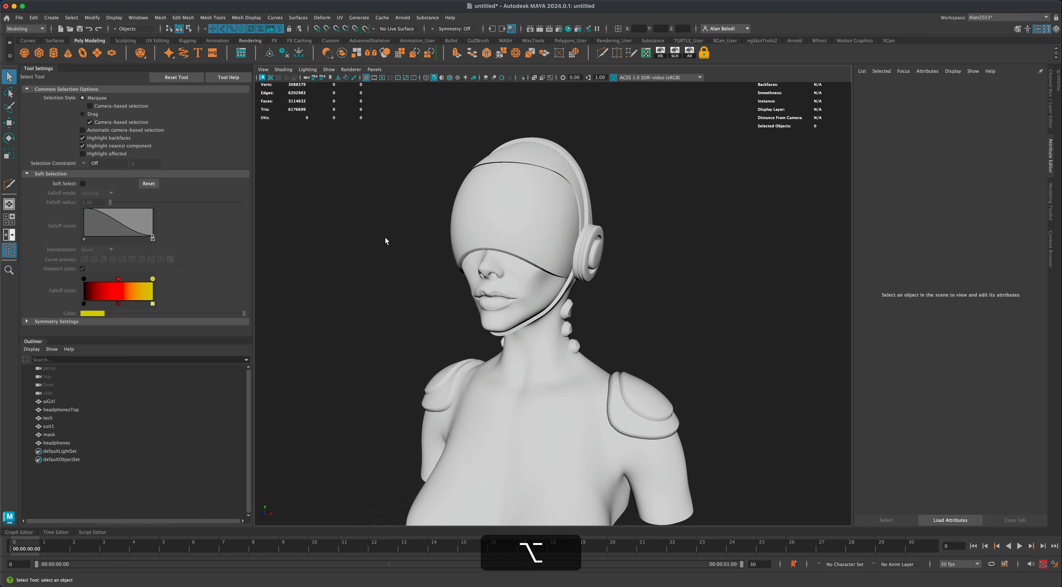
alt+middle_drag(369, 258, 370, 256)
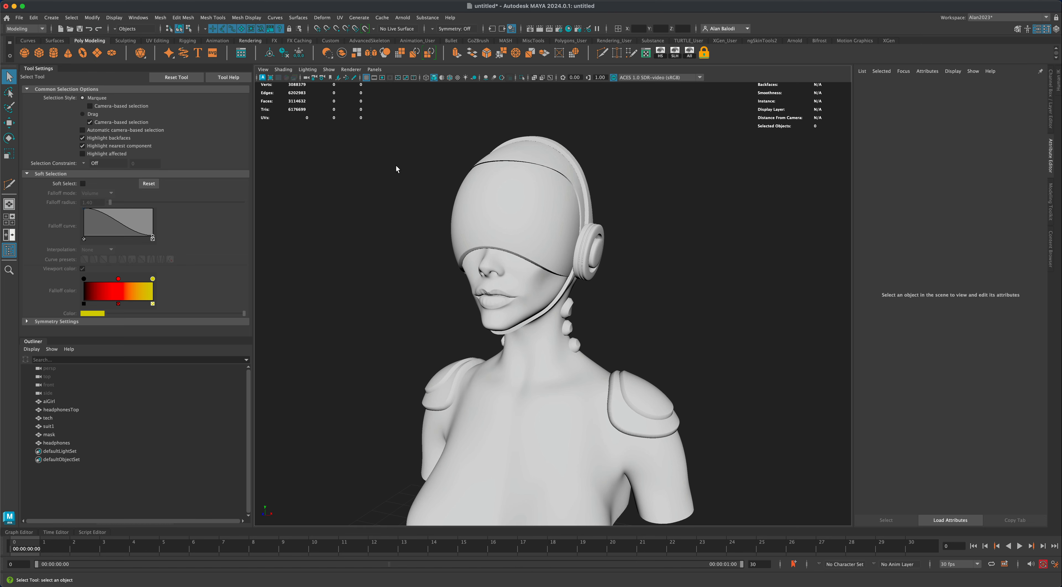
mouse_move(429, 310)
alt+mouse_down()
mouse_move(417, 308)
mouse_move(447, 316)
mouse_move(444, 298)
mouse_move(411, 303)
alt+mouse_up()
click(514, 305)
click(425, 302)
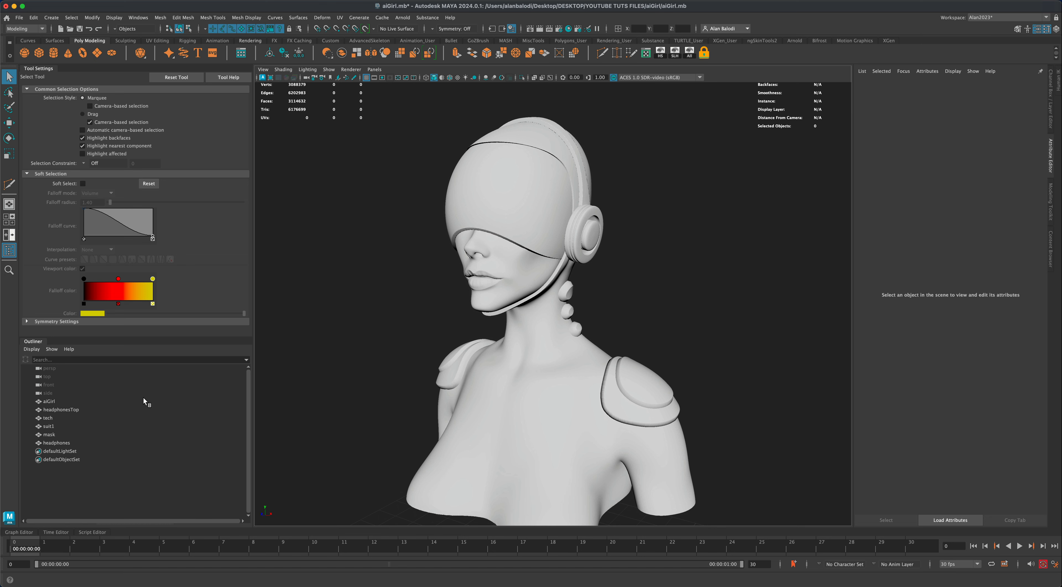
click(49, 401)
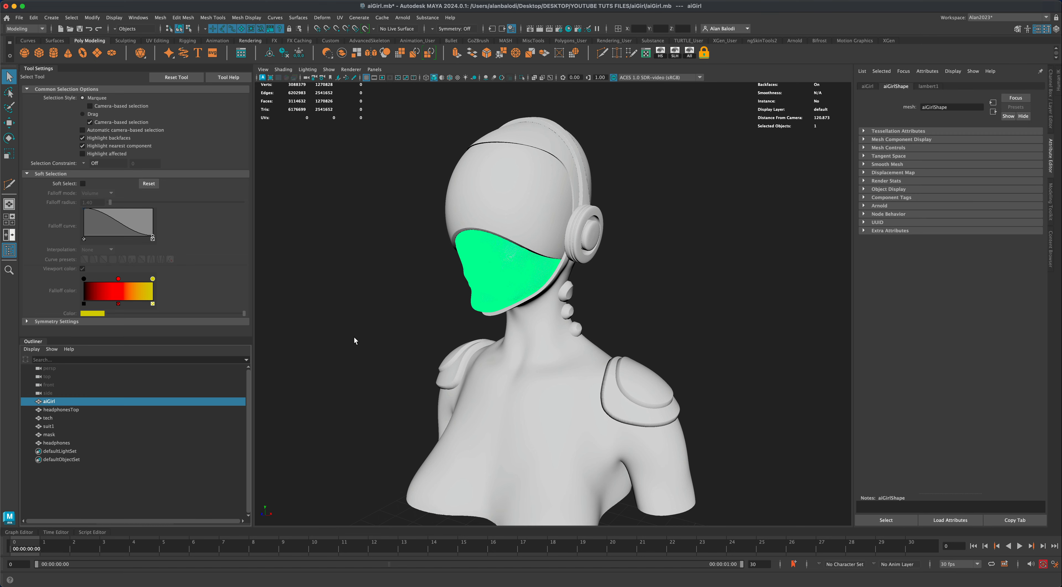
alt+drag(389, 332, 388, 333)
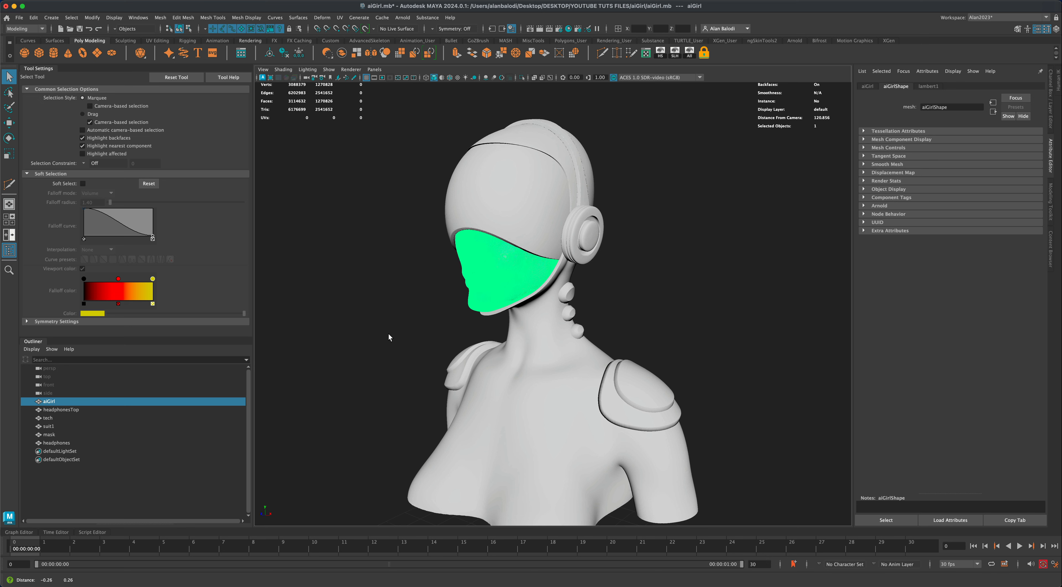
right_click(532, 273)
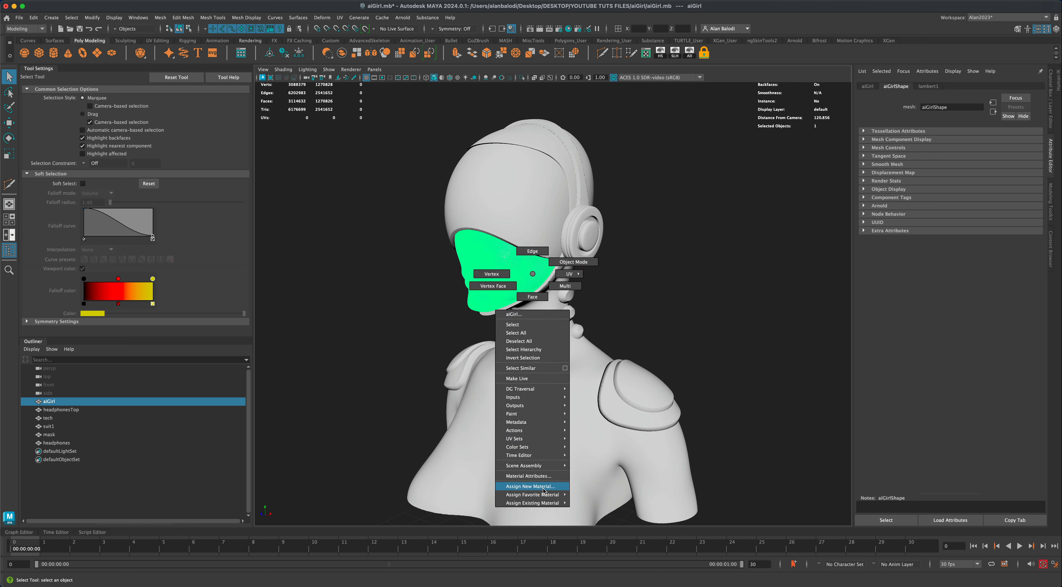
mouse_move(543, 494)
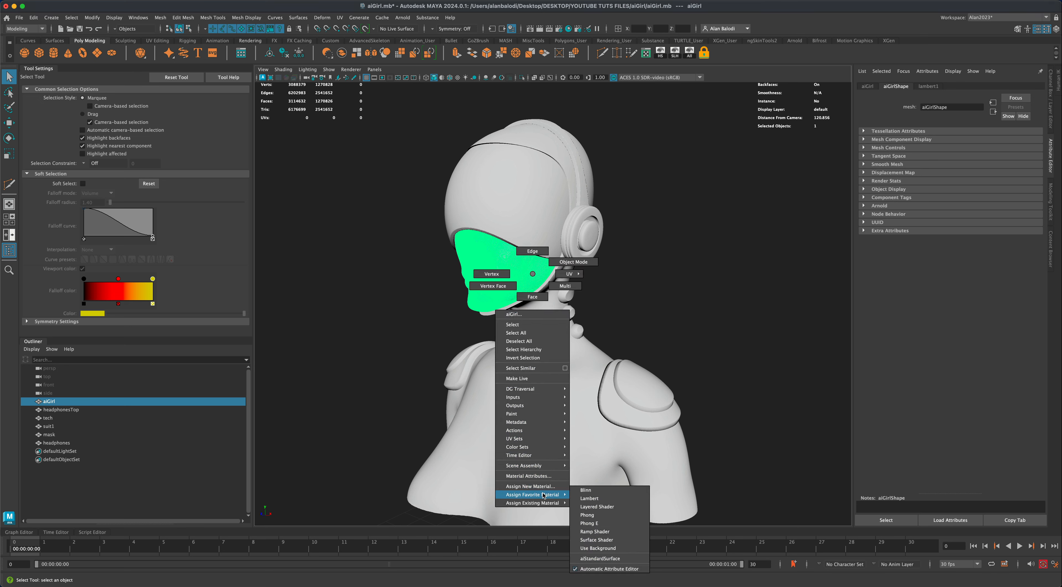
click(532, 486)
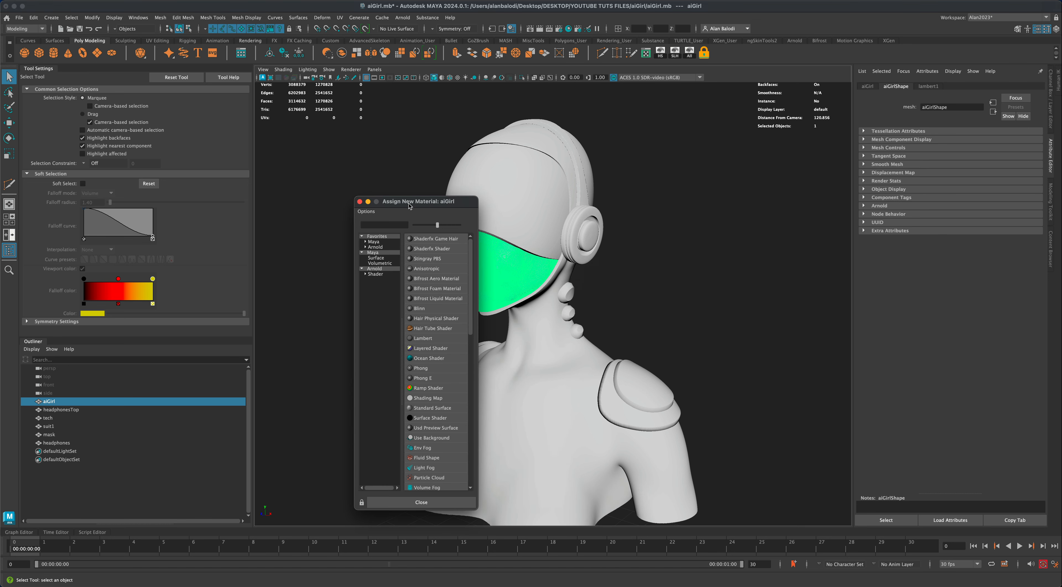
drag(410, 206, 367, 193)
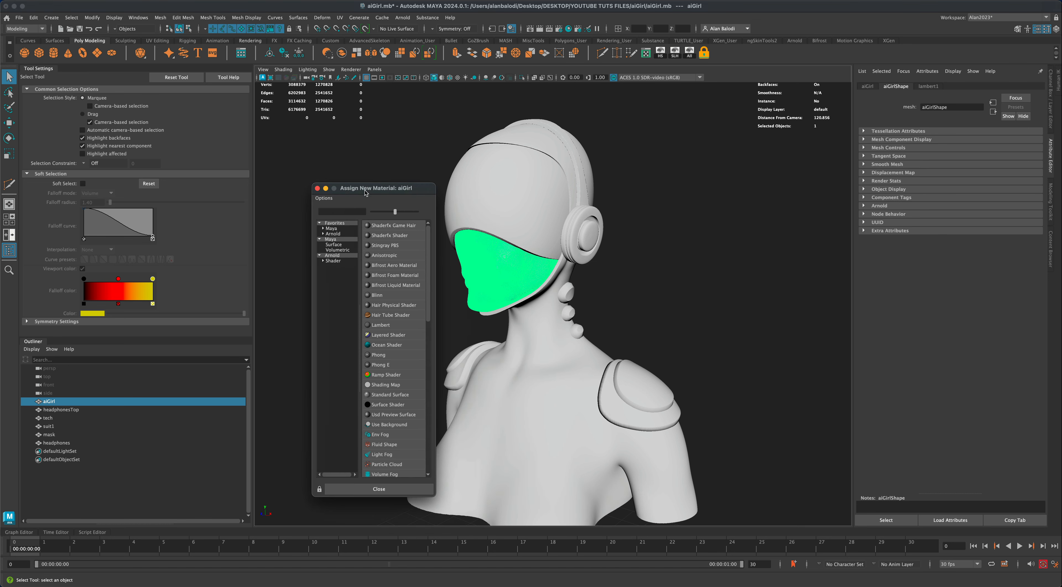
click(331, 239)
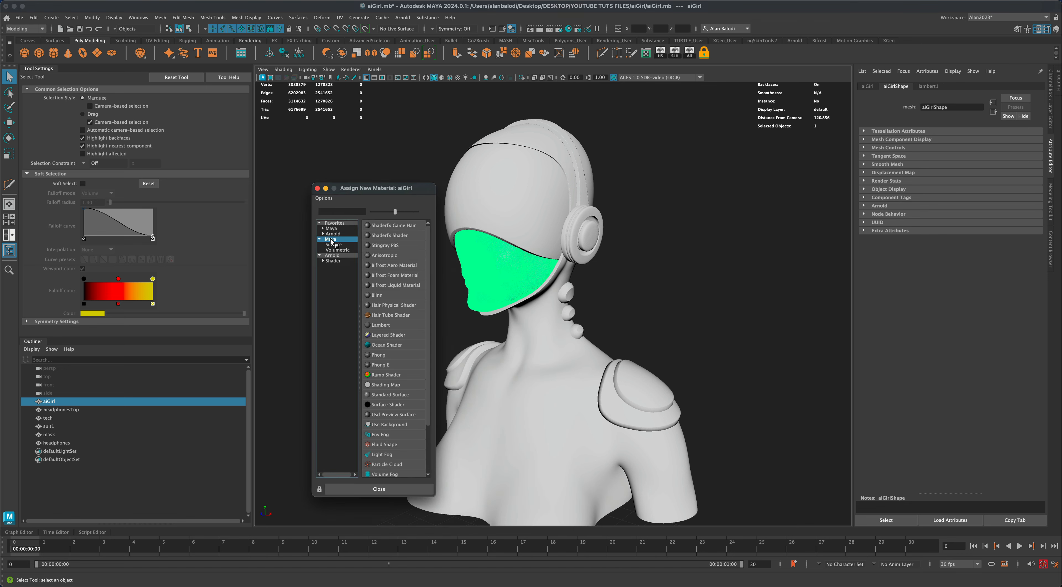
click(333, 255)
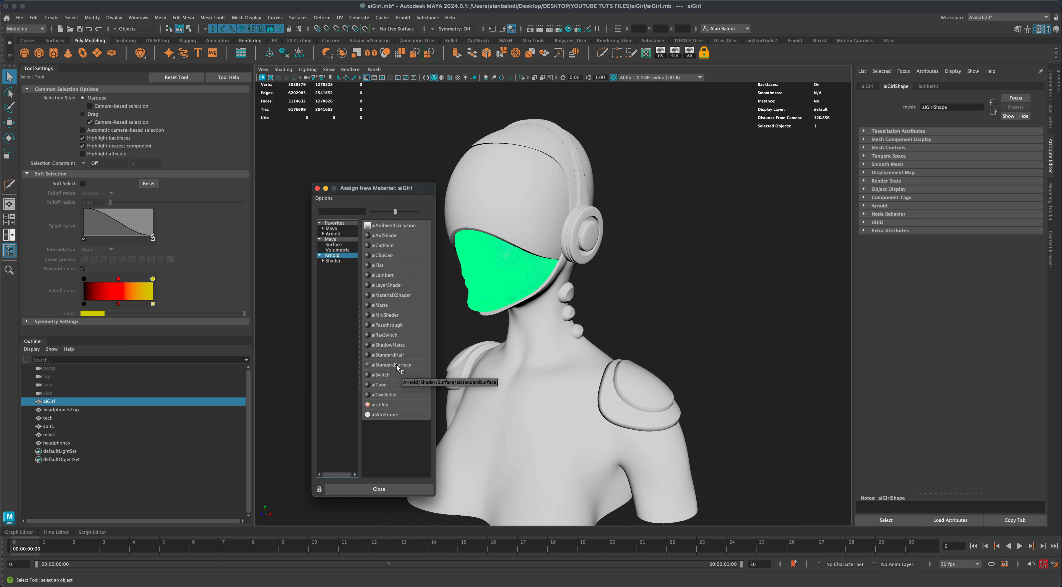
right_click(406, 366)
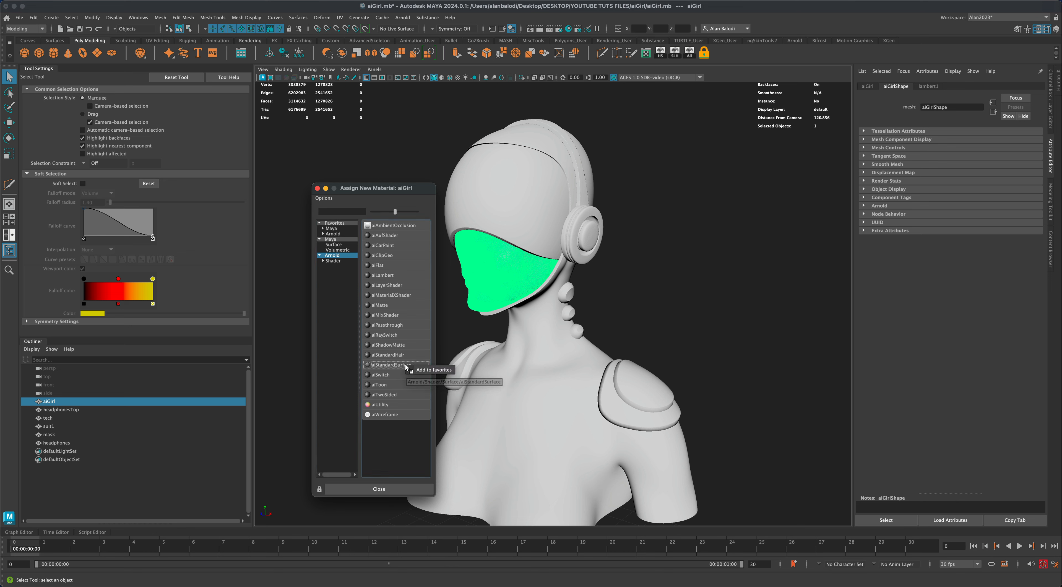
click(390, 365)
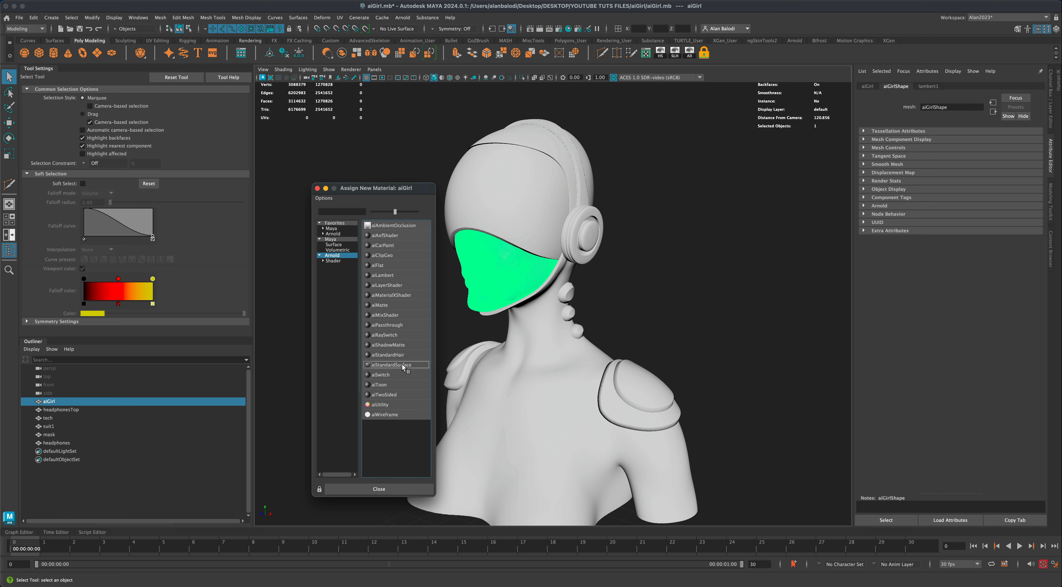
drag(352, 189, 339, 175)
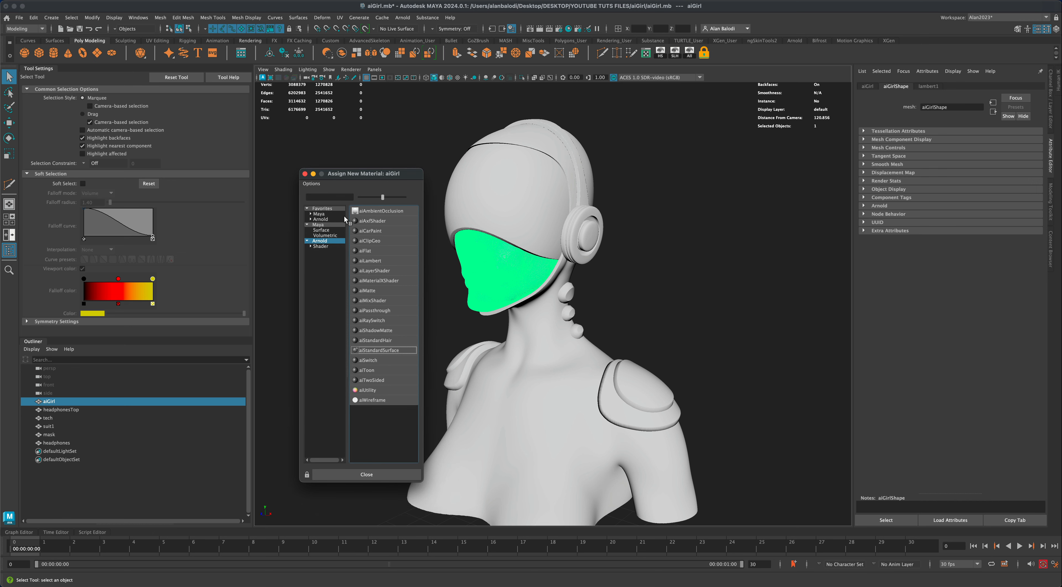
click(304, 173)
Step: Assign a new aiStandardSurface material from the favorite materials to the aiGirl face mesh
right_drag(523, 275, 535, 499)
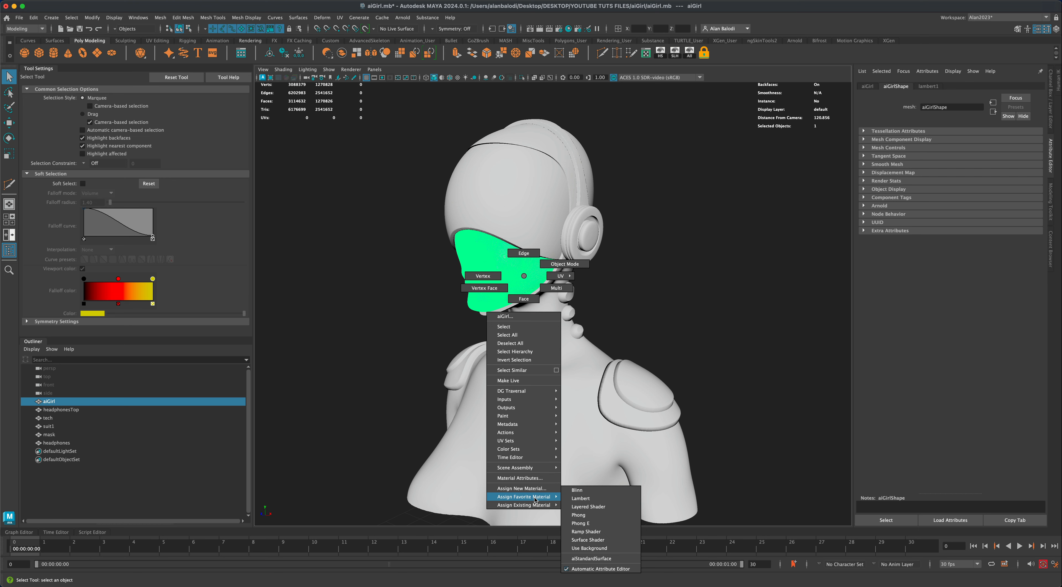
right_drag(535, 500, 595, 560)
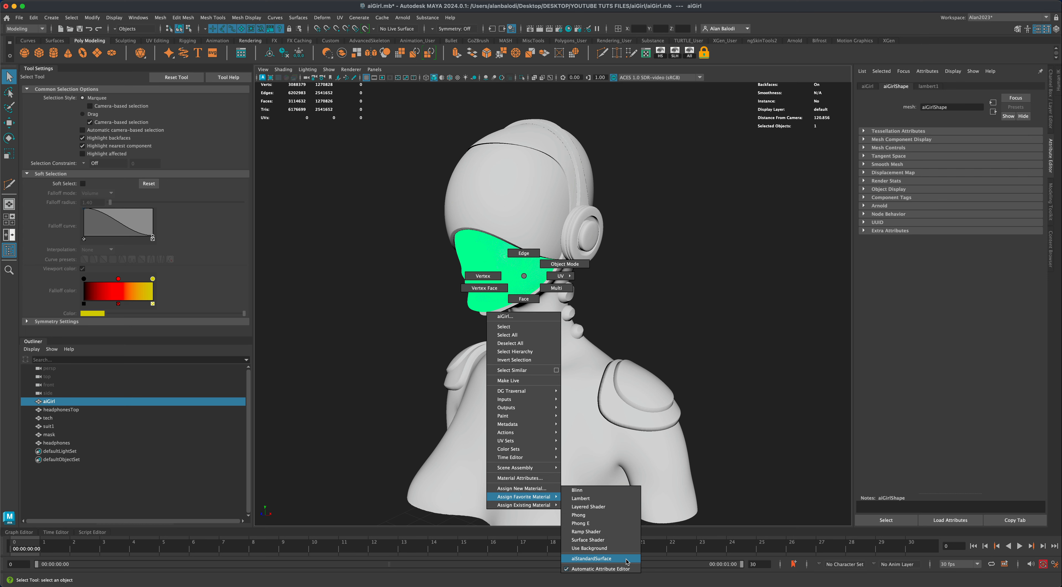
mouse_move(626, 562)
right_down()
mouse_move(620, 491)
mouse_move(626, 550)
mouse_move(624, 559)
mouse_move(621, 507)
mouse_move(614, 561)
right_up()
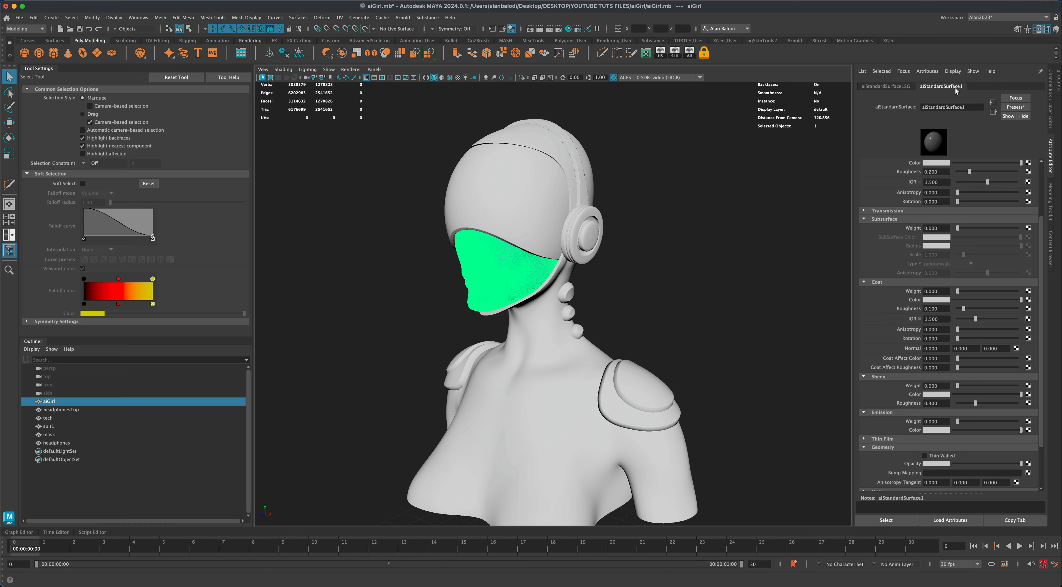
Step: Rename the face mesh's aiStandardSurface material to aiSkin
drag(970, 107, 919, 106)
text(ai)
text(Skin)
key(Return)
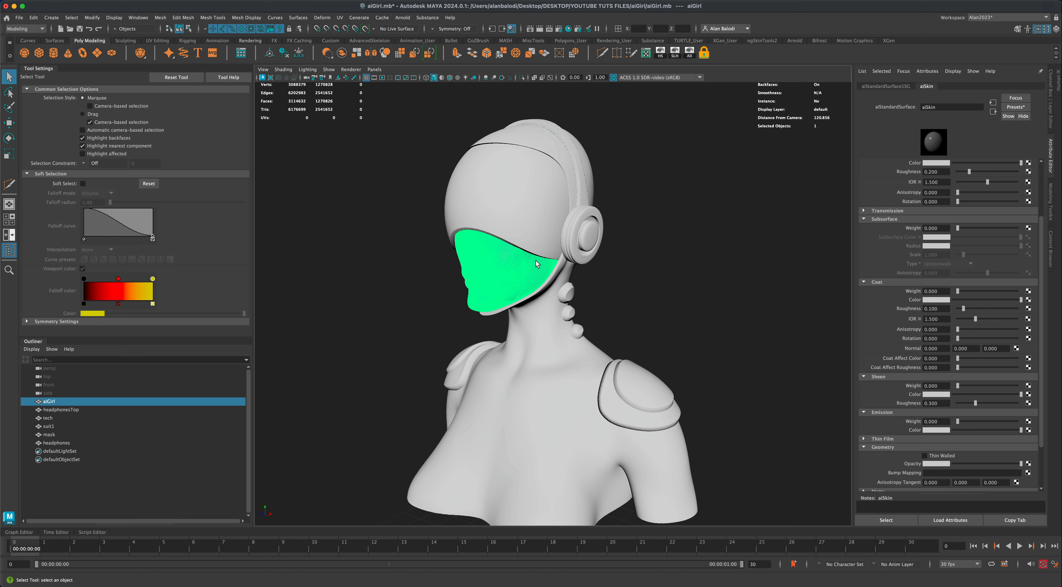
Step: Replace the aiSkin material's settings with the Skin preset and deselect the face mesh to see its shading
click(1015, 107)
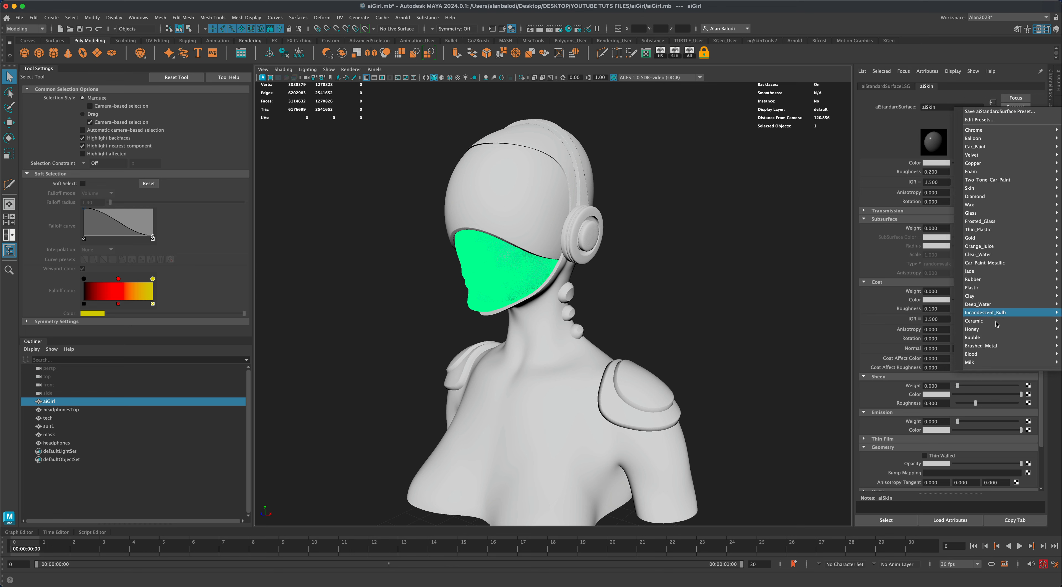
mouse_move(988, 362)
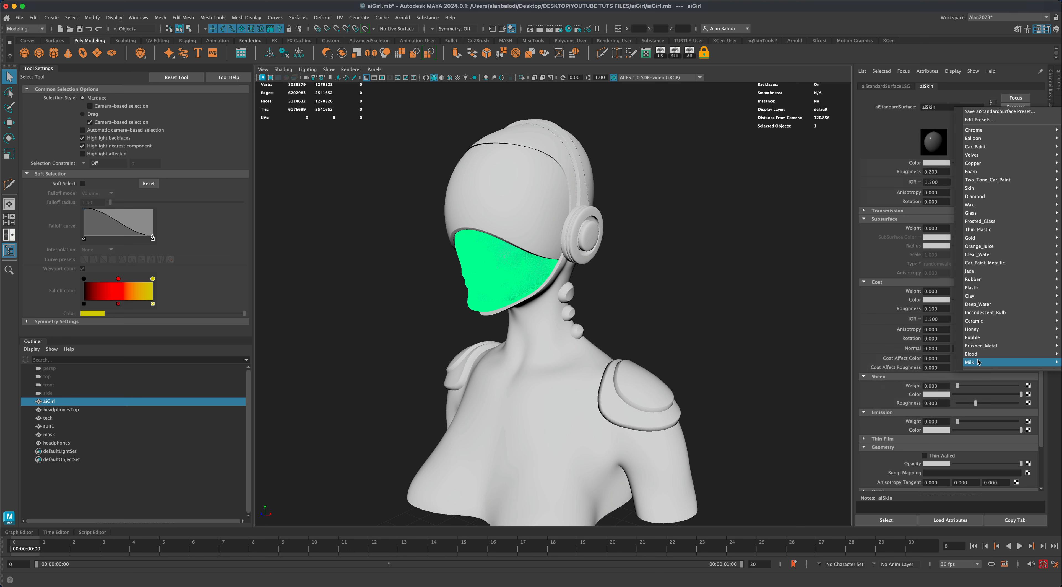
mouse_move(997, 221)
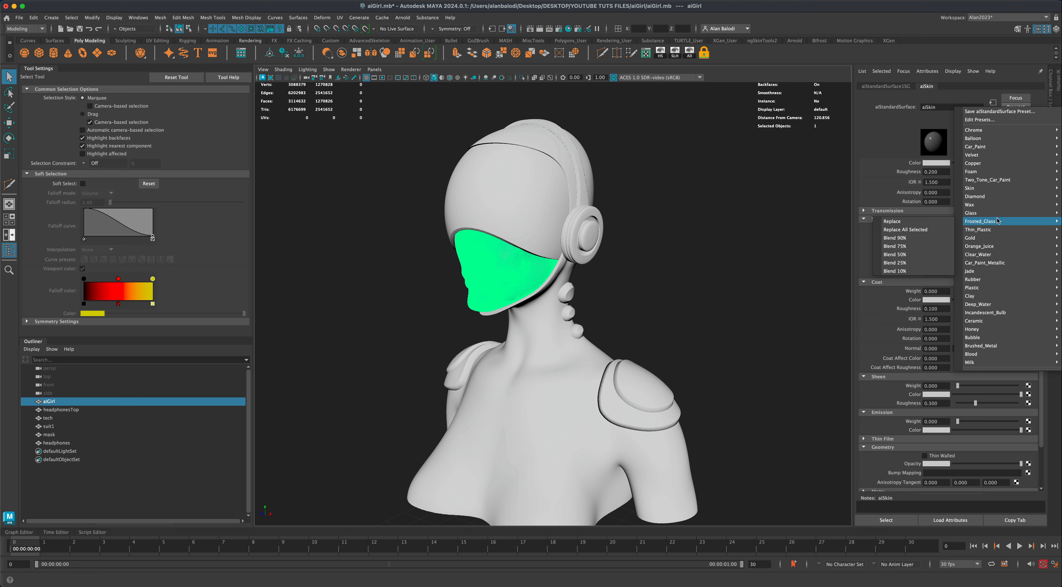
mouse_move(996, 188)
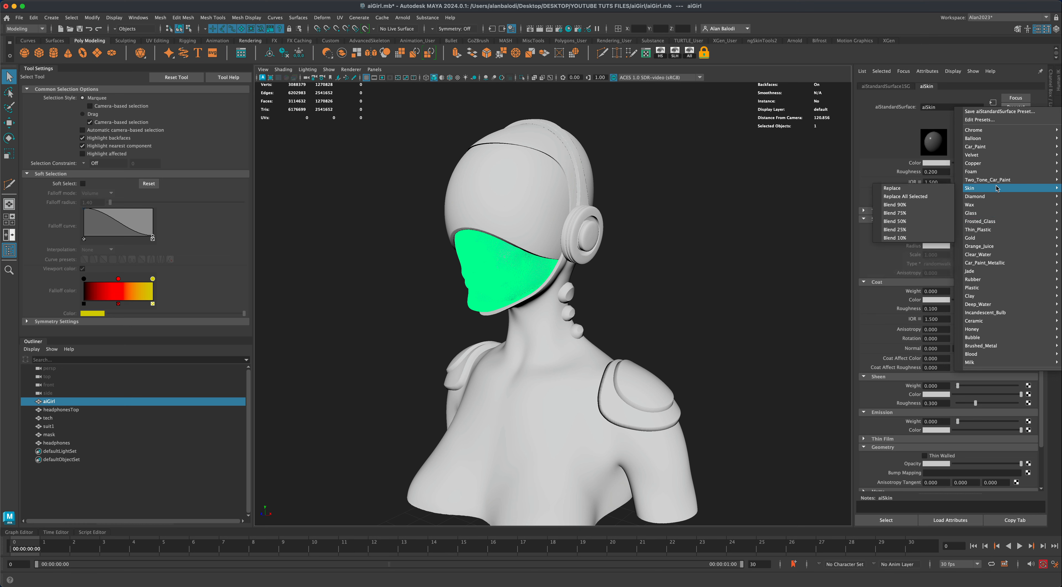
click(938, 189)
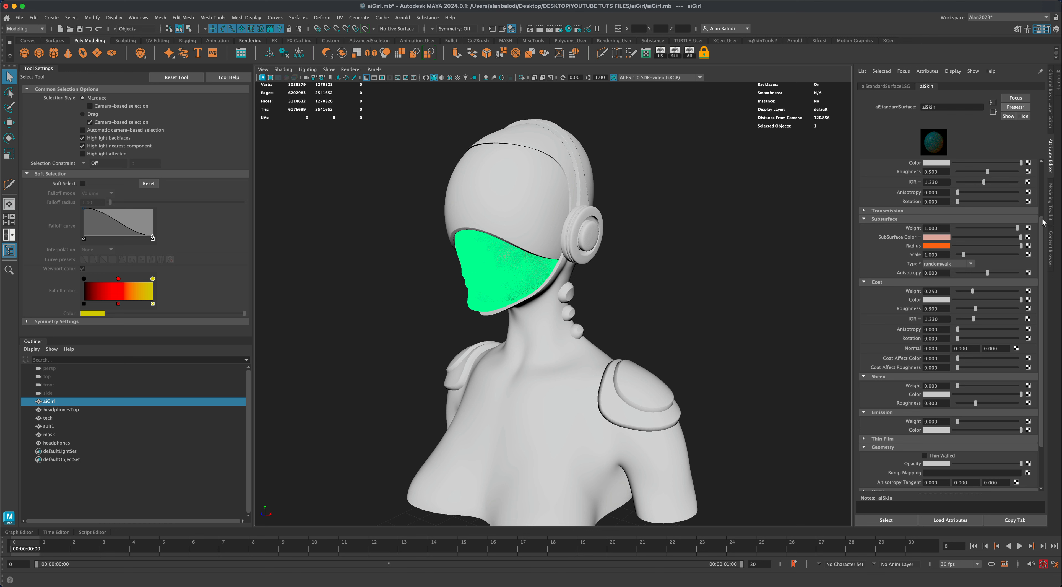
scroll(1040, 199, up, 2)
scroll(1040, 200, up, 3)
scroll(1037, 214, down, 6)
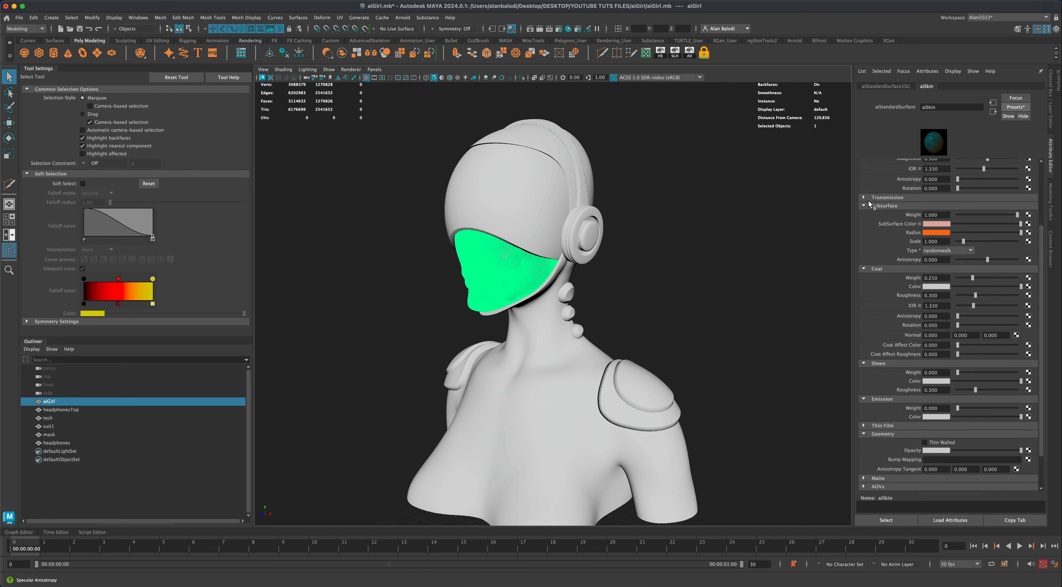
alt+drag(685, 267, 701, 297)
click(707, 270)
right_drag(535, 285, 541, 491)
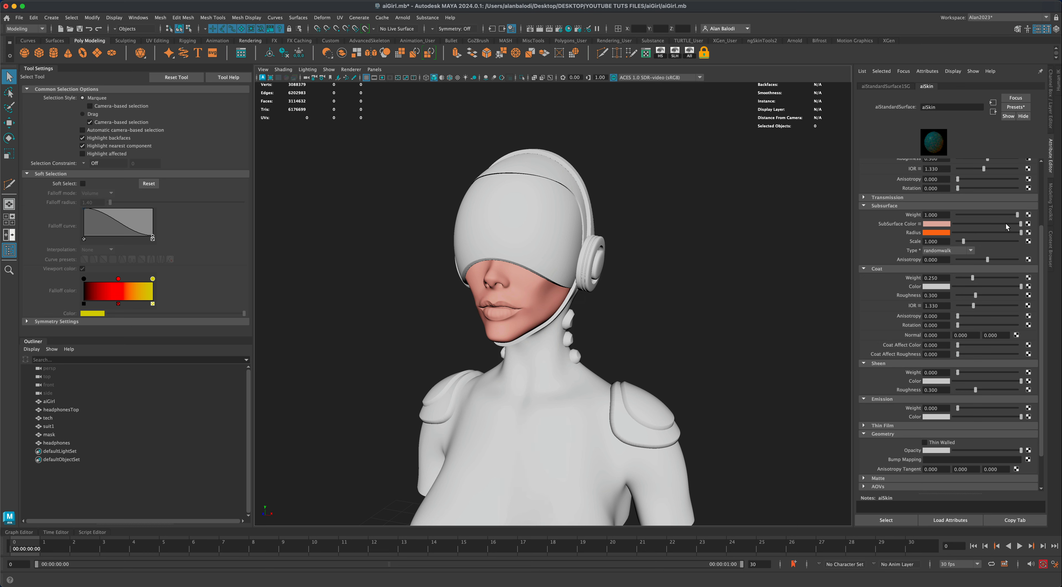
Step: Try a blue hue for the aiSkin material's subsurface color
click(947, 226)
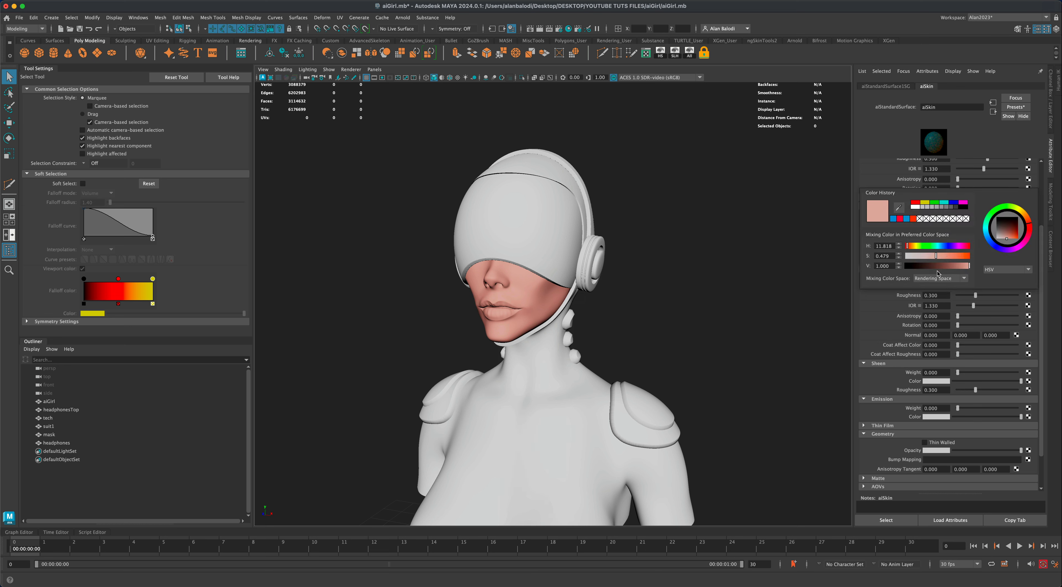
mouse_move(966, 267)
mouse_down()
mouse_move(941, 267)
mouse_move(972, 267)
mouse_up()
click(988, 239)
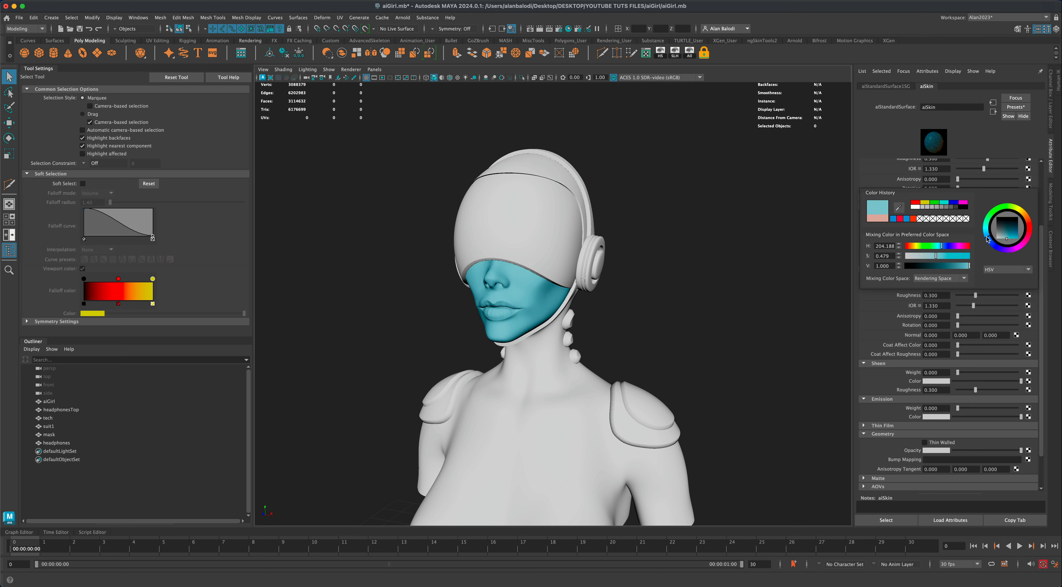
drag(1005, 236, 996, 239)
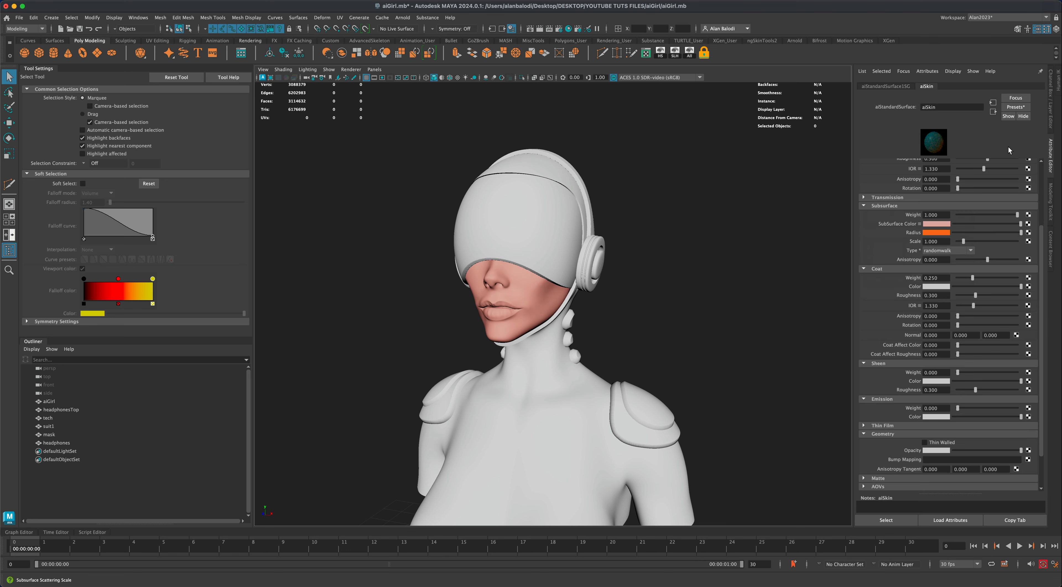
Step: Examine the skin-shaded face and lips from the front and from several three-quarter angles
alt+drag(765, 270, 731, 281)
alt+drag(646, 315, 654, 313)
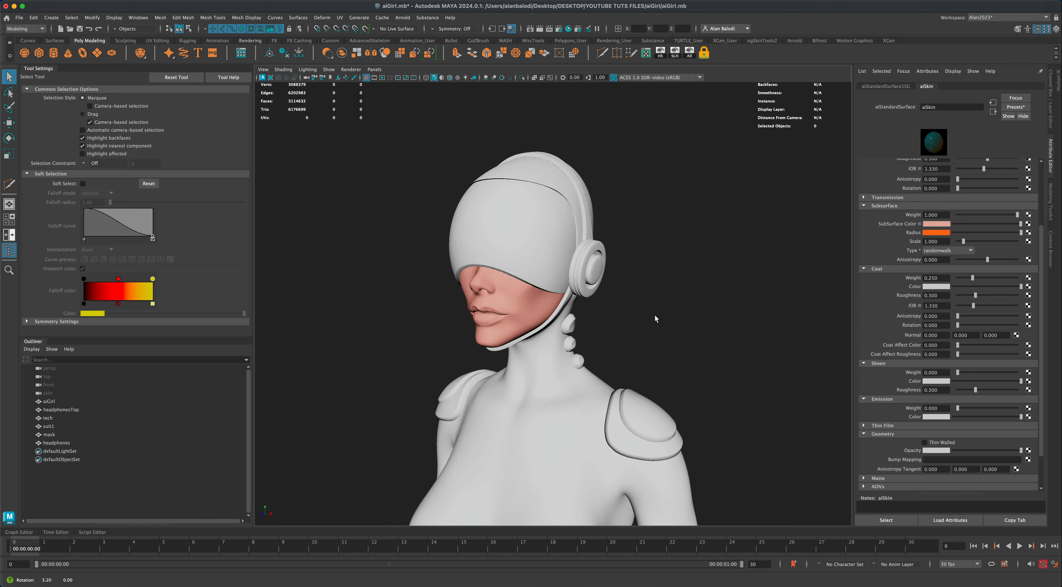
scroll(652, 318, up, 3)
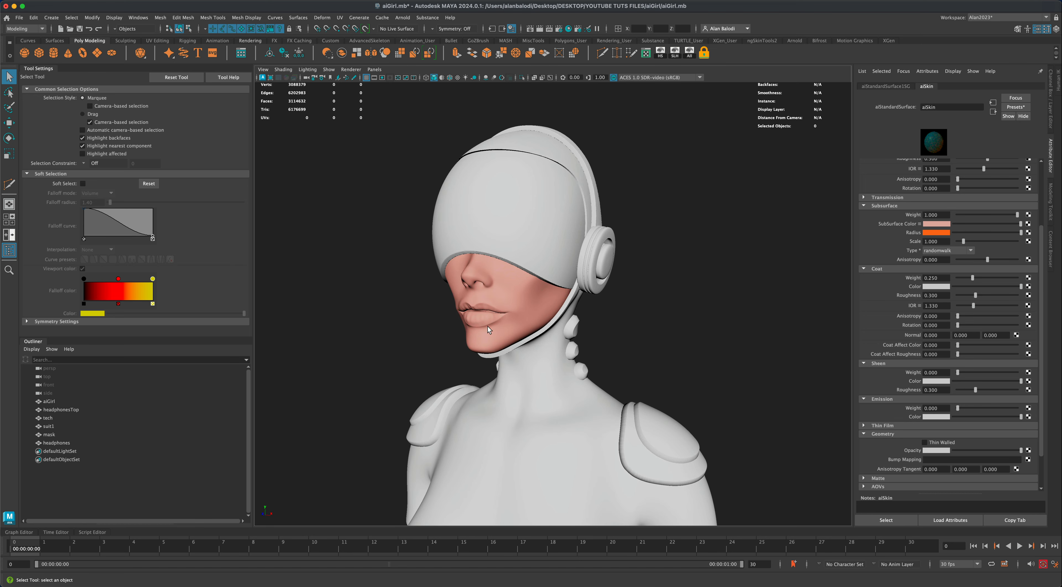
scroll(488, 326, up, 2)
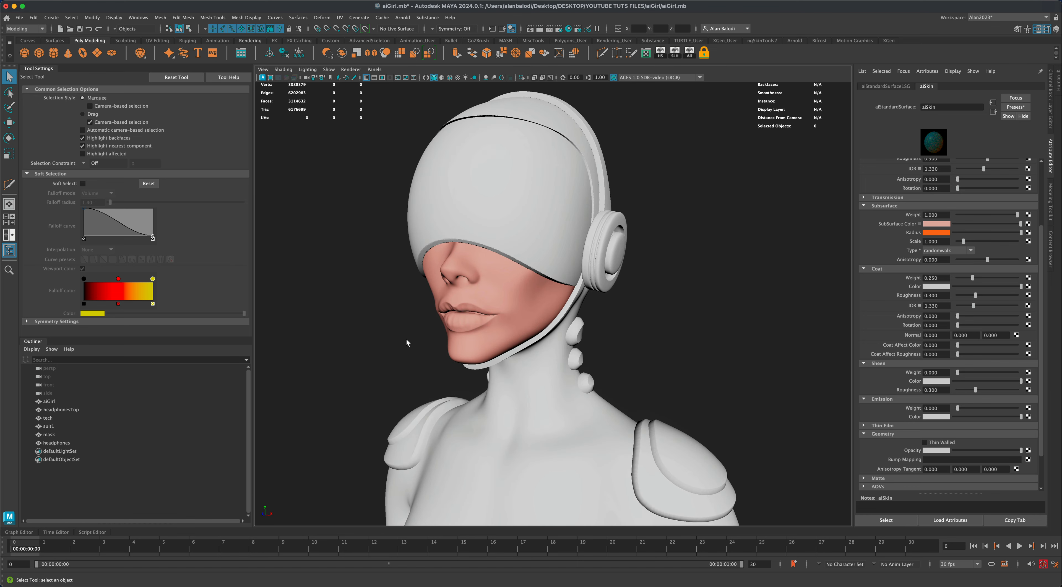
alt+drag(464, 322, 699, 321)
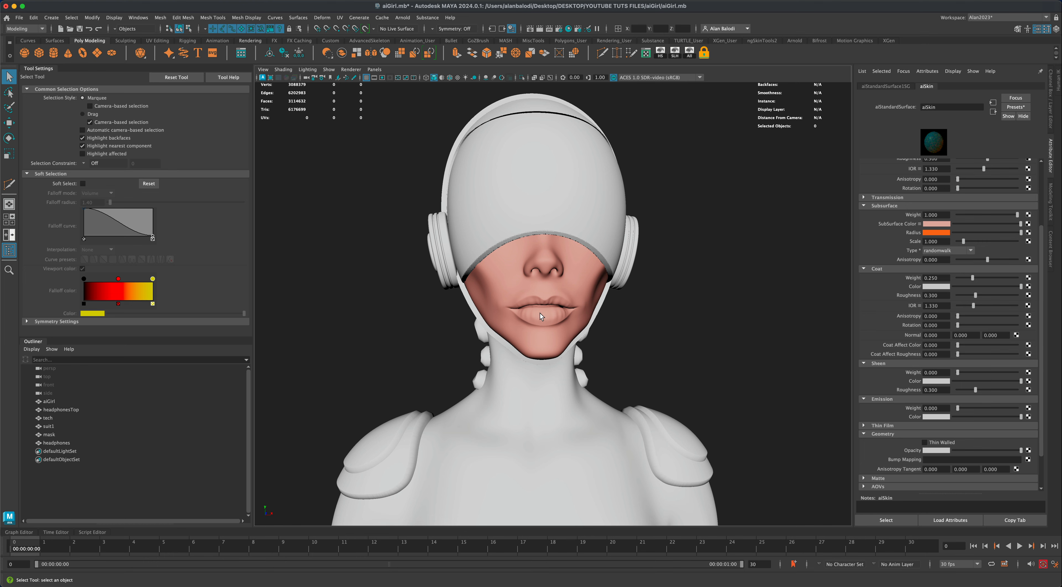
alt+drag(634, 325, 610, 320)
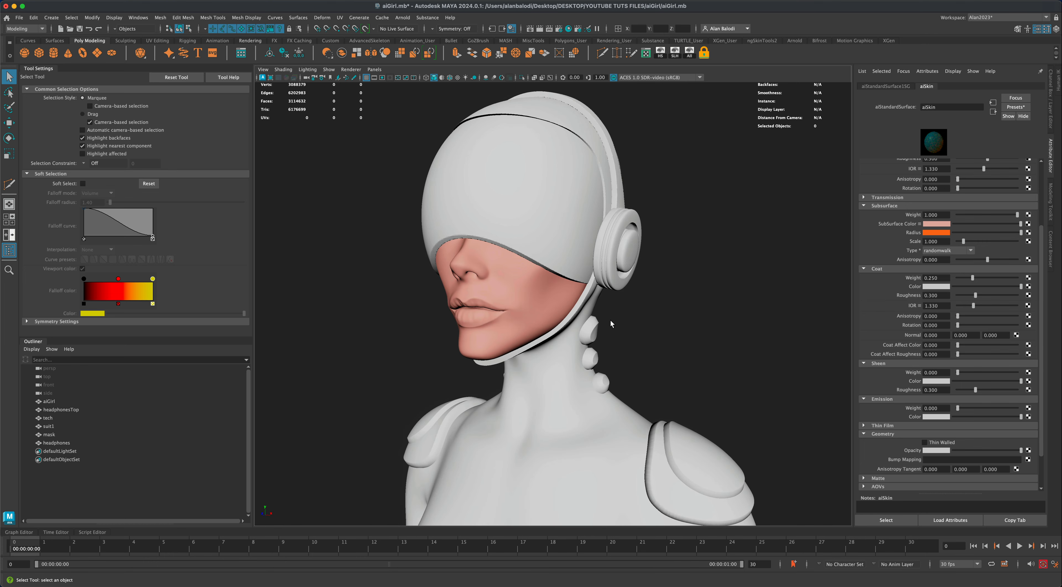
mouse_move(473, 314)
alt+mouse_down()
mouse_move(529, 316)
mouse_move(474, 316)
alt+mouse_up()
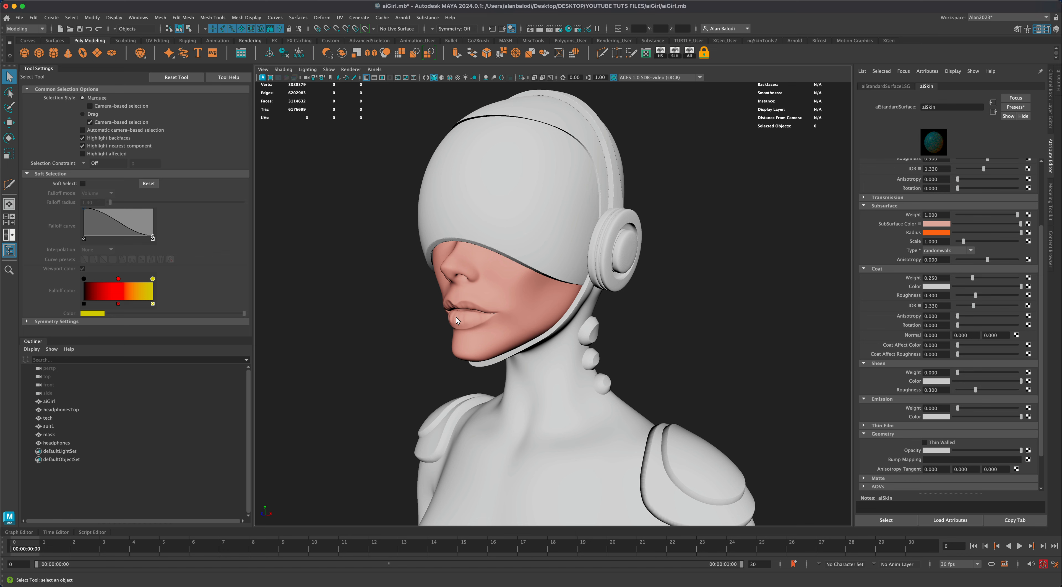
alt+middle_drag(660, 303, 667, 317)
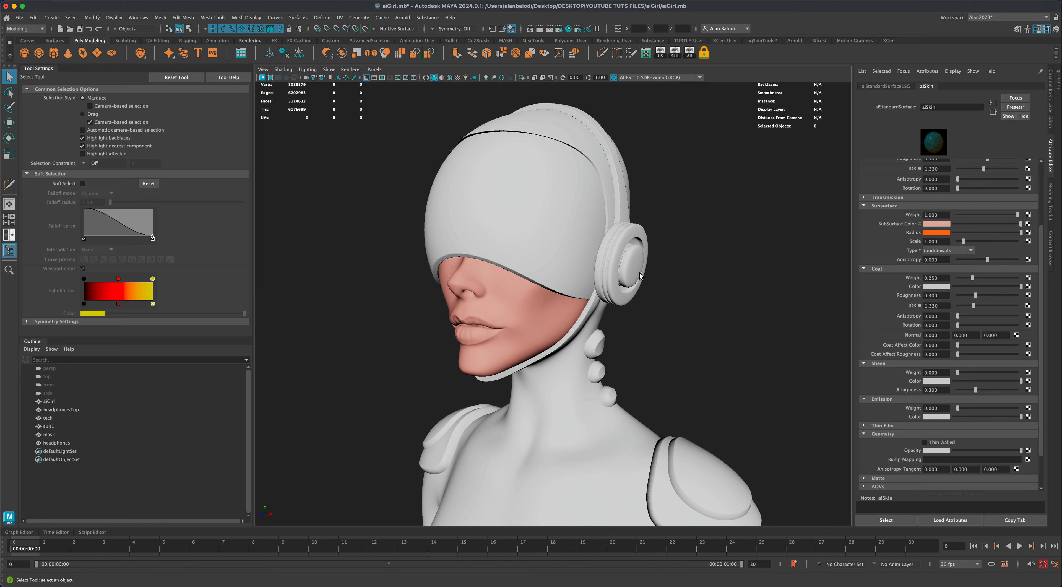
alt+drag(673, 316, 520, 323)
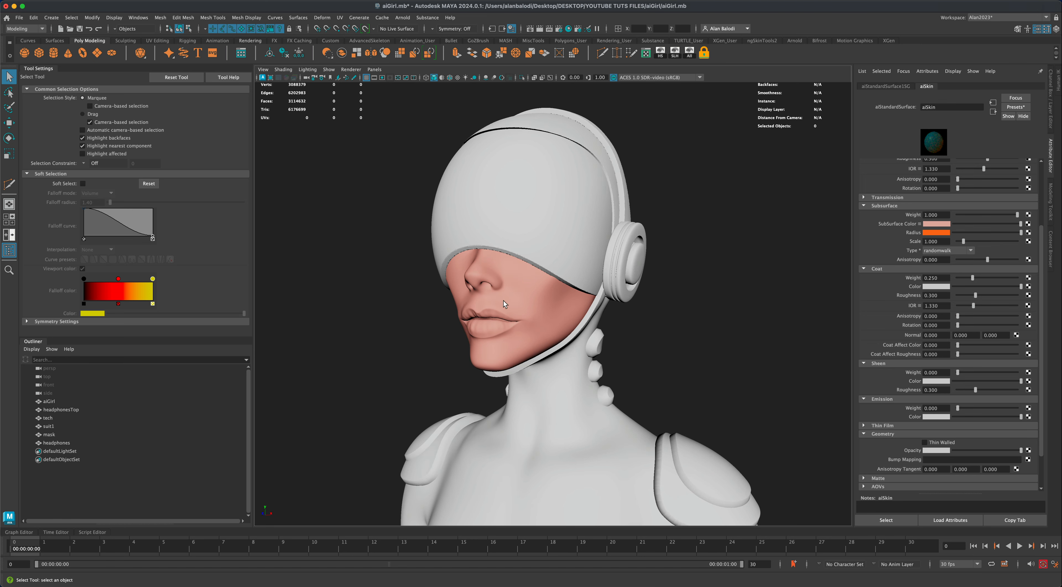
mouse_move(636, 345)
alt+mouse_down()
mouse_move(681, 346)
mouse_move(635, 345)
alt+mouse_up()
click(497, 356)
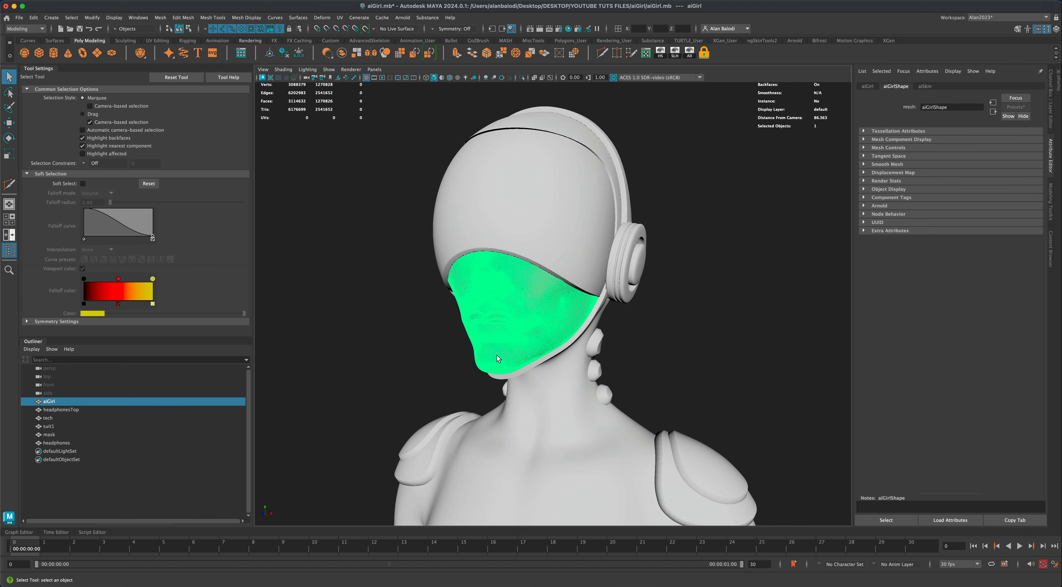
click(404, 361)
mouse_move(391, 365)
alt+mouse_down()
mouse_move(428, 367)
mouse_move(386, 370)
alt+mouse_up()
alt+right_drag(386, 369, 411, 372)
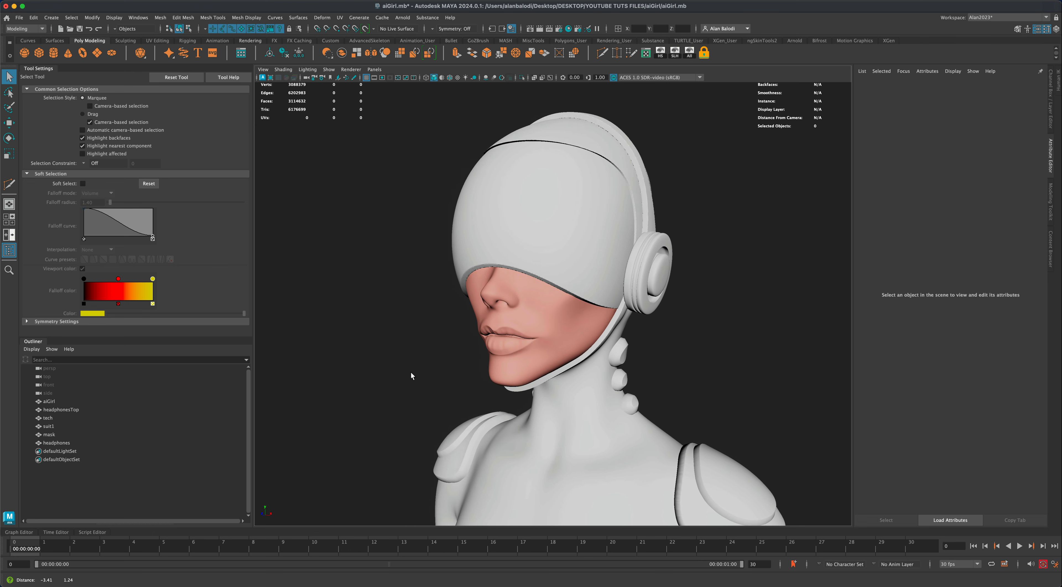
alt+drag(411, 376, 431, 349)
Step: Delete the aiGirl face mesh from the scene
click(536, 326)
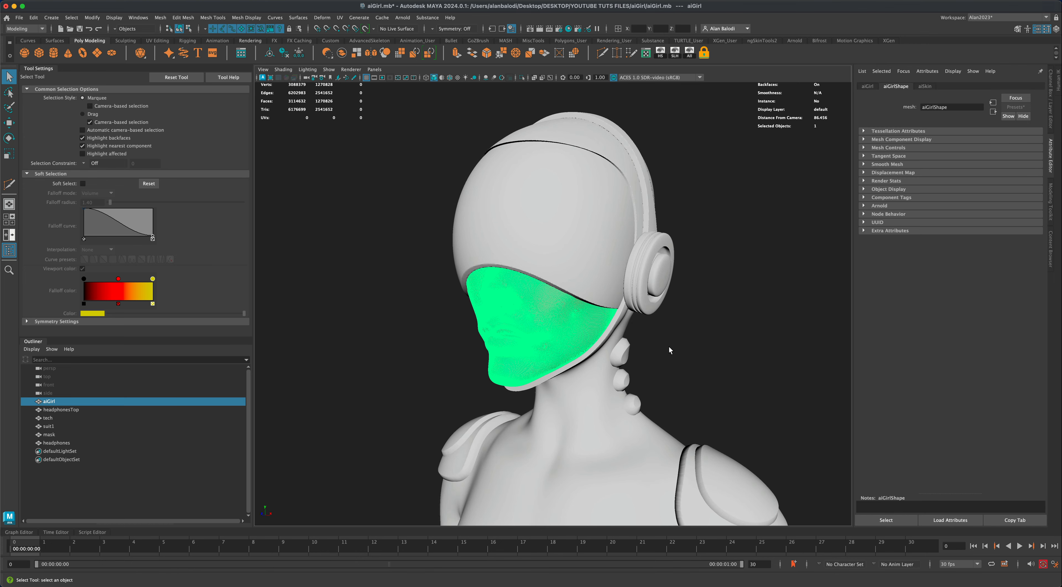
key(Delete)
alt+drag(669, 345, 671, 352)
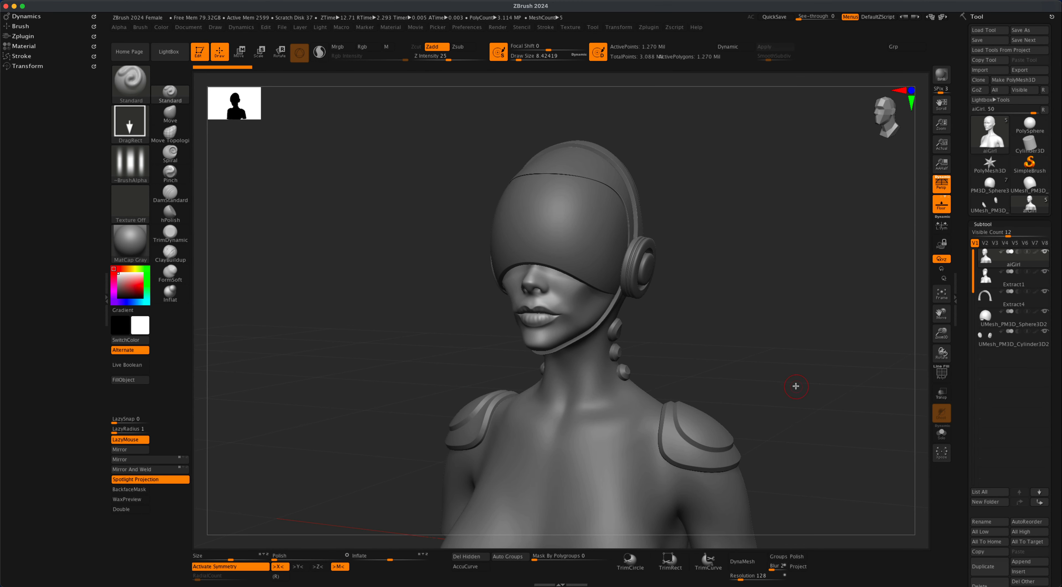
Step: Switch to ZBrush and view the aiGirl subtool's bare head in isolation before showing all subtools again
drag(796, 386, 827, 405)
alt+drag(811, 185, 811, 474)
mouse_move(1033, 259)
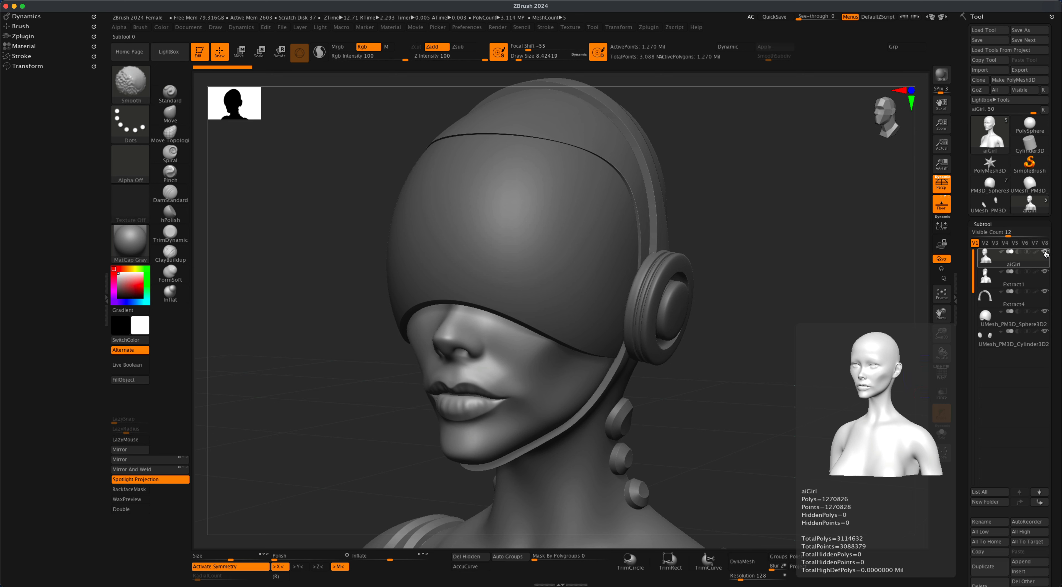
shift+click(1045, 254)
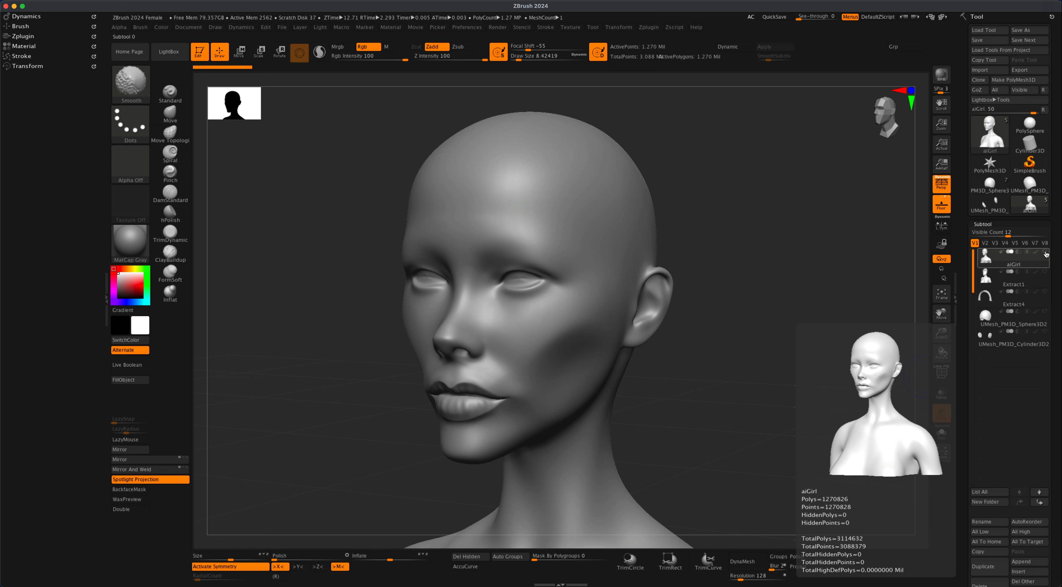
shift+click(1046, 254)
mouse_move(721, 359)
mouse_down()
mouse_move(783, 364)
mouse_move(738, 362)
mouse_up()
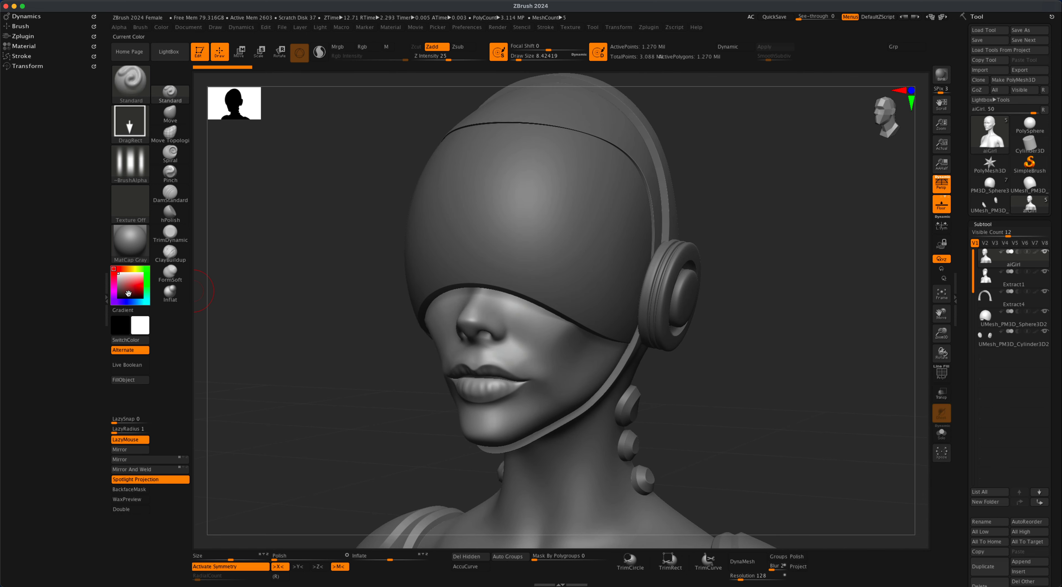
Step: Set the current paint color to a muted pinkish-brown skin tone
click(131, 268)
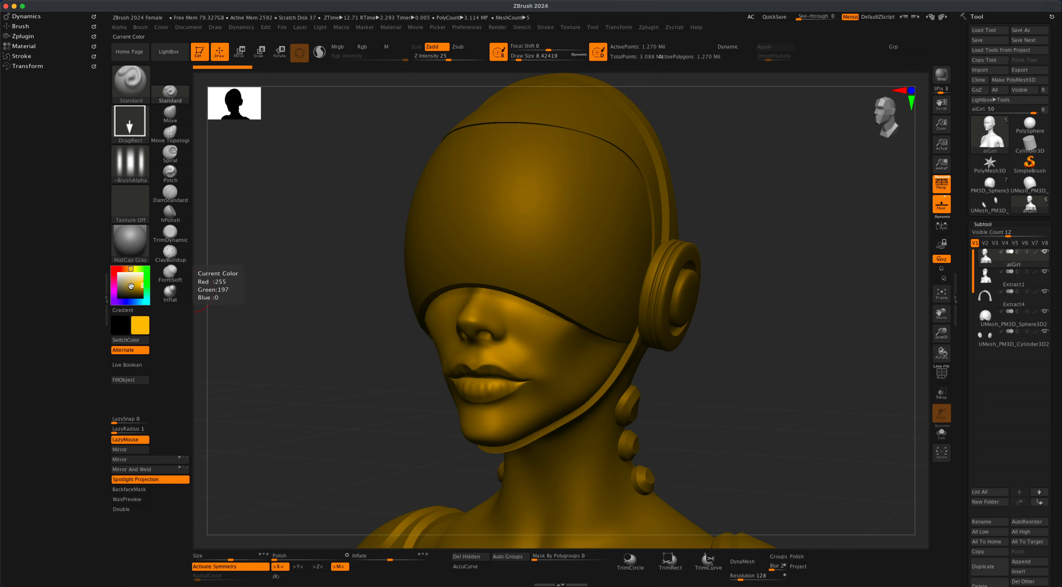
drag(127, 274, 130, 279)
click(122, 269)
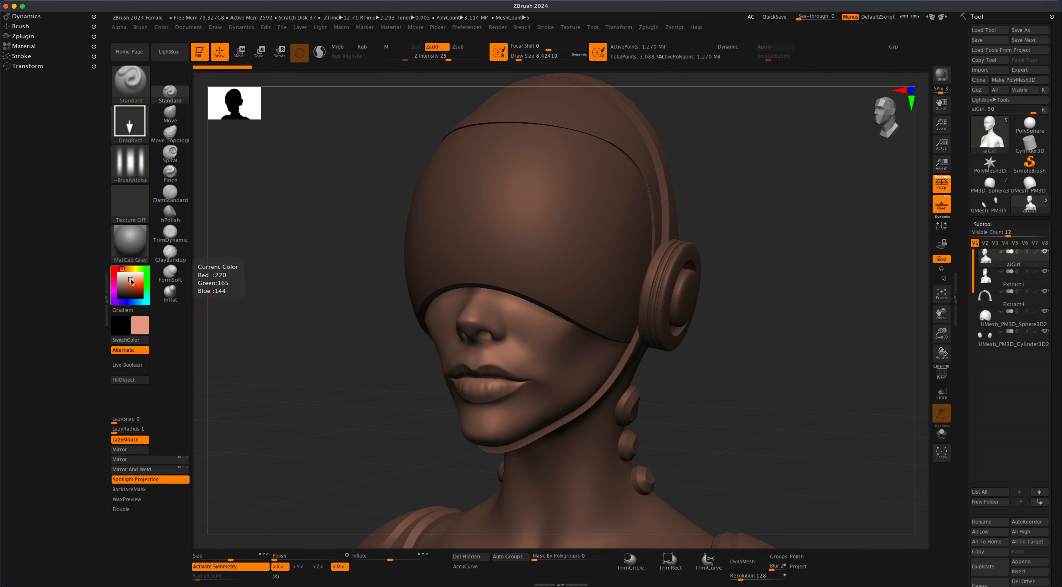
mouse_move(311, 373)
alt+mouse_down()
mouse_move(336, 374)
mouse_move(303, 365)
alt+mouse_up()
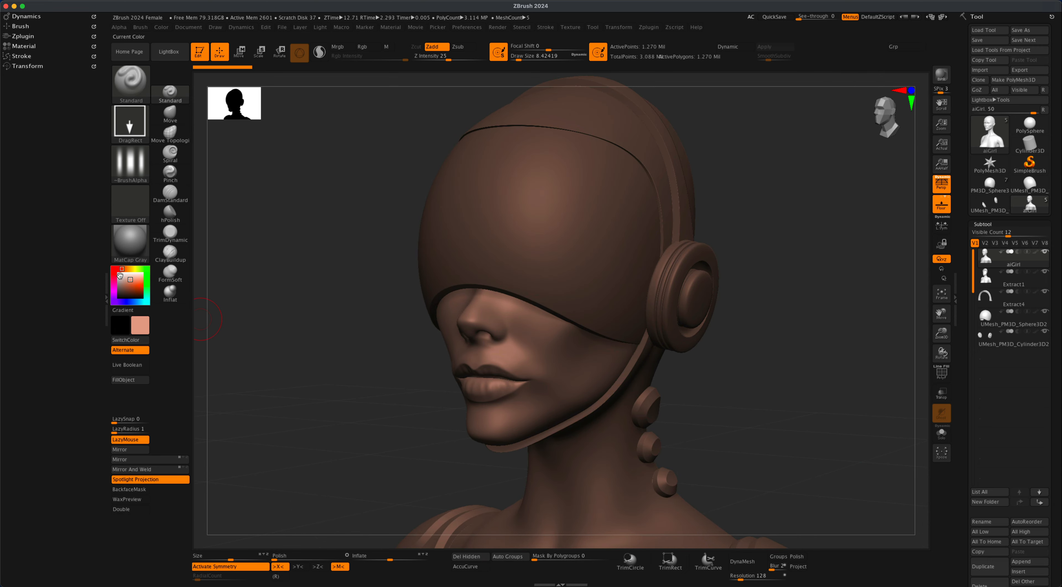
drag(129, 280, 126, 283)
click(127, 280)
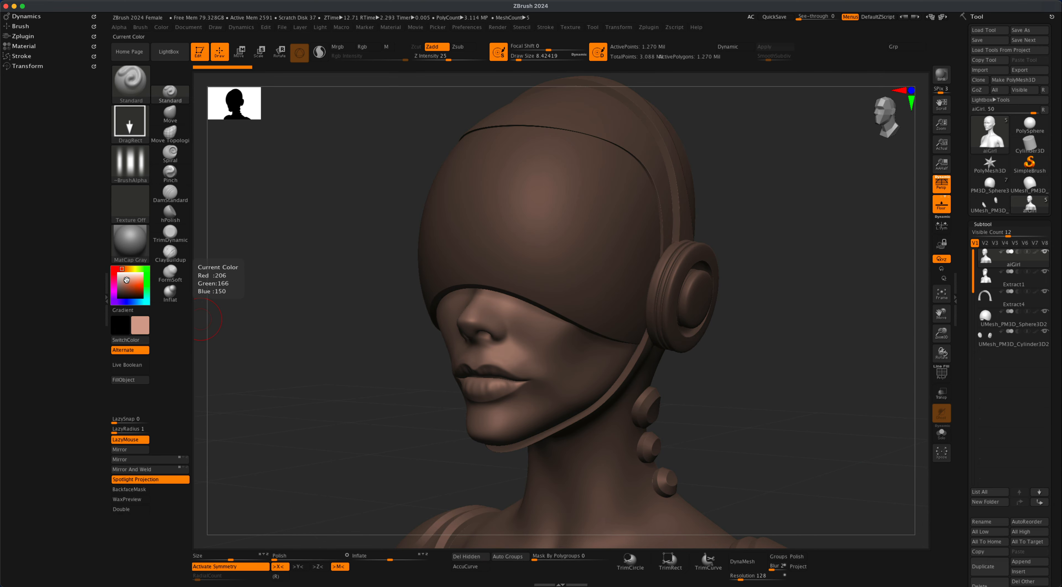
drag(305, 355, 342, 357)
alt+drag(822, 380, 815, 382)
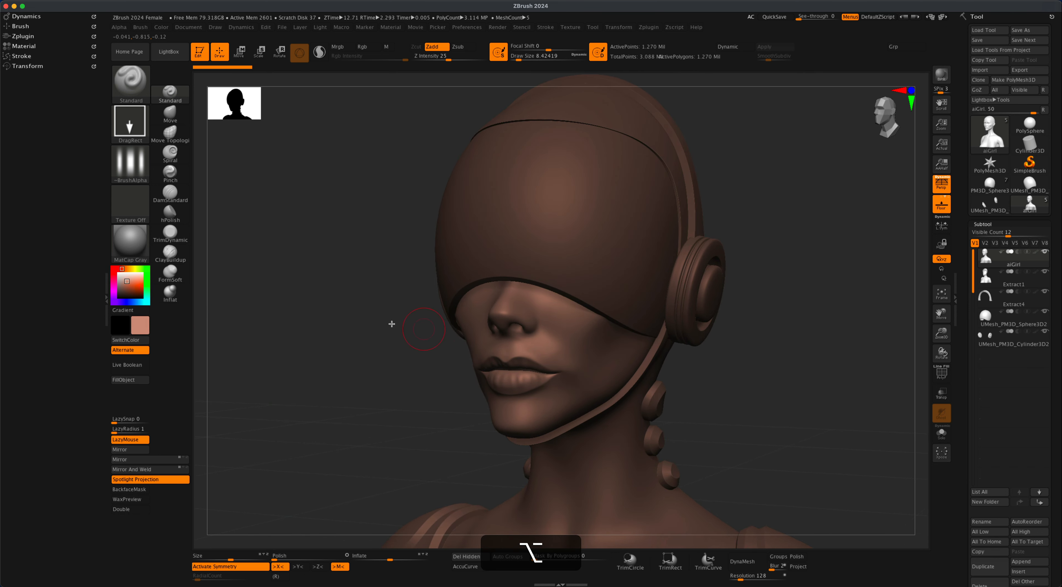
Step: Enable the Rgb channel, turn off Zadd and fill the aiGirl subtool with the skin-tone color
mouse_move(1016, 261)
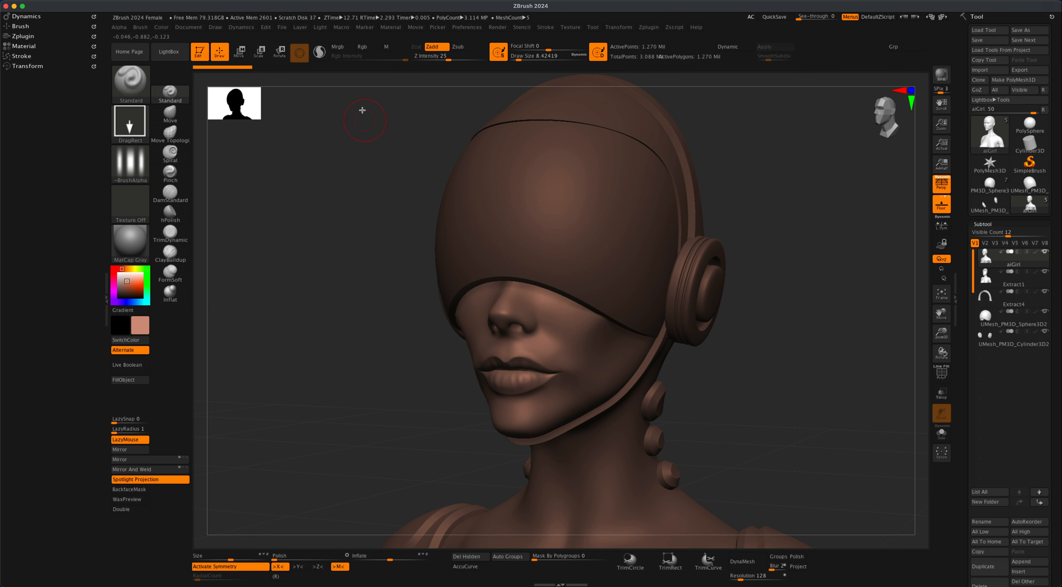
click(365, 47)
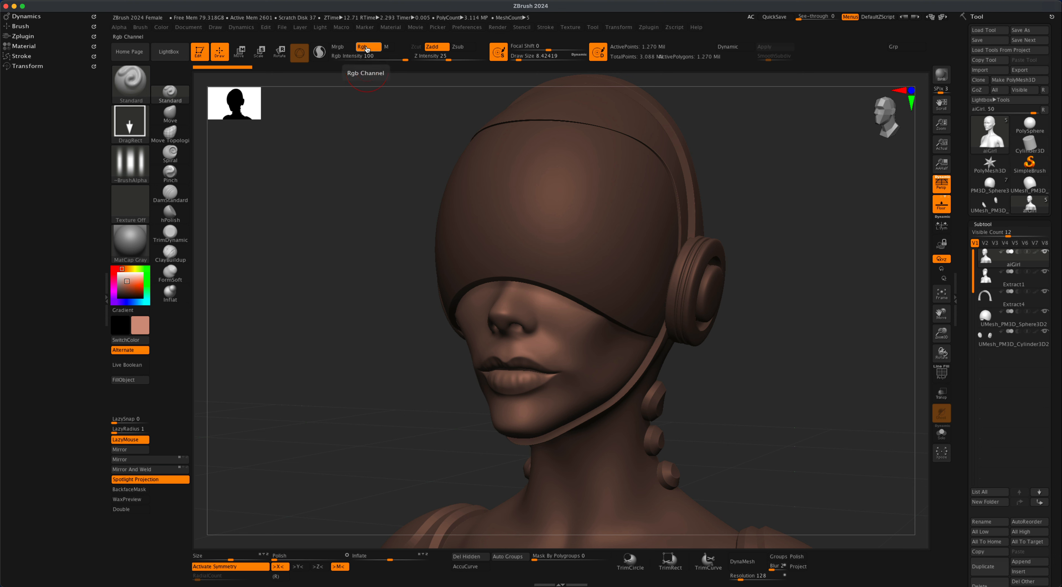
click(437, 47)
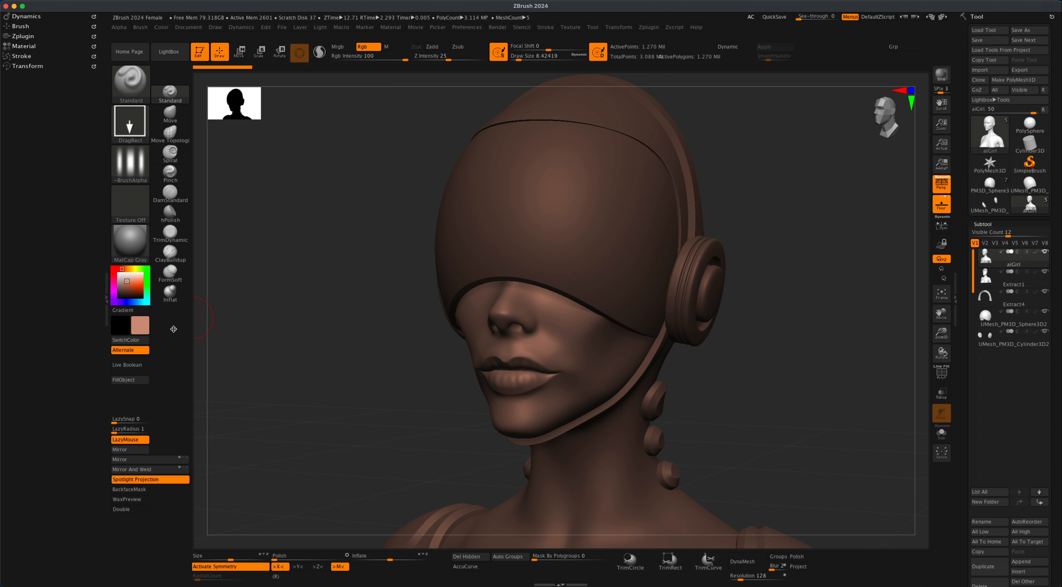
click(134, 380)
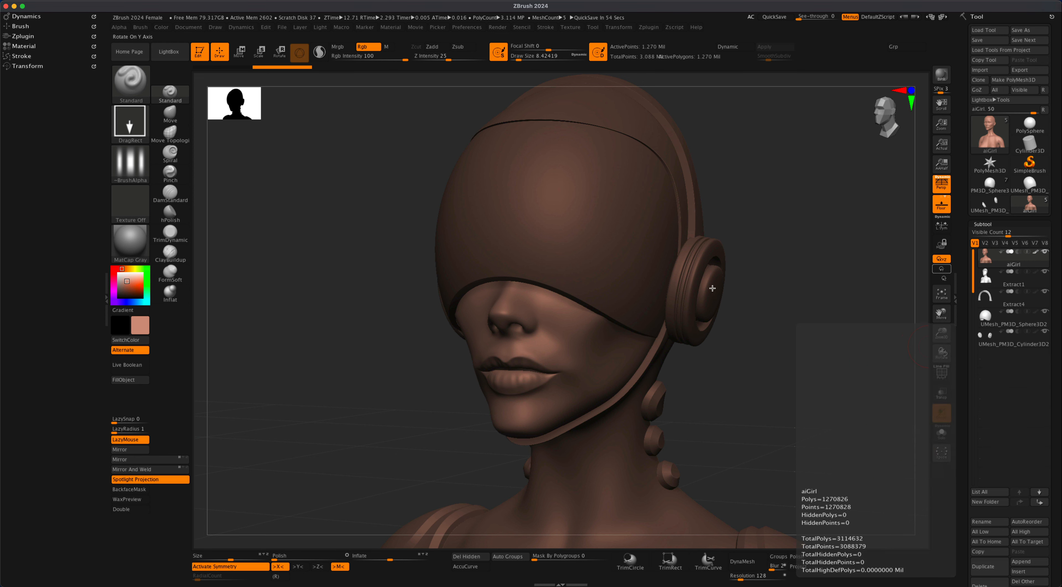
key(super)
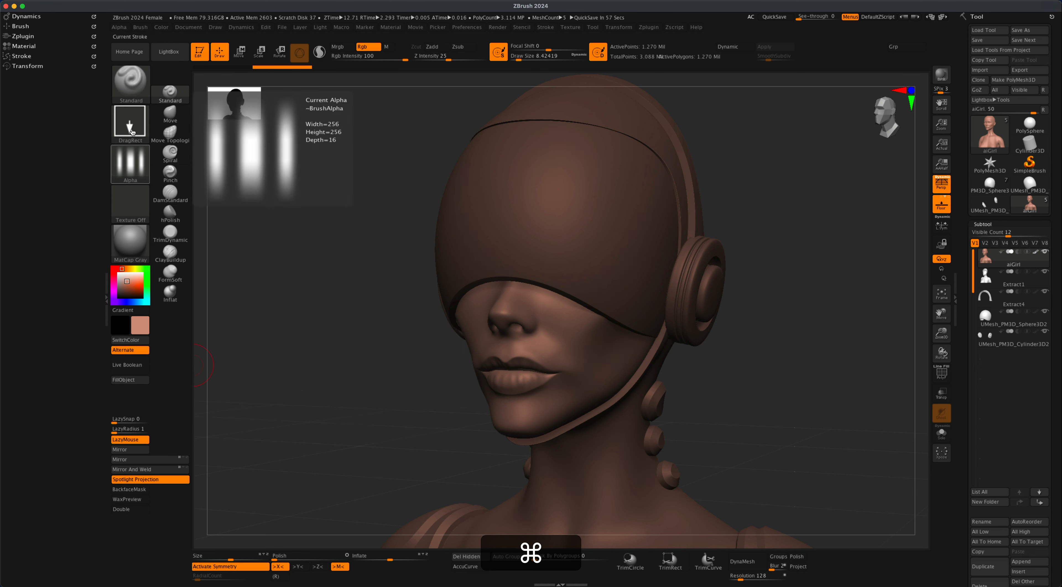
Step: Set the current paint color to a dark red for the lips
click(162, 27)
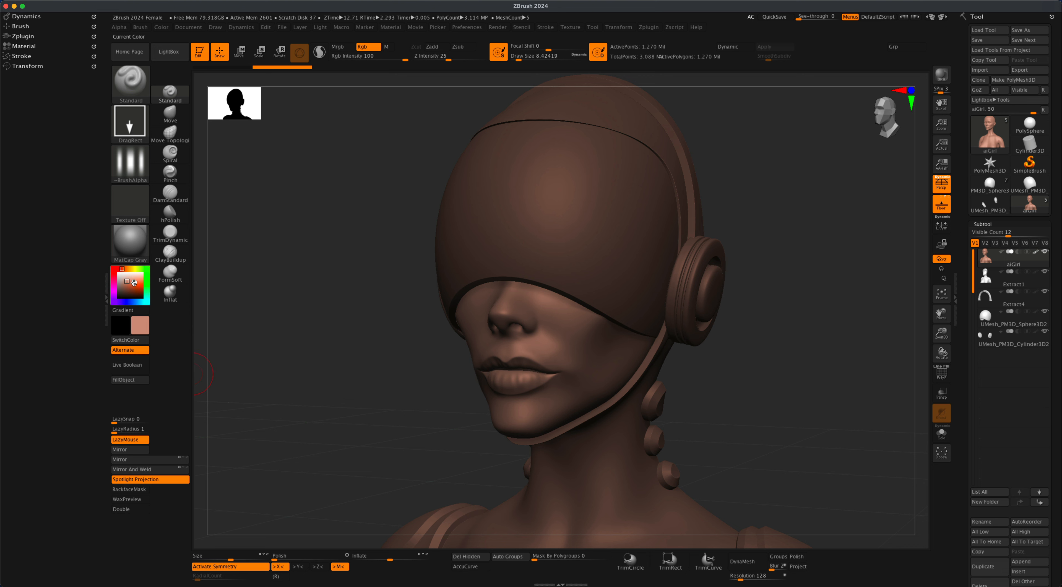
click(113, 267)
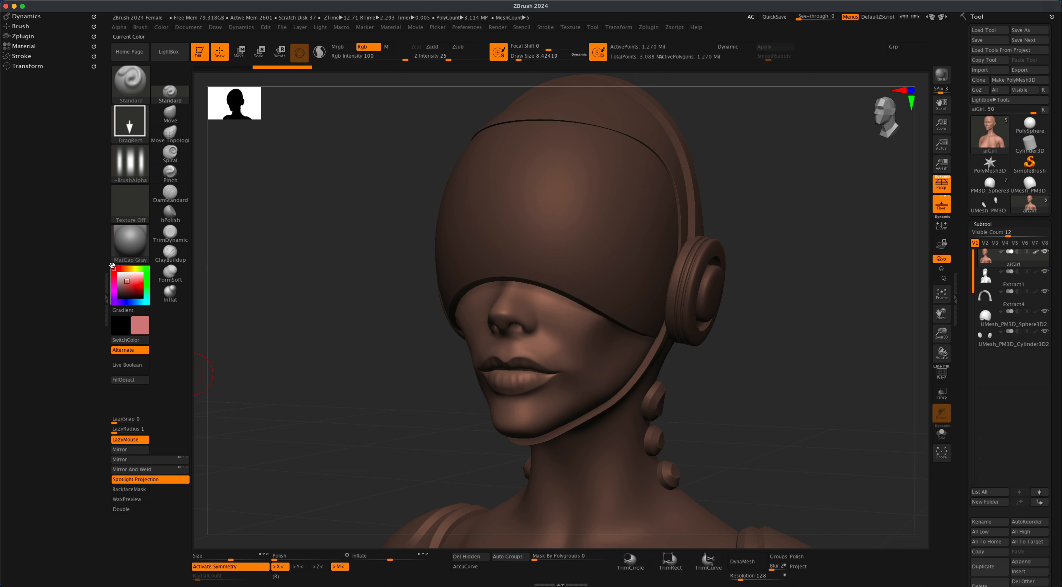
drag(129, 281, 132, 290)
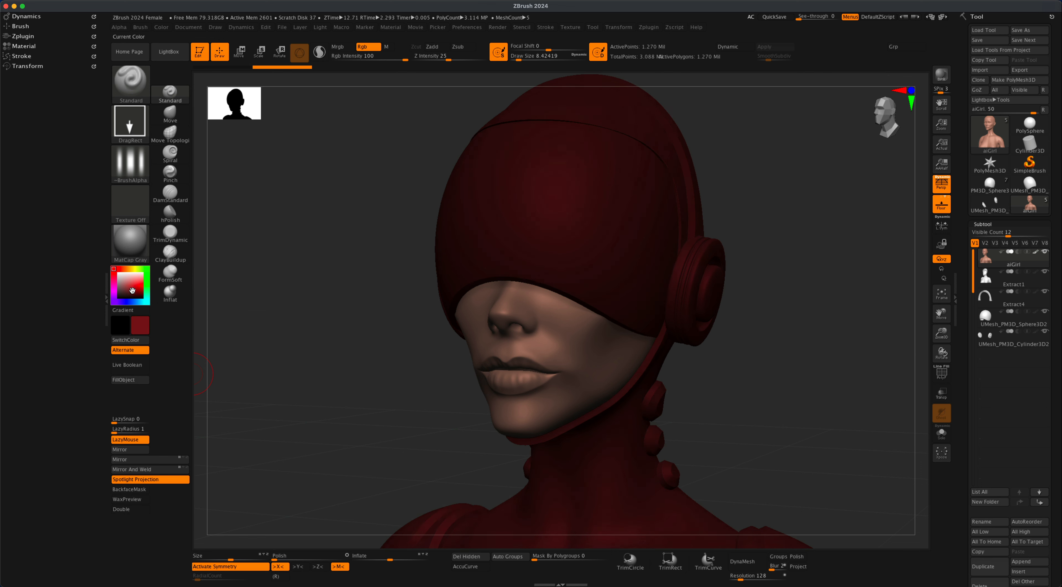
Step: Reduce the brush draw size to about 2.2 and try a dark red mark on the center of the lower lip
mouse_move(819, 373)
mouse_down()
mouse_move(822, 389)
mouse_move(826, 365)
mouse_up()
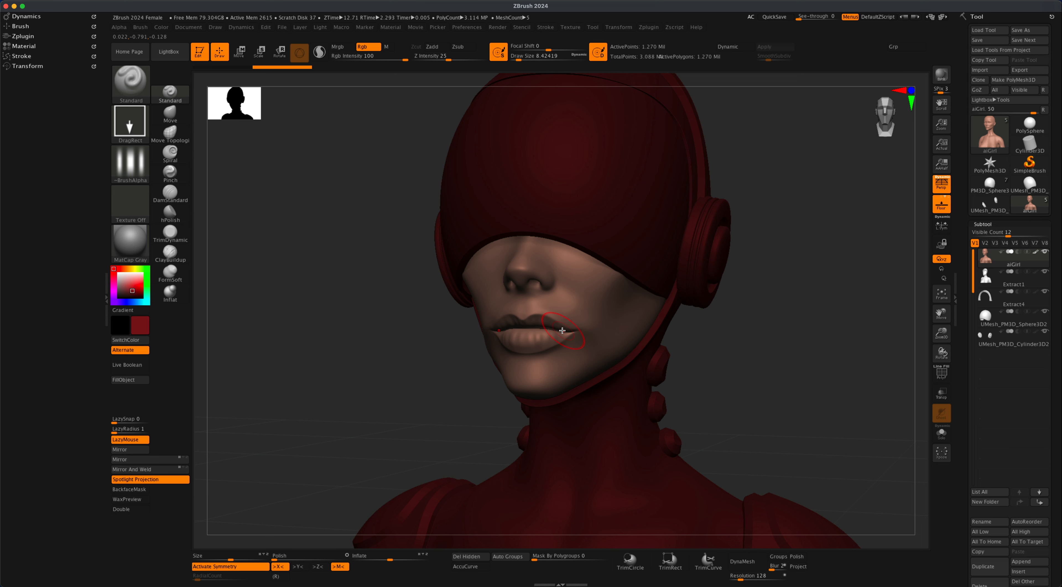
key(f)
key(alt+f)
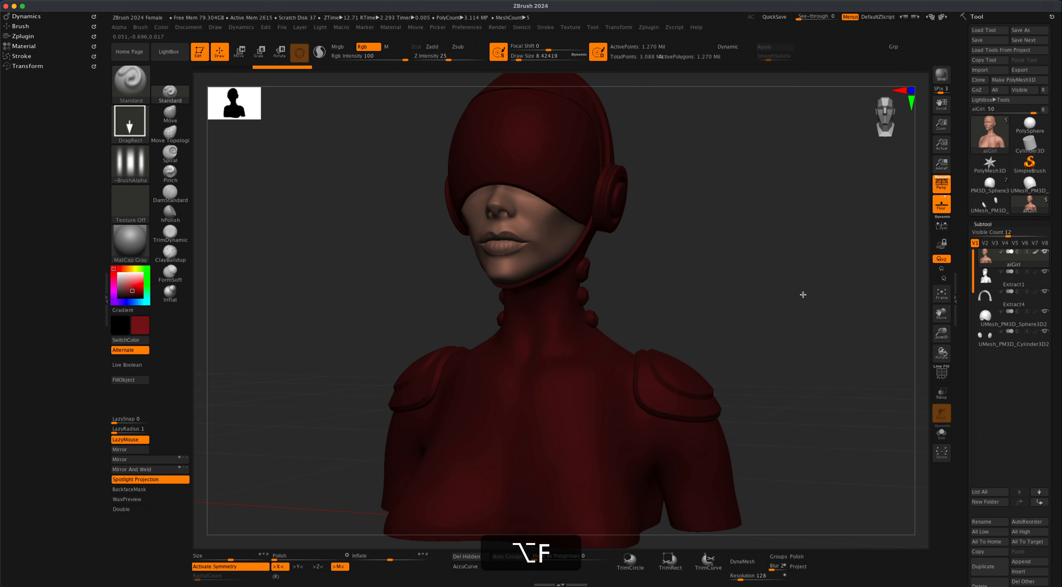
alt+drag(803, 294, 800, 373)
drag(799, 337, 823, 377)
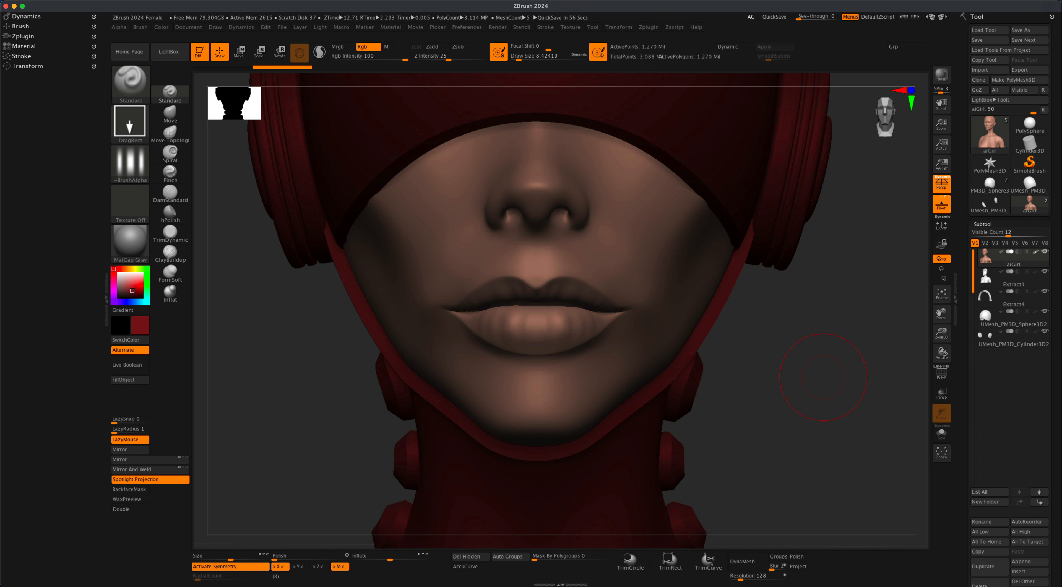
key(s)
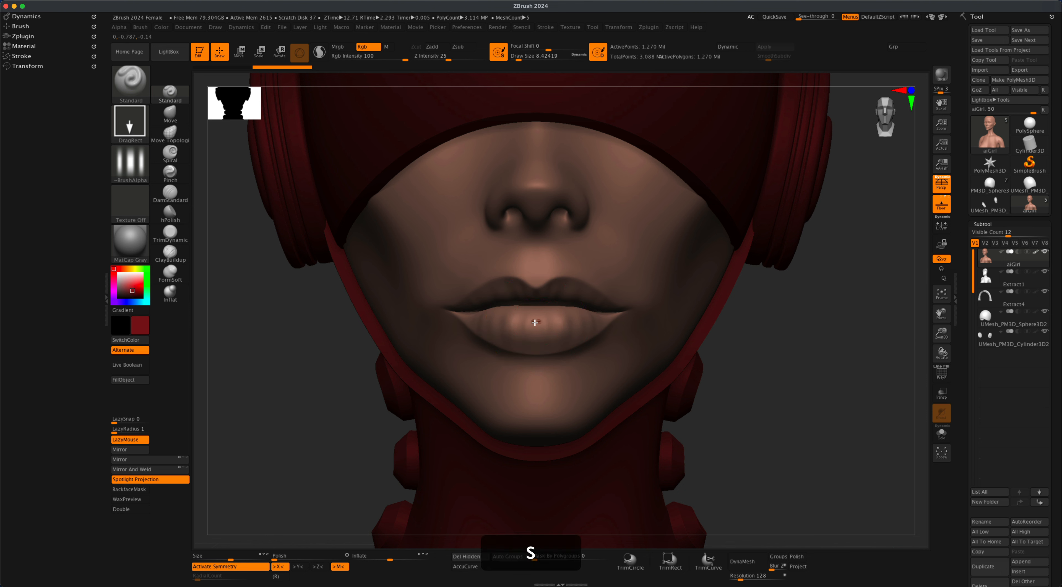
drag(532, 323, 532, 322)
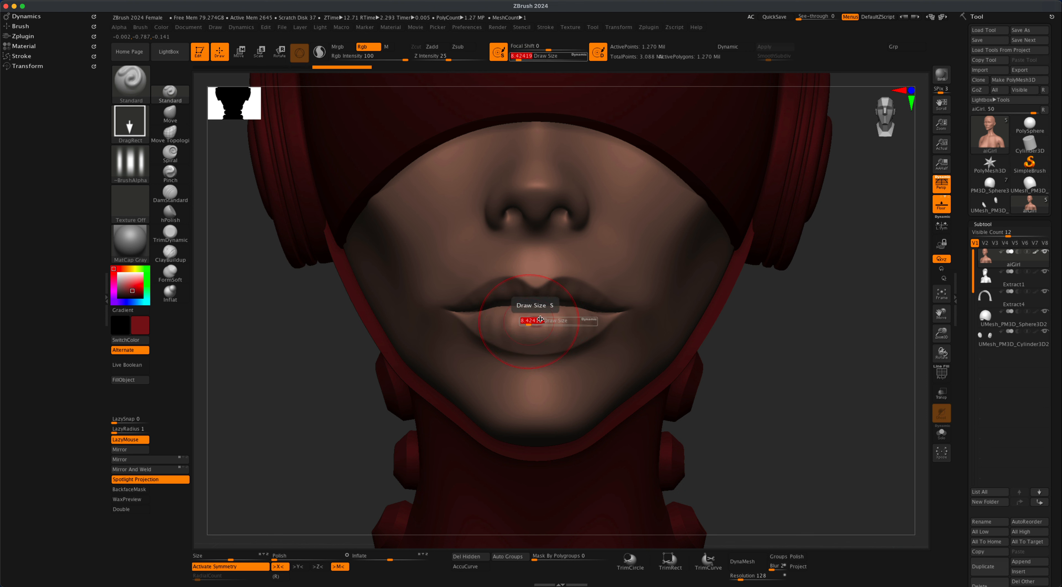
key(s)
drag(541, 323, 537, 323)
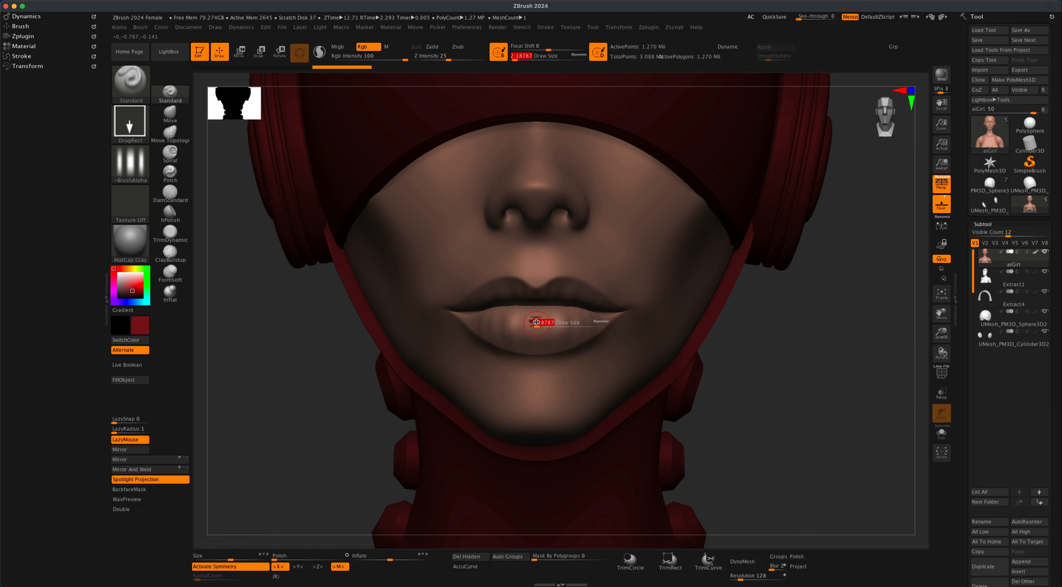
key(x)
key(x)
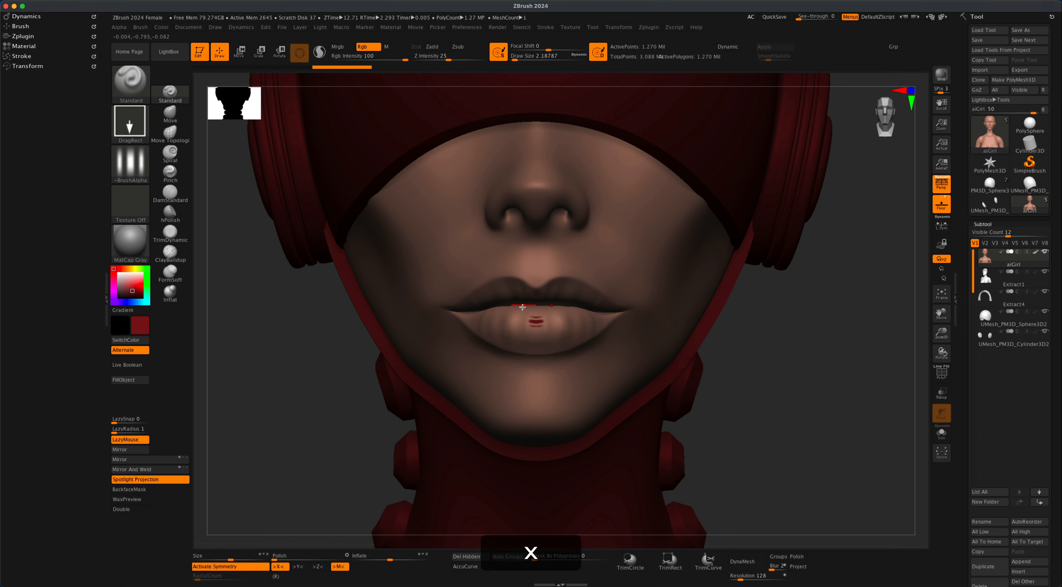
Step: Change the Standard brush's stroke to Dots and its alpha to Alpha 01
click(131, 123)
click(178, 130)
click(130, 162)
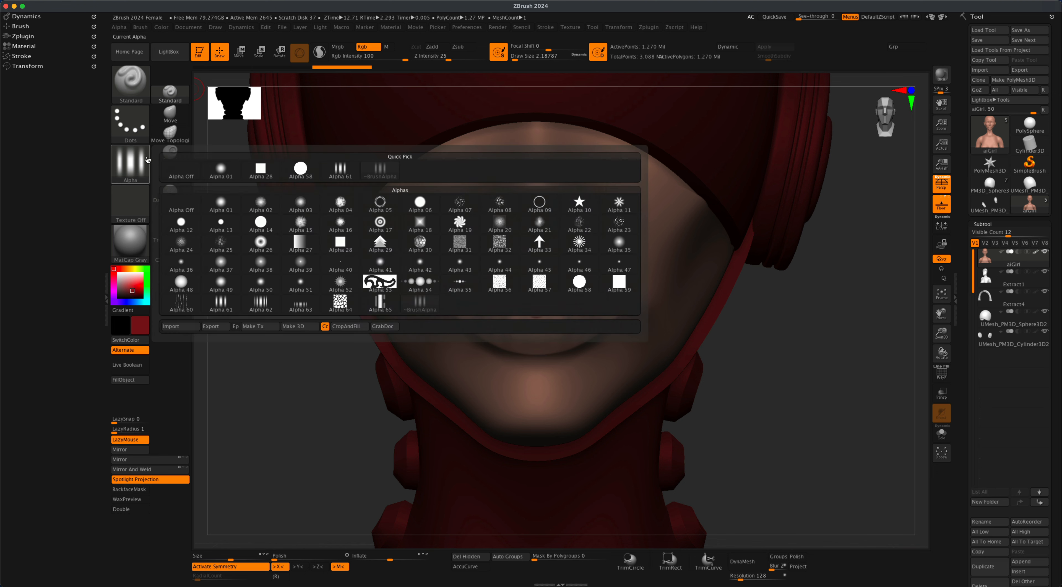
click(222, 169)
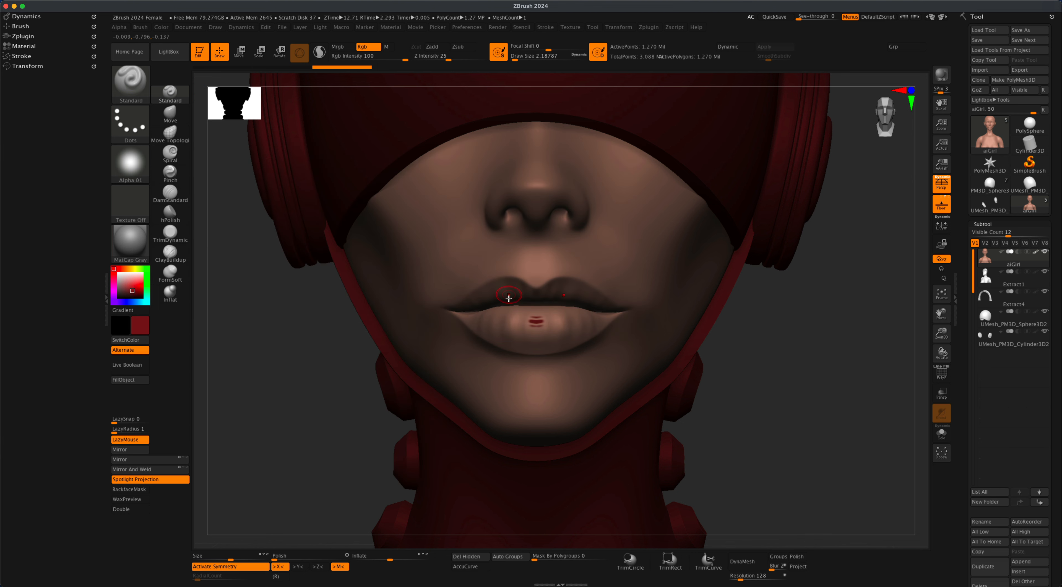
Step: Paint the lower lip dark red from its center out toward the mouth corners
mouse_move(514, 320)
mouse_down()
mouse_move(561, 315)
mouse_move(507, 329)
mouse_move(536, 331)
mouse_up()
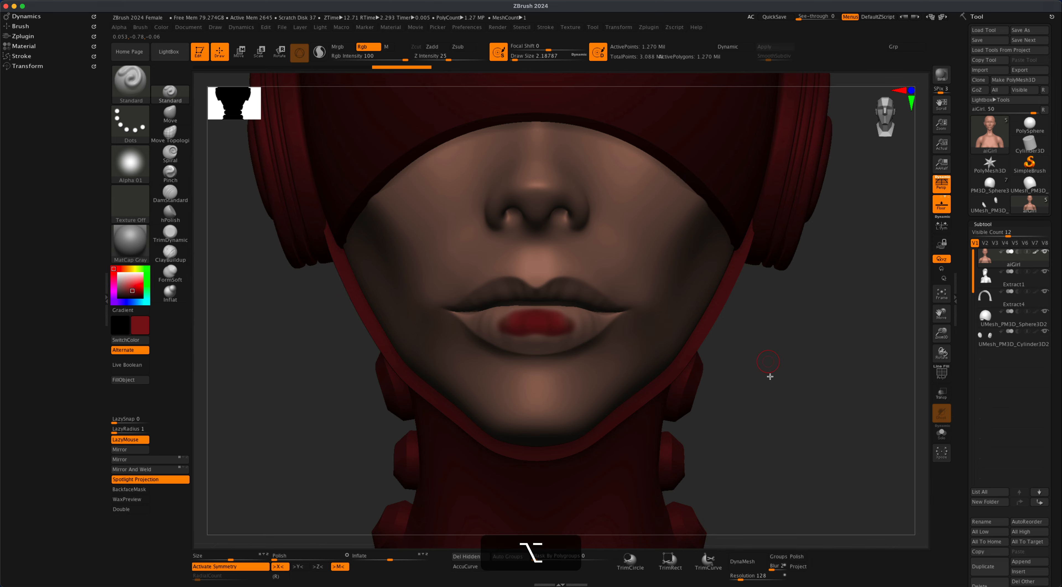
alt+drag(770, 376, 774, 394)
mouse_move(611, 320)
mouse_down()
mouse_move(588, 329)
mouse_move(621, 313)
mouse_up()
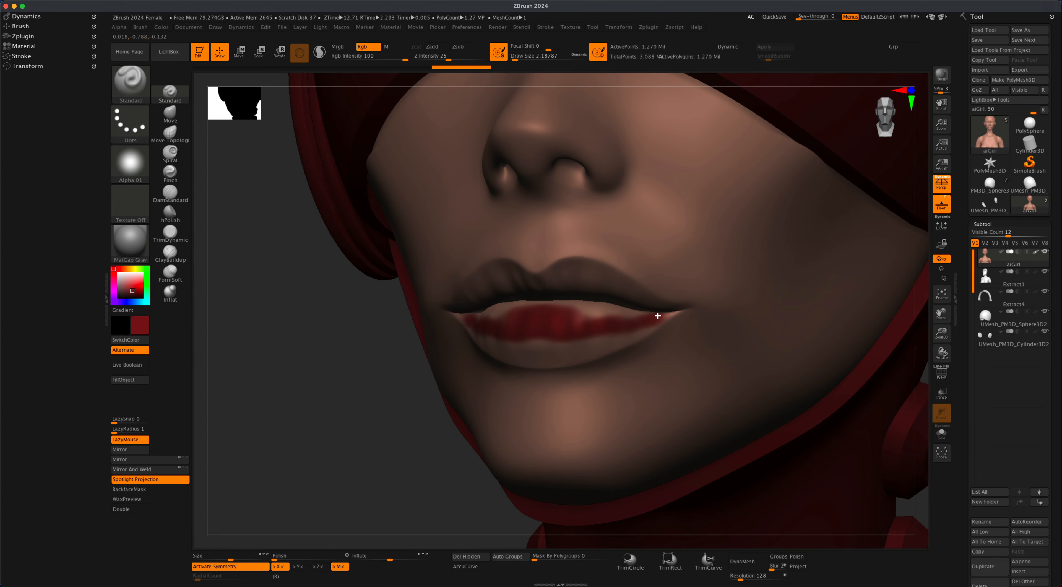
drag(658, 315, 543, 346)
Step: Set the draw size to about 1.8 and extend the dark red along the lower lip's bottom edge and corners
key(s)
key(s)
click(608, 335)
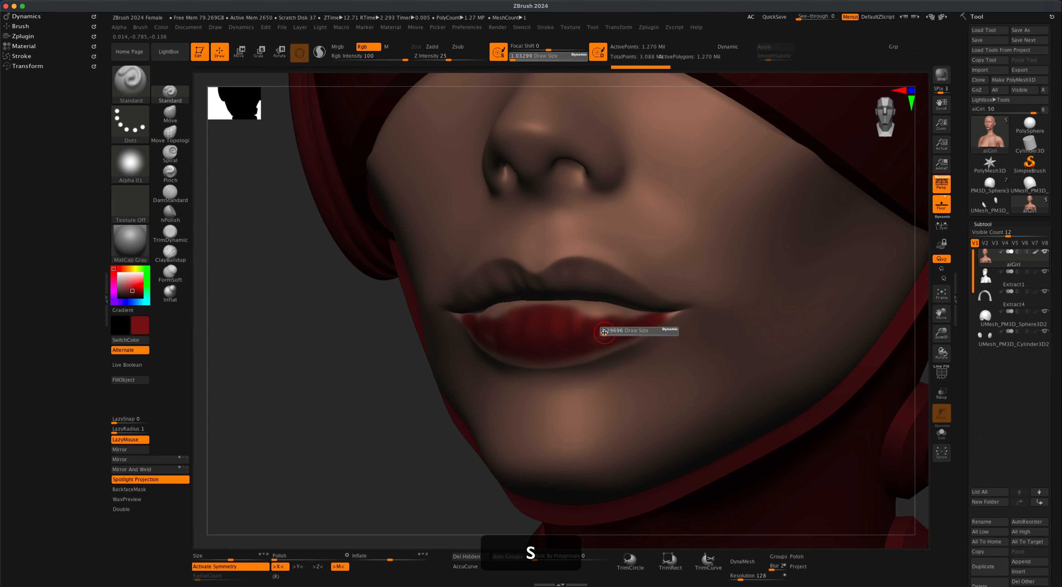
mouse_move(670, 314)
mouse_down()
mouse_move(524, 360)
mouse_move(603, 348)
mouse_up()
drag(351, 364, 417, 367)
drag(595, 341, 563, 347)
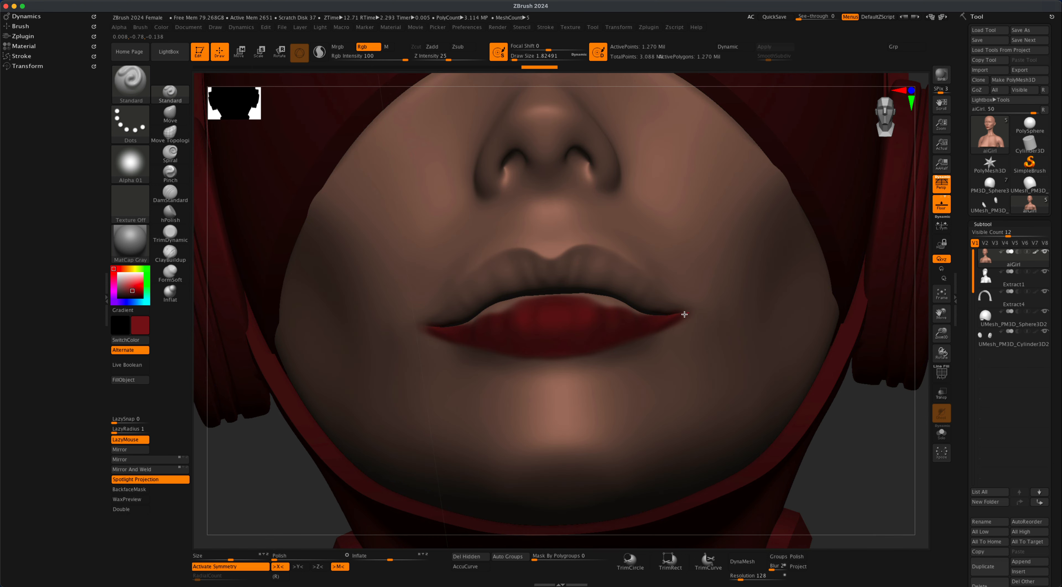
mouse_move(878, 419)
mouse_down()
mouse_move(867, 439)
mouse_move(863, 428)
mouse_up()
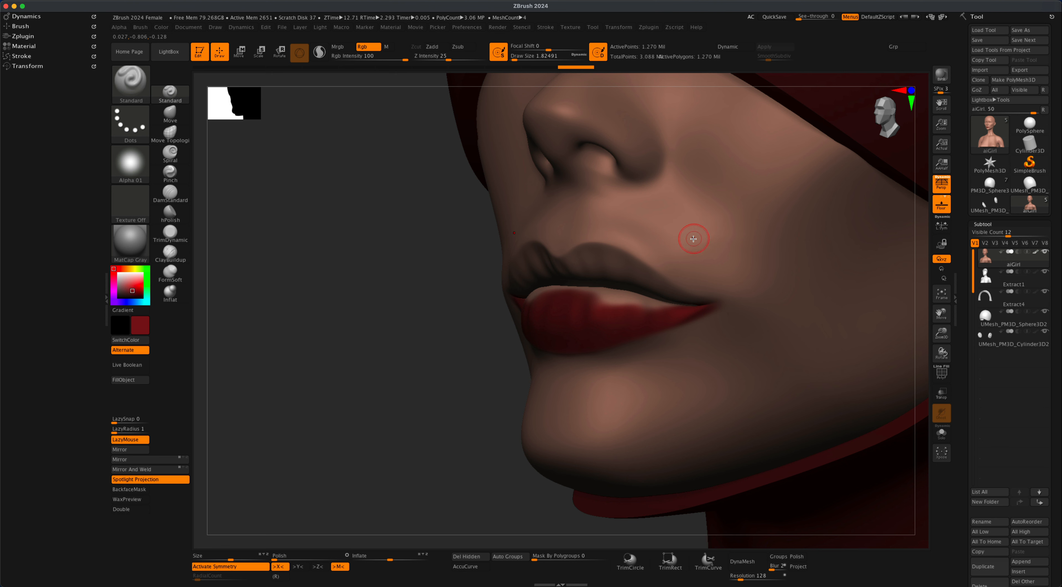
Step: Sample the face's skin tone as the paint color and resample the dark red from the lower lip
key(c)
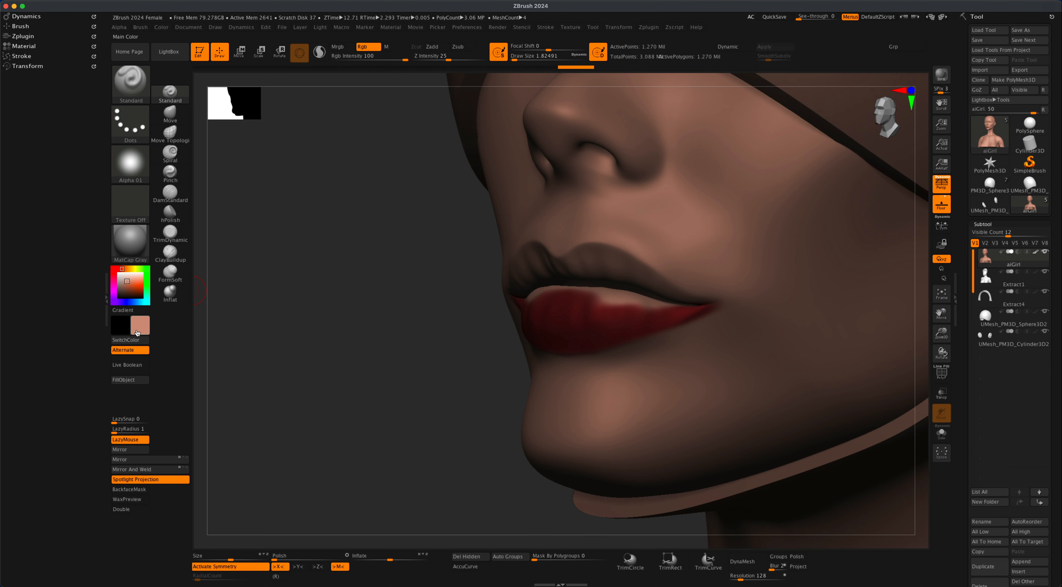
mouse_move(142, 324)
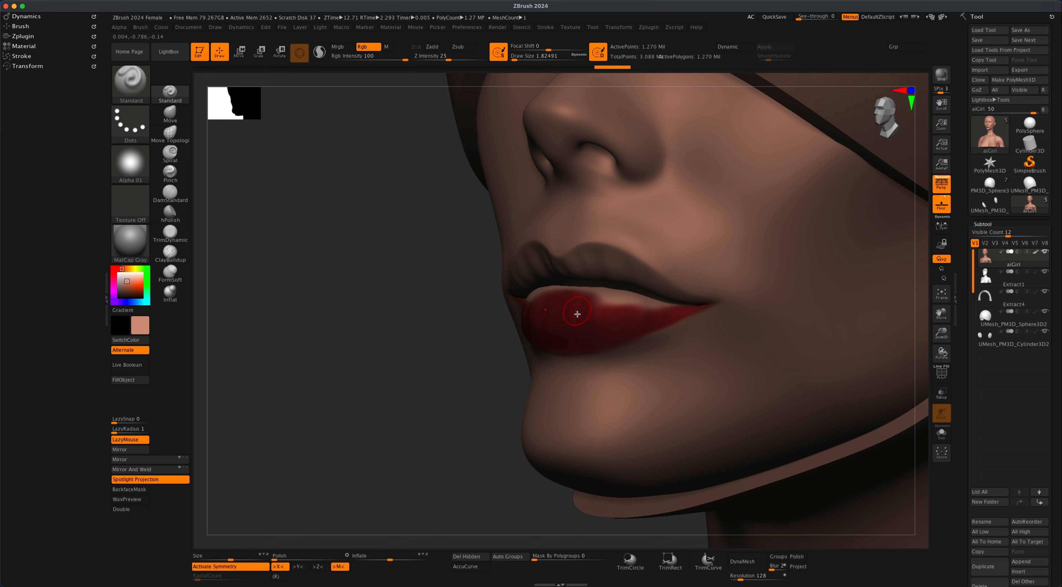
drag(496, 341, 464, 359)
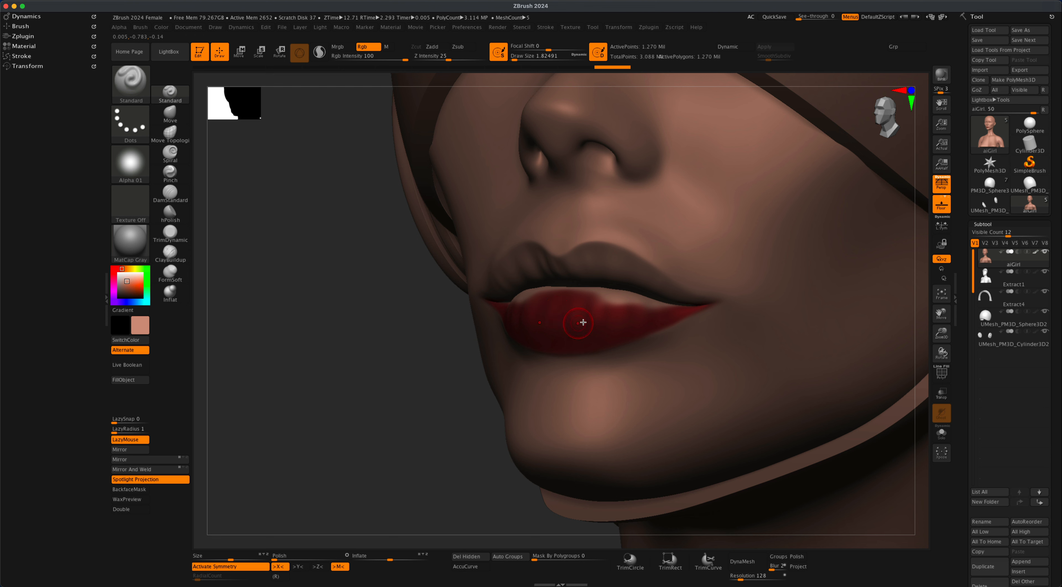
drag(583, 328, 564, 329)
key(c)
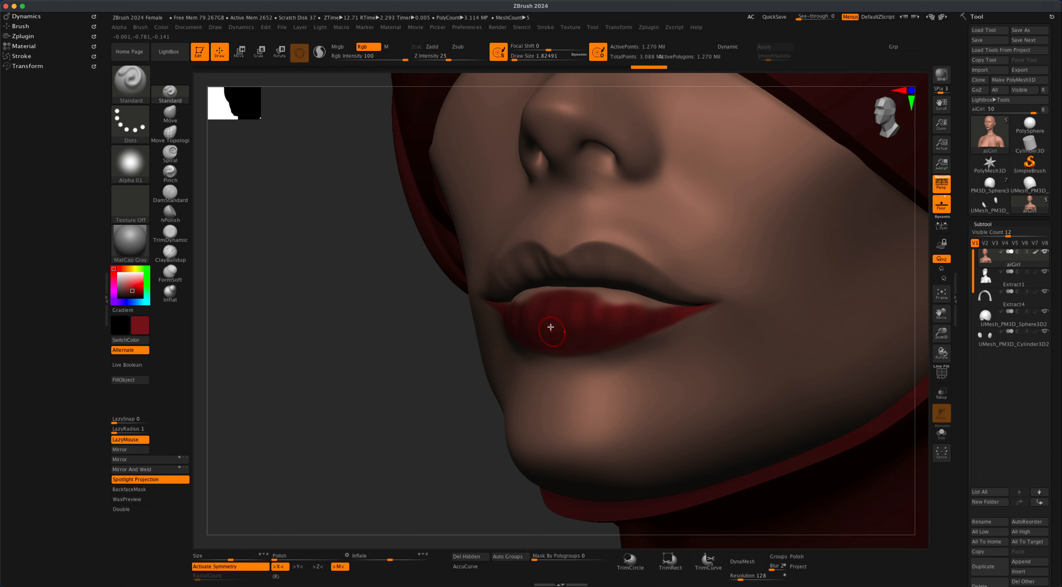
Step: Fill the unpainted upper edge of the lower lip with dark red along the mouth opening
mouse_move(591, 303)
mouse_down()
mouse_move(652, 300)
mouse_move(616, 288)
mouse_move(573, 294)
mouse_up()
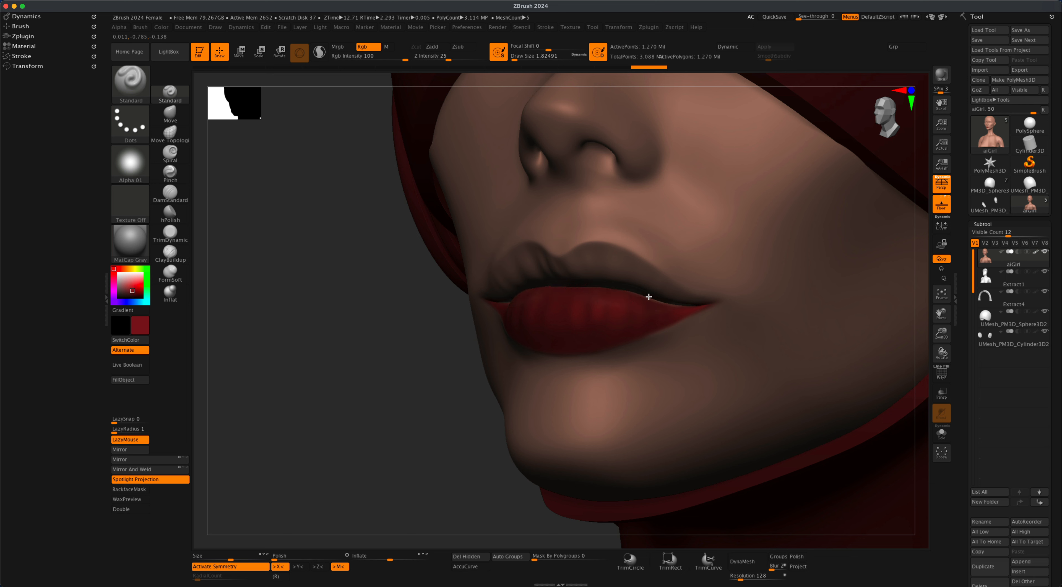
mouse_move(648, 297)
mouse_down()
mouse_move(670, 300)
mouse_move(652, 301)
mouse_up()
drag(436, 371, 388, 367)
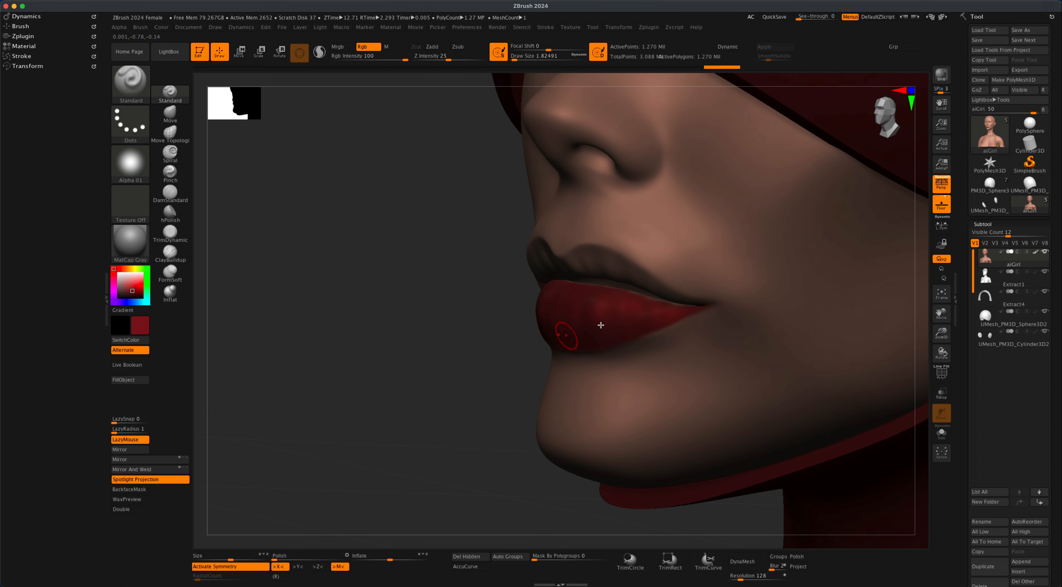
drag(625, 295, 629, 297)
drag(436, 351, 457, 332)
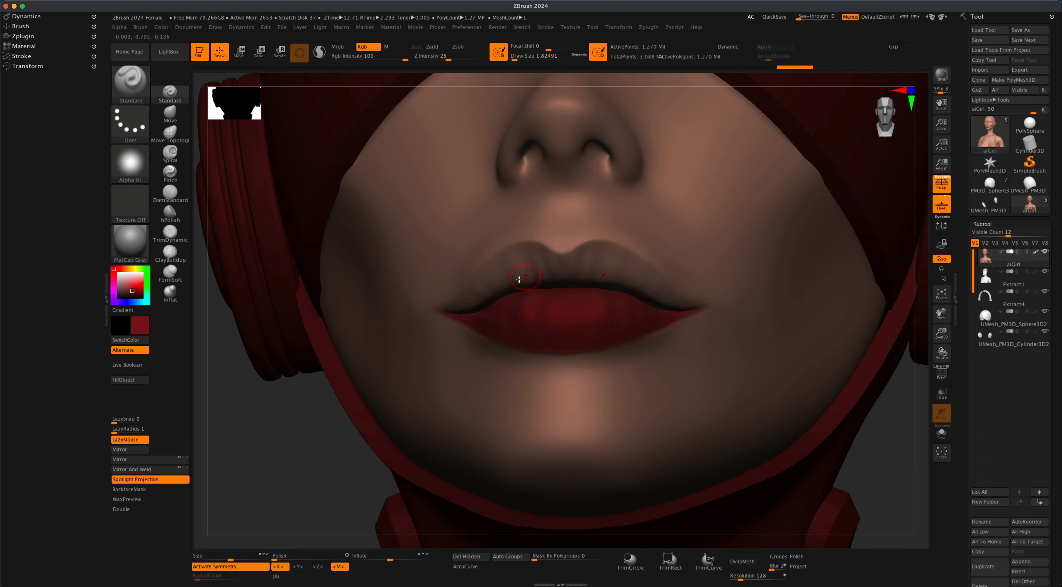
Step: Paint the upper lip dark red and refine its outline with the sampled skin tone at draw size 1
mouse_move(521, 269)
mouse_down()
mouse_move(474, 287)
mouse_move(522, 249)
mouse_move(552, 247)
mouse_move(489, 265)
mouse_move(485, 297)
mouse_move(594, 266)
mouse_move(514, 271)
mouse_up()
mouse_move(617, 269)
mouse_down()
mouse_move(687, 301)
mouse_move(507, 270)
mouse_up()
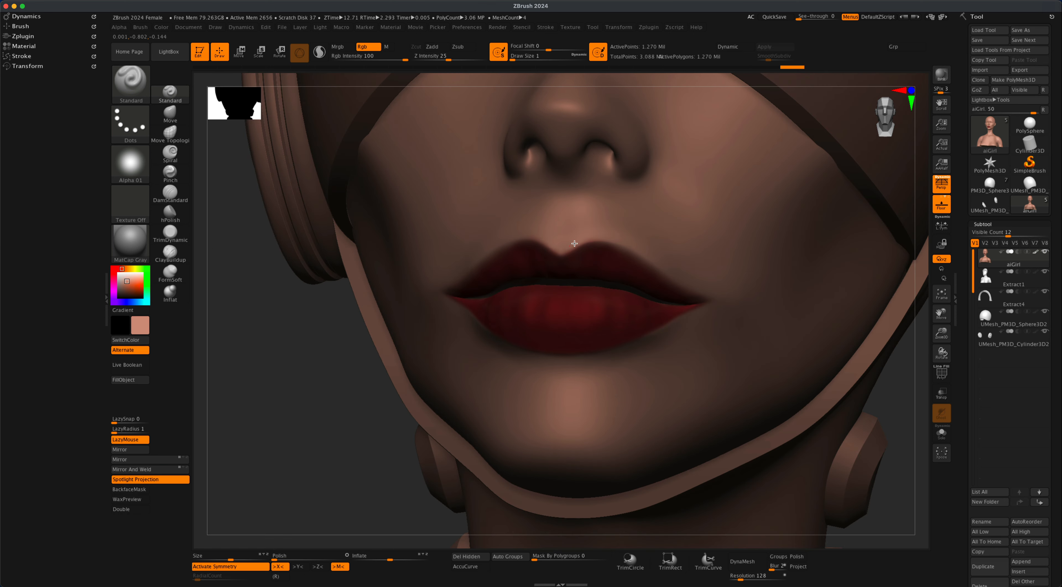
key(c)
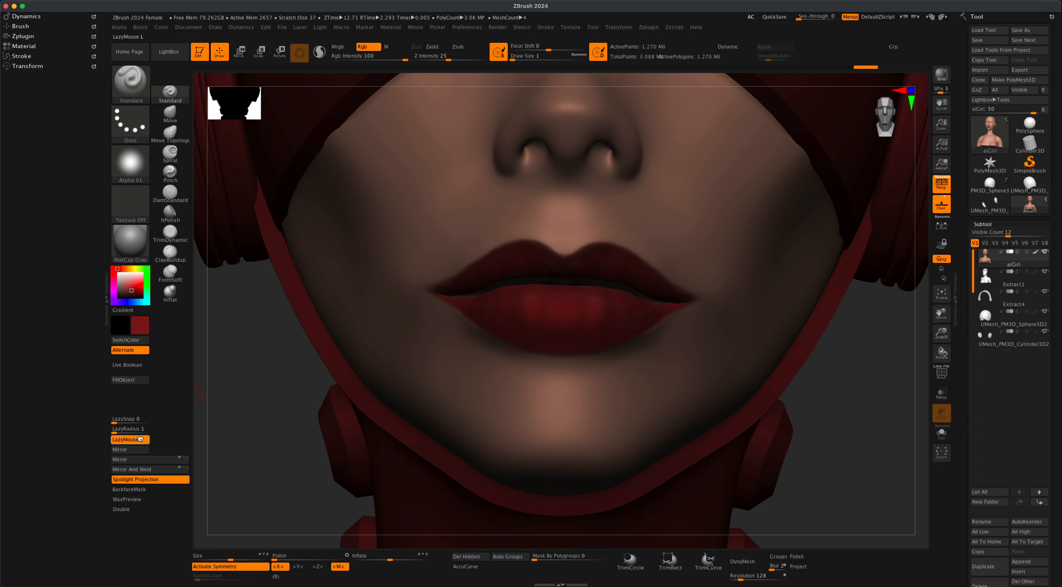
Step: Raise the LazyMouse radius past 20 and turn LazyMouse off
drag(114, 432, 124, 433)
mouse_move(845, 387)
mouse_down()
mouse_move(854, 390)
mouse_move(843, 377)
mouse_up()
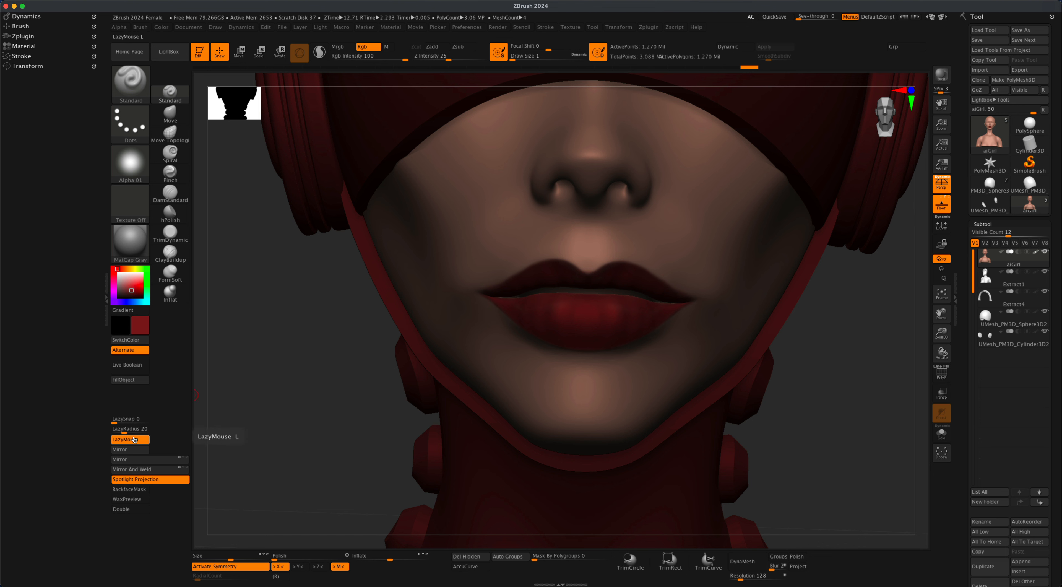
click(135, 430)
click(130, 439)
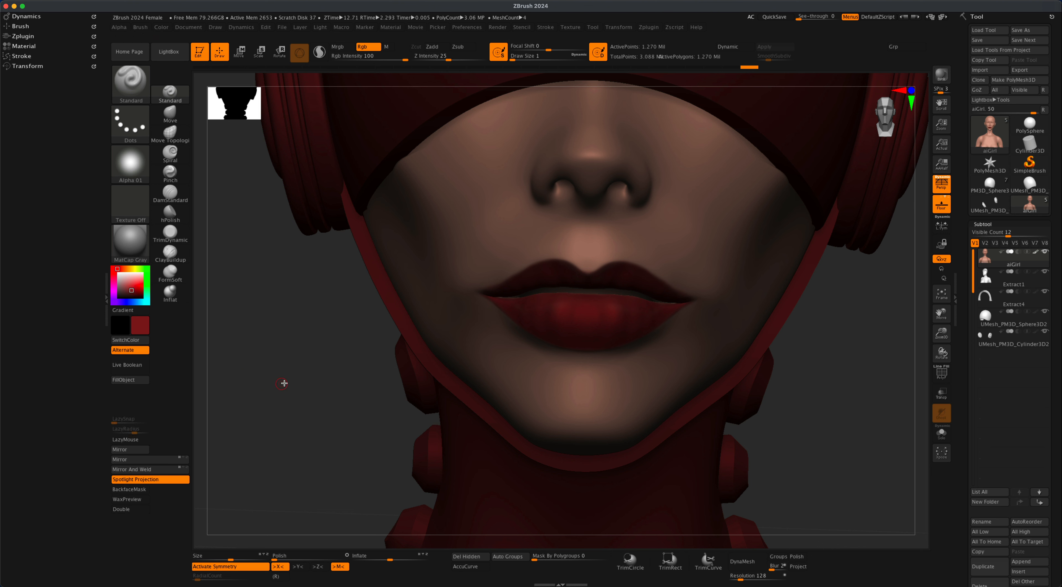
Step: Set the draw size to about 4.3 and shade both lips with a slightly lighter, less saturated red
key(s)
click(291, 383)
drag(137, 281, 128, 288)
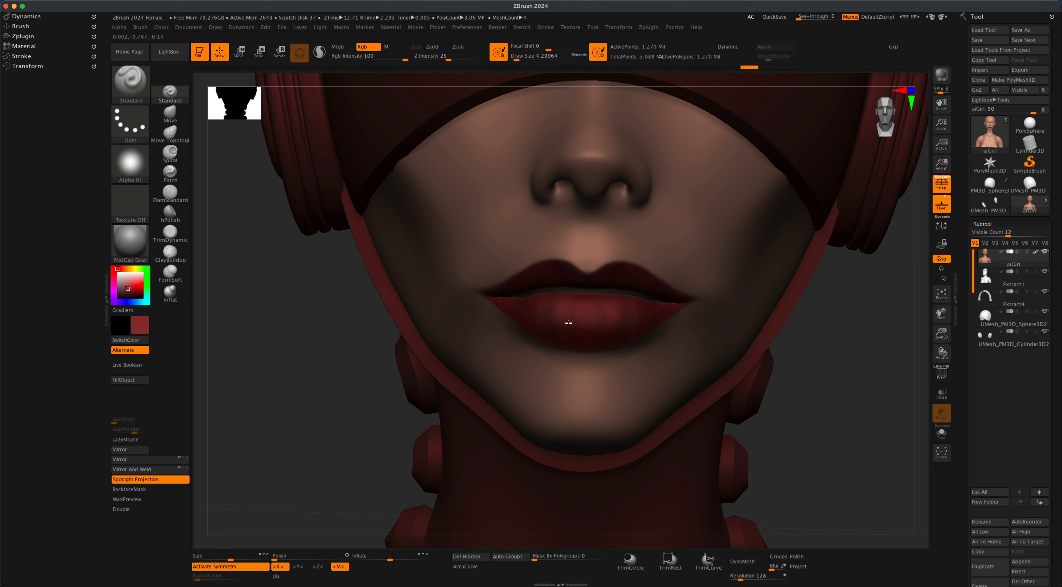
drag(627, 317, 646, 322)
drag(348, 373, 352, 329)
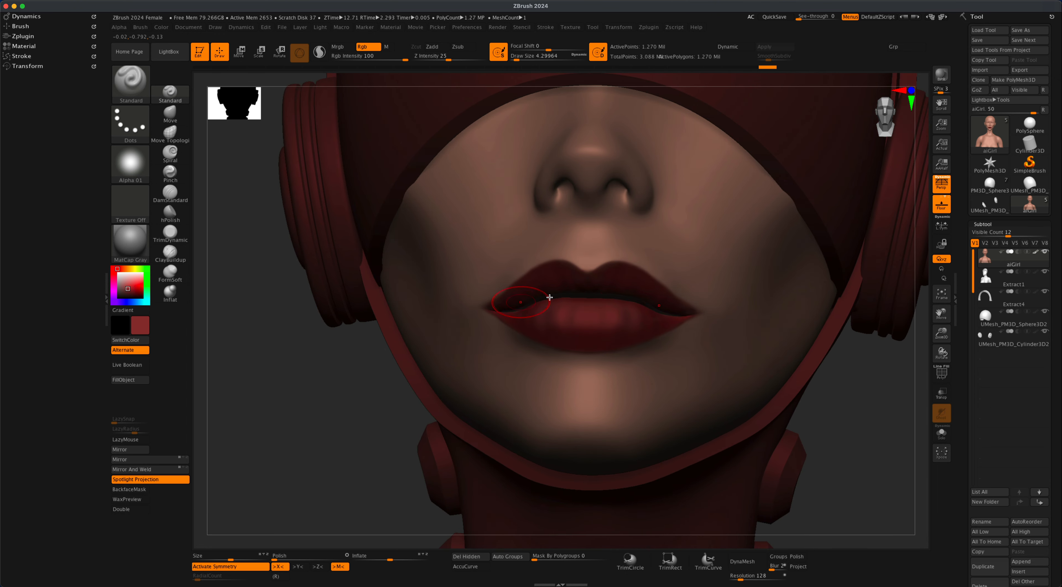
drag(614, 284, 630, 290)
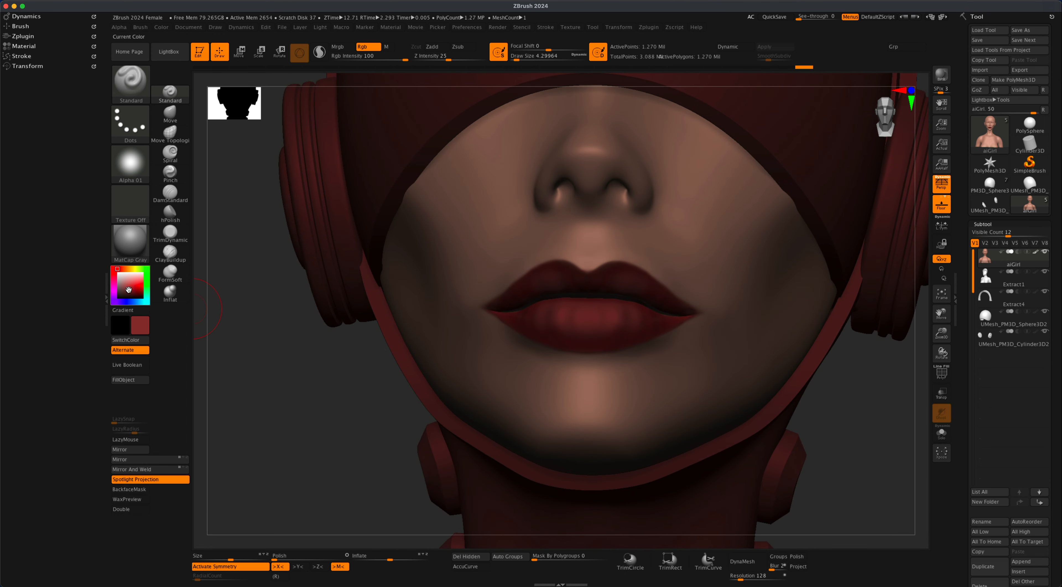
Step: Choose a lighter pinkish red at draw size about 1.3, try a highlight on the lower lip and undo it
click(127, 285)
key(s)
click(273, 341)
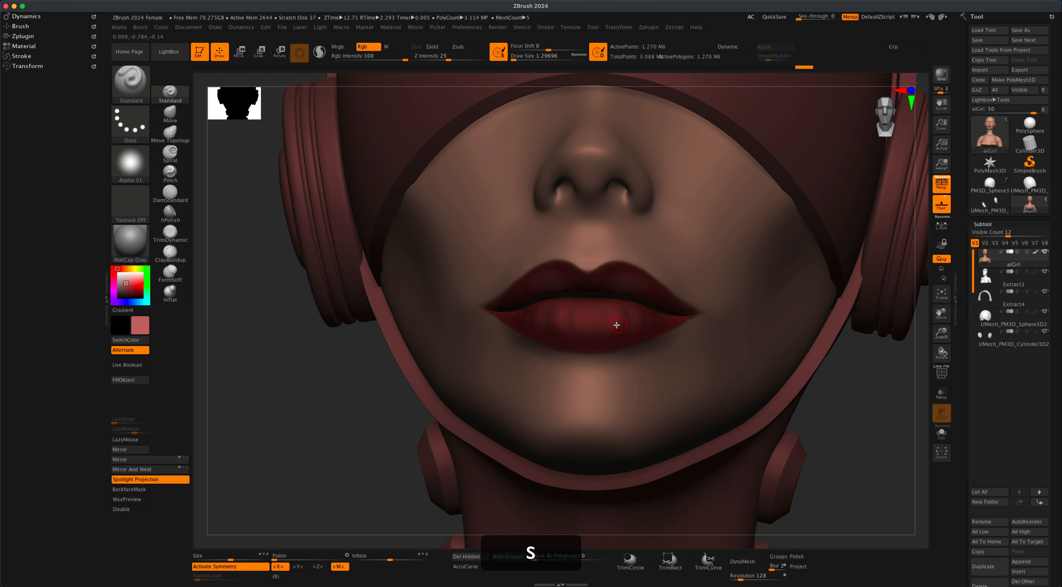
key(super+z)
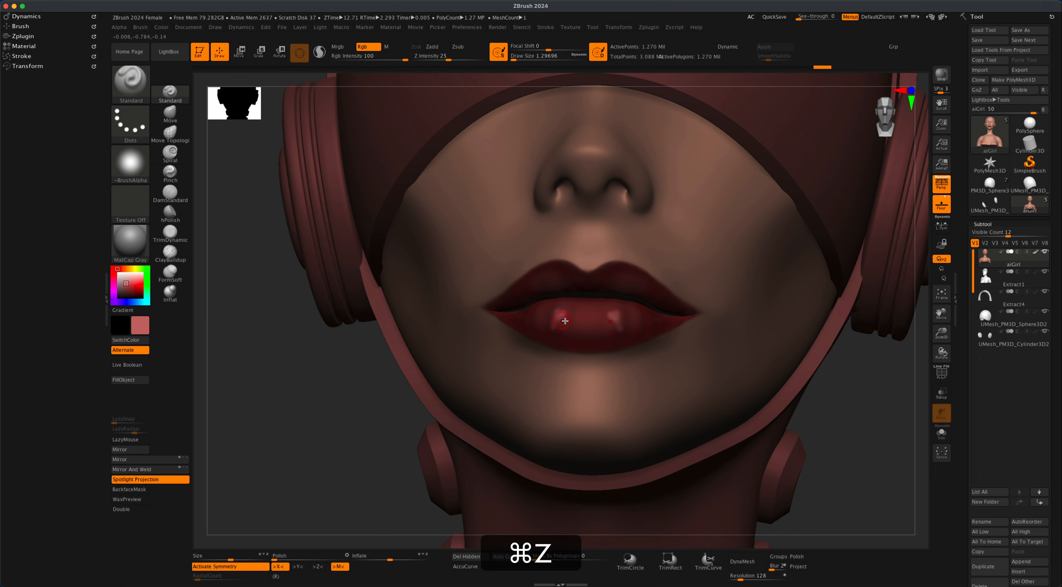
Step: Set the draw size to about 3.7 and add a soft pinkish-red highlight to the center of the lower lip
key(s)
click(580, 317)
mouse_move(577, 315)
mouse_down()
mouse_move(606, 312)
mouse_move(616, 285)
mouse_move(617, 294)
mouse_move(631, 286)
mouse_move(614, 284)
mouse_move(592, 311)
mouse_move(601, 317)
mouse_up()
key(super+z)
drag(351, 396, 593, 302)
key(shift)
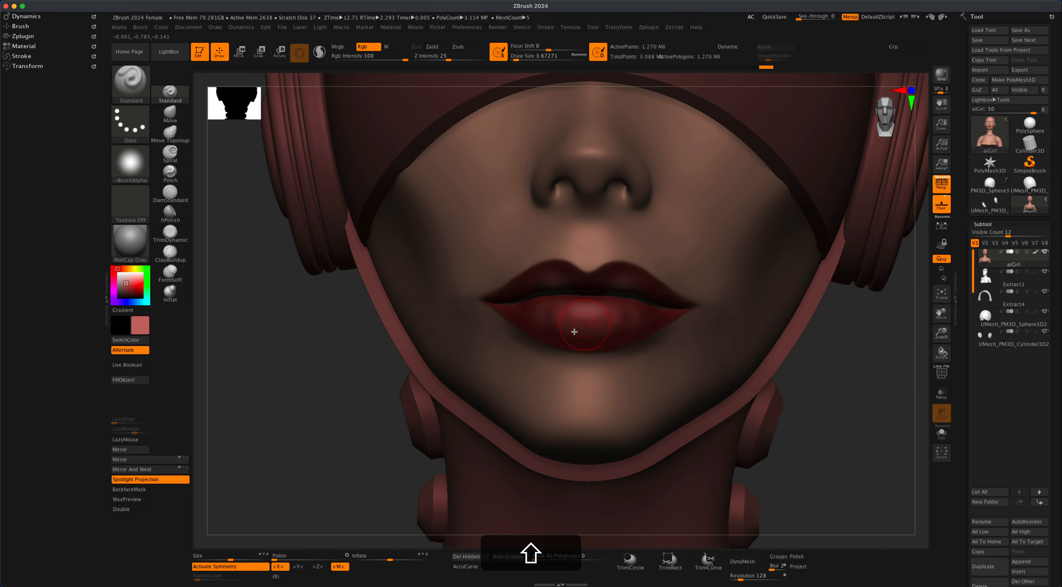
drag(326, 398, 438, 309)
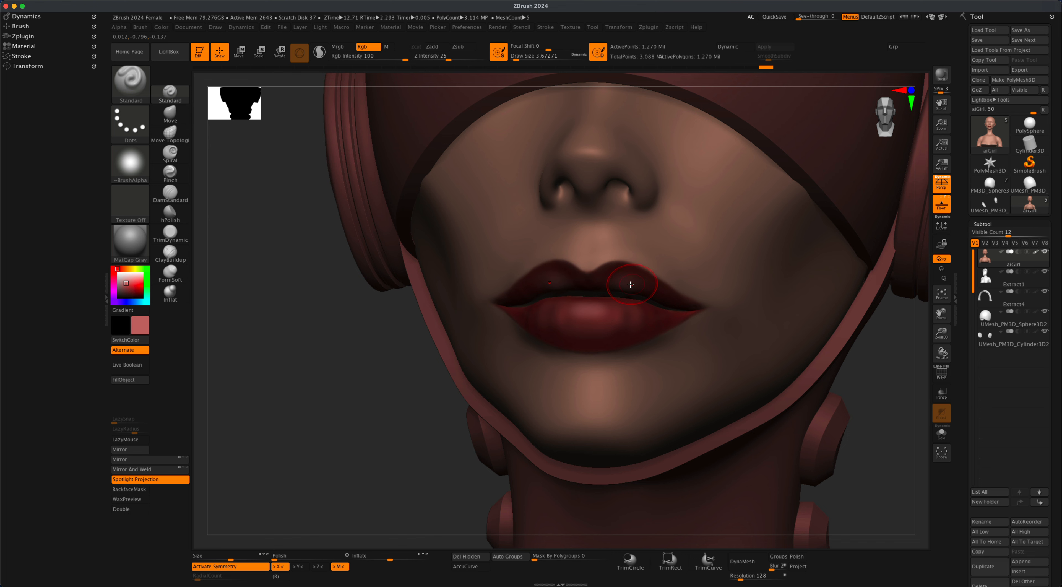
Step: Blend the lip shading, sample a darker red from the lips and touch up the lower lip with it
key(shift)
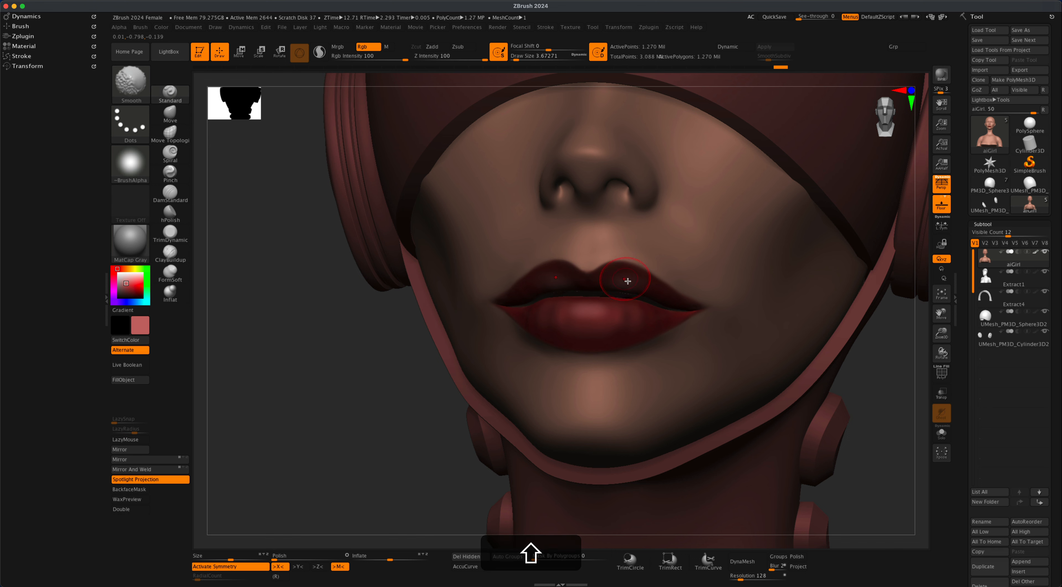
mouse_move(386, 393)
alt+shift+mouse_down()
mouse_move(343, 437)
mouse_move(465, 366)
alt+shift+mouse_up()
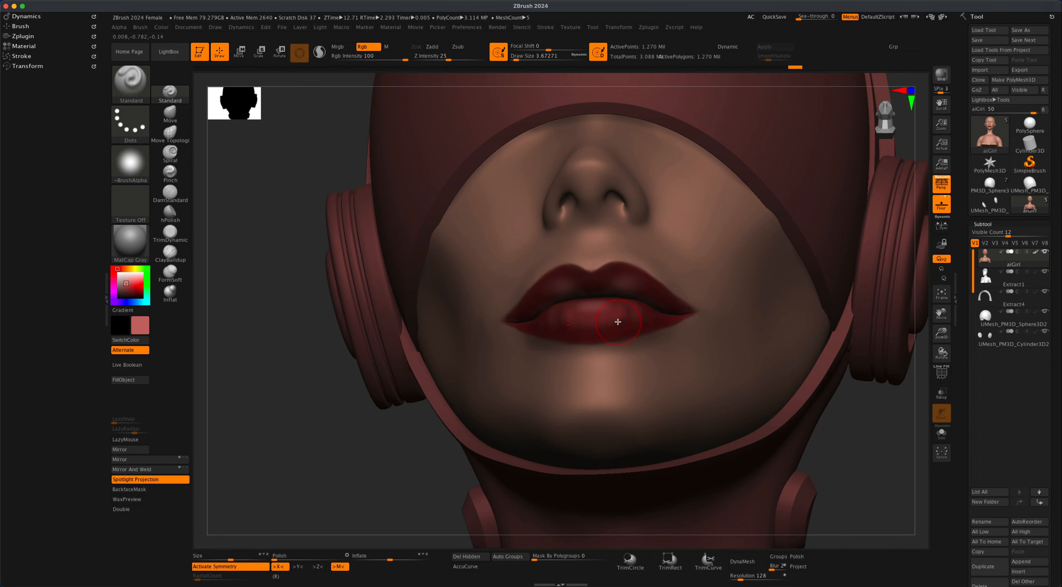
key(c)
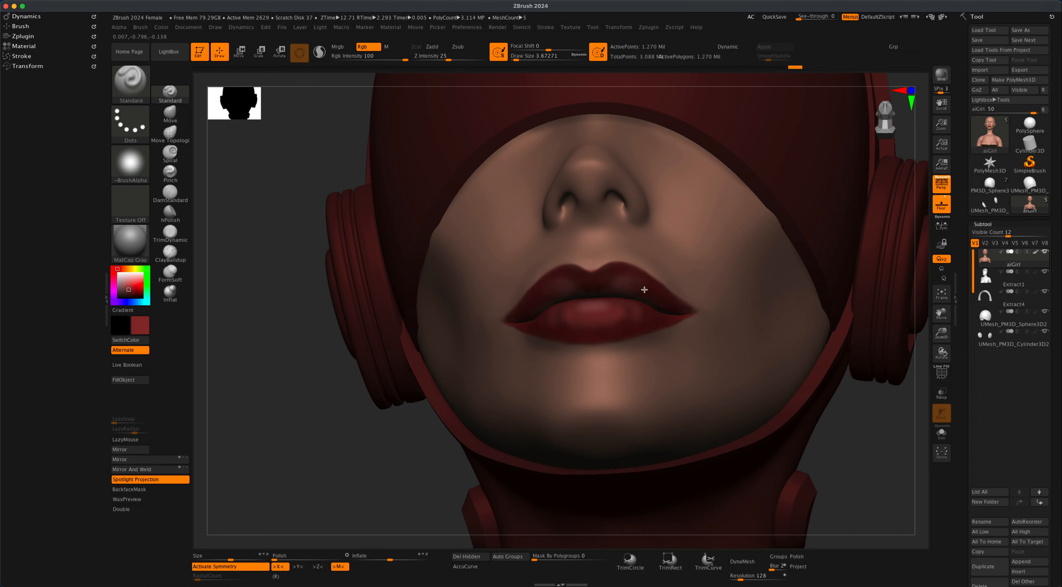
drag(402, 437, 336, 450)
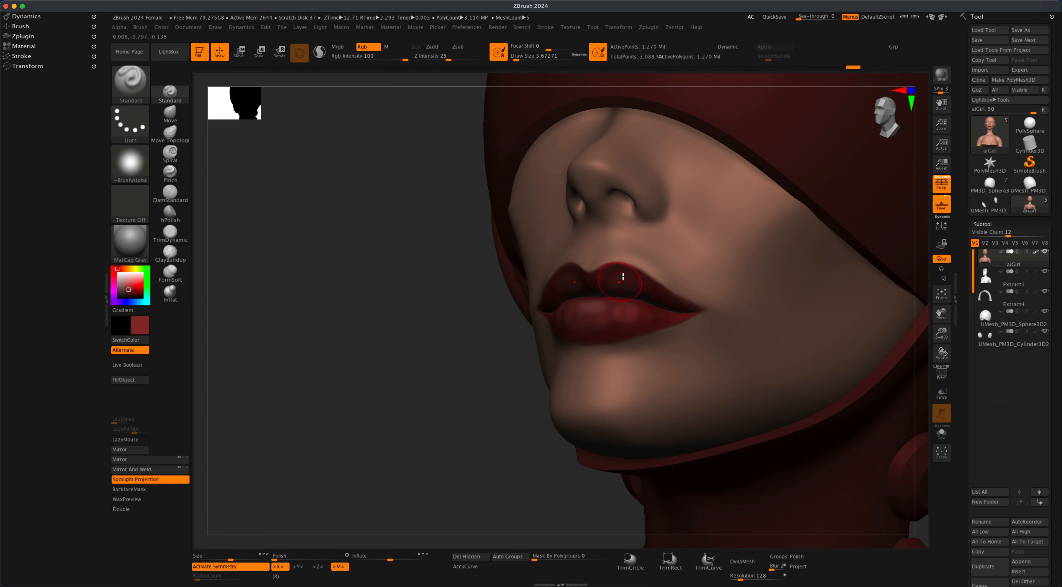
drag(458, 373, 465, 372)
drag(462, 408, 417, 428)
mouse_move(600, 304)
mouse_down()
mouse_move(614, 306)
mouse_move(588, 312)
mouse_up()
drag(406, 422, 415, 419)
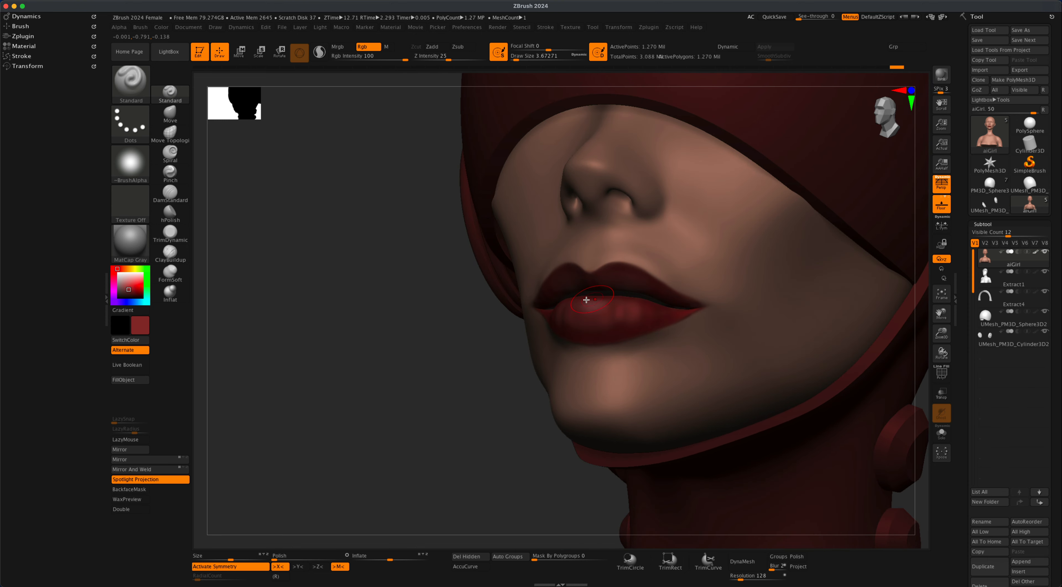
Step: Export the painted aiGirl subtool in FBX format to the aiGirl folder as skin.fbx
alt+drag(453, 389, 408, 426)
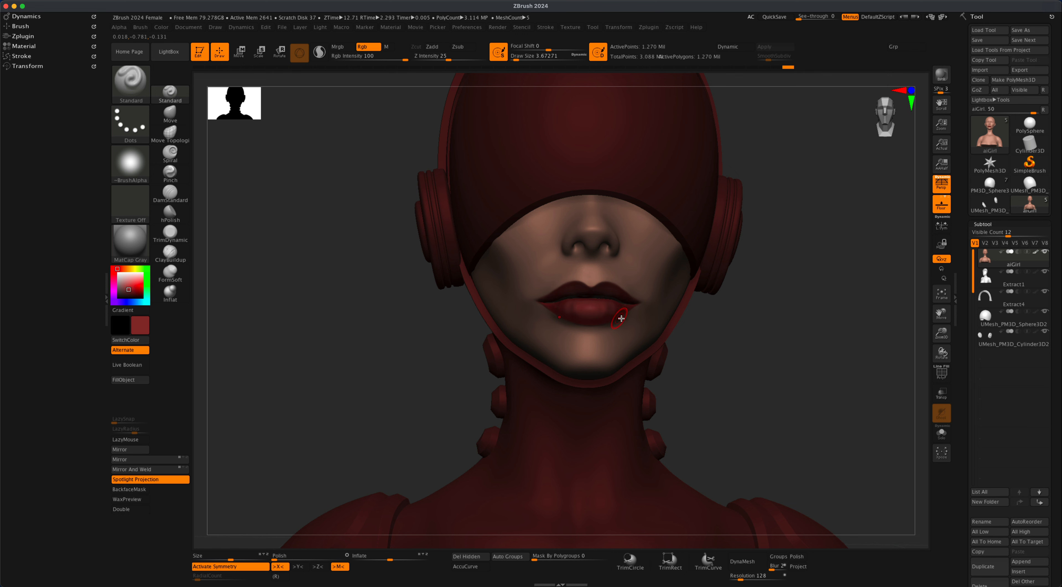
drag(754, 375, 798, 374)
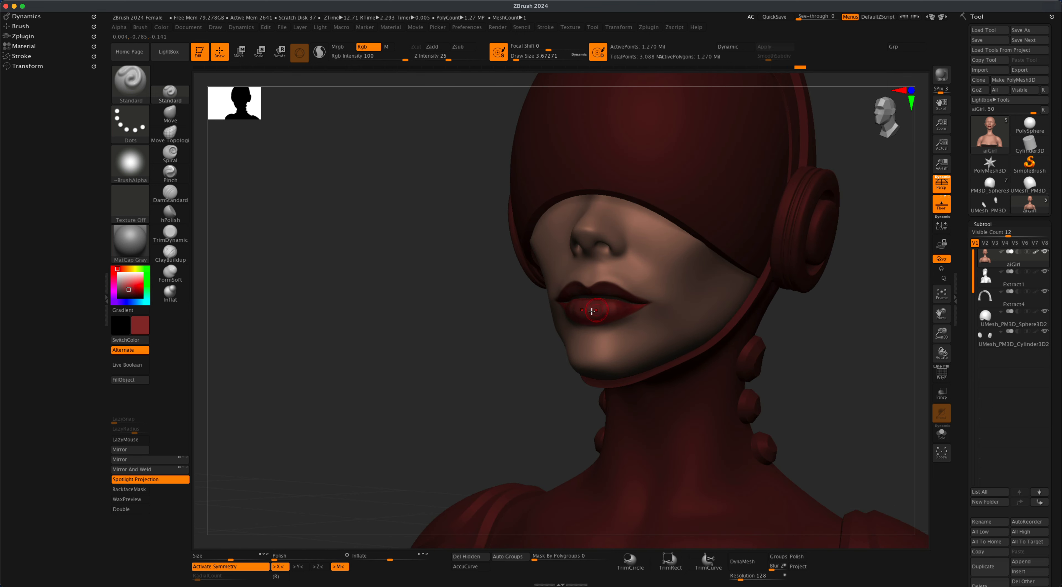
alt+drag(416, 391, 793, 292)
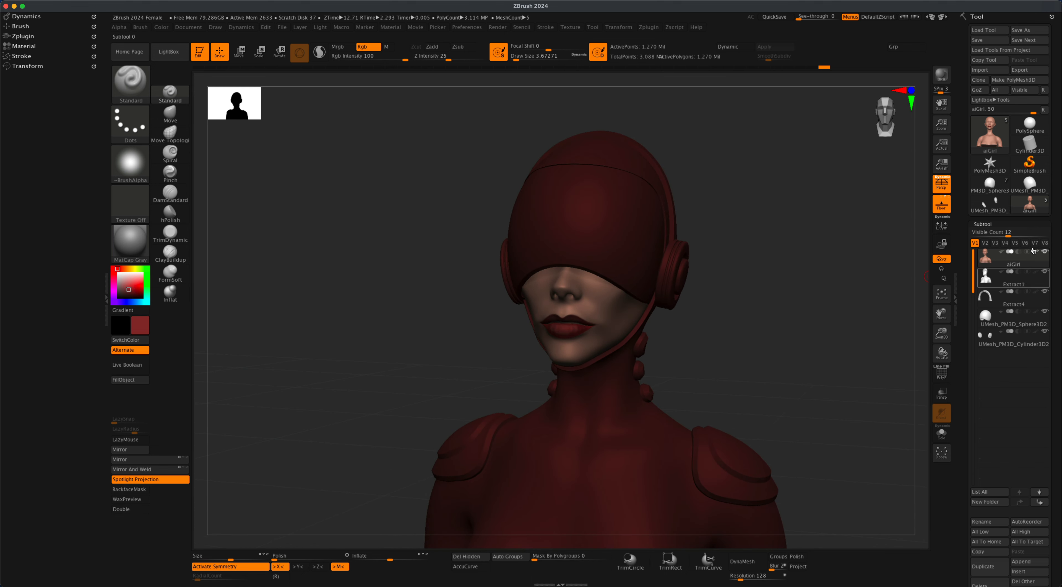
drag(808, 272, 838, 253)
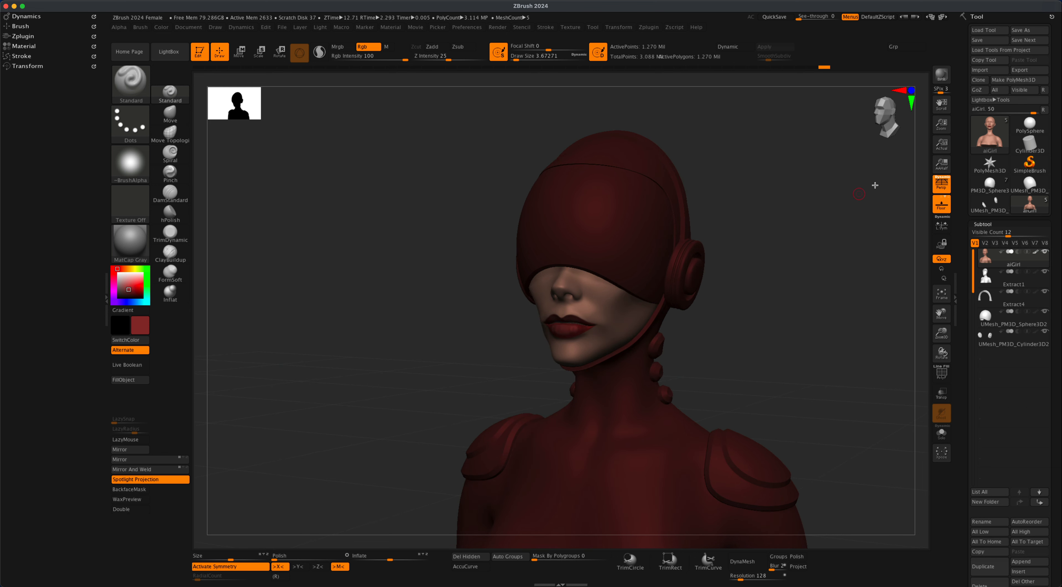
click(1019, 70)
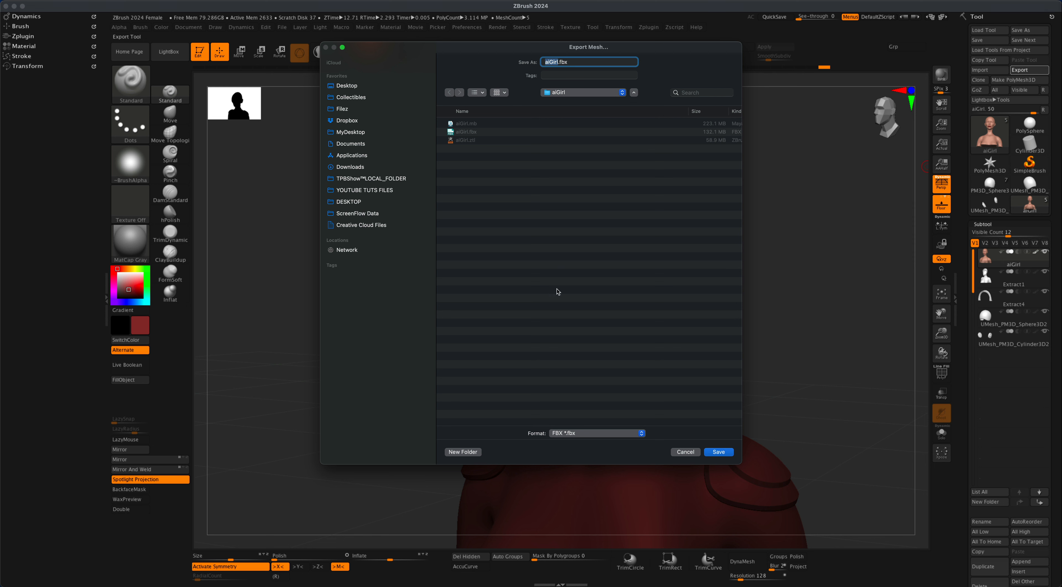
text(skin)
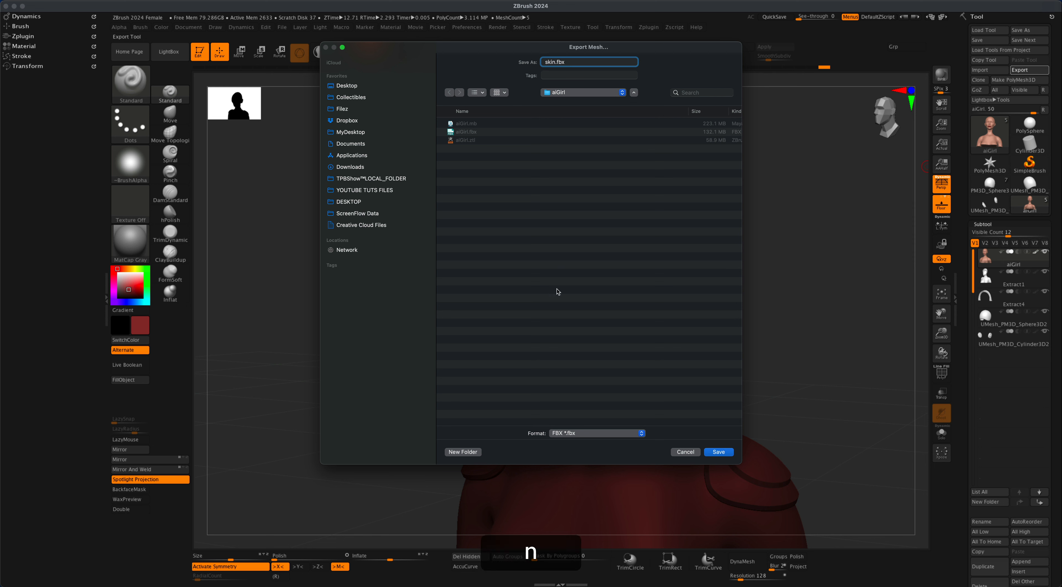
click(723, 453)
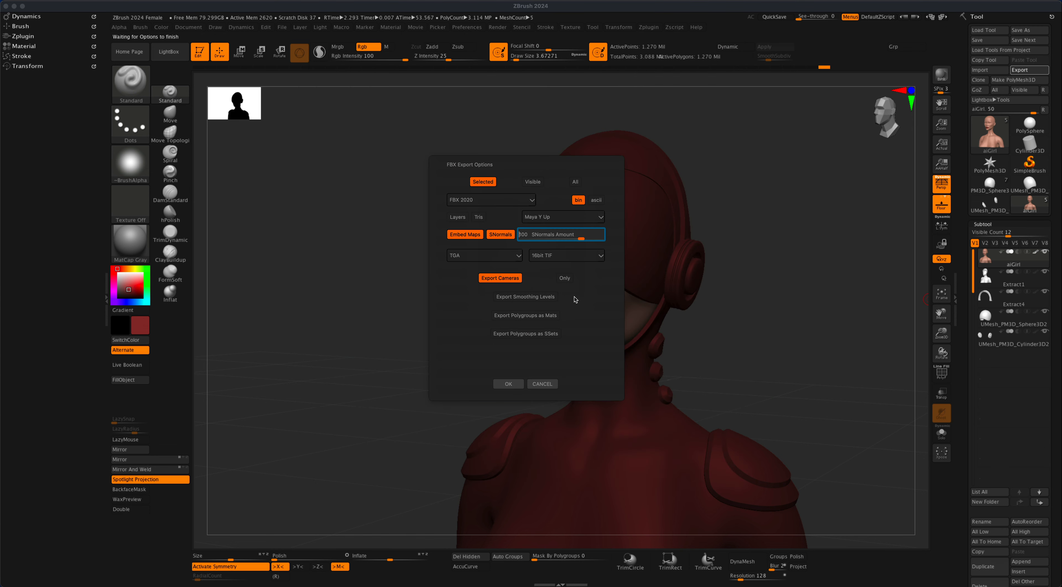
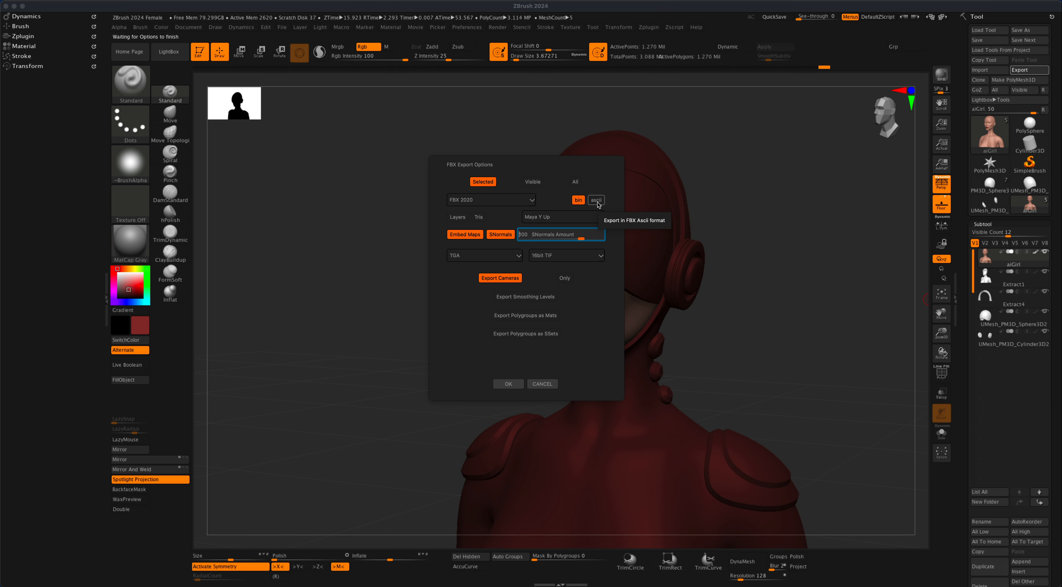
Step: Choose the ASCII format in the FBX export options and export the selected subtool
click(598, 203)
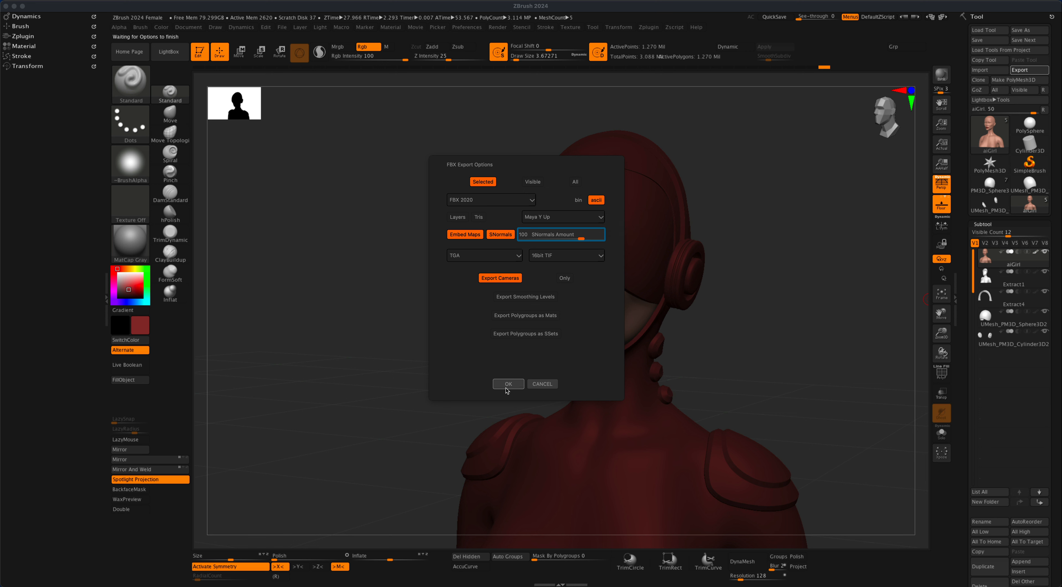
click(509, 384)
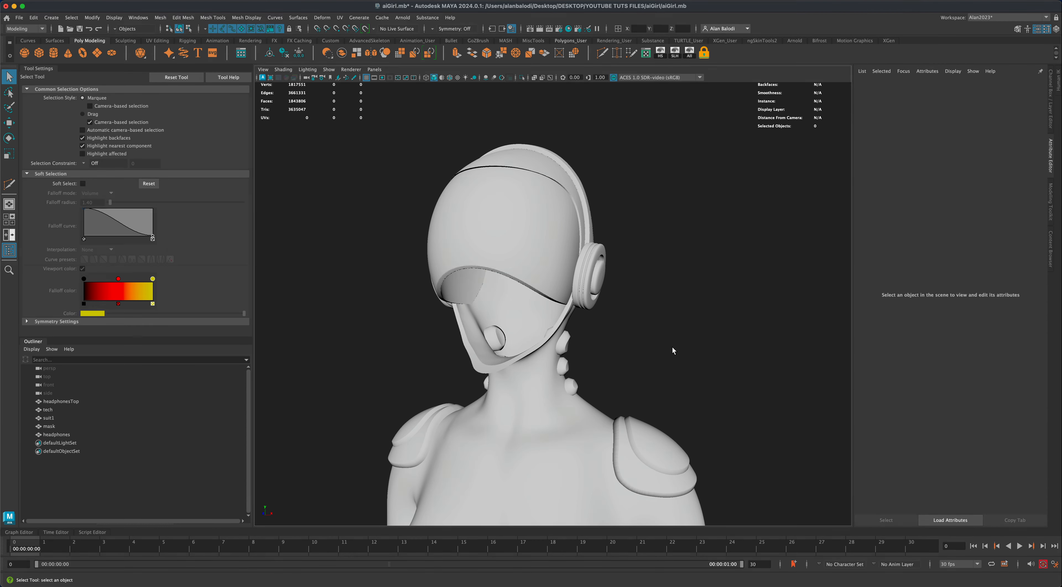
Step: Switch to Maya and delete all unused shading nodes in the Hypershade, closing its window when done
alt+drag(678, 344, 382, 285)
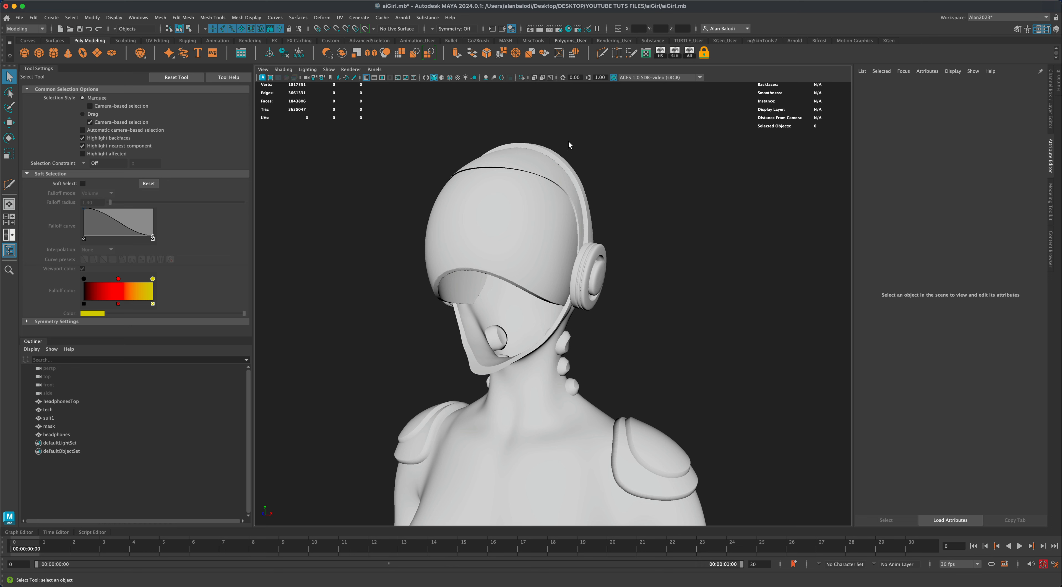
click(569, 29)
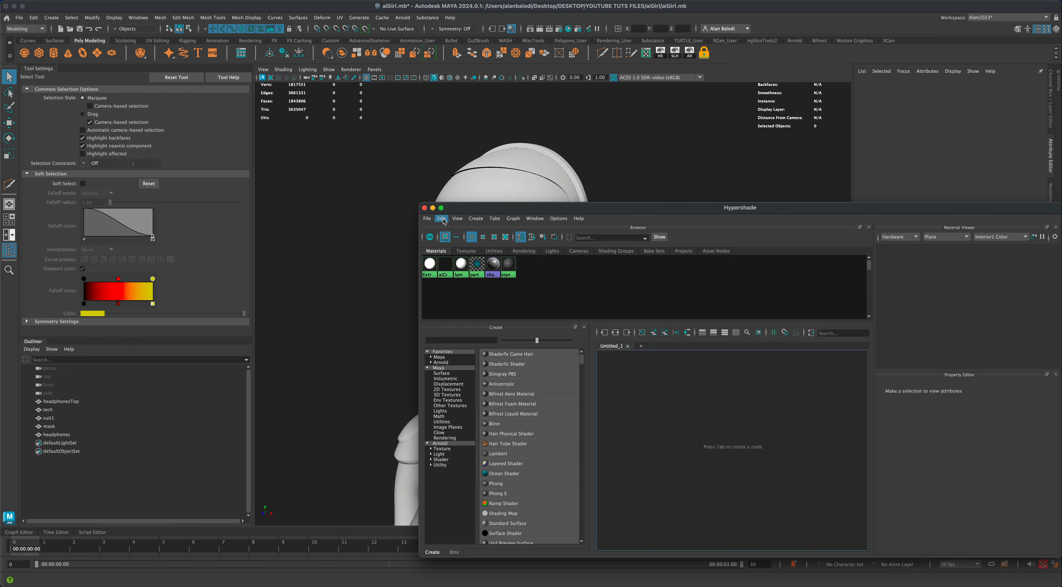
click(442, 218)
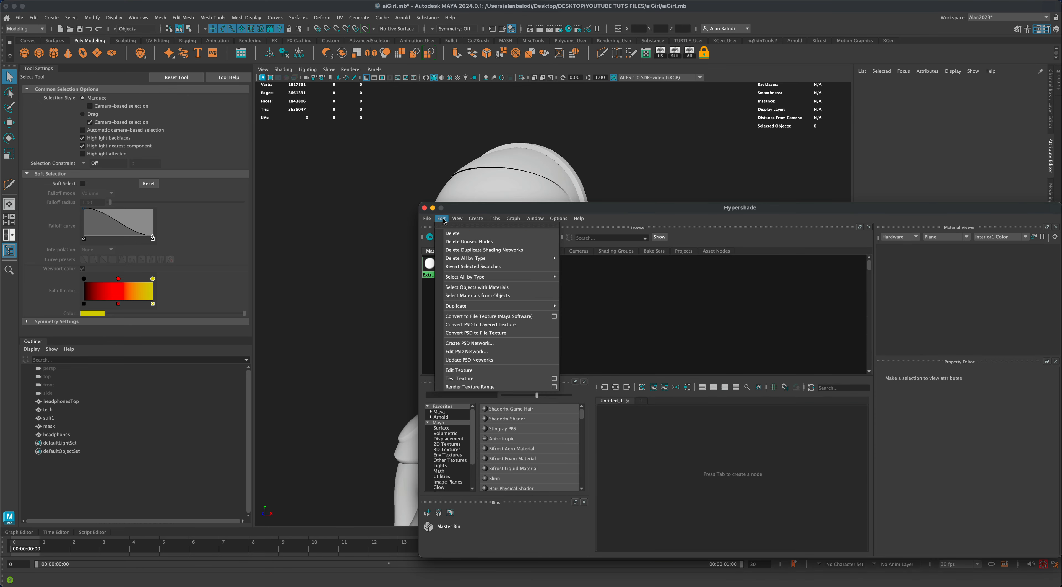
click(505, 242)
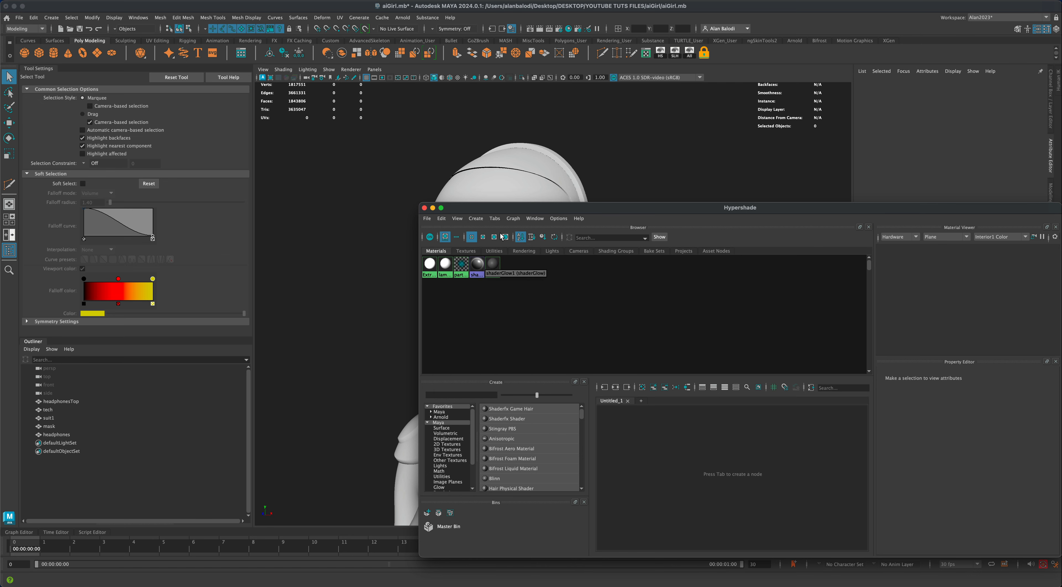
drag(500, 209, 467, 197)
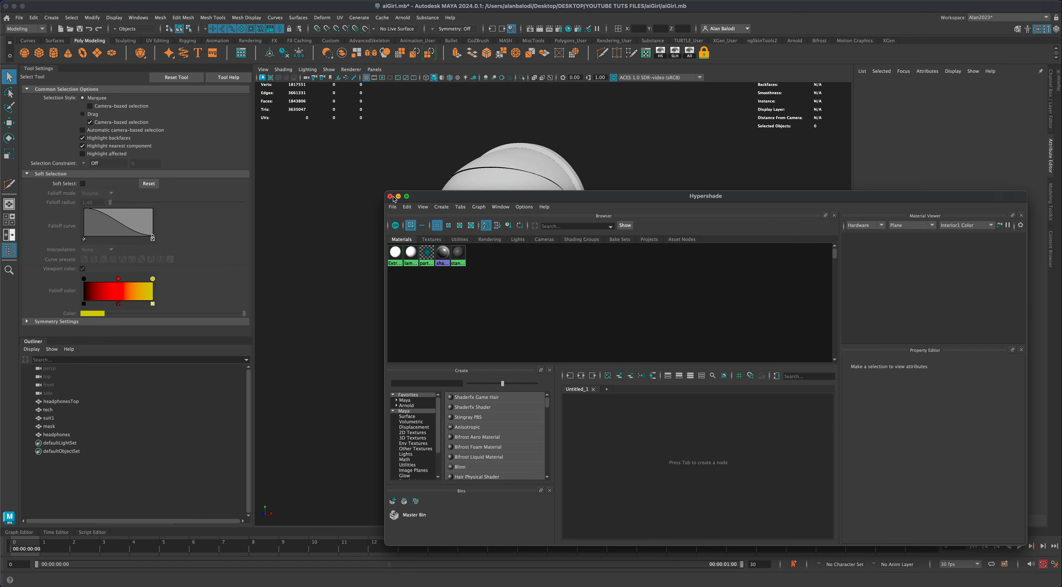
click(390, 196)
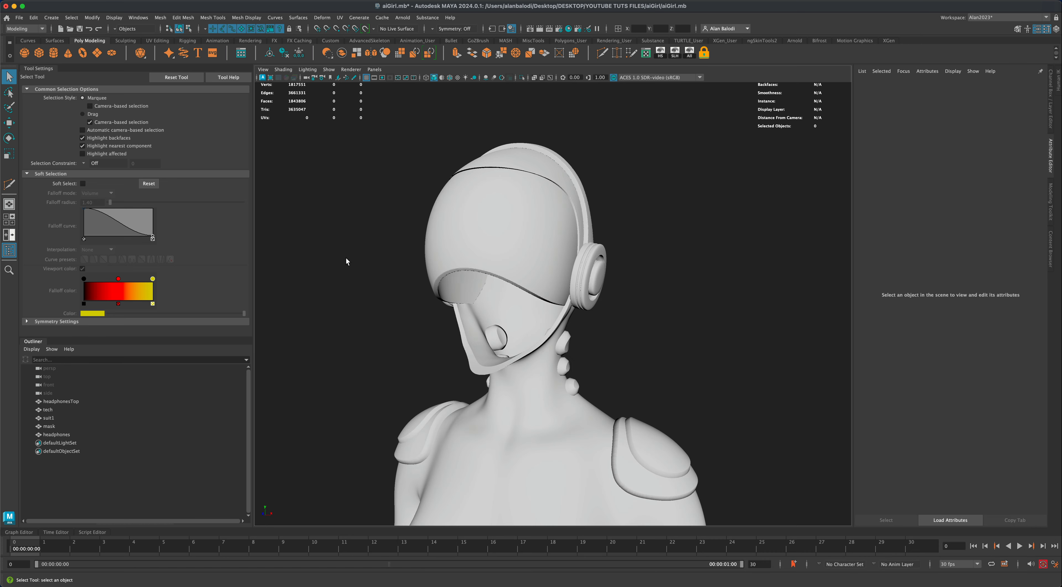
Step: Import skin.fbx from the aiGirl folder into the scene
alt+drag(360, 309, 369, 308)
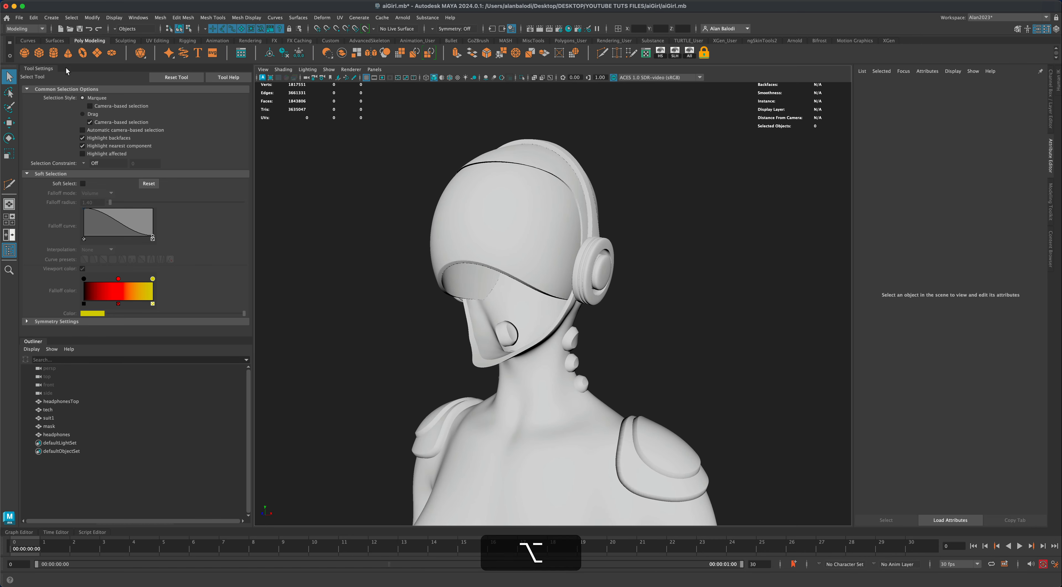
click(19, 18)
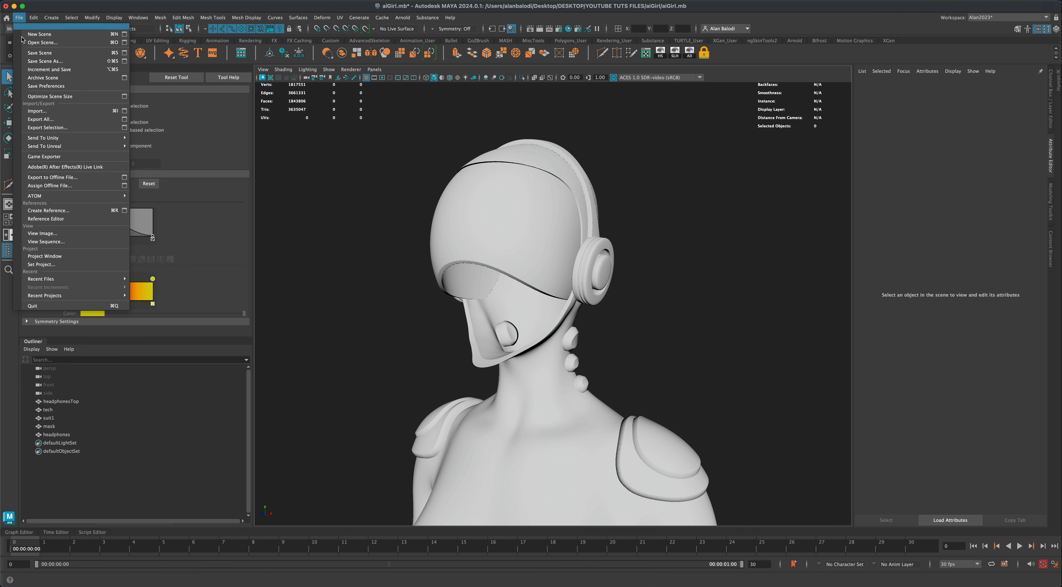
click(34, 111)
click(386, 197)
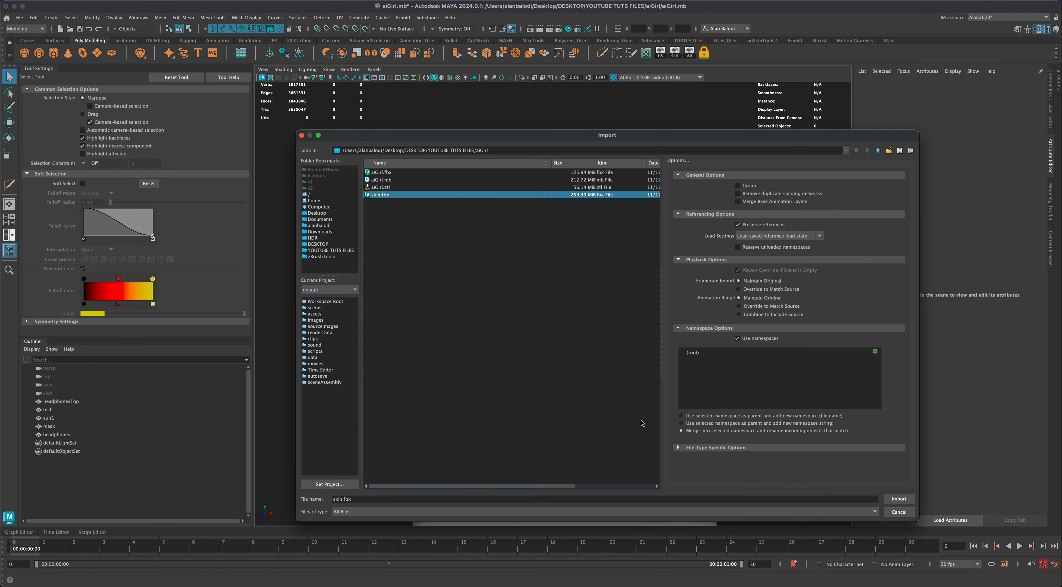
click(898, 500)
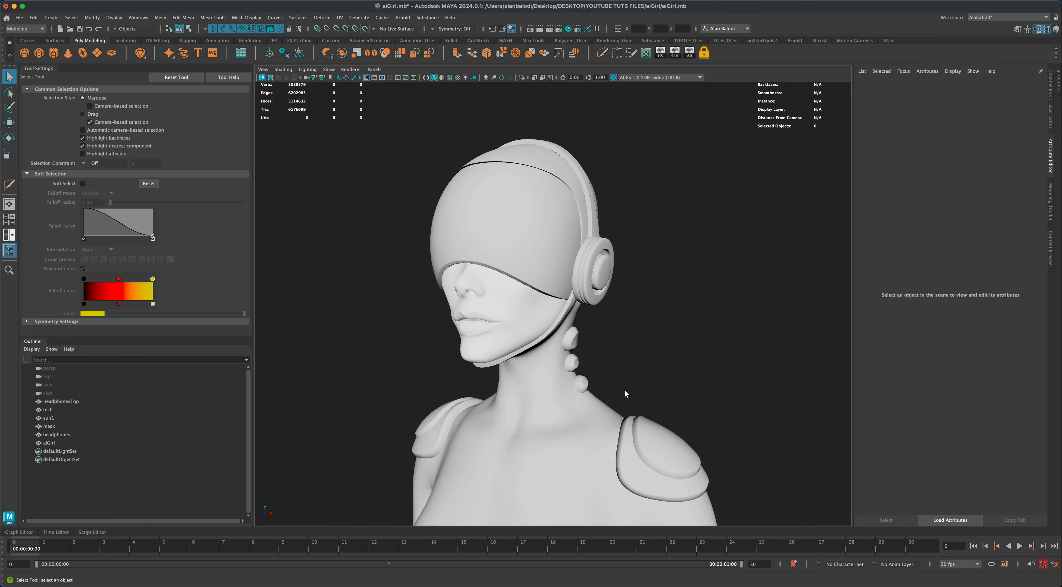
Step: Select the imported aiGirl face mesh and enable Export Vertex Colors in its shape's Arnold export attributes
key(alt)
alt+drag(648, 365, 524, 325)
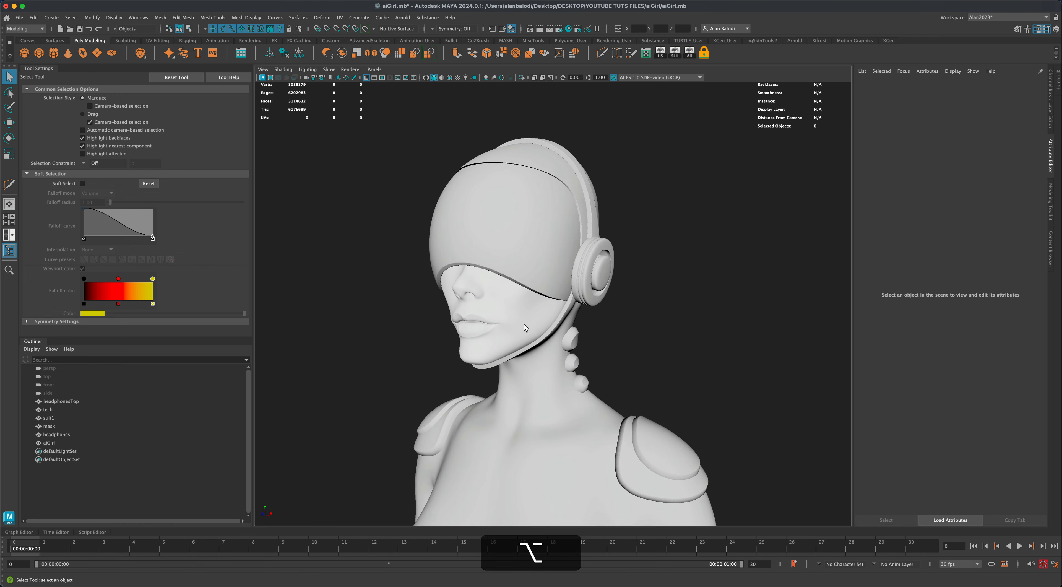
alt+drag(658, 374, 632, 365)
alt+drag(520, 294, 409, 346)
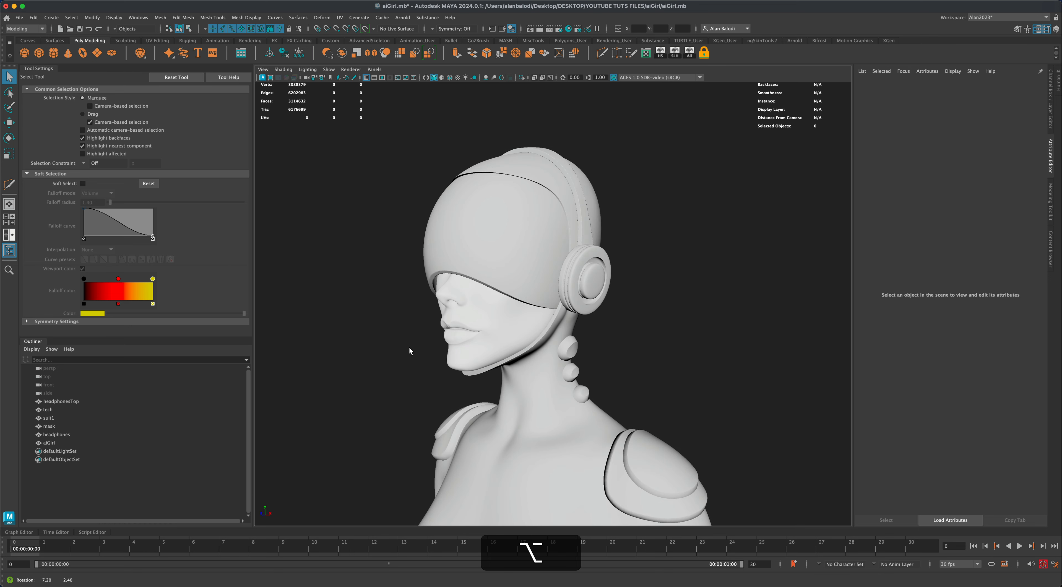
click(481, 315)
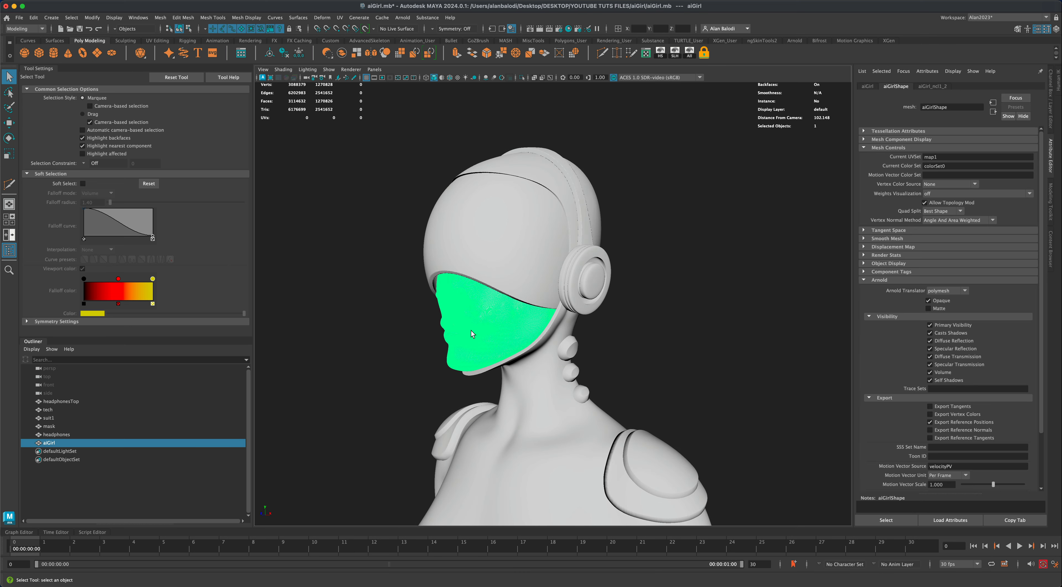
alt+drag(622, 333, 633, 329)
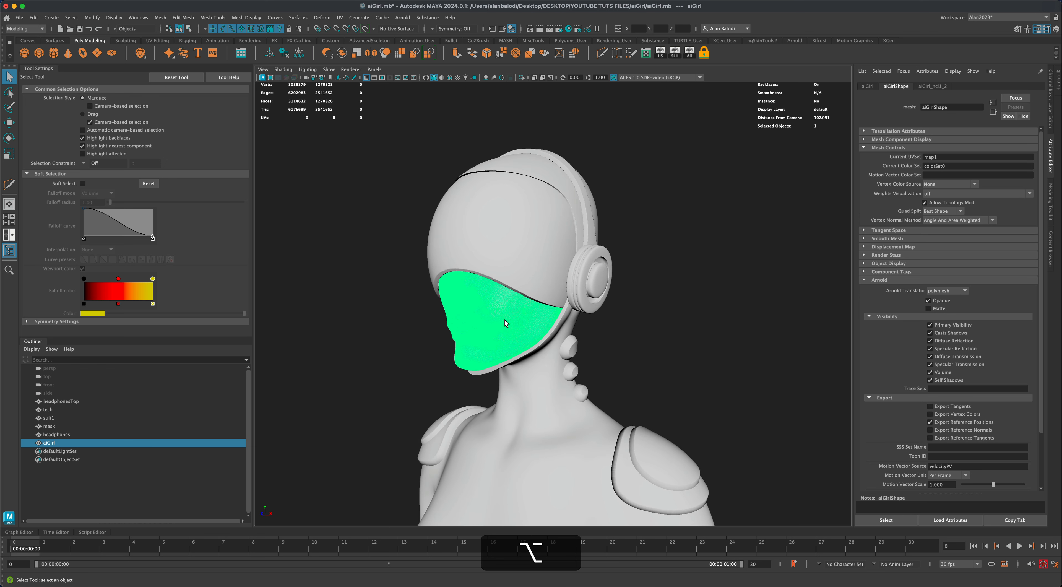
click(418, 324)
click(495, 315)
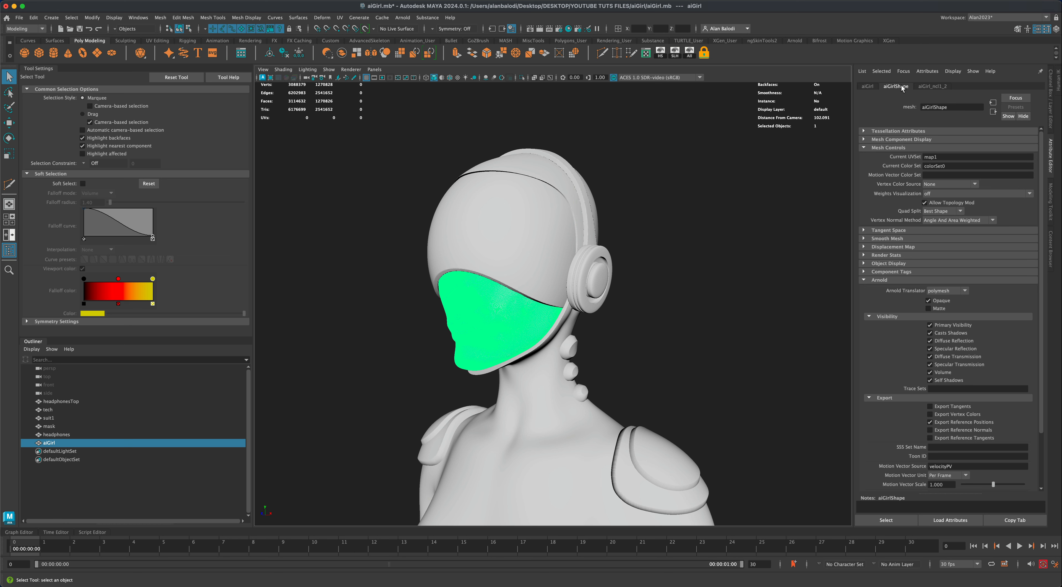
click(864, 148)
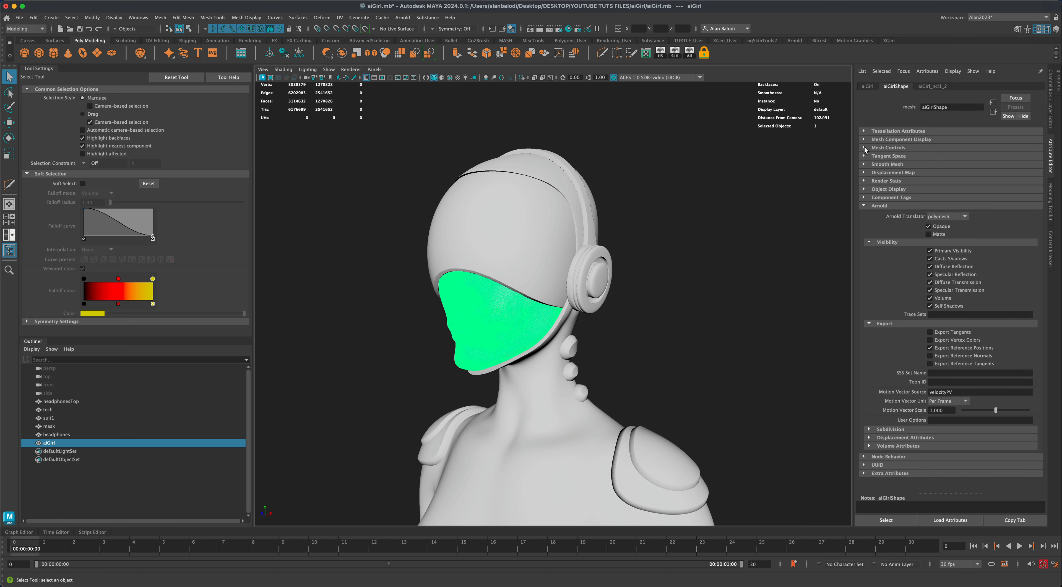
click(864, 206)
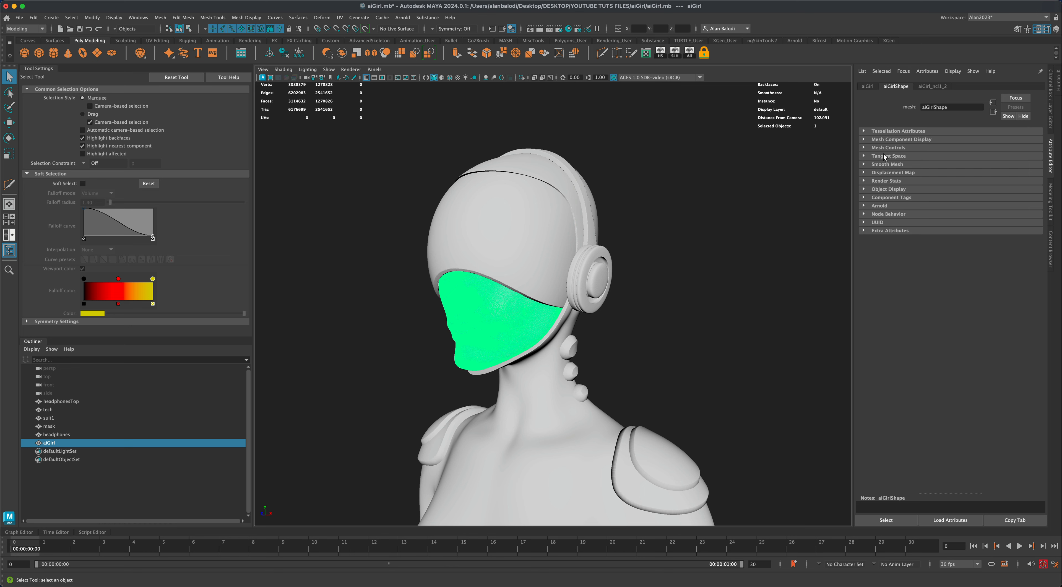
click(864, 205)
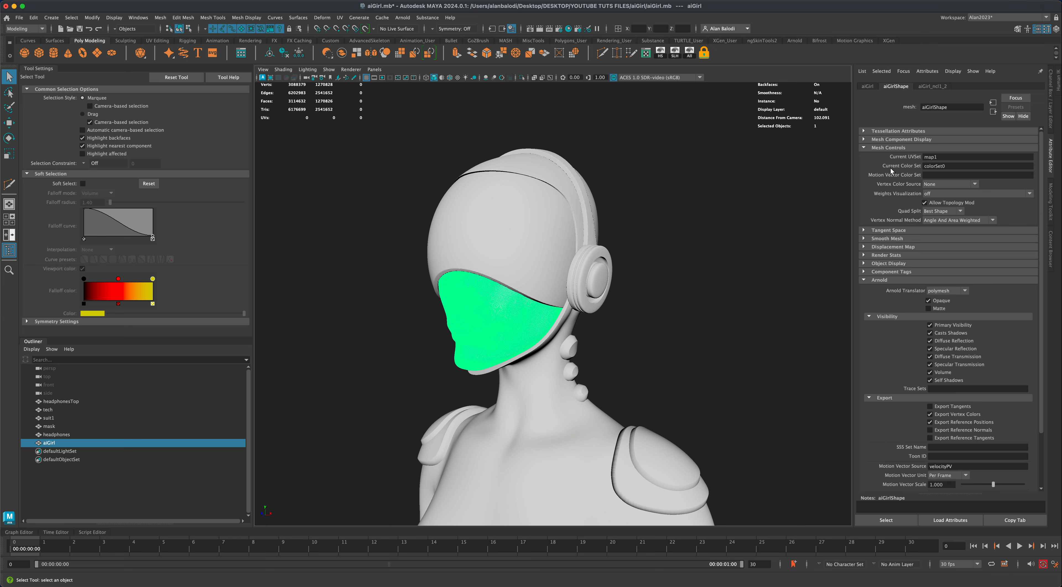
Step: Copy the current color set name, colorSet0, from the aiGirl mesh controls and deselect the mesh
double_click(926, 166)
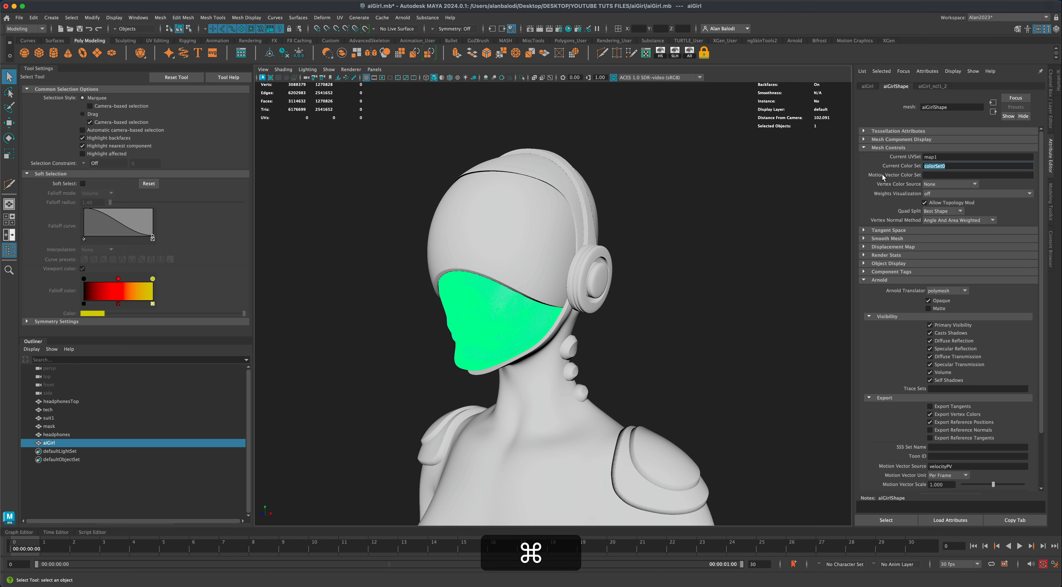
key(super+c)
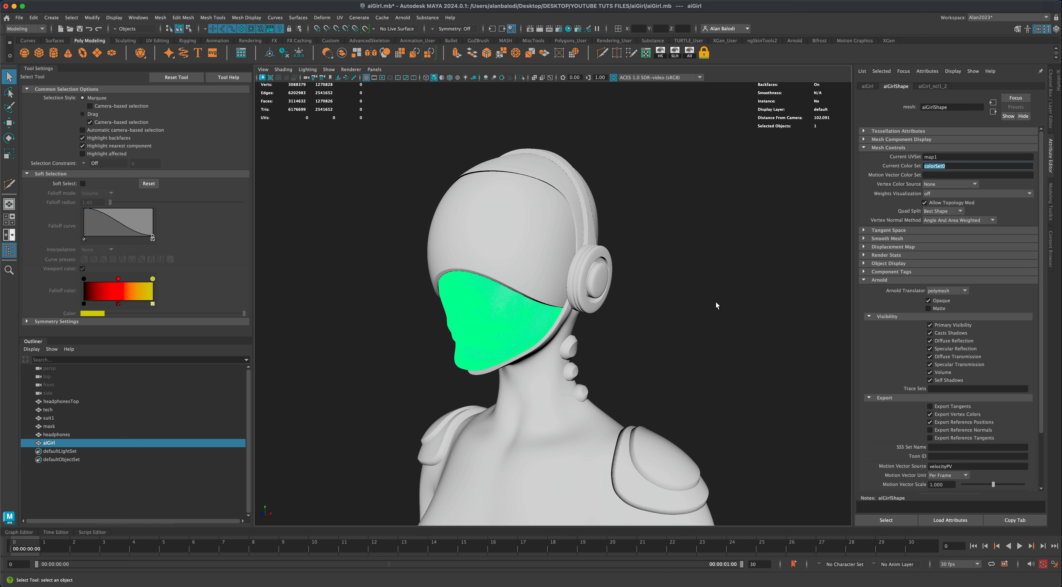
click(676, 208)
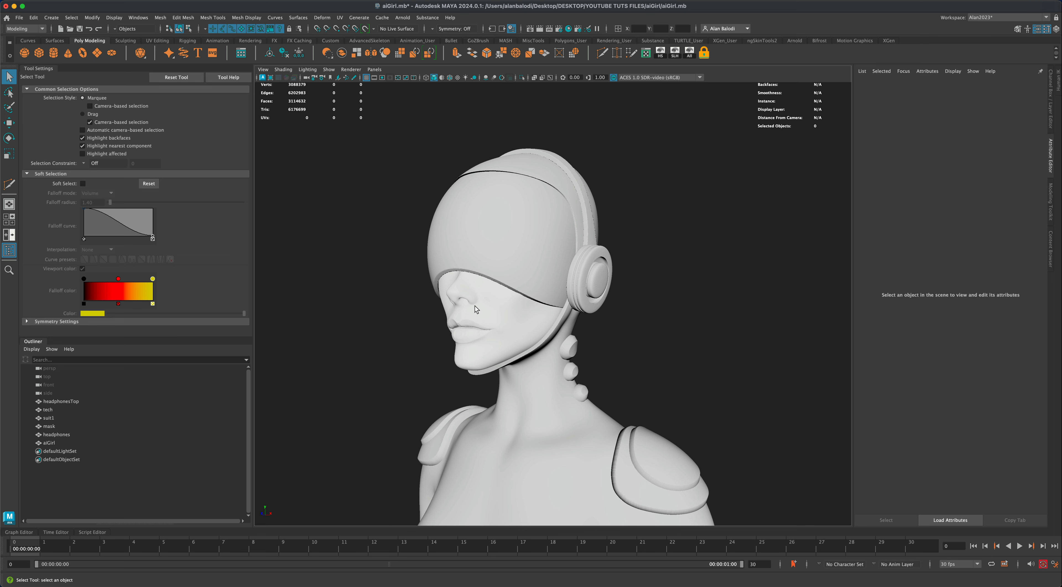
Step: Assign a new aiStandardSurface material to the aiGirl face mesh and name it aiSkin
click(503, 309)
right_click(498, 314)
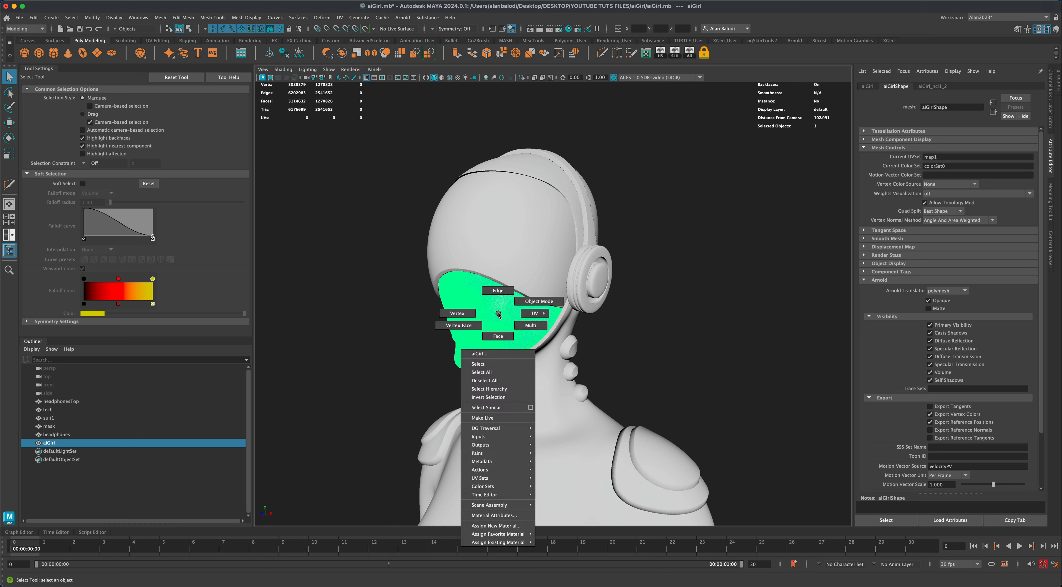
mouse_move(497, 536)
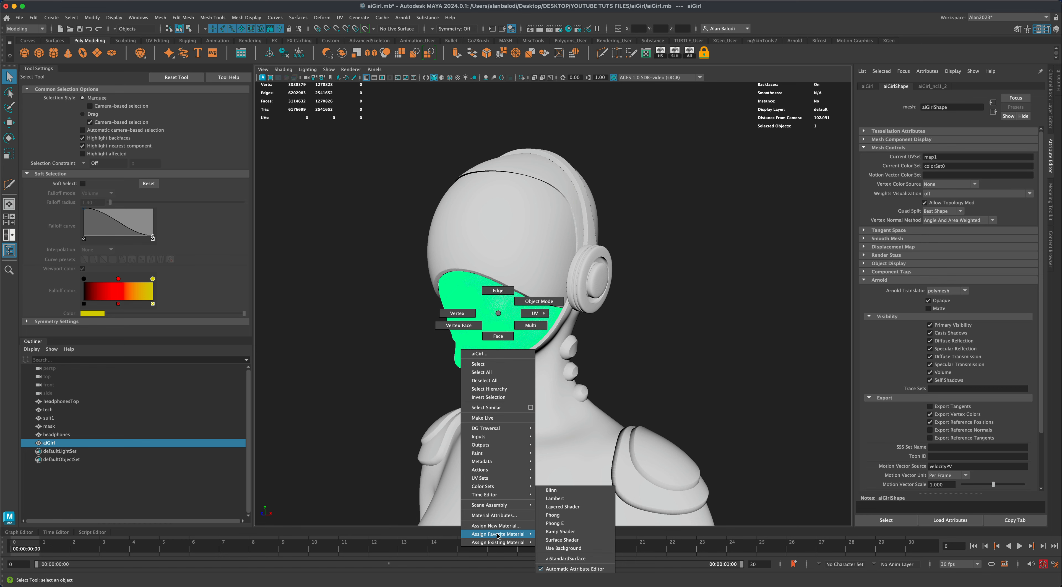
click(603, 558)
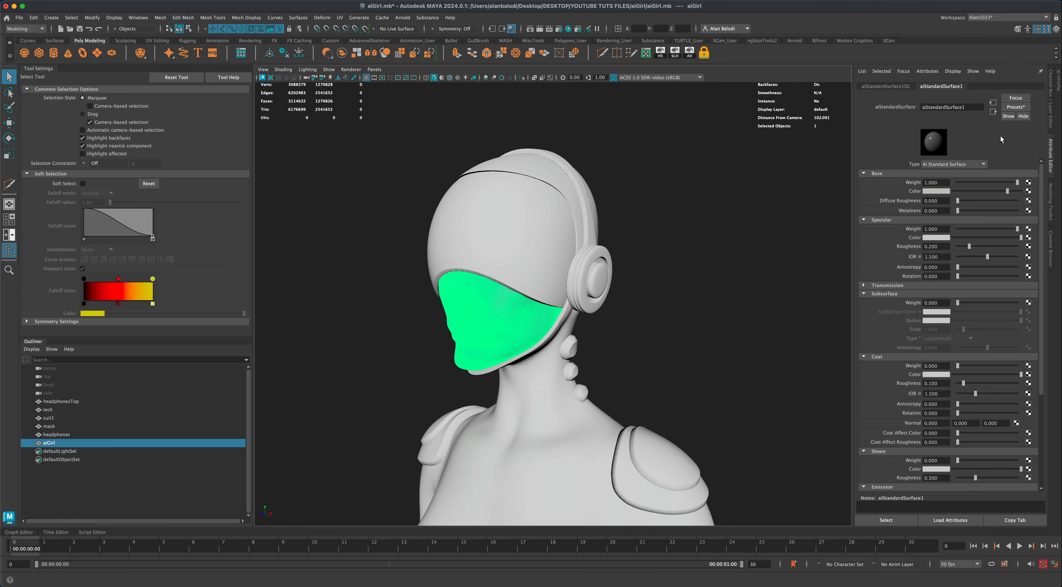
drag(970, 107, 907, 106)
text(aiSkin)
key(Return)
Step: Raise aiSkin's base color to full brightness and connect a new aiUserDataColor node to it
drag(1008, 189, 1022, 190)
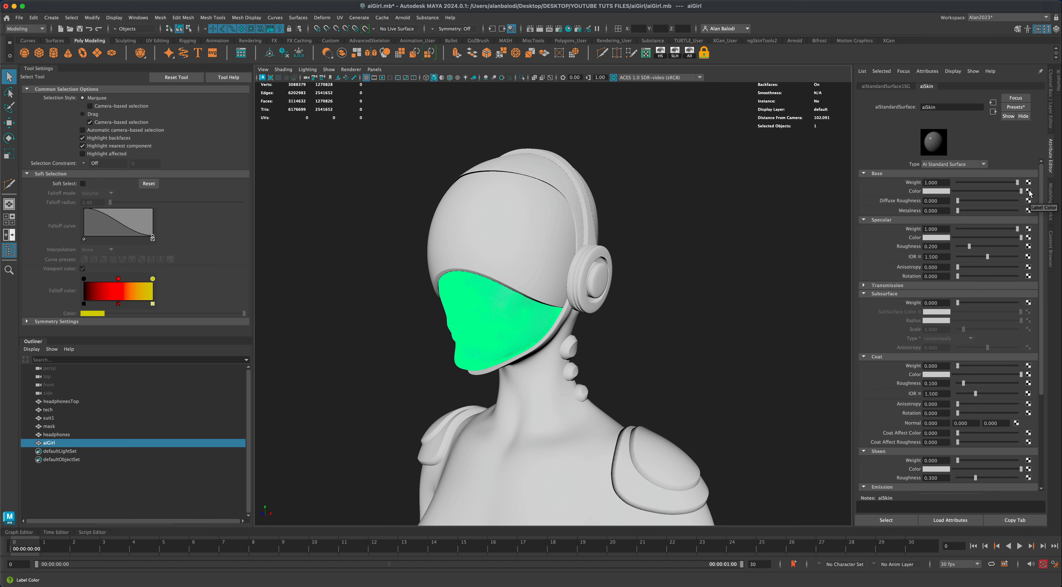
click(1029, 191)
drag(497, 202, 703, 198)
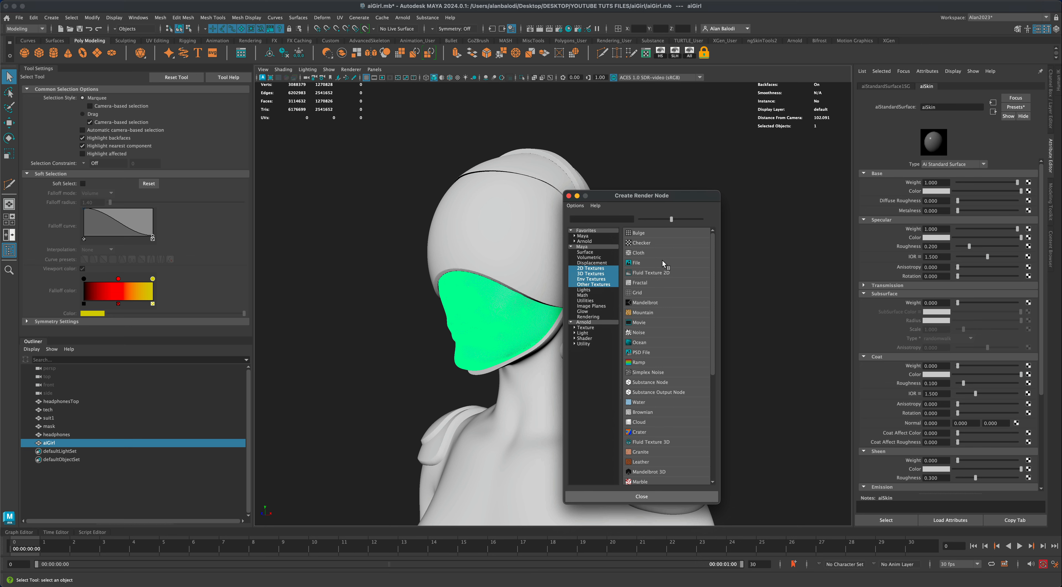
click(591, 322)
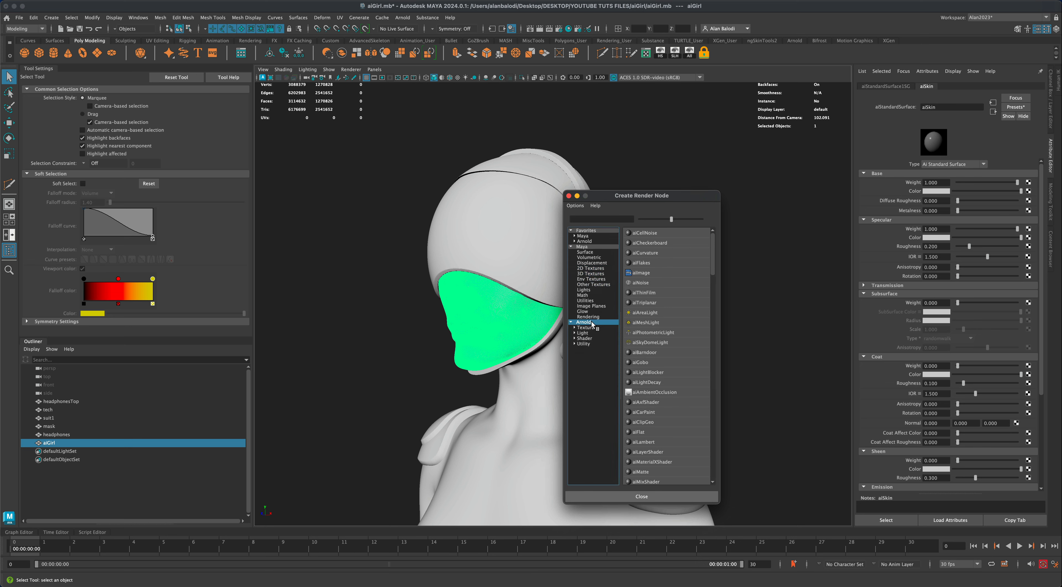
click(594, 217)
text(aiUser)
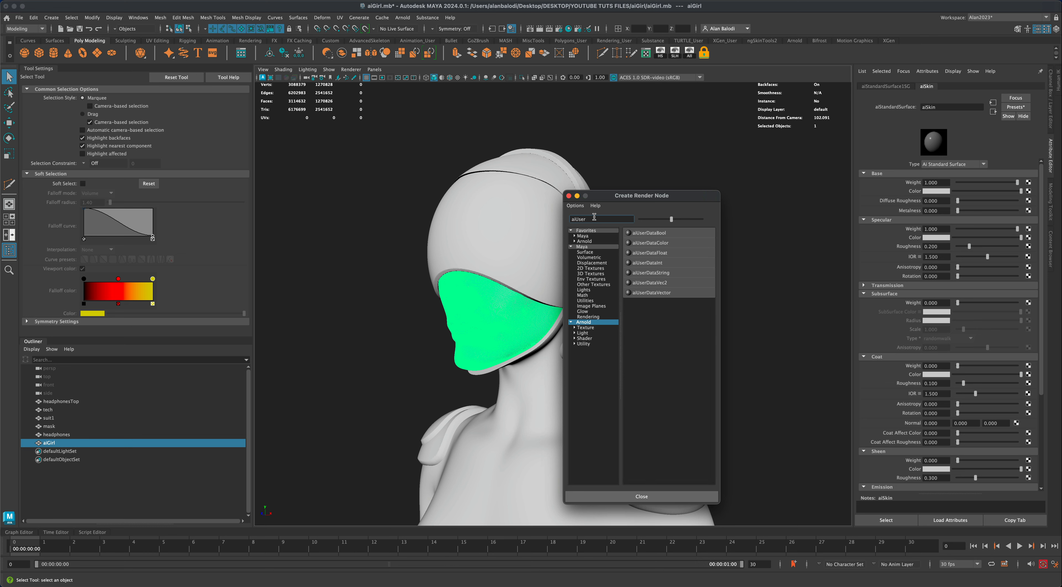
click(672, 241)
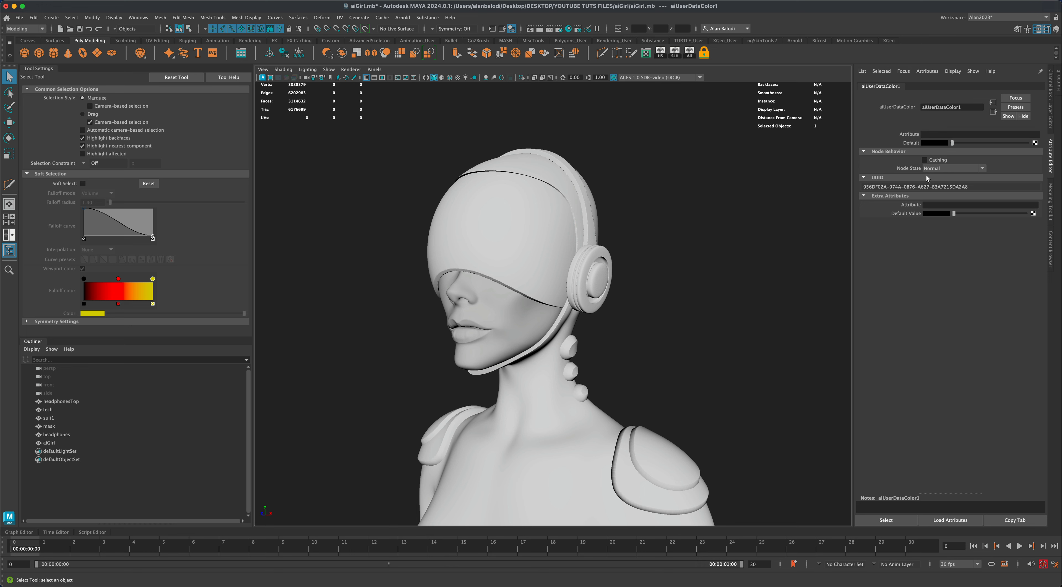
Step: Set the aiUserDataColor node's attribute to colorSet0 and check its connection to aiSkin's base color
click(929, 135)
key(super+v)
key(Return)
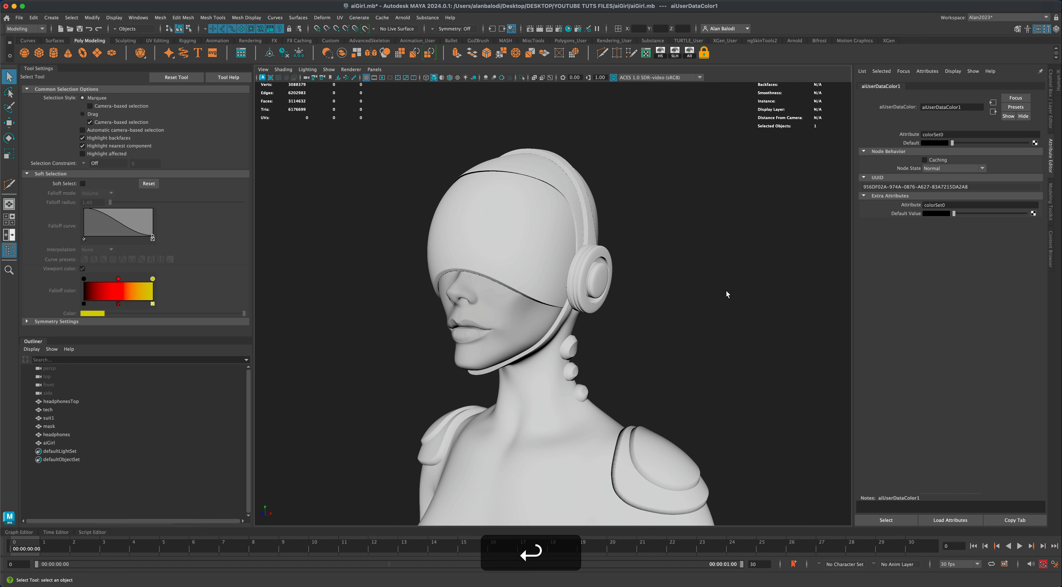
click(993, 110)
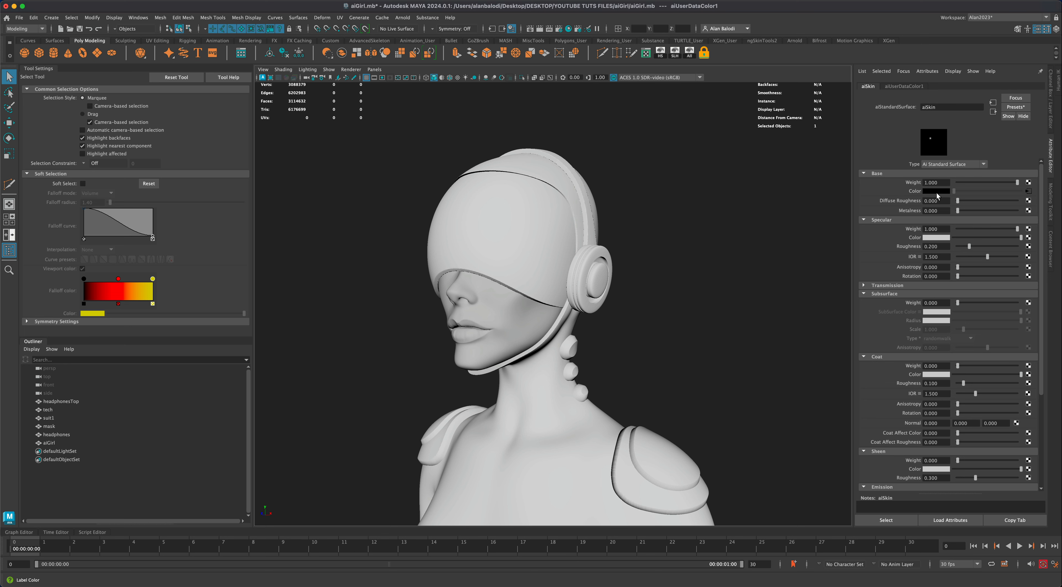
click(1028, 191)
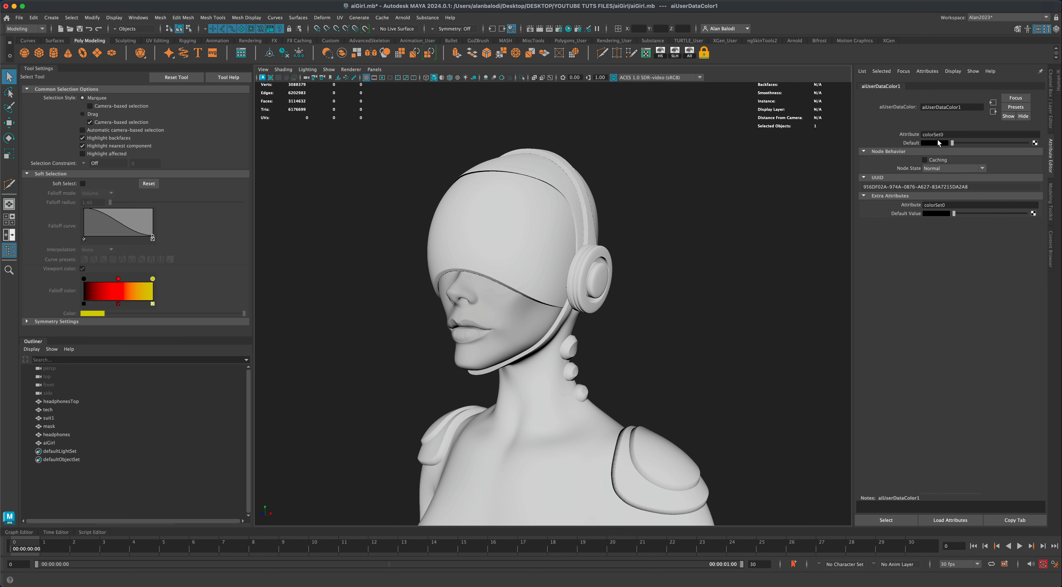
Step: Review the colorSet0 attribute on the aiUserDataColor node and return to the connected aiSkin material's attributes
drag(952, 134, 906, 135)
click(993, 112)
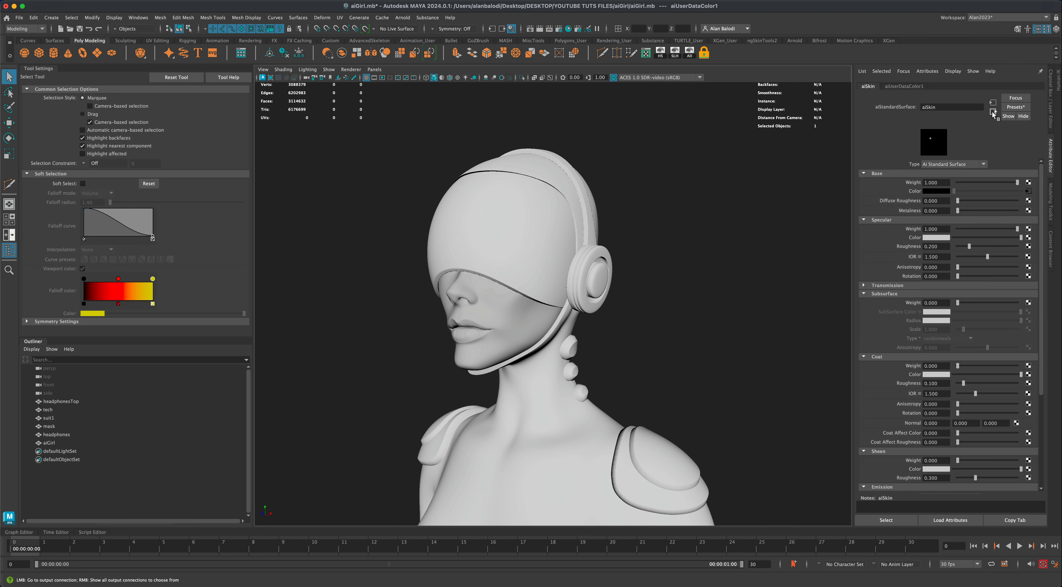
click(1029, 191)
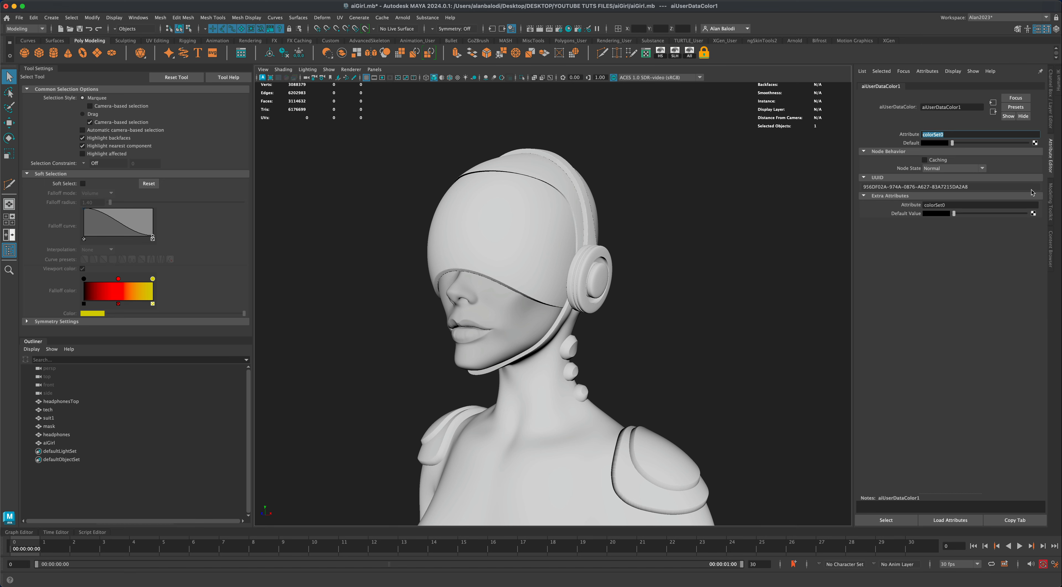
click(993, 113)
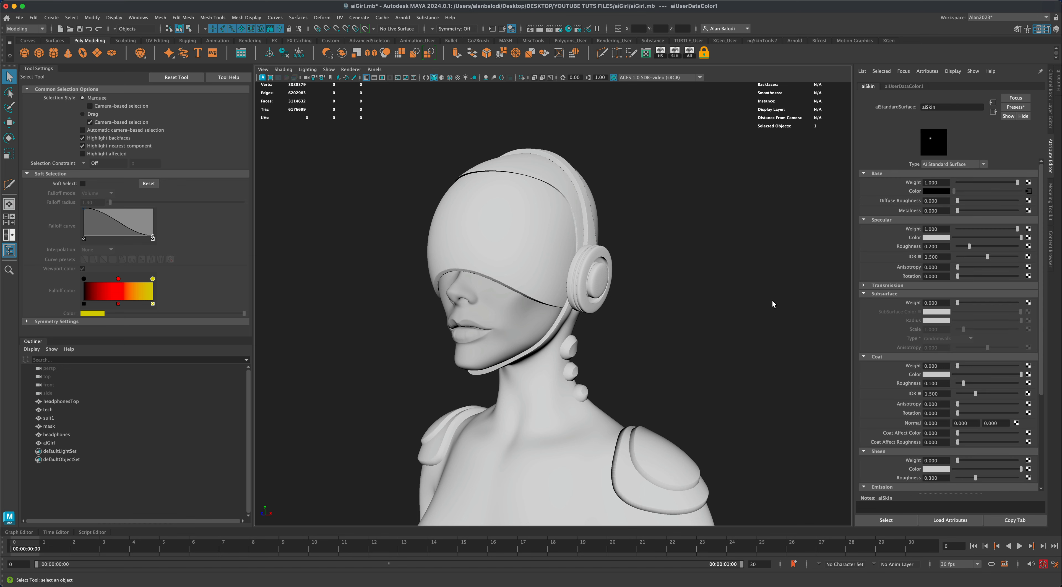
Step: Switch the viewport to use all scene lights for shading the bust
alt+drag(772, 301, 549, 286)
alt+drag(459, 311, 427, 298)
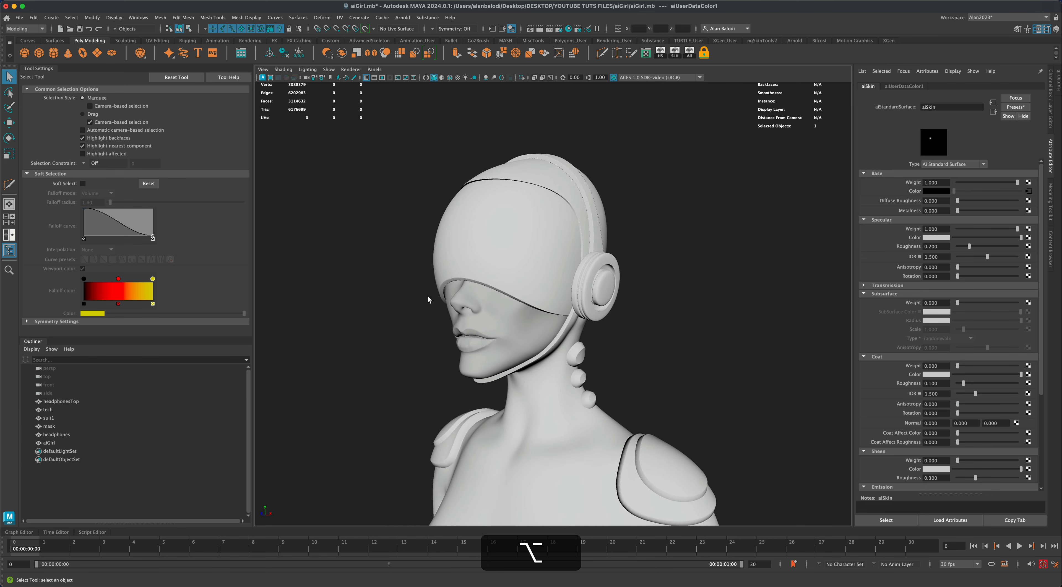
alt+drag(373, 316, 434, 306)
alt+drag(687, 328, 694, 327)
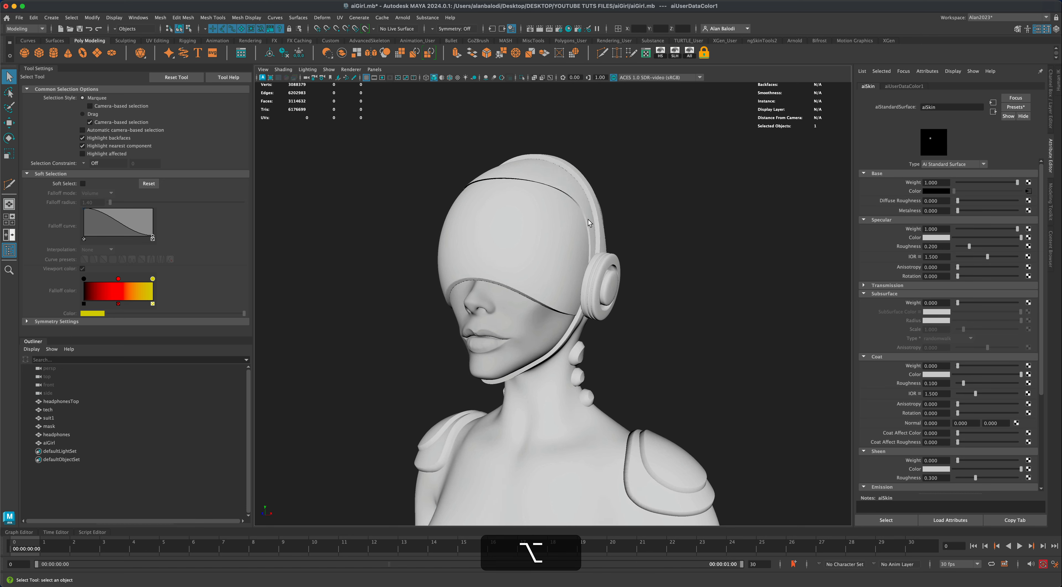
click(466, 78)
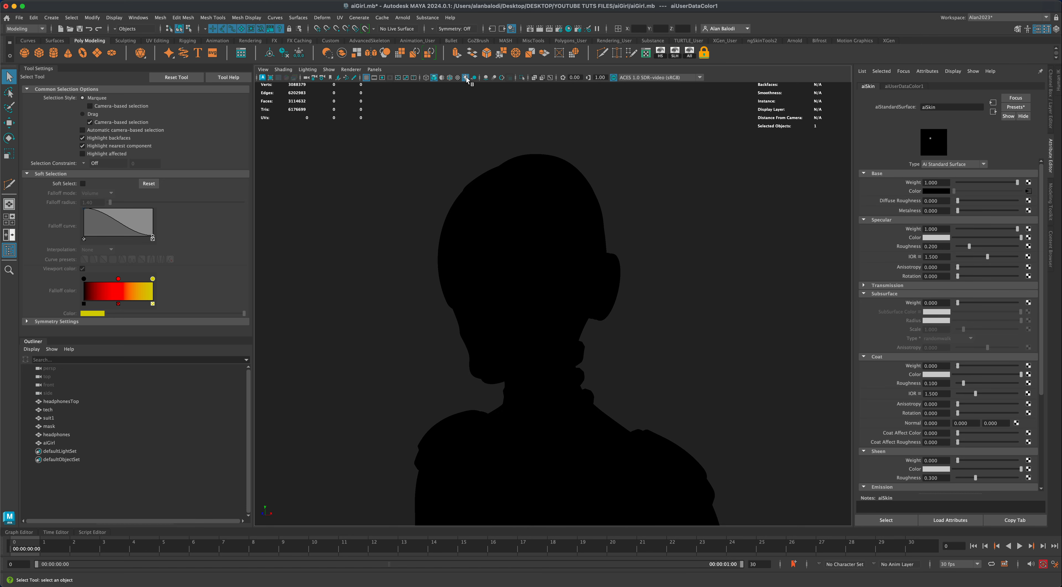
mouse_move(381, 213)
alt+mouse_down()
mouse_move(428, 214)
mouse_move(376, 213)
alt+mouse_up()
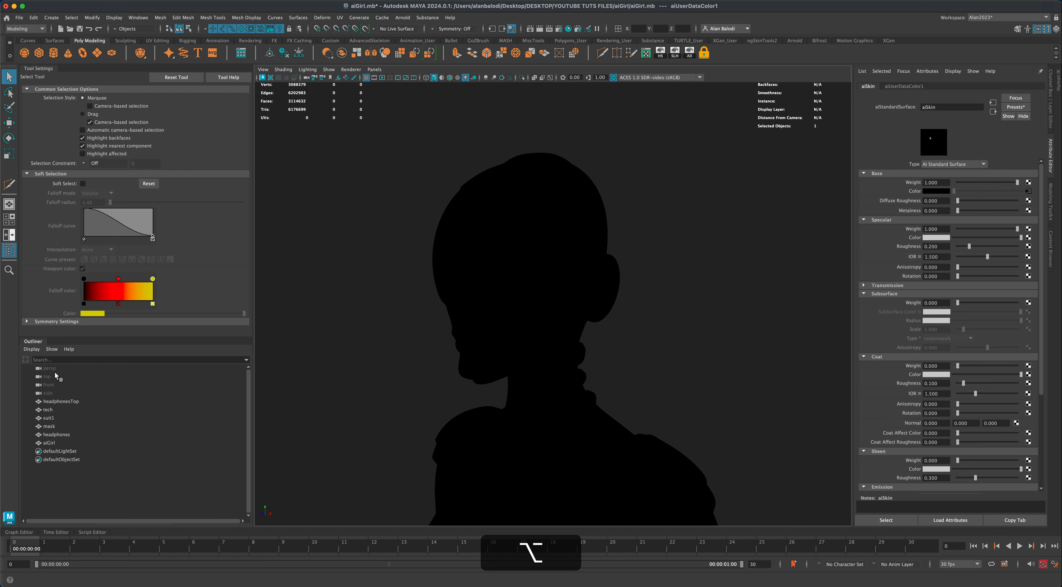
mouse_move(402, 386)
alt+mouse_down()
mouse_move(441, 386)
mouse_move(410, 381)
alt+mouse_up()
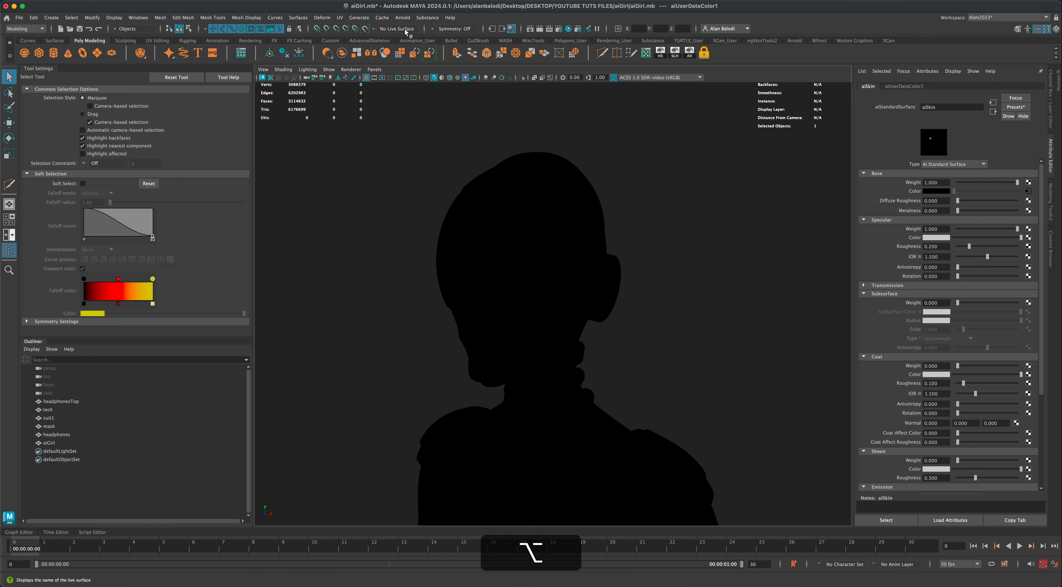
Step: Add an Arnold Skydome Light to the scene
click(404, 18)
mouse_move(424, 62)
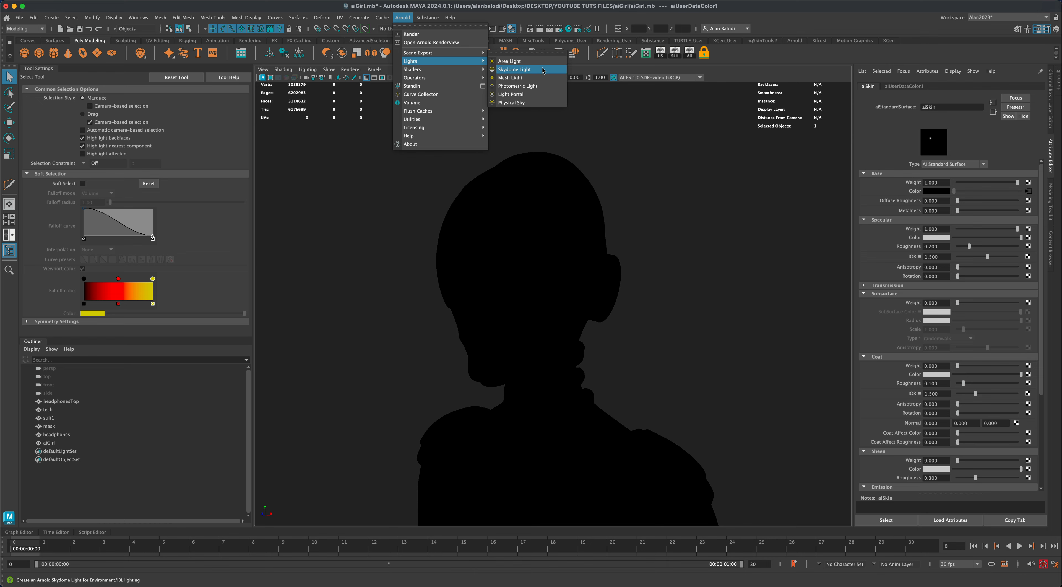
click(514, 69)
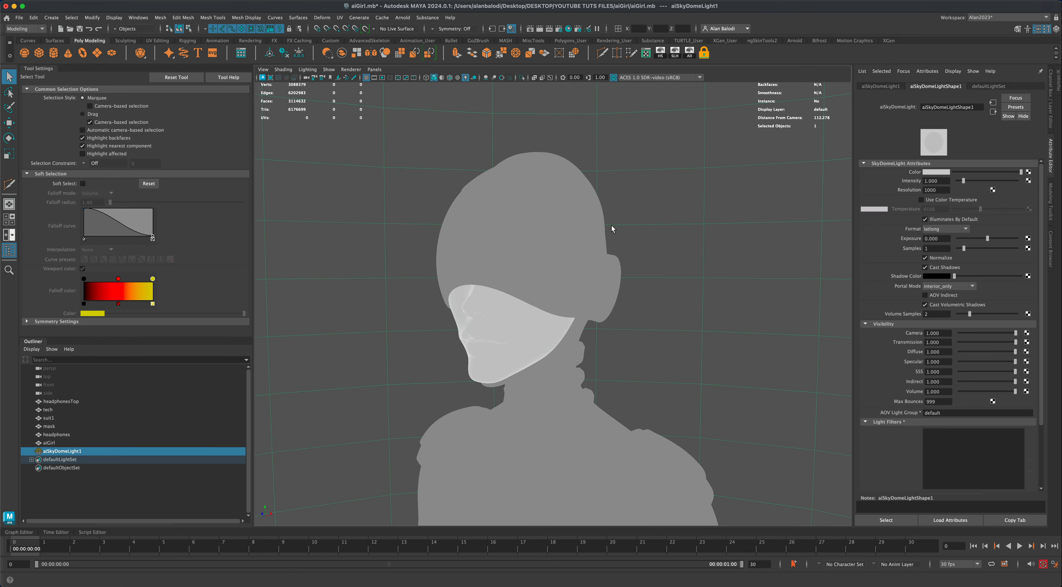
alt+drag(746, 314, 744, 326)
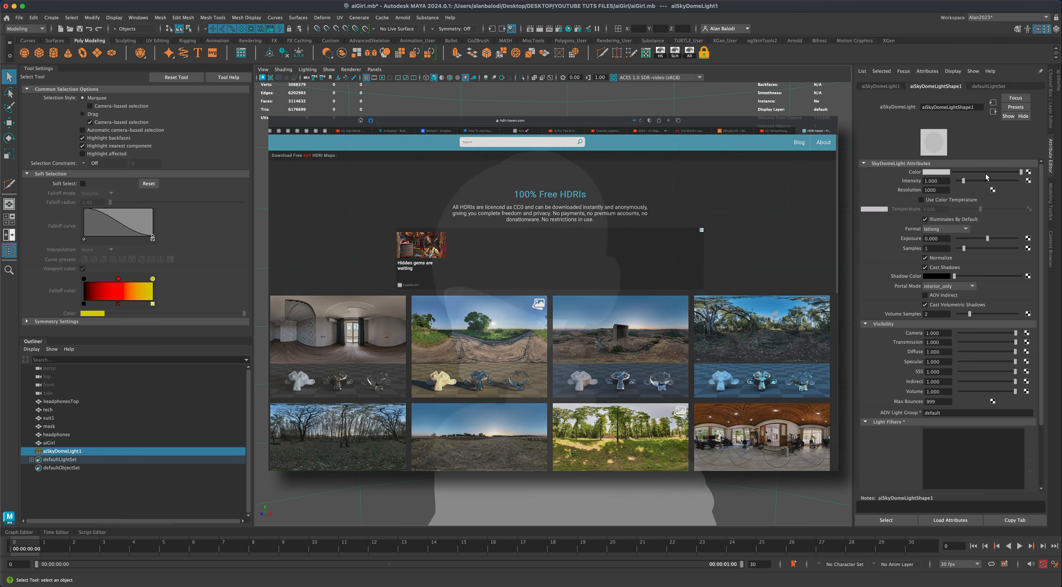
Step: Connect a new File texture node to the skydome light's color
click(1028, 171)
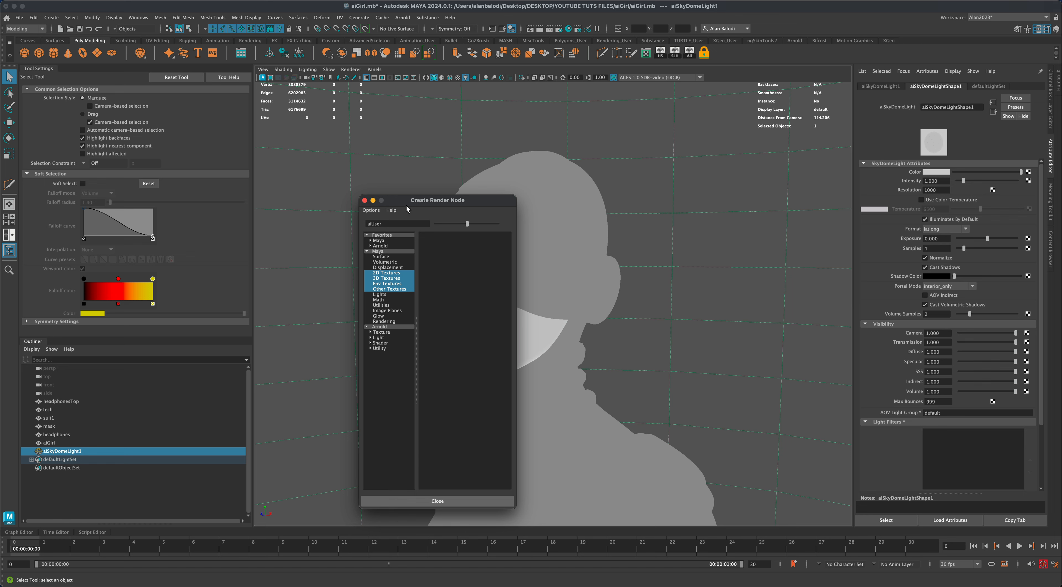
drag(408, 203, 414, 201)
double_click(383, 222)
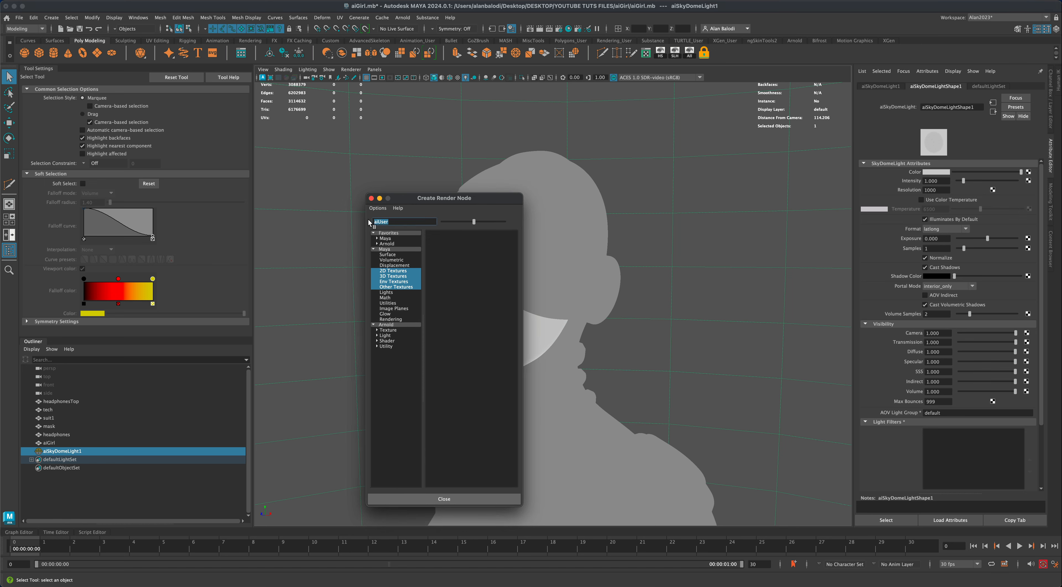
key(BackSpace)
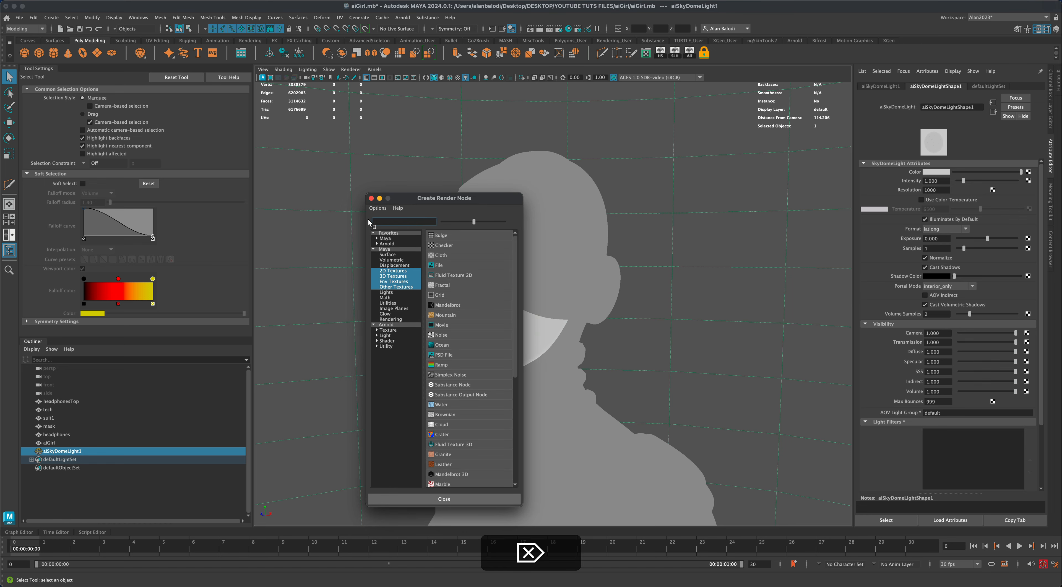
click(444, 265)
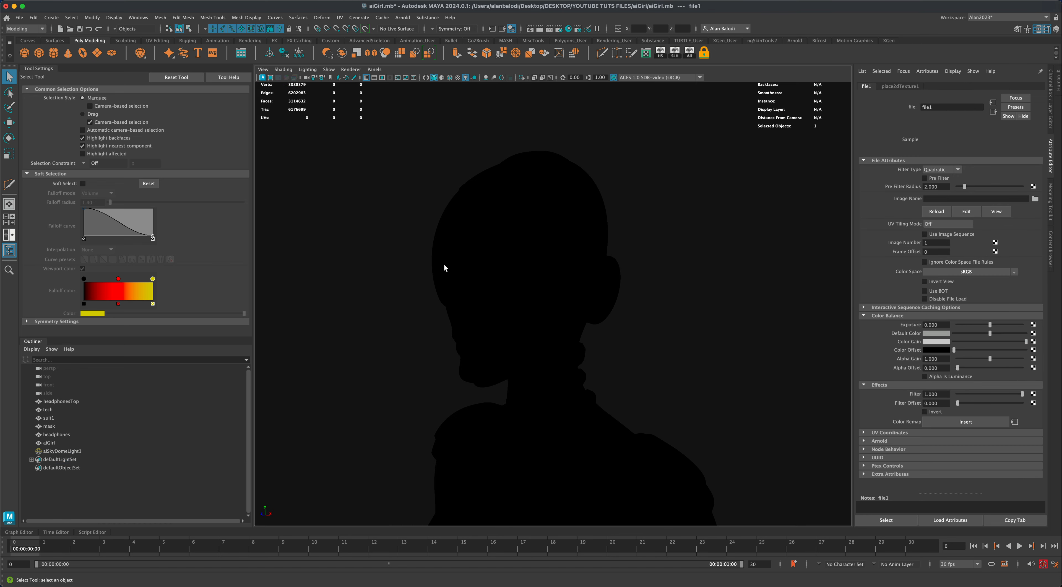
Step: Load adams_place_bridge_4k.hdr from the HDR folder as the file texture's image
click(1034, 200)
click(325, 238)
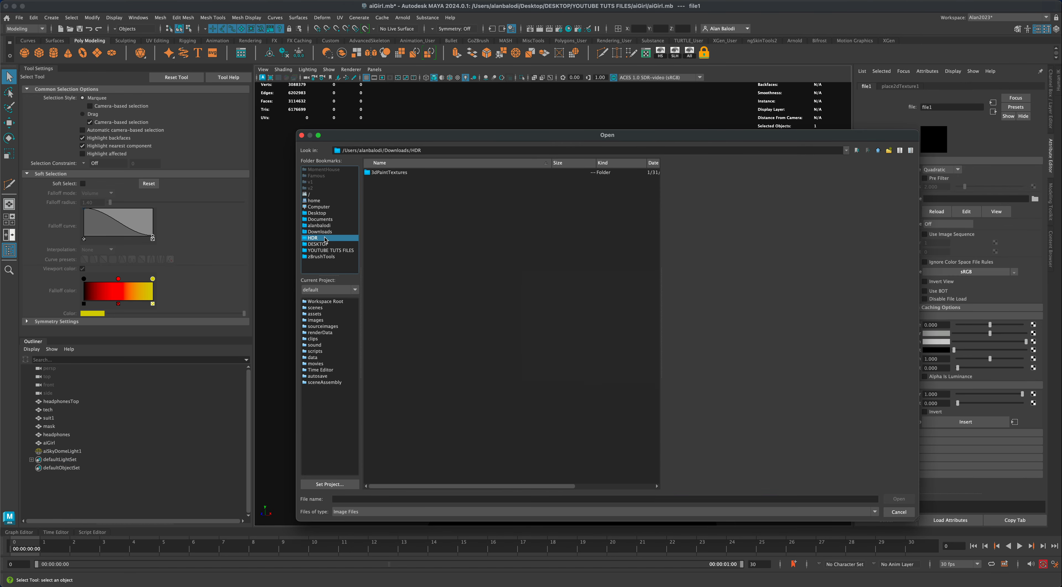
click(426, 173)
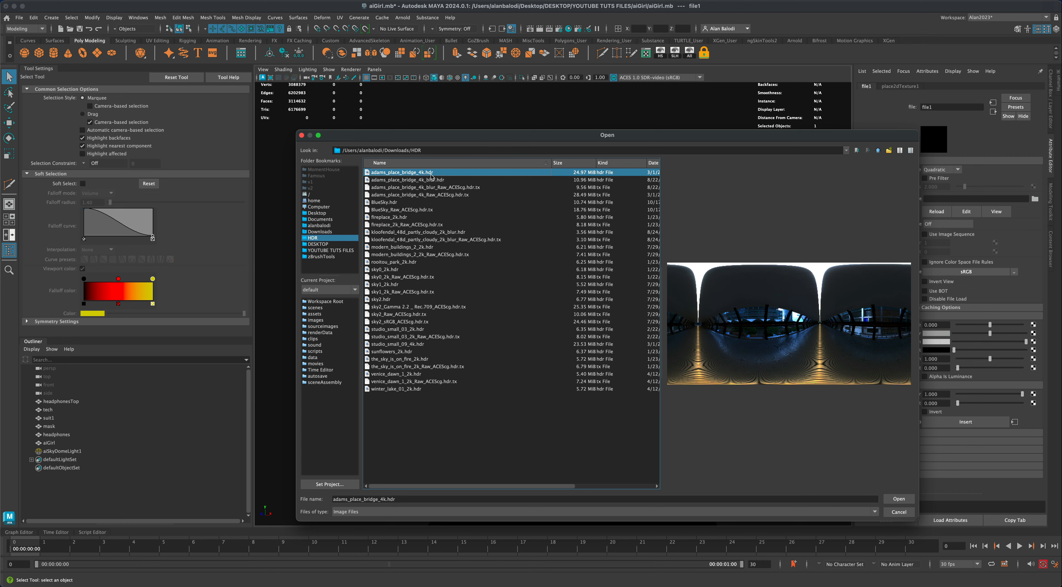
click(898, 499)
key(alt)
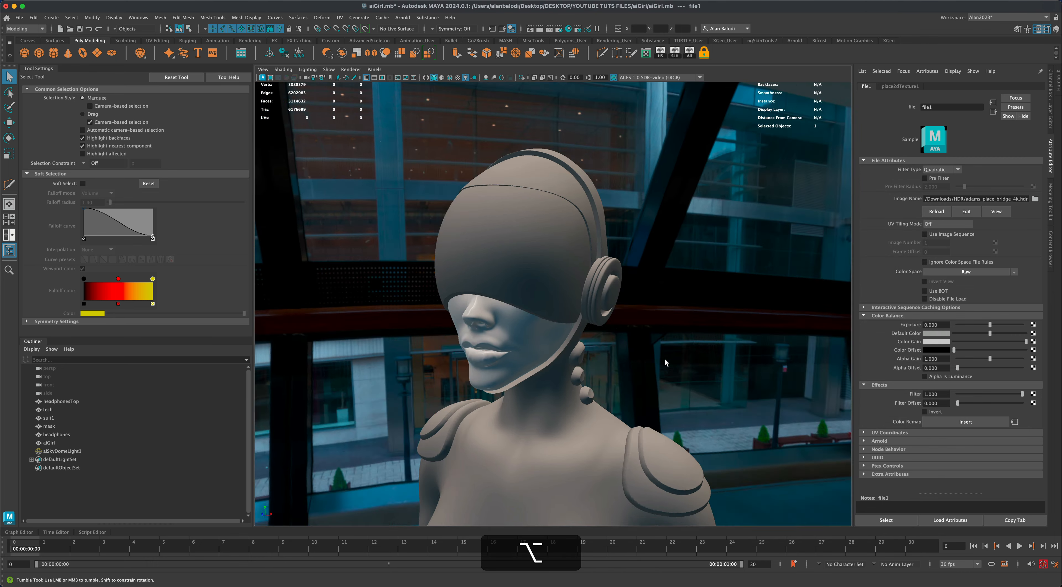
alt+drag(665, 357, 642, 356)
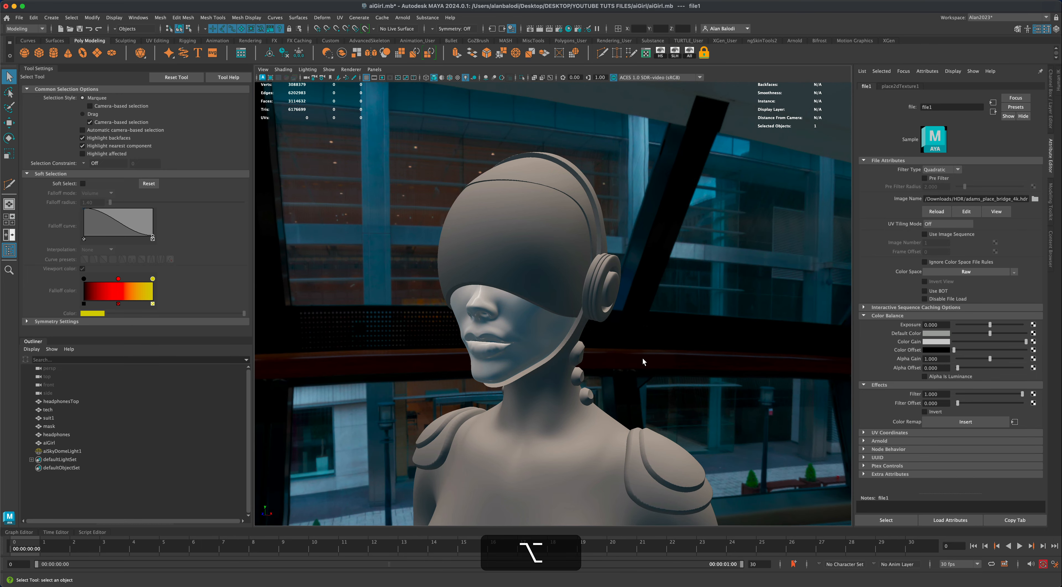
Step: Set the skydome light's camera visibility to 0 to hide the HDR background in renders
click(62, 451)
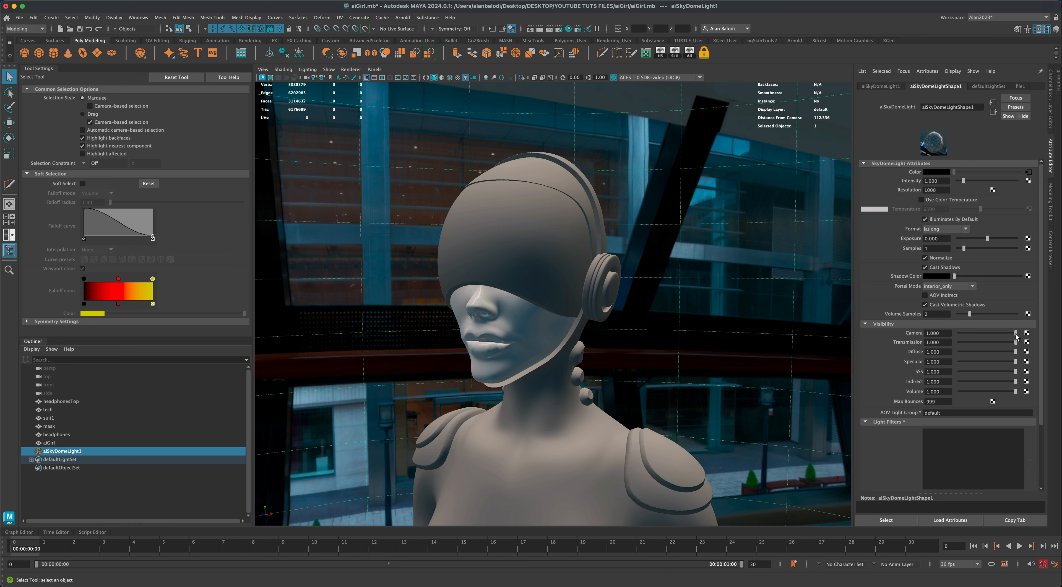
drag(1016, 336, 953, 335)
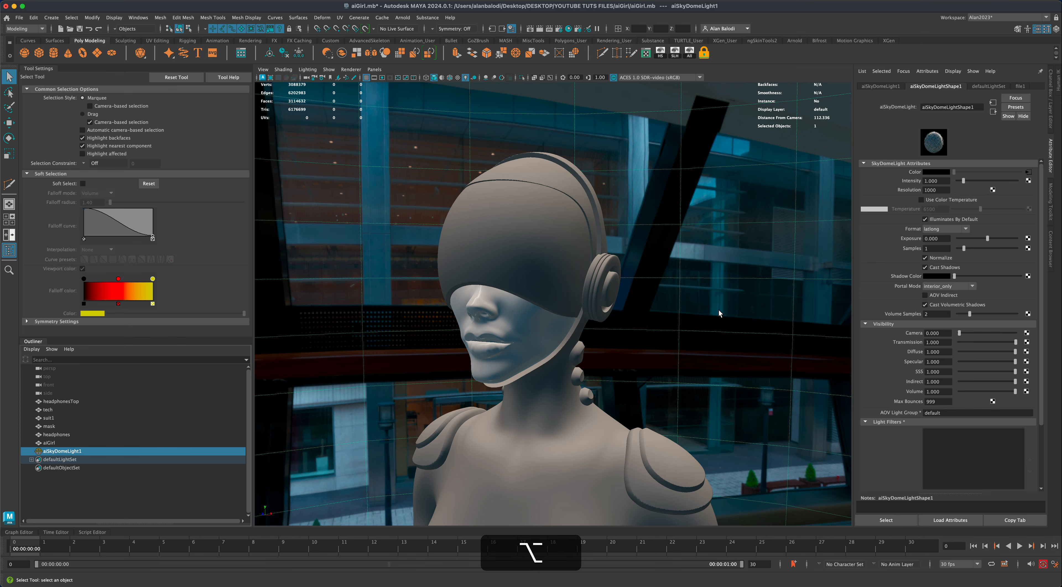
alt+drag(721, 309, 699, 251)
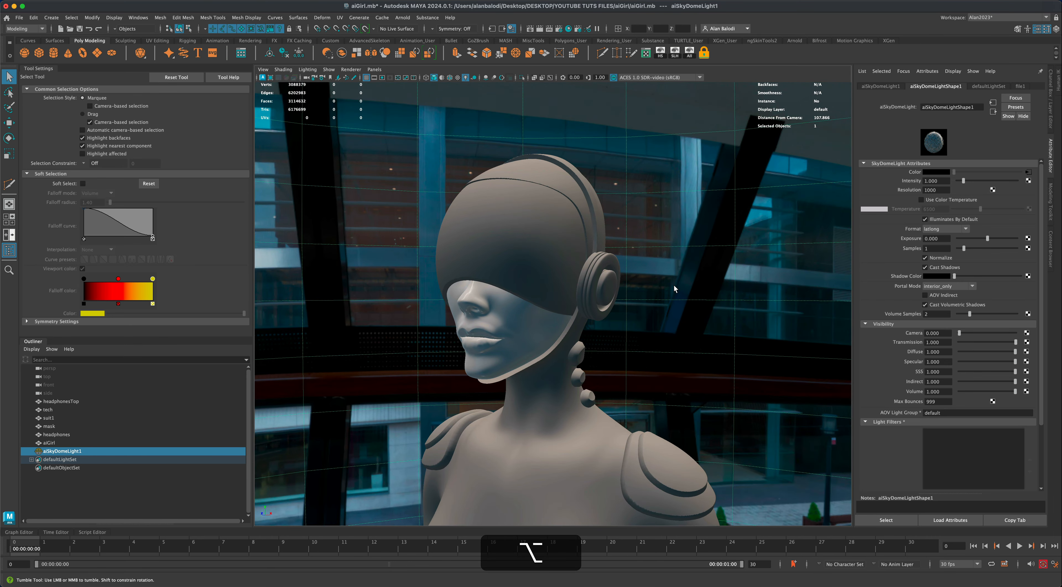
alt+drag(674, 284, 696, 289)
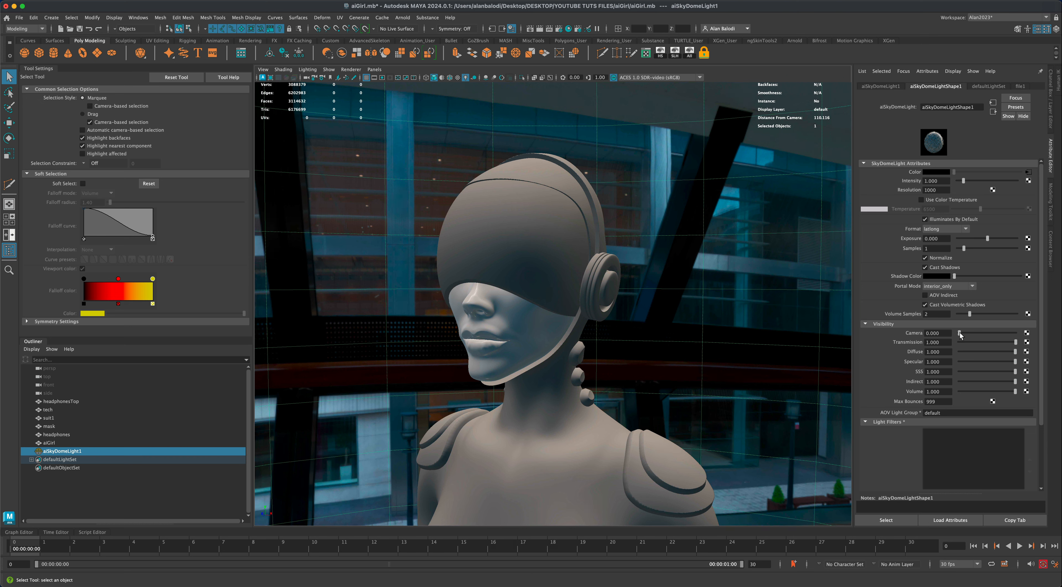
Step: Set both the samples and the volume samples of the skydome light to 4
click(932, 314)
text(4)
click(919, 248)
text(4)
key(Return)
double_click(932, 248)
alt+drag(630, 264, 566, 169)
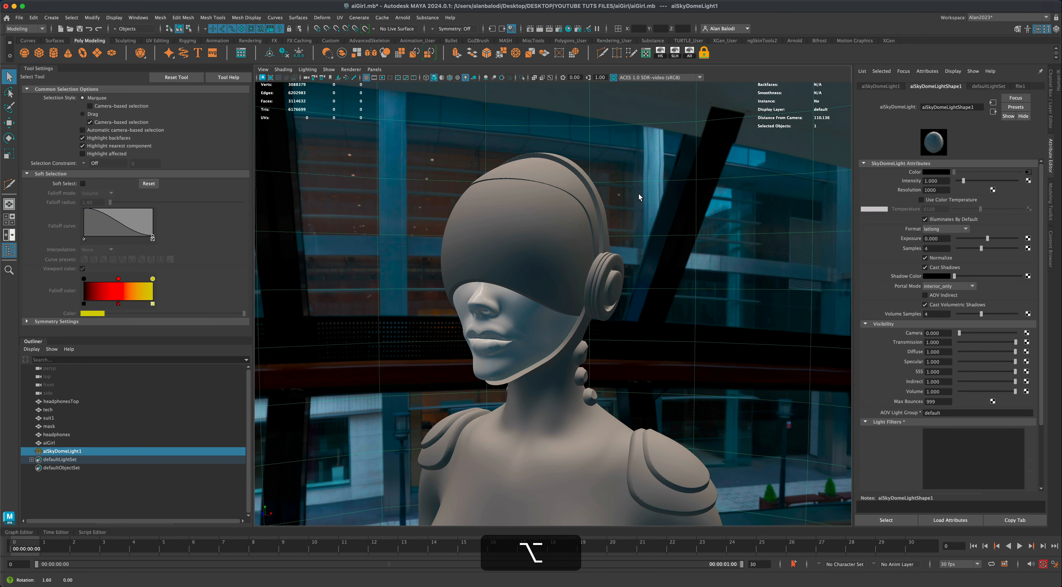
Step: Review the image size preset, width and height, and the Arnold sampling values in the render settings, then close them
click(560, 29)
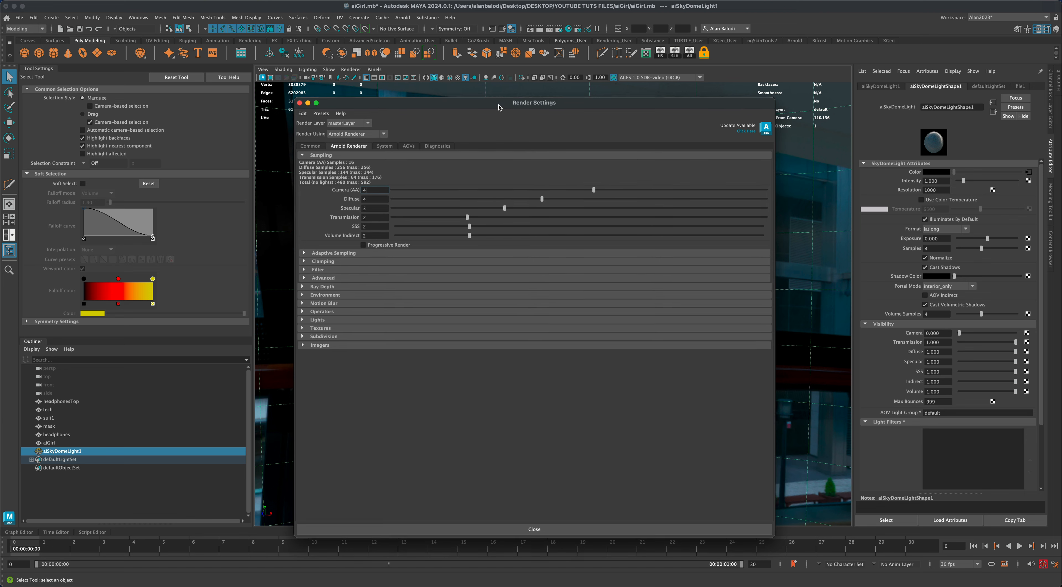
click(309, 146)
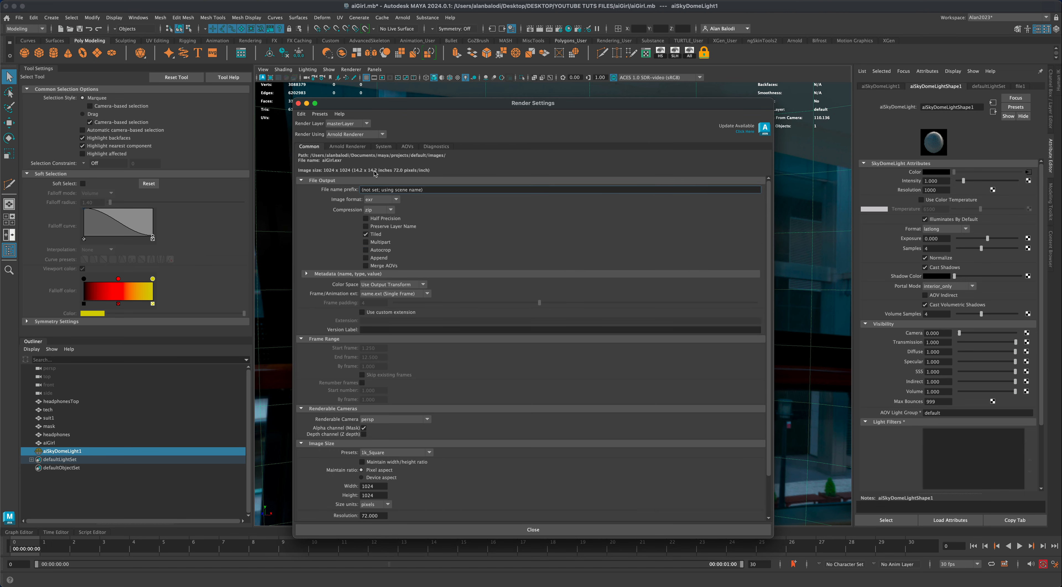
click(429, 453)
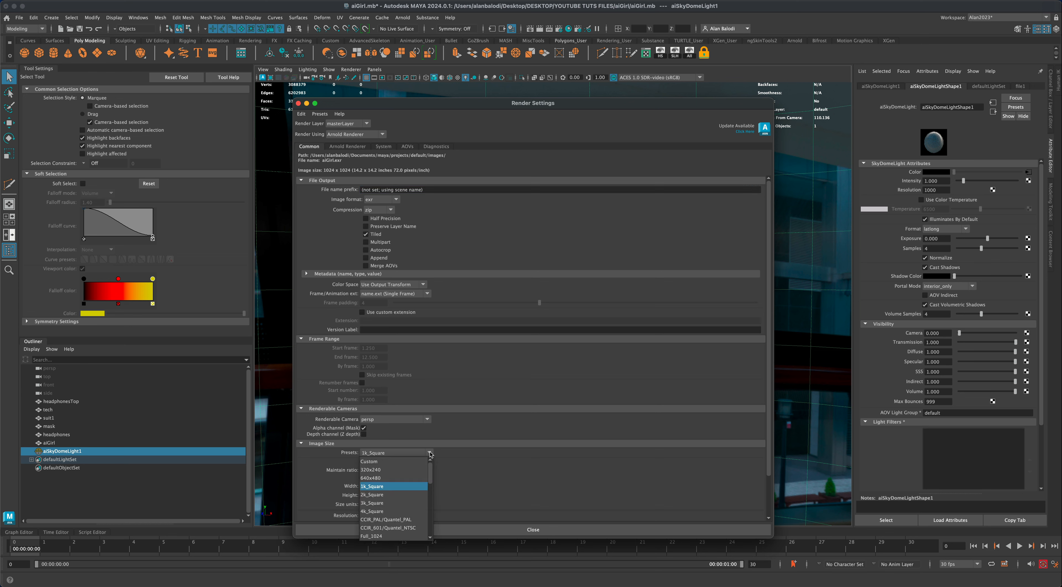
click(413, 487)
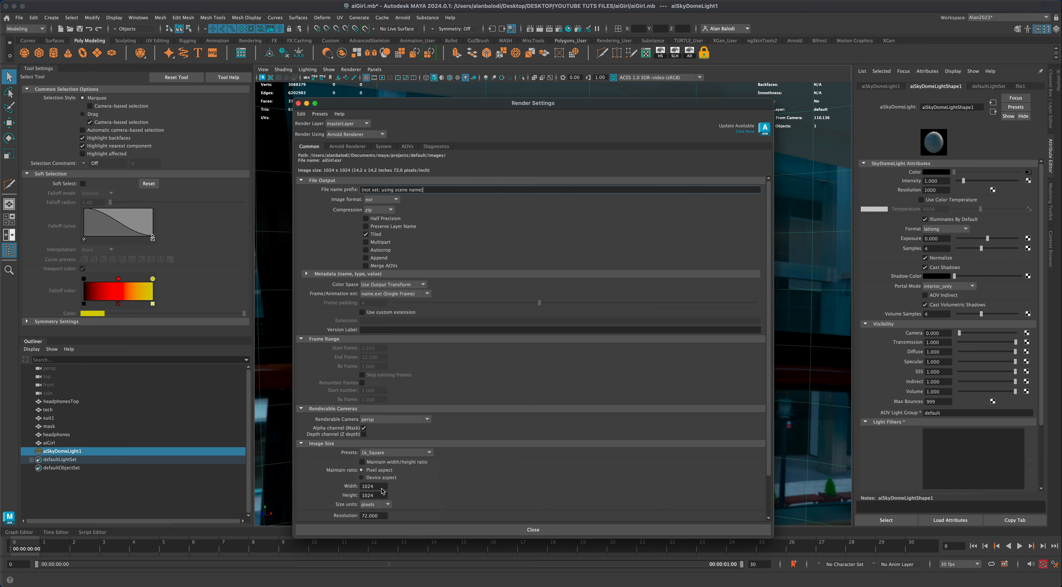
click(376, 495)
click(376, 486)
click(341, 148)
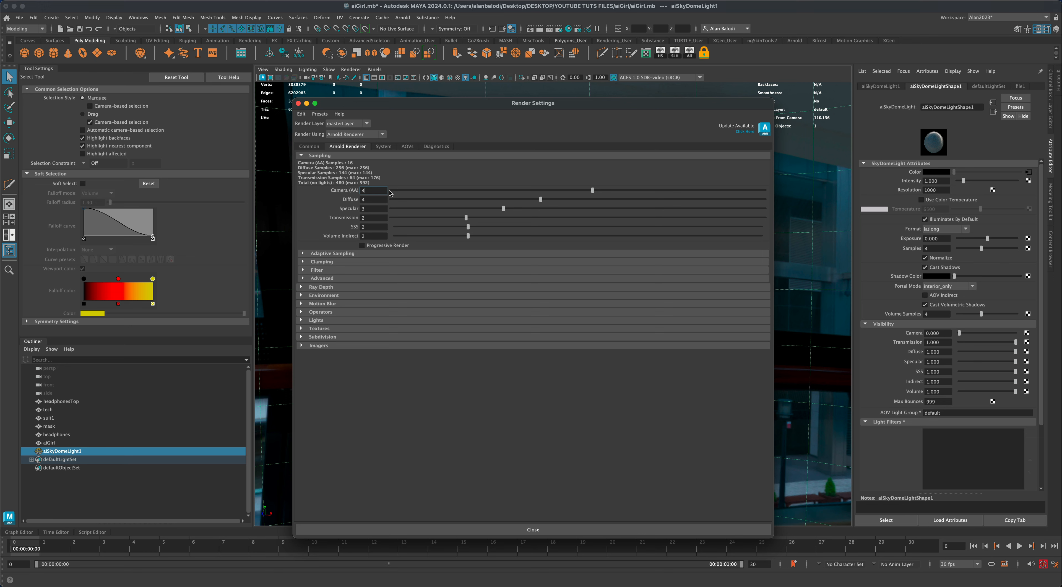
drag(378, 191, 348, 208)
click(373, 199)
click(499, 529)
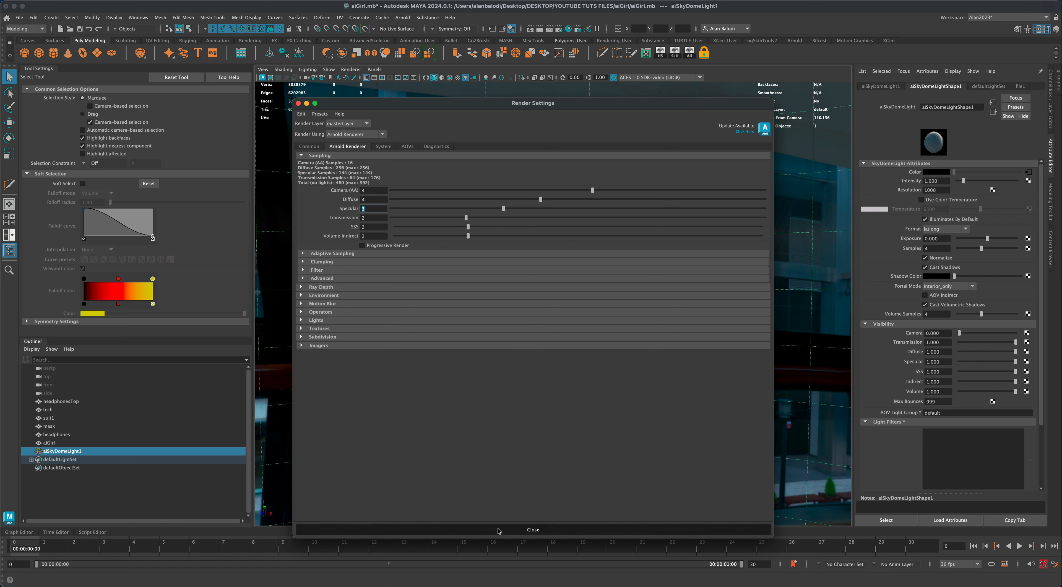
Step: Start a live Arnold render of the bust and examine the painted face from both sides
click(540, 29)
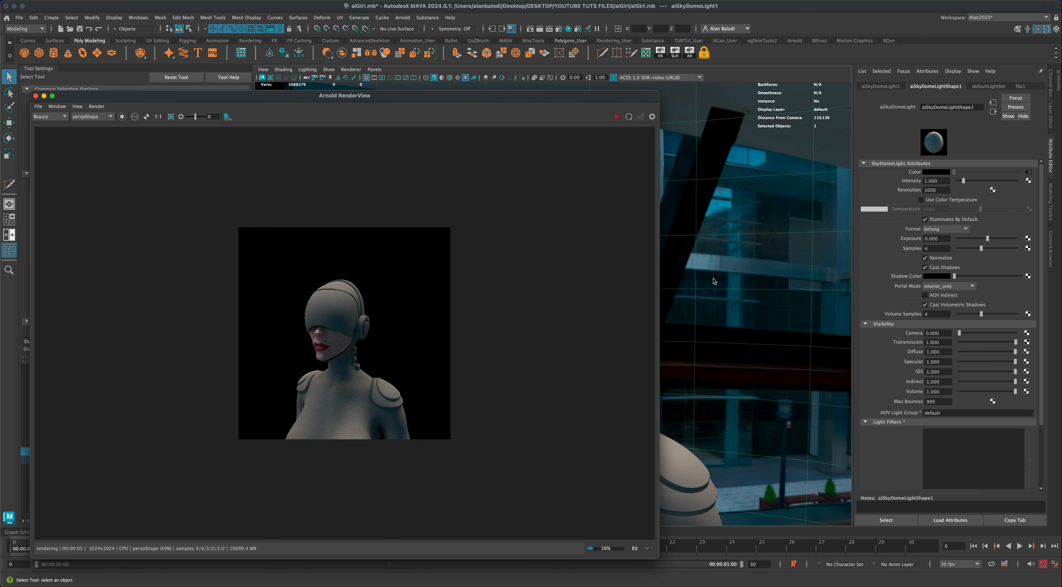
click(617, 117)
drag(536, 95, 467, 95)
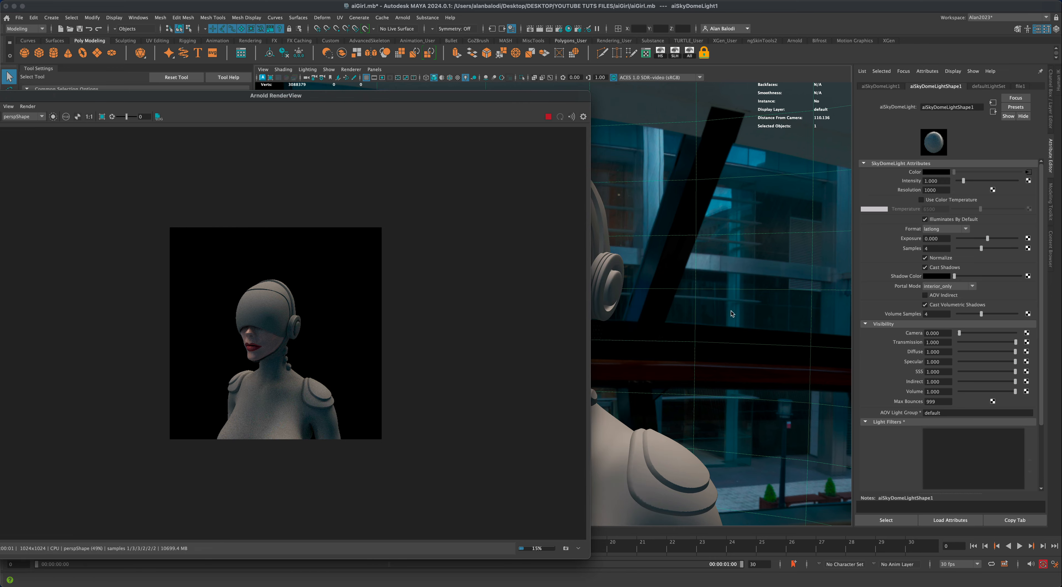
mouse_move(727, 368)
alt+mouse_down()
mouse_move(753, 363)
mouse_move(702, 367)
mouse_move(714, 368)
alt+mouse_up()
scroll(709, 368, up, 1)
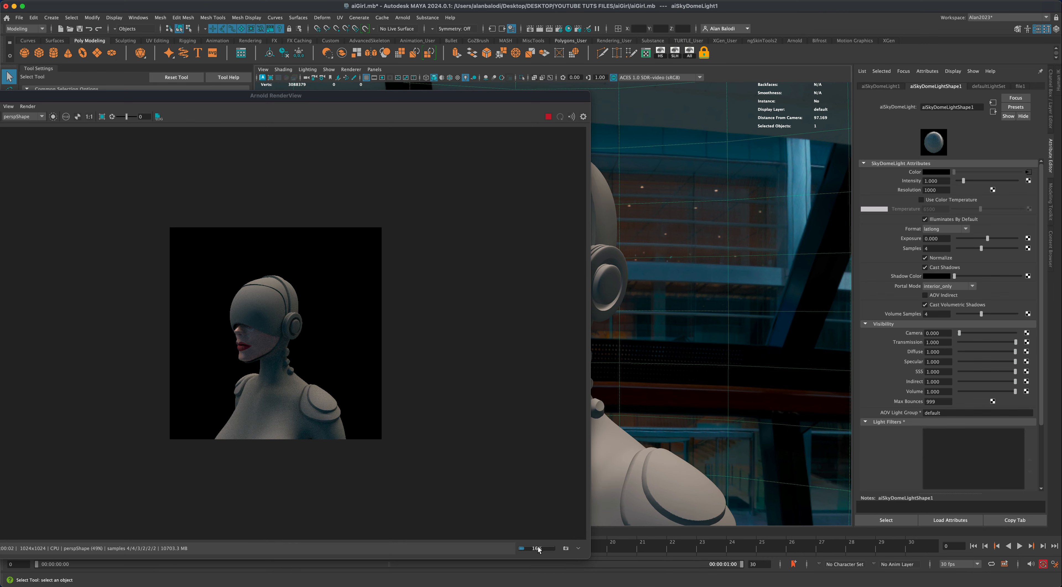
alt+drag(746, 403, 779, 402)
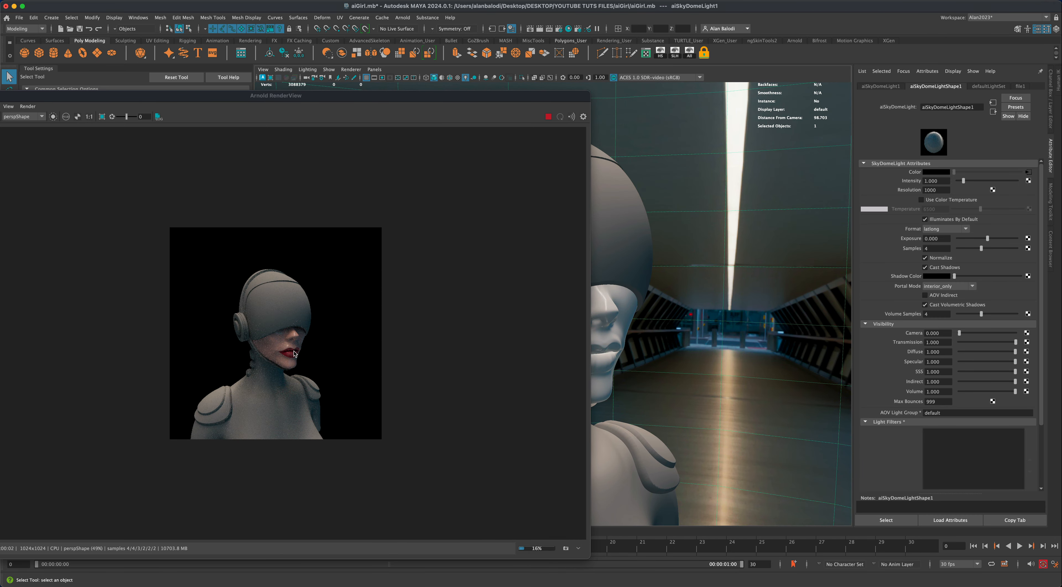
drag(374, 96, 442, 92)
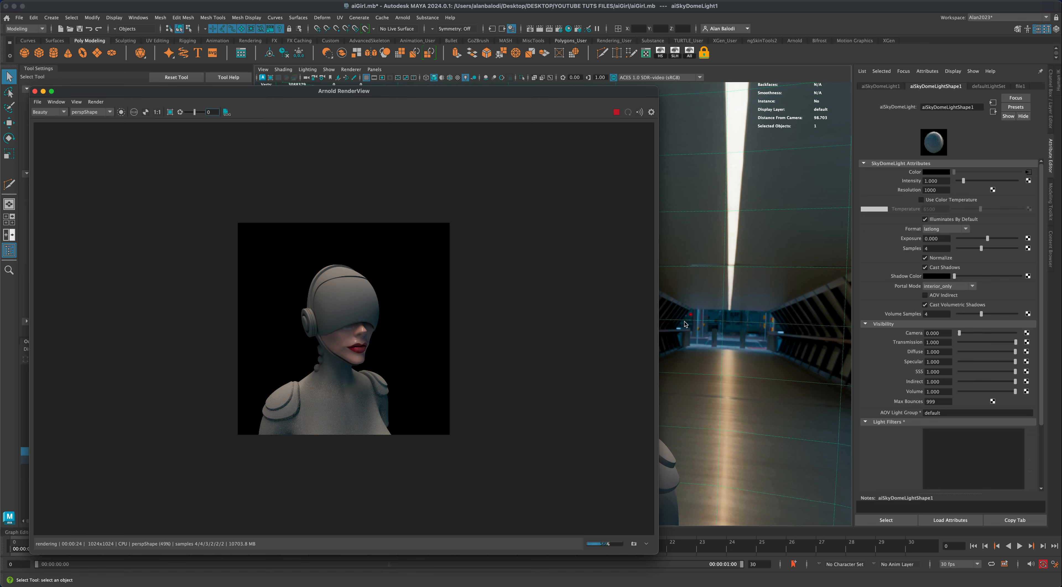
Step: Set the face's aiSkin material to a specular roughness of 0.394 and a subsurface weight of 0.380
drag(622, 93, 480, 80)
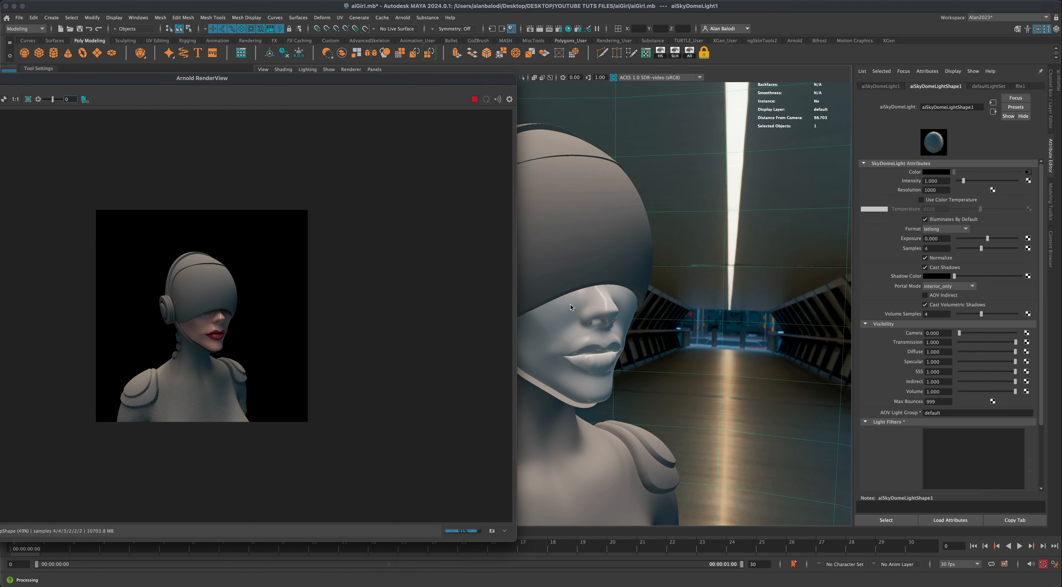
right_drag(570, 307, 570, 507)
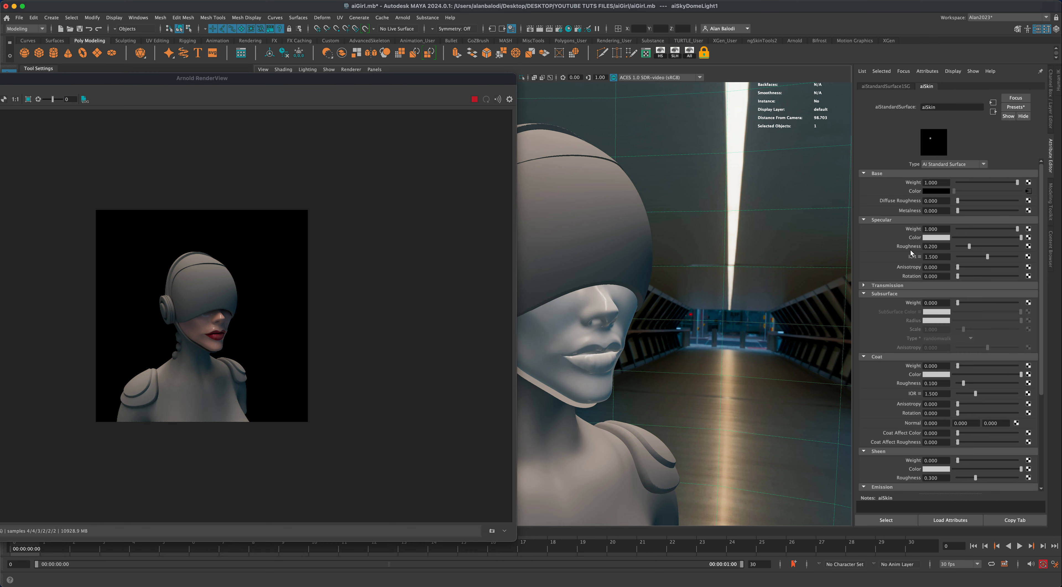
drag(969, 246, 979, 247)
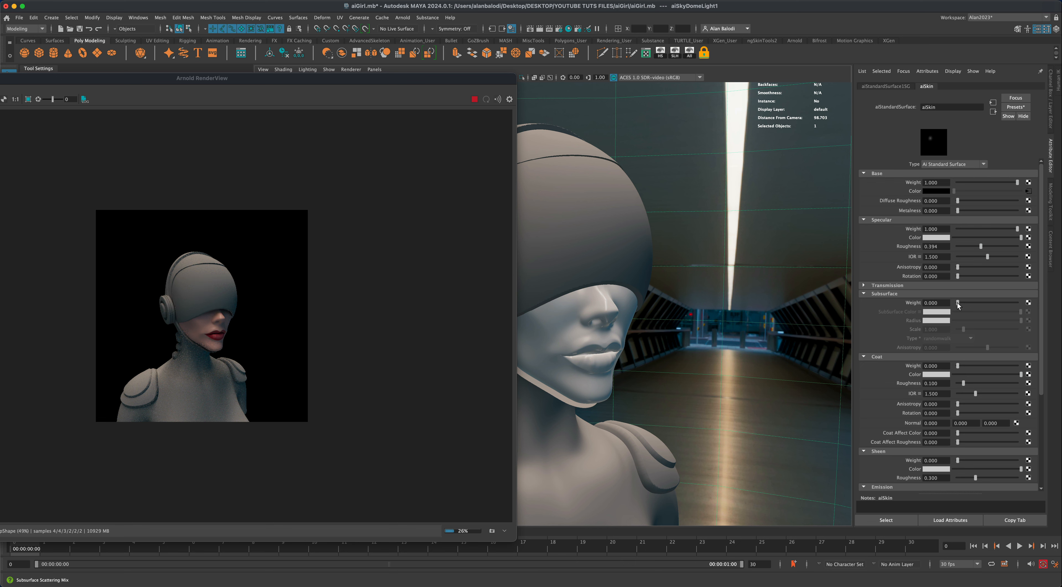
drag(957, 304, 969, 303)
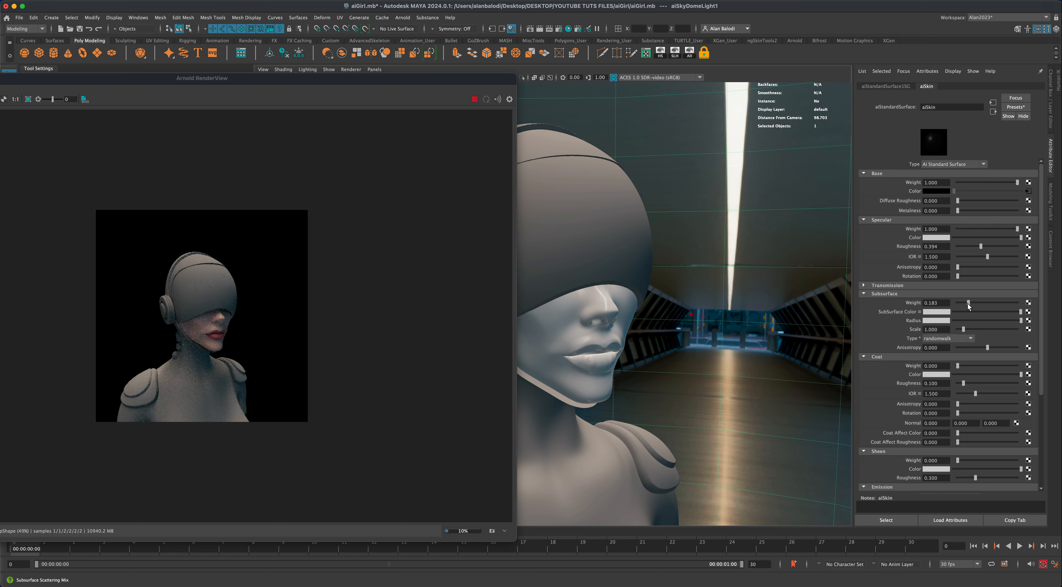
drag(968, 304, 979, 303)
Step: Change the aiSkin material's subsurface color to a muted red with hue 360 and saturation 0.627
click(934, 312)
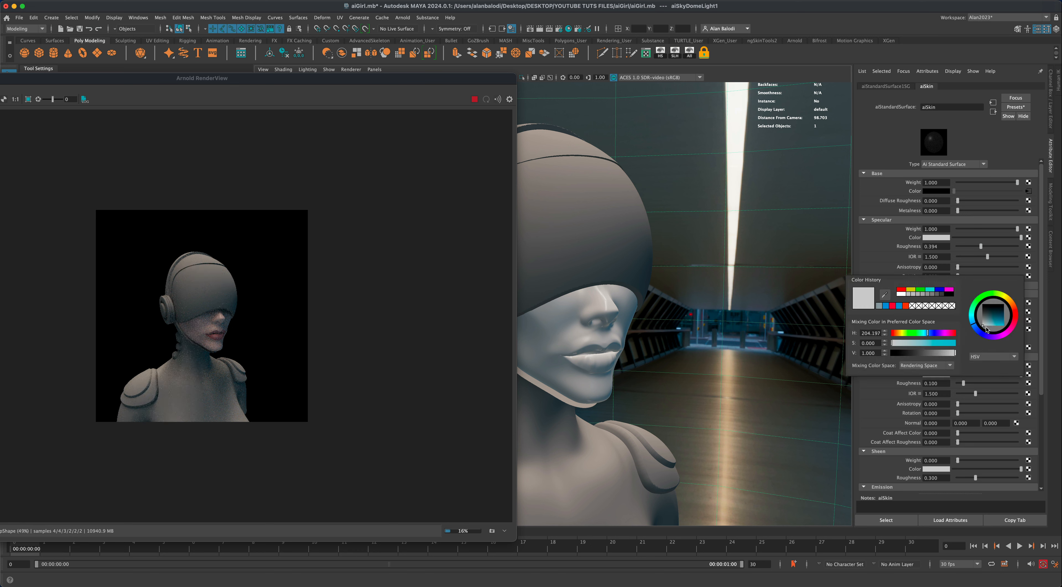
click(1015, 321)
click(1006, 329)
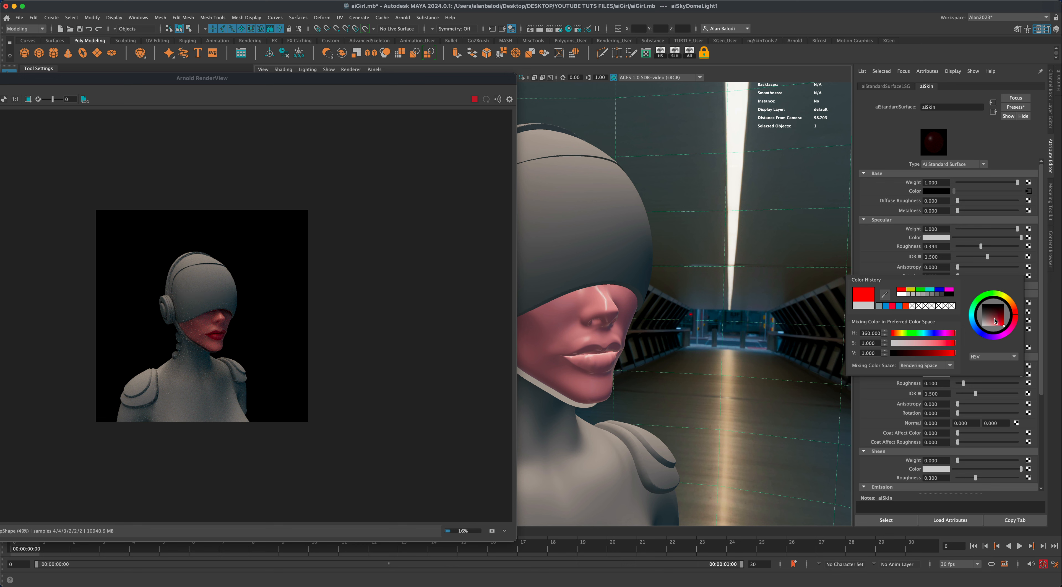
drag(994, 320, 997, 323)
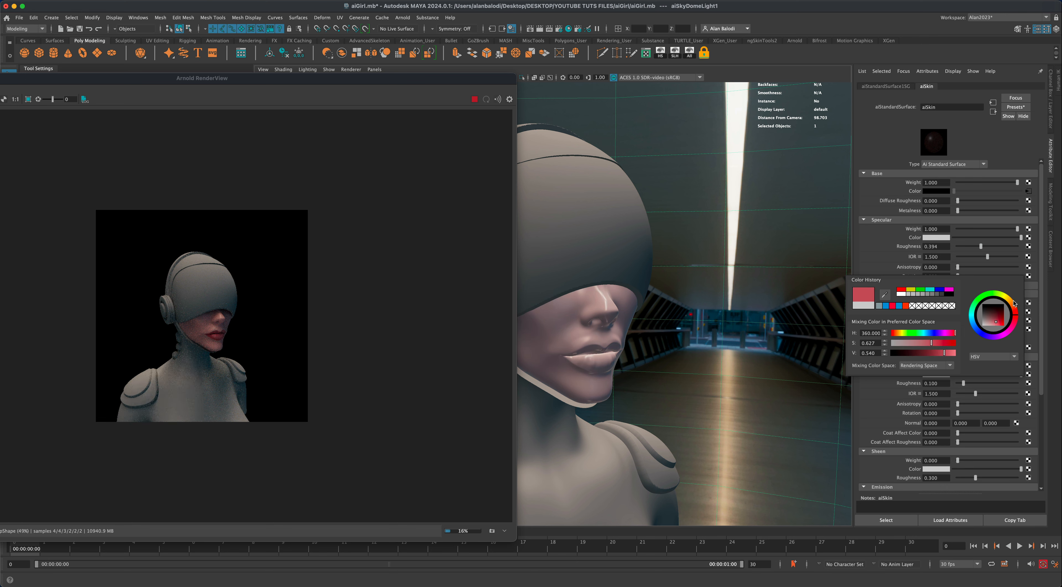
click(1034, 322)
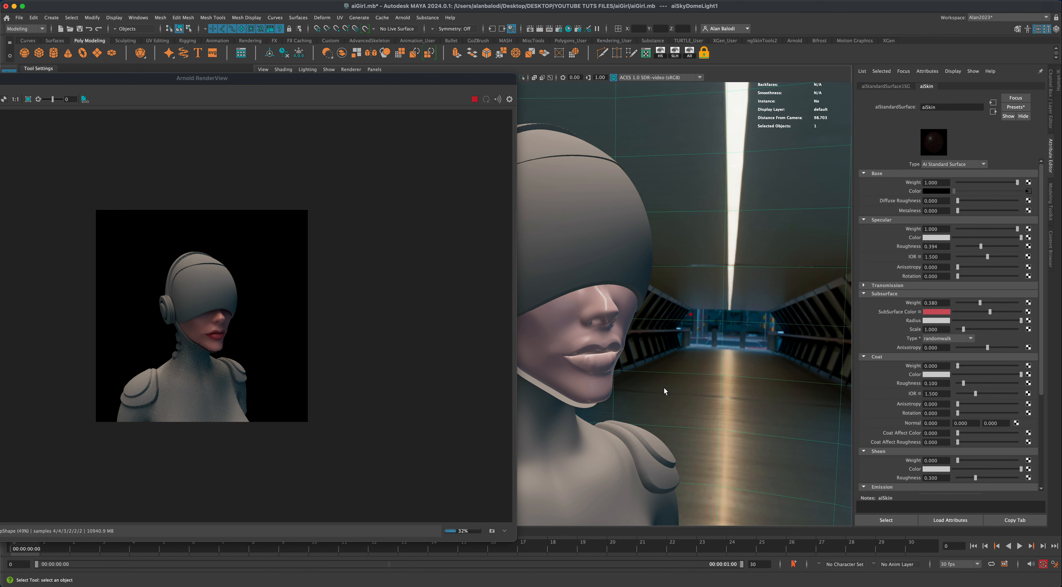
Step: Assign a new aiStandardSurface material to the body suit and name it aiSuit
alt+drag(664, 388, 703, 359)
click(605, 393)
right_click(591, 383)
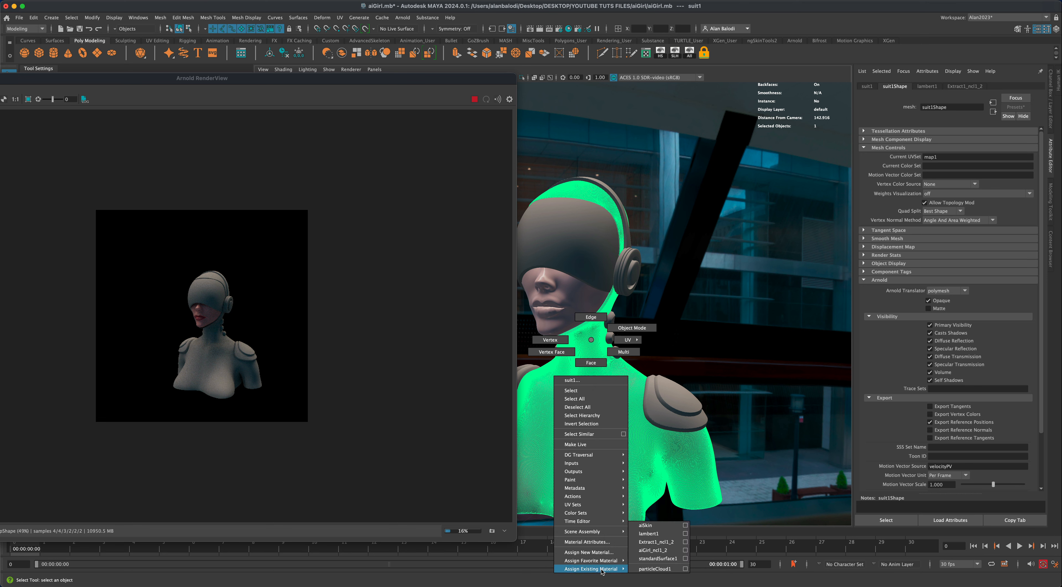
mouse_move(594, 560)
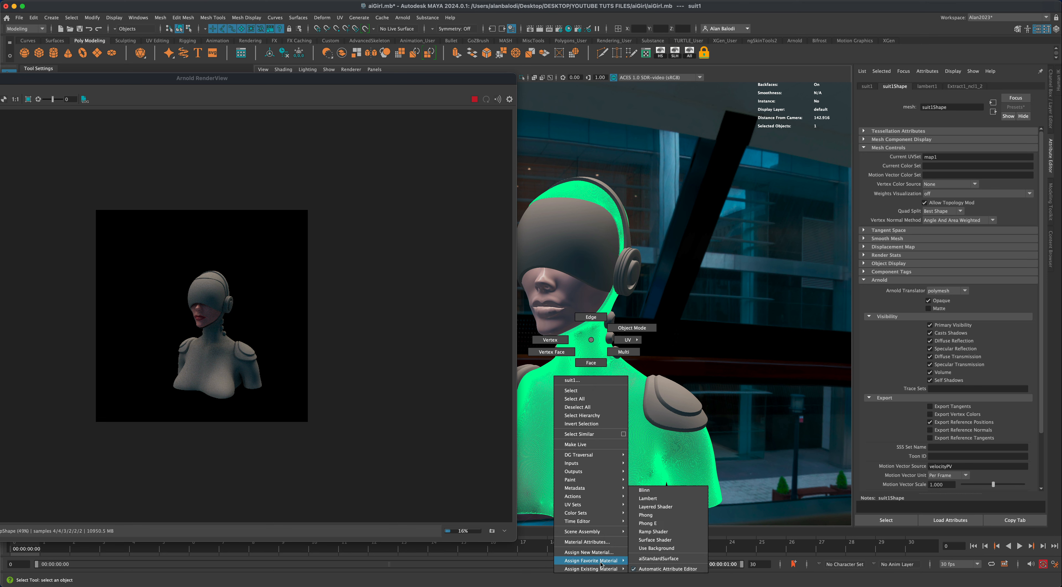
click(665, 558)
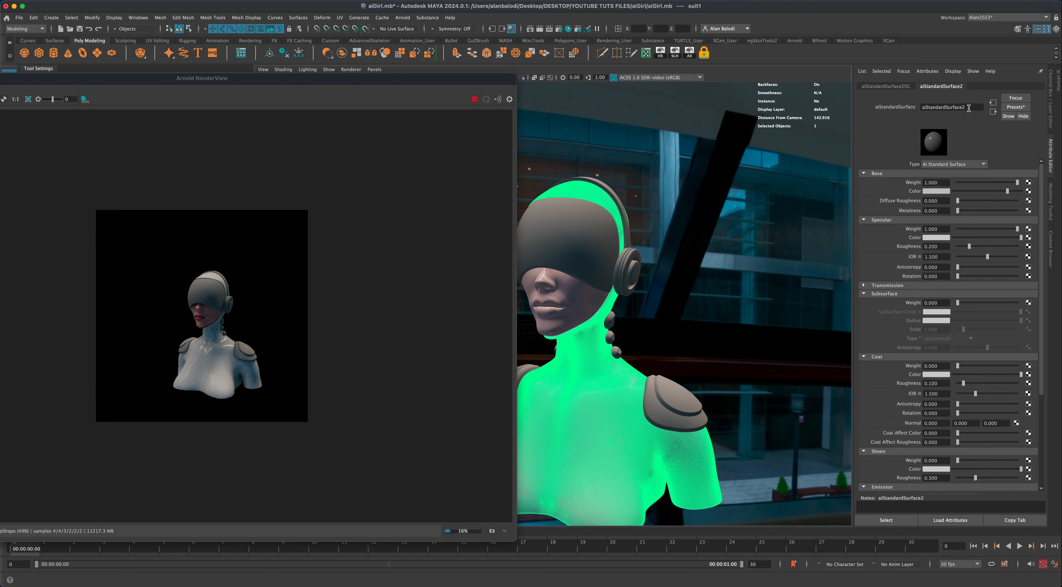
drag(969, 108, 911, 107)
text(aiSuit)
key(Return)
Step: Replace the aiSuit material's settings with the Rubber preset
click(1019, 108)
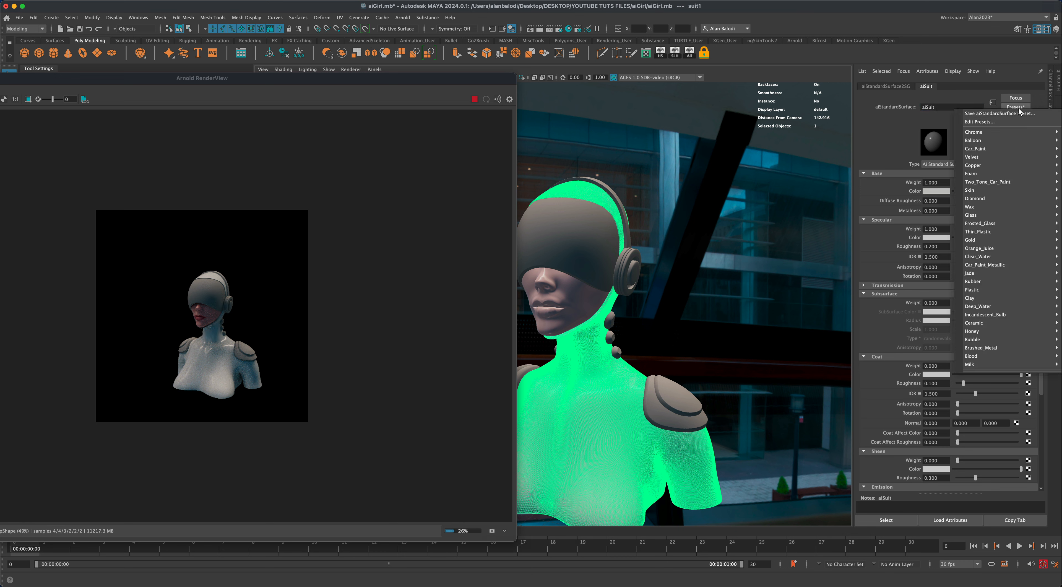
mouse_move(999, 165)
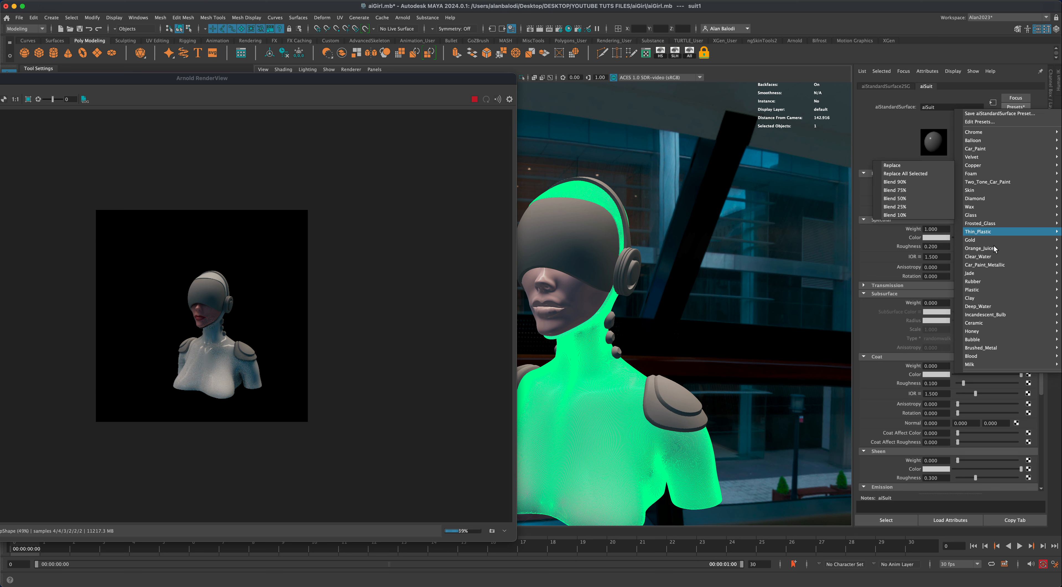
mouse_move(990, 287)
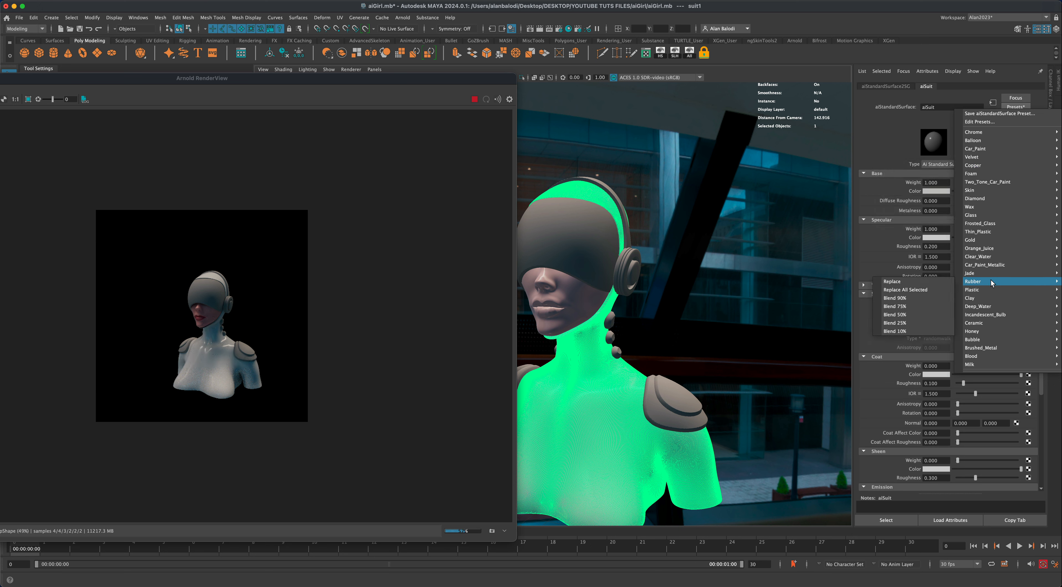
click(906, 282)
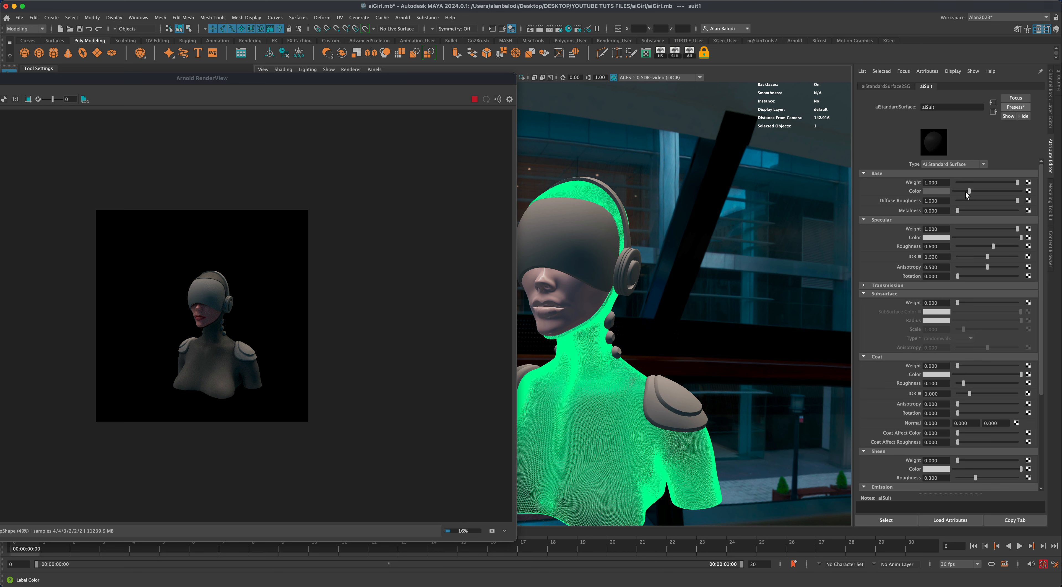
Step: Darken the aiSuit base color to near black and lower its specular roughness to 0.204
drag(968, 191, 960, 190)
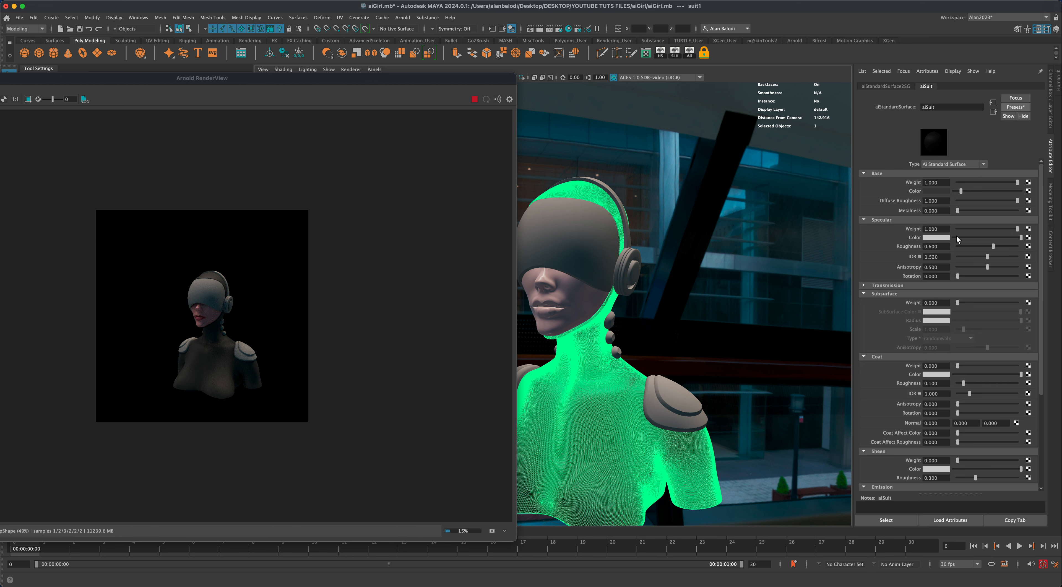
drag(993, 244, 968, 245)
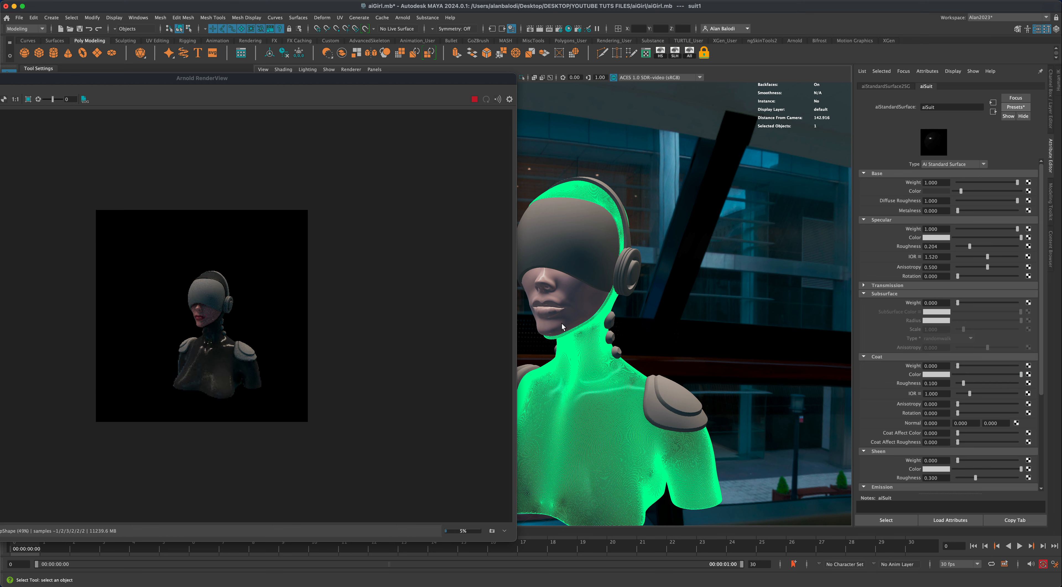
scroll(703, 345, up, 2)
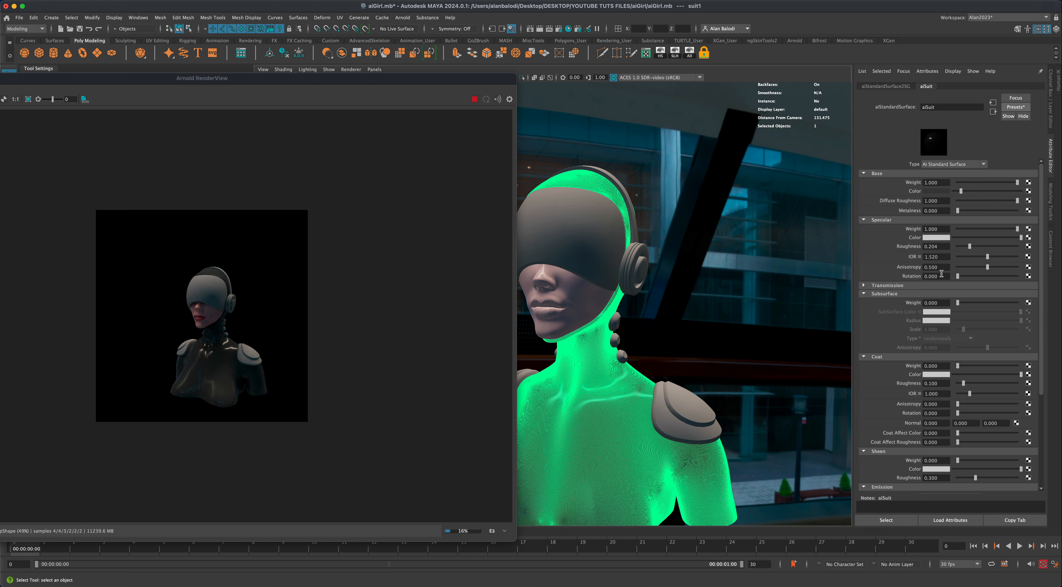
drag(962, 191, 959, 191)
Step: Create a RaySwitch shader as the legacy environment background in the Arnold render settings
drag(354, 83, 358, 83)
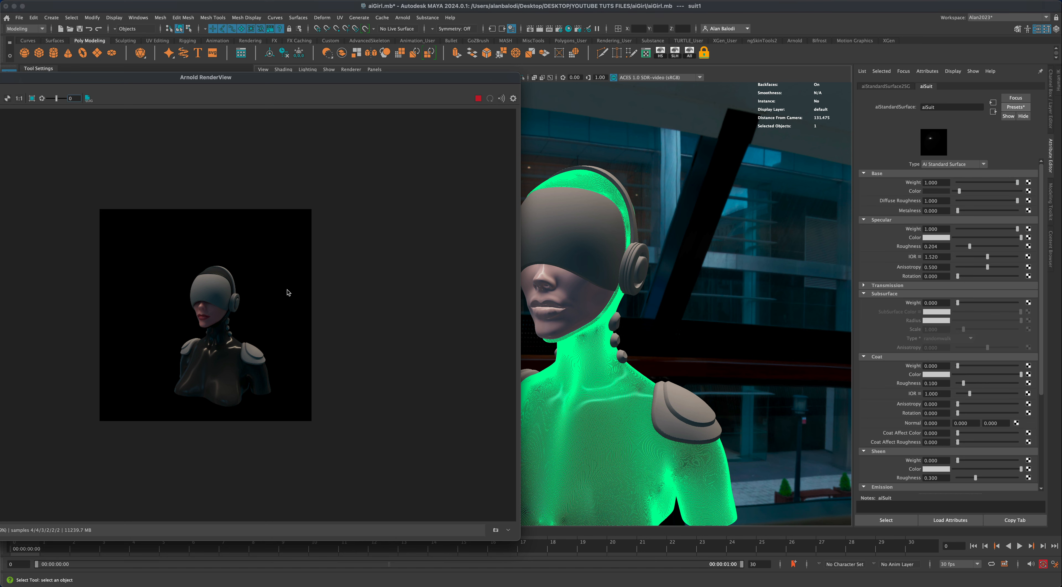
drag(490, 75, 494, 78)
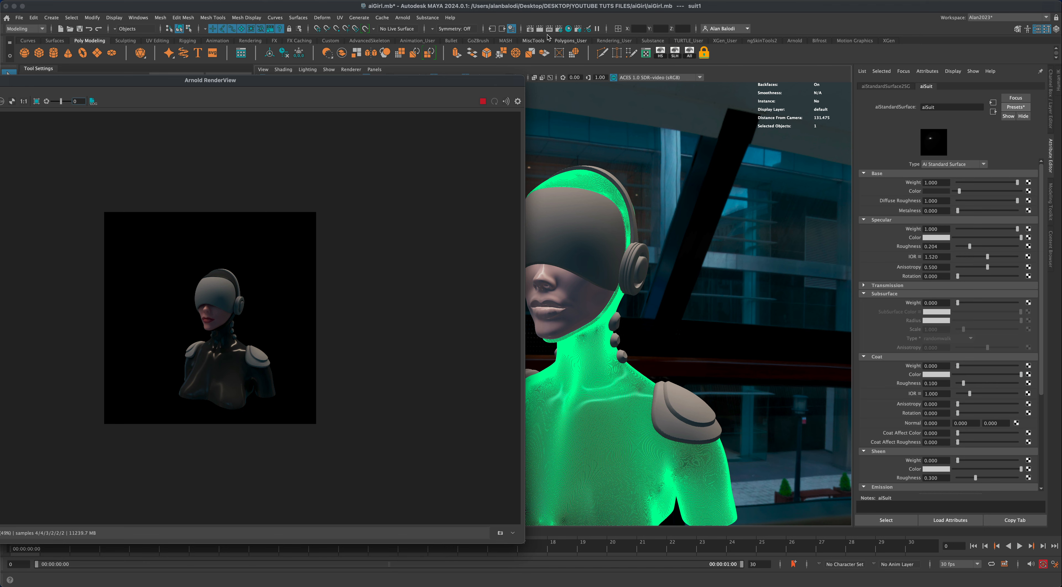
click(558, 28)
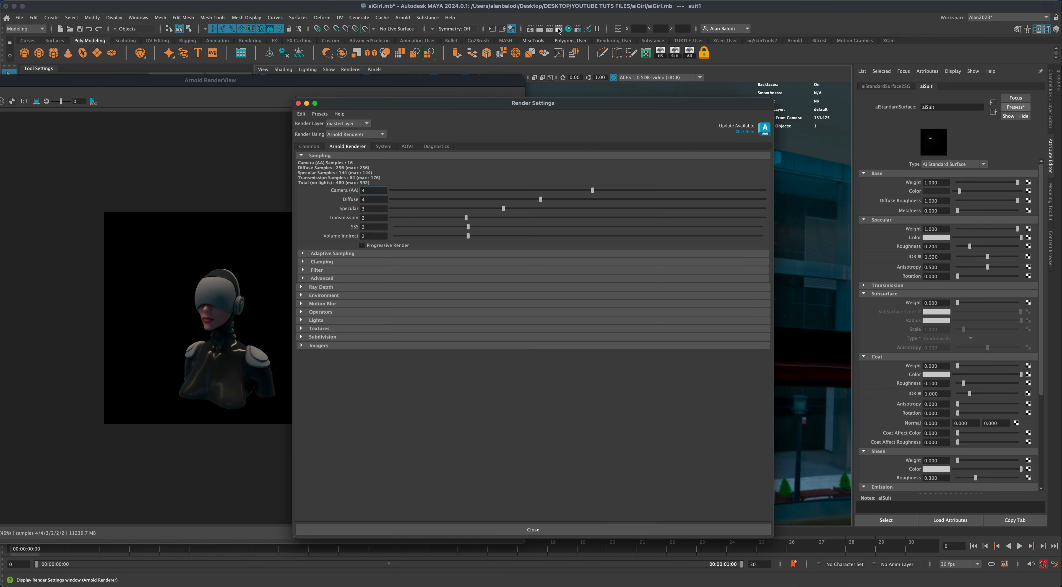
drag(490, 105, 556, 98)
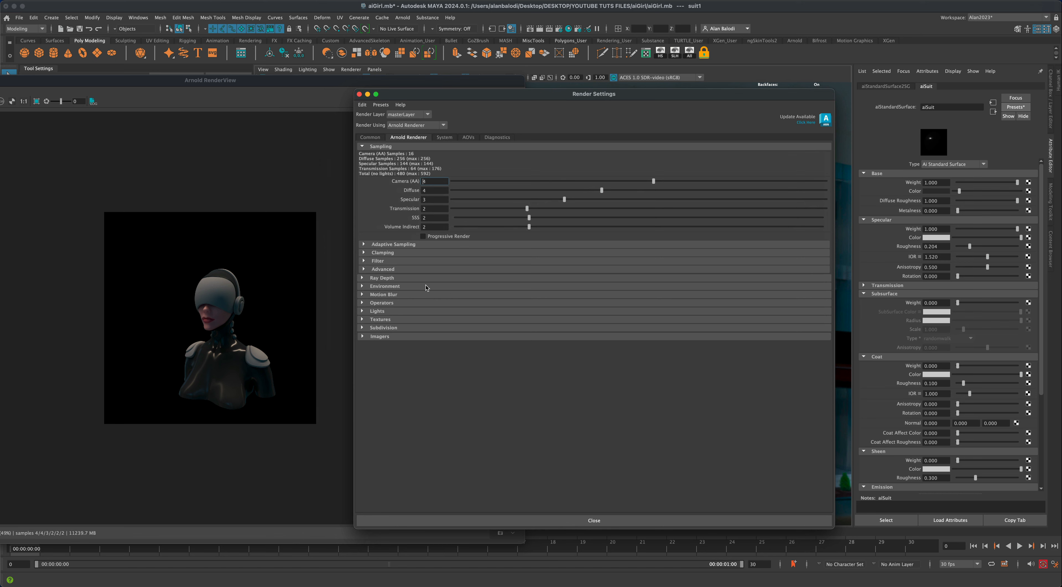
click(385, 286)
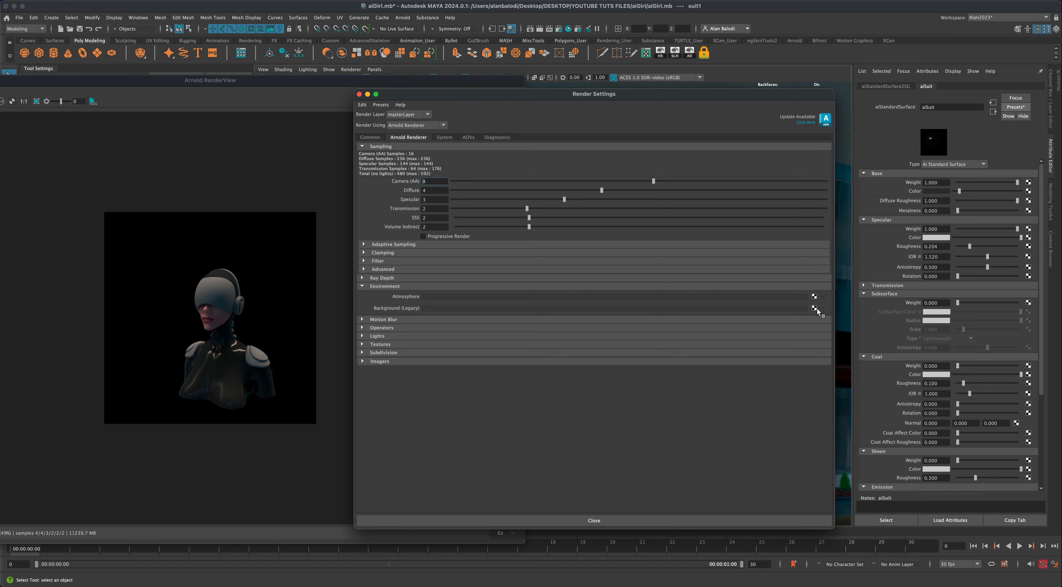
click(814, 308)
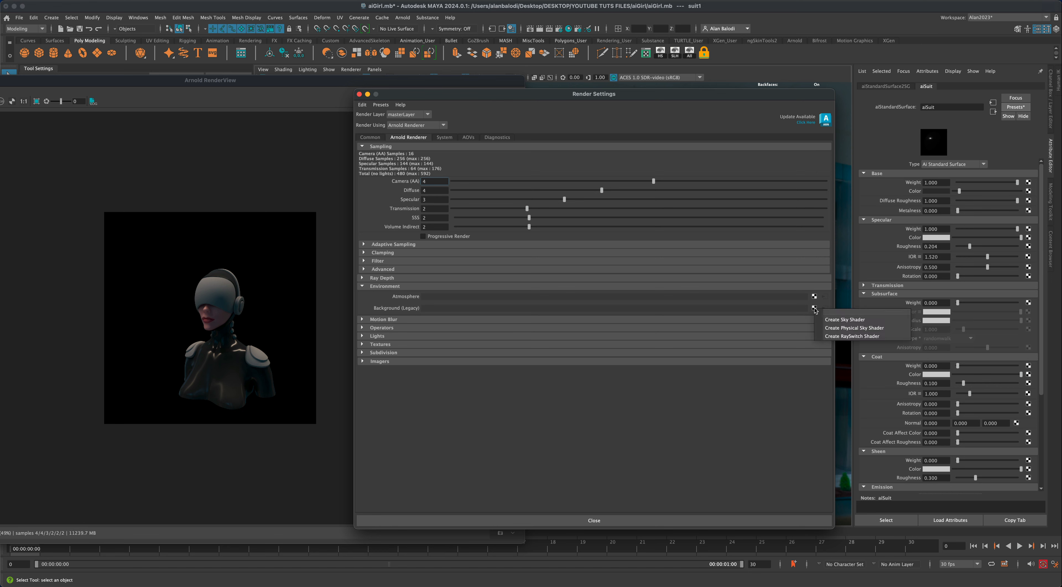
click(859, 336)
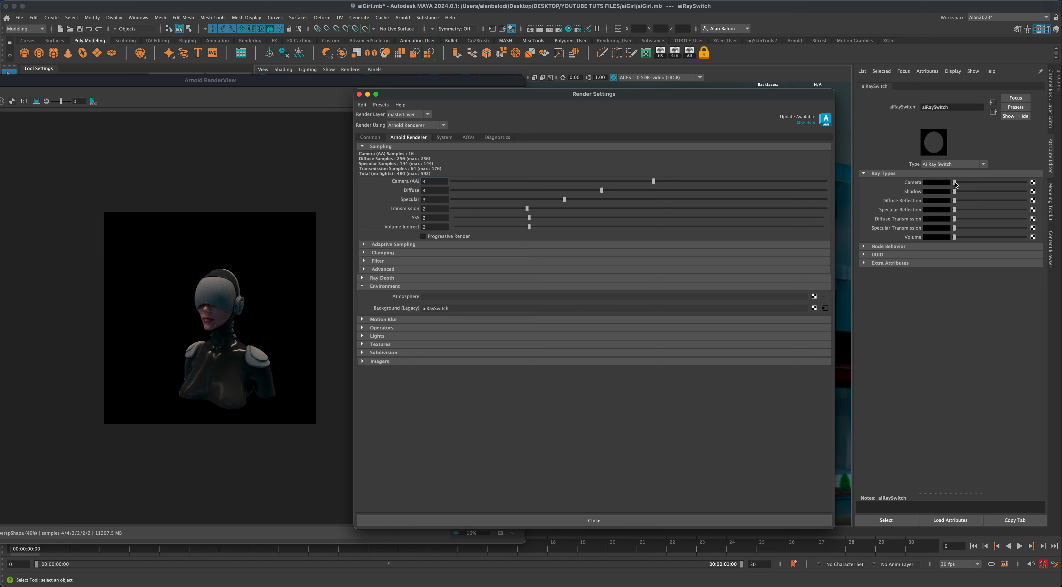
Step: Try the ray switch's camera color as plain white, and as a saturated blue, for the render background
drag(954, 182, 1046, 184)
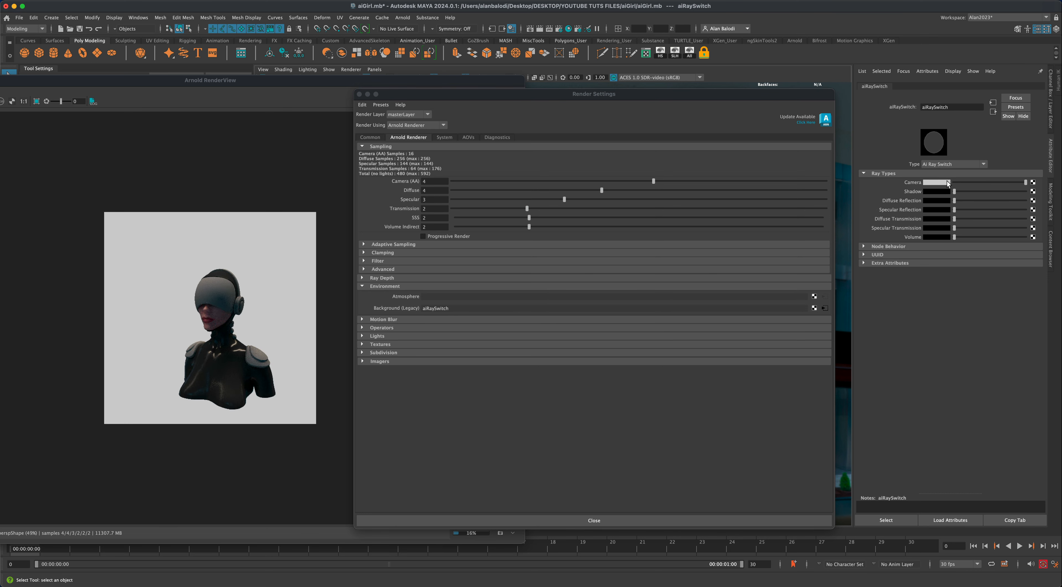
click(946, 182)
click(938, 202)
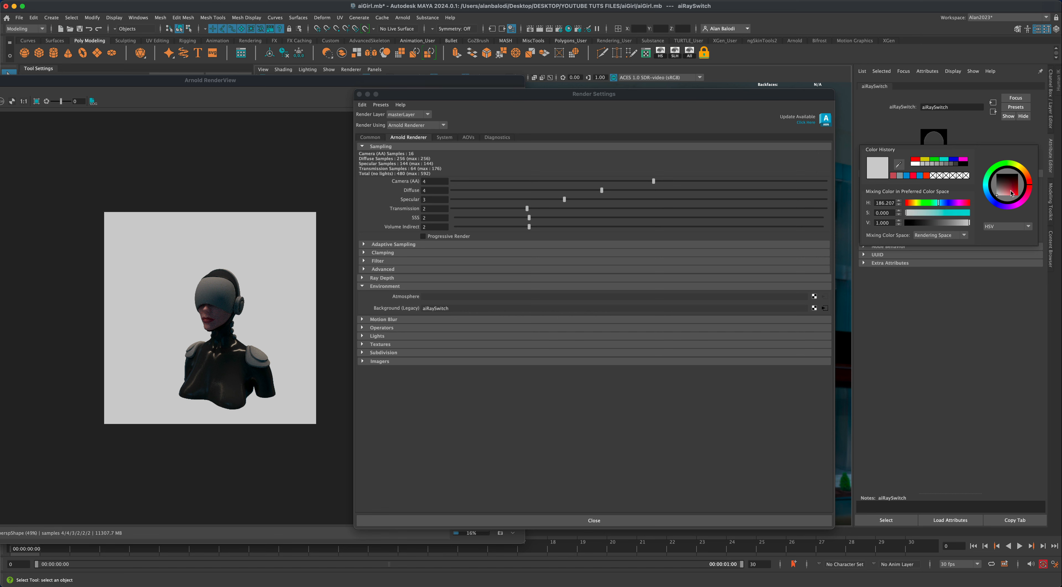
drag(1015, 188, 1025, 201)
click(1005, 206)
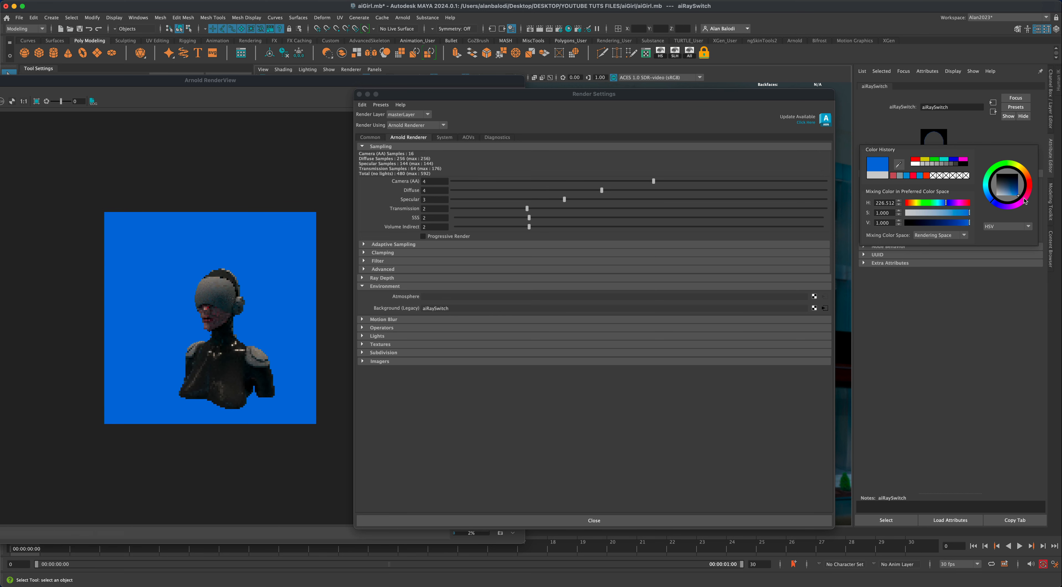
click(1001, 140)
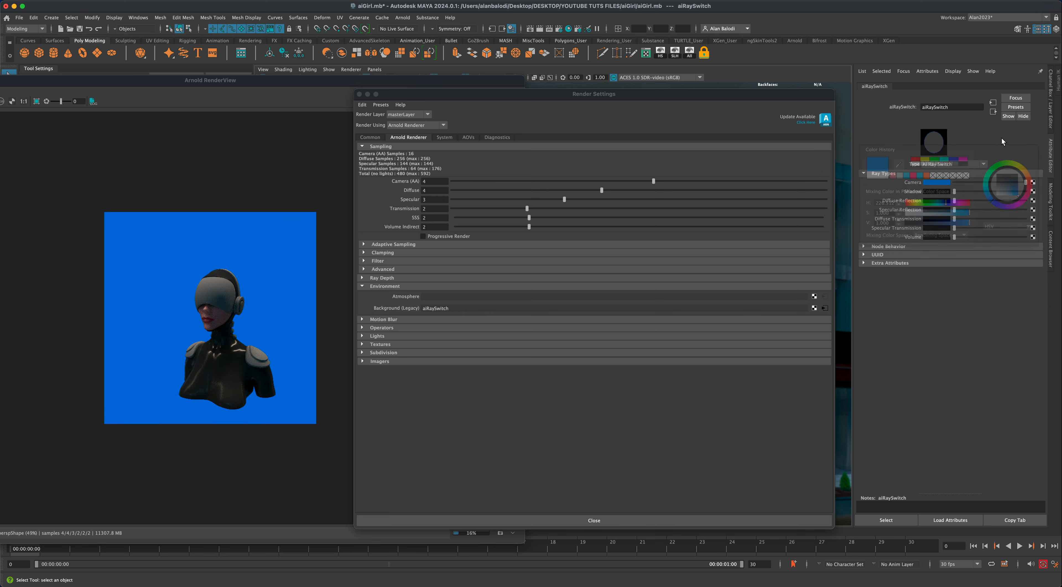
Step: Map a Ramp texture to the ray switch's camera color and set its type to Circular Ramp
click(1033, 182)
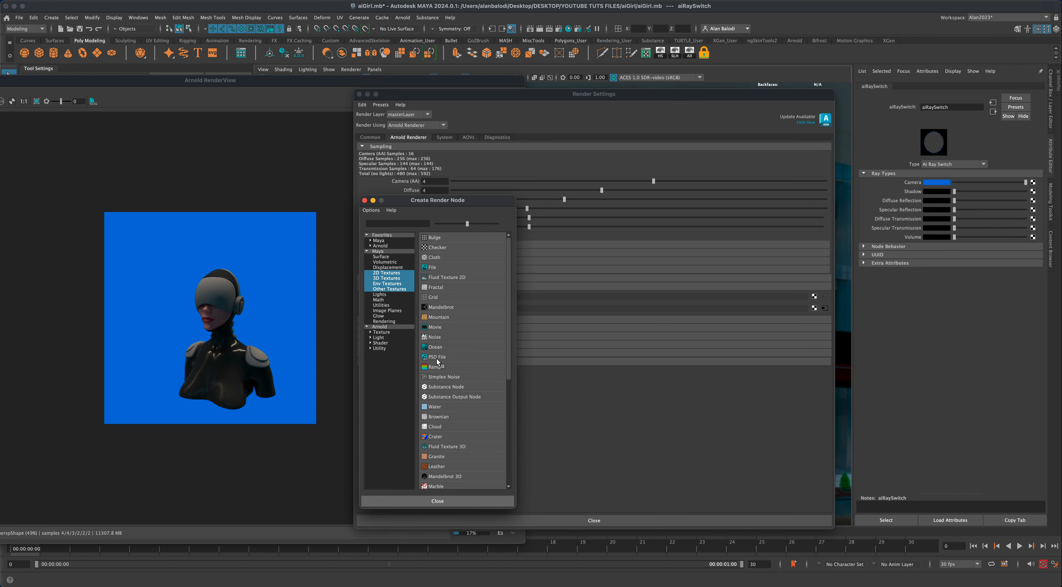
click(458, 365)
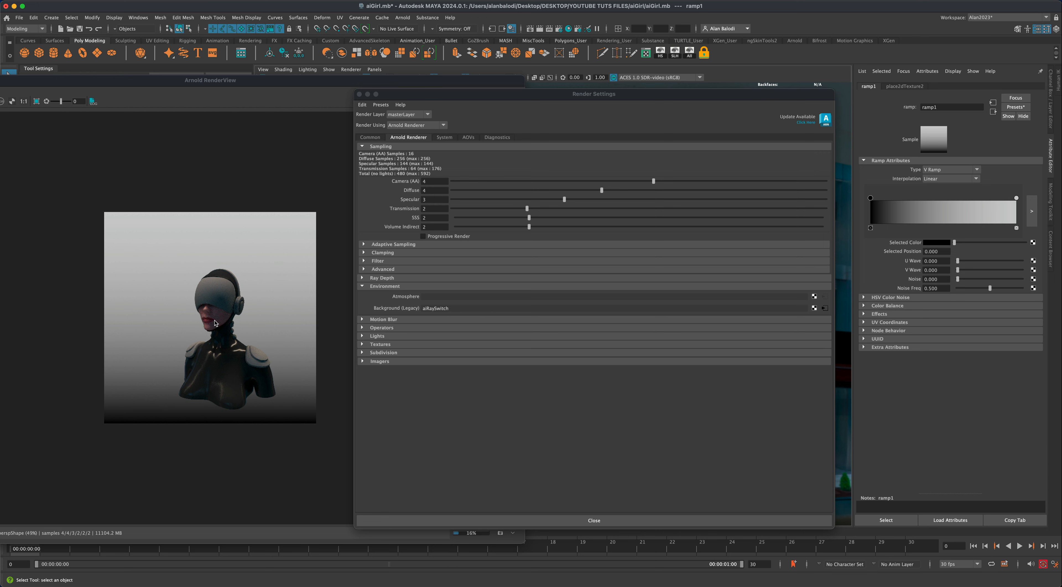
click(957, 170)
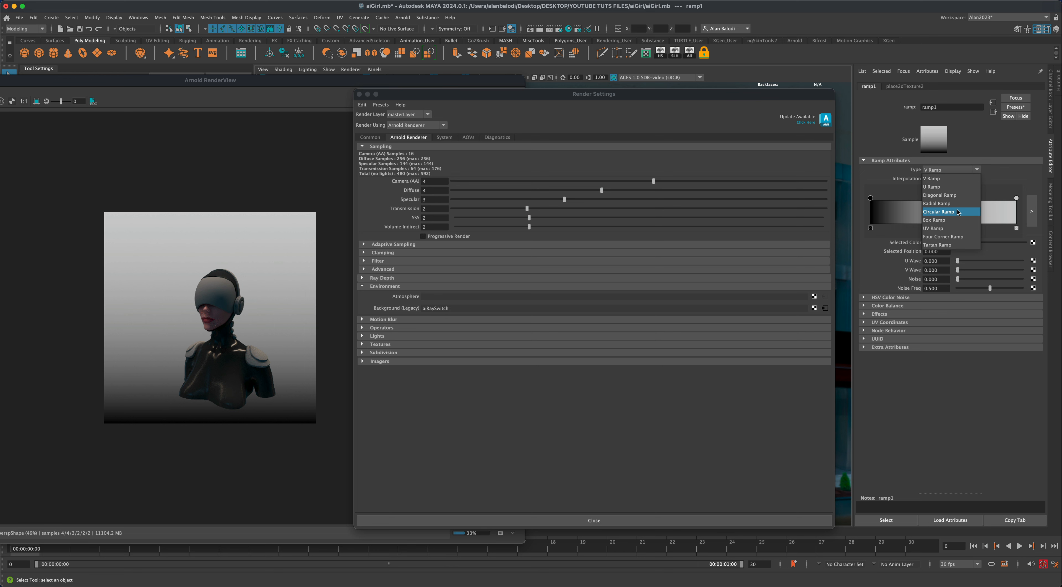
click(957, 212)
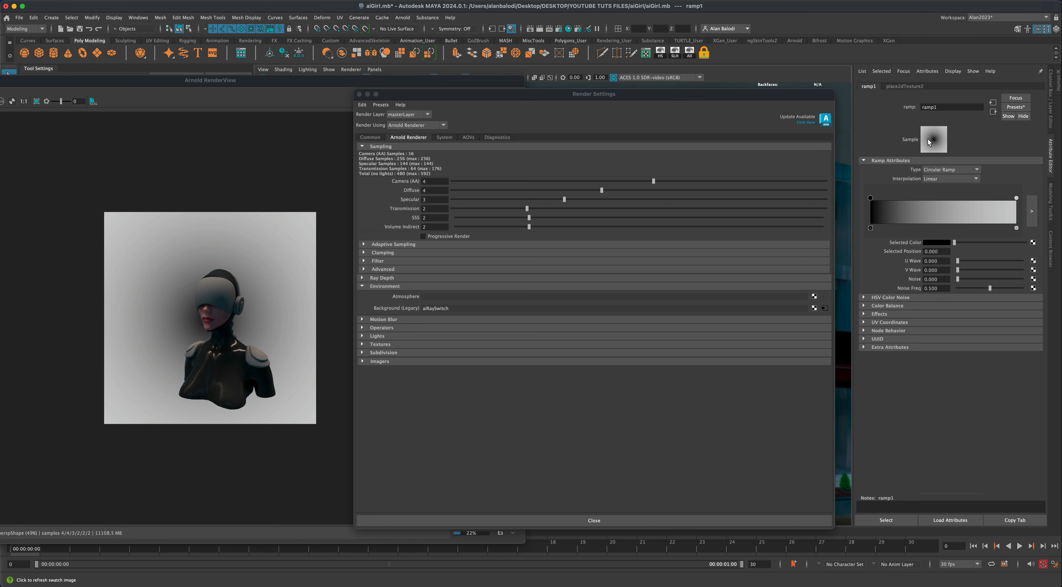
Step: Color the circular ramp's outer end a dark saturated blue and its center a bright cyan-blue
click(1016, 198)
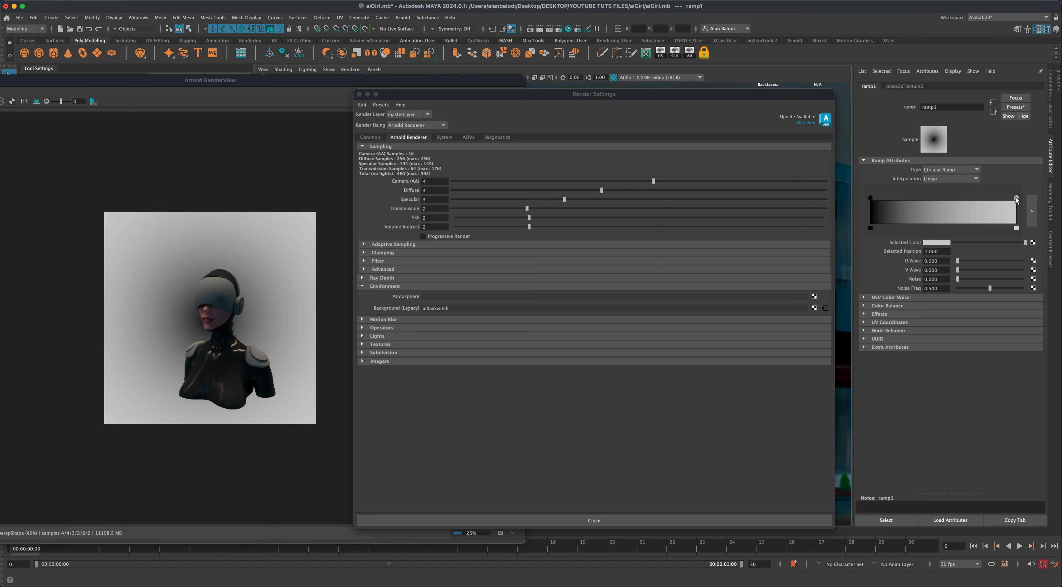
click(928, 242)
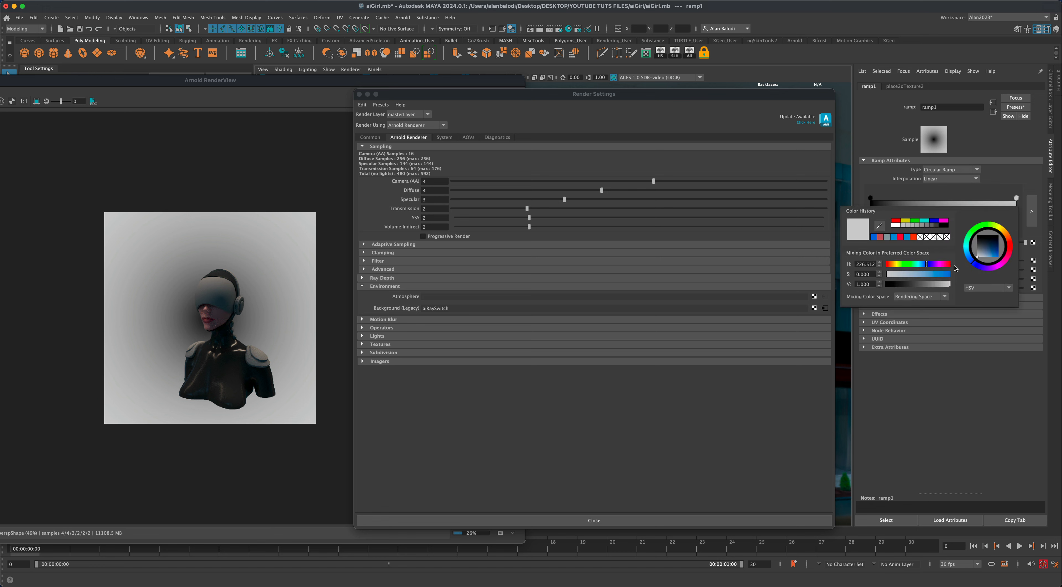
drag(995, 253, 995, 250)
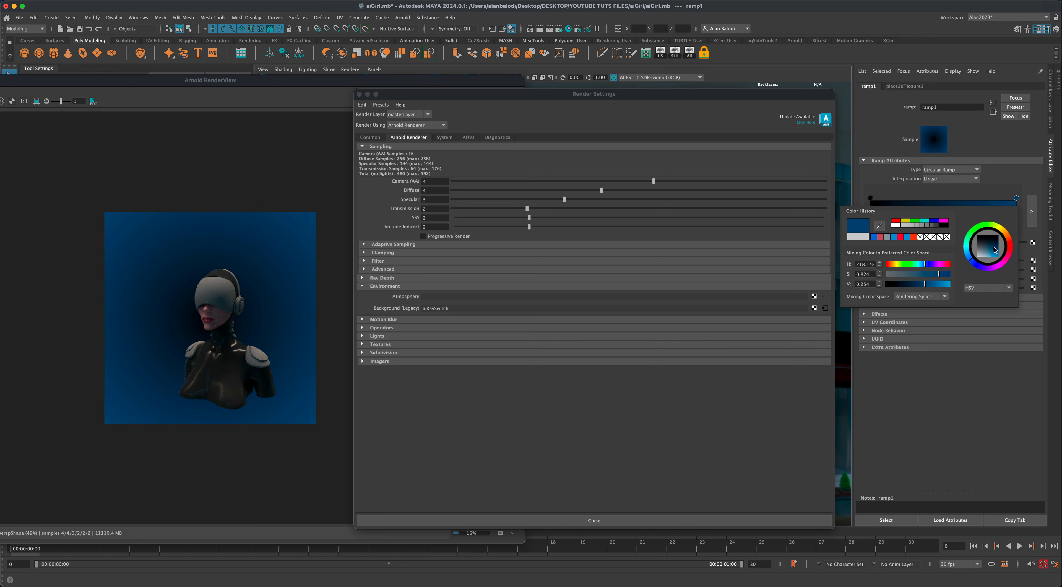
click(870, 198)
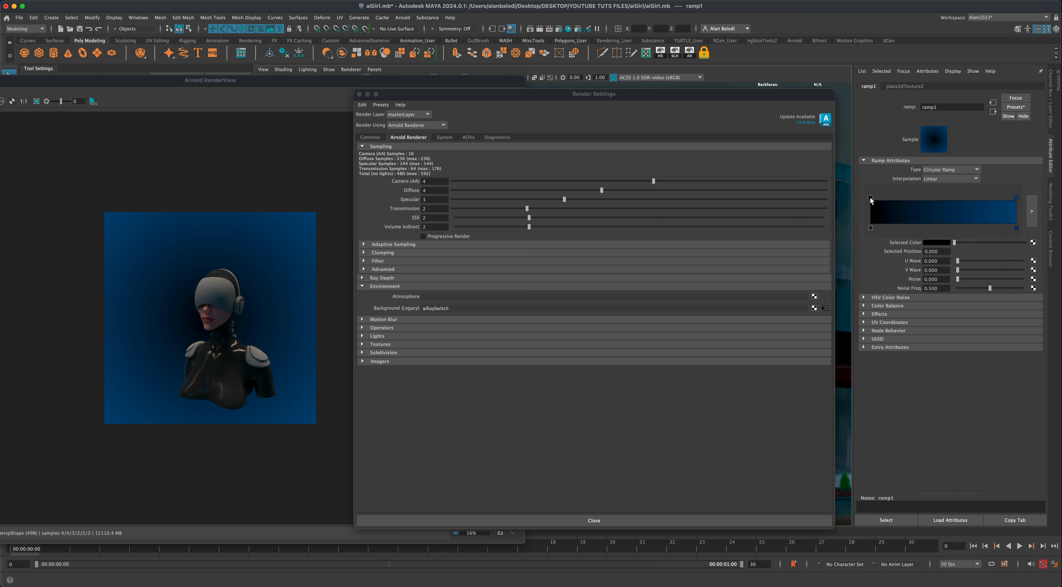
click(946, 243)
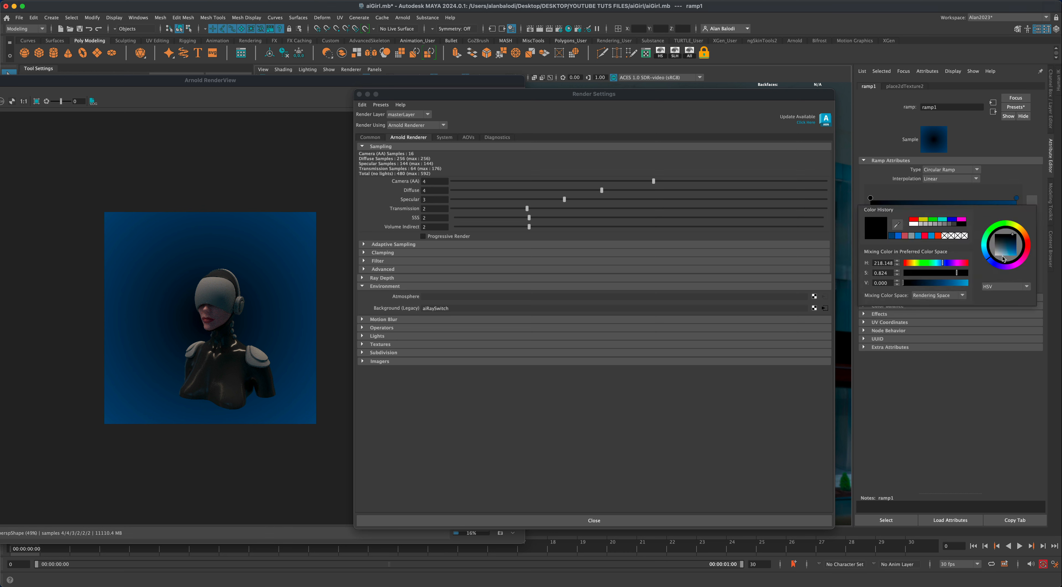
click(1011, 250)
drag(1011, 253, 1012, 255)
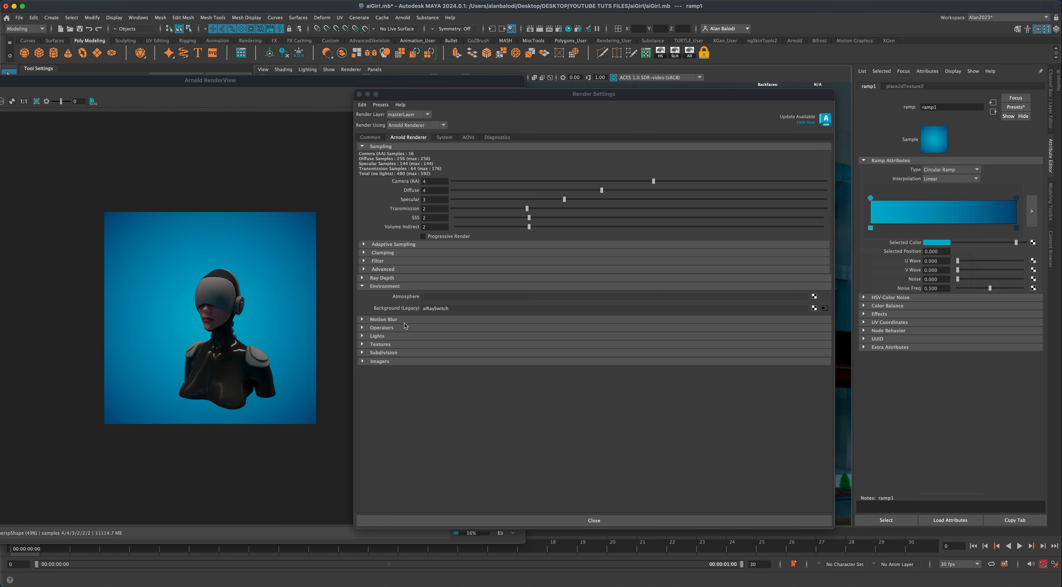
Step: Examine the bust against the blue gradient background from a closer, opposite three-quarter angle in the live render
drag(754, 94, 848, 320)
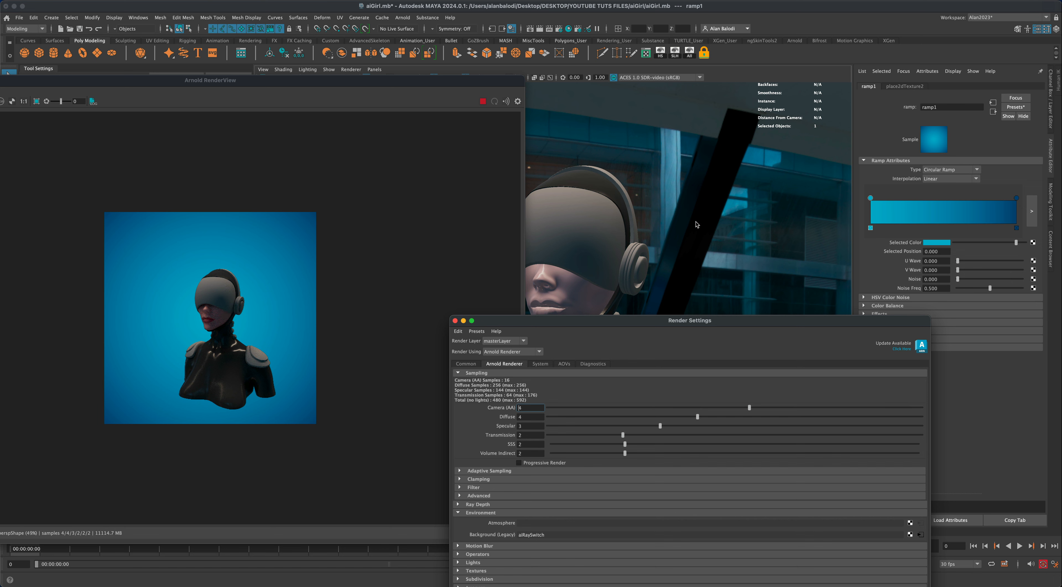
scroll(715, 243, up, 4)
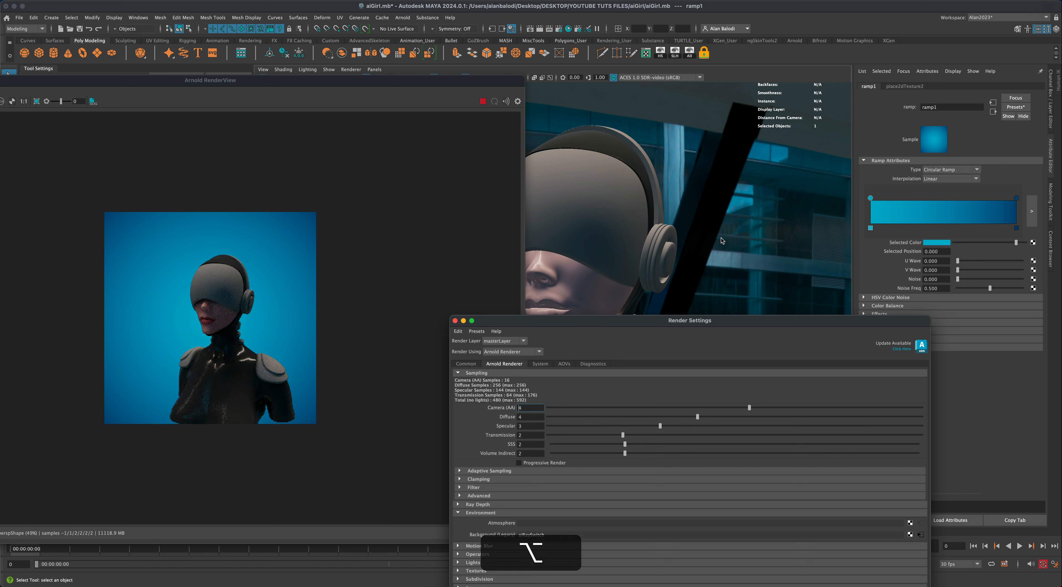
alt+drag(713, 242, 749, 233)
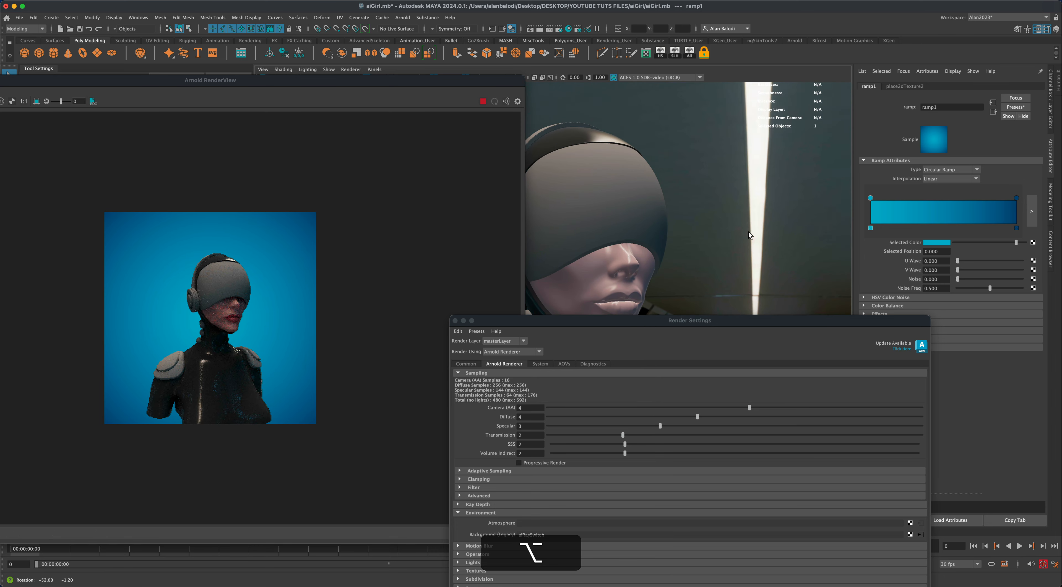
drag(645, 324, 640, 372)
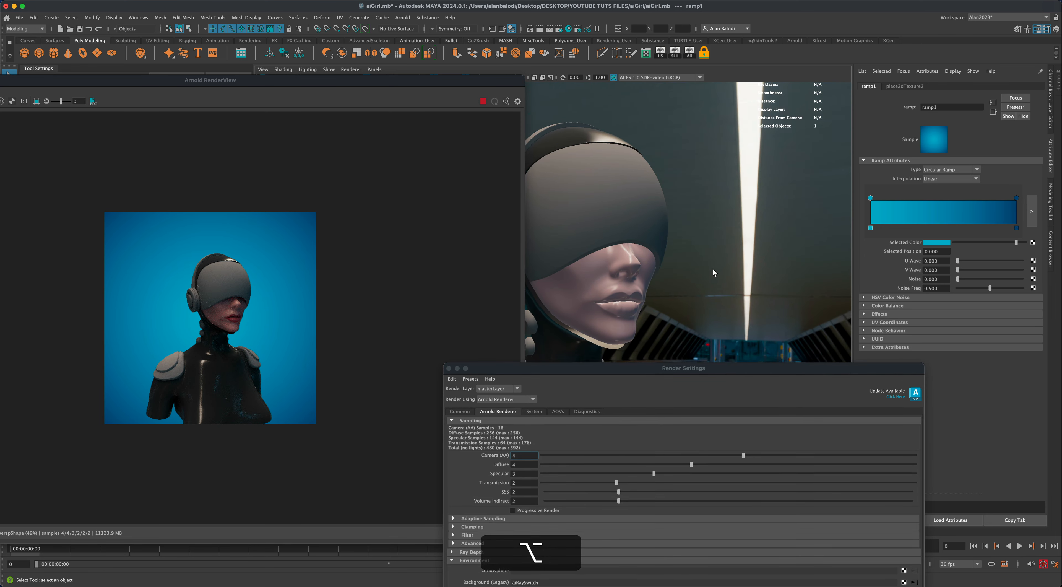
alt+drag(713, 268, 710, 264)
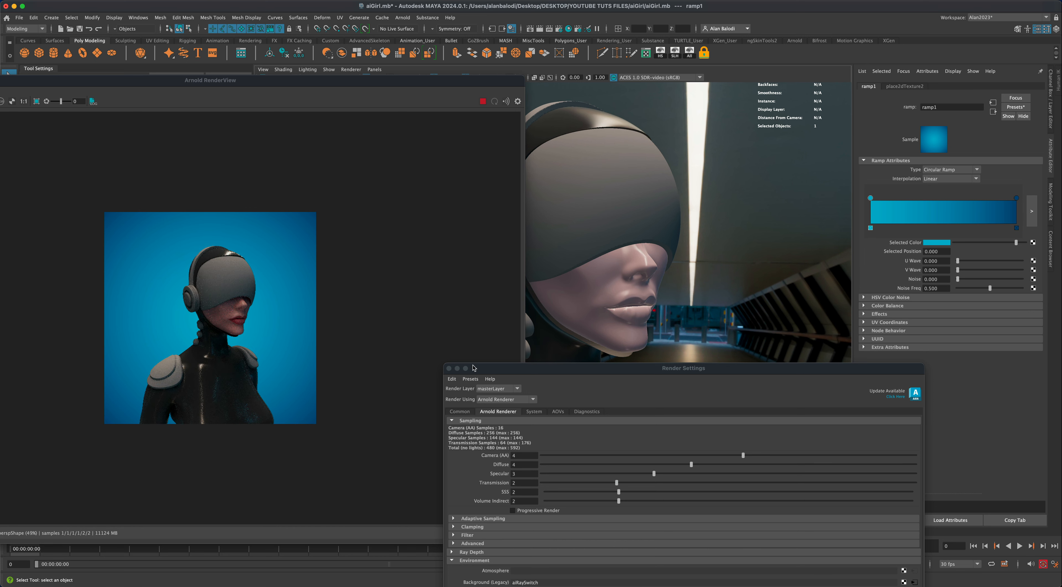
drag(505, 371, 772, 334)
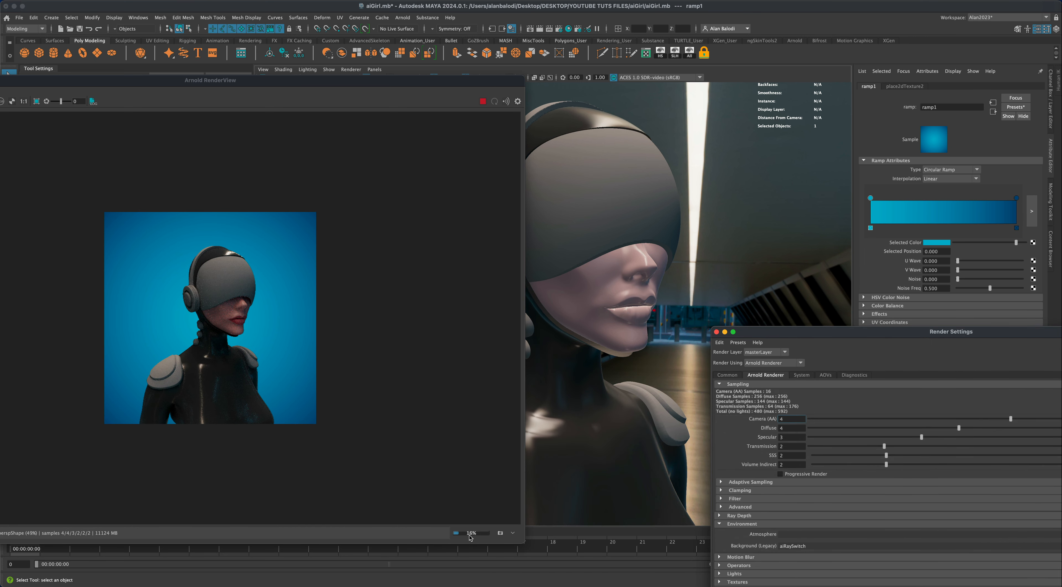
drag(767, 336, 808, 334)
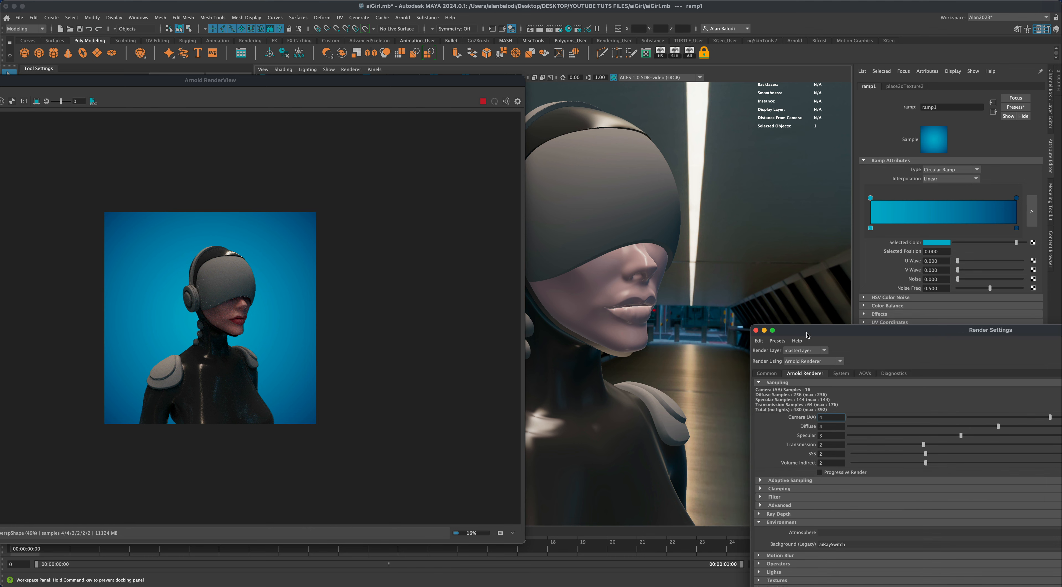
scroll(659, 358, down, 1)
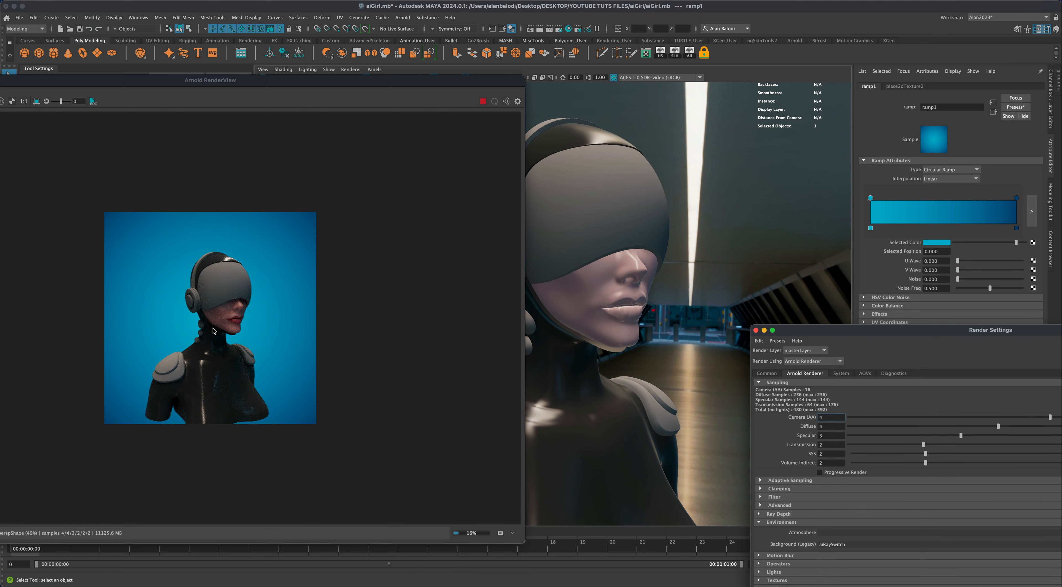
Step: Assign a new aiStandardSurface material to the shoulder pads and neck pieces and name it aiSuitTech
drag(442, 84, 358, 79)
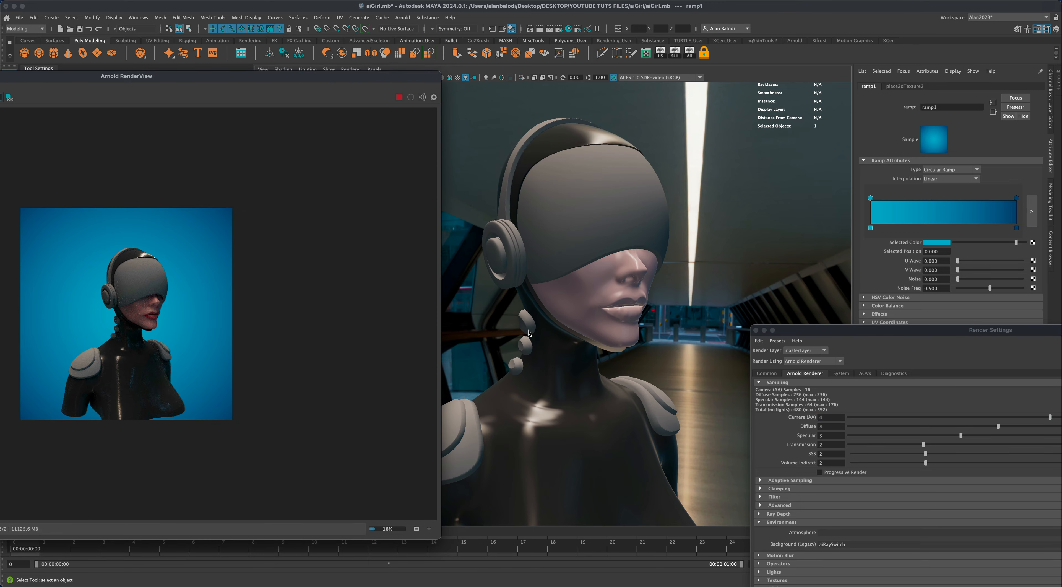
click(466, 433)
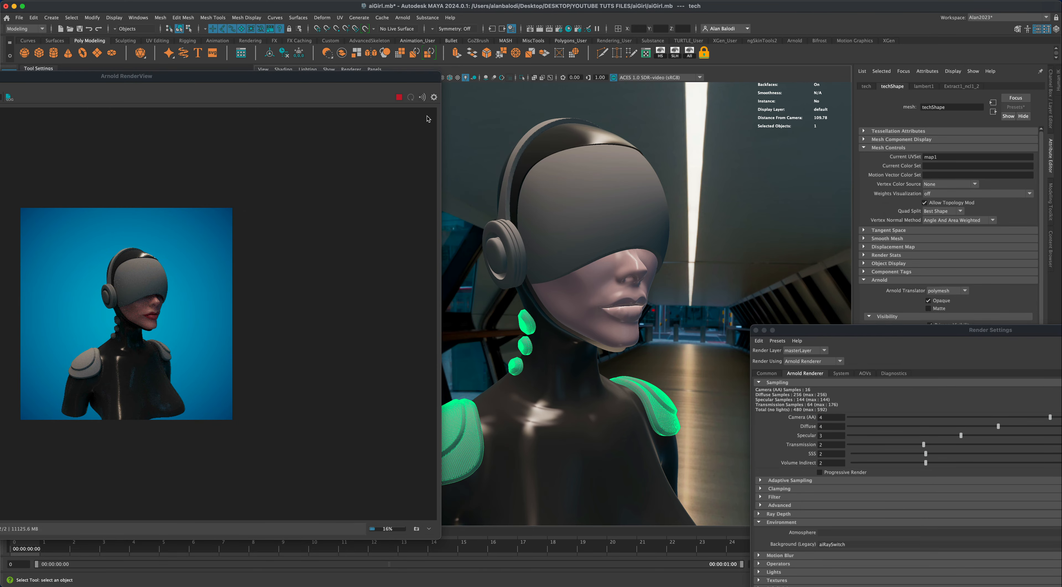
right_drag(641, 339, 702, 562)
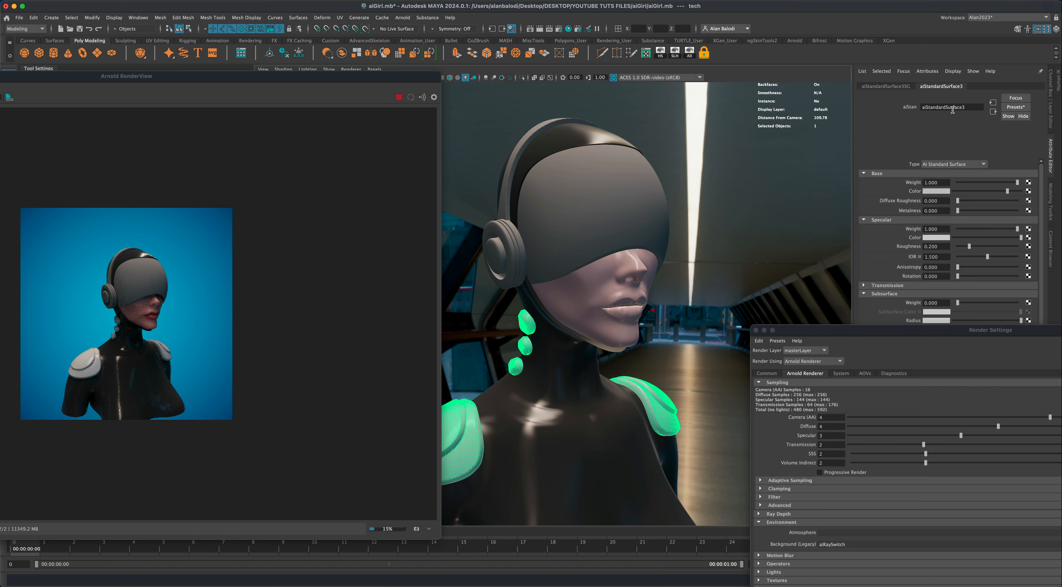
drag(969, 106, 910, 106)
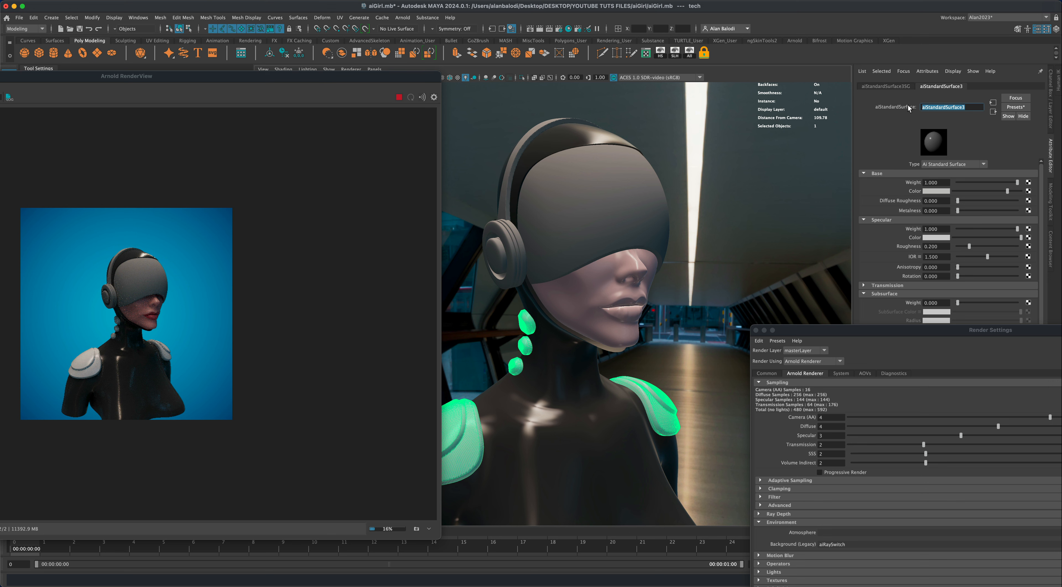
text(ai)
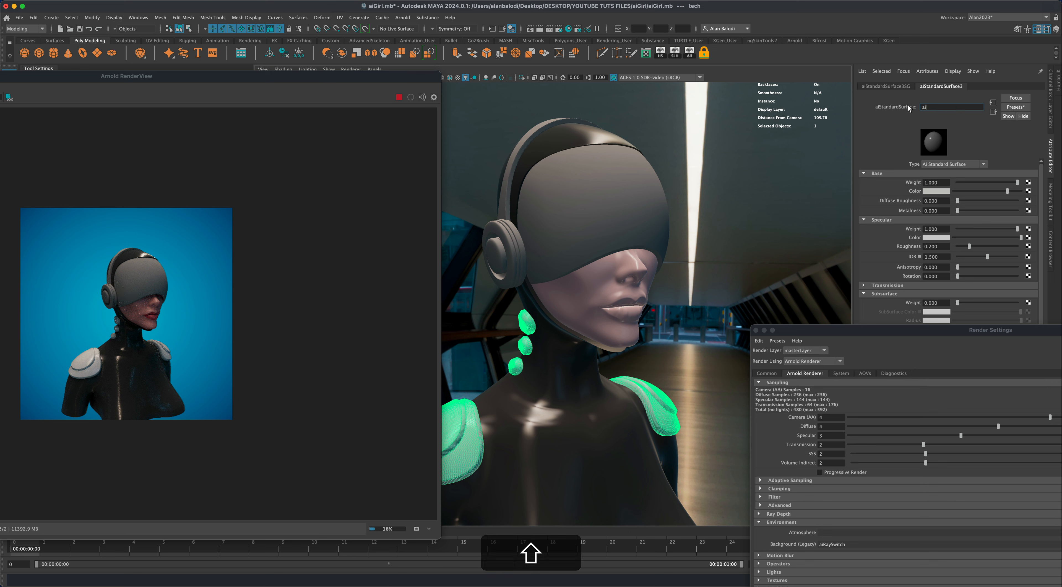
text(SuitTech)
key(Return)
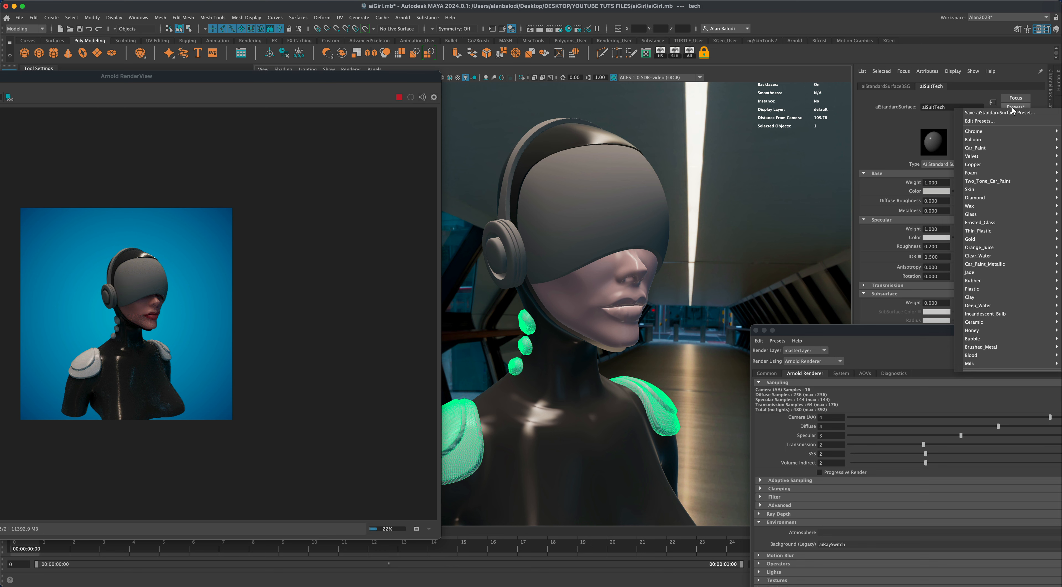
Step: Replace the aiSuitTech settings with the Chrome preset and set its specular roughness to 0.120
mouse_move(1013, 166)
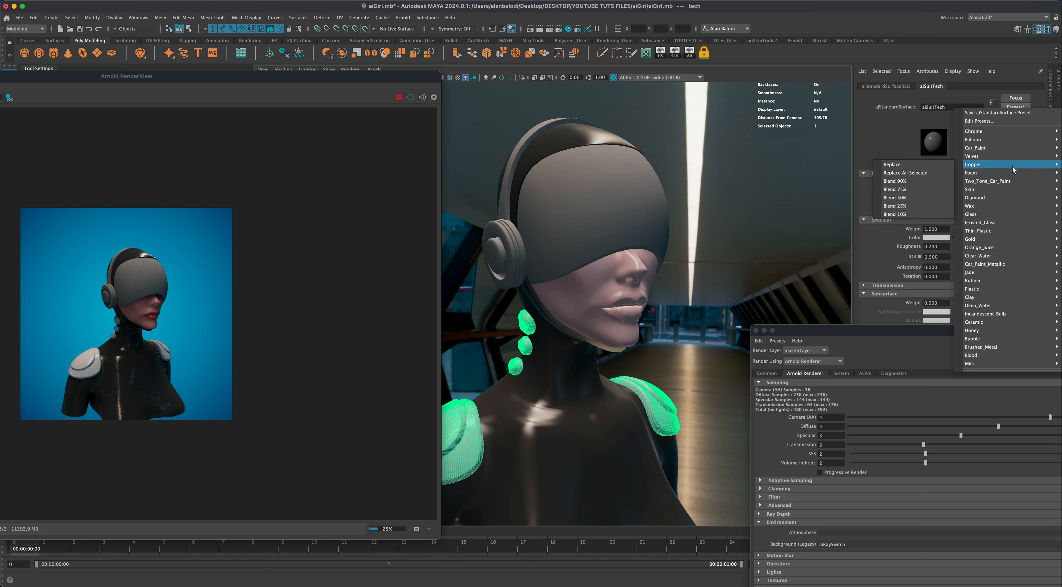
mouse_move(1010, 132)
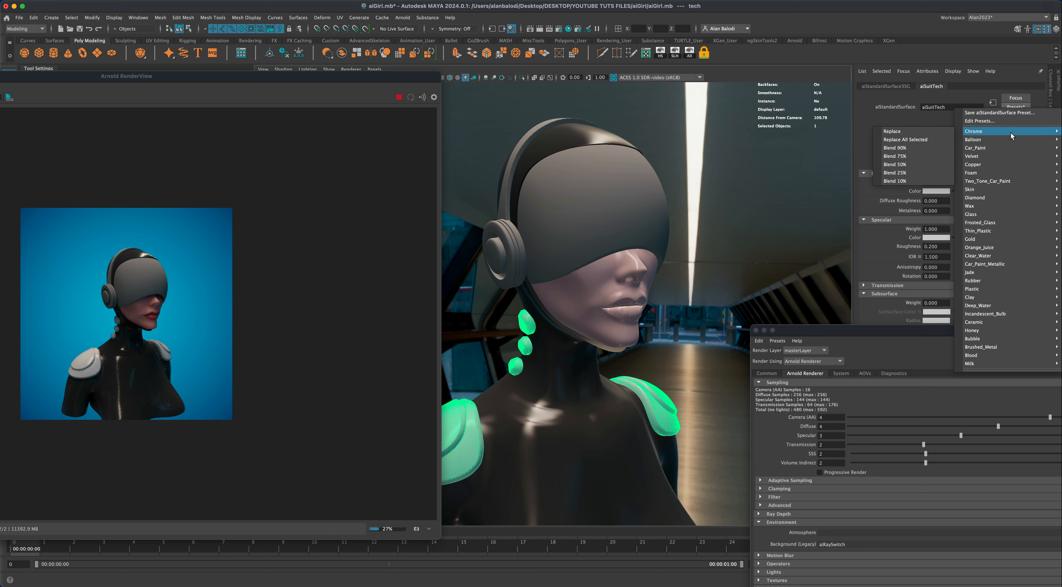
click(922, 132)
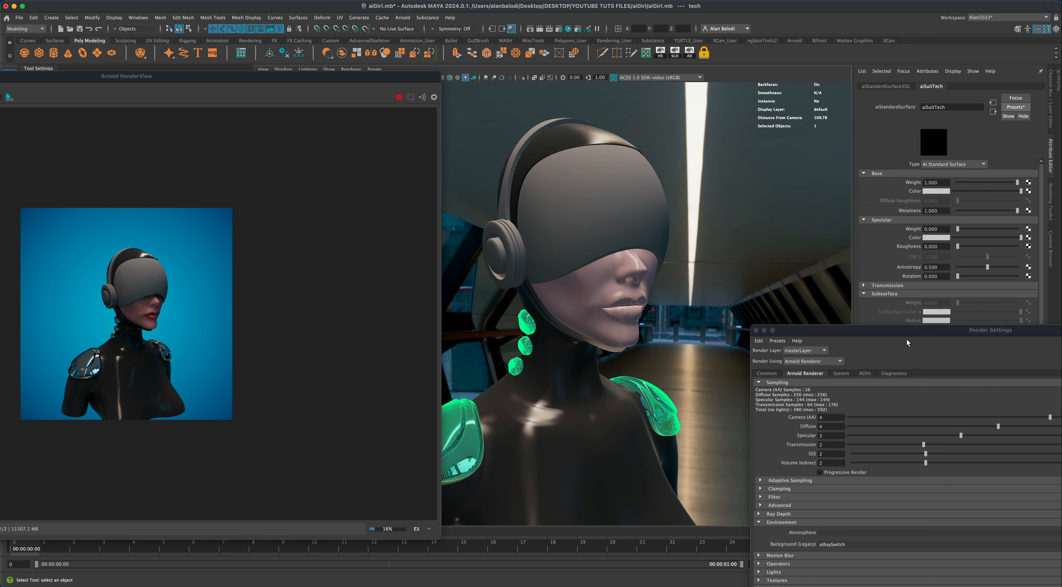
drag(903, 331, 903, 368)
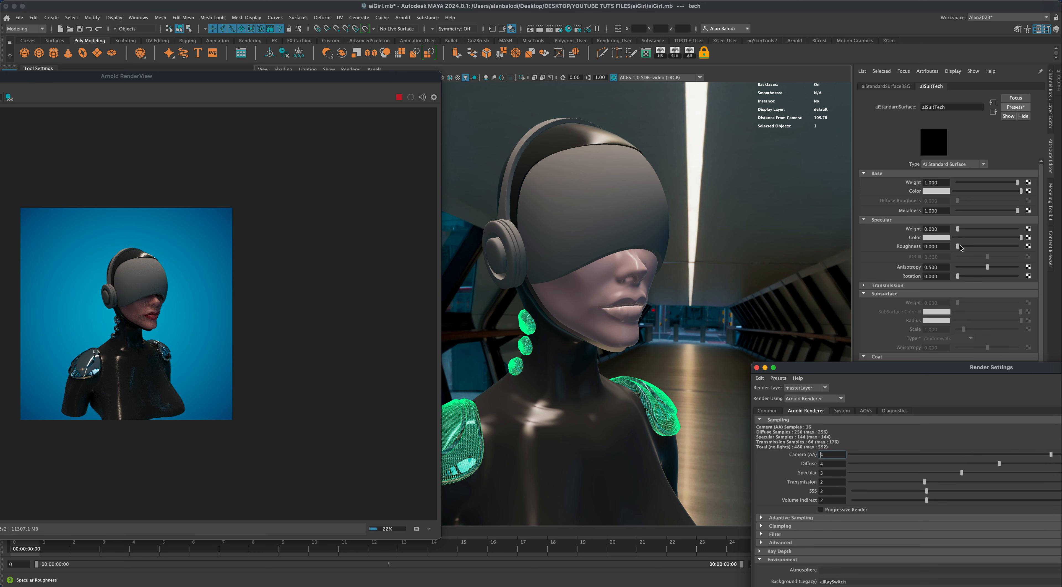
drag(959, 246, 970, 247)
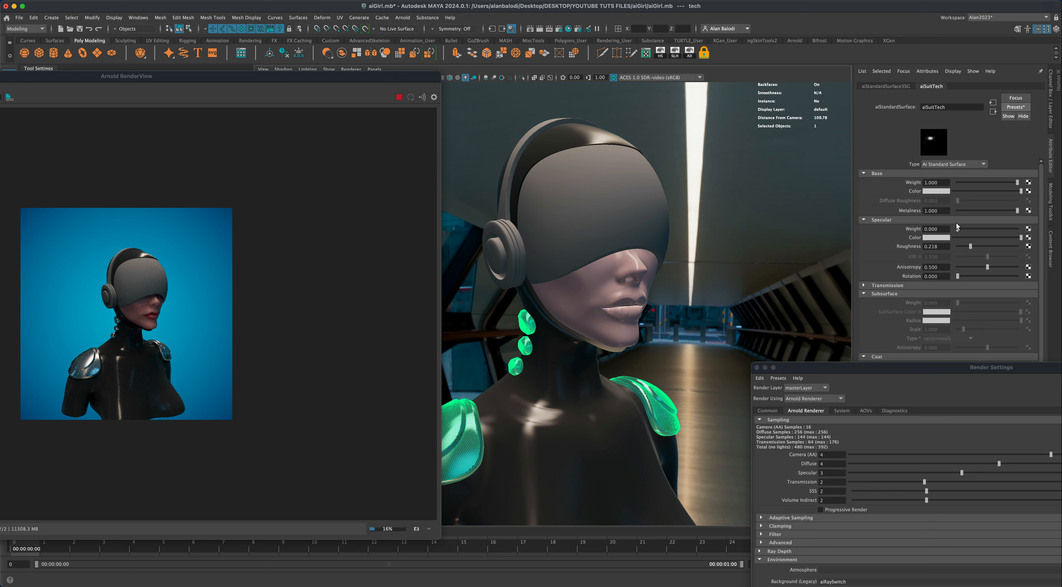
drag(969, 246, 964, 245)
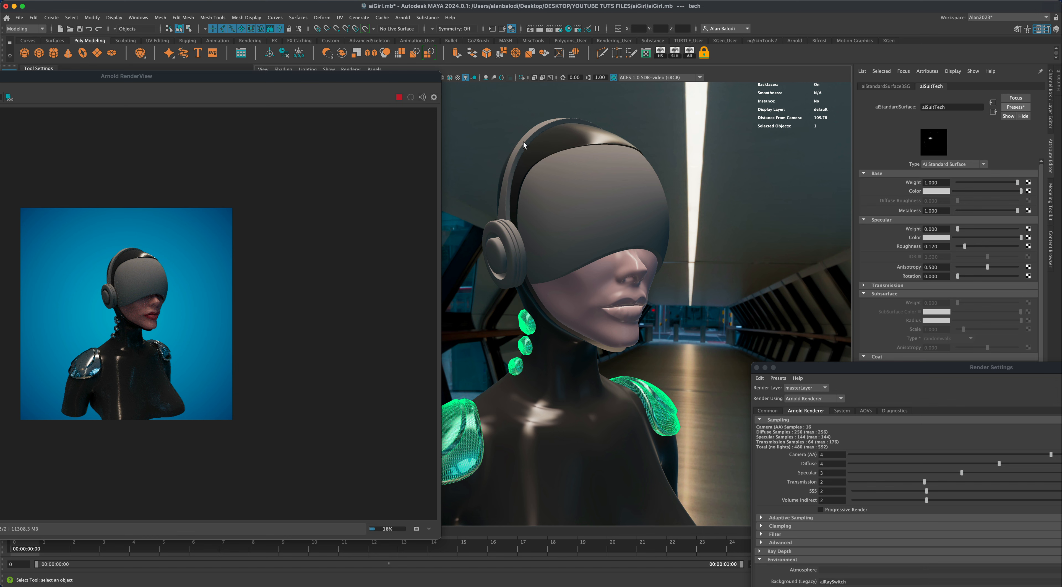
Step: Assign a new aiStandardSurface material to the face mask and name it aiMask
click(582, 198)
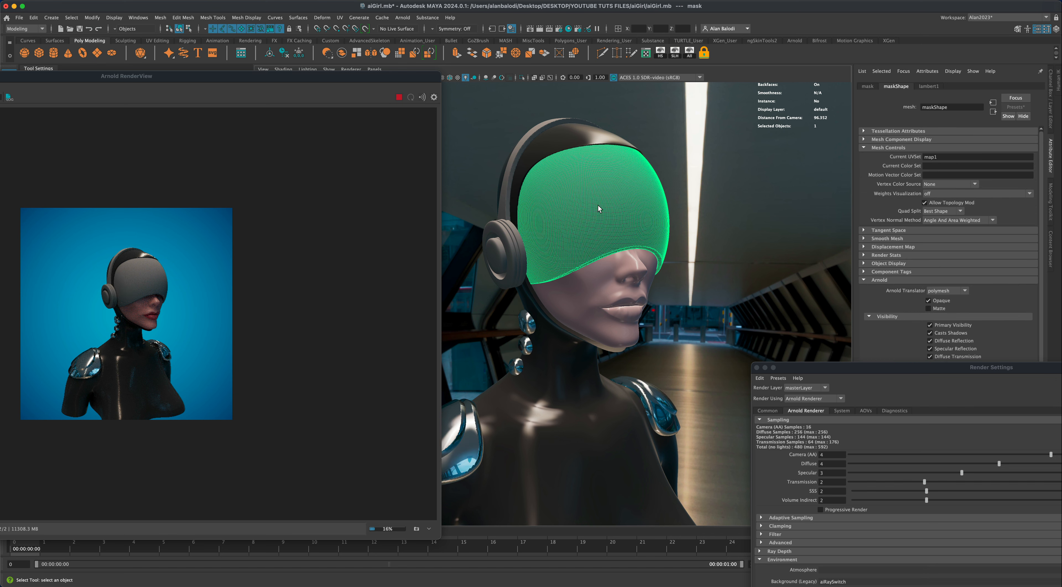
right_drag(598, 205, 659, 493)
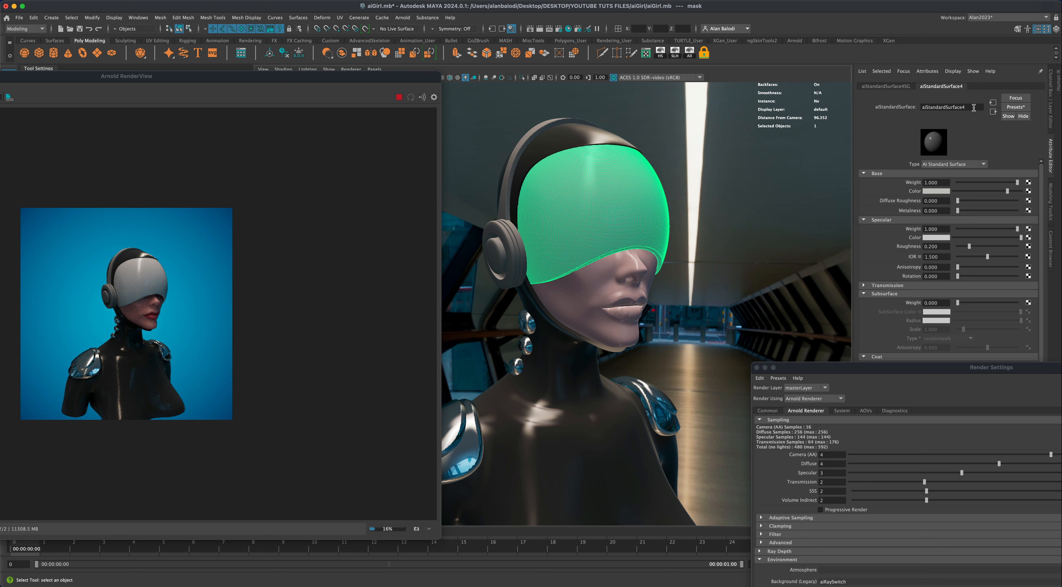
drag(974, 107, 909, 102)
text(aiMask)
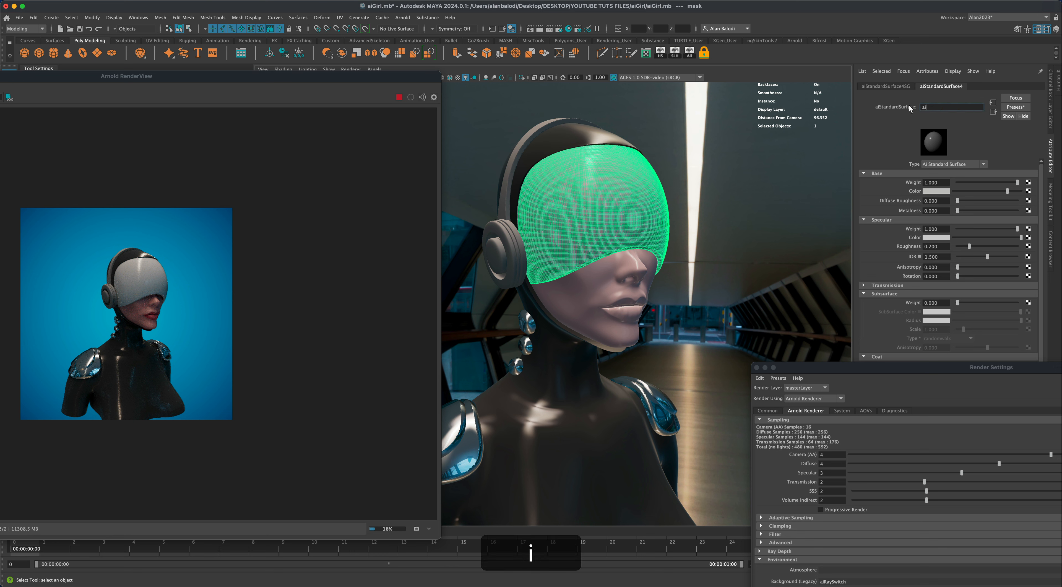
key(Return)
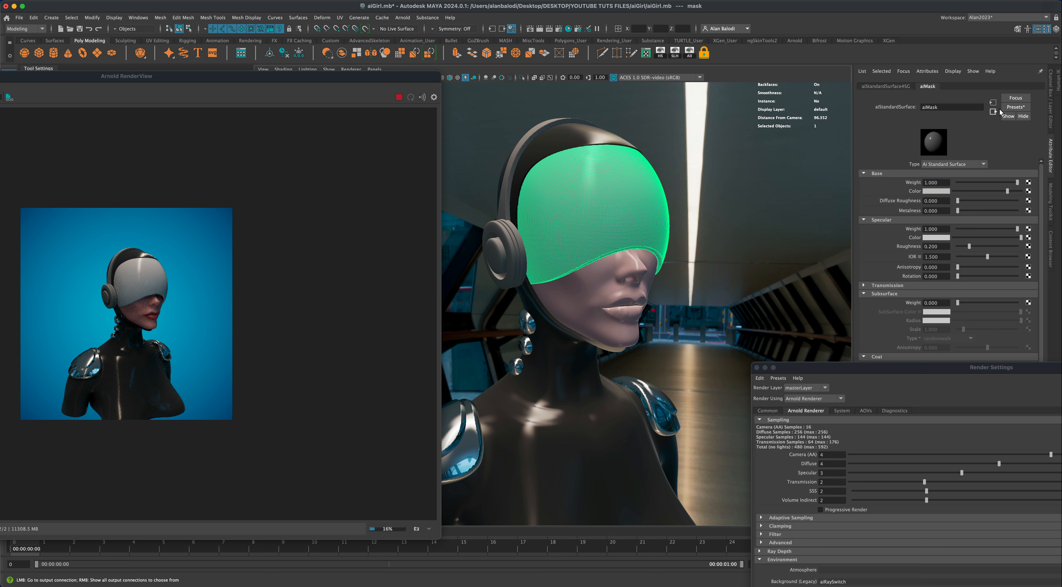
Step: Replace the aiMask settings with the Car_Paint preset and darken its base color to black
click(1015, 106)
mouse_move(997, 264)
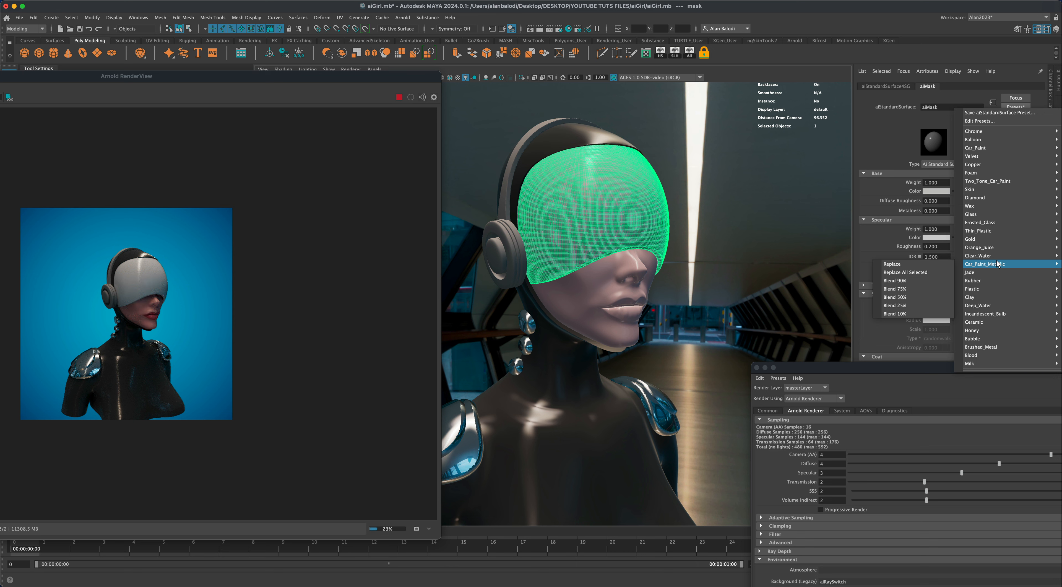
mouse_move(991, 151)
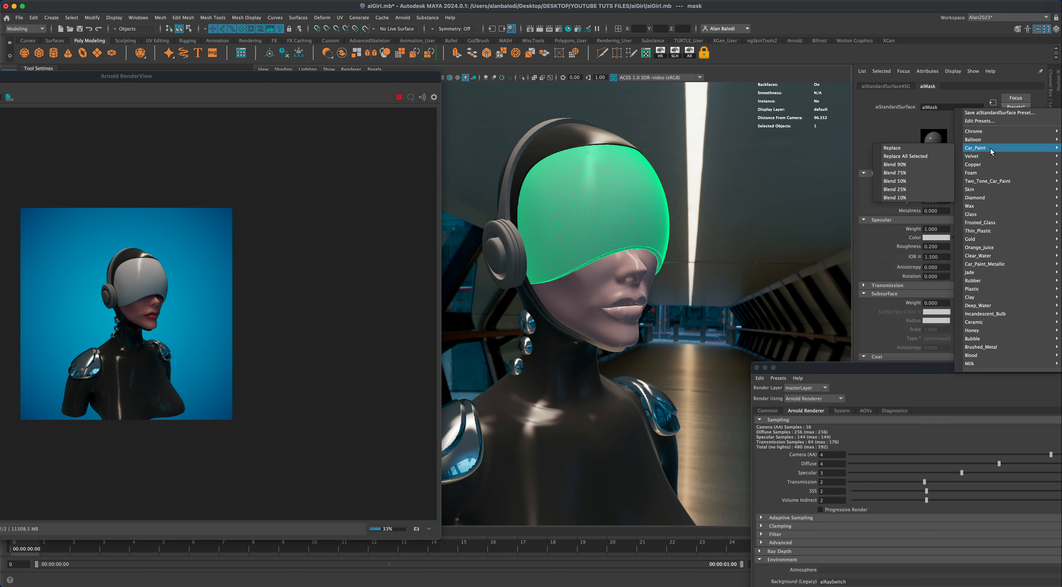
click(931, 149)
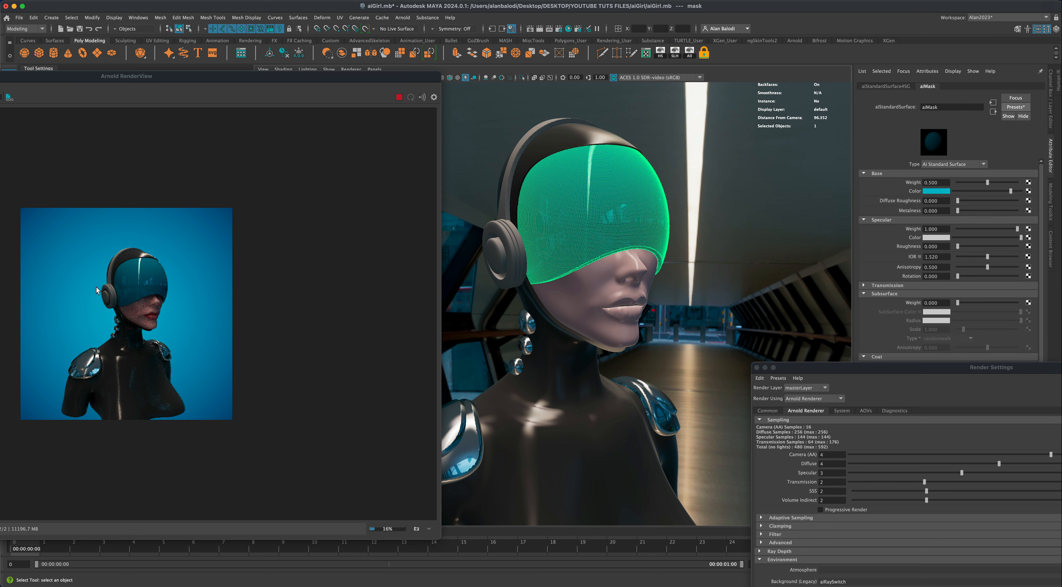
click(947, 191)
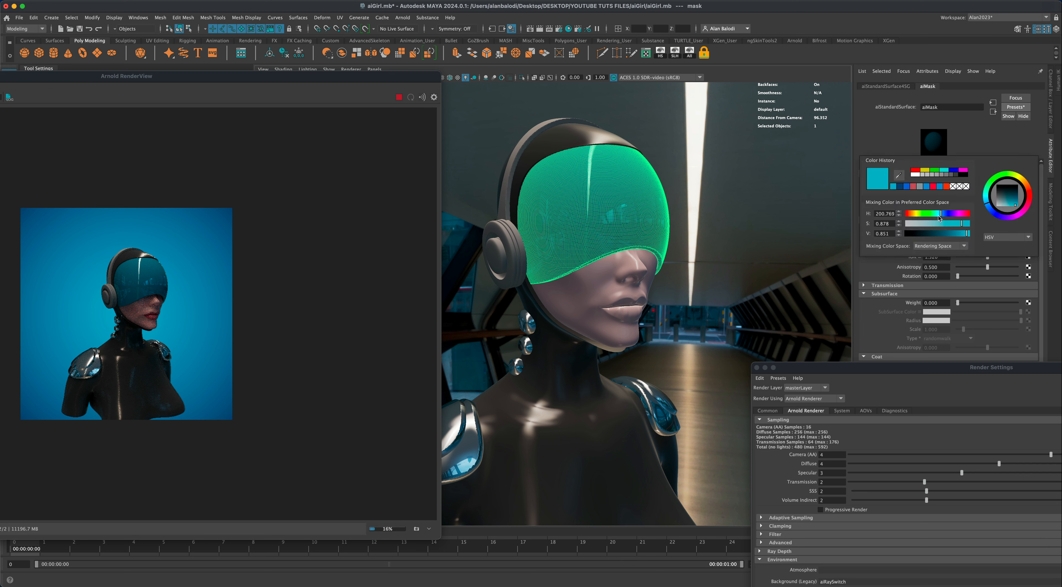
drag(917, 234, 902, 234)
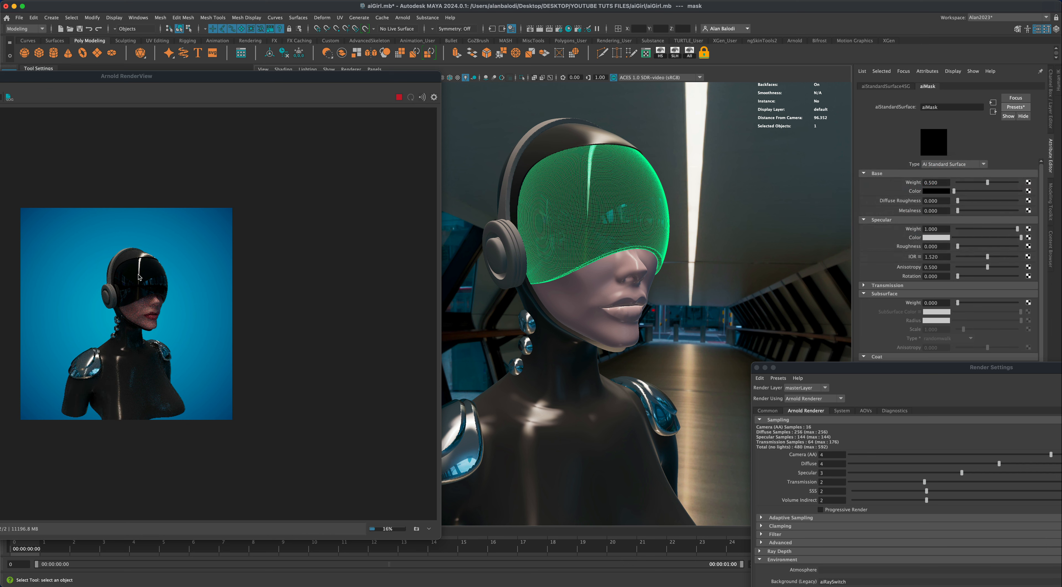
Step: Assign a new aiStandardSurface material to the headphone ear cup and headband and name it aiHeadphones
alt+drag(626, 388, 623, 410)
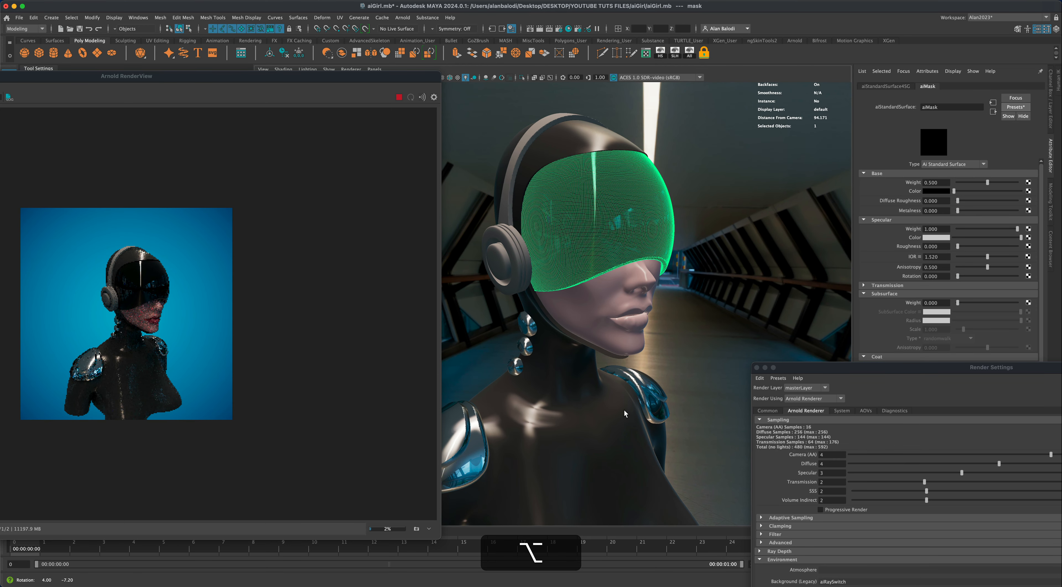
click(512, 254)
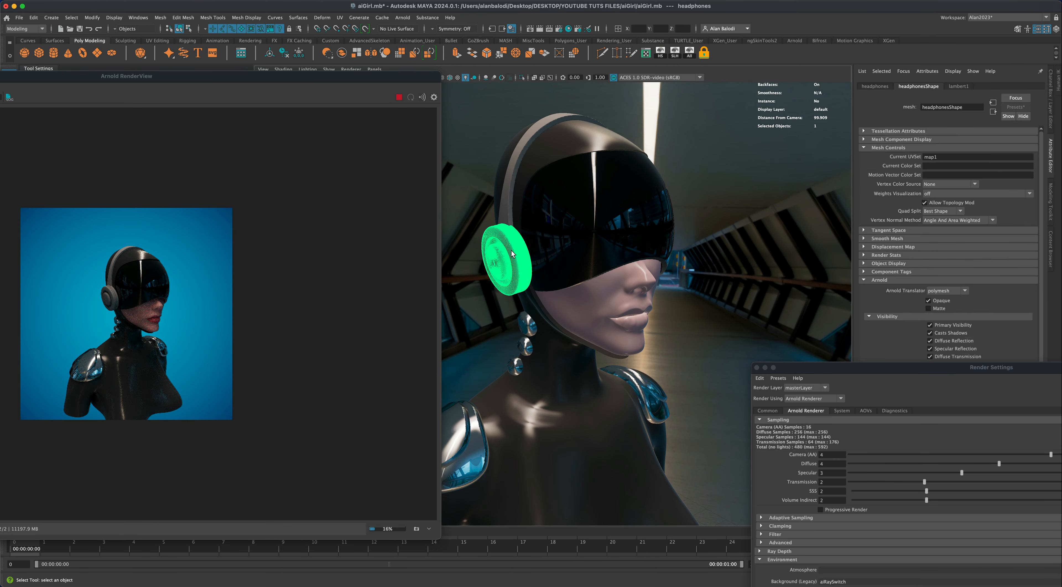
shift+click(507, 214)
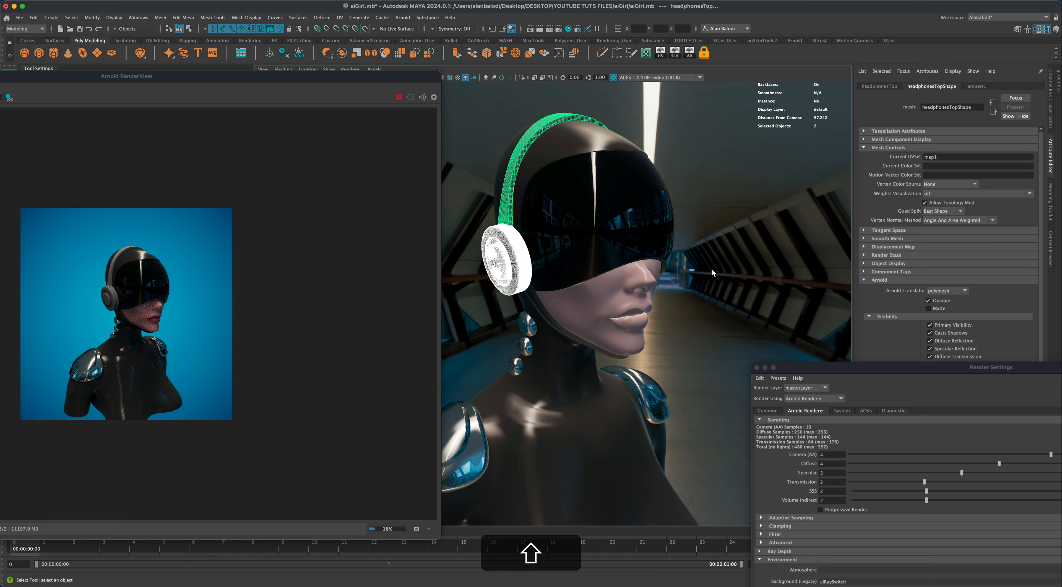
alt+shift+drag(712, 268, 564, 282)
right_drag(565, 282, 646, 558)
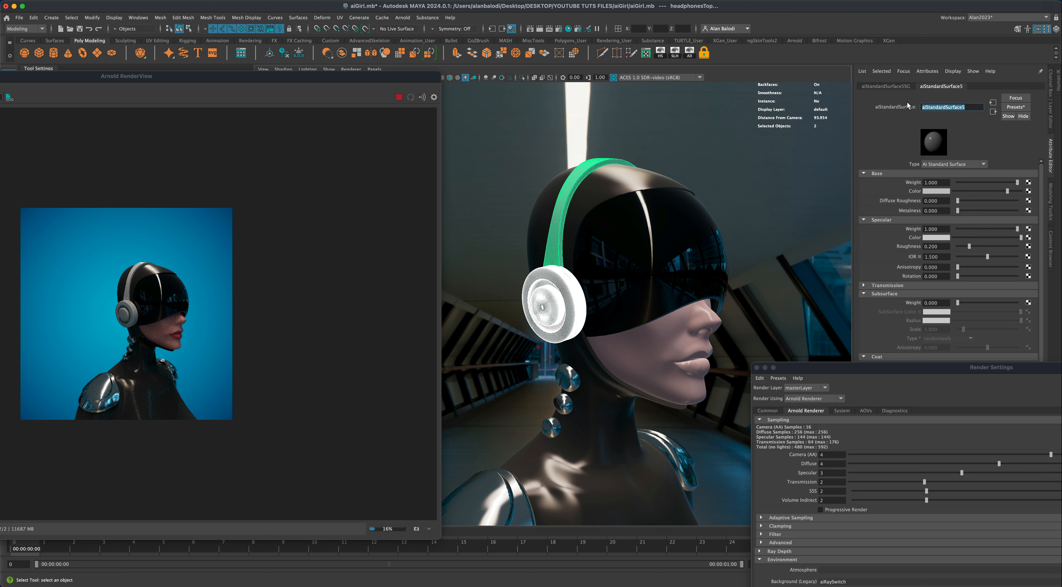
text(aiHead)
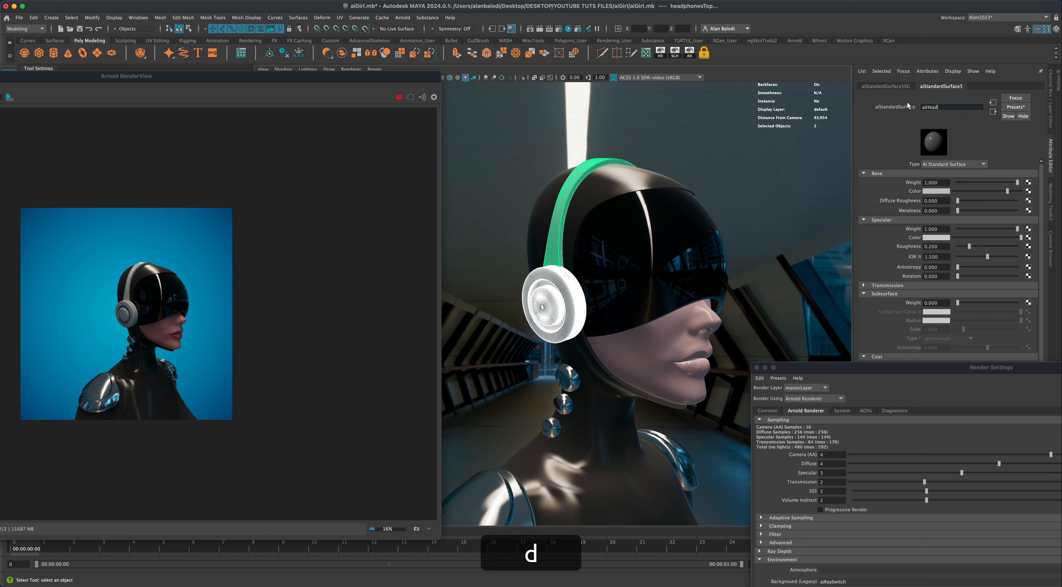
text(phones)
key(Return)
Step: Replace the aiHeadphones material settings with the Brushed_Metal preset
click(1025, 106)
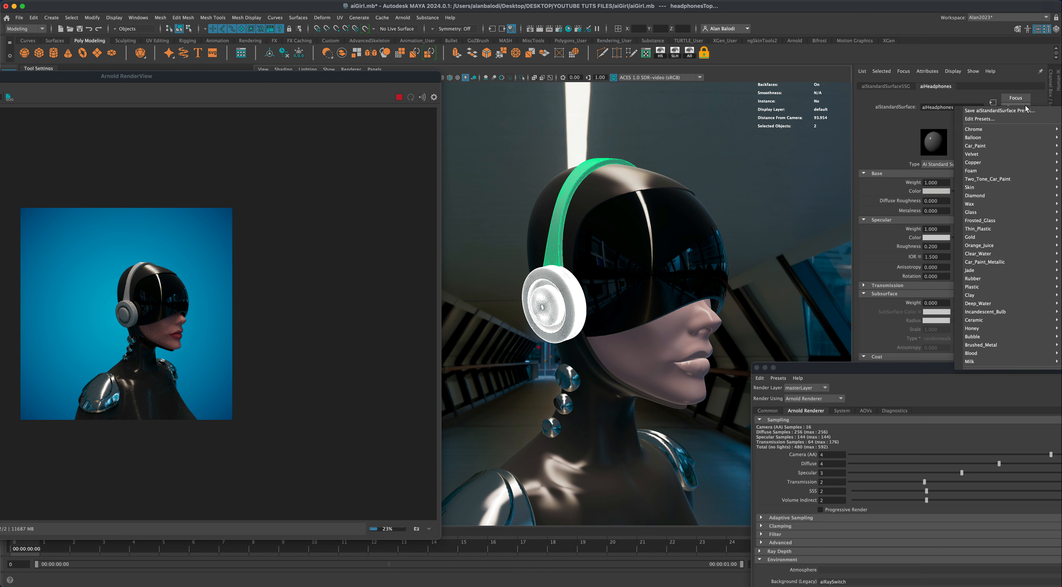
mouse_move(999, 315)
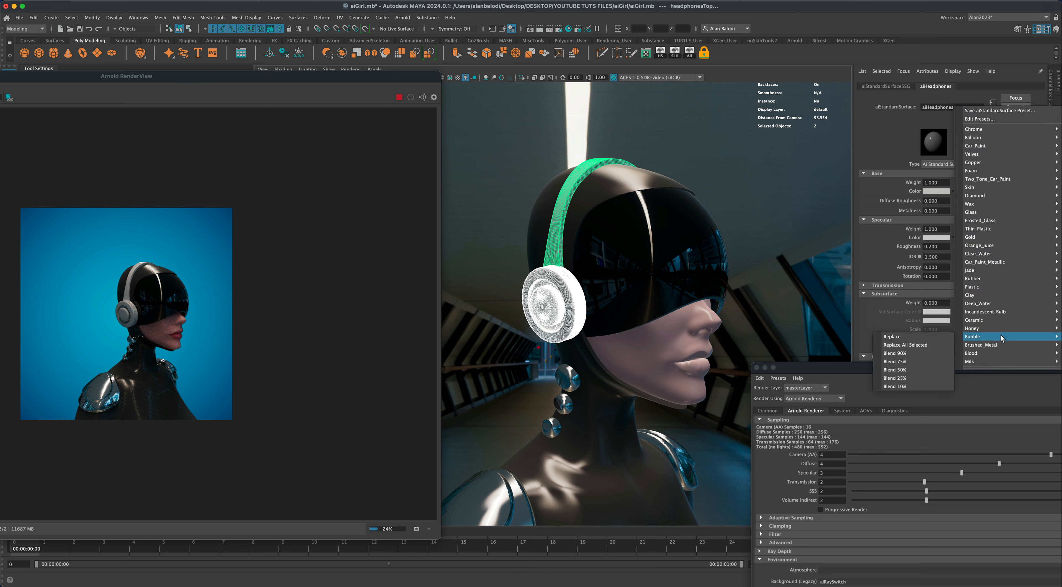
mouse_move(1004, 236)
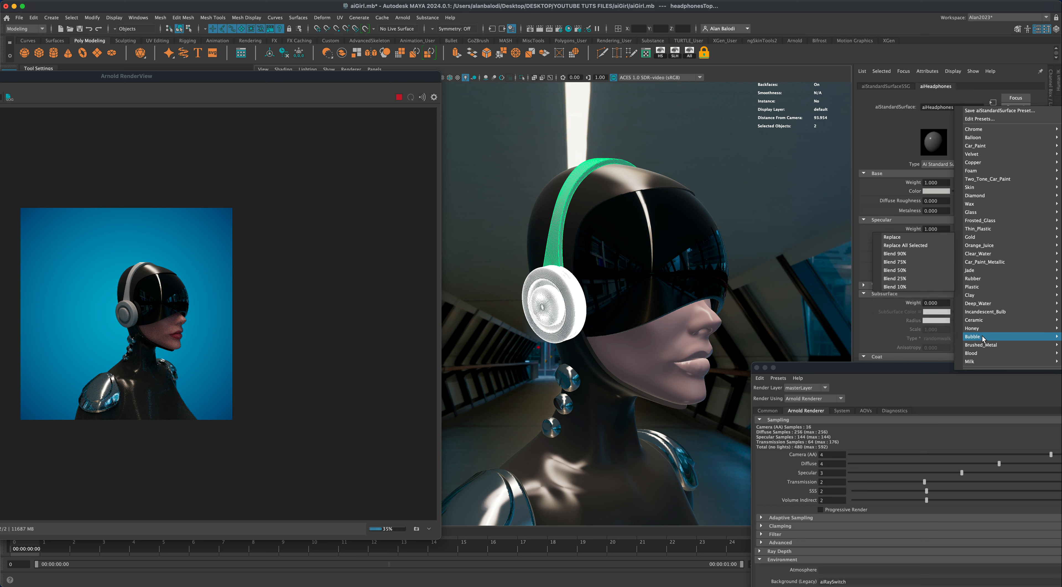
mouse_move(982, 335)
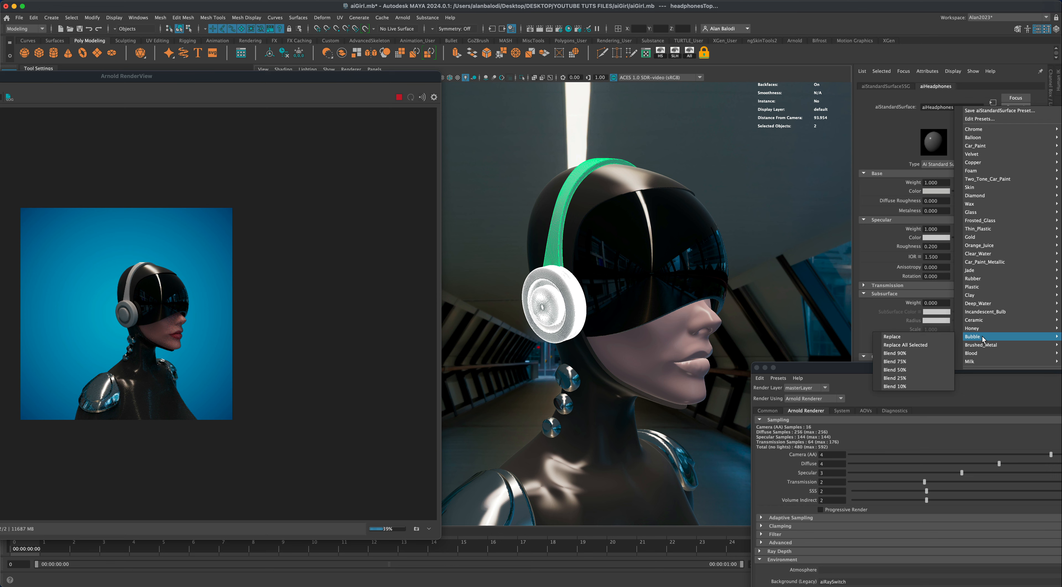
click(933, 343)
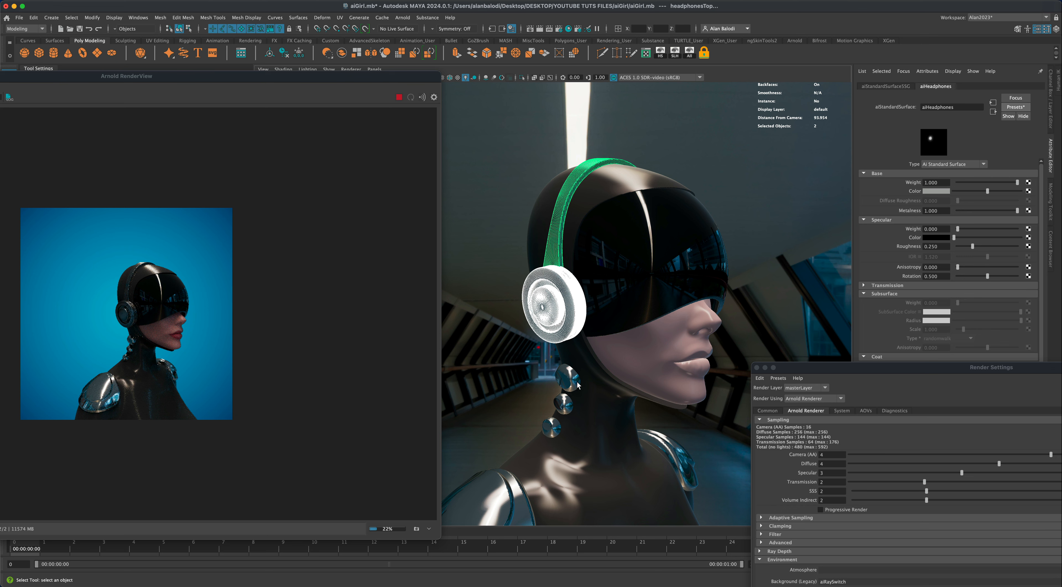
Step: Open the shoulder pad's aiSuitTech material and replace its settings with the Brushed_Metal preset
right_click(502, 486)
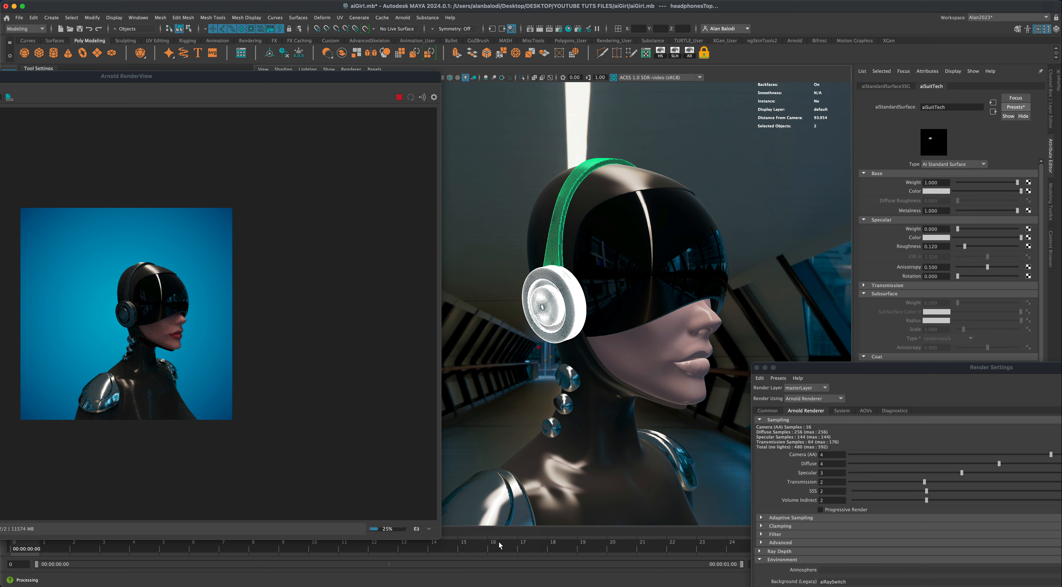
click(497, 541)
click(1016, 106)
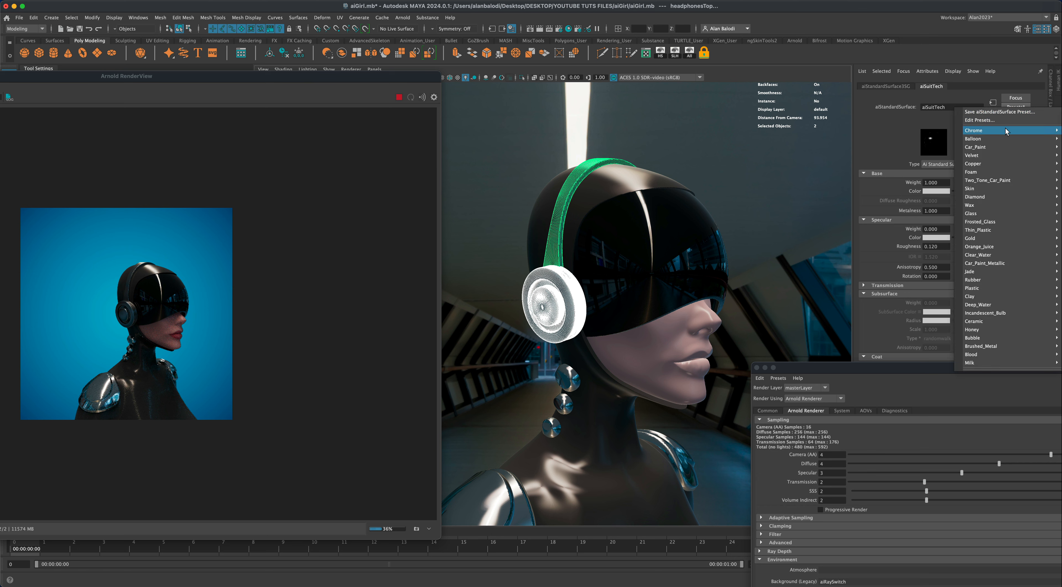
mouse_move(1006, 131)
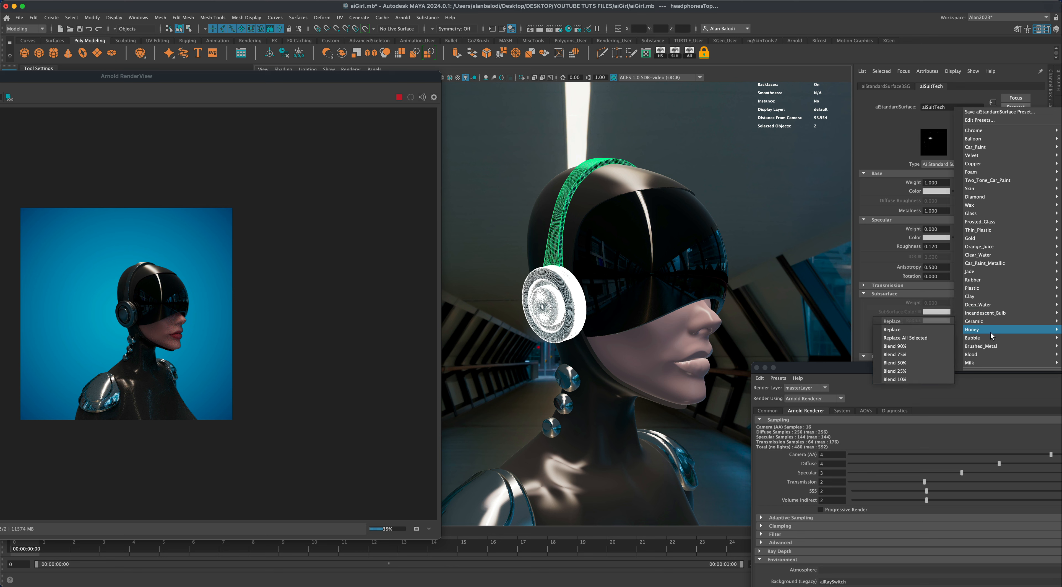
mouse_move(990, 346)
click(930, 350)
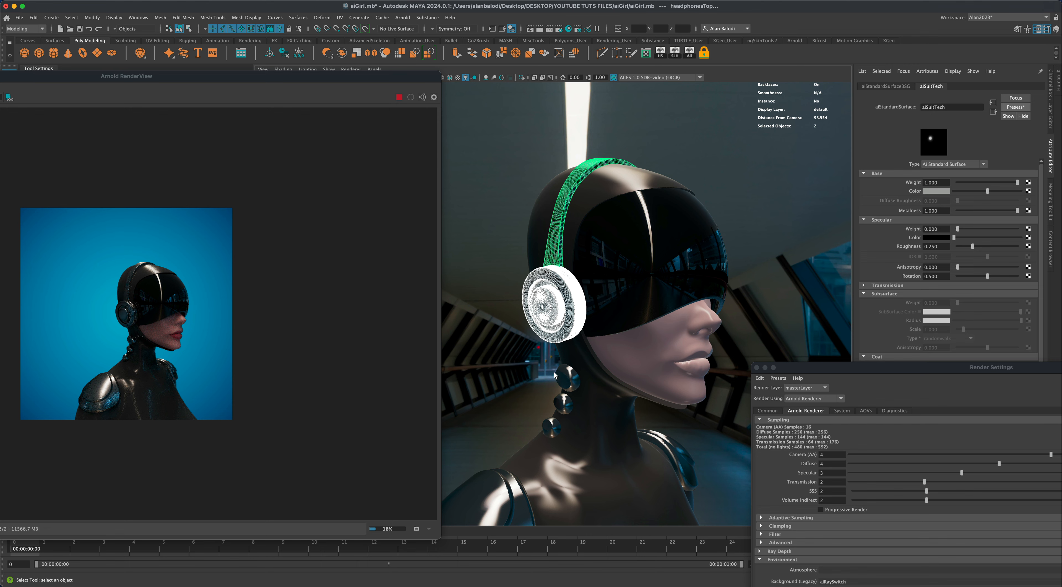
Step: Examine the brushed metal headphones, shoulder pads and glossy mask from both sides of the bust in the live render
alt+drag(558, 390, 499, 380)
alt+right_drag(499, 381, 519, 386)
mouse_move(519, 386)
alt+mouse_down()
mouse_move(501, 377)
mouse_move(533, 380)
alt+mouse_up()
alt+drag(499, 348, 500, 353)
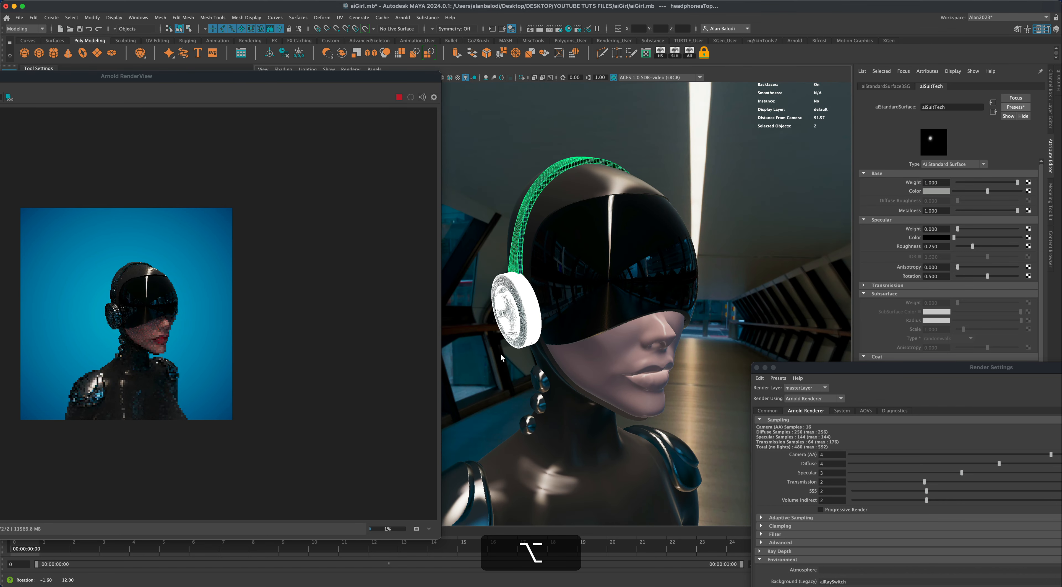
alt+drag(614, 233, 592, 237)
alt+drag(497, 352, 477, 341)
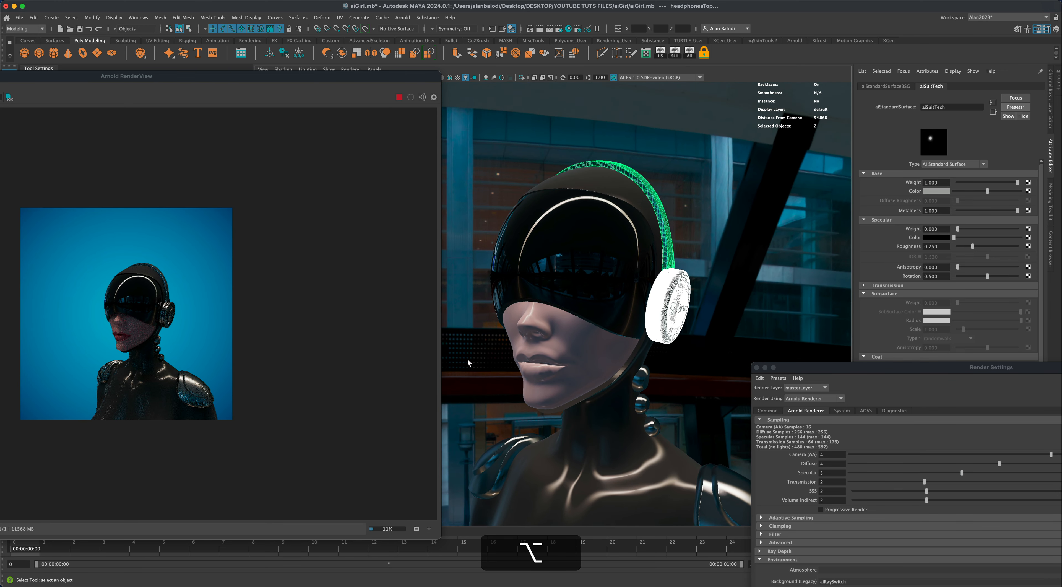
alt+scroll(468, 369, up, 2)
alt+drag(474, 375, 437, 365)
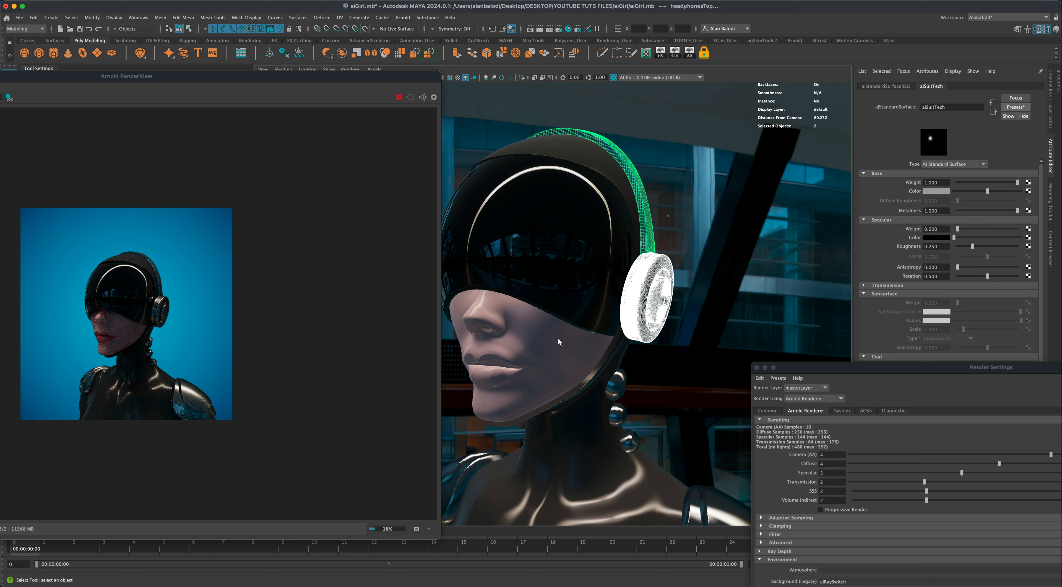
Step: Open the Hypershade, graph the aiSkin material with its input connections, and move the aiUserDataColor1 node away from it
right_click(544, 330)
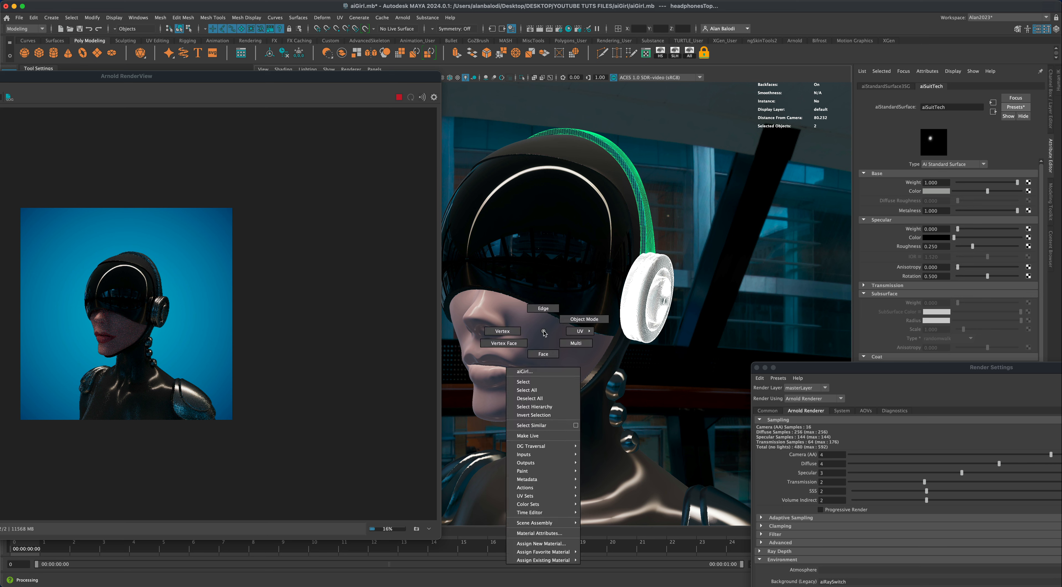
click(569, 29)
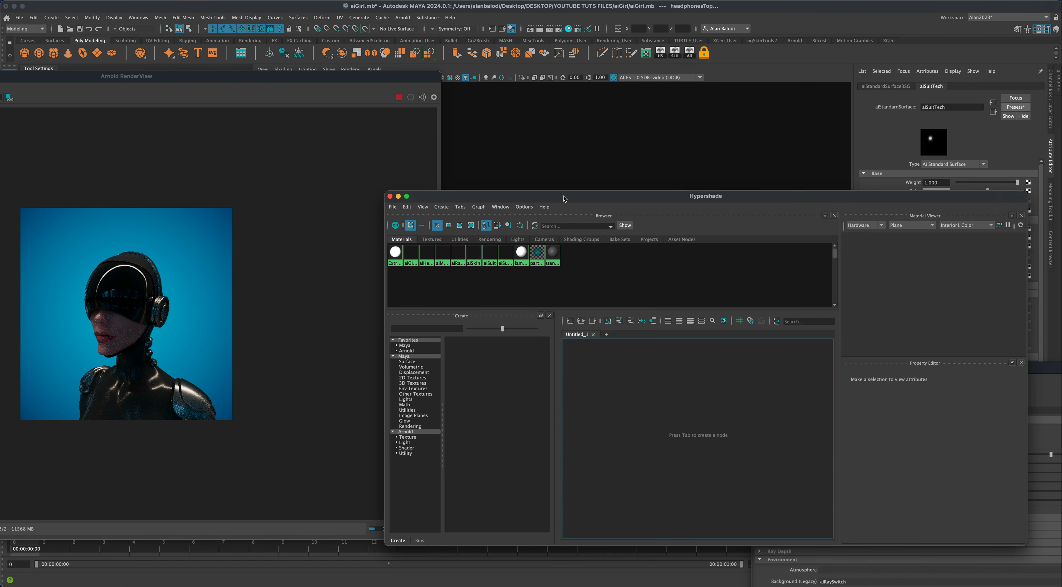
drag(564, 199, 699, 201)
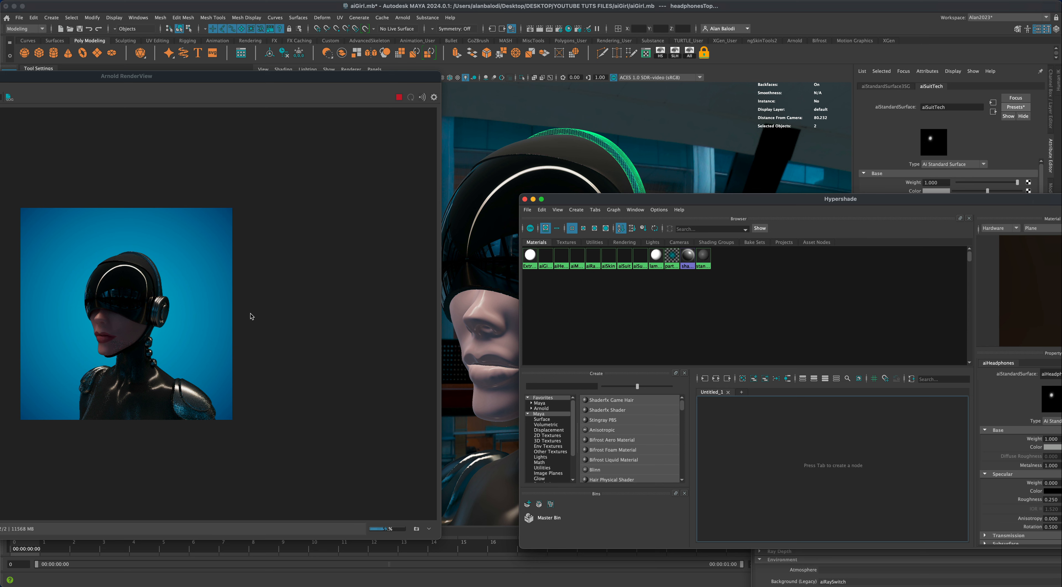
drag(582, 201, 582, 202)
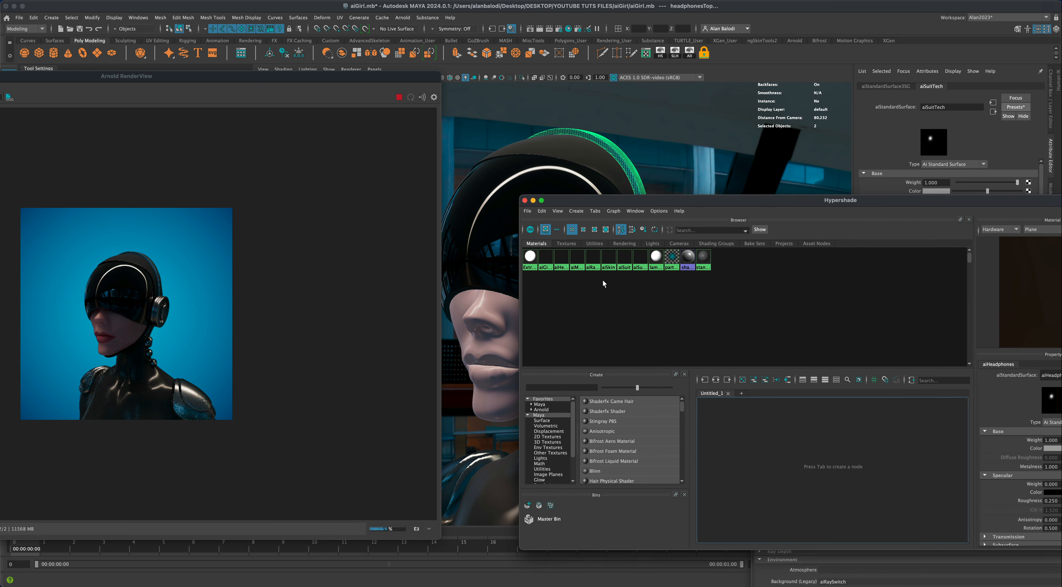
click(609, 261)
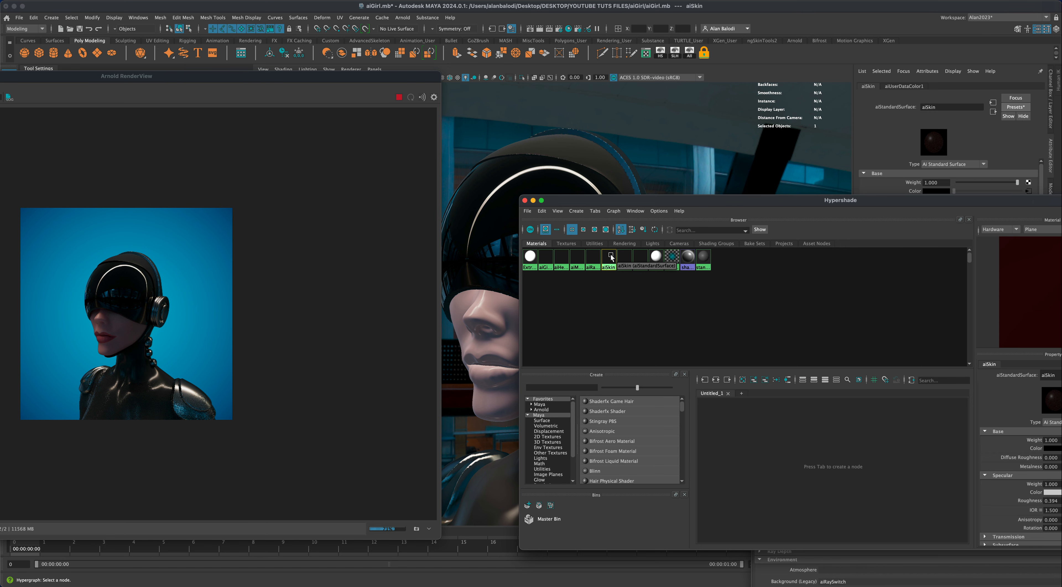
drag(634, 201, 481, 174)
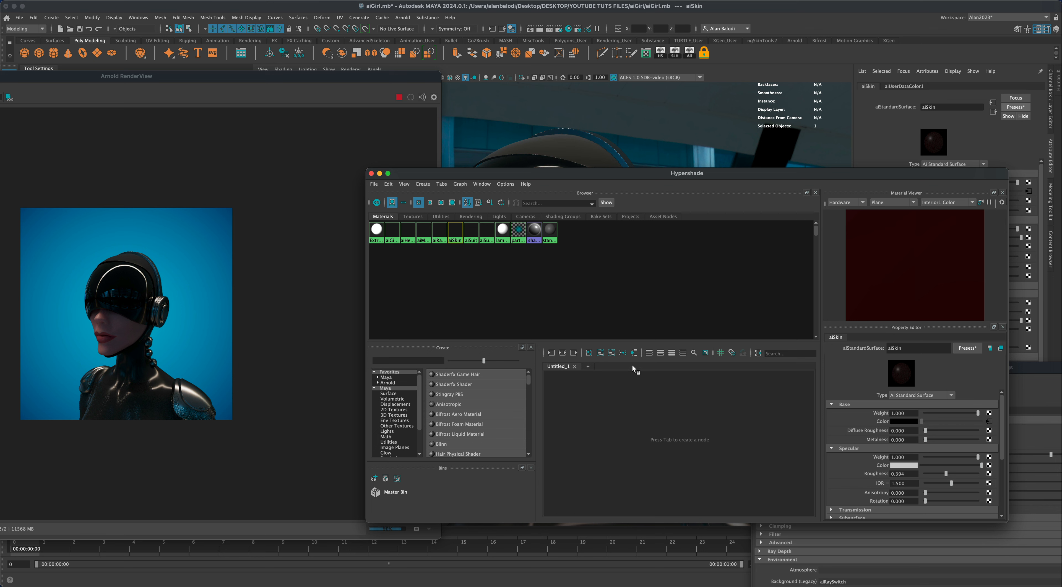
click(600, 354)
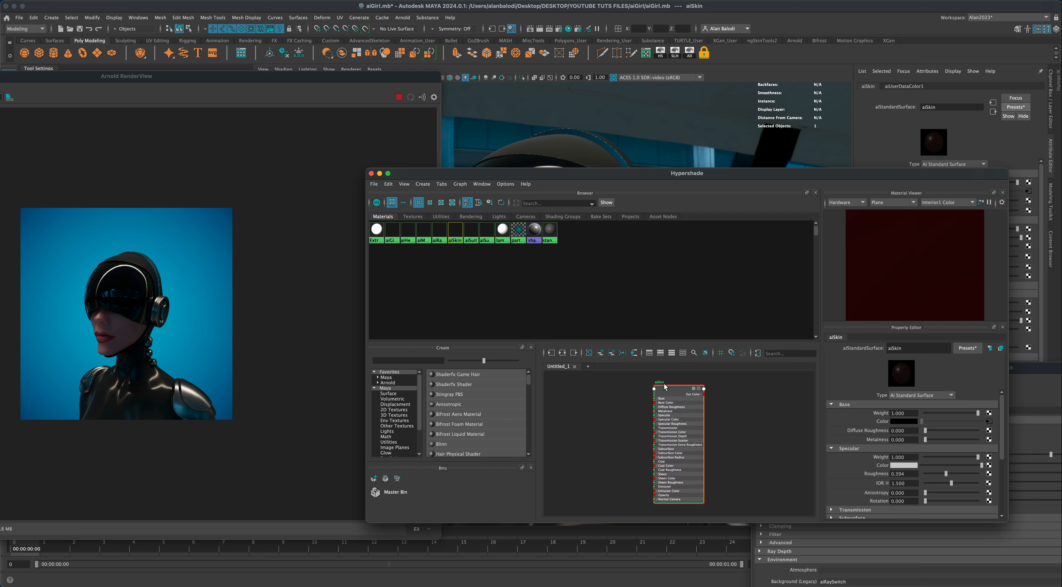
click(552, 350)
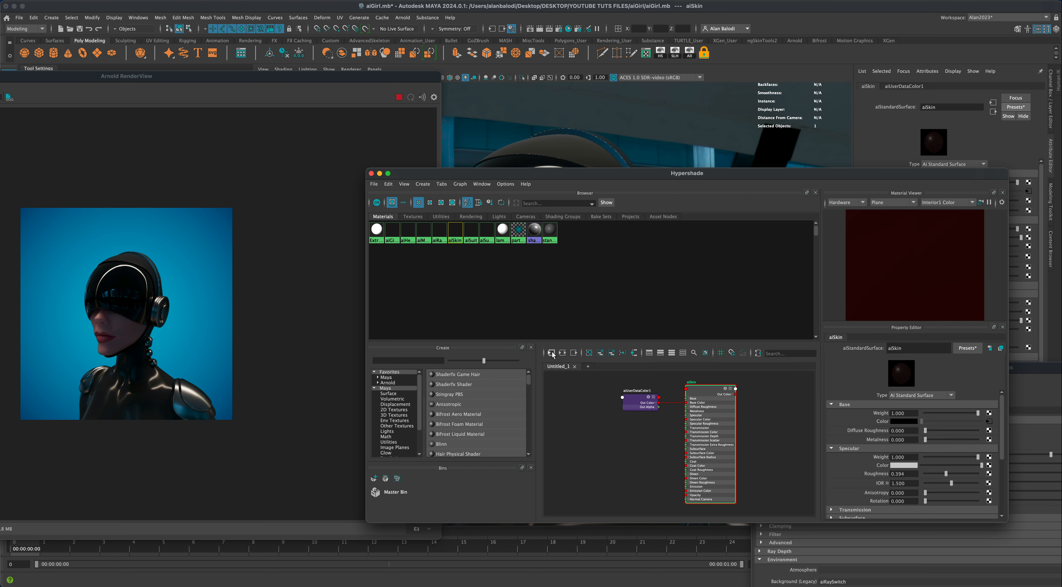
click(638, 399)
drag(638, 399, 587, 401)
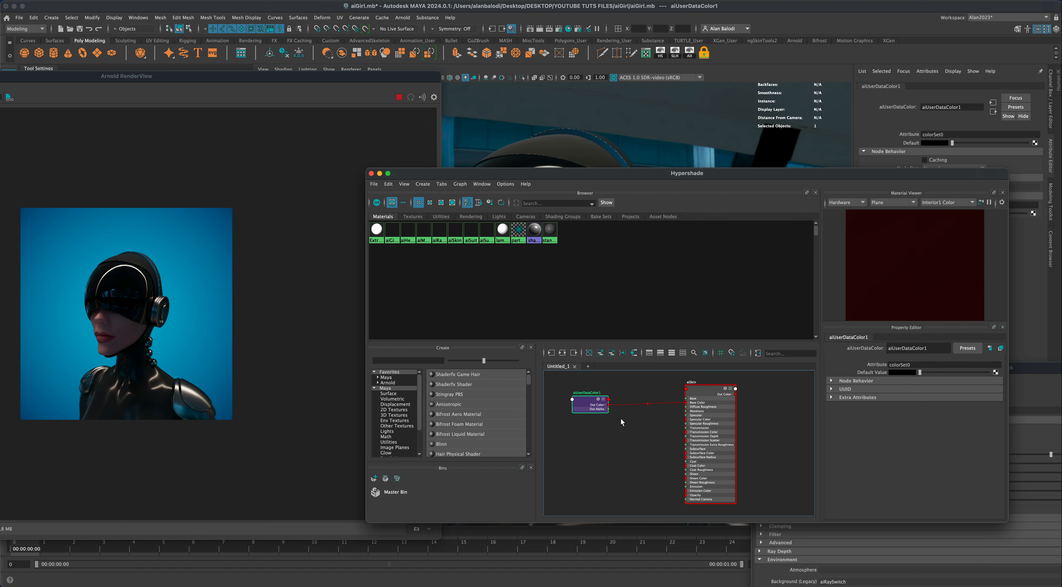
Step: Create a Gamma Correct node and place it between the aiUserDataColor1 and aiSkin nodes
drag(637, 173, 628, 172)
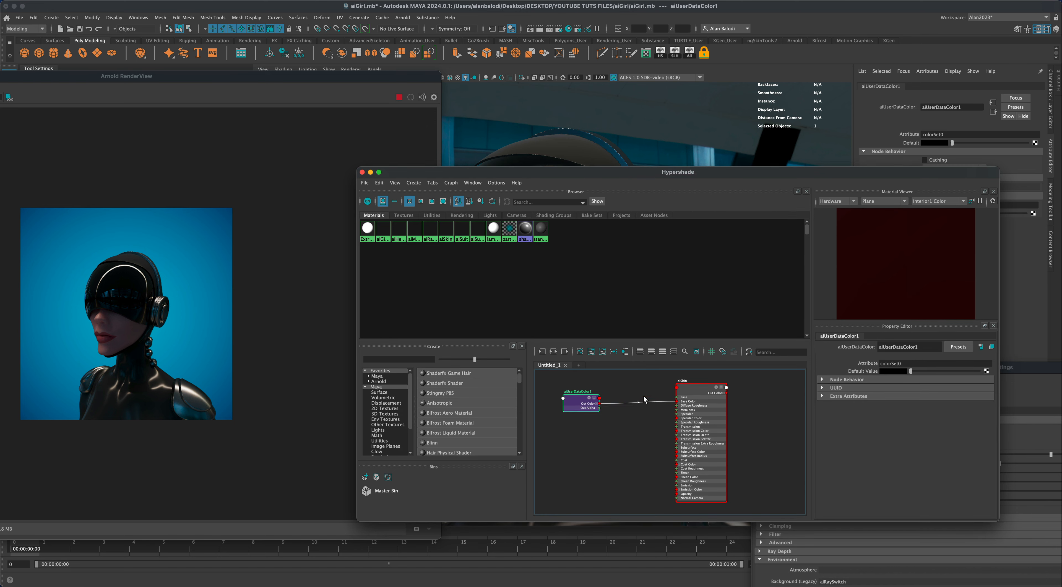
right_click(633, 427)
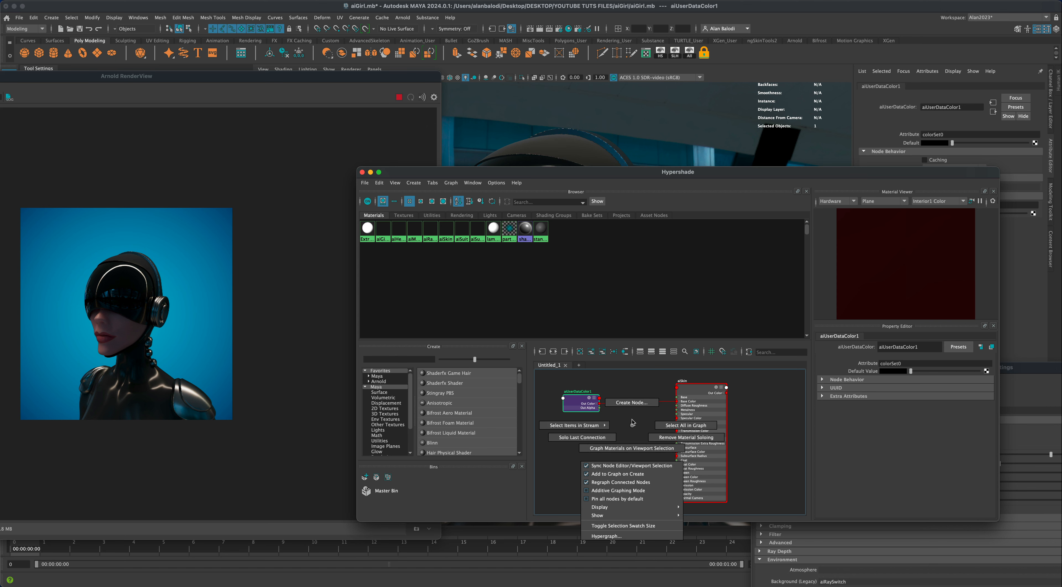
click(632, 403)
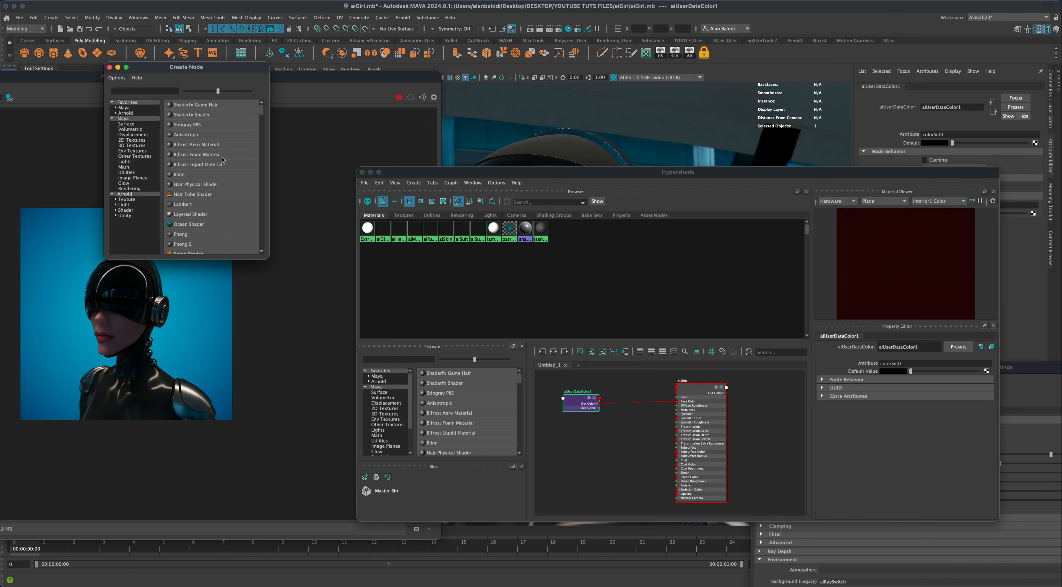
click(154, 90)
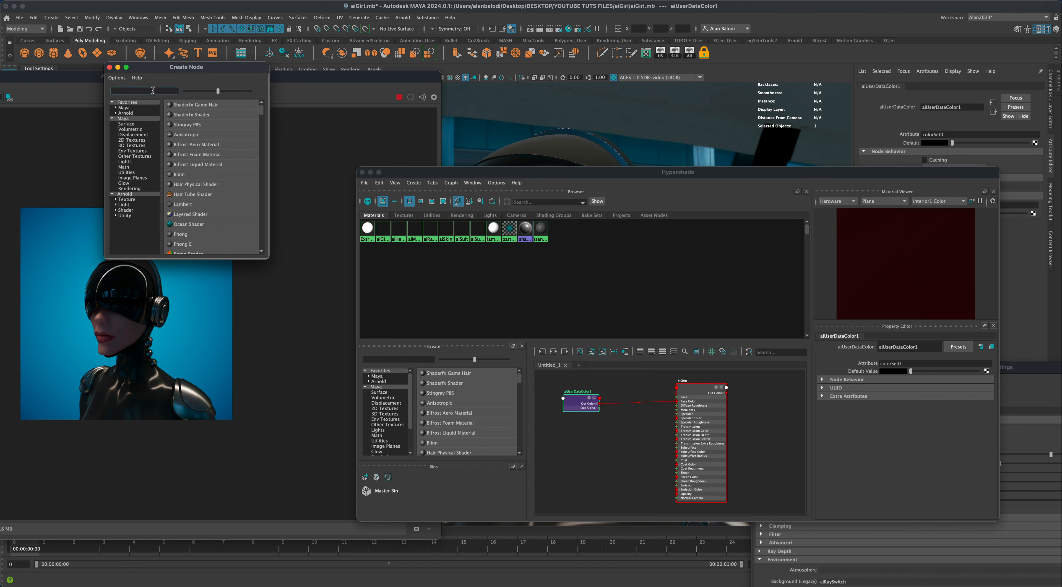
text(Gamm)
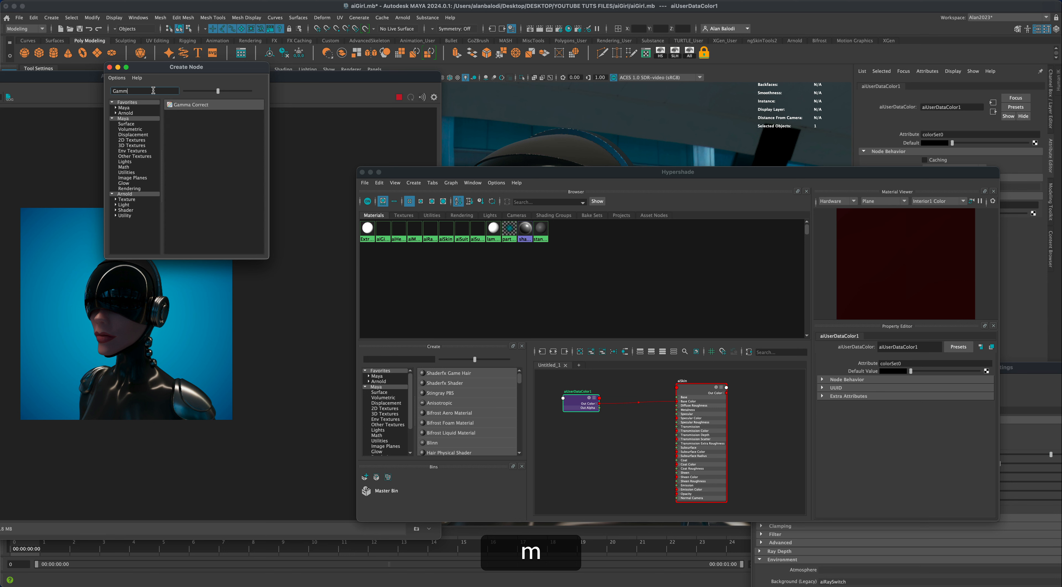
click(198, 105)
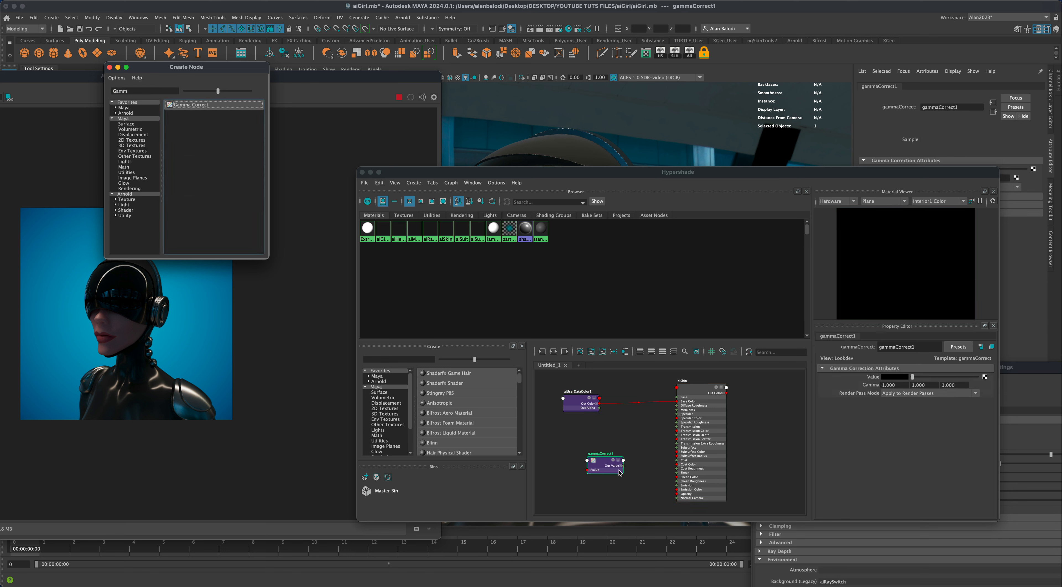
drag(600, 465, 631, 427)
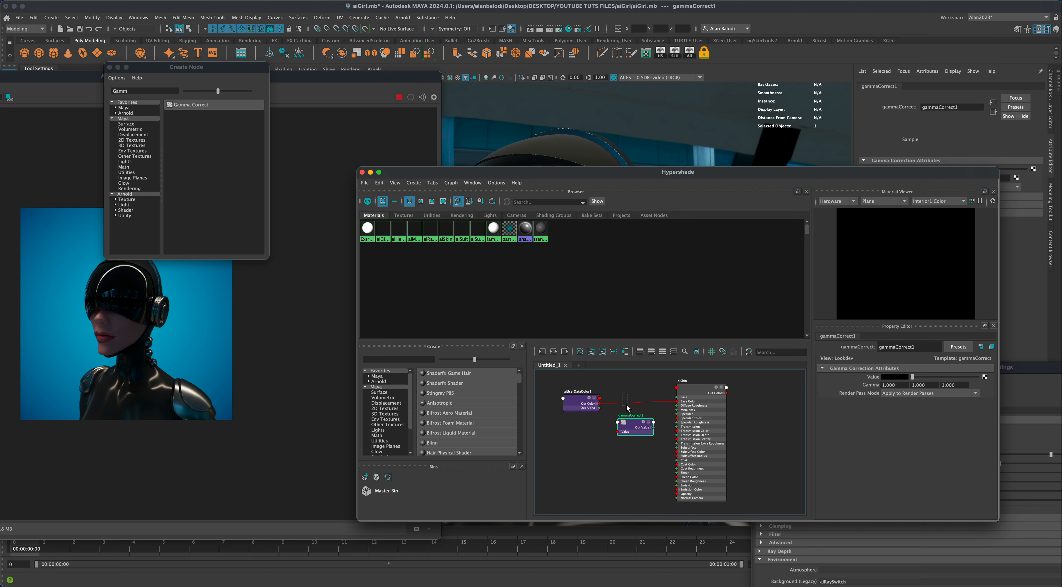
Step: Replace the direct aiUserDataColor1 link with a connection through the Gamma Correct node into the aiSkin base color
drag(628, 408, 629, 409)
key(Delete)
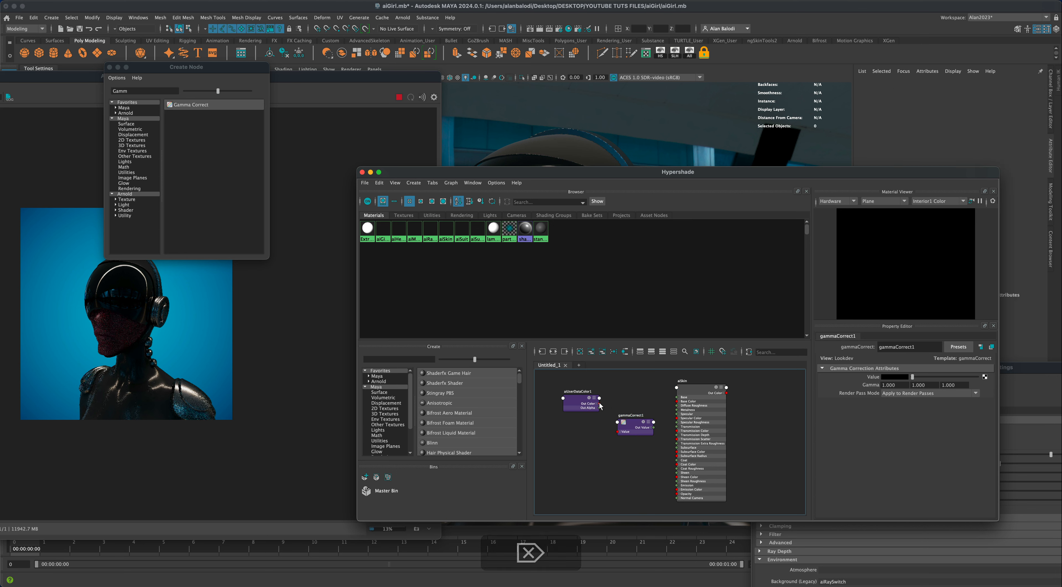
drag(612, 407, 676, 403)
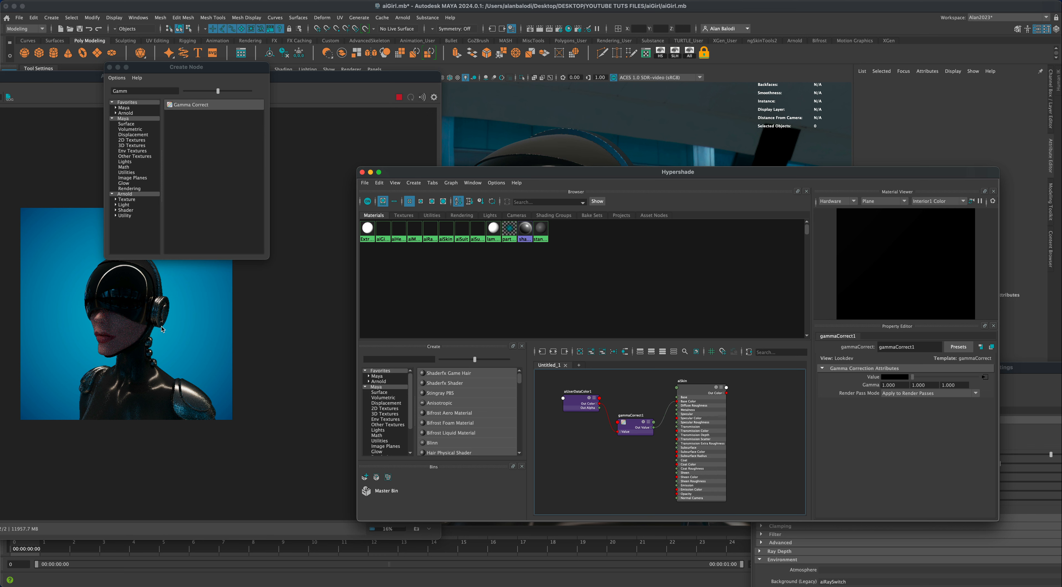
Step: Set all three gamma channels of the Gamma Correct node to 0.5
click(635, 425)
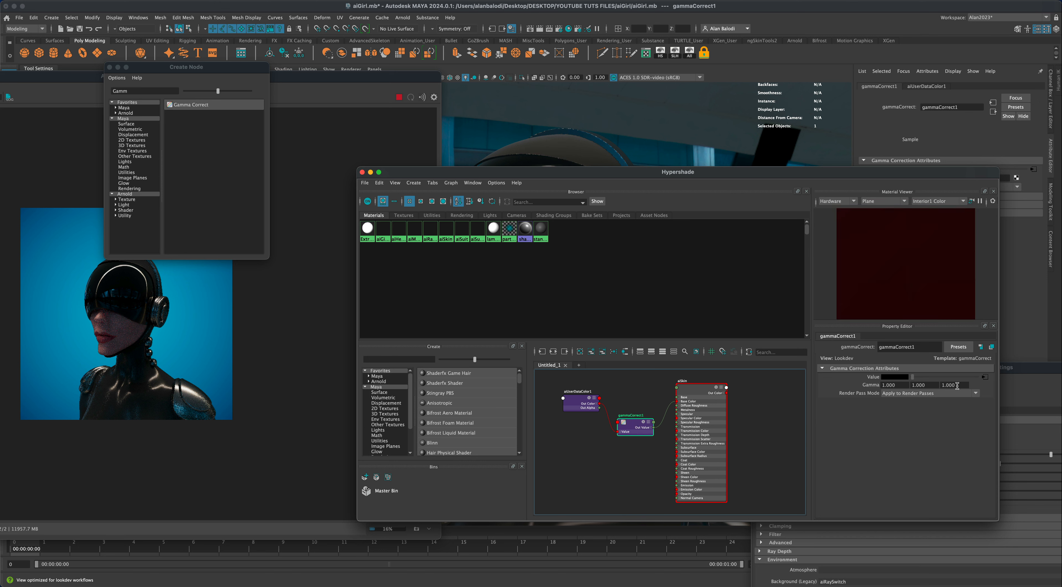
click(898, 384)
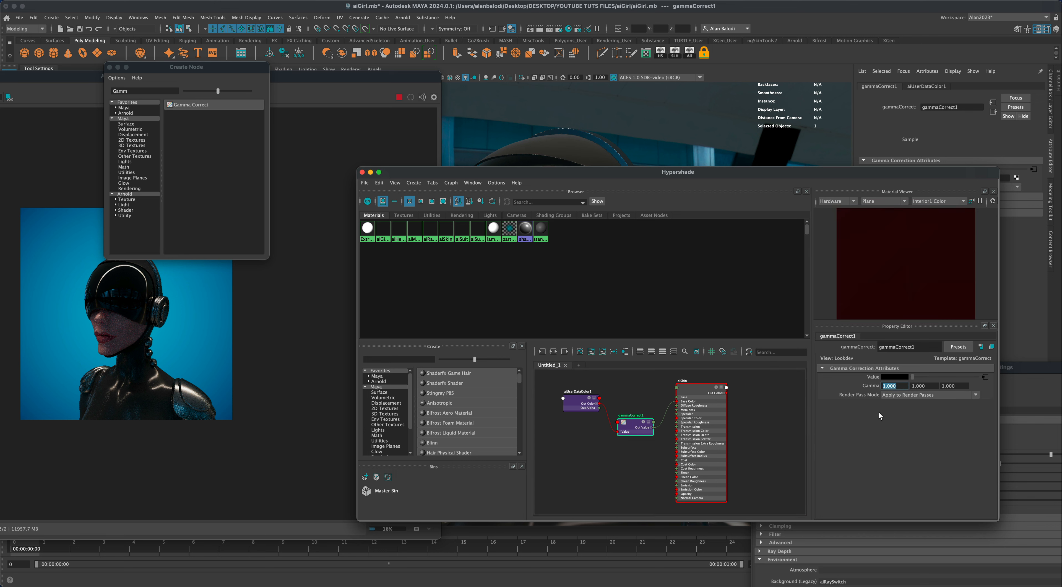
text(.5)
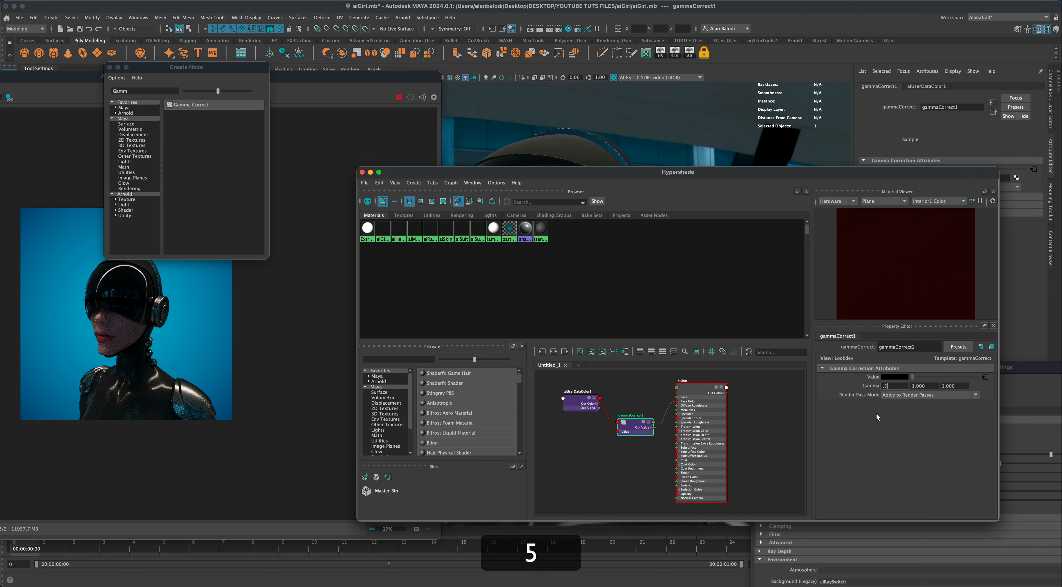
key(Return)
key(Tab)
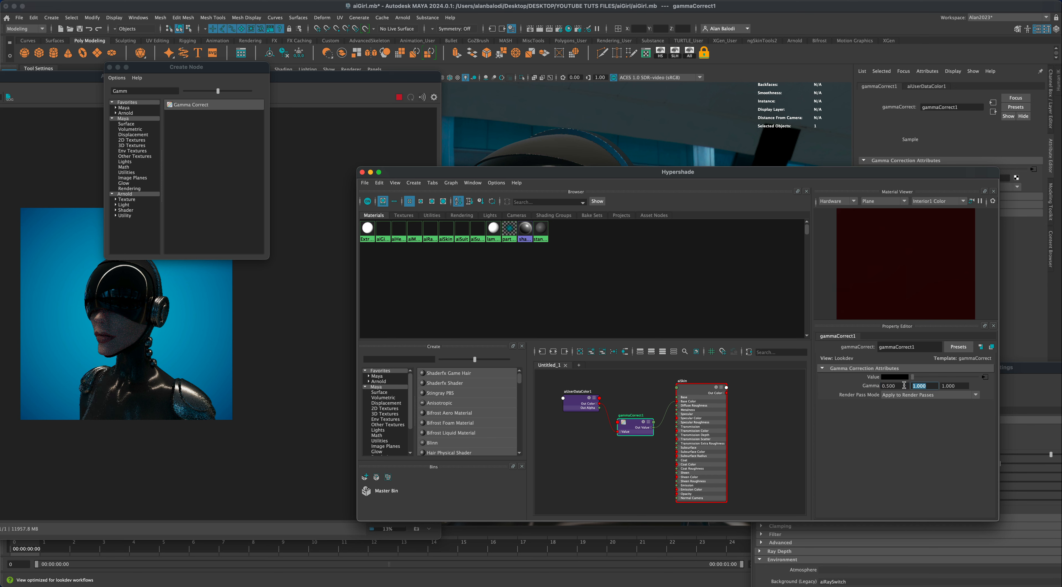
text(.5)
key(Return)
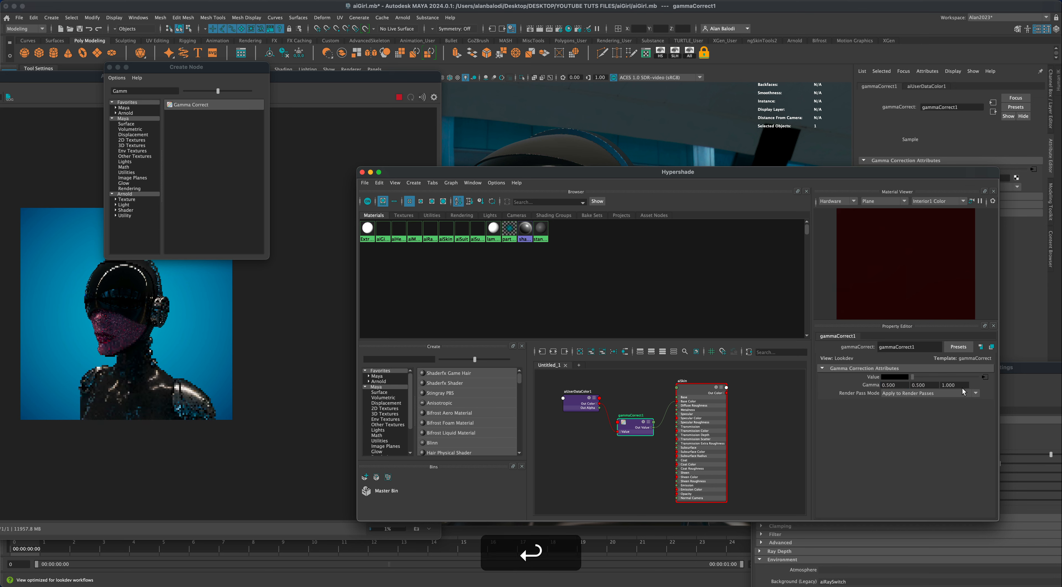
key(Tab)
text(.5)
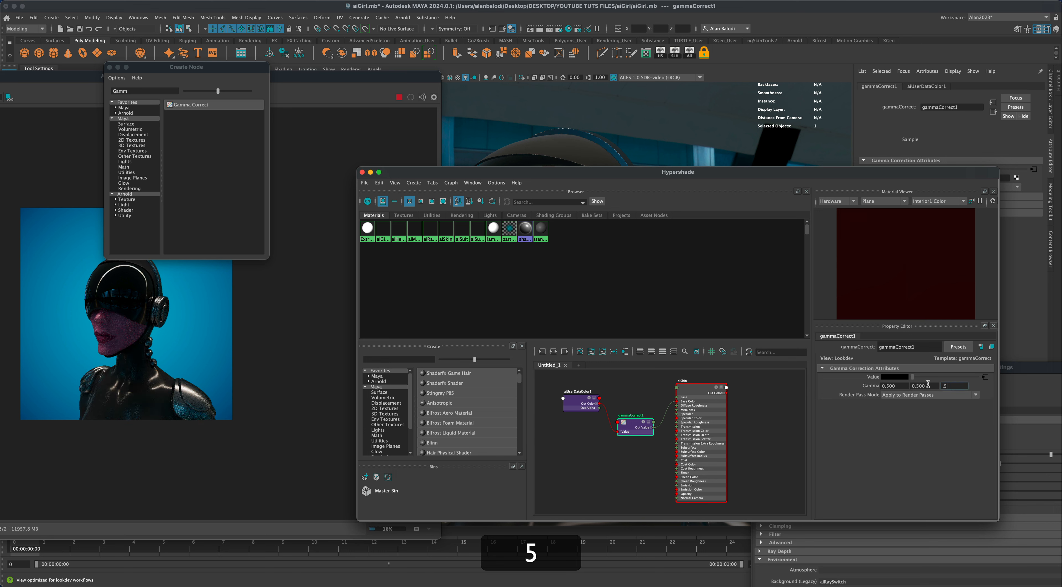
key(Return)
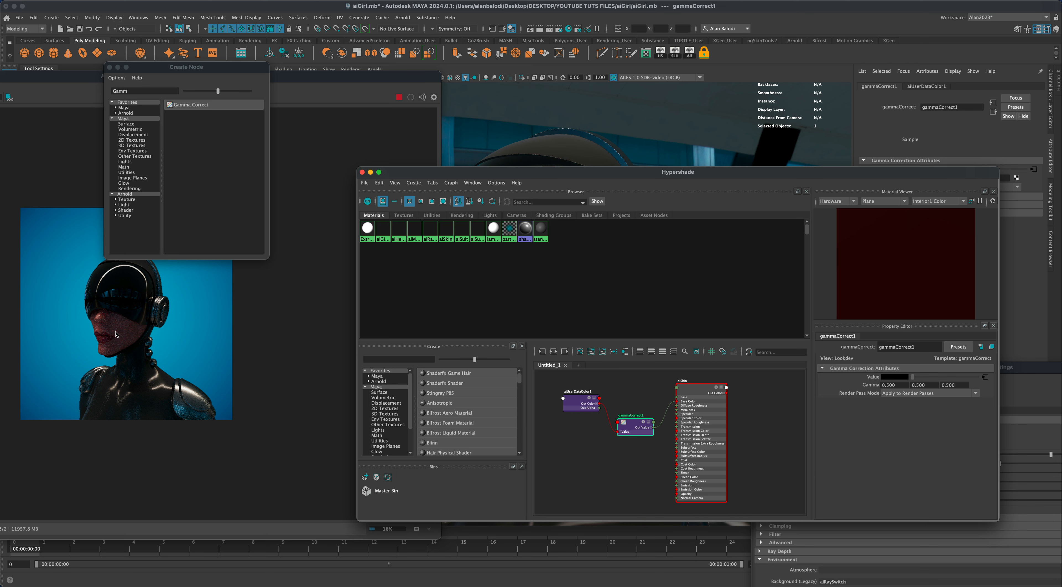
Step: Tidy the gammaCorrect1 and aiUserDataColor1 node positions and close the Hypershade and Create Node windows
drag(633, 425, 634, 419)
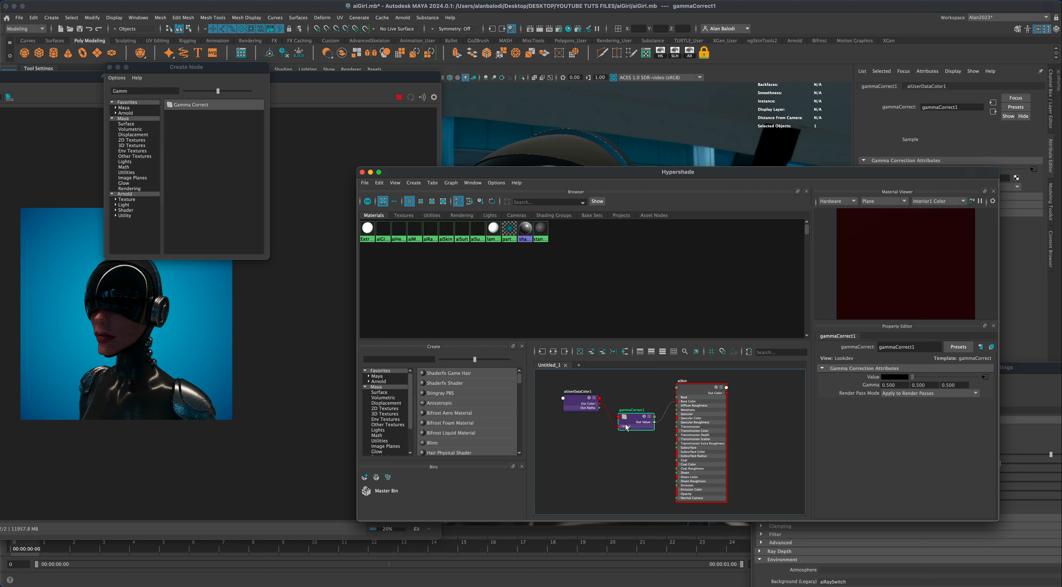
drag(575, 399, 571, 405)
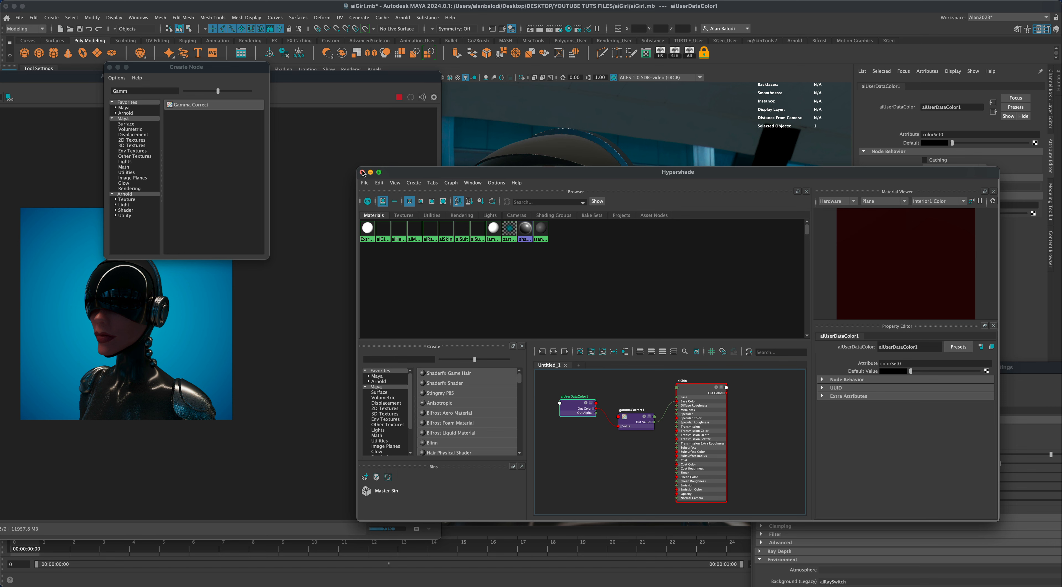
click(362, 173)
drag(123, 67, 291, 175)
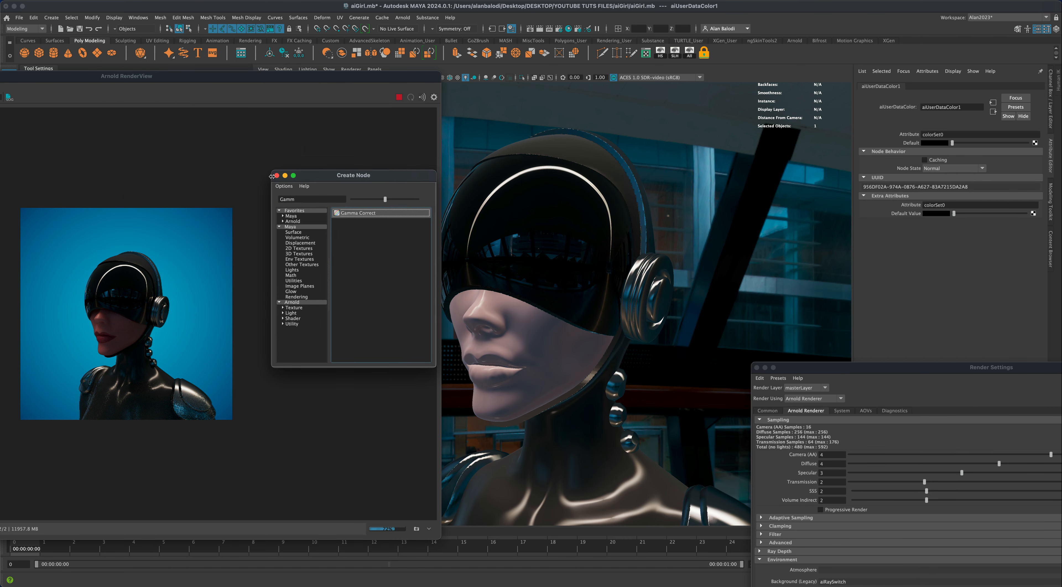
click(276, 175)
Step: Move the Arnold RenderView mostly off screen to uncover the viewport, and close the Render Settings
drag(285, 82, 515, 162)
drag(618, 161, 1, 161)
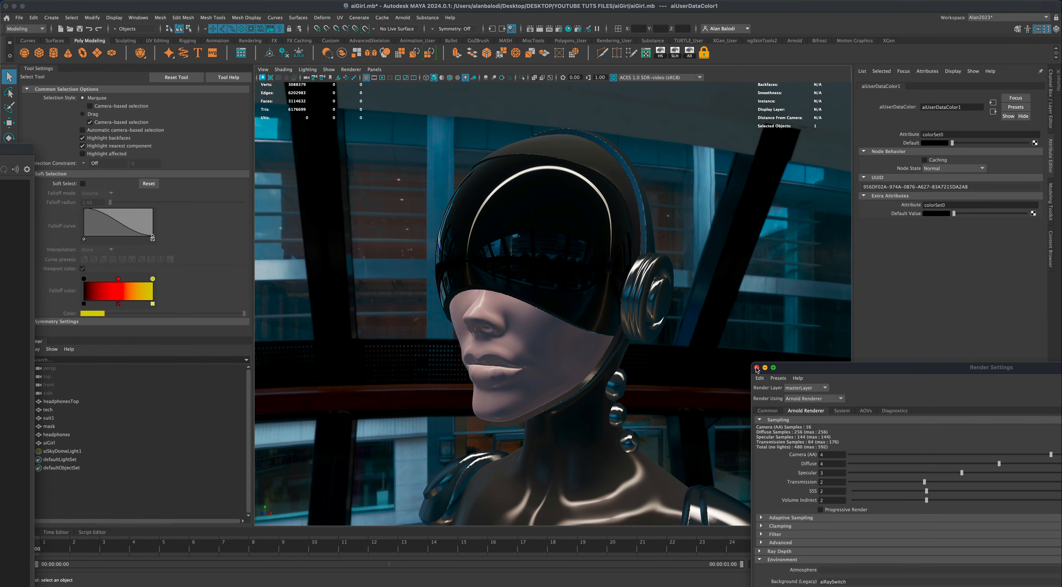
drag(820, 373, 797, 229)
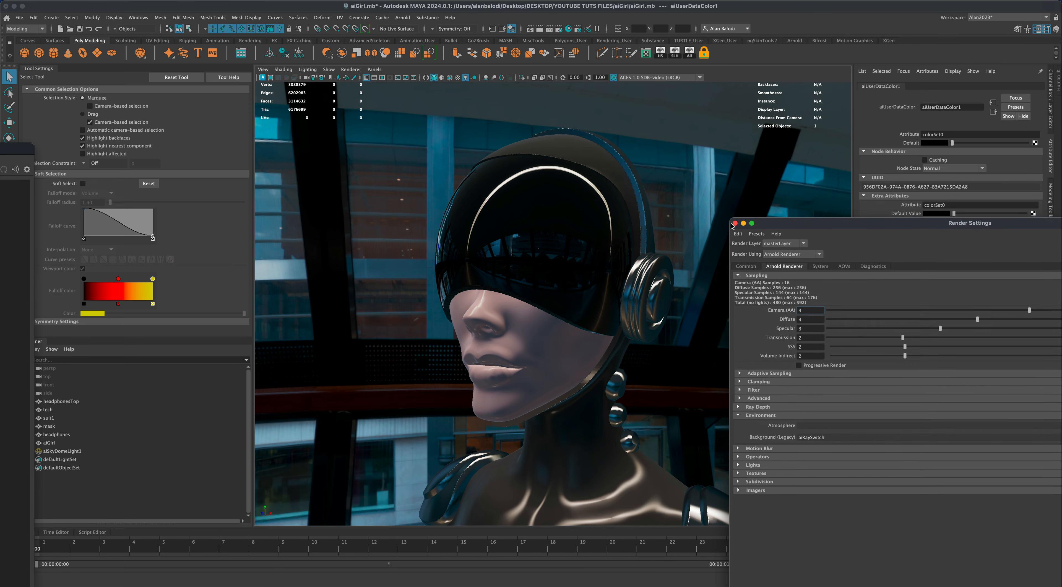
click(734, 225)
Step: Create an Arnold area light in the bust scene
scroll(624, 393, down, 12)
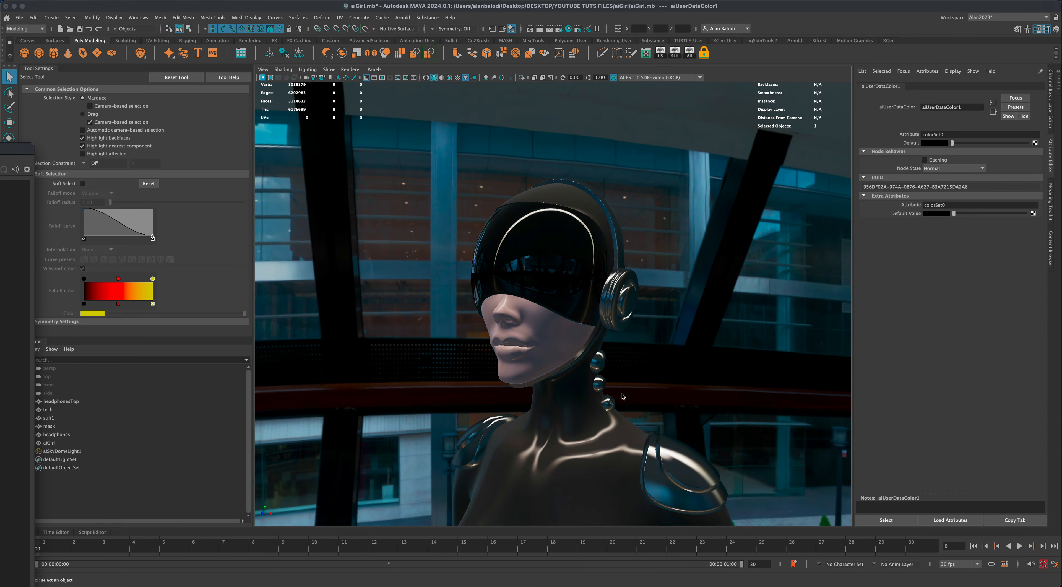
alt+drag(554, 342, 563, 199)
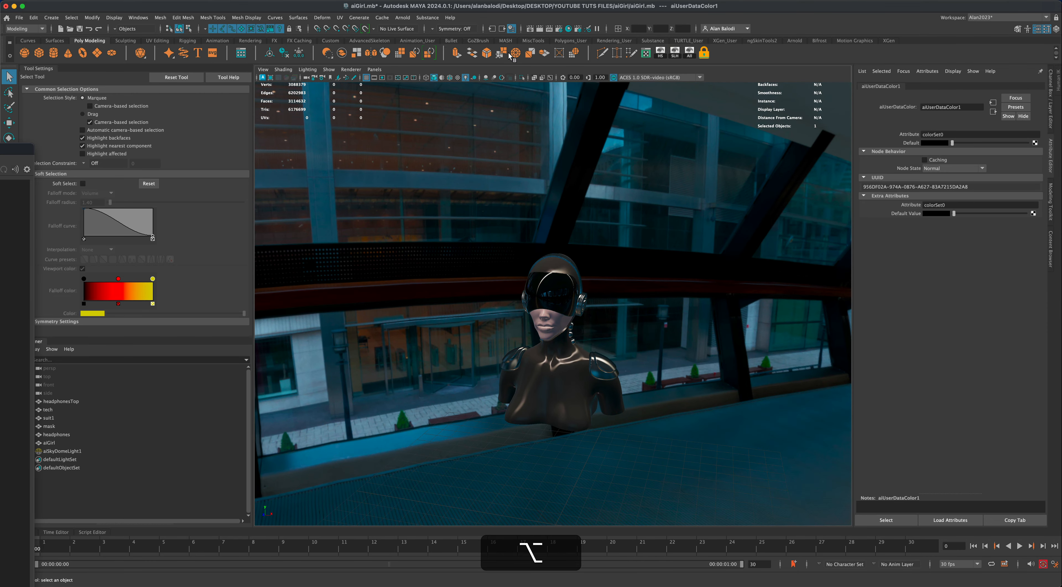
click(403, 19)
mouse_move(426, 62)
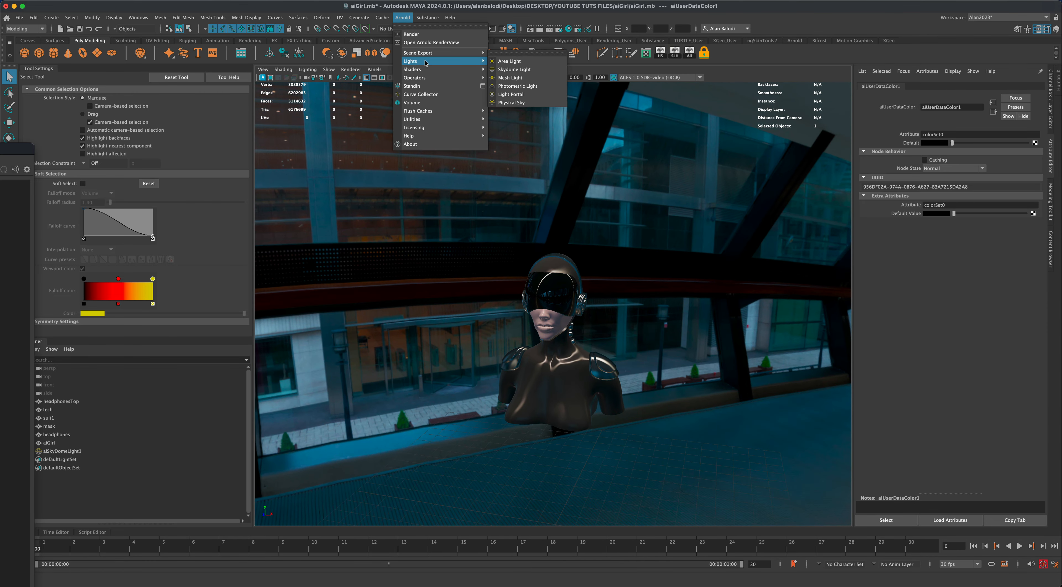
click(509, 61)
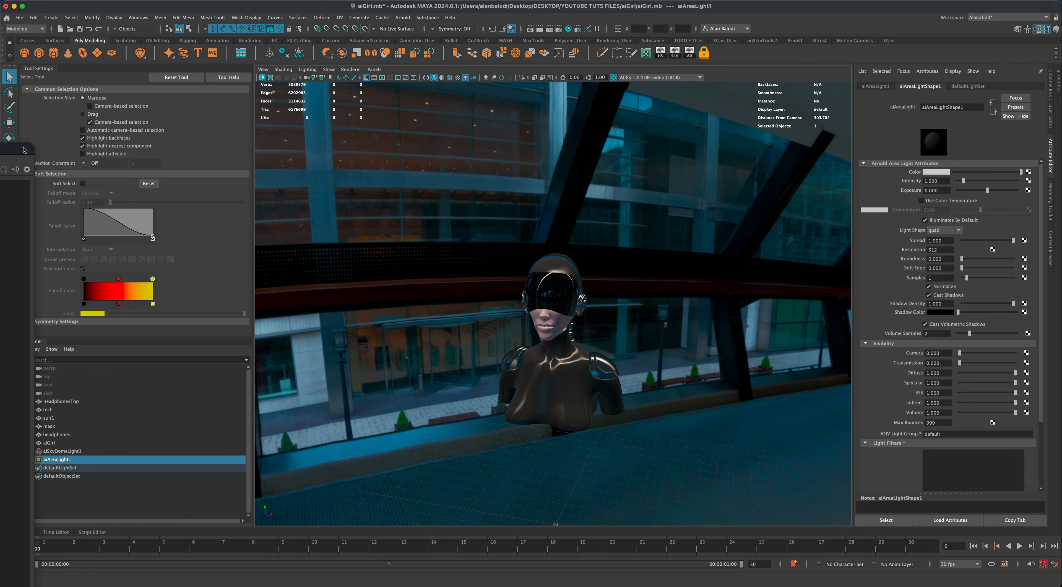
Step: Raise the area light to the bust's head height and scale it up uniformly to about 81
click(9, 122)
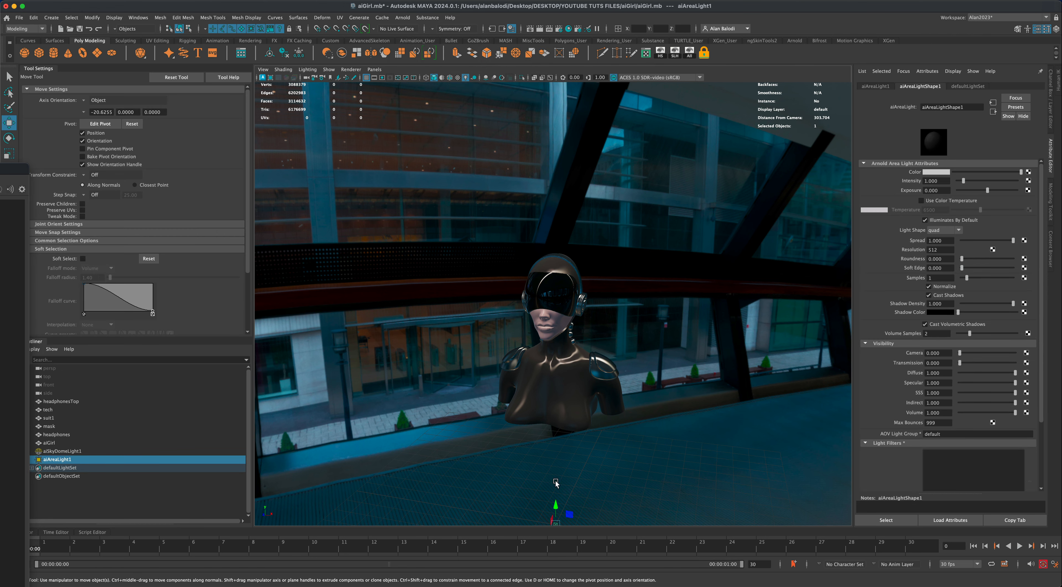
drag(556, 505, 774, 144)
key(r)
alt+drag(734, 361, 597, 292)
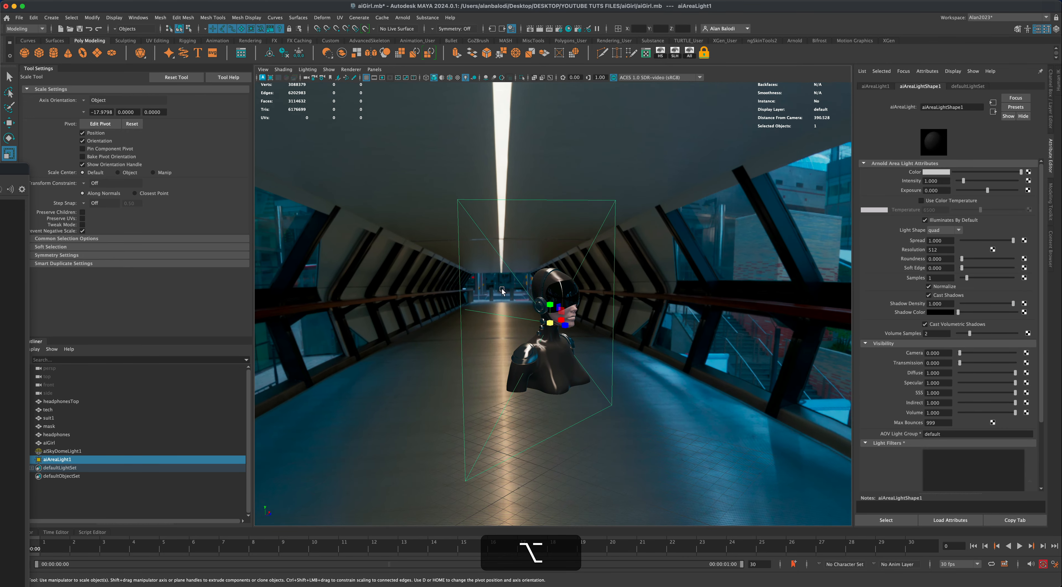
Step: Change the area light's shape to disk
alt+drag(478, 360, 490, 334)
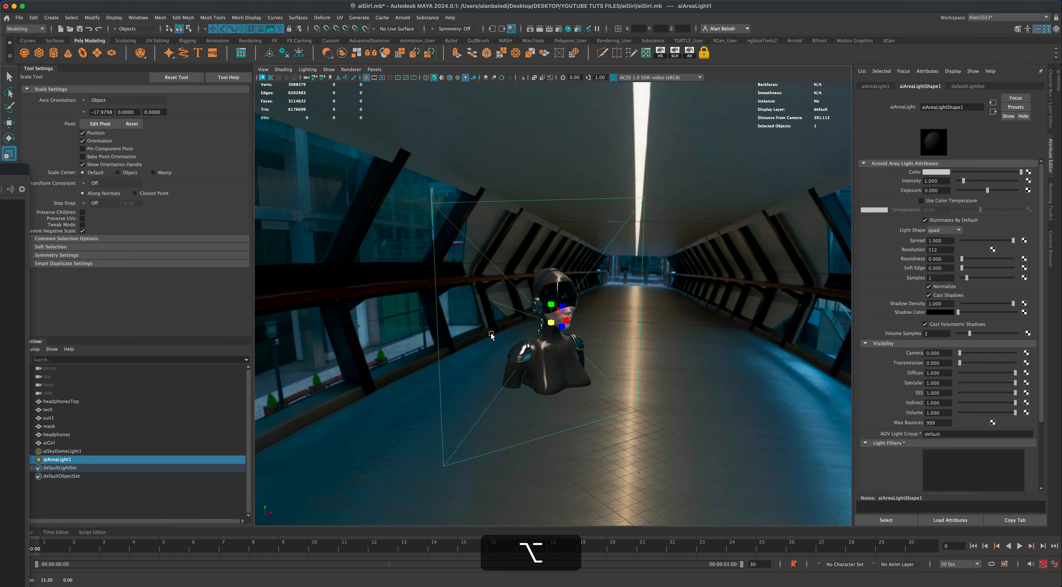
click(941, 231)
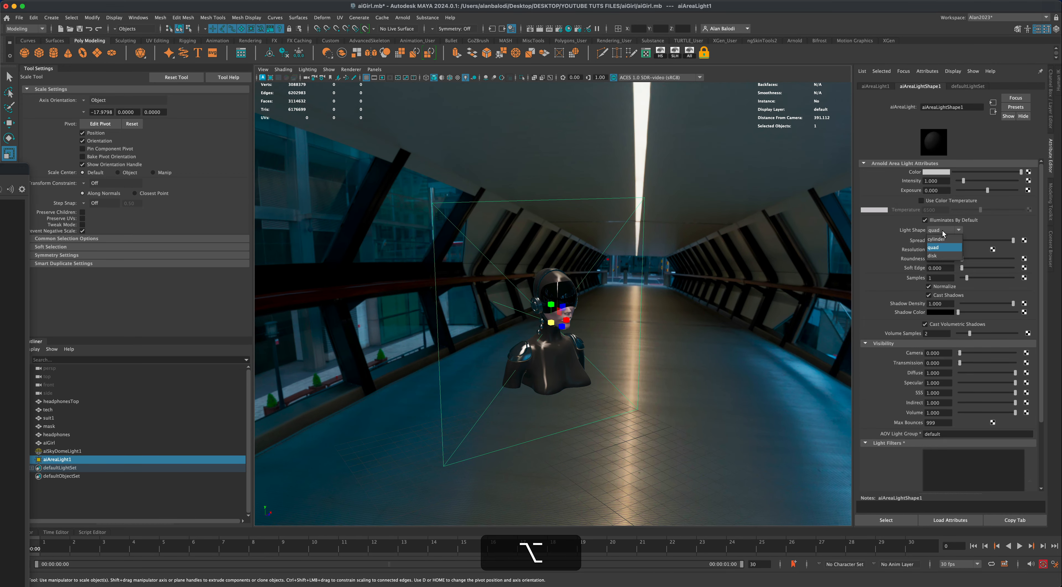
click(942, 259)
Step: Aim the disk light at the bust from the front and above, rotated about -30, 27, 0 and placed at about 57, 179, 112
alt+drag(723, 338, 577, 342)
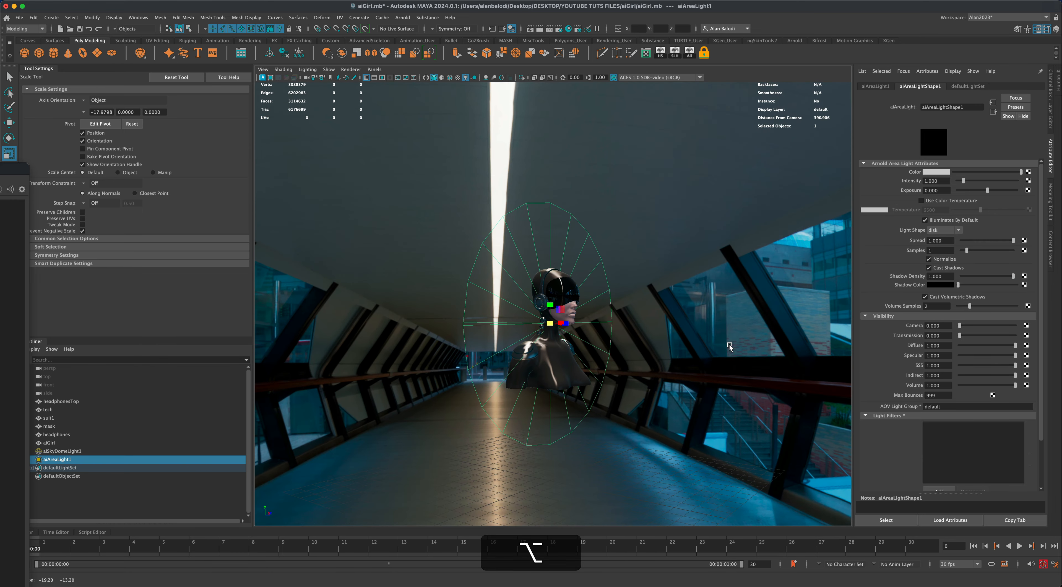
key(e)
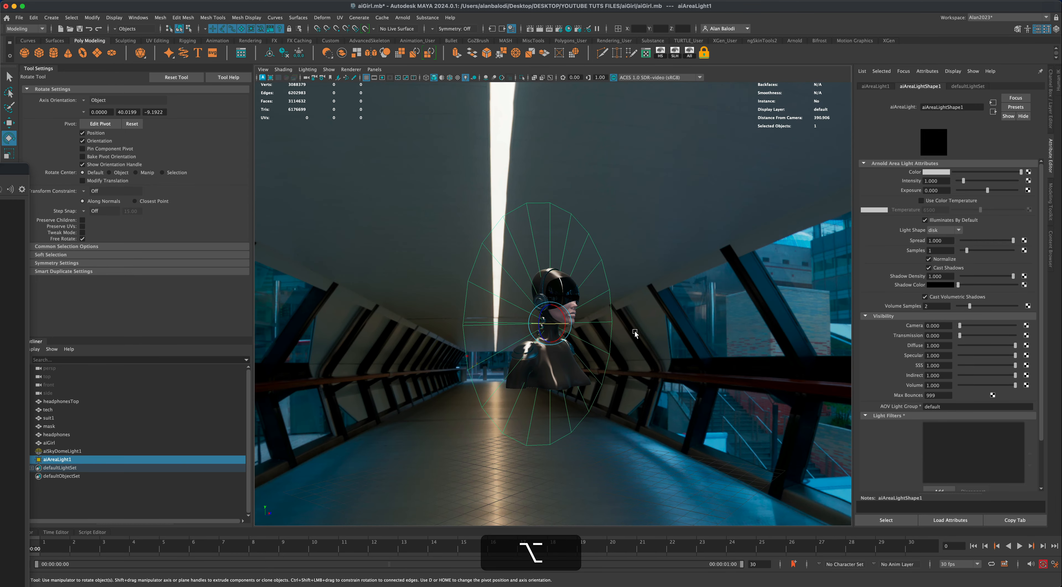
alt+drag(676, 330, 763, 209)
key(w)
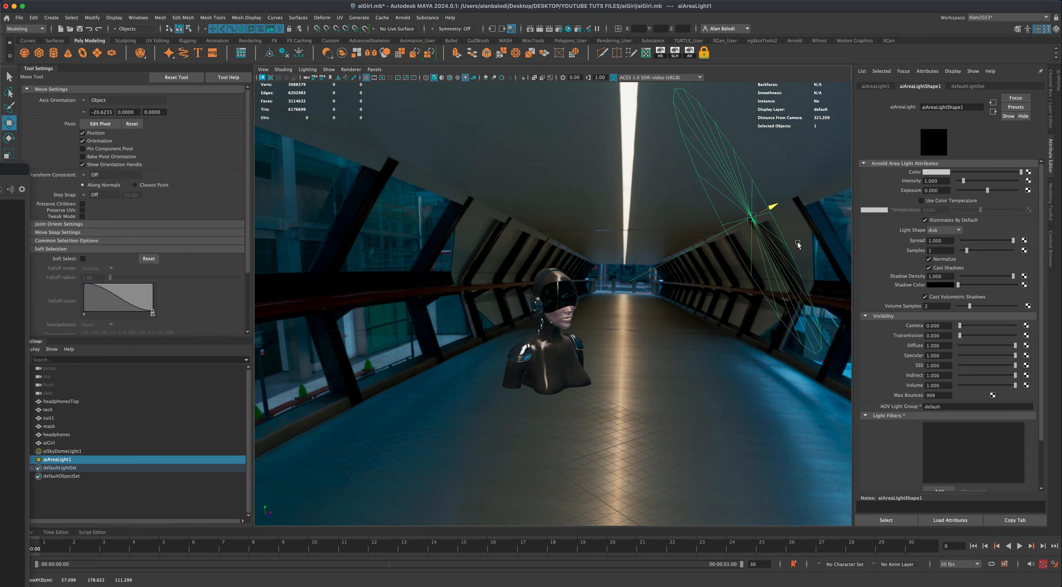
alt+drag(797, 245, 601, 387)
scroll(592, 396, down, 6)
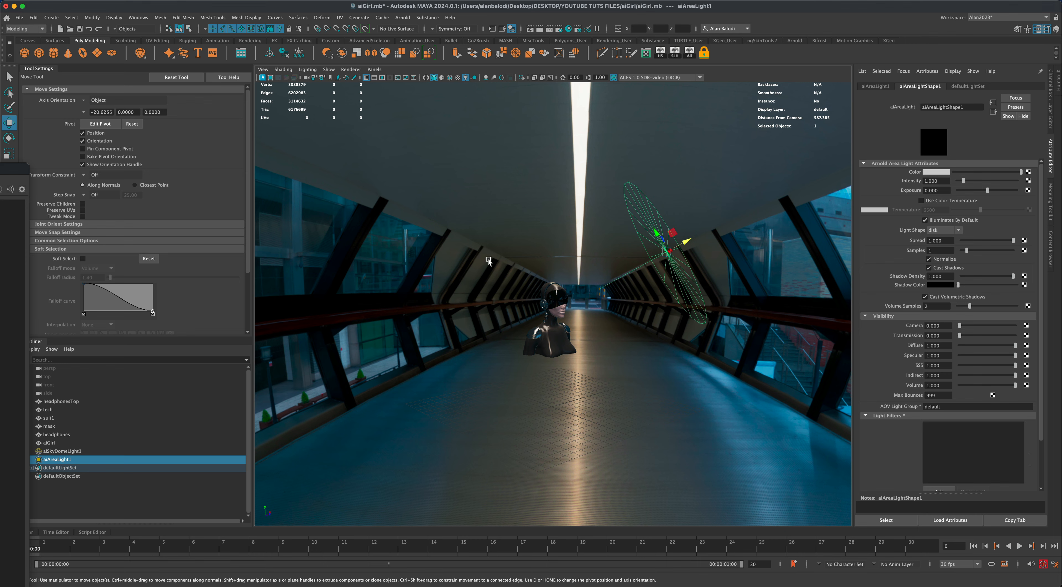
alt+drag(575, 326, 546, 379)
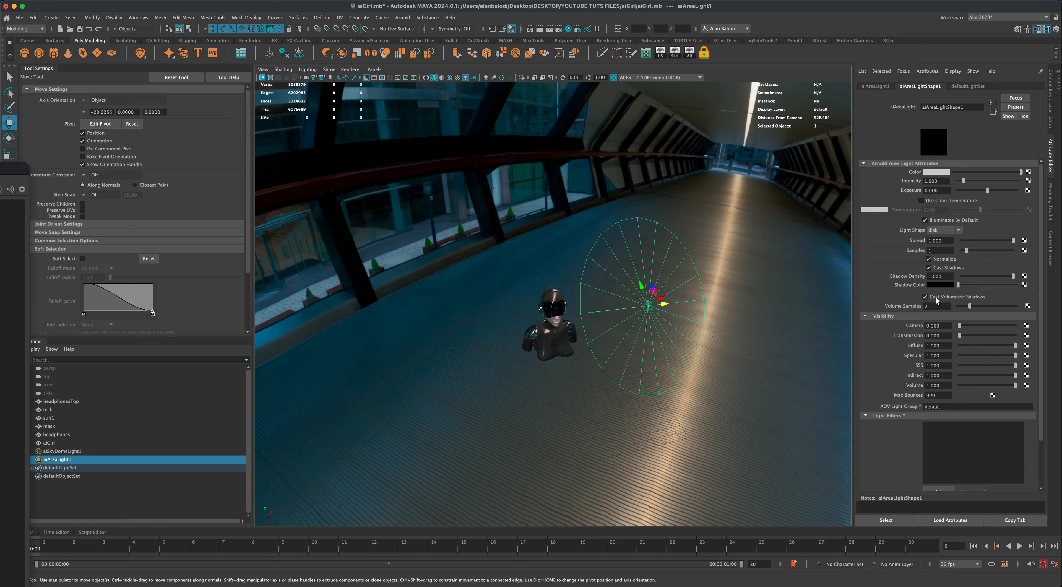
Step: Set the area light's volume samples and samples to 4
double_click(932, 306)
text(4)
double_click(939, 250)
text(4)
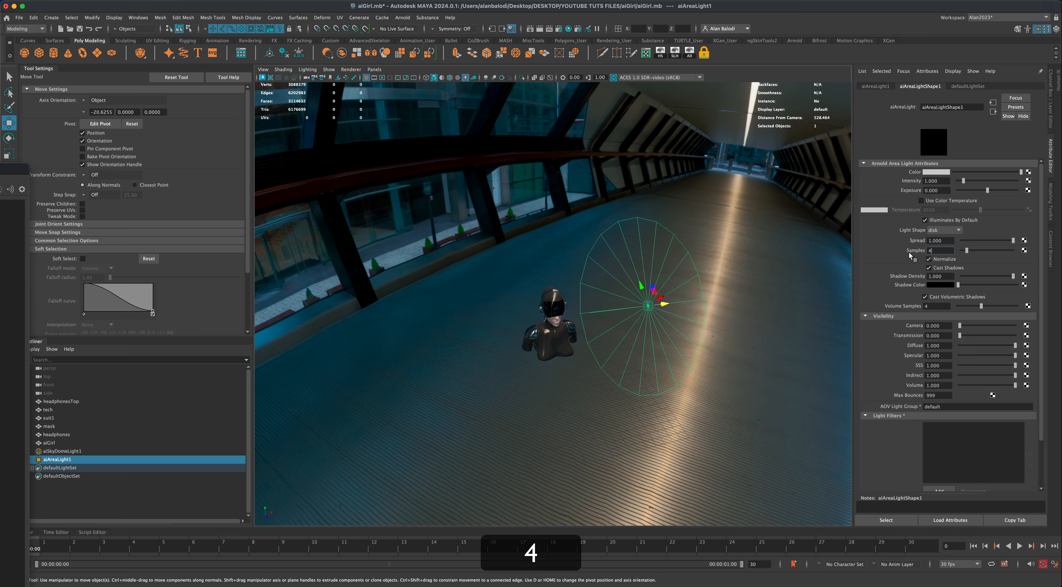
key(Return)
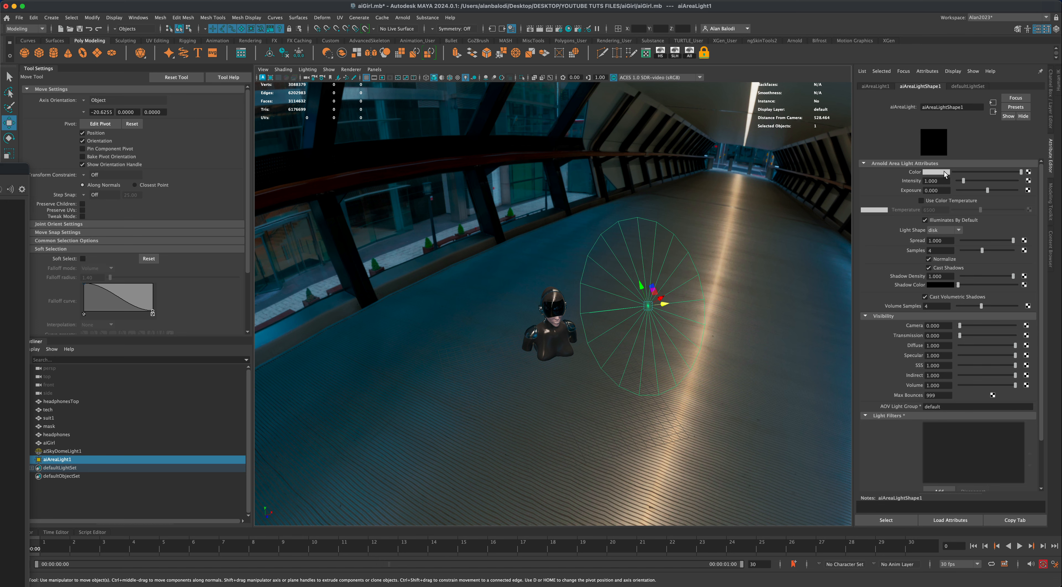
Step: Bring the Arnold RenderView back beside the viewport and frame the bust closer from the front
drag(9, 169, 429, 106)
scroll(561, 360, up, 15)
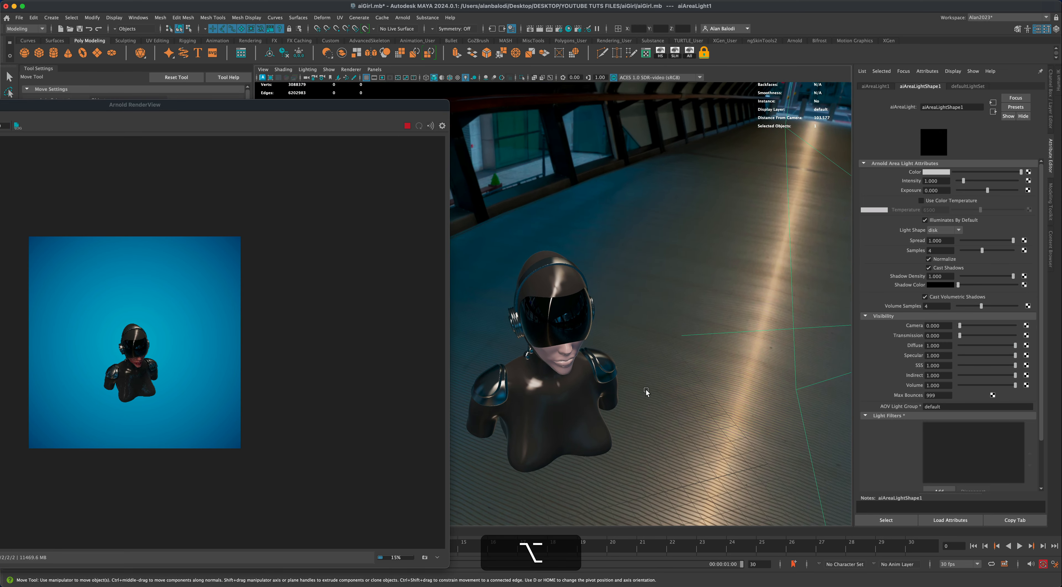
alt+drag(645, 389, 771, 307)
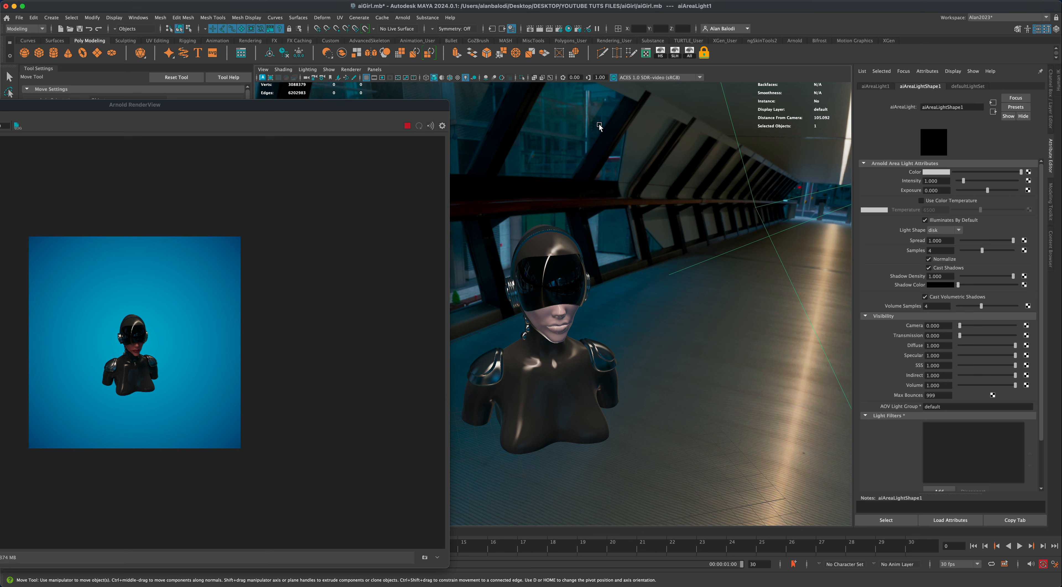
Step: Disable the skydome light in the Light Editor and select aiAreaLightShape1
click(588, 30)
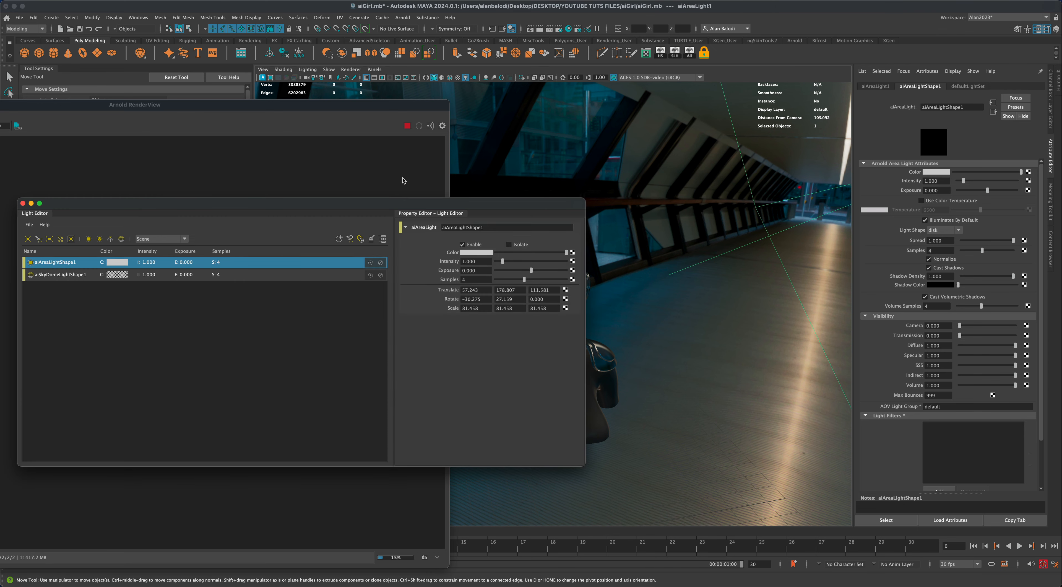
drag(361, 197, 766, 361)
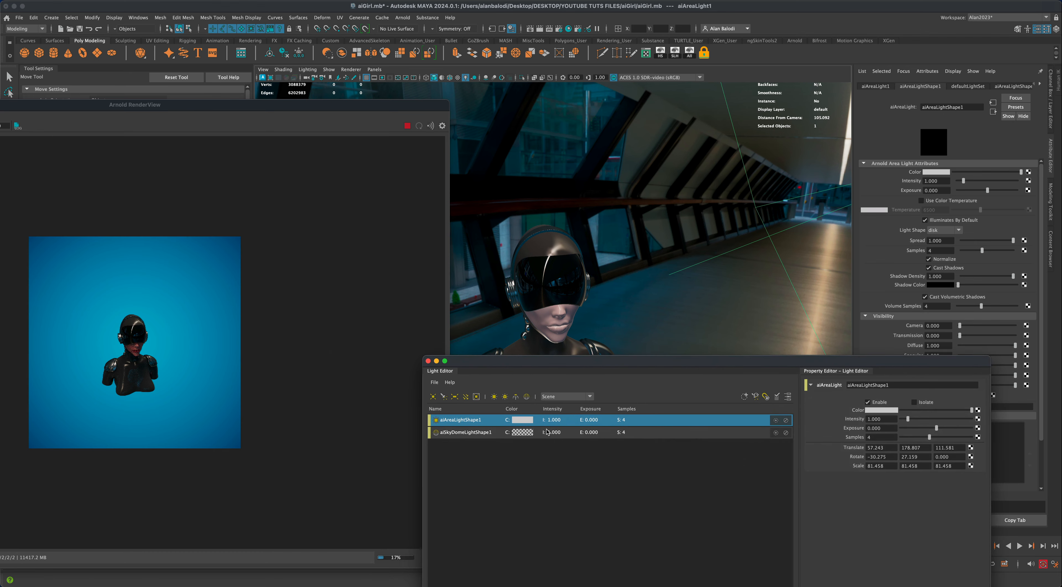
click(456, 437)
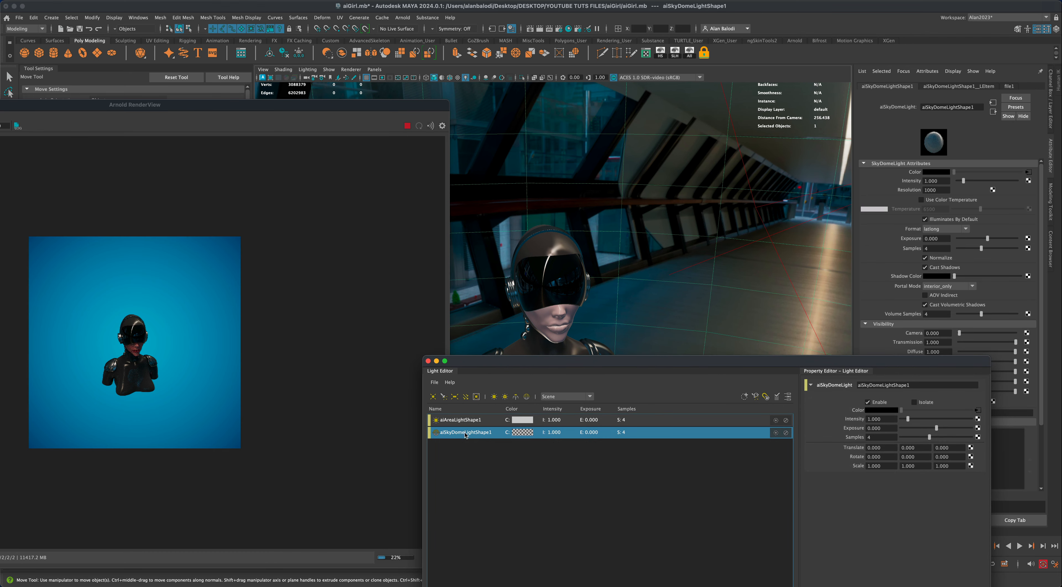
click(867, 402)
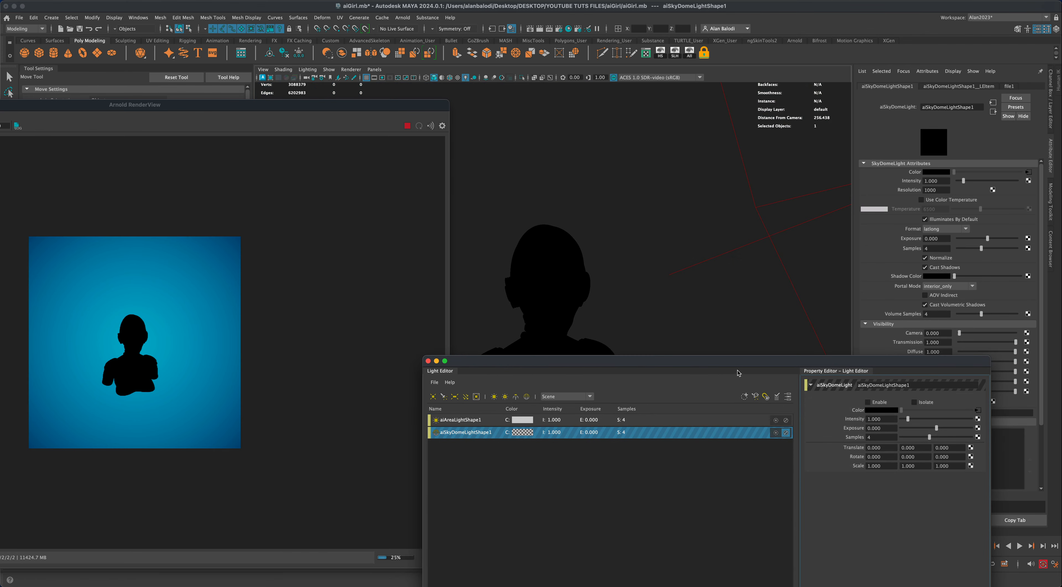
click(459, 420)
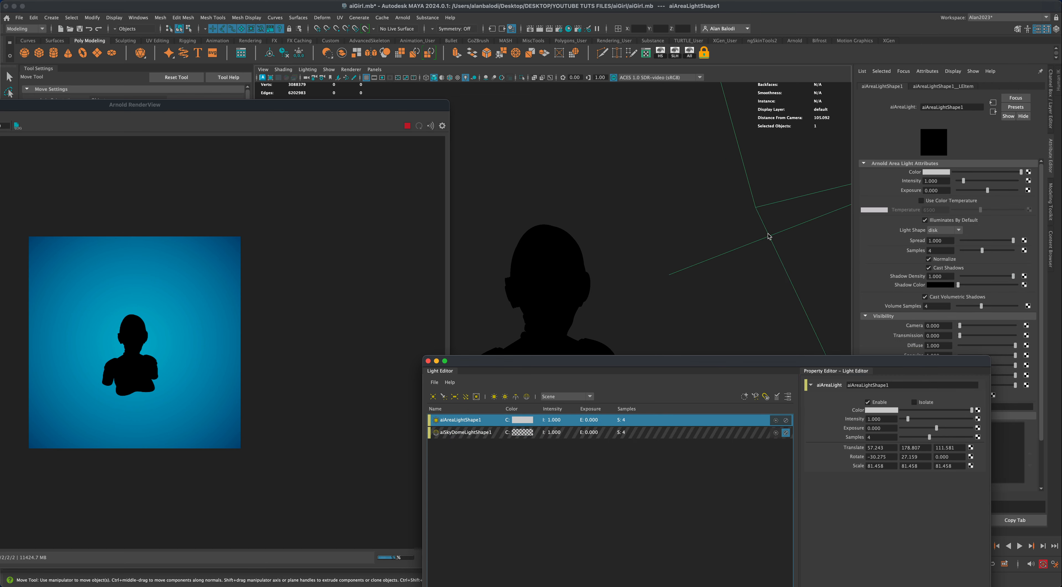
drag(543, 366, 472, 379)
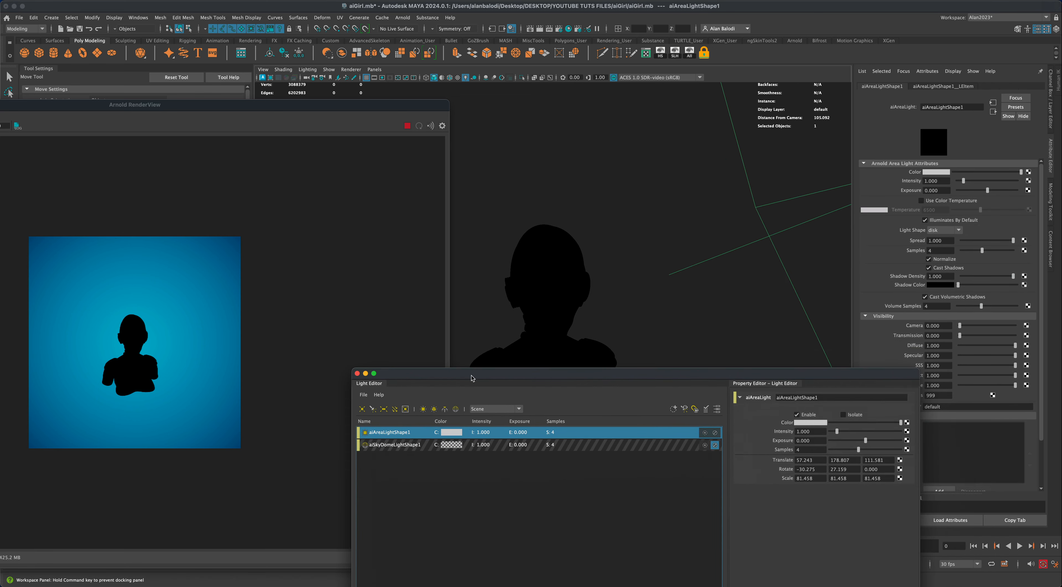
Step: Raise the area light's intensity in the Light Editor through 900 and 9000 to 90000
click(812, 431)
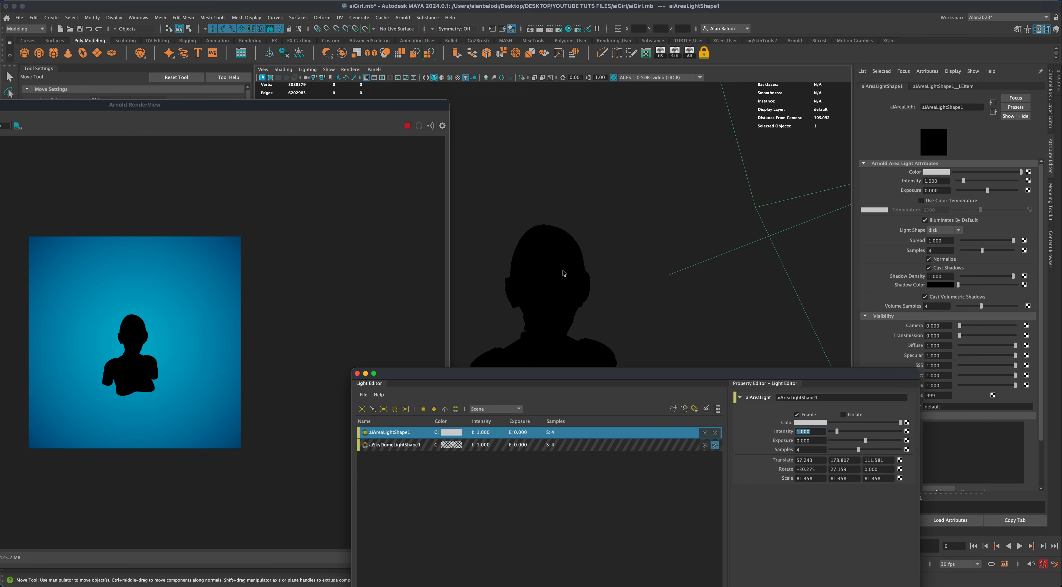
drag(529, 377, 523, 380)
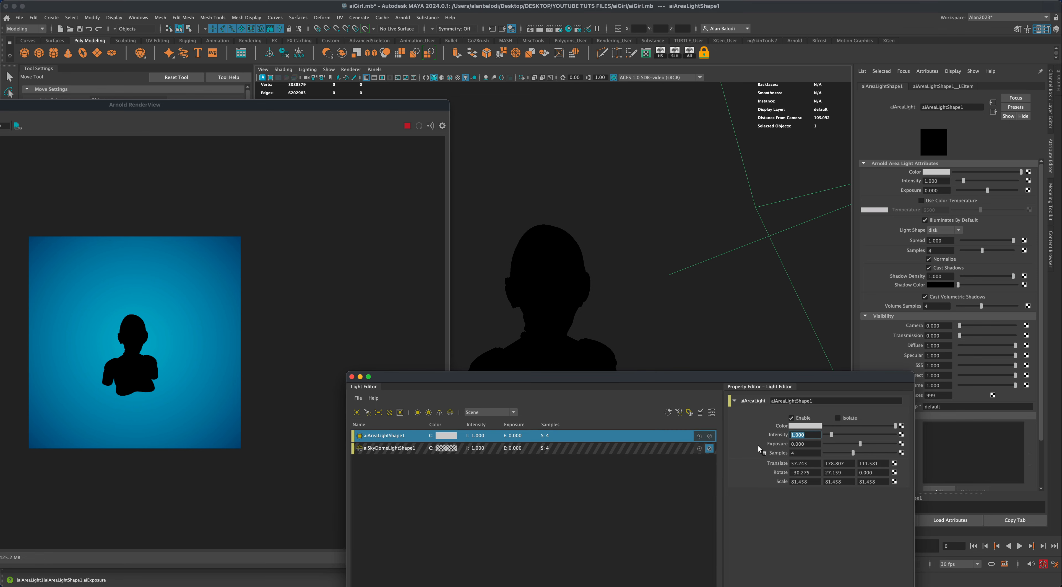
click(802, 434)
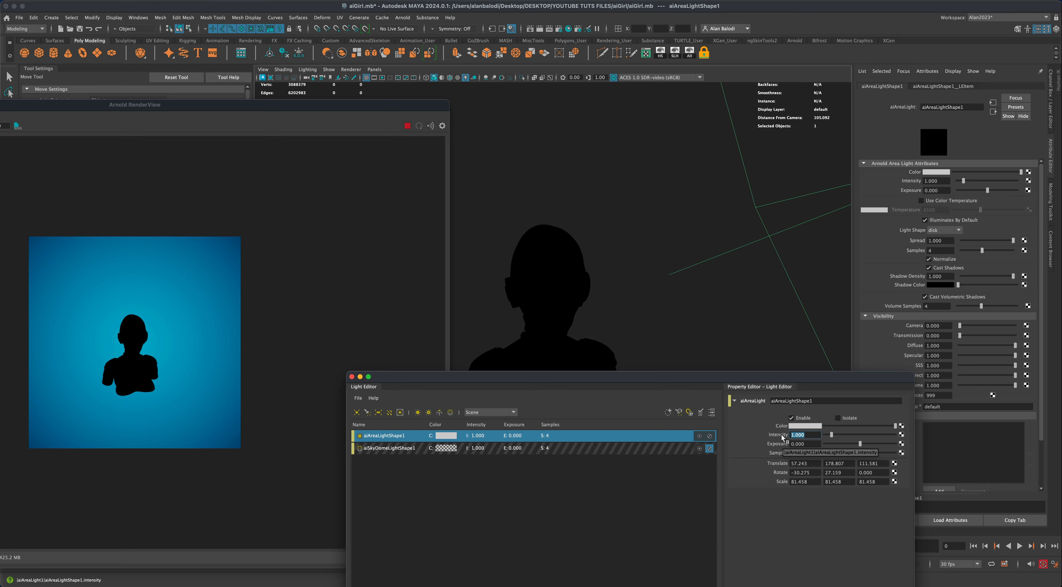
text(900)
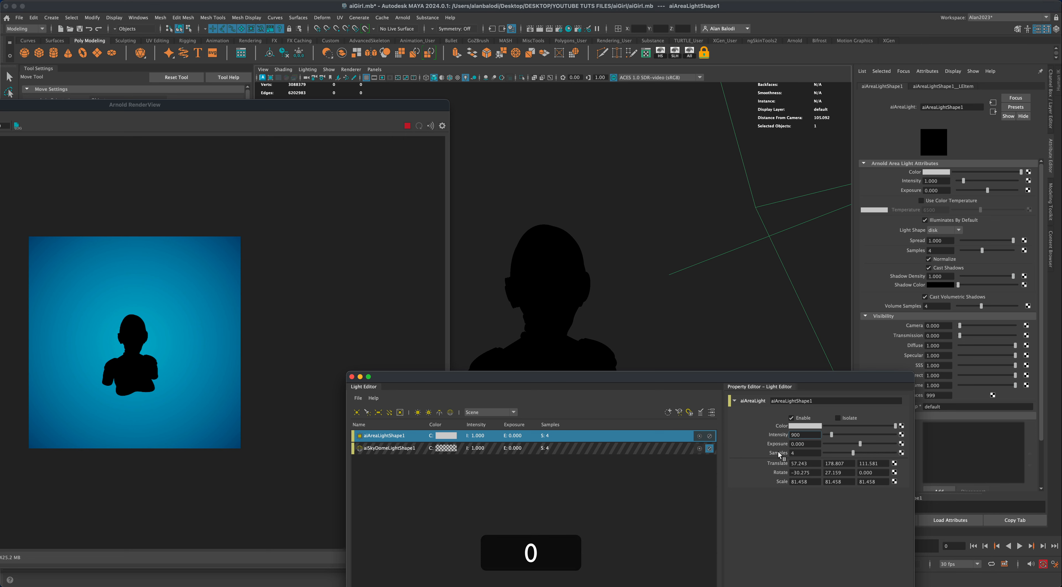
key(Return)
click(799, 435)
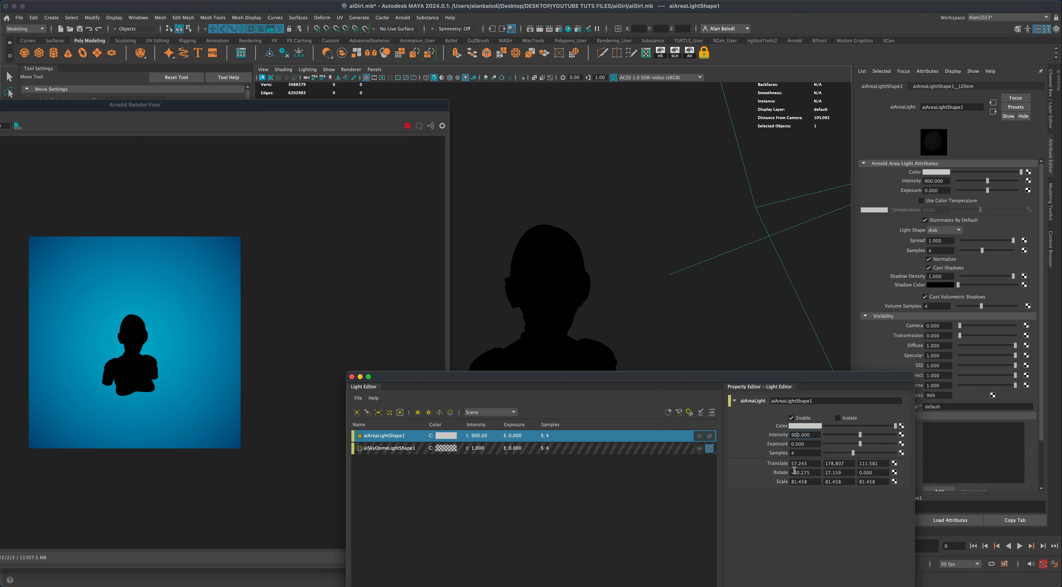
text(0)
key(Return)
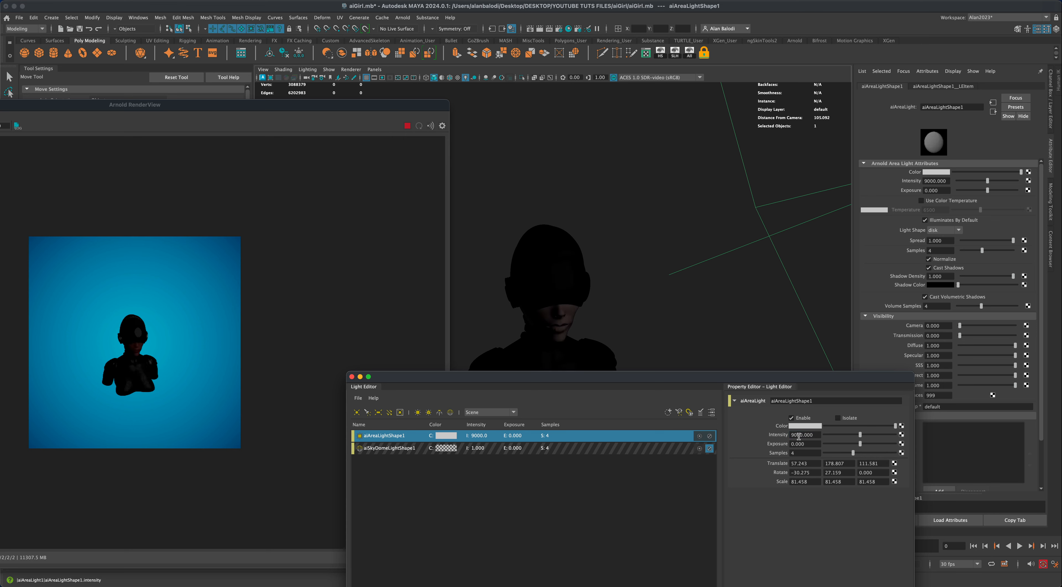
click(799, 436)
text(0)
key(Return)
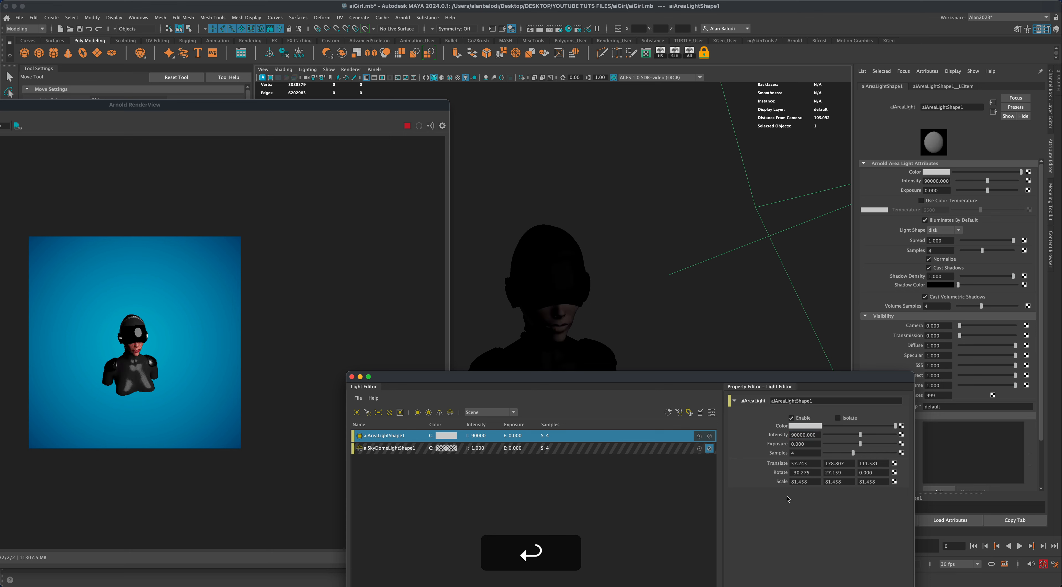
Step: Set the area light's intensity to 50000
drag(666, 384, 657, 409)
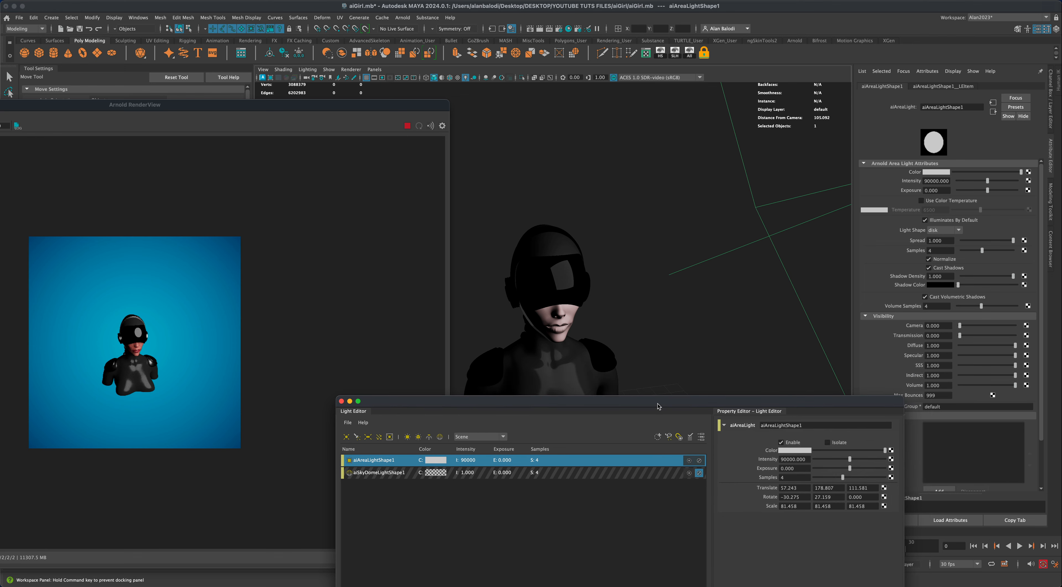
drag(784, 459, 777, 458)
text(5)
key(Return)
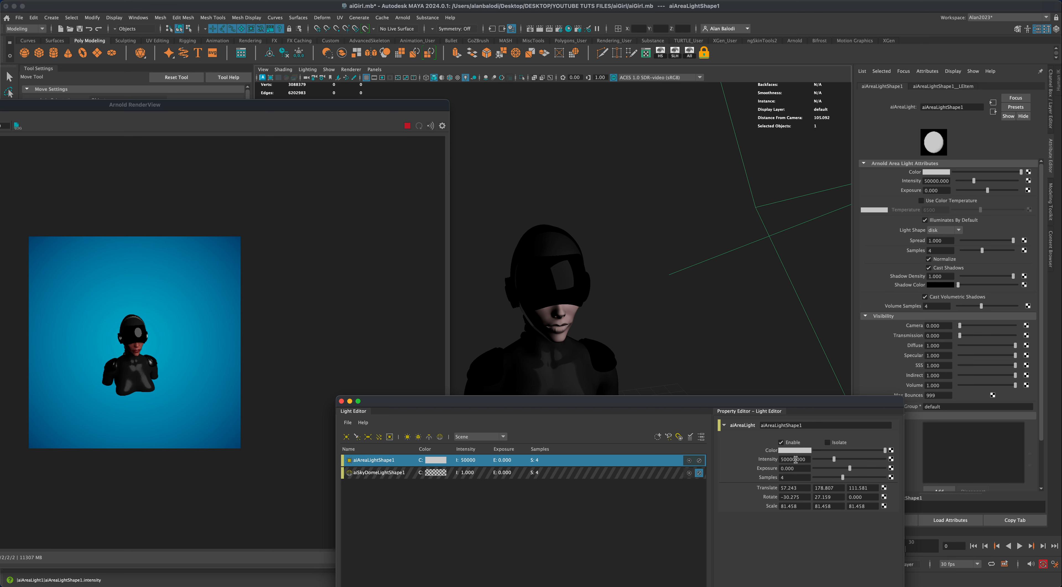
Step: Raise the area light's exposure to about 1.071 and view the bust closer
drag(806, 459, 775, 456)
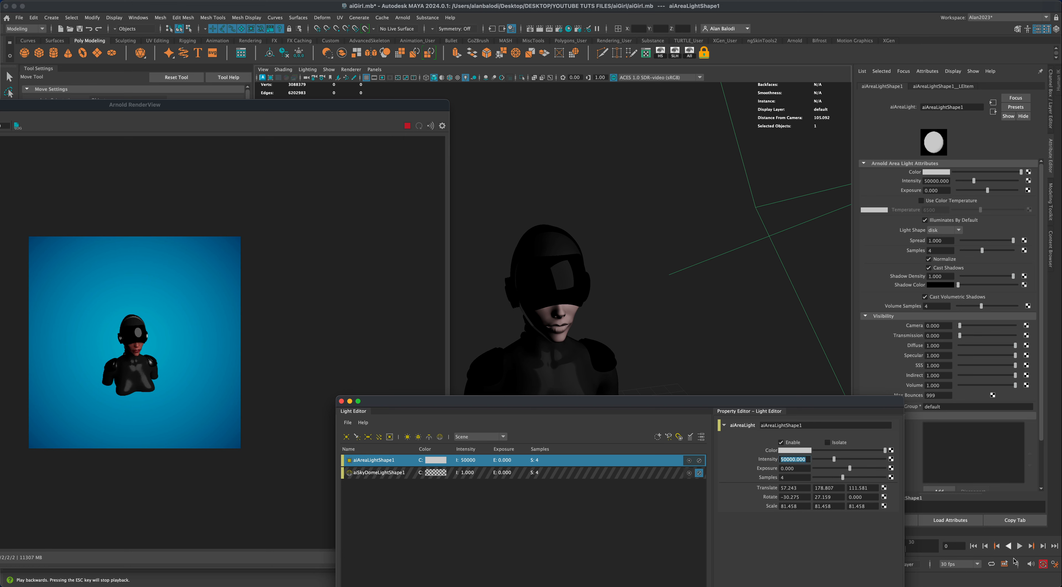
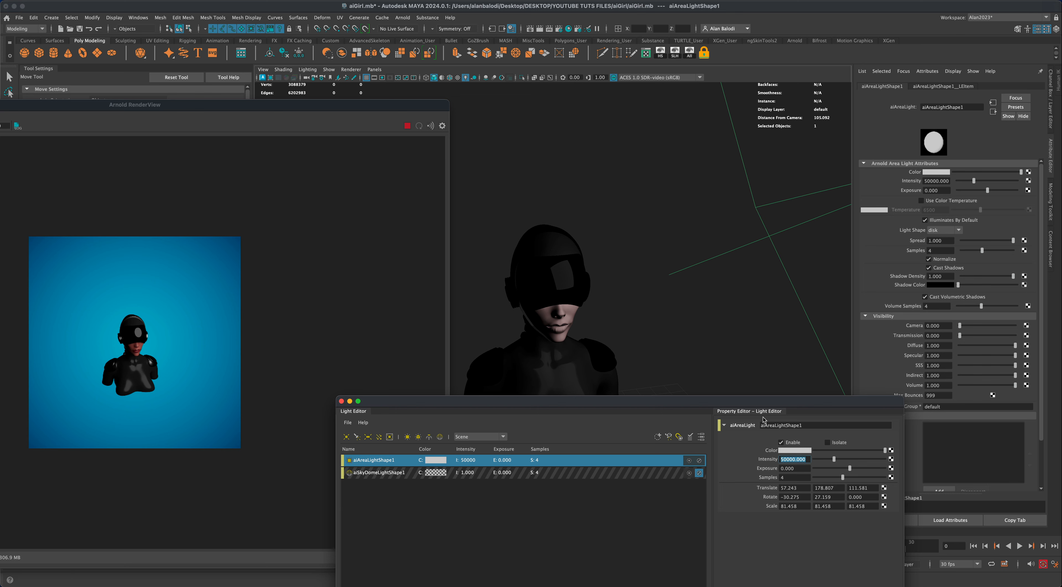
drag(765, 402, 759, 403)
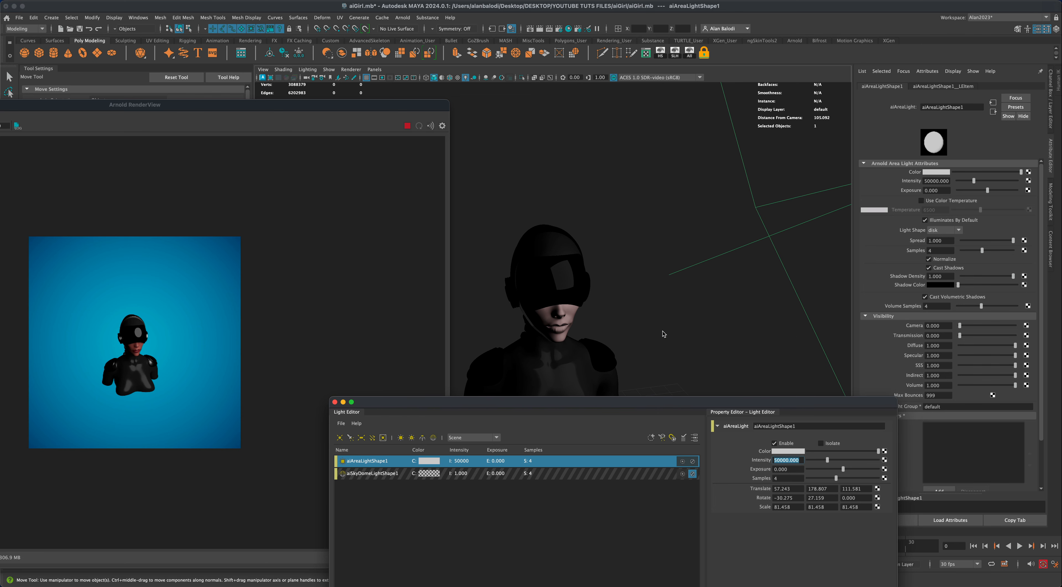
drag(693, 406, 689, 405)
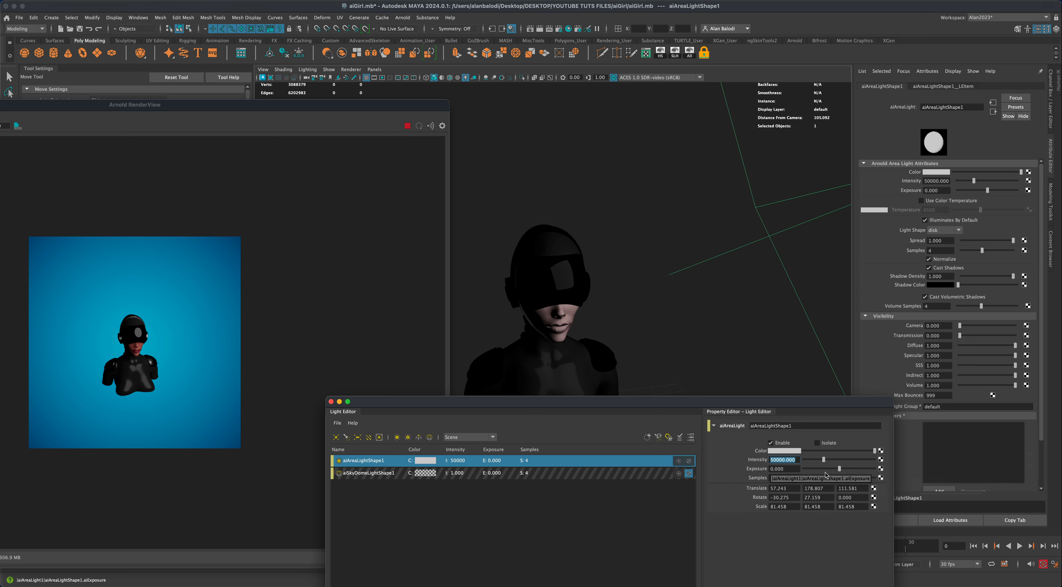
drag(840, 468, 846, 469)
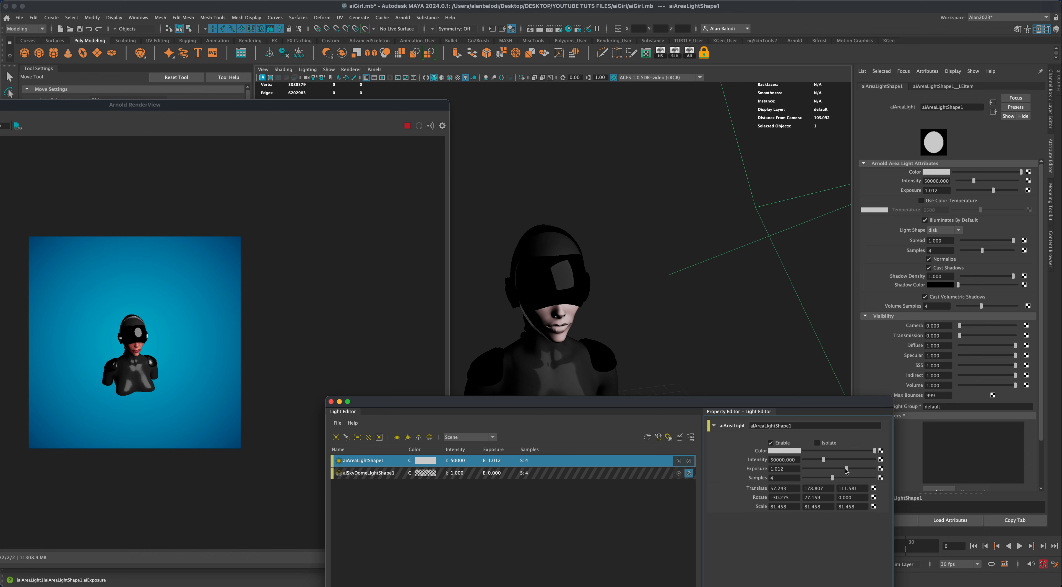
scroll(652, 329, up, 5)
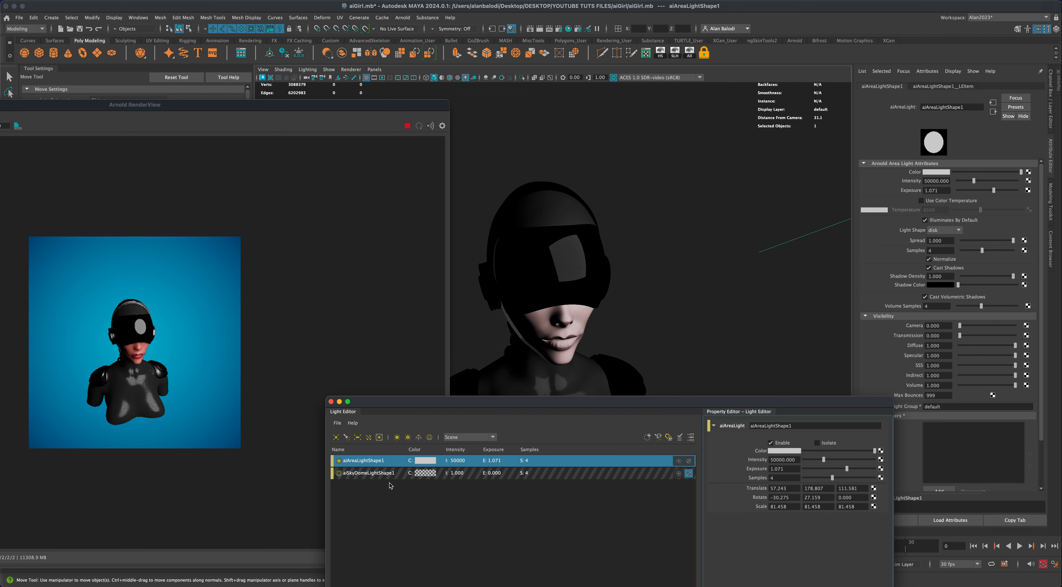
Step: Enable the skydome light again and toggle the area light off and on to compare its contribution
click(383, 474)
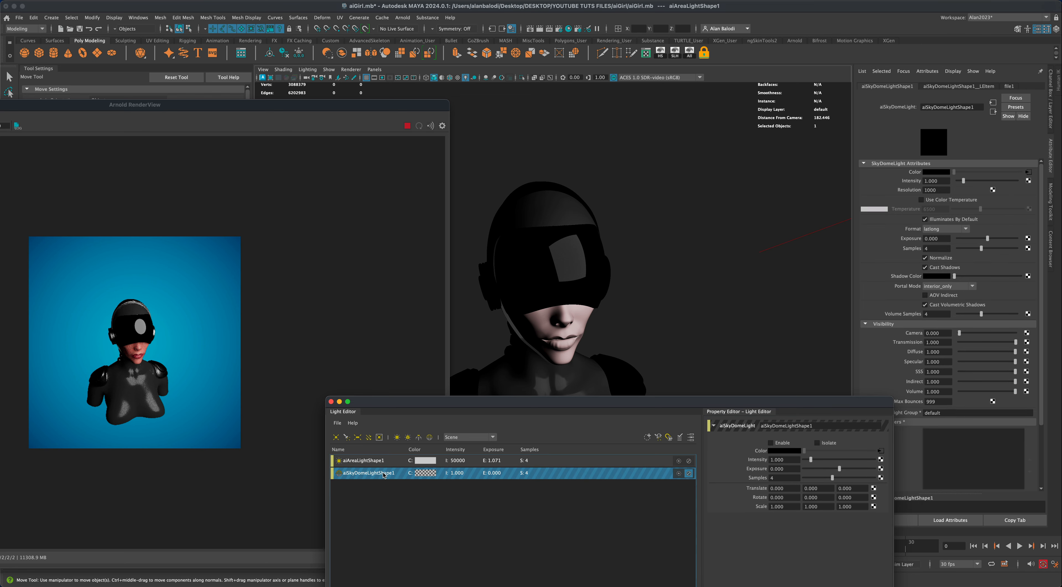
click(771, 443)
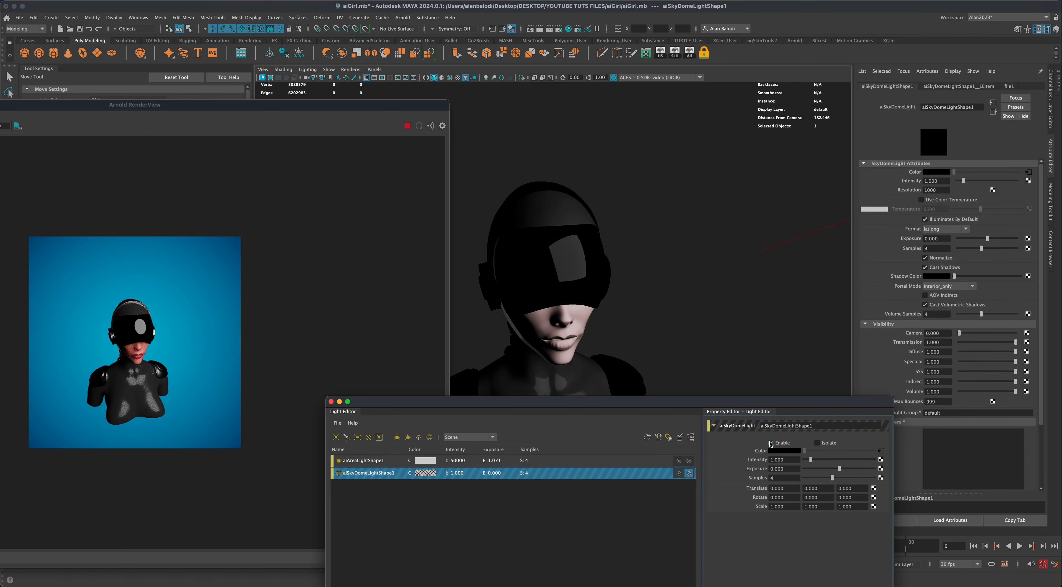
click(383, 463)
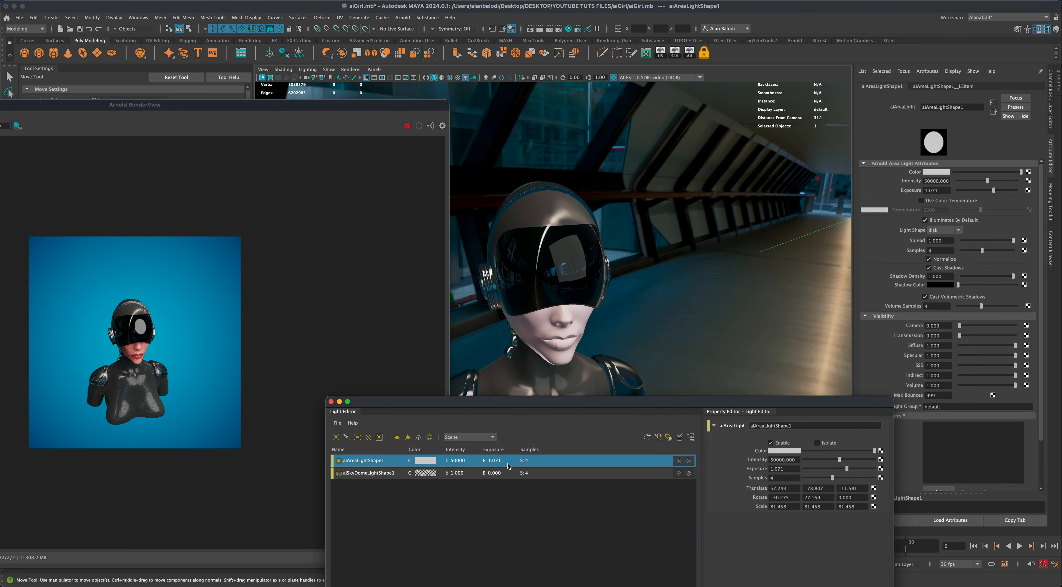
click(770, 443)
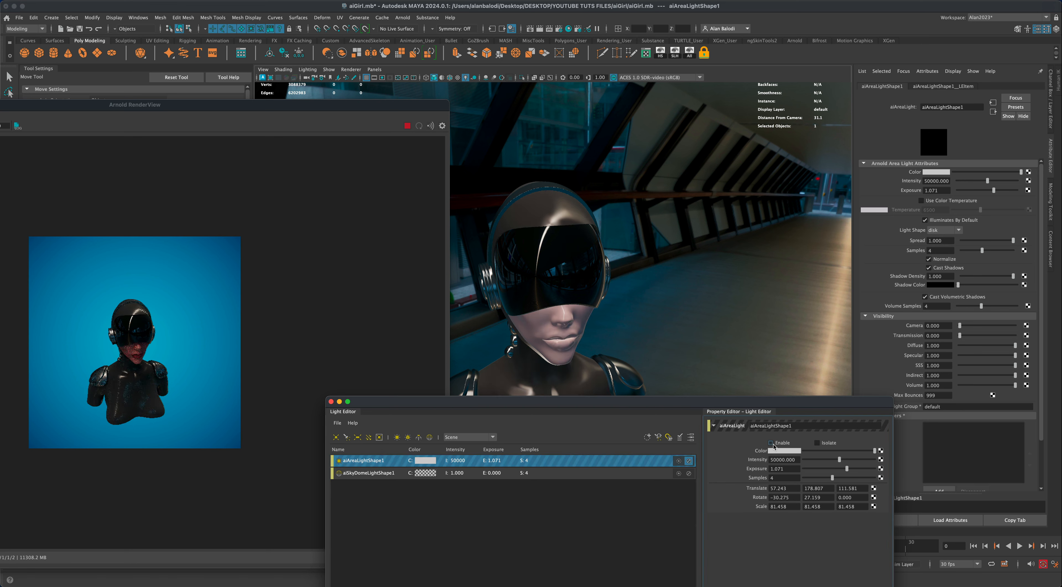
click(772, 444)
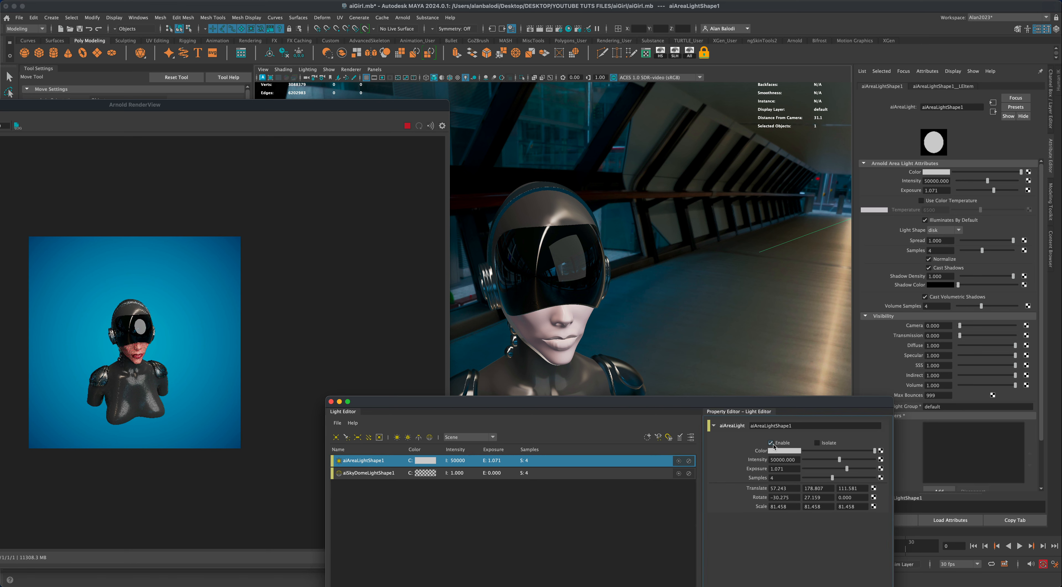
click(773, 444)
click(772, 444)
Step: Lower the area light's intensity to about 21429 and view the bust from another angle
mouse_move(839, 460)
mouse_down()
mouse_move(808, 460)
mouse_move(819, 462)
mouse_up()
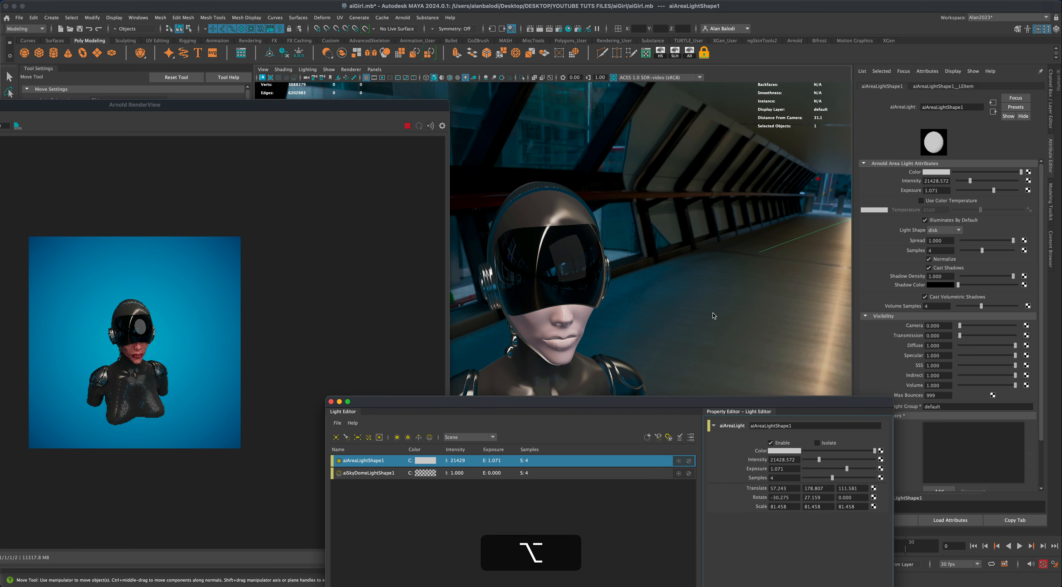
alt+drag(725, 309, 687, 362)
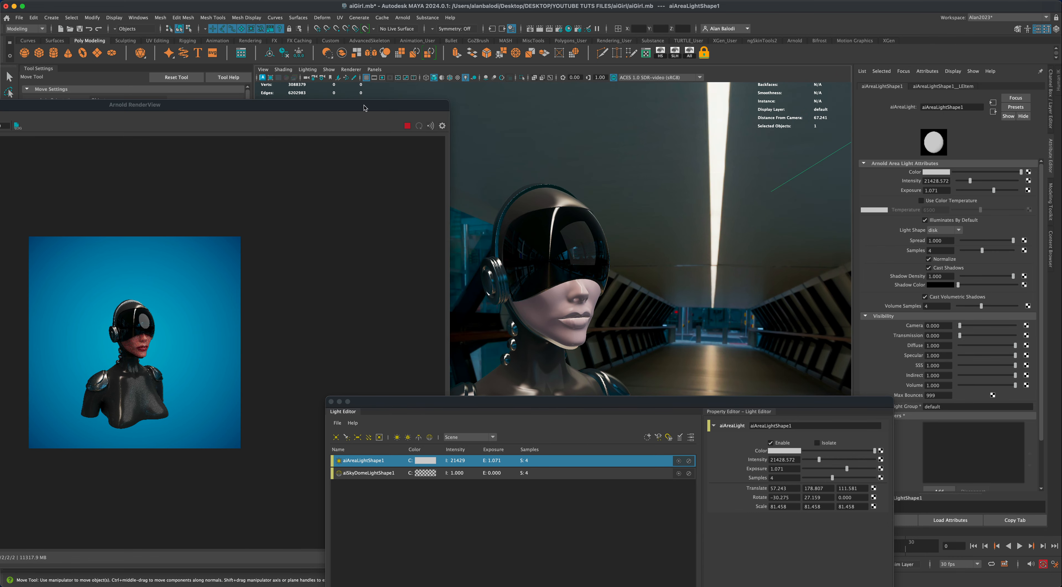
Step: Scale the disk area light up uniformly to about 153.7 and check the bust in the render
drag(364, 108, 334, 233)
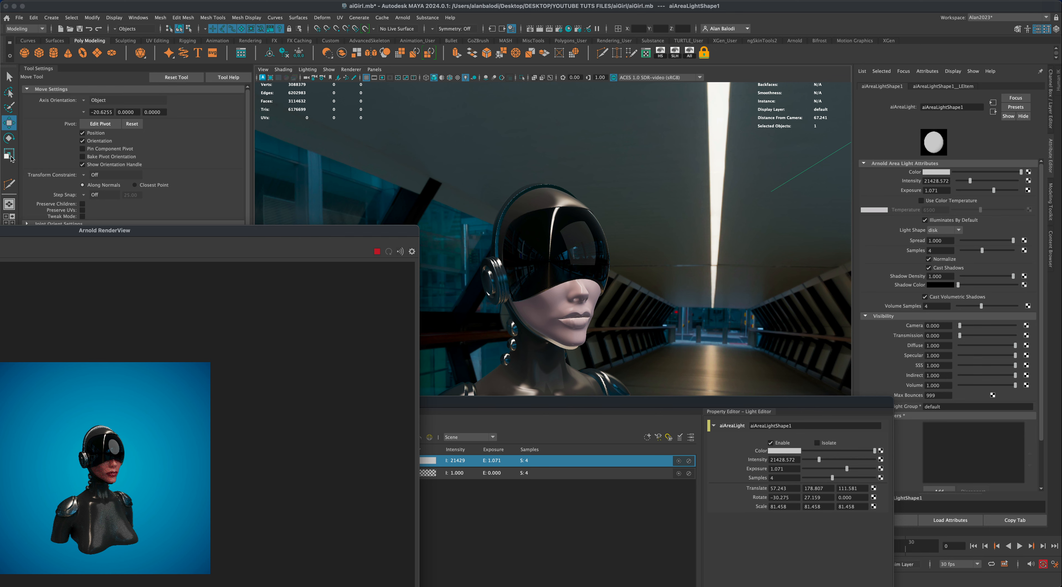
drag(366, 232, 526, 332)
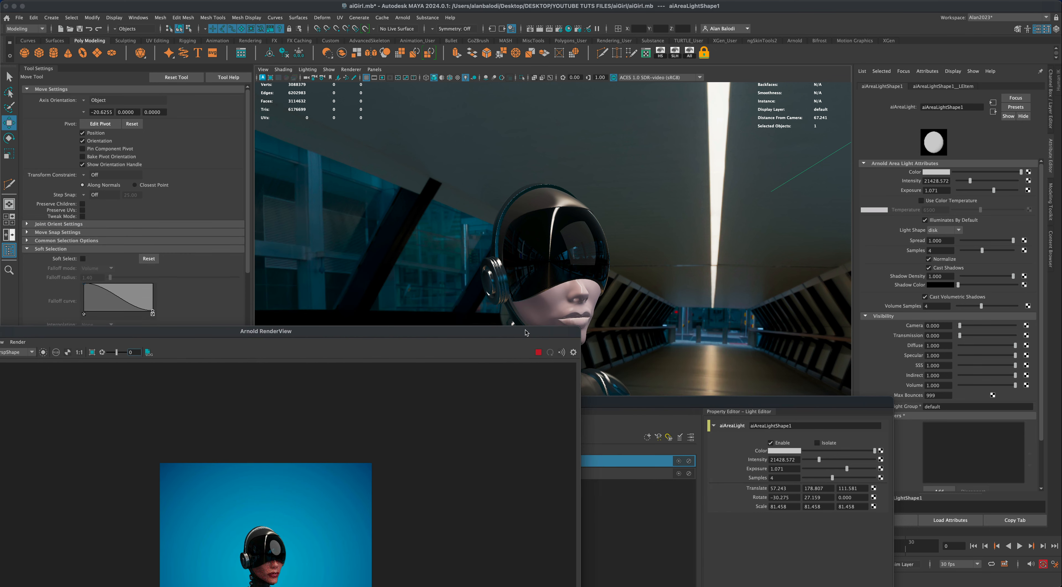
click(11, 154)
scroll(706, 302, down, 5)
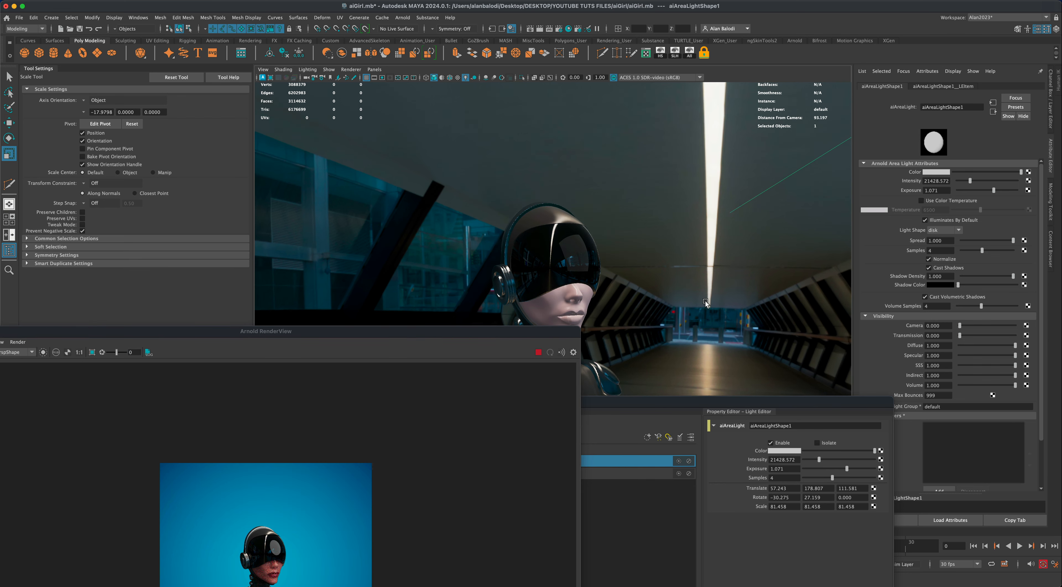
scroll(702, 308, down, 5)
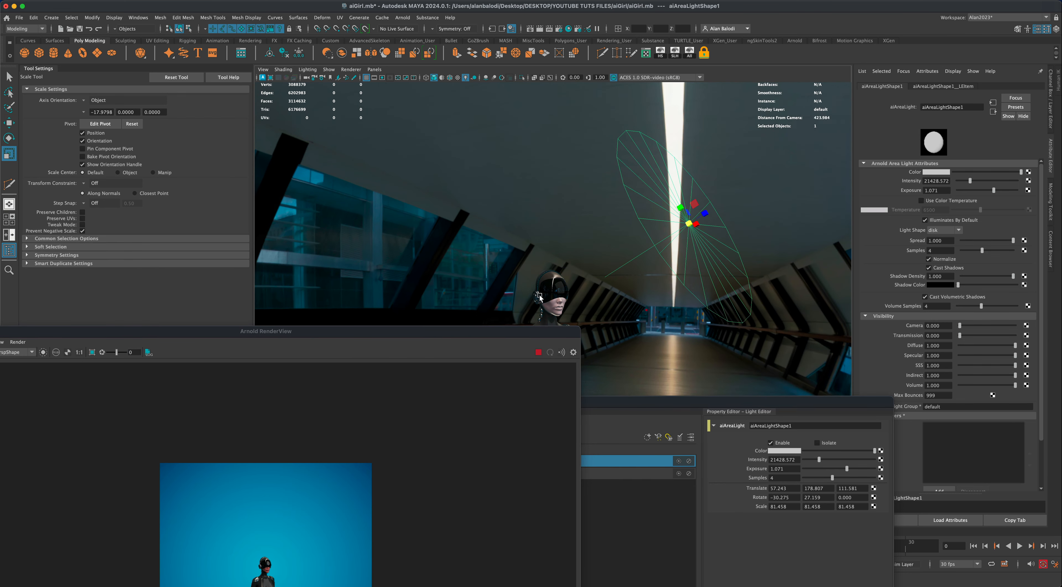
drag(506, 334, 467, 245)
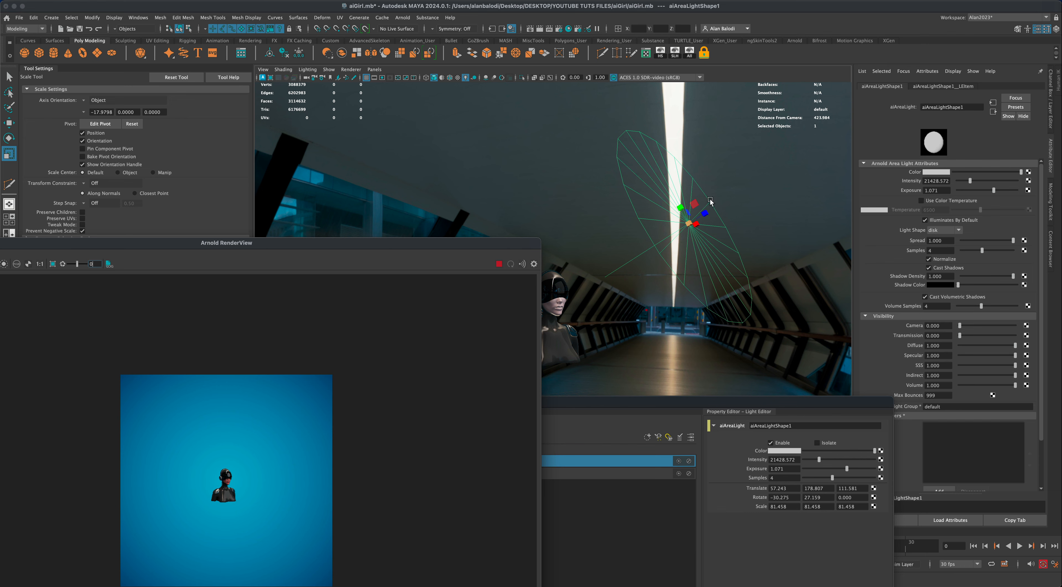
drag(689, 224, 948, 73)
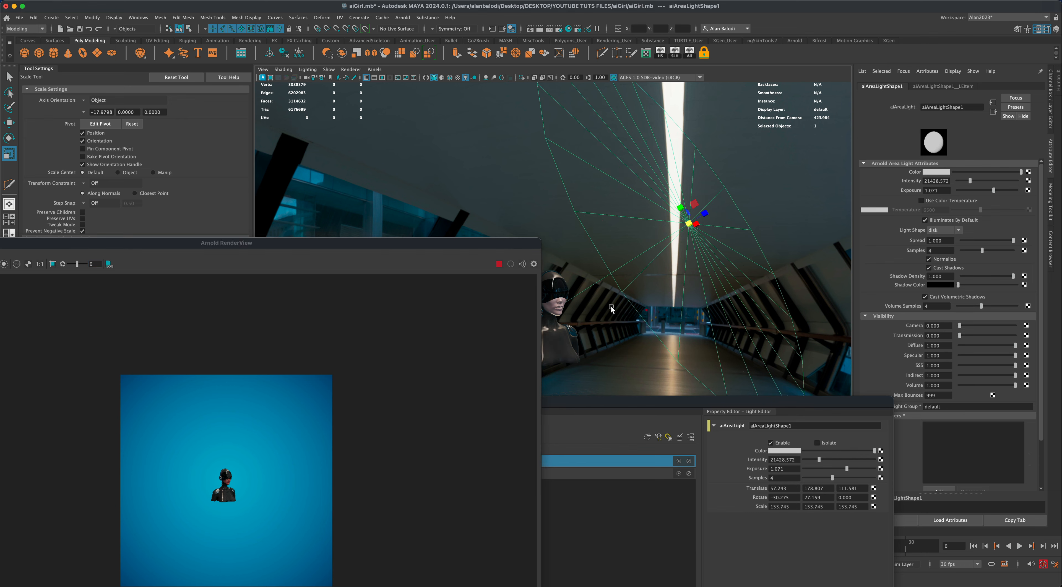
scroll(591, 385, up, 10)
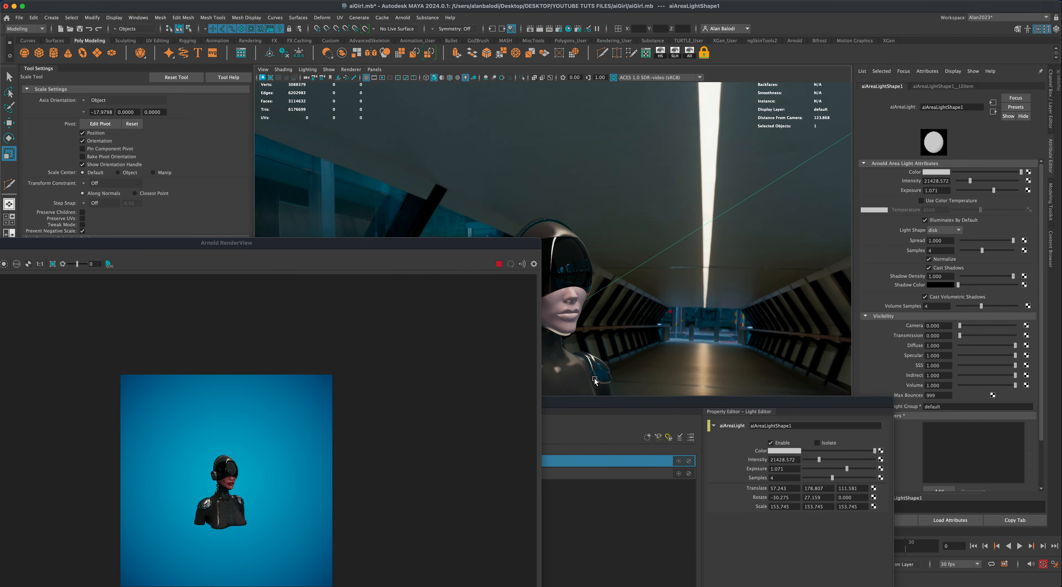
drag(429, 245, 422, 234)
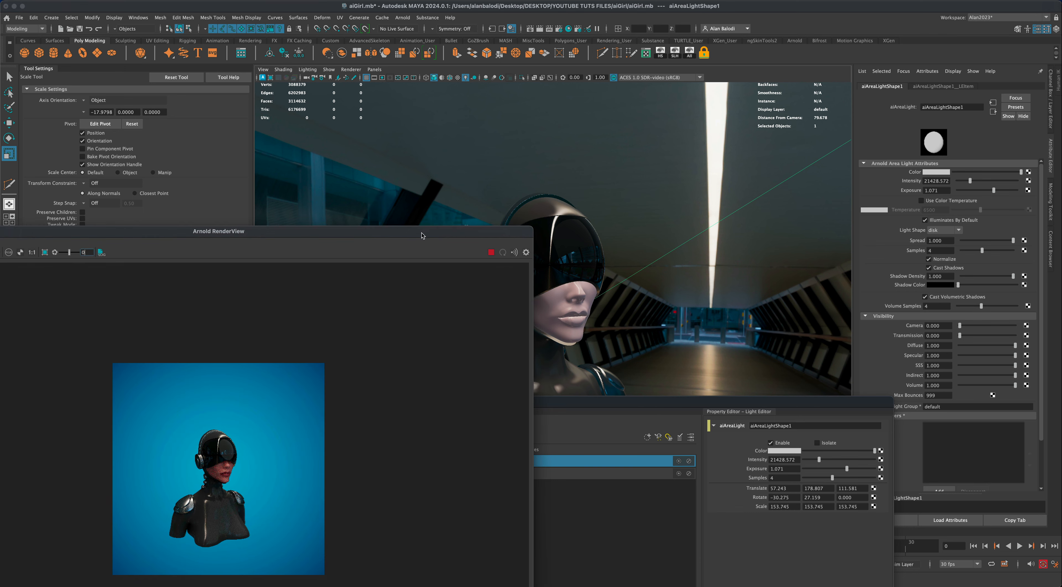
Step: Rotate the disk area light to about -22, 36, 8 so it faces the bust
click(9, 138)
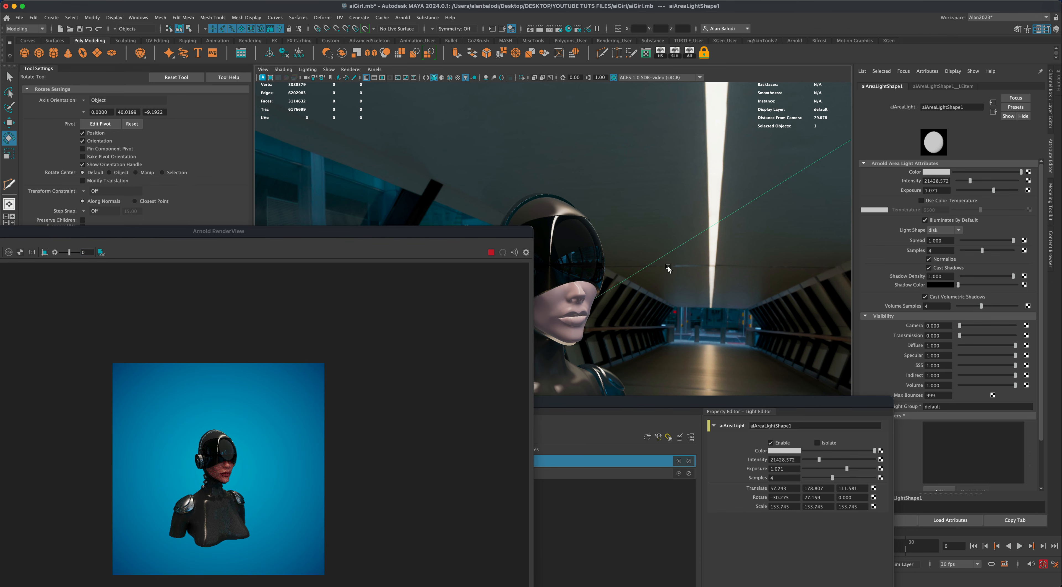
scroll(741, 254, down, 10)
scroll(740, 254, down, 3)
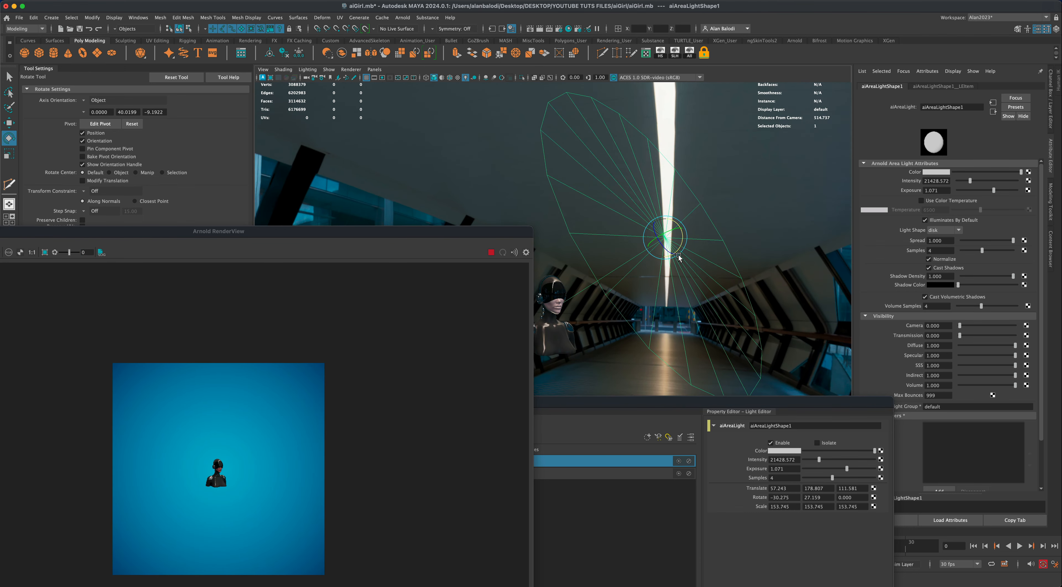
alt+drag(689, 270, 644, 307)
Step: Switch the Move tool's axis orientation to World and move the area light away from the bust to about 105, 179, 109
key(w)
alt+drag(704, 327, 709, 334)
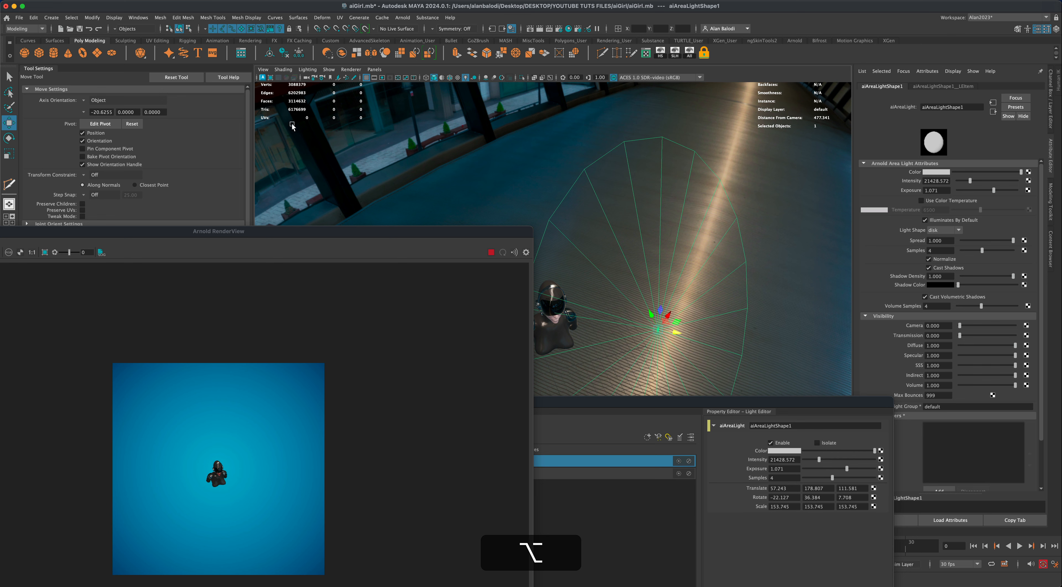
click(83, 101)
click(99, 112)
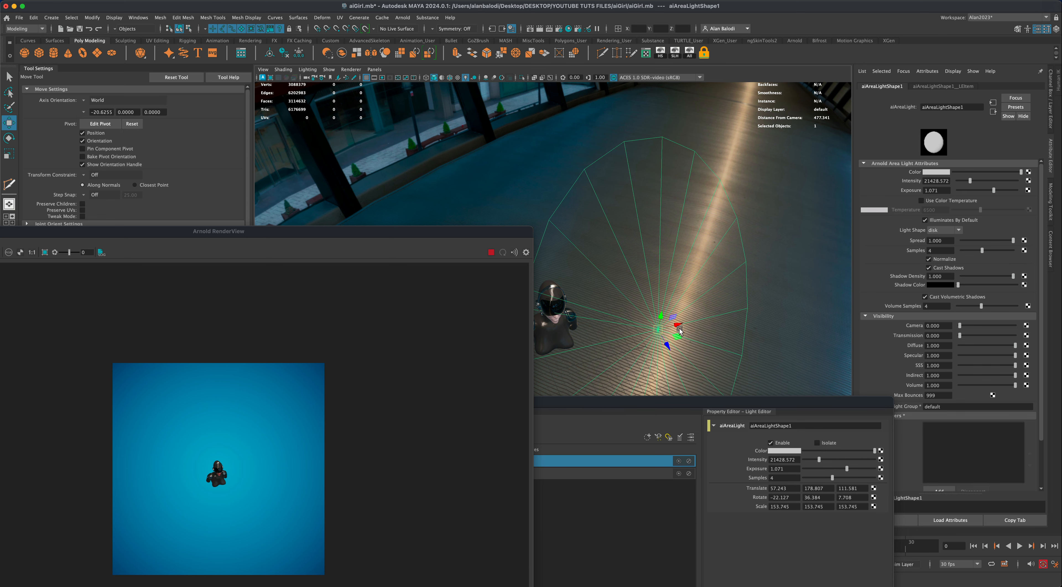
drag(679, 330, 717, 319)
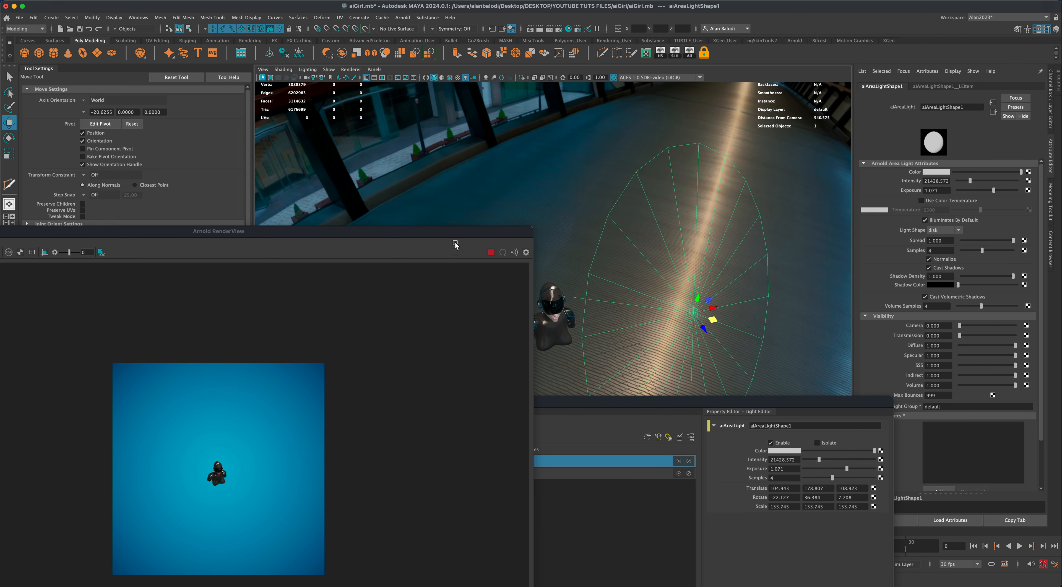
Step: Duplicate the disk area light and move the copy to the opposite side of the bust, at about Z 31
drag(468, 234, 394, 297)
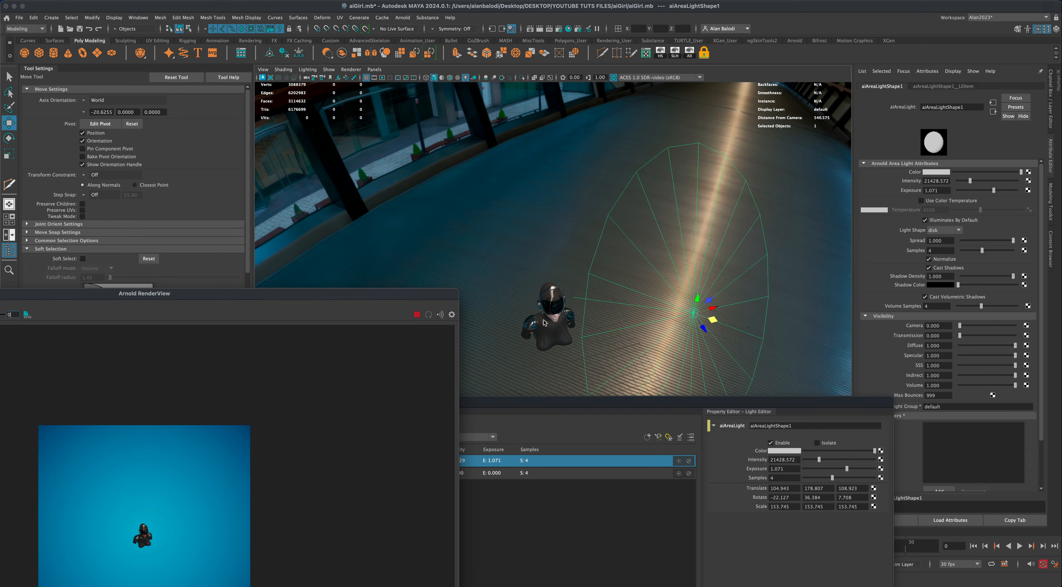
key(super+d)
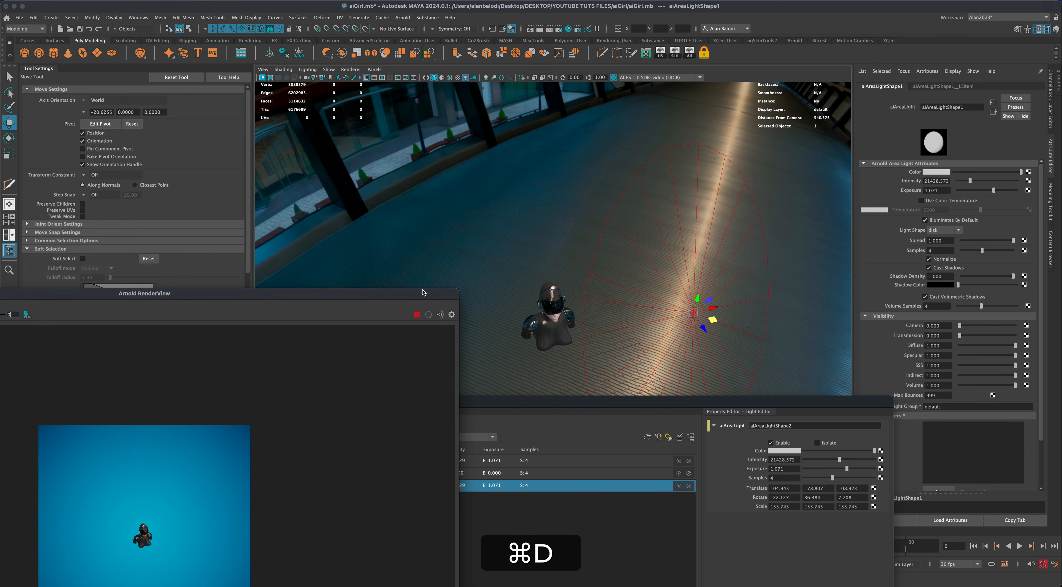
drag(424, 295, 797, 407)
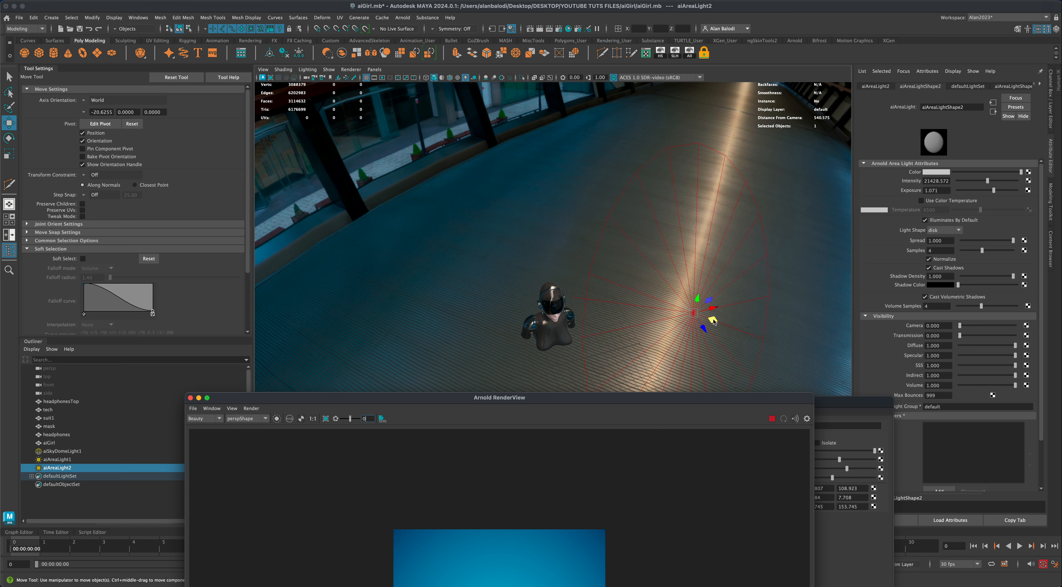
drag(714, 322, 450, 319)
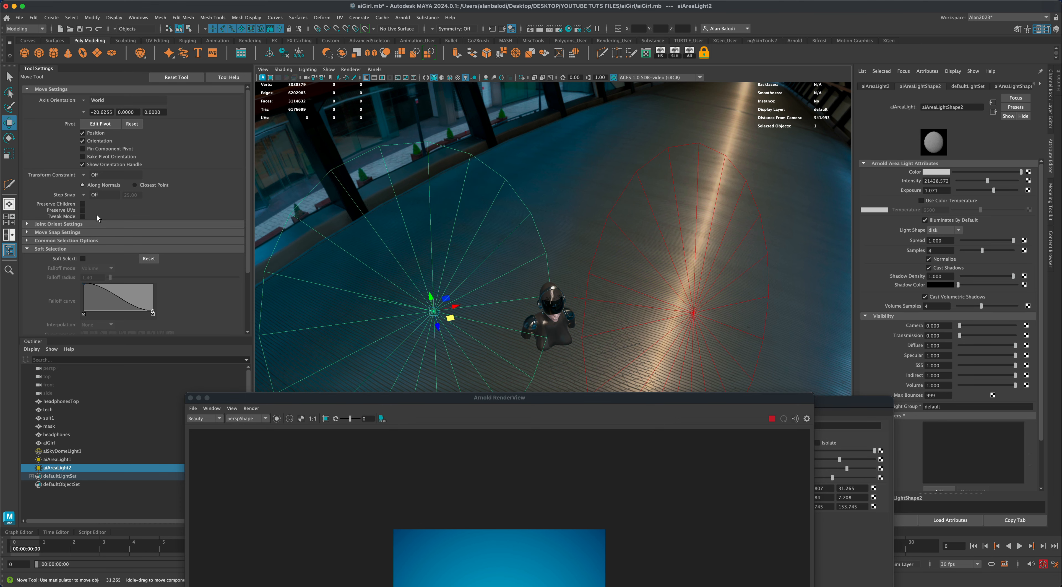
Step: Set the Rotate tool's axis orientation to World, turn the copied area light toward the bust and shift it to about Z 71
click(8, 138)
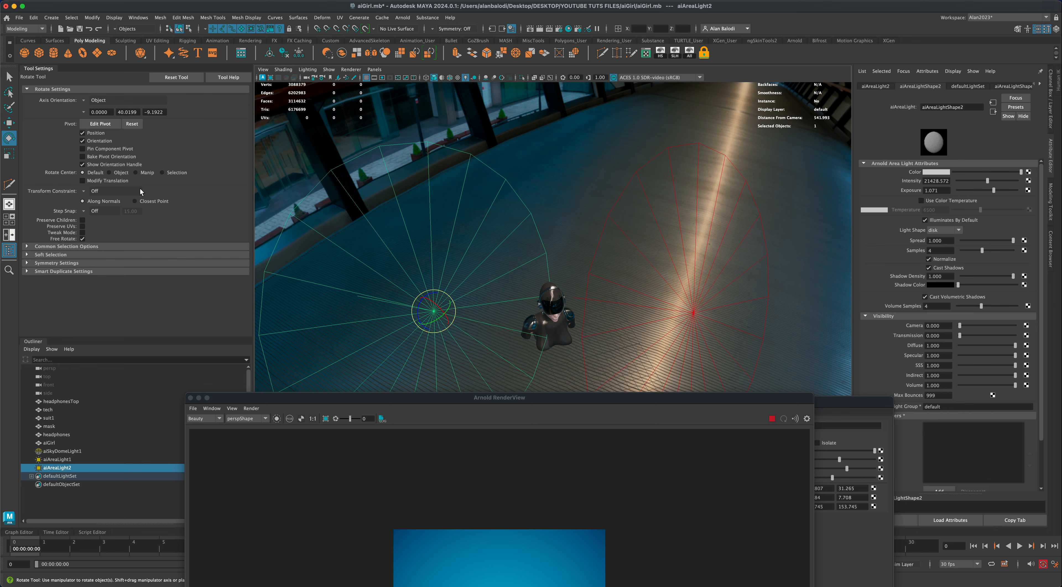
click(88, 101)
click(101, 110)
drag(445, 329, 602, 315)
click(8, 122)
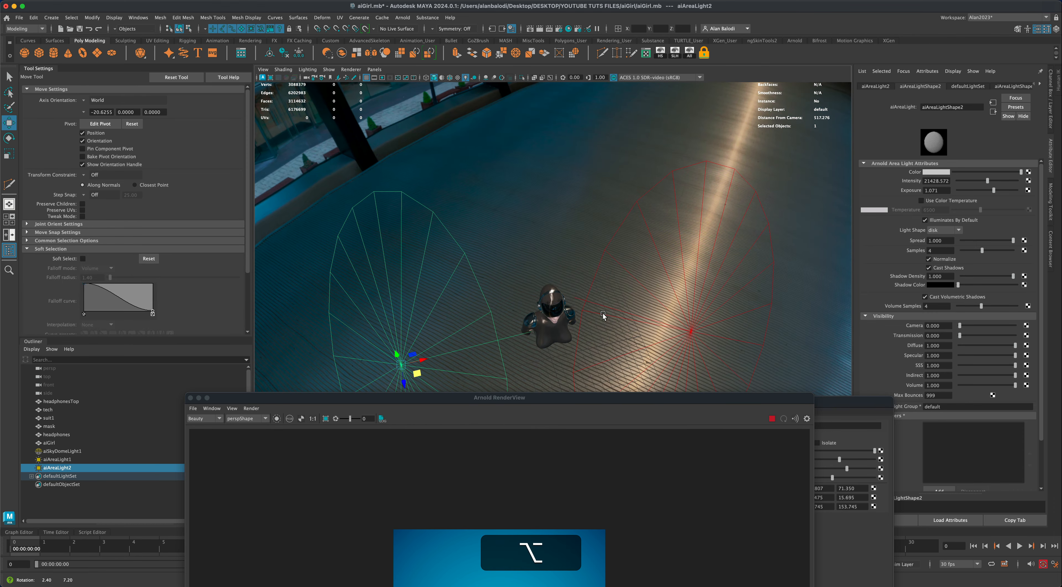
Step: Duplicate the second area light and place the copy at about -102, 179, -67, rotated to about -203, -30, 173
key(super+d)
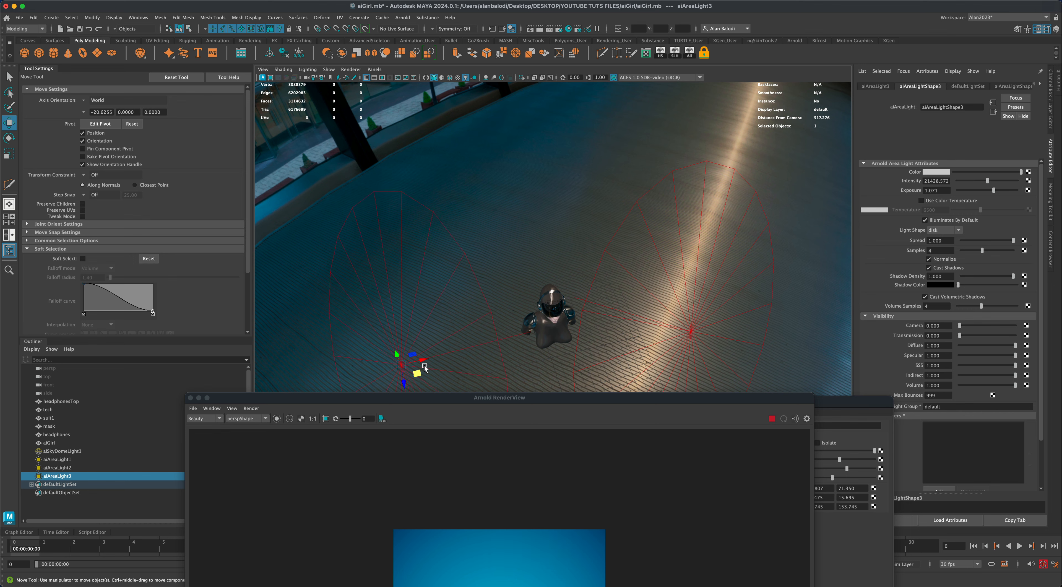
drag(426, 368, 462, 243)
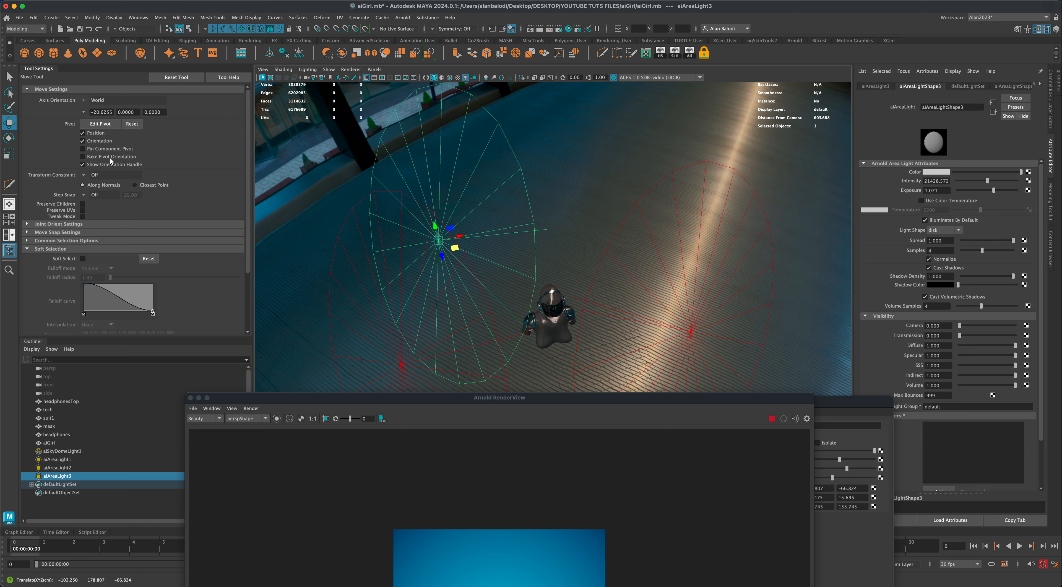
click(8, 139)
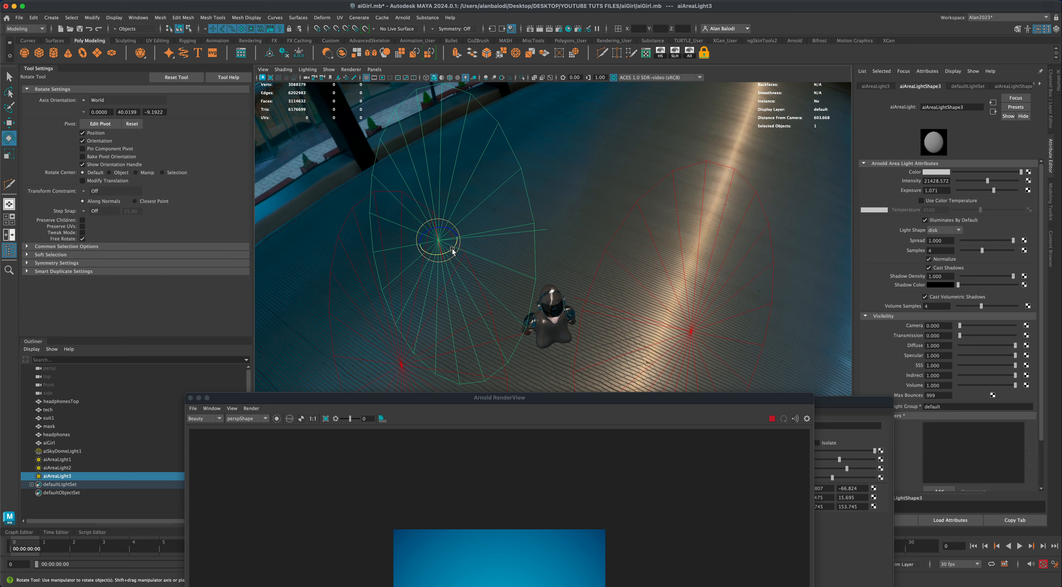
drag(452, 252, 427, 253)
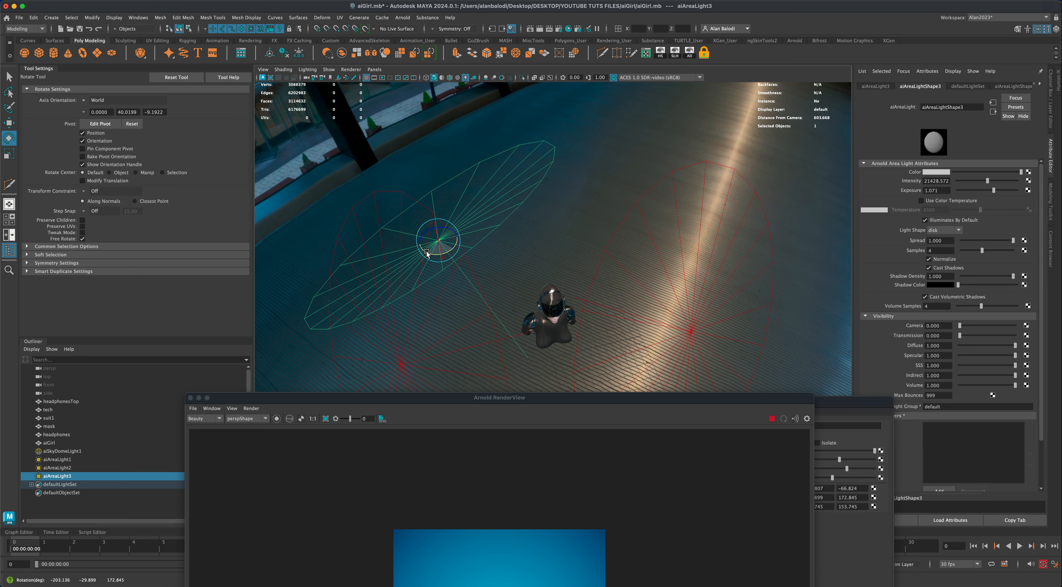
Step: Move the third area light behind the bust to about -59, 179, -106
key(w)
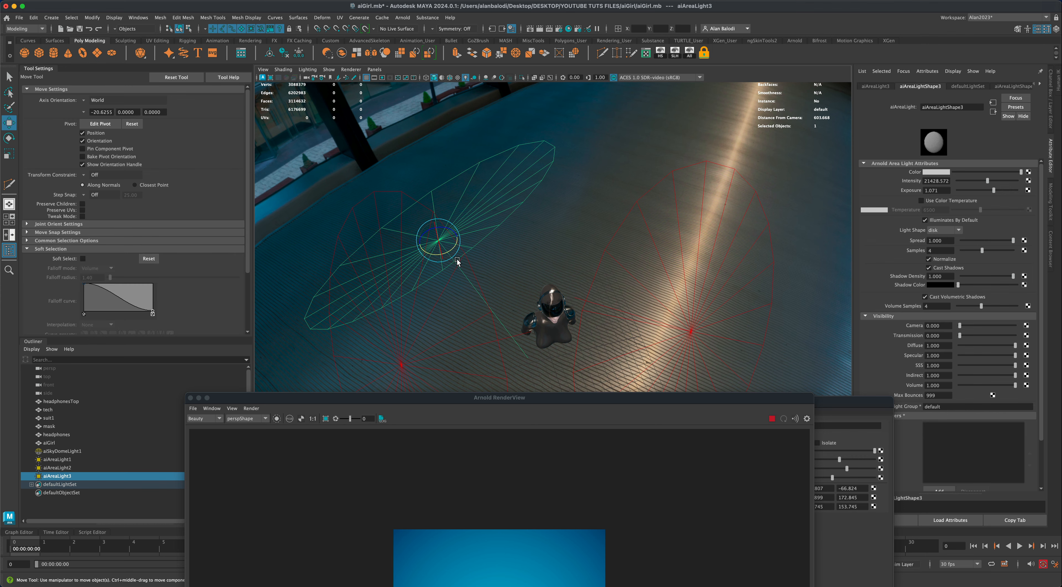
drag(463, 245, 531, 201)
alt+drag(611, 289, 151, 236)
drag(483, 230, 435, 168)
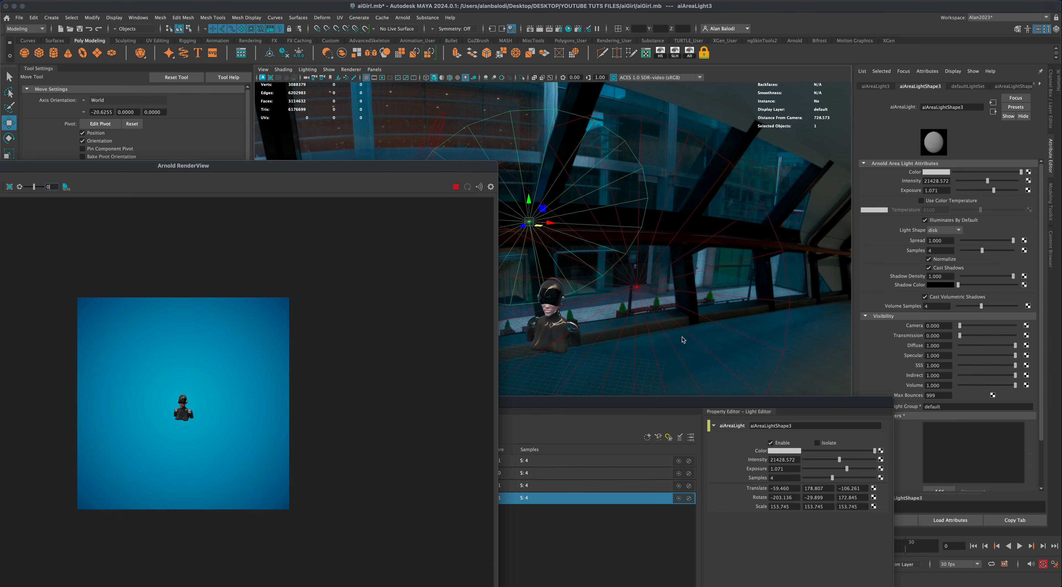
Step: Raise the third area light's exposure to 2.5 and check the bust up close in the render
scroll(681, 342, up, 10)
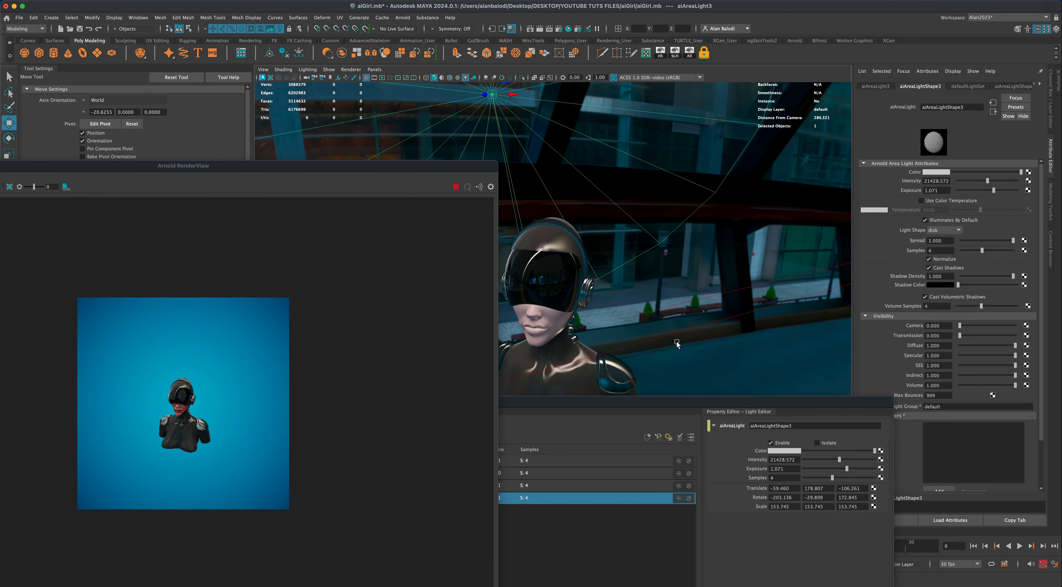
scroll(677, 343, up, 1)
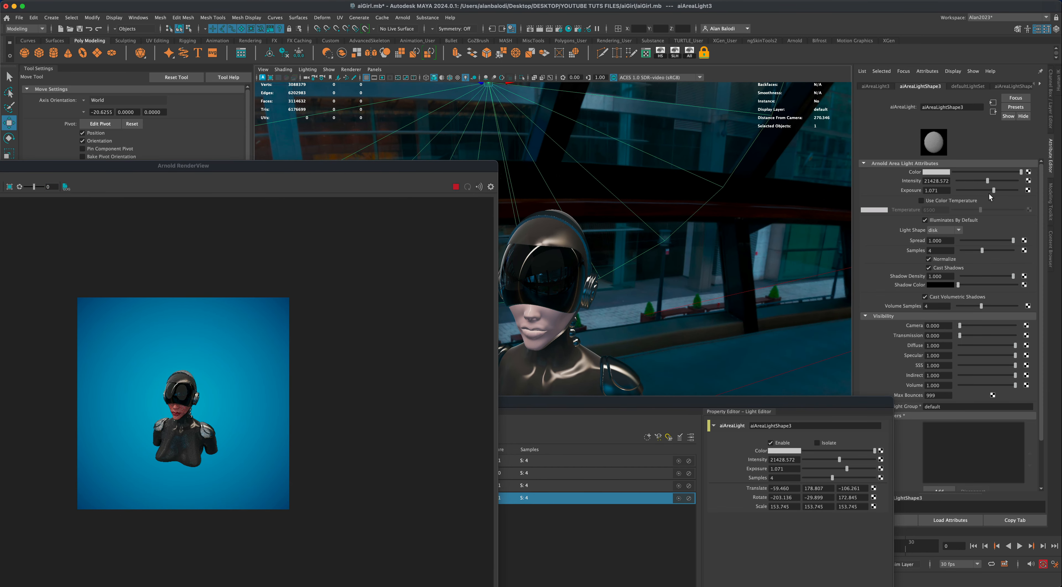
drag(994, 190, 1002, 192)
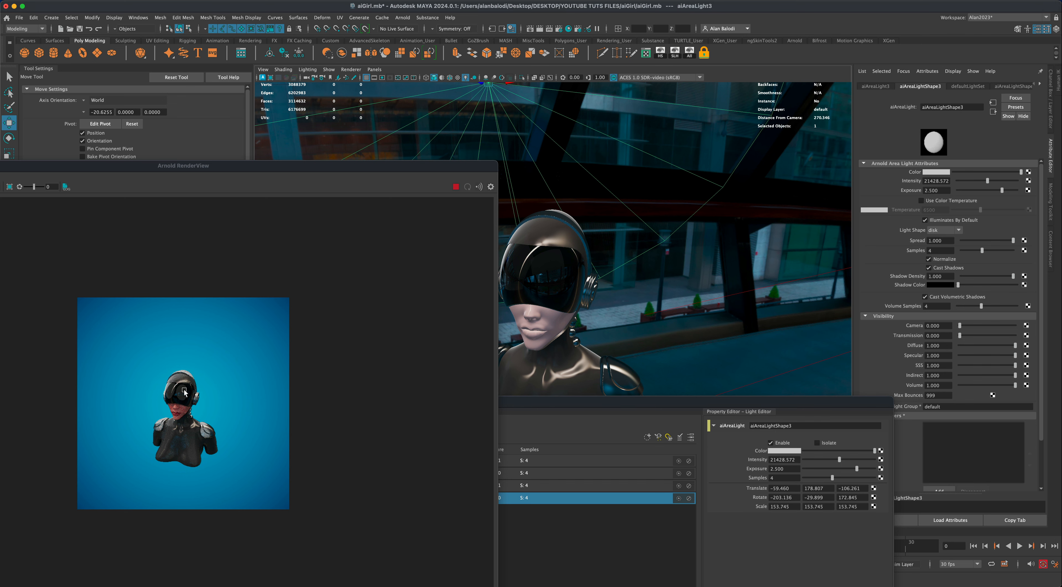
drag(350, 166, 366, 146)
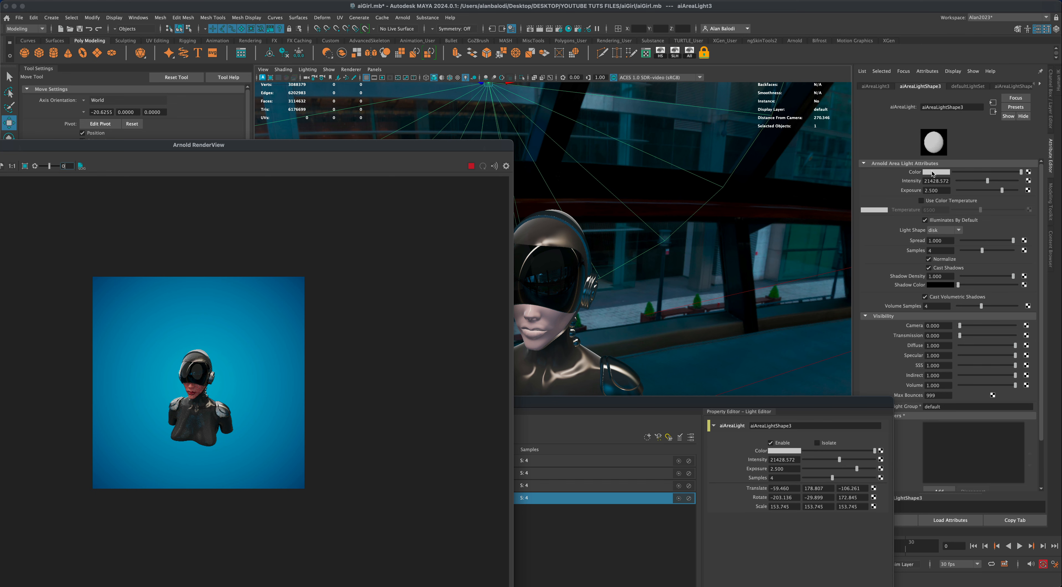
Step: Change the color of aiAreaLight1 to red
drag(292, 146, 612, 221)
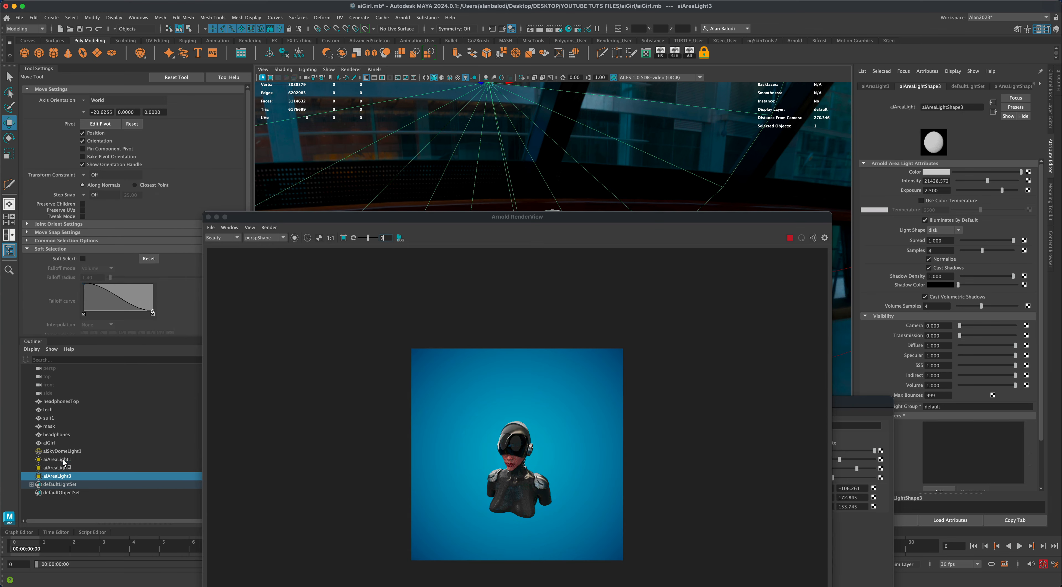
click(58, 460)
click(599, 220)
drag(599, 220, 757, 281)
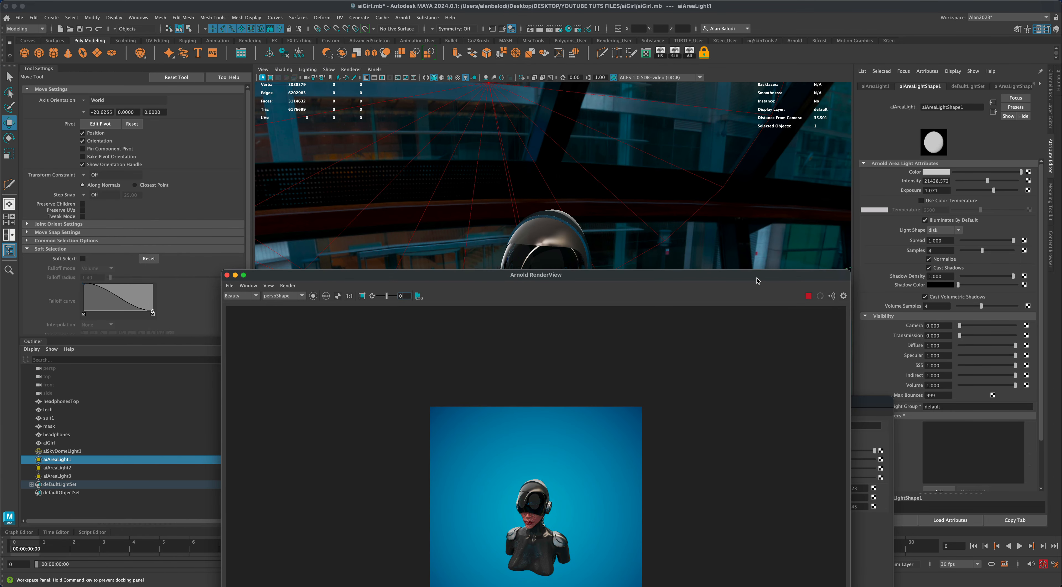
click(69, 477)
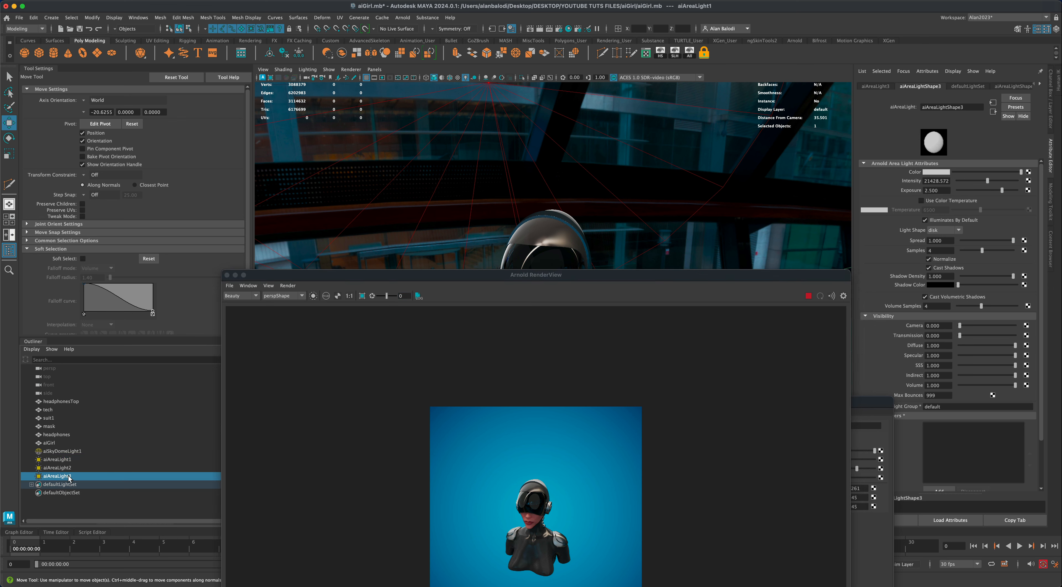
click(73, 461)
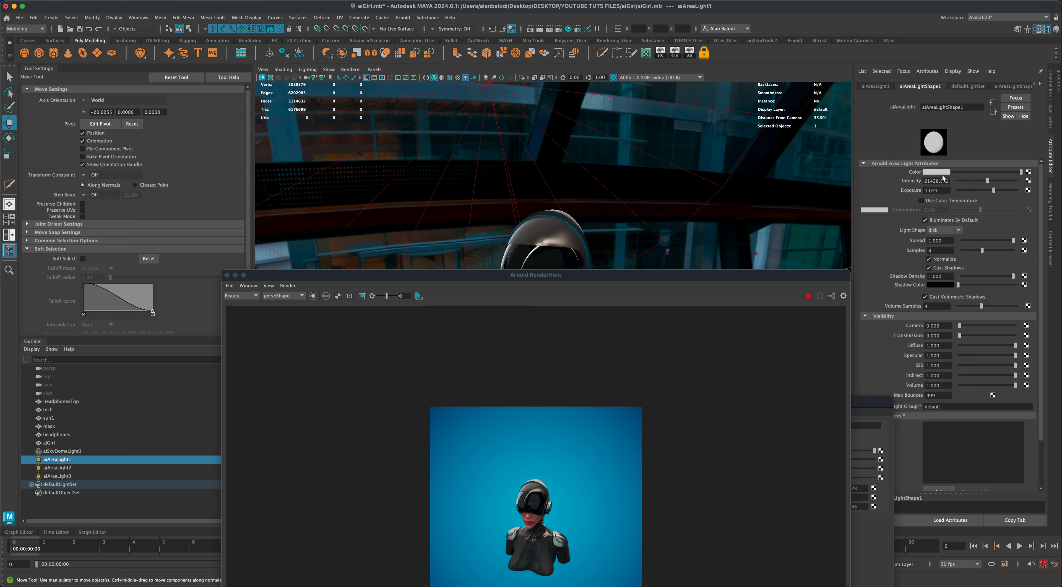
click(944, 172)
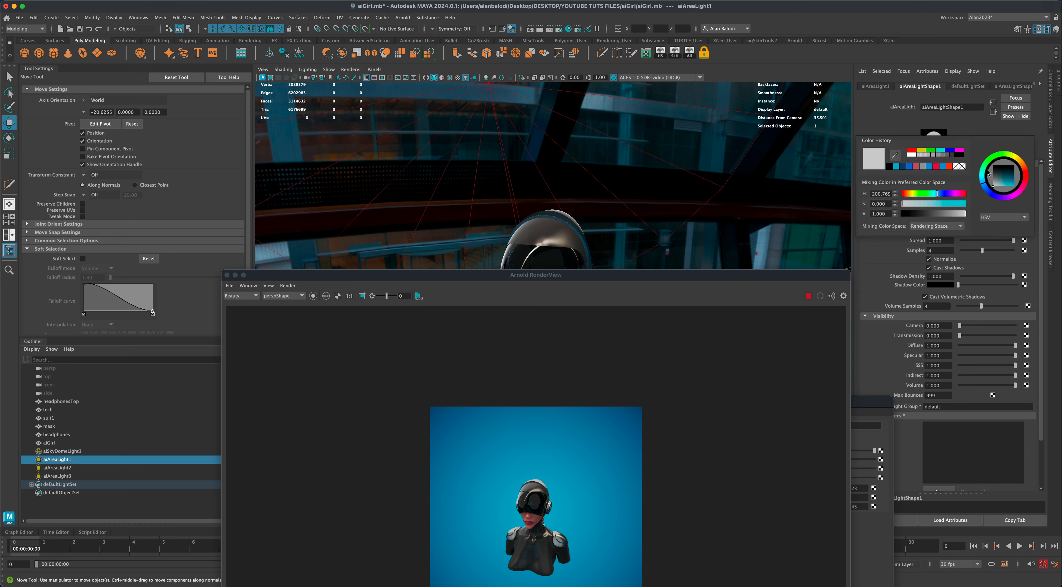
click(1024, 167)
drag(1007, 175, 1009, 185)
click(1025, 173)
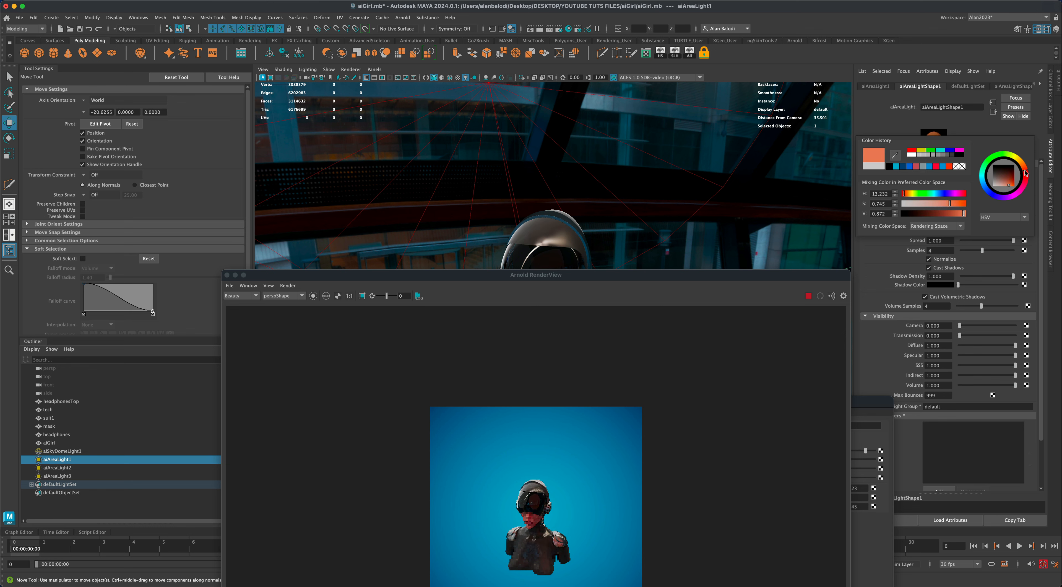
click(1025, 173)
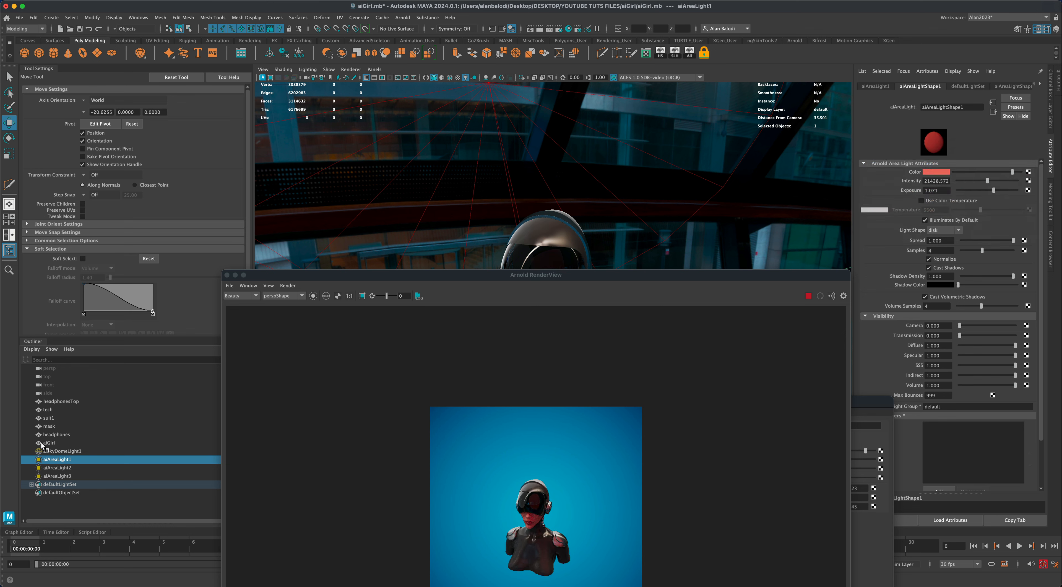
Step: Change the color of aiAreaLight2 to a saturated cyan blue
click(66, 467)
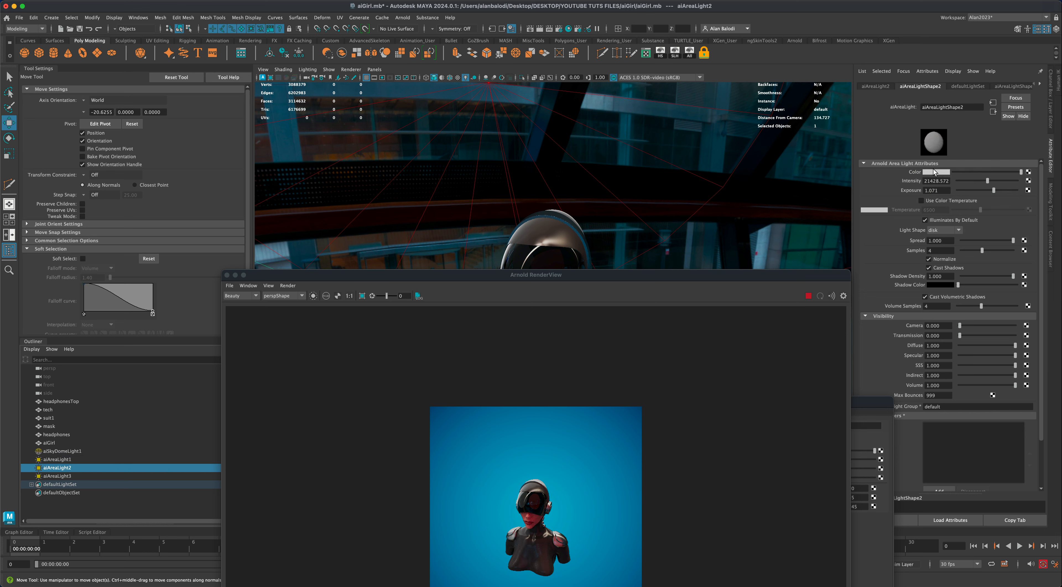
click(935, 171)
click(920, 191)
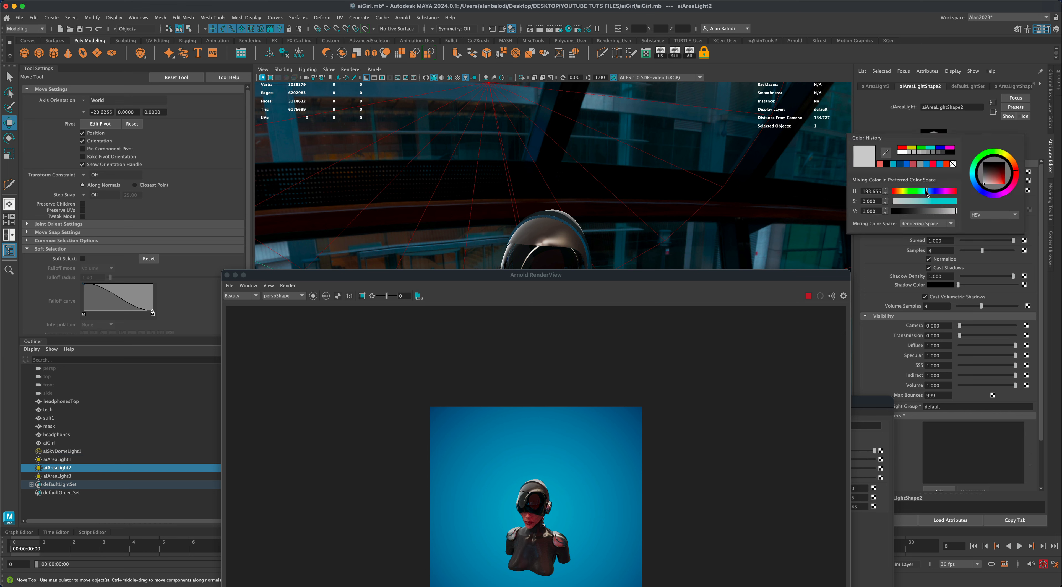
click(974, 182)
drag(993, 175, 998, 198)
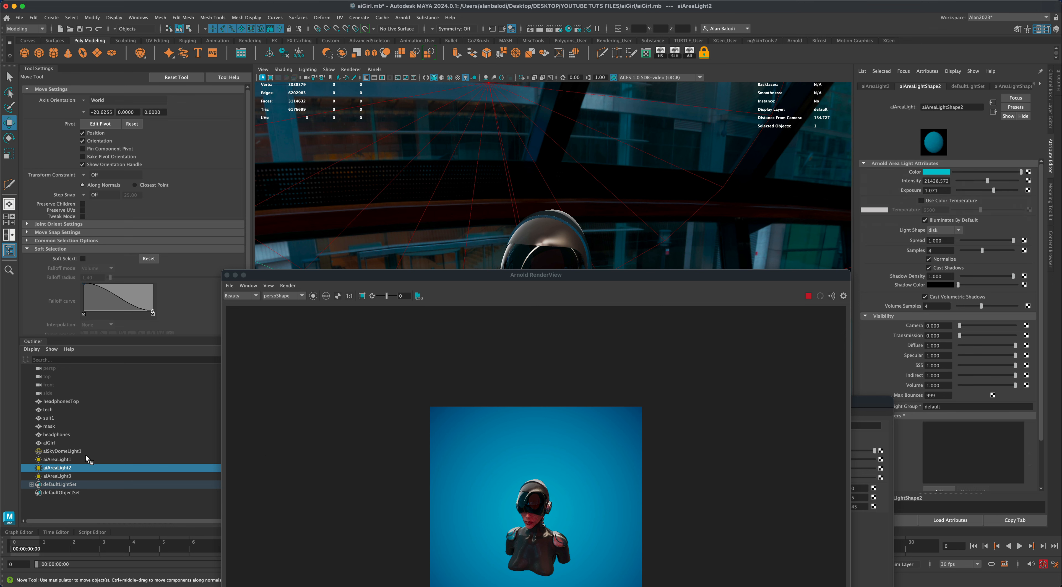
Step: Select aiAreaLight3 and examine the colored lighting on the bust in a close three-quarter render
click(72, 476)
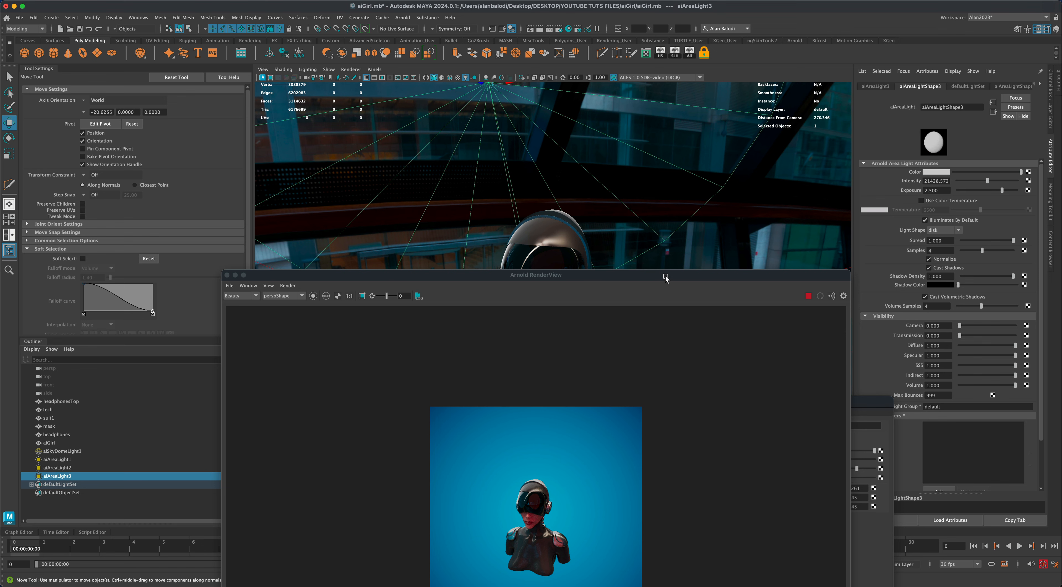
drag(666, 276, 417, 125)
alt+drag(668, 294, 600, 268)
scroll(681, 301, up, 8)
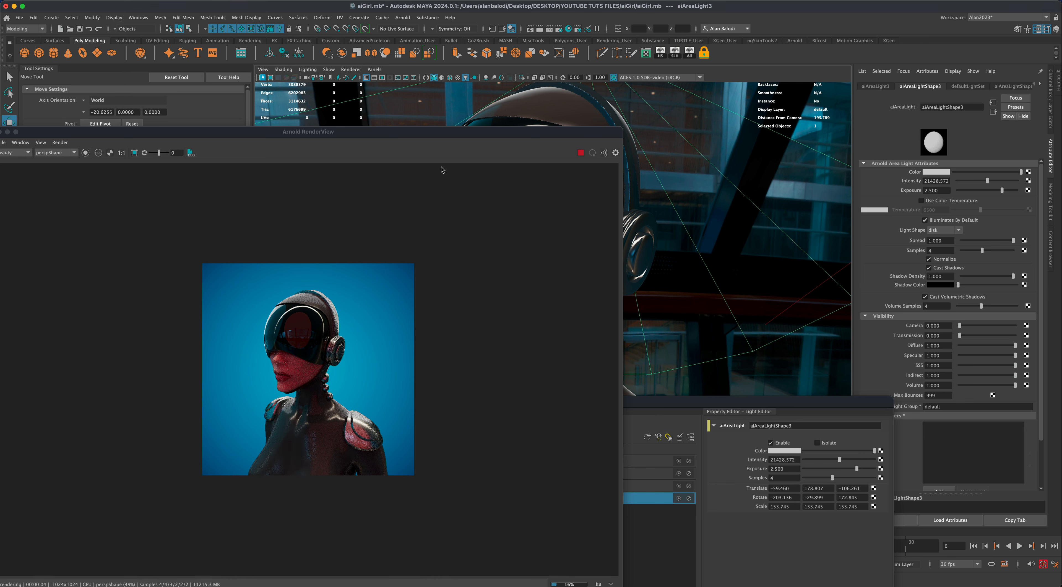
drag(445, 137, 452, 138)
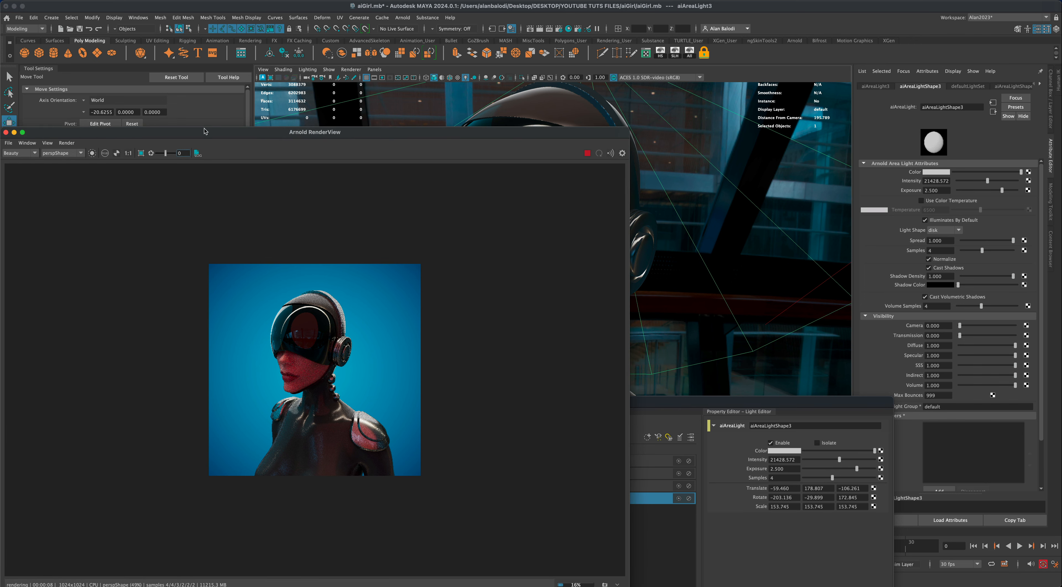
drag(205, 132, 393, 123)
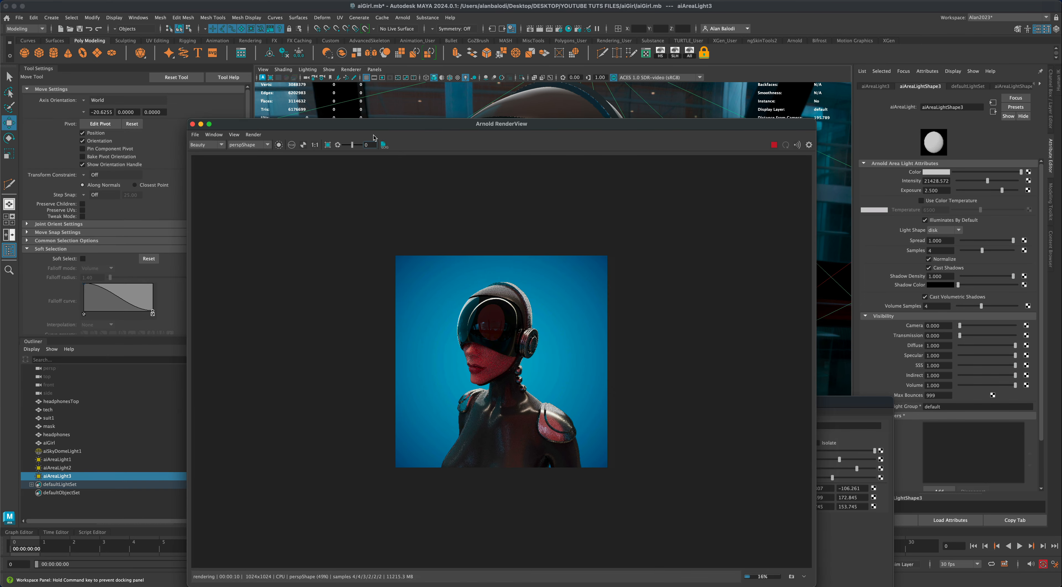
Step: Open the file texture connected to the color of aiSkyDomeLight1
click(65, 453)
drag(569, 124, 502, 124)
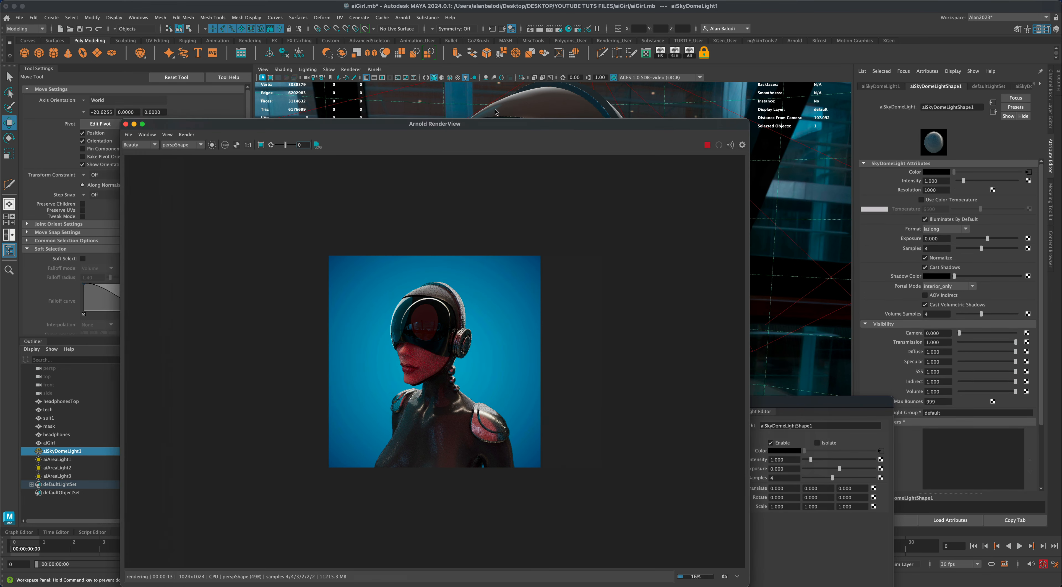
click(1028, 172)
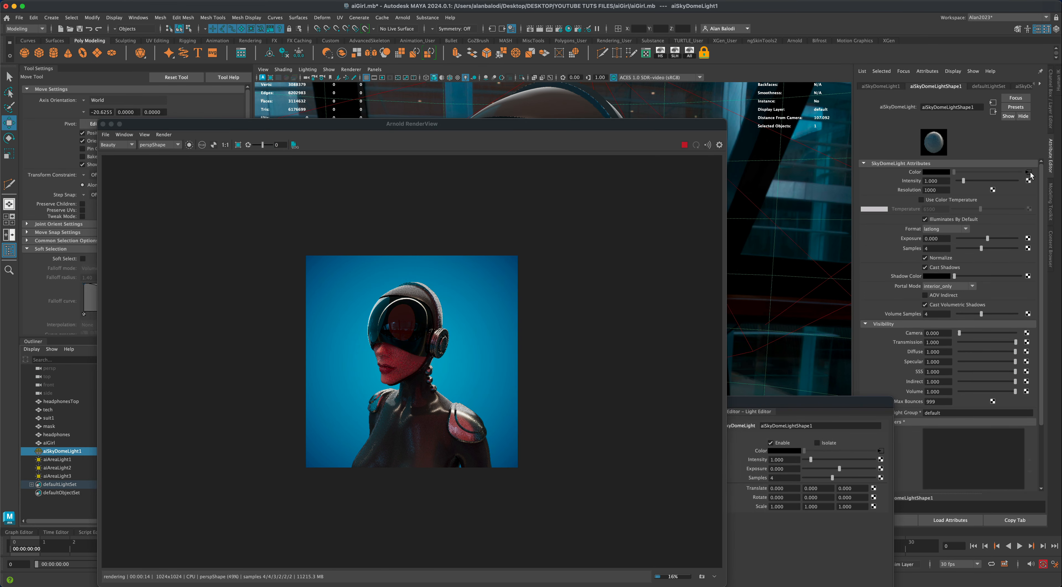
Step: Browse the HDR folder and load fireplace_2k.hdr as the skydome's image to test its lighting
click(1034, 200)
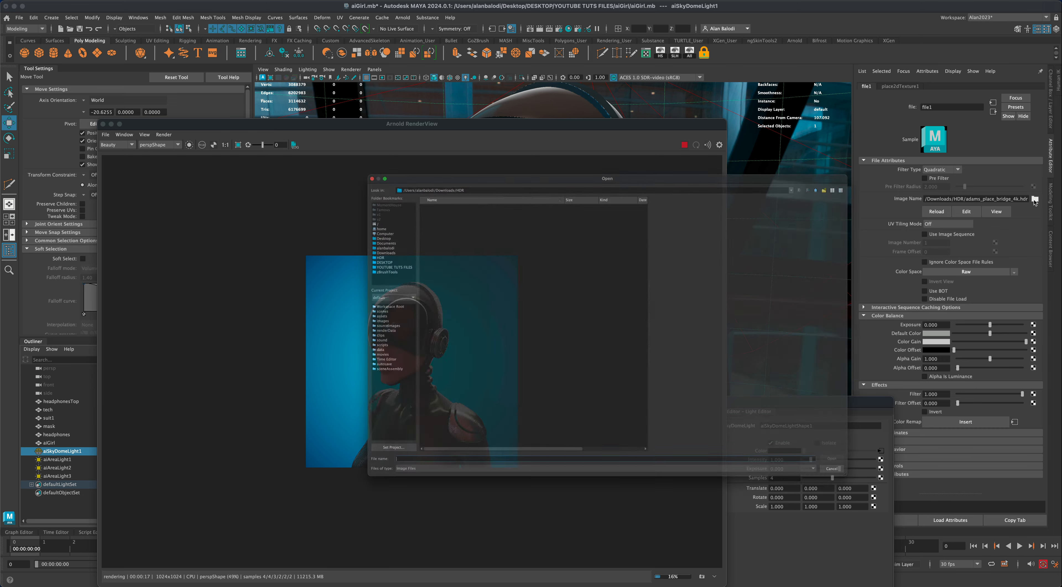
click(387, 173)
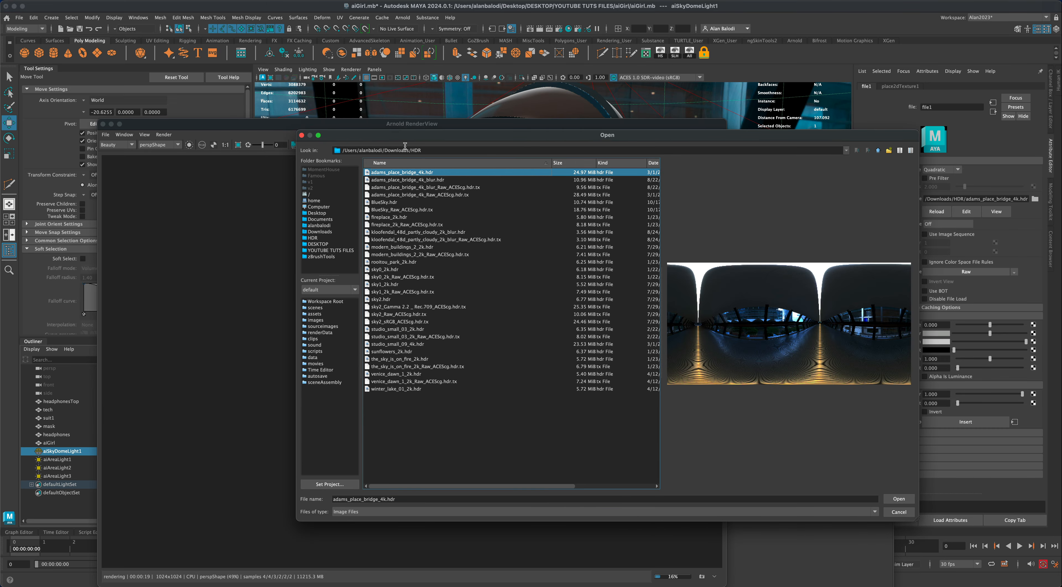
drag(403, 140, 578, 141)
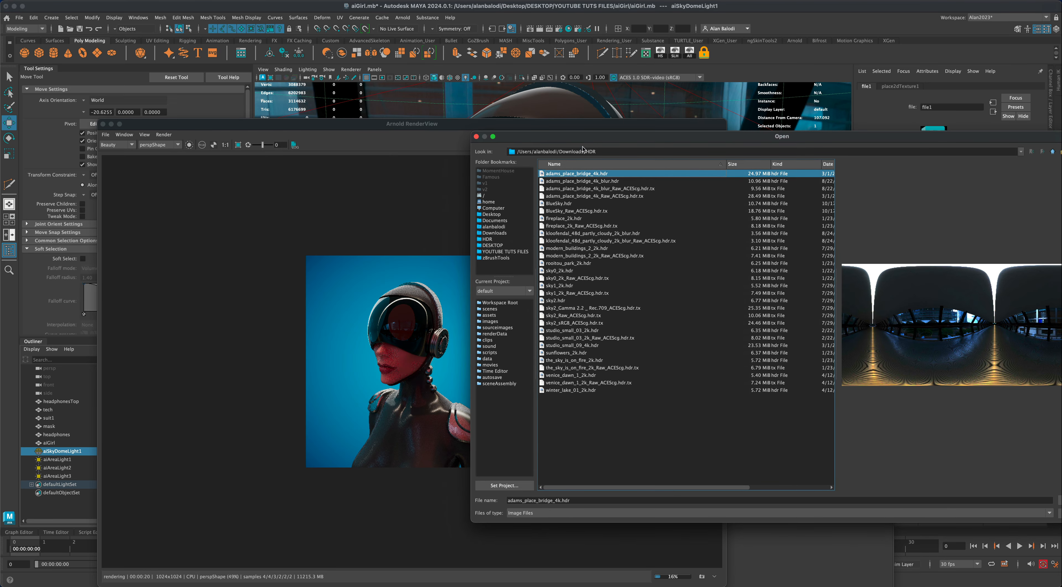
click(571, 203)
click(572, 211)
click(574, 218)
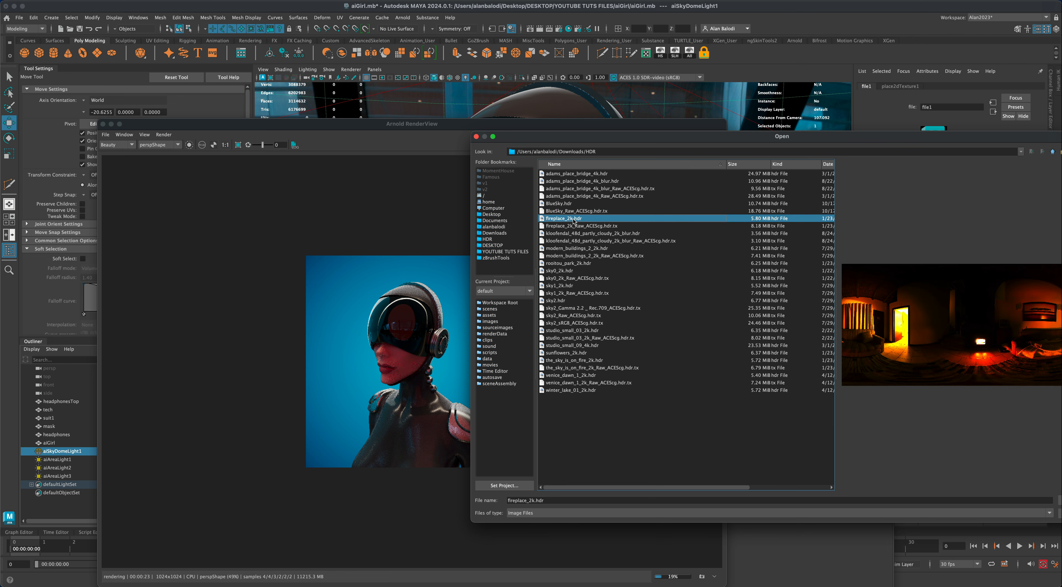
drag(837, 141, 838, 147)
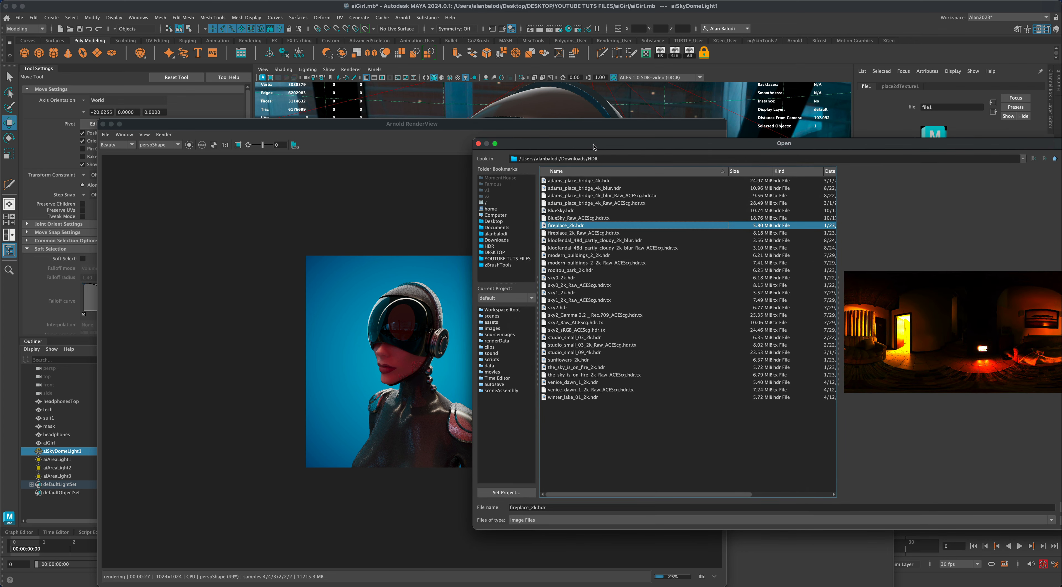
drag(594, 146, 444, 75)
click(918, 435)
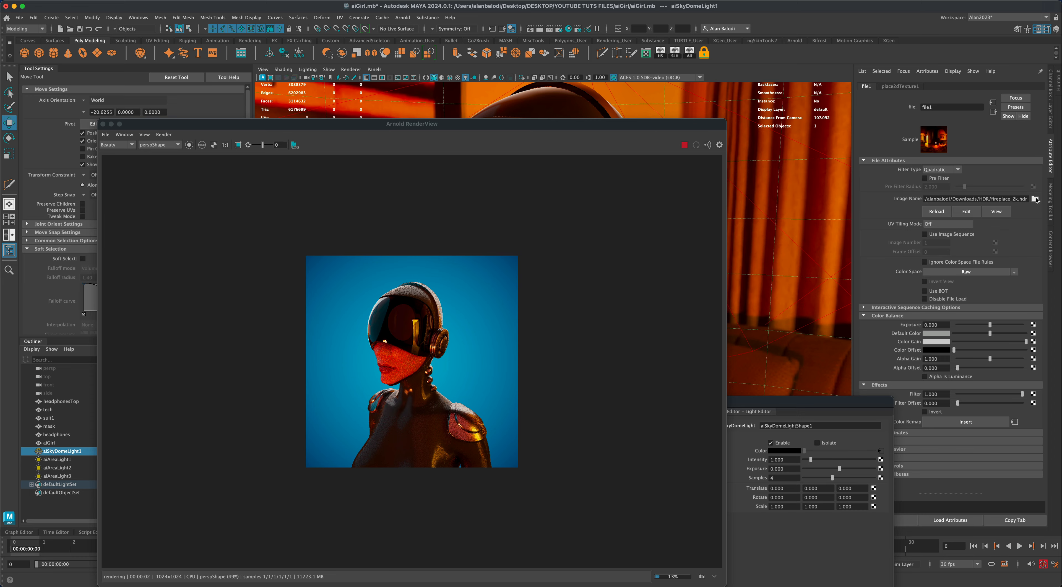
Step: Replace the skydome's image with sky2.hdr to try its lighting on the bust
click(1035, 199)
click(440, 236)
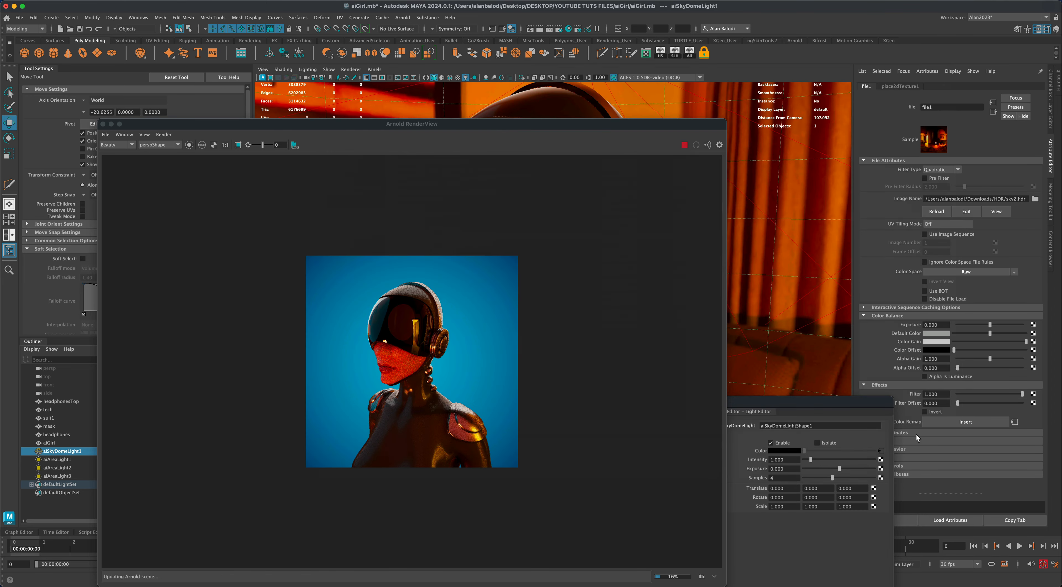
click(916, 436)
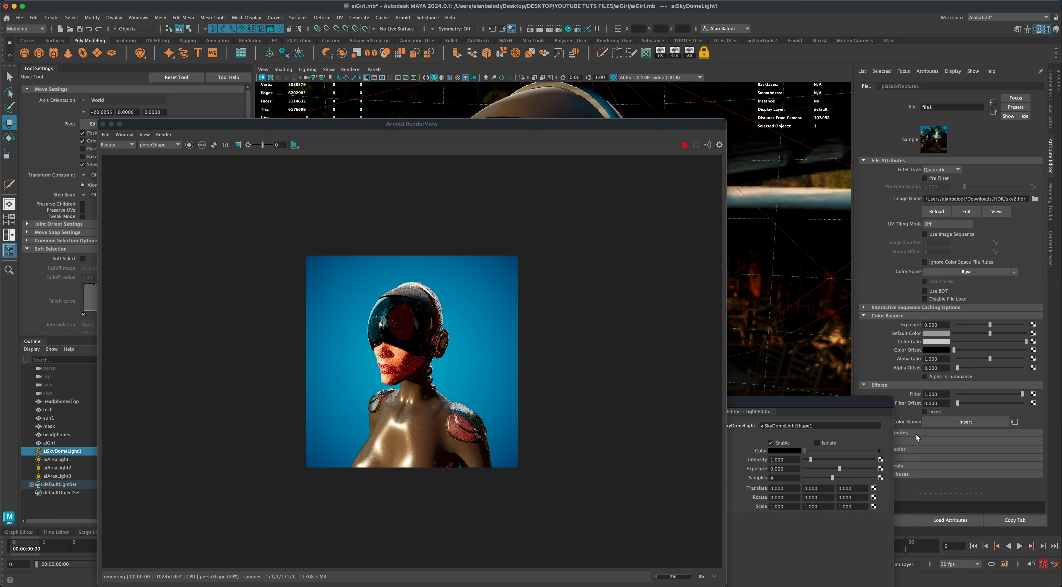
Step: Load modern_buildings_2_2k.hdr as the skydome's HDR image
click(1035, 199)
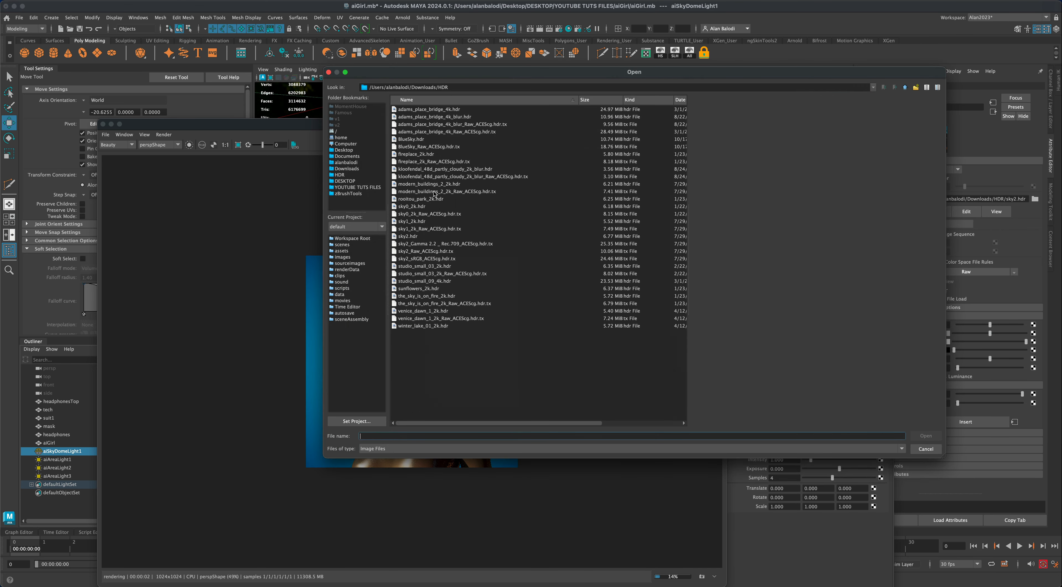
click(441, 185)
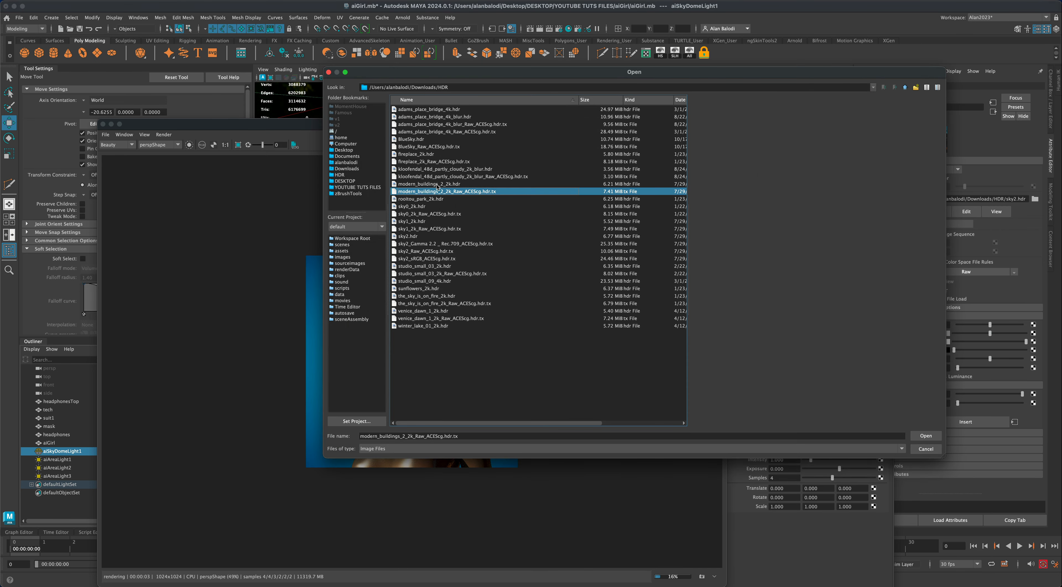
click(931, 440)
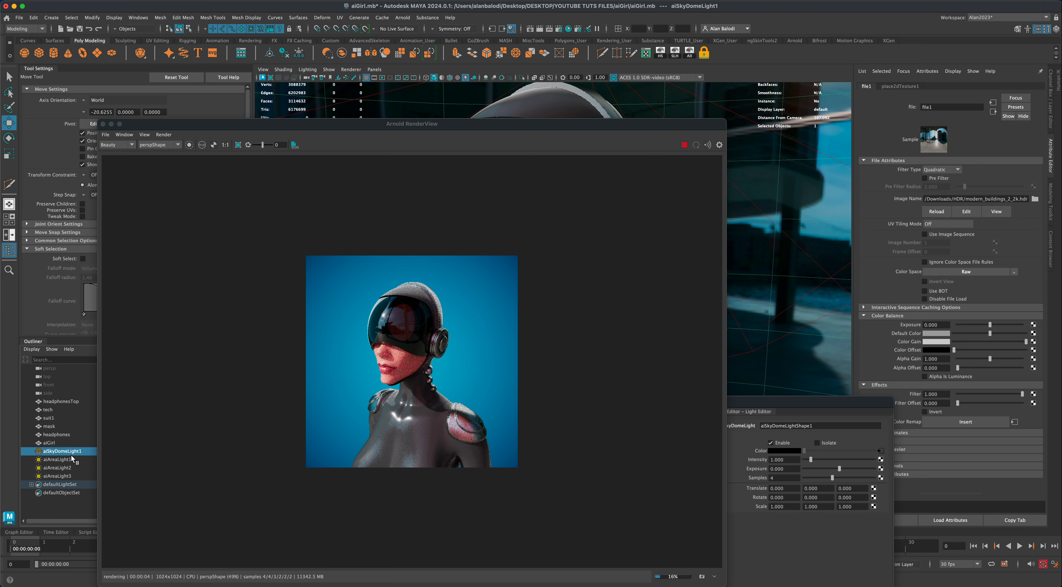
Step: Select aiSkyDomeLight1 and lower its intensity to about 0.493
click(68, 452)
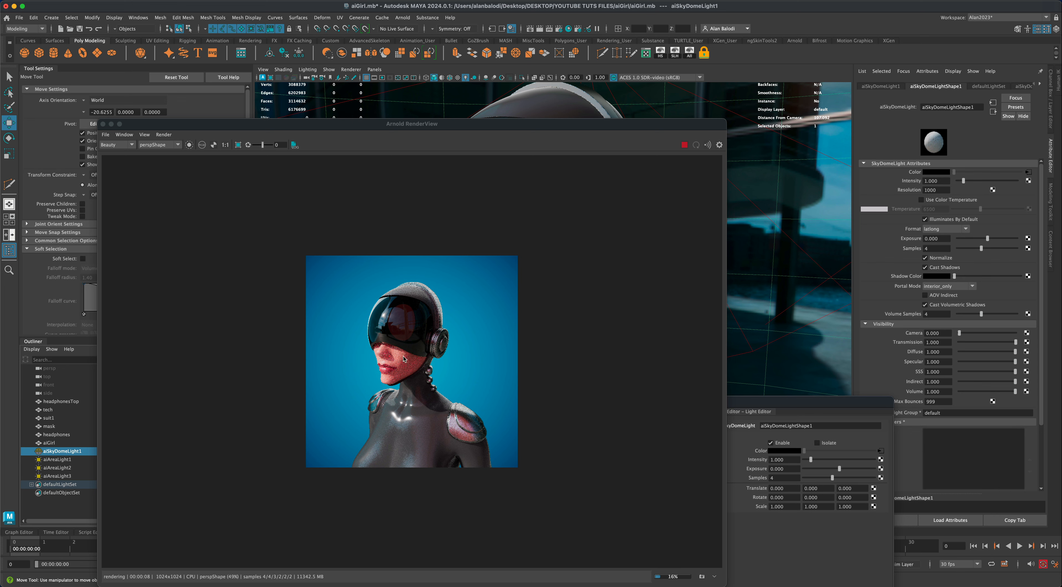
drag(962, 182, 960, 182)
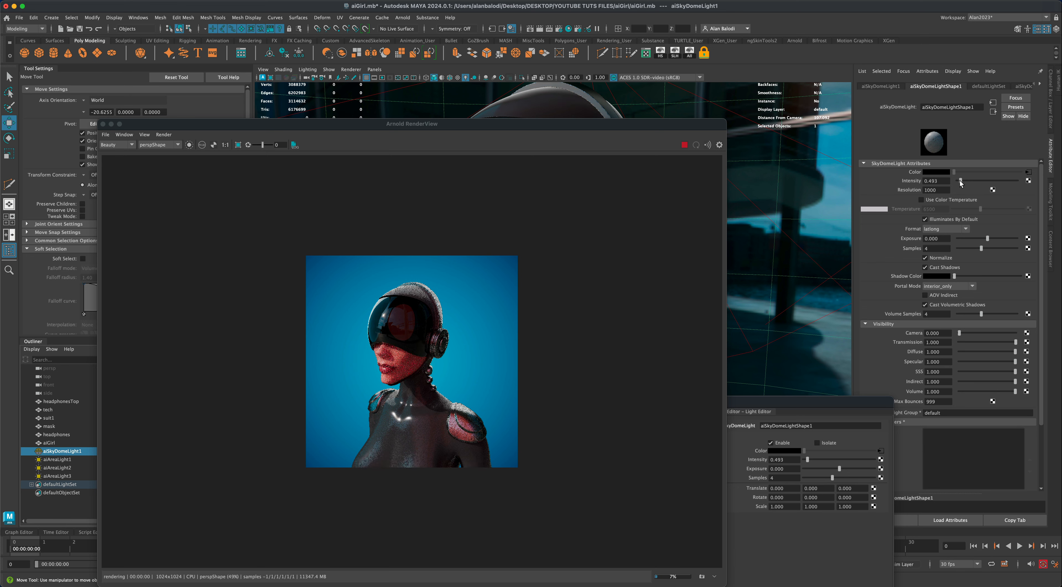